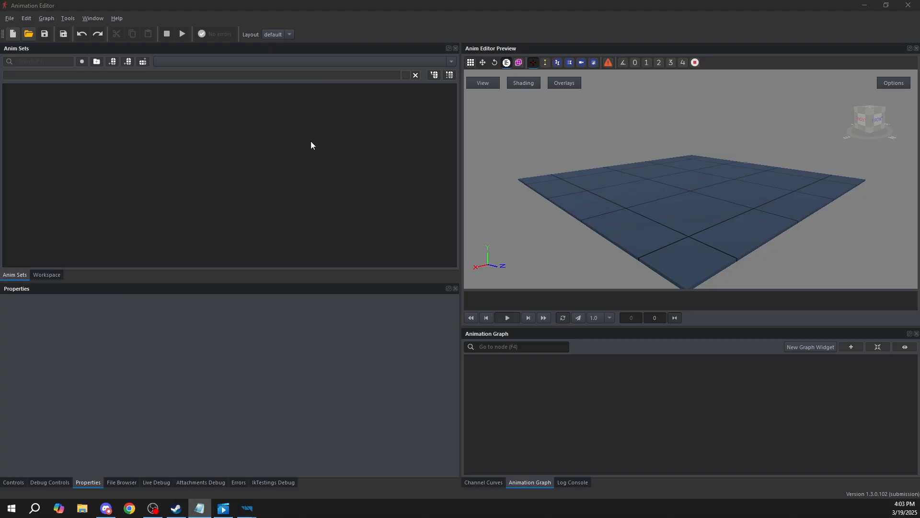
Look through the empty editor's Workspace, Debug Controls, File Browser, Live Debug, Attachments Debug, Controls and Channel Curves views
click(339, 151)
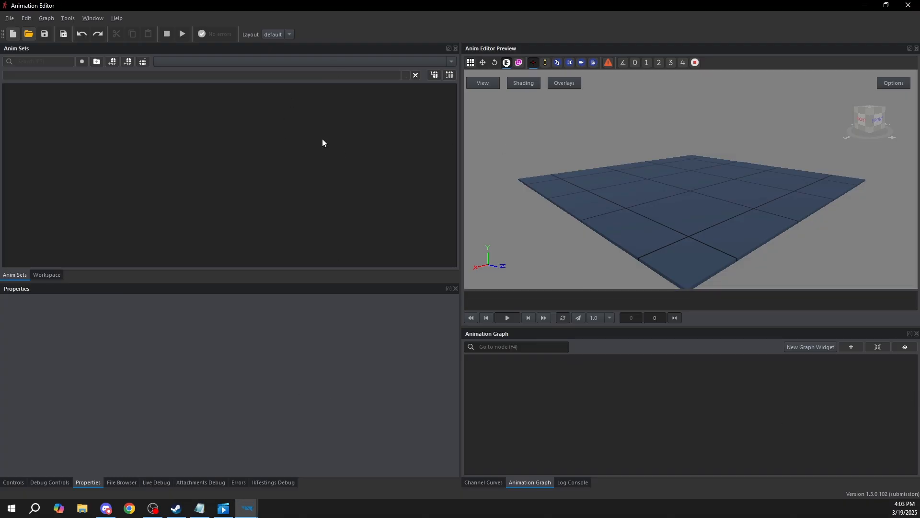
click(44, 275)
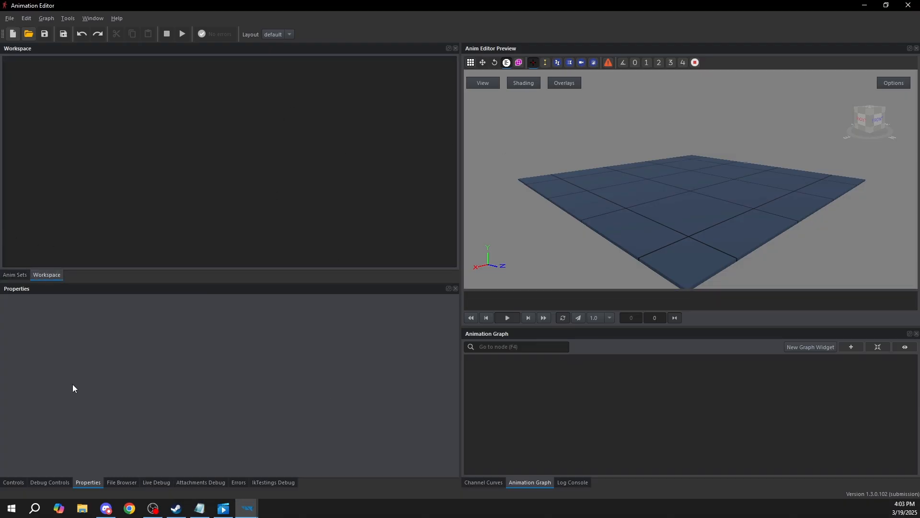
click(46, 481)
click(135, 482)
click(156, 481)
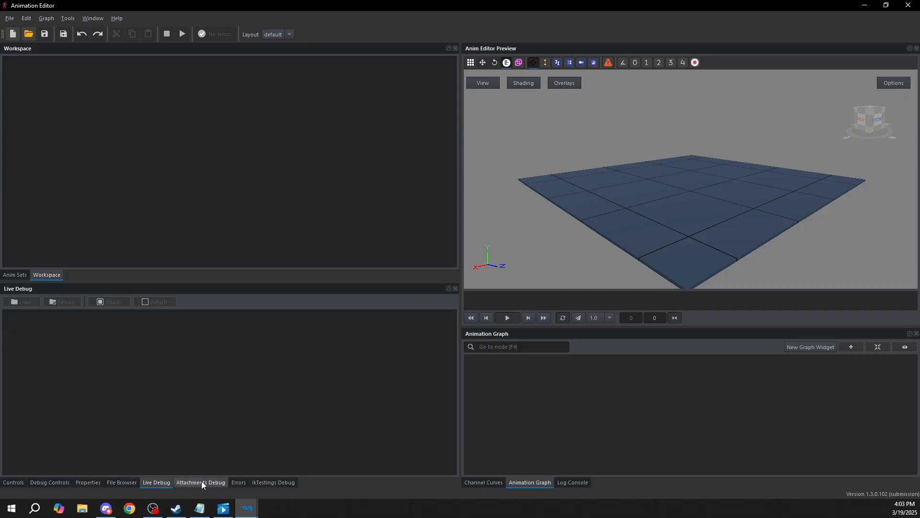
click(201, 481)
click(257, 482)
click(11, 482)
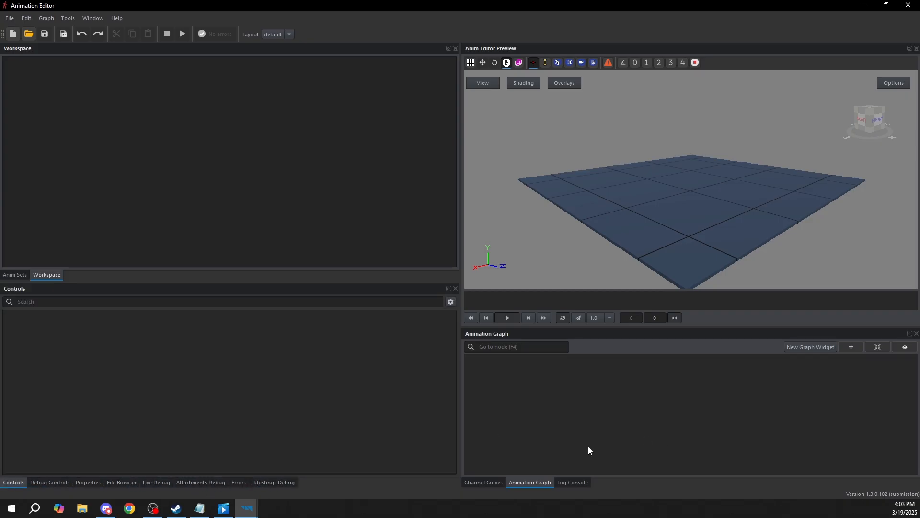
click(482, 483)
Open the recent NewEnfusionProject/Examples.aw workspace, then show its animation graph in a taller area
click(9, 18)
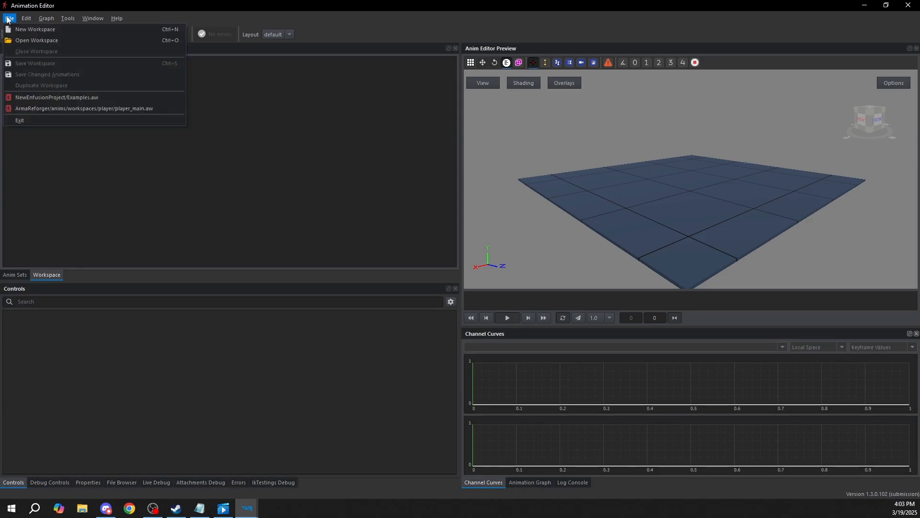
click(77, 98)
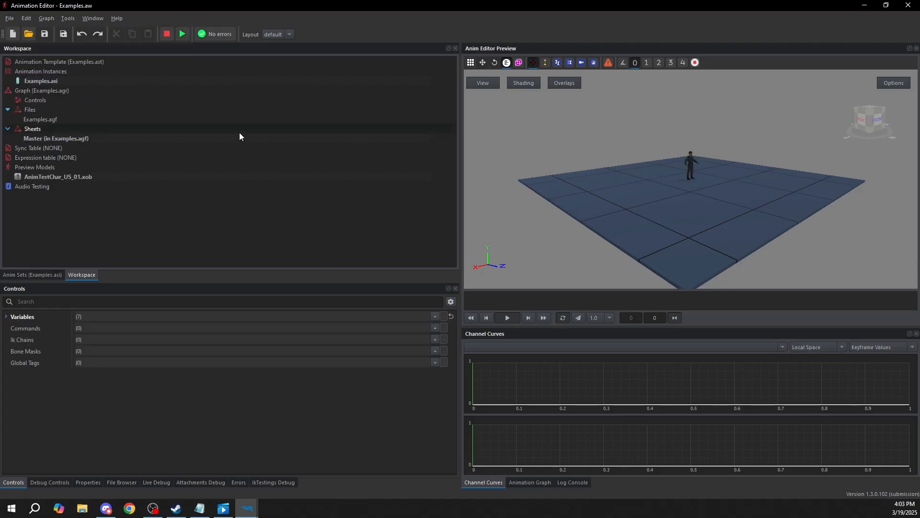
click(516, 482)
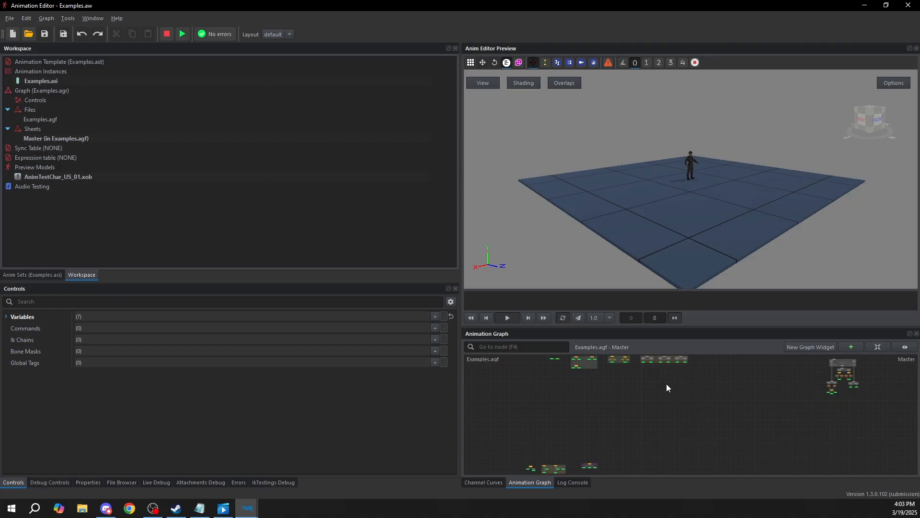
drag(648, 331, 650, 254)
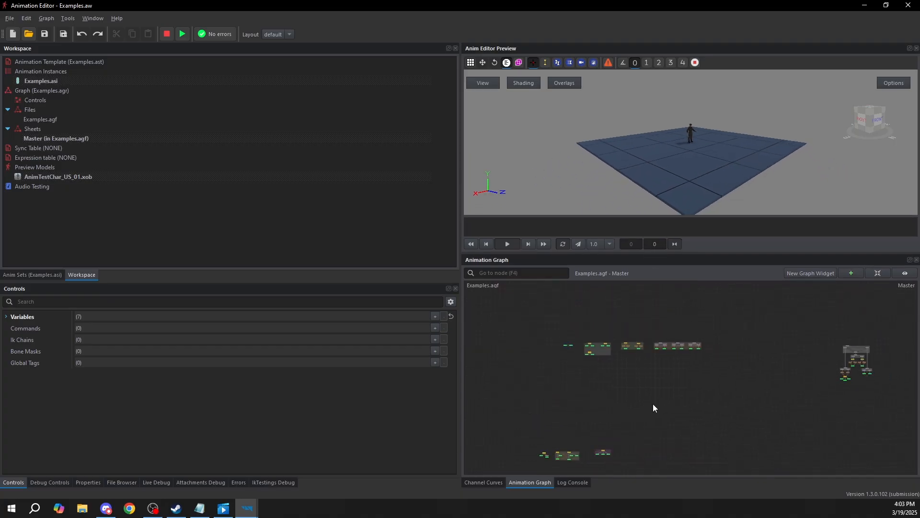
Look over the Sources and Blends groups in the graph, then find and go to the MainSTM node
scroll(614, 363, up, 5)
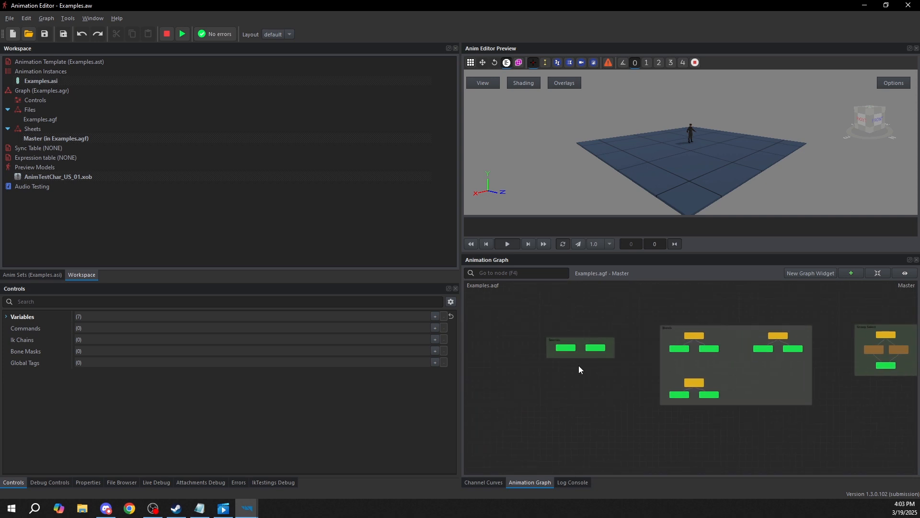
middle_drag(670, 363, 636, 367)
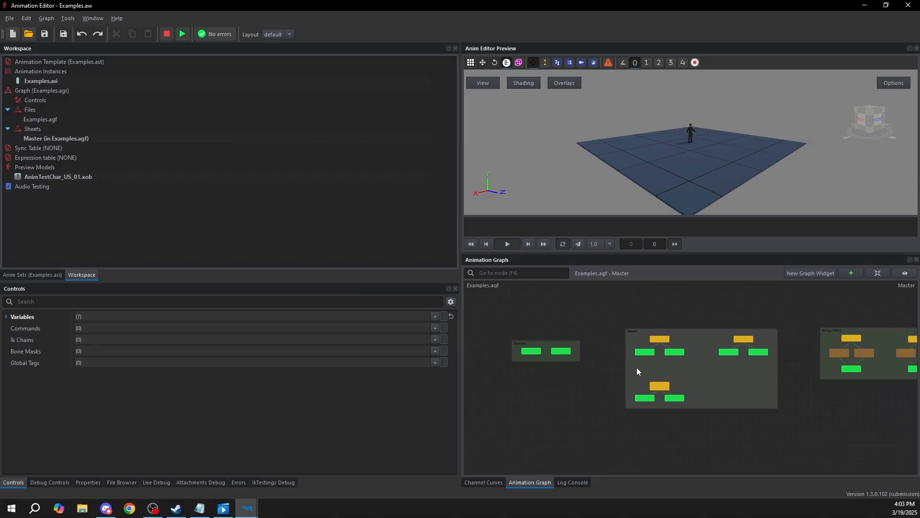
scroll(640, 373, down, 5)
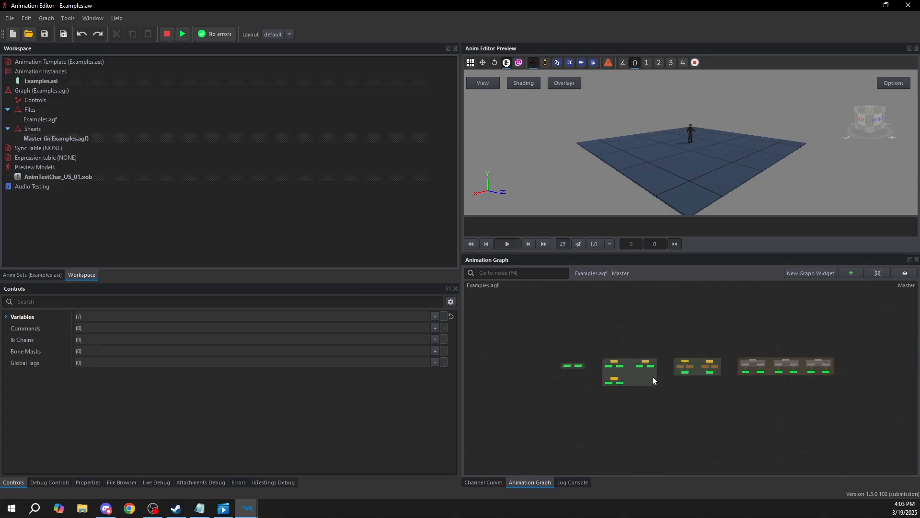
scroll(670, 391, up, 5)
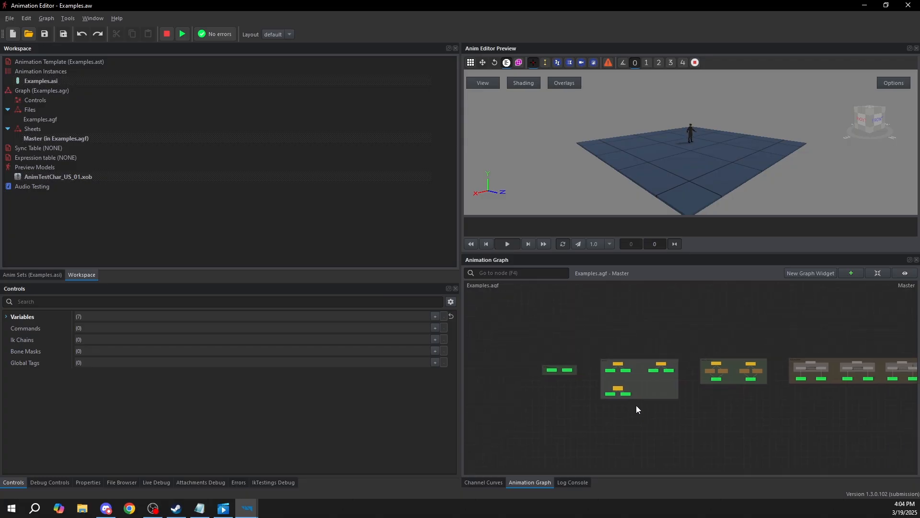
middle_drag(581, 390, 670, 379)
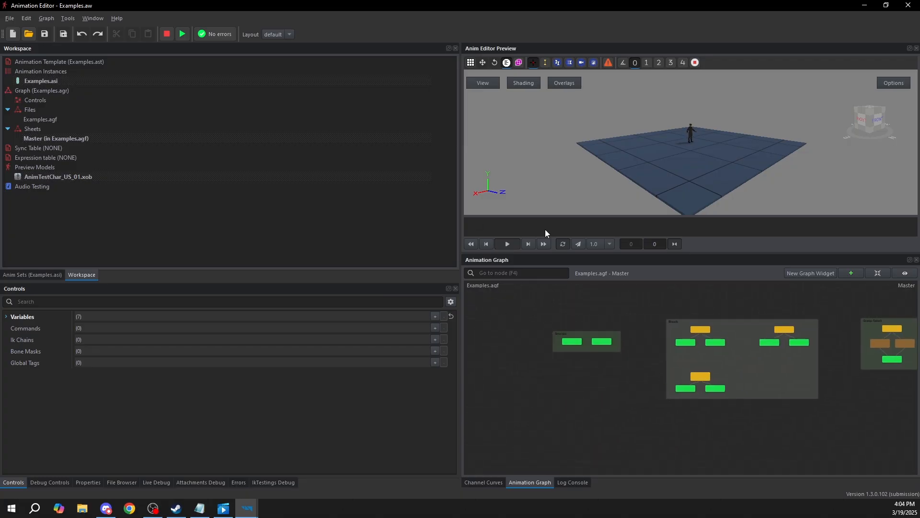
click(506, 273)
text(MainSTM)
click(480, 283)
click(481, 284)
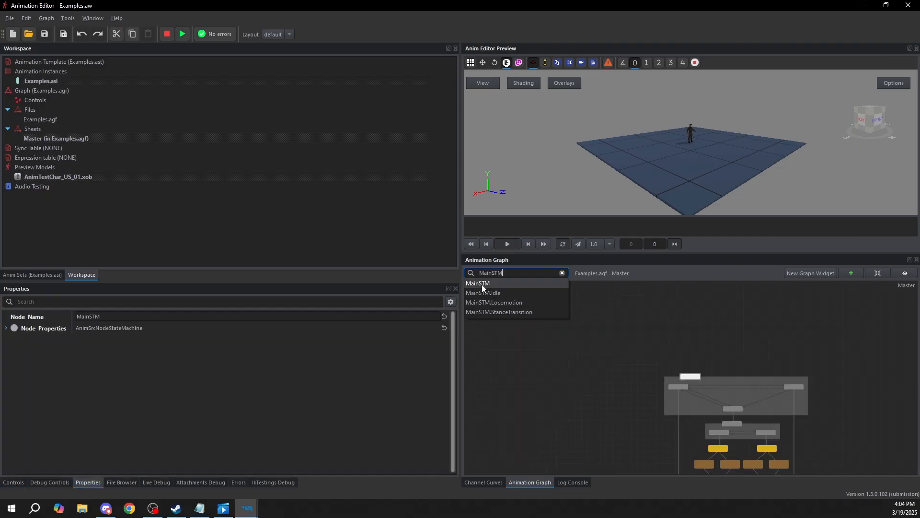
Return from MainSTM to the Sources group and view the node types available for creation
scroll(698, 382, up, 4)
scroll(690, 381, down, 7)
middle_drag(686, 380, 758, 353)
scroll(651, 381, down, 1)
middle_drag(656, 384, 712, 363)
scroll(657, 372, down, 5)
middle_drag(602, 365, 630, 355)
scroll(730, 358, up, 3)
scroll(704, 362, down, 2)
scroll(682, 368, up, 5)
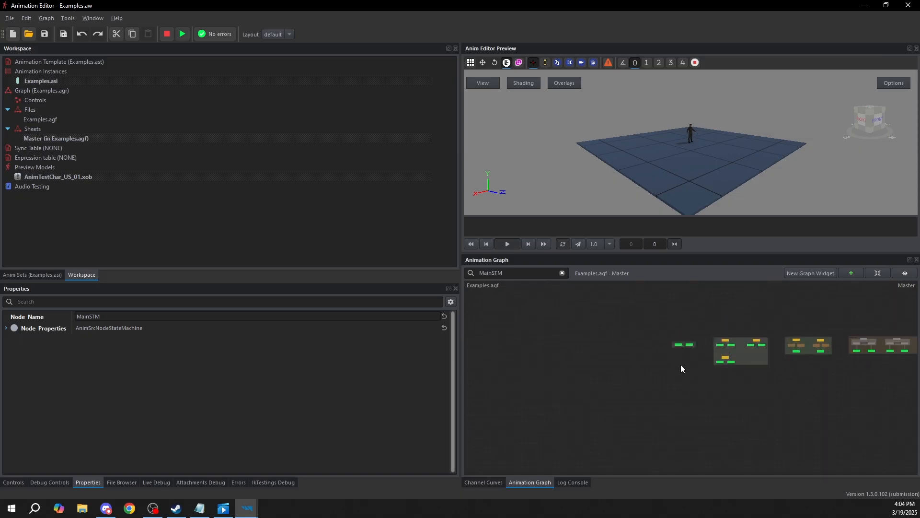
right_click(663, 392)
mouse_move(687, 398)
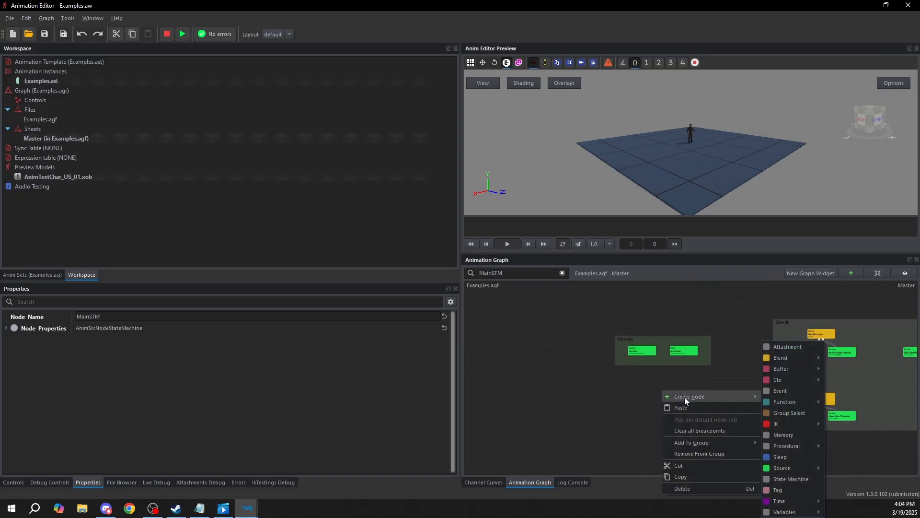
click(628, 383)
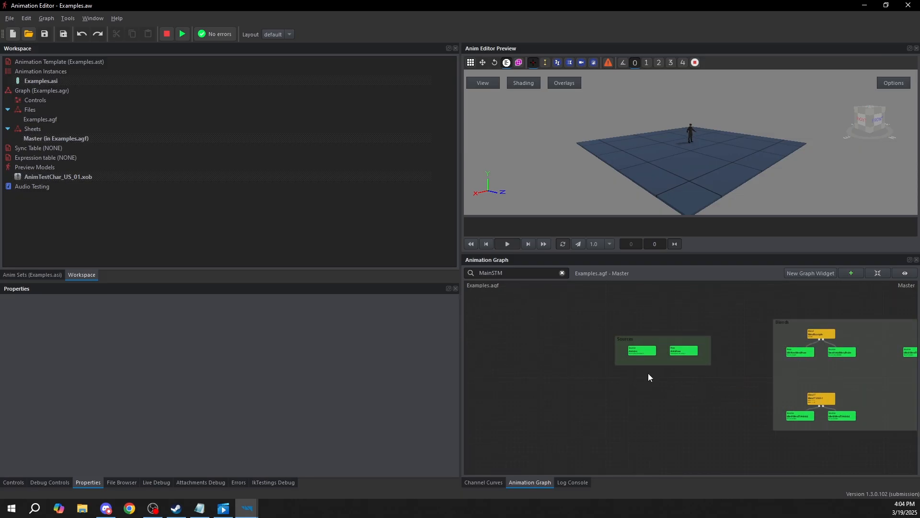
Preview the AnimPose node in the Sources group and the BlendExample node in the Blends group
scroll(642, 350, up, 3)
click(636, 360)
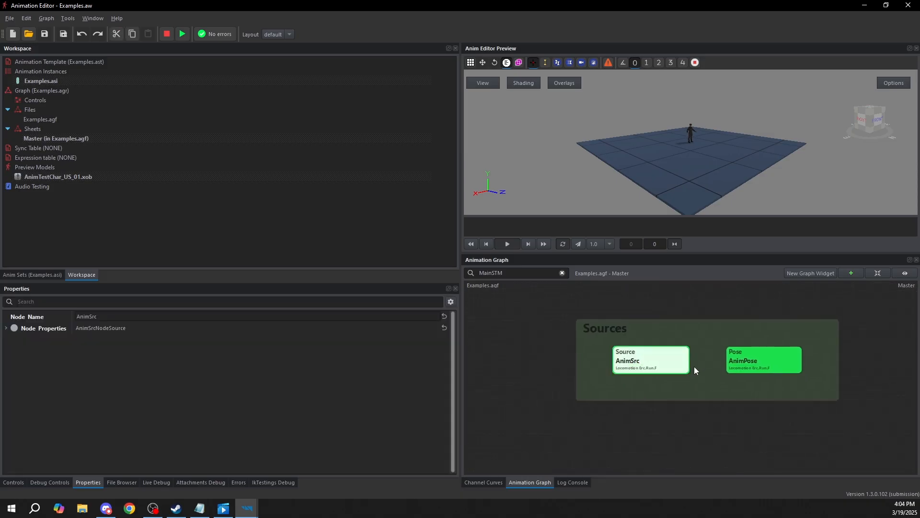
click(727, 355)
scroll(719, 361, down, 3)
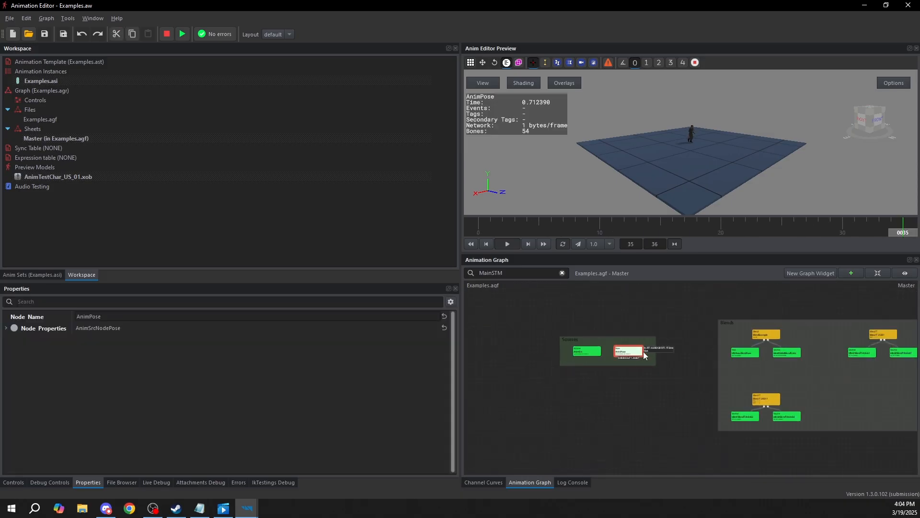
scroll(717, 362, up, 3)
click(812, 327)
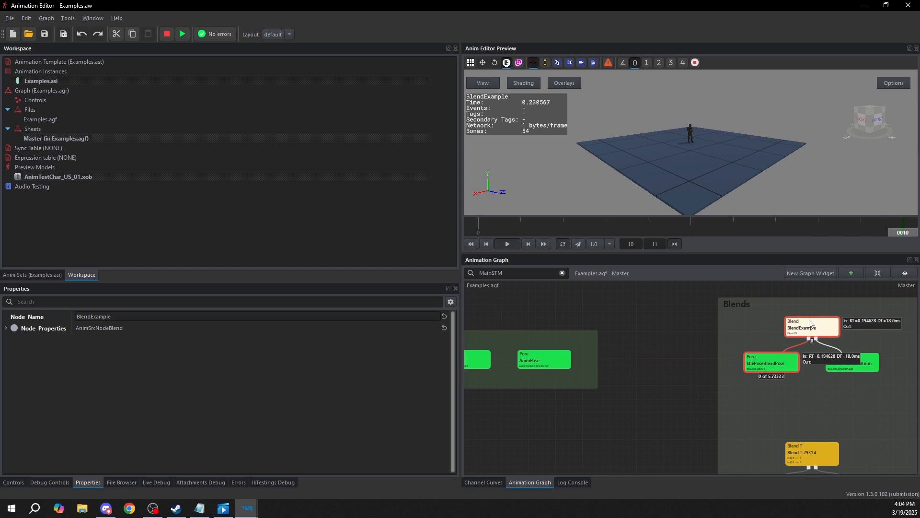
Compare playback of AnimPose, AnimSrc and BlendExample, then clear the node selection and survey the graph
middle_drag(513, 349, 584, 347)
click(637, 360)
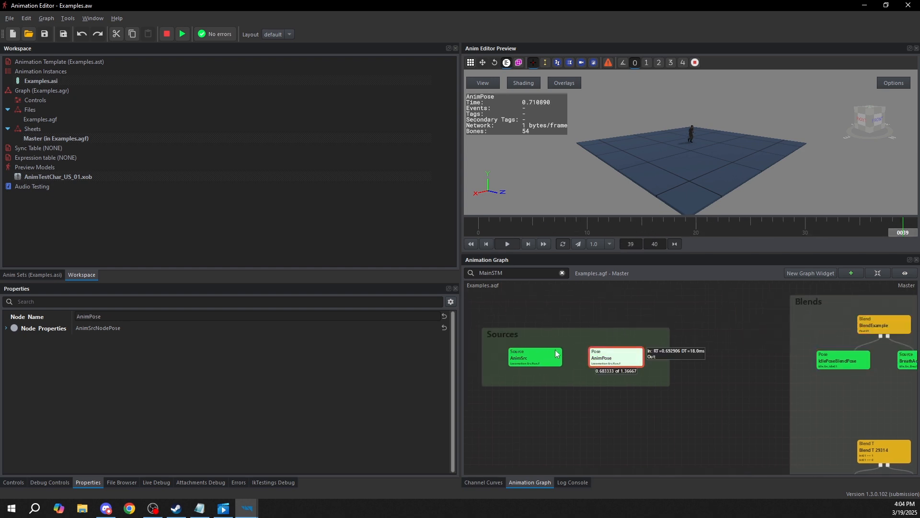
click(556, 354)
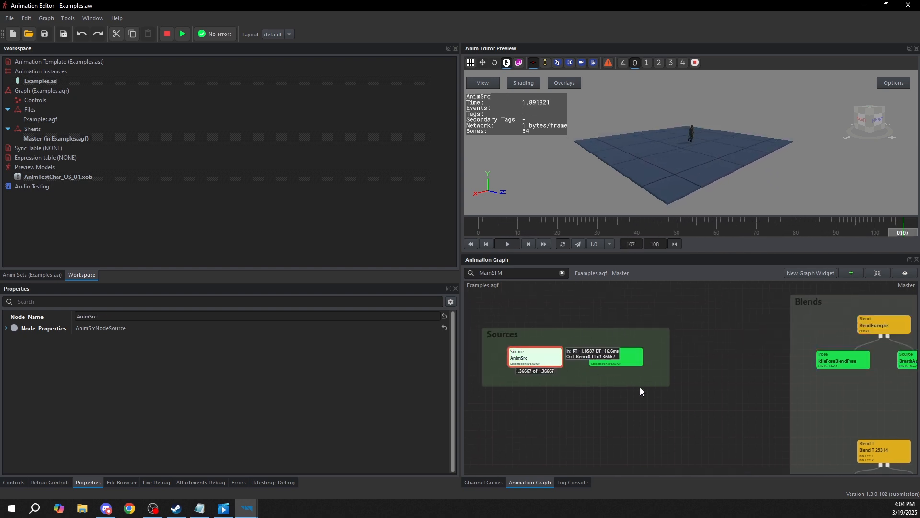
click(624, 362)
middle_drag(725, 366, 676, 365)
click(825, 320)
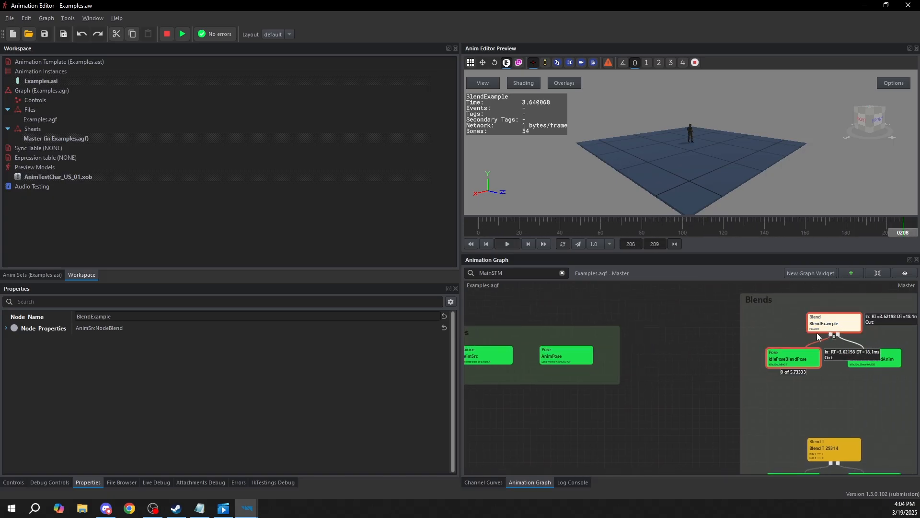
click(667, 335)
scroll(705, 370, down, 4)
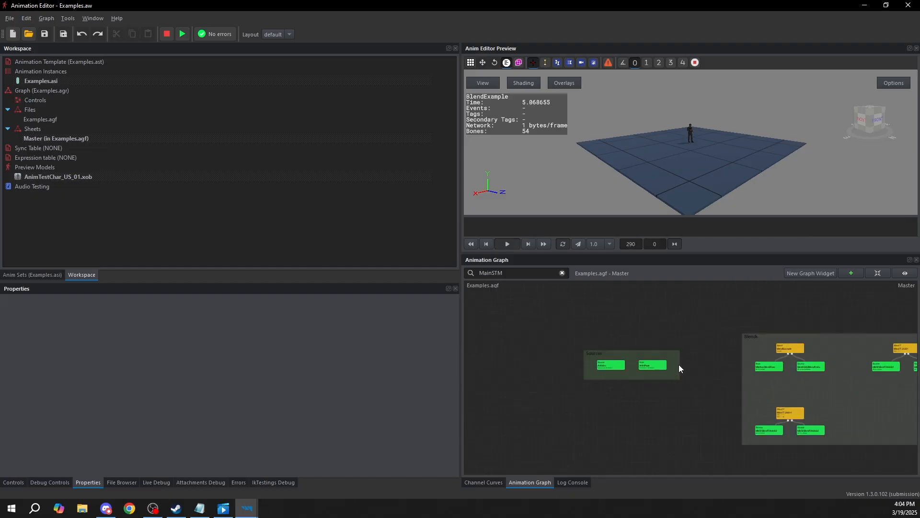
middle_drag(712, 368, 624, 352)
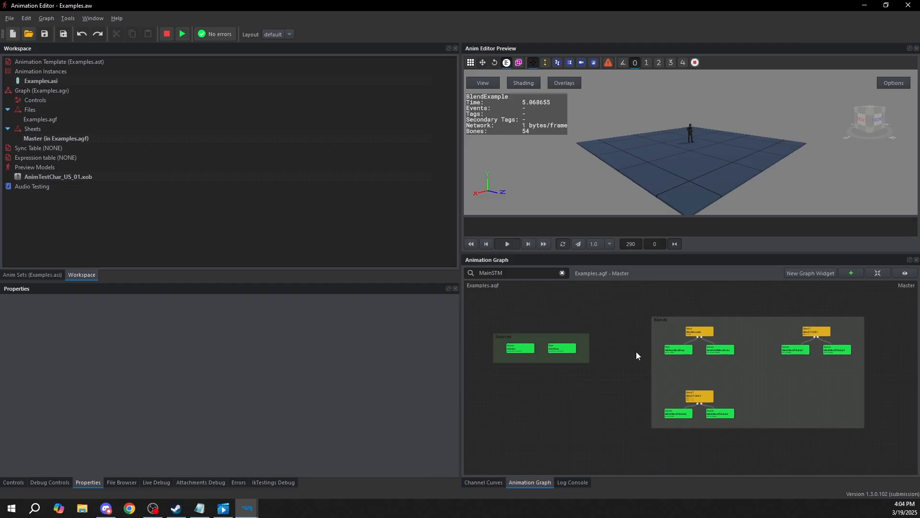
scroll(566, 388, down, 2)
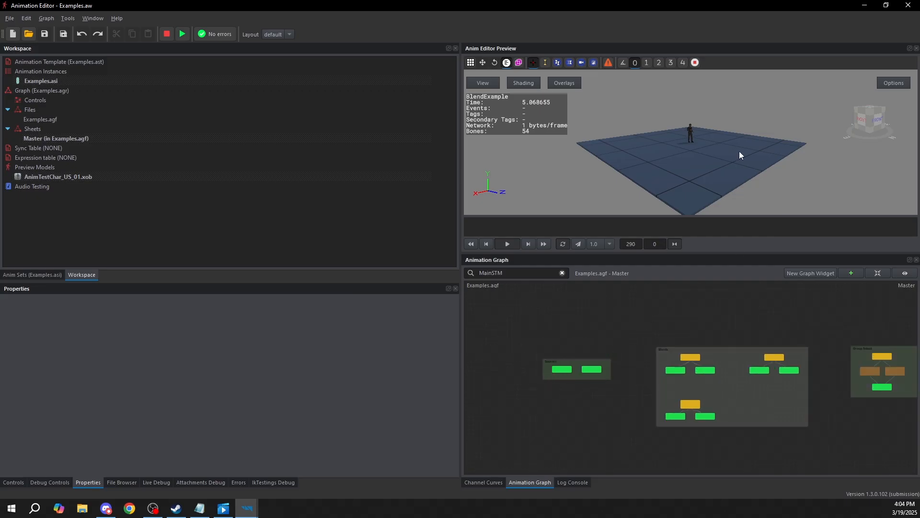
Enlarge the preview viewport around a close view of the soldier model and hide the animation debug text
drag(668, 253, 671, 351)
scroll(705, 201, up, 5)
scroll(718, 221, up, 4)
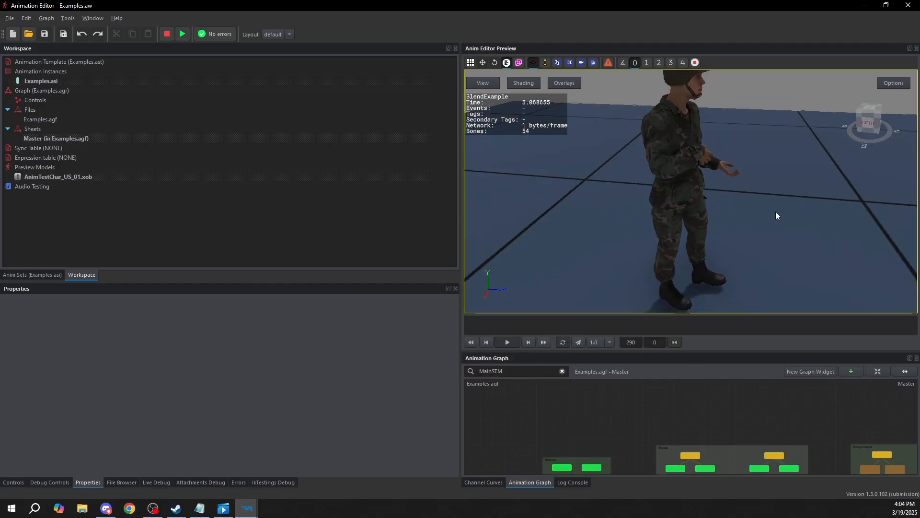
drag(793, 209, 616, 216)
scroll(786, 209, down, 3)
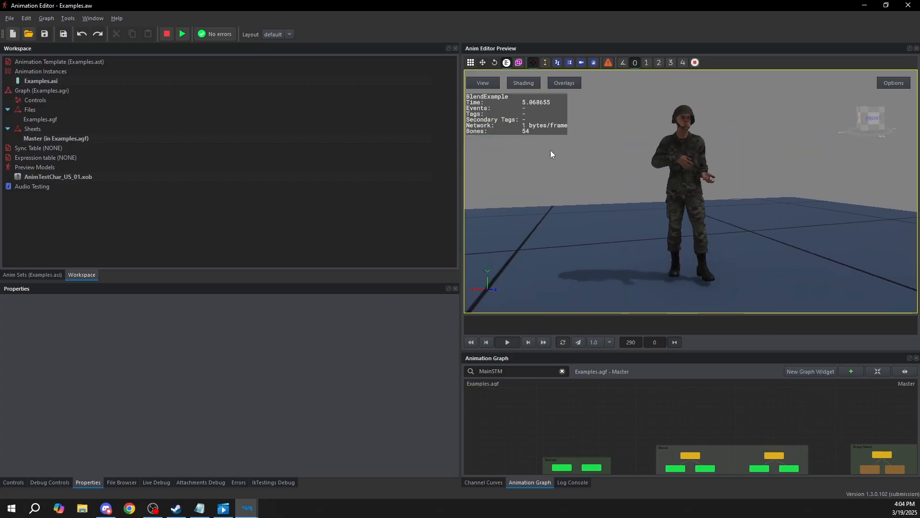
drag(543, 157, 723, 190)
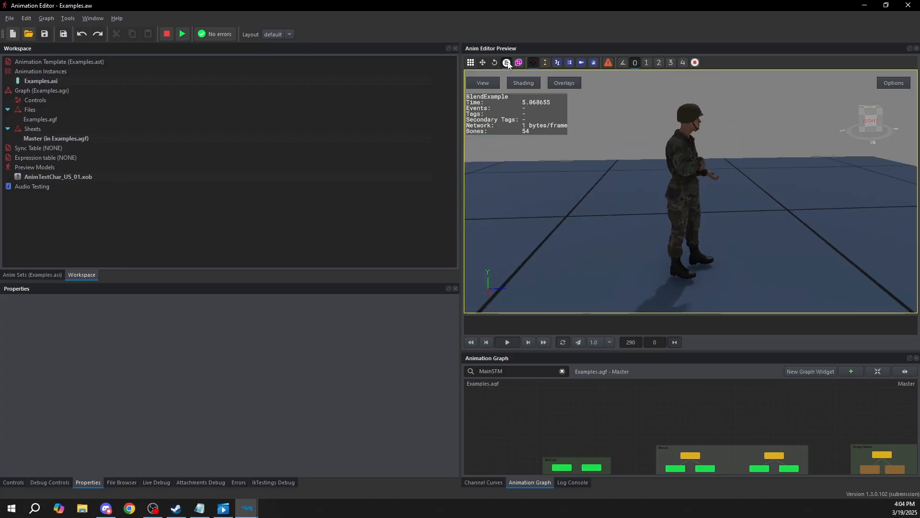
click(506, 63)
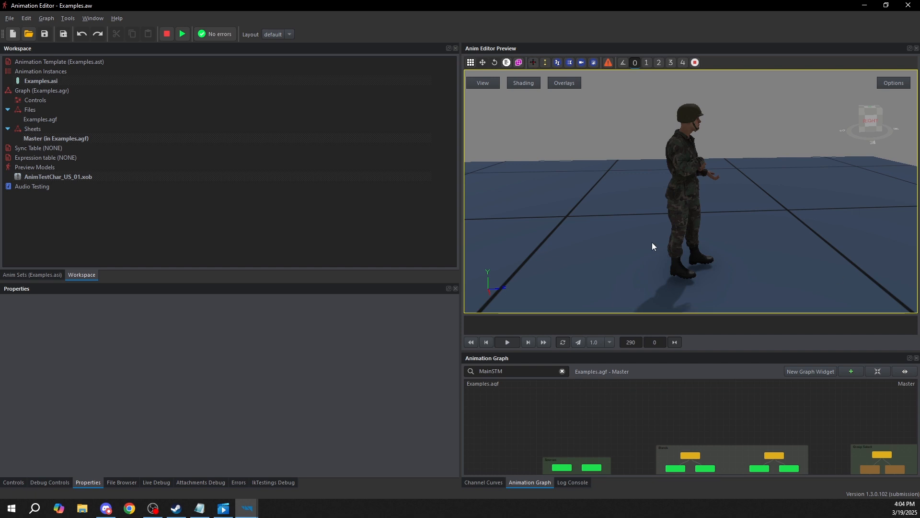
drag(723, 214, 687, 181)
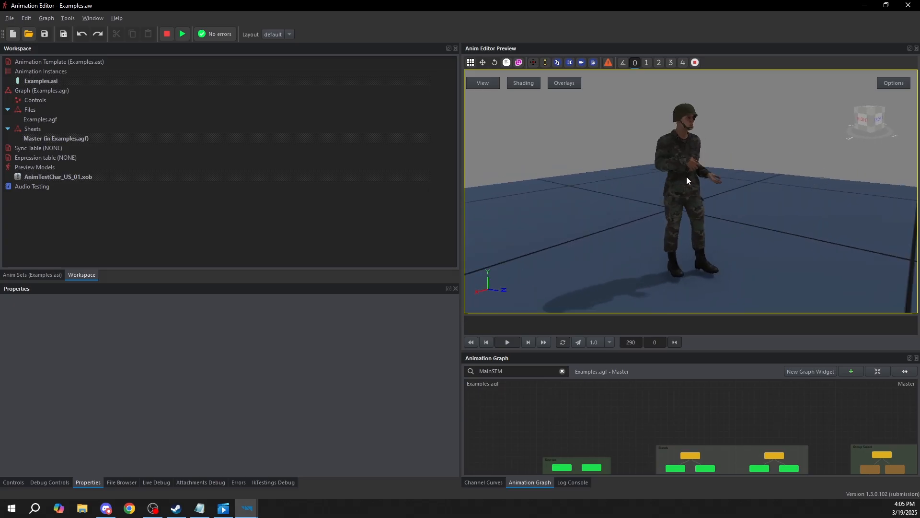
Show the LeftHandRing1, LeftHandRing2 and LeftHandRing3 bones with Skeleton Visualization and inspect them on the soldier's left hand
click(559, 64)
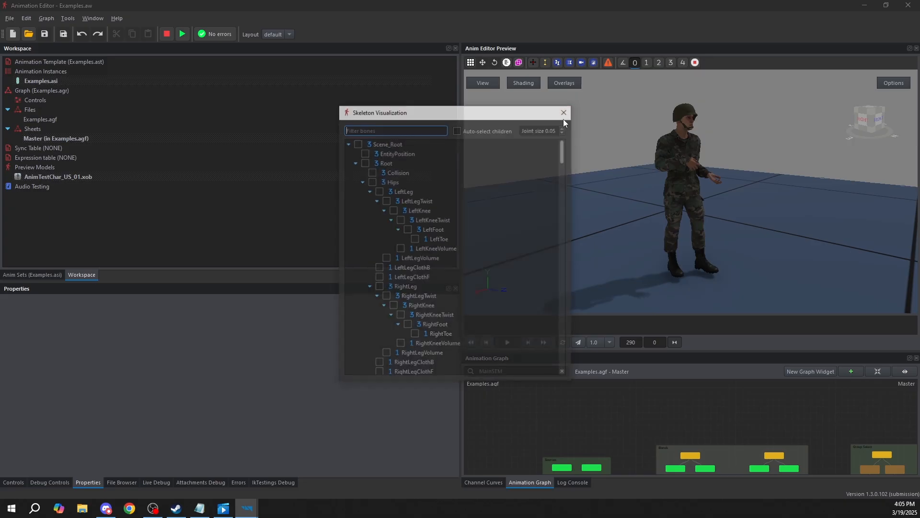
scroll(404, 181, down, 12)
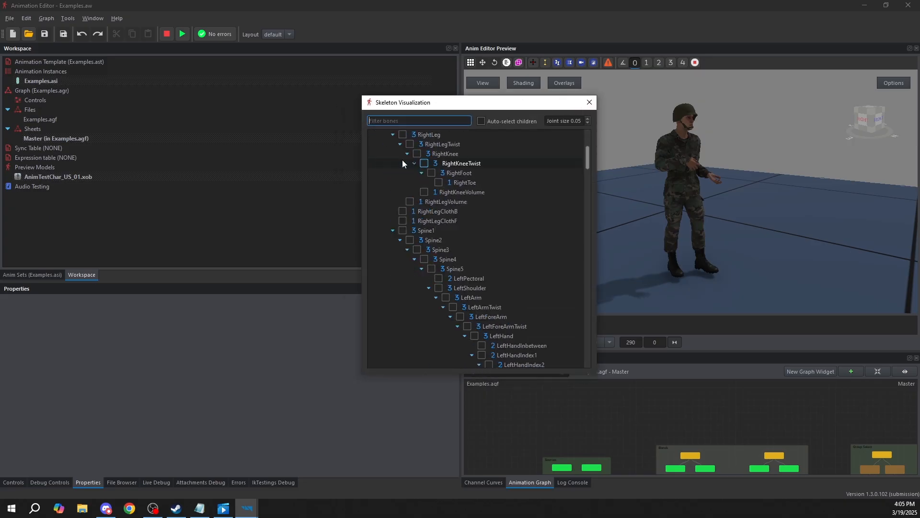
click(705, 181)
drag(704, 181, 704, 232)
click(483, 222)
click(489, 230)
click(496, 239)
drag(695, 187, 695, 196)
key(w)
right_drag(694, 196, 628, 211)
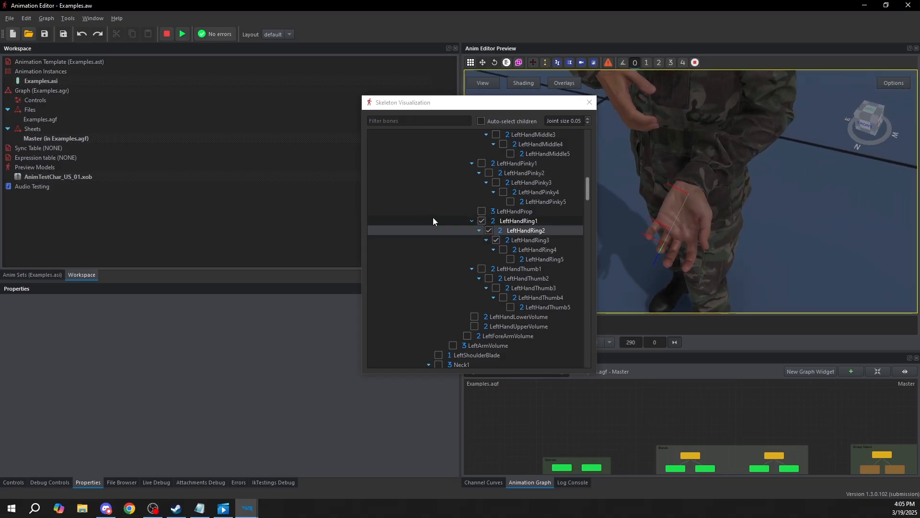
Hide the LeftHandRing1, LeftHandRing2 and LeftHandRing3 bones in Skeleton Visualization
click(482, 220)
click(489, 230)
click(496, 239)
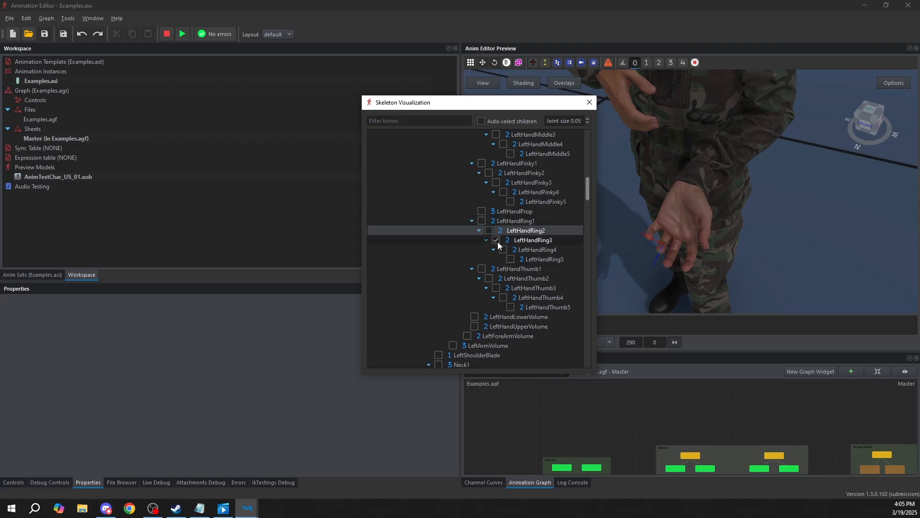
Display the LeftLeg bone with all its children using Auto-select children, and hide them and disable the option again
scroll(493, 150, up, 10)
click(481, 121)
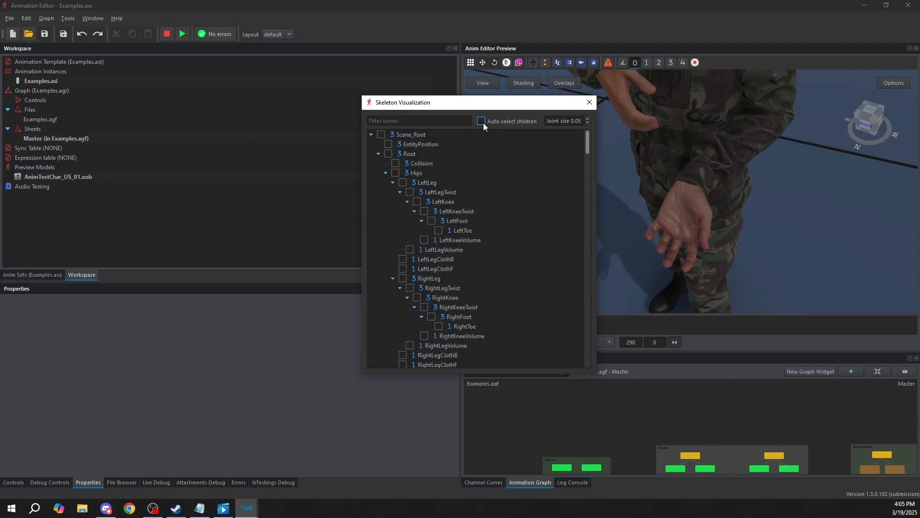
click(403, 182)
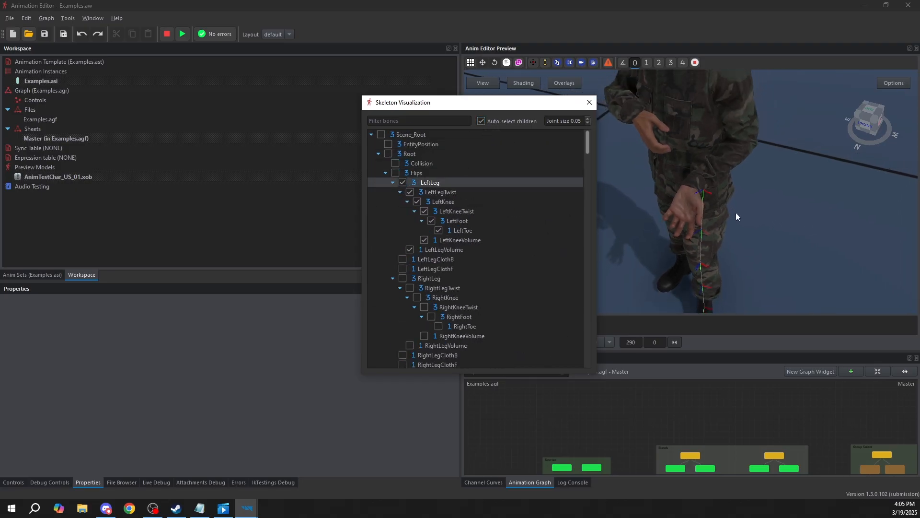
click(401, 183)
click(485, 123)
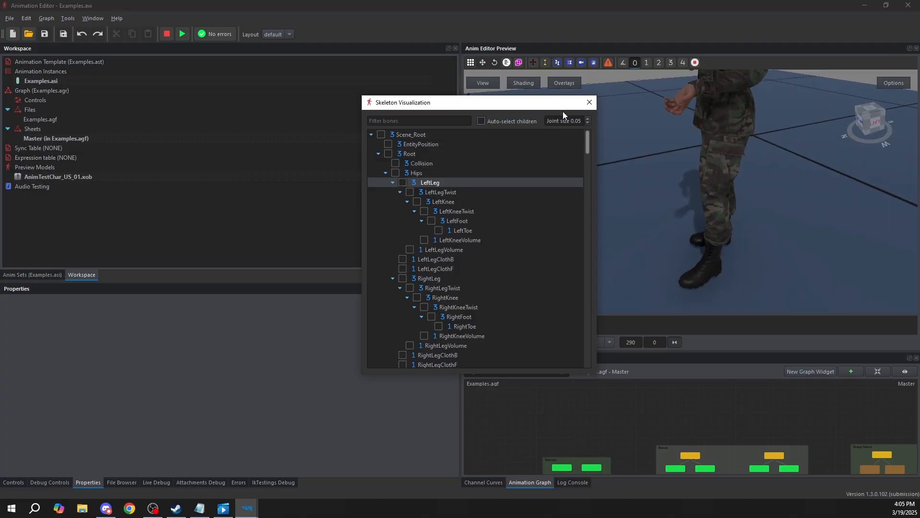
Close Skeleton Visualization and view the soldier from the front
click(589, 104)
right_drag(818, 267, 899, 250)
key(s)
Open the anim sets of Examples.asi and preview the Idle01 Erc animation, scrubbing to frame 45
click(18, 276)
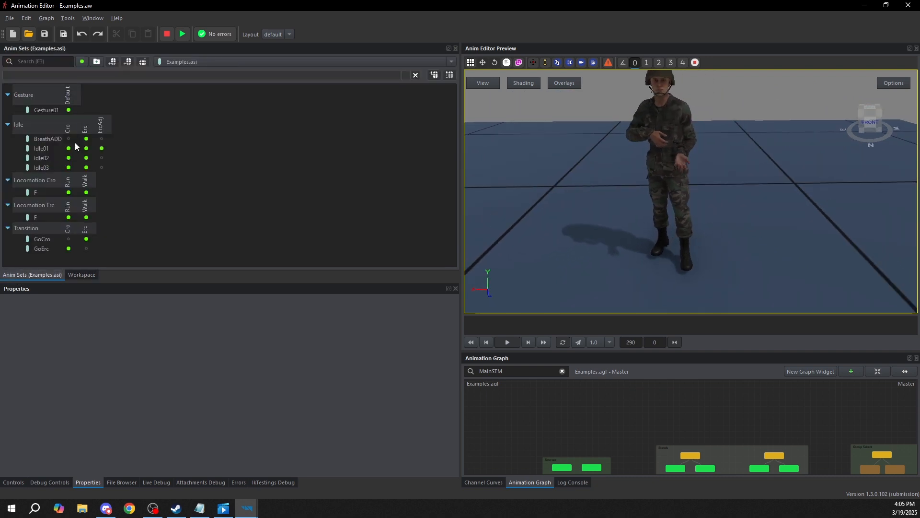
click(88, 149)
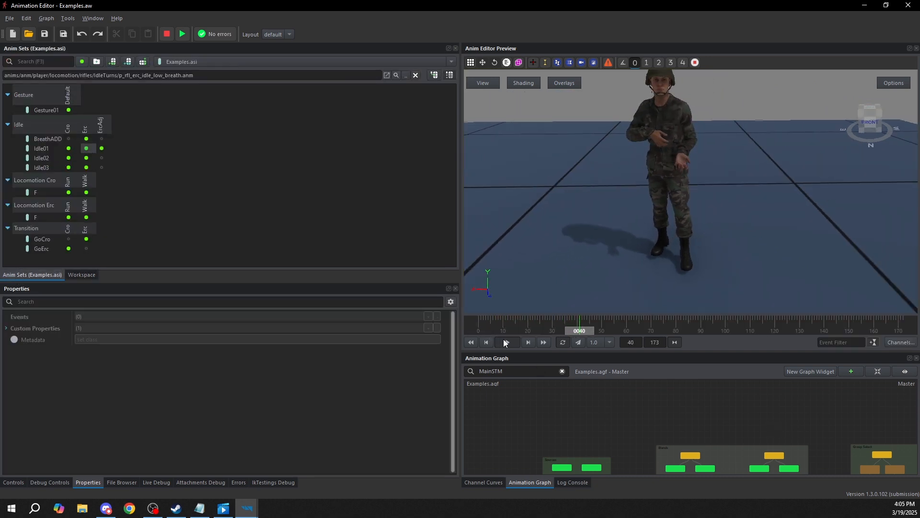
drag(609, 334, 590, 331)
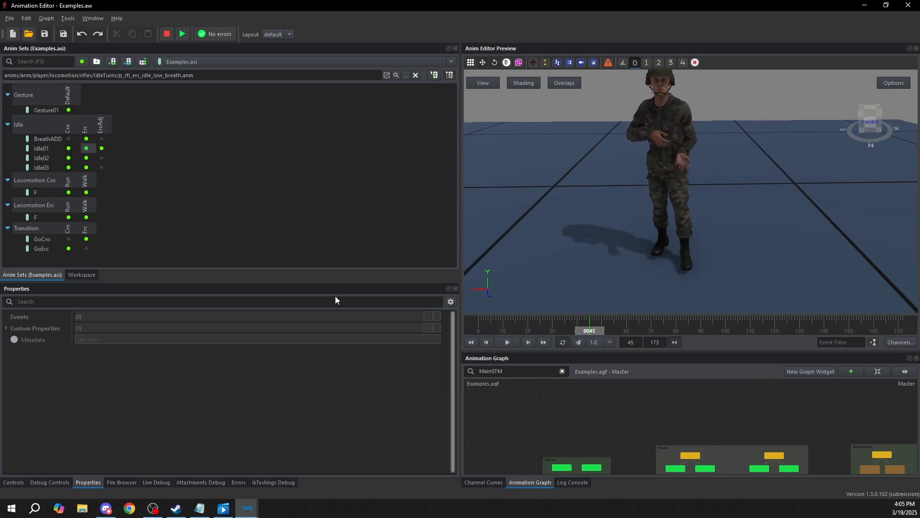
Preview the Locomotion Cro Run animation F and scrub through its footstep and sound events back to frame 6
click(68, 192)
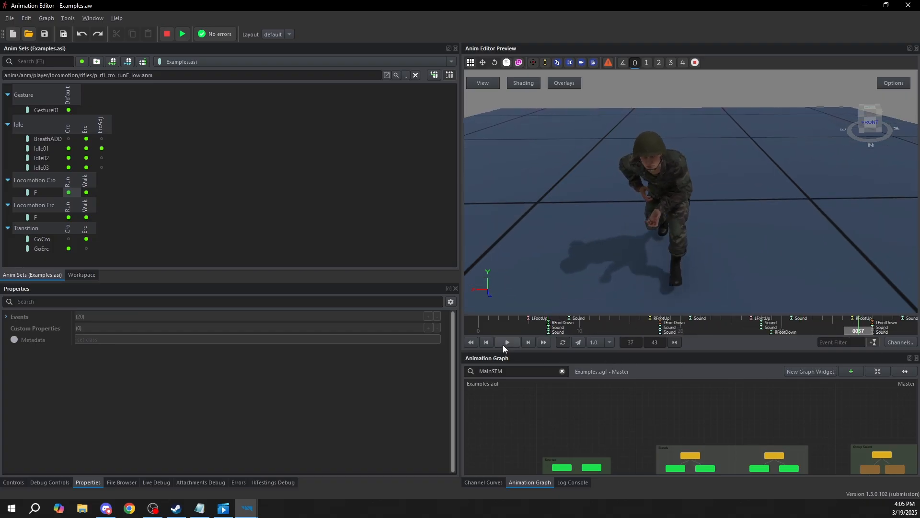
click(760, 327)
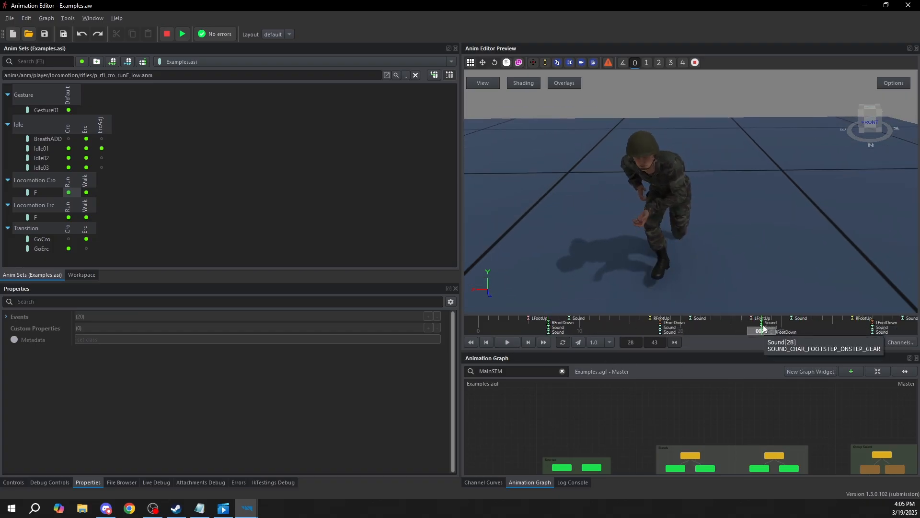
click(638, 315)
click(723, 323)
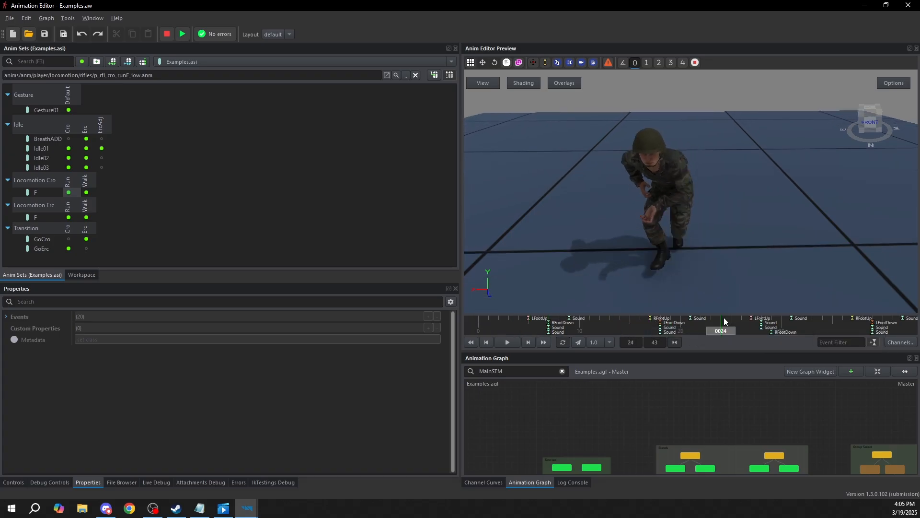
drag(724, 320, 539, 322)
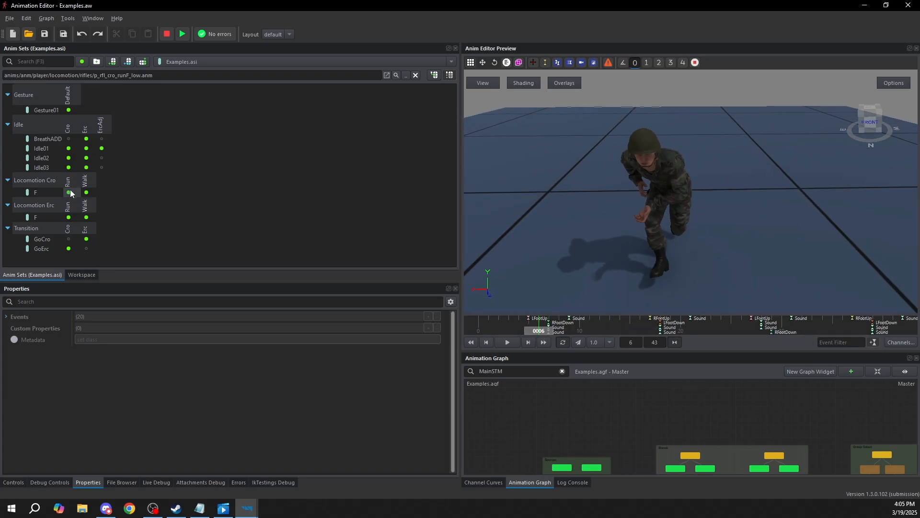
Select the Idle01 Erc cell, open the animation channels of p_rfl_cro_runF_low.anm and review the full bone list
click(86, 149)
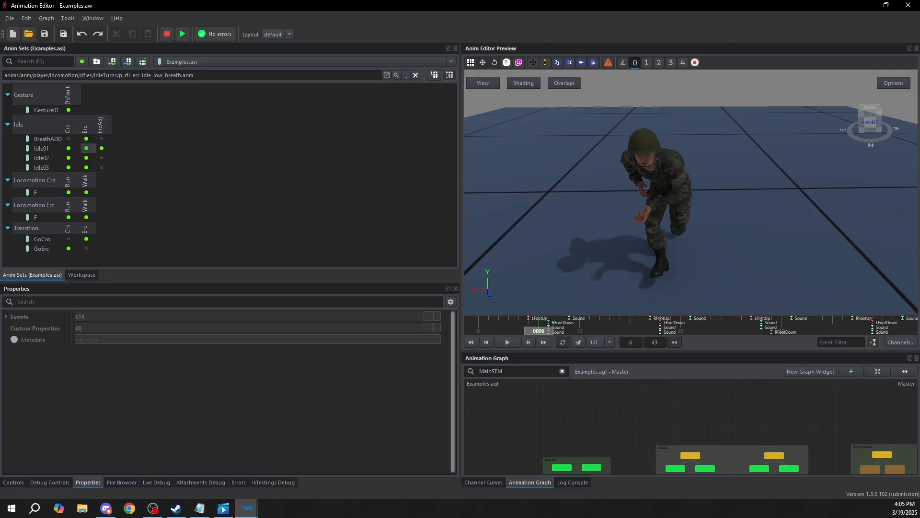
click(896, 343)
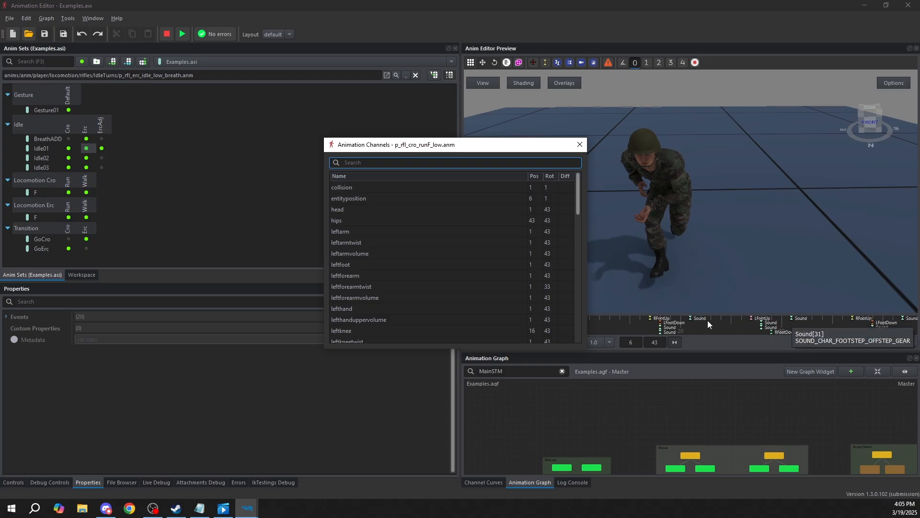
scroll(455, 207, down, 15)
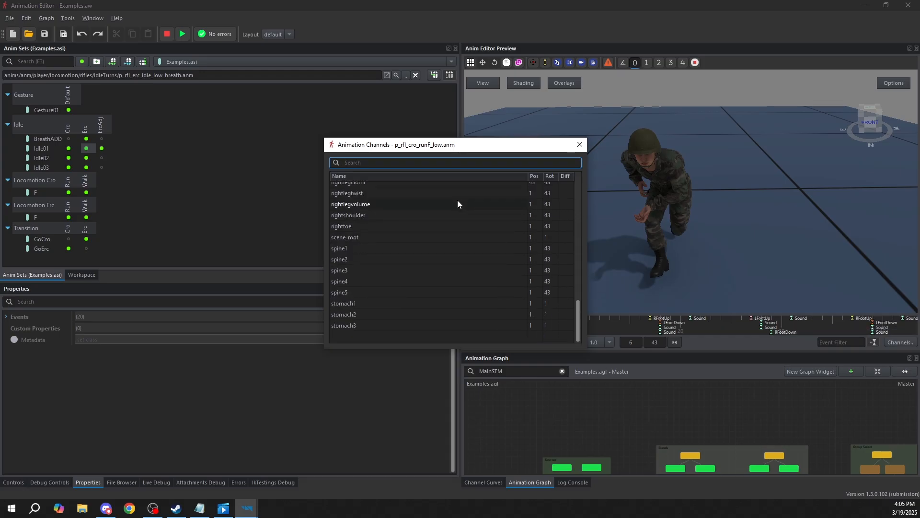
drag(493, 137, 500, 87)
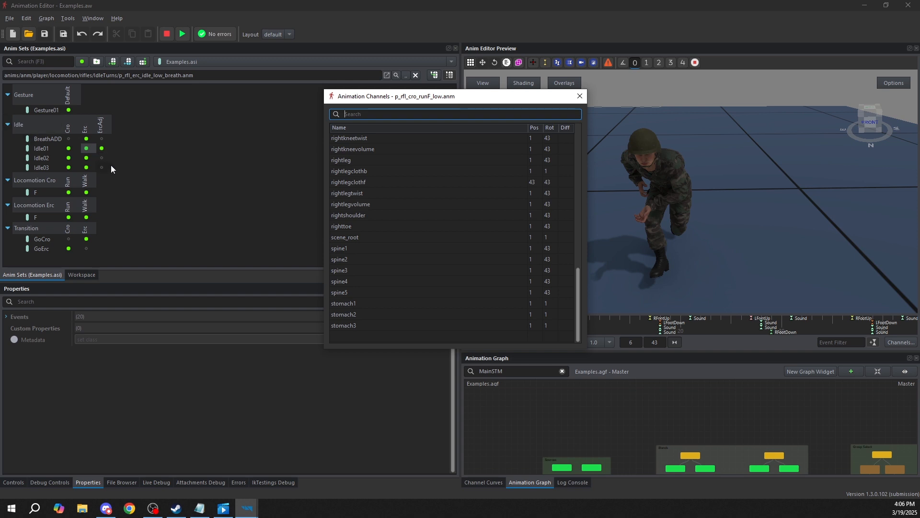
scroll(462, 229, up, 15)
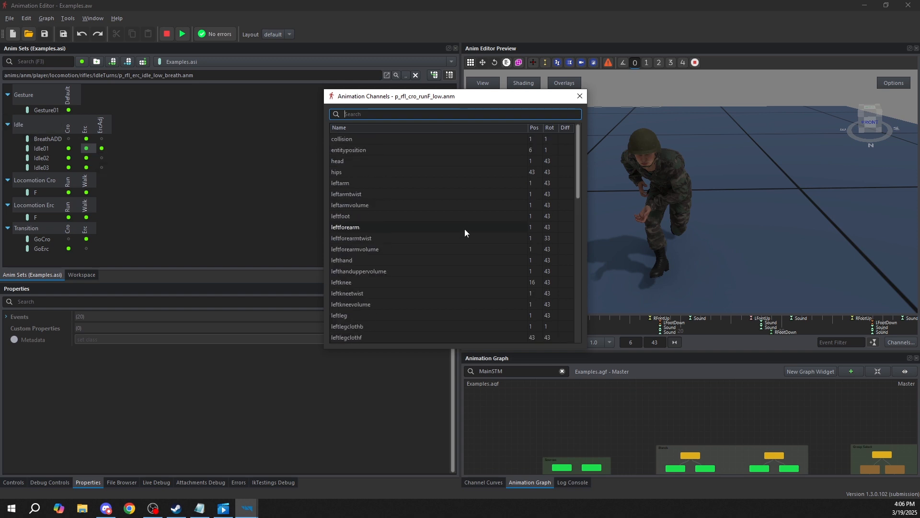
scroll(394, 196, down, 15)
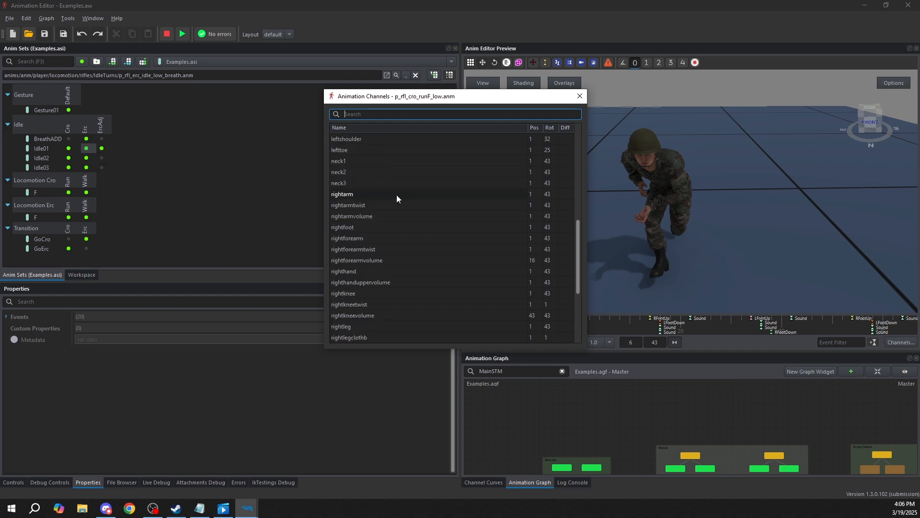
scroll(403, 235, up, 15)
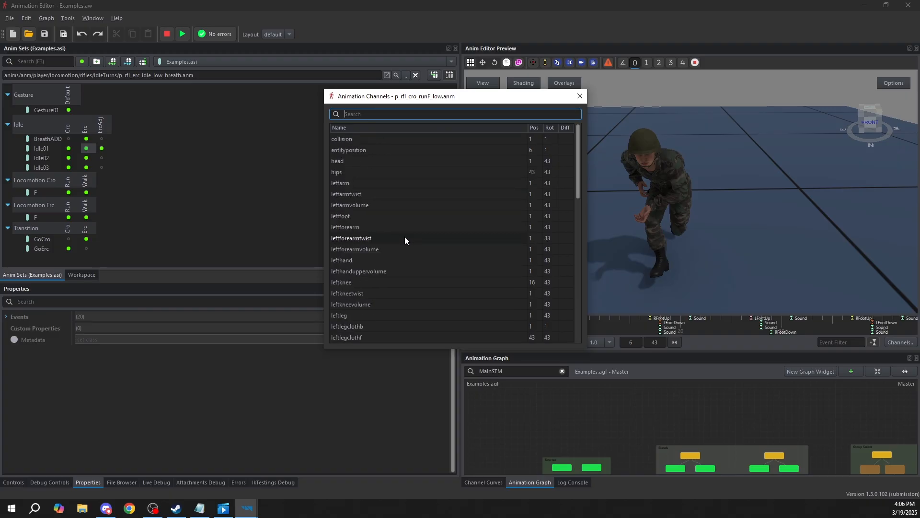
Examine the hips, leftarmvolume and leftforearmtwist channels, and close the Animation Channels window
click(357, 173)
click(368, 206)
click(381, 237)
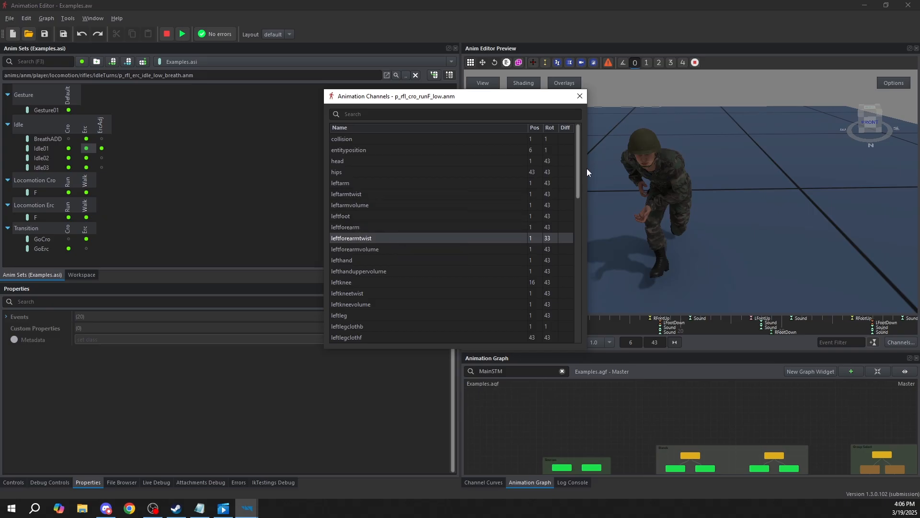
click(580, 96)
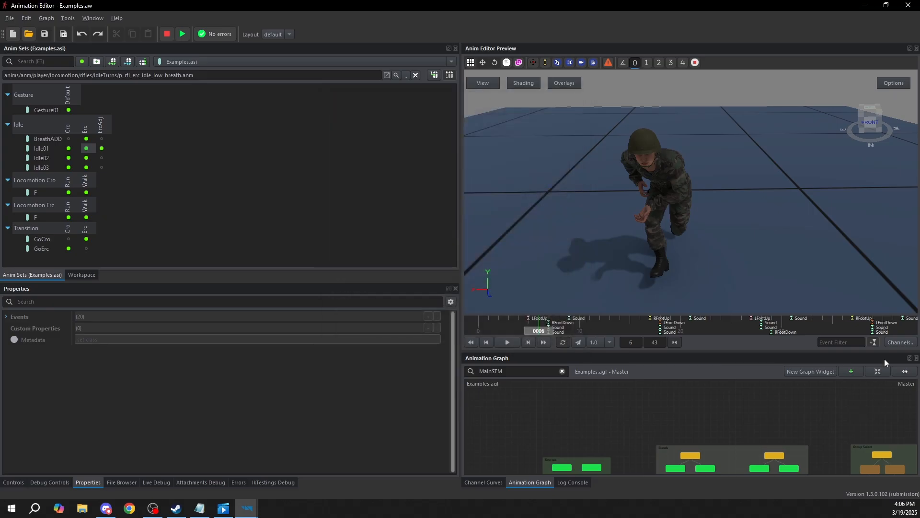
View the soldier from the side, enlarge the Anim Sets panel and select the Idle01 Erc animation
middle_drag(668, 205, 711, 226)
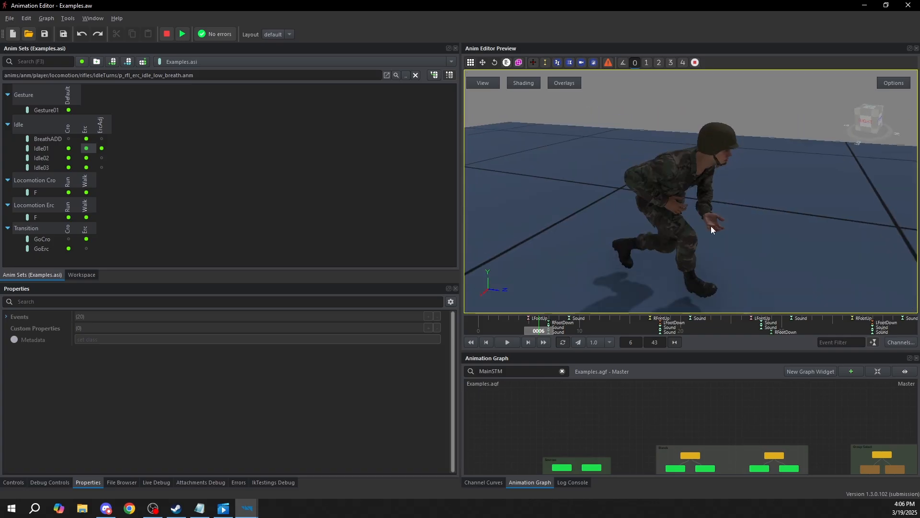
scroll(711, 226, down, 5)
click(174, 219)
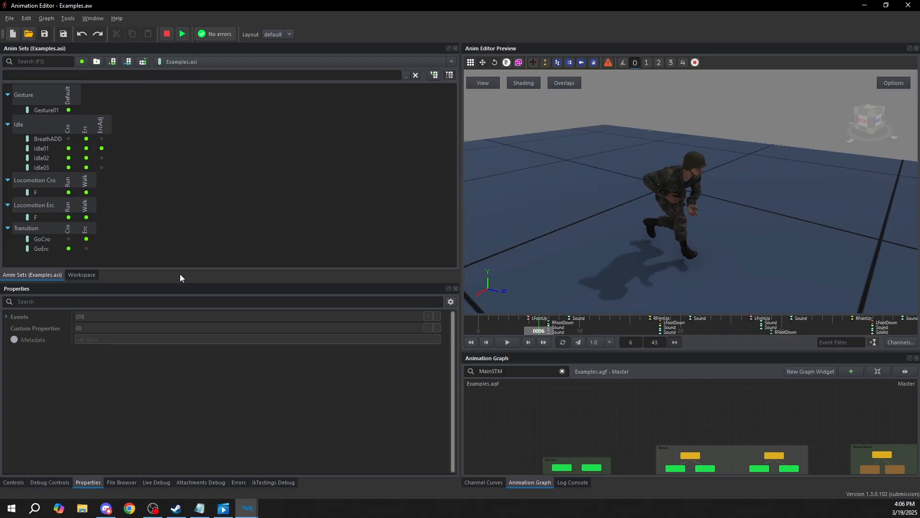
drag(176, 286, 176, 340)
click(86, 149)
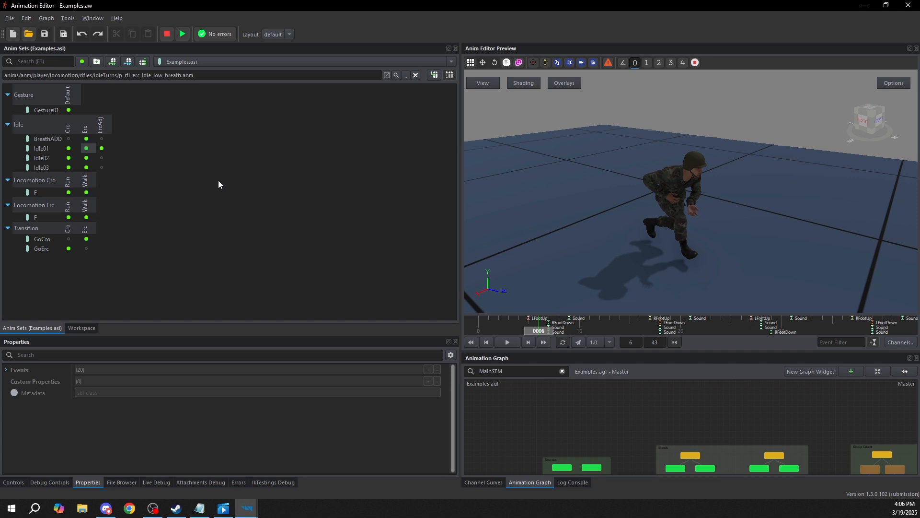
Collapse the Idle group in the anim sets and expand it again
click(60, 94)
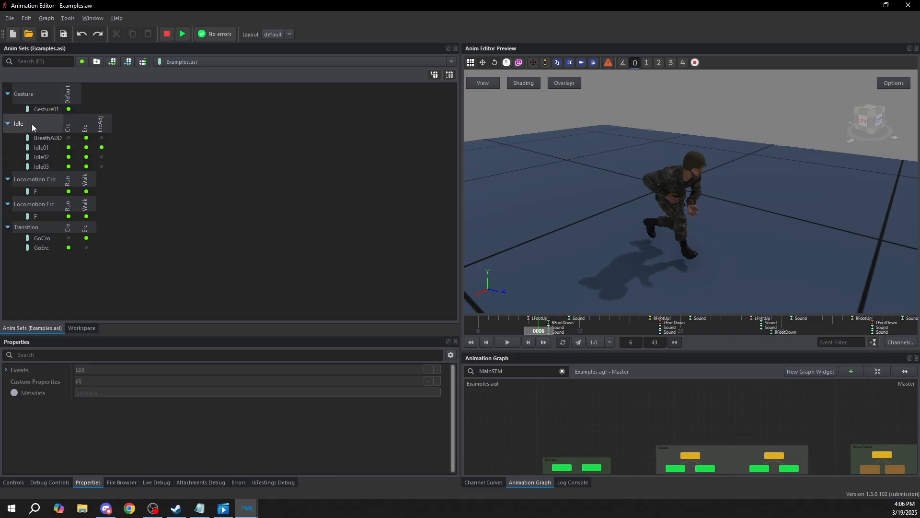
click(8, 123)
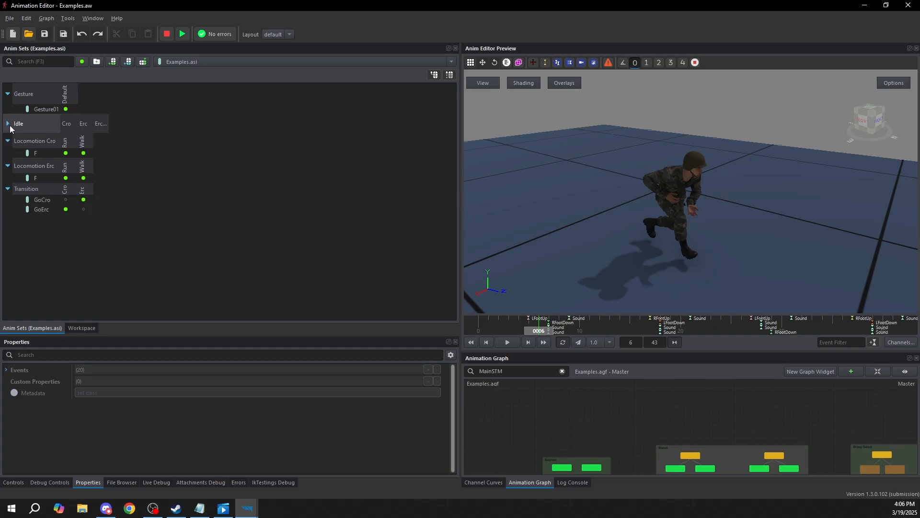
click(8, 124)
click(7, 123)
click(8, 123)
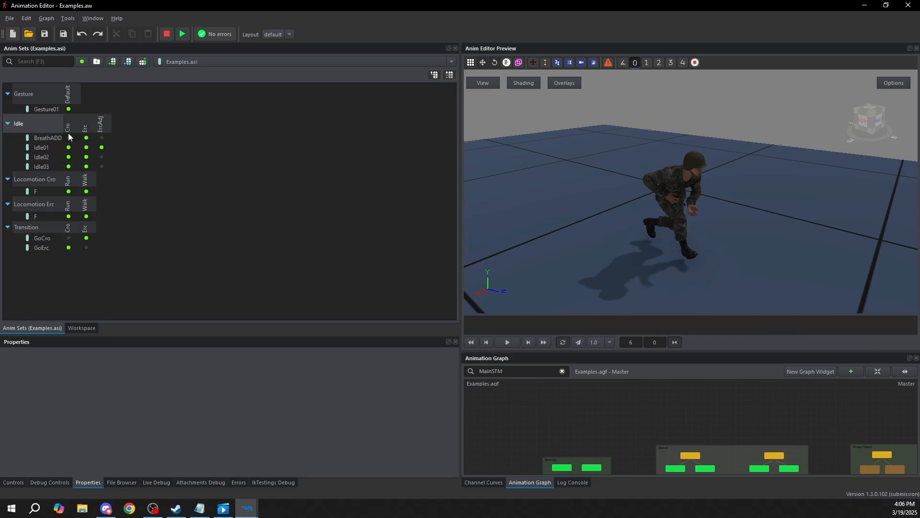
Examine the BreathADD and Idle01 entries of the Idle group across the Cro, Erc and ErcAdj columns
click(68, 135)
click(45, 146)
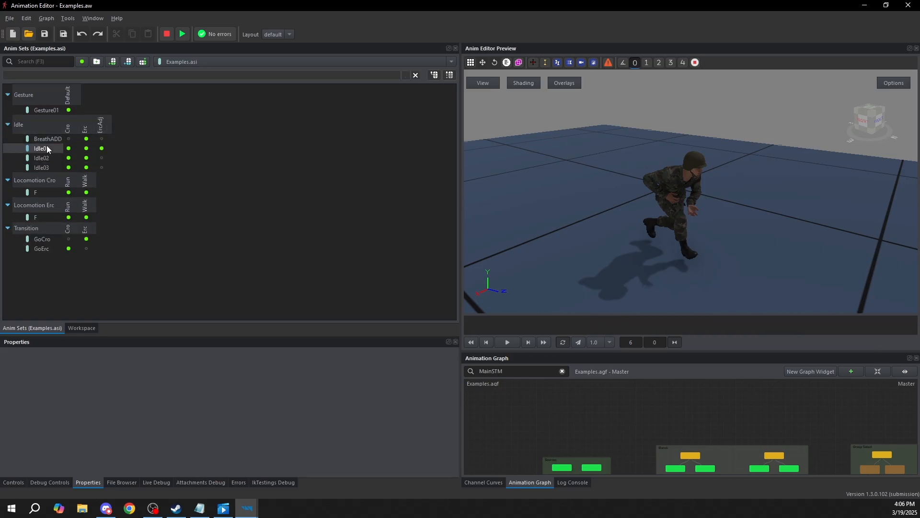
click(86, 148)
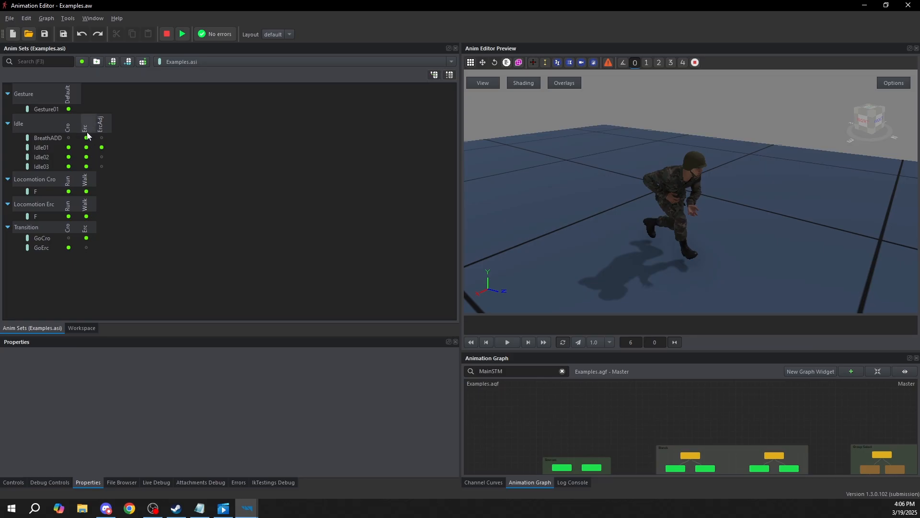
click(100, 139)
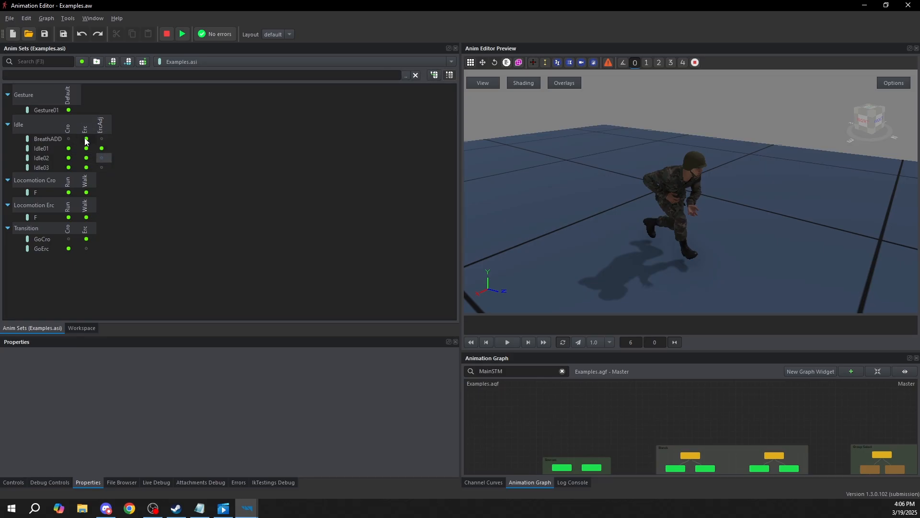
click(86, 139)
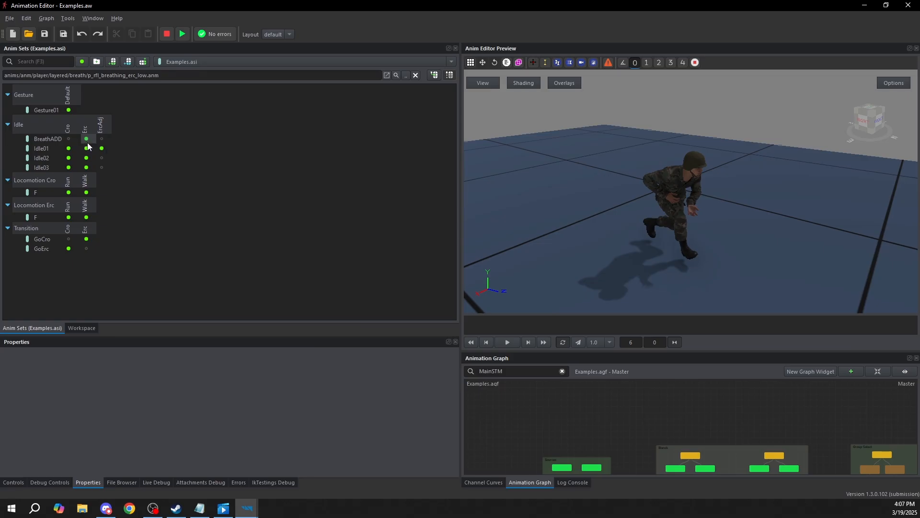
click(100, 139)
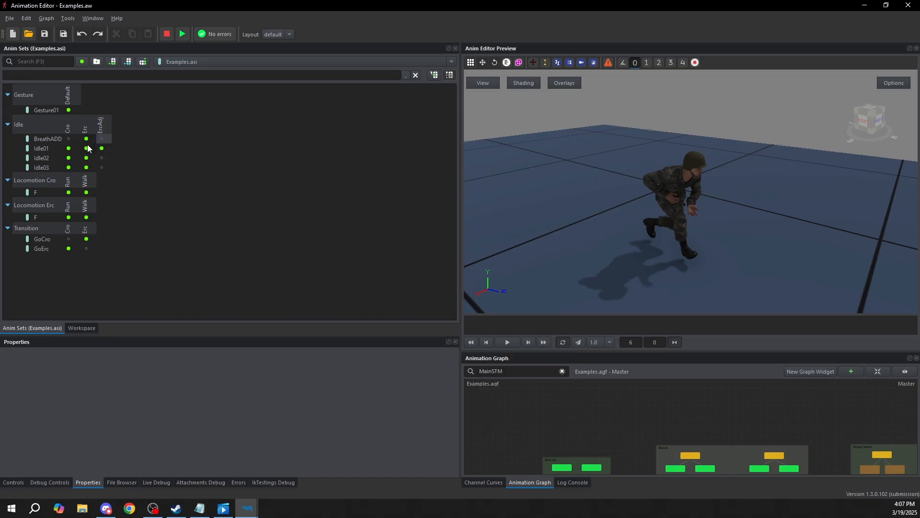
Preview the Idle01 Erc animation on the soldier from a raised side view
click(87, 140)
click(87, 150)
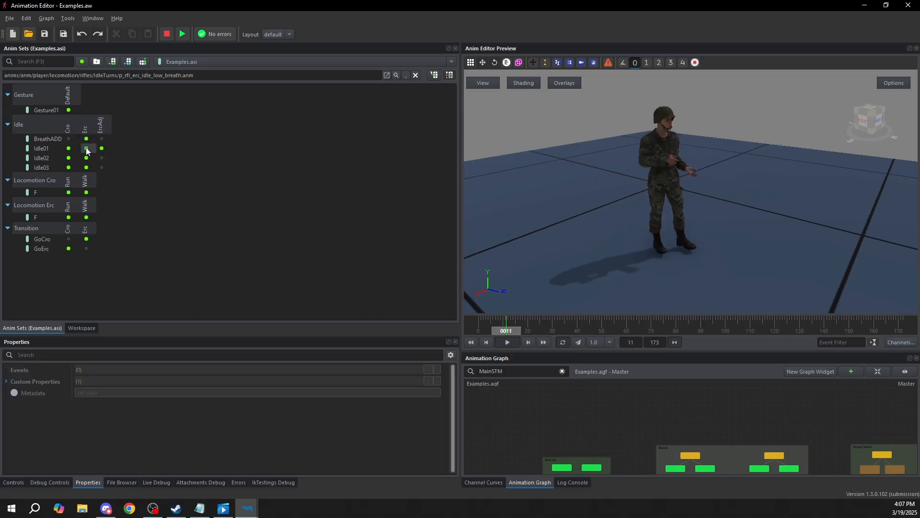
middle_drag(651, 195, 568, 255)
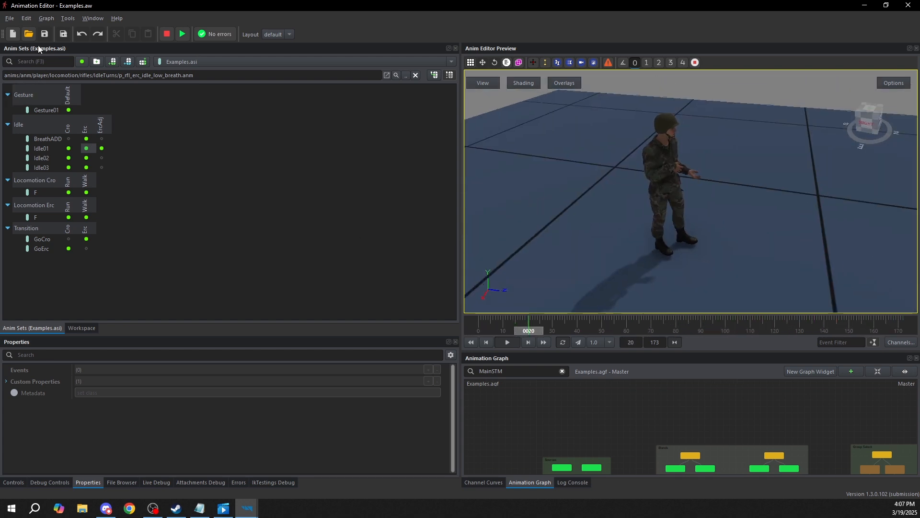
Filter the anim sets by "gesture" and clear the filter again
click(26, 65)
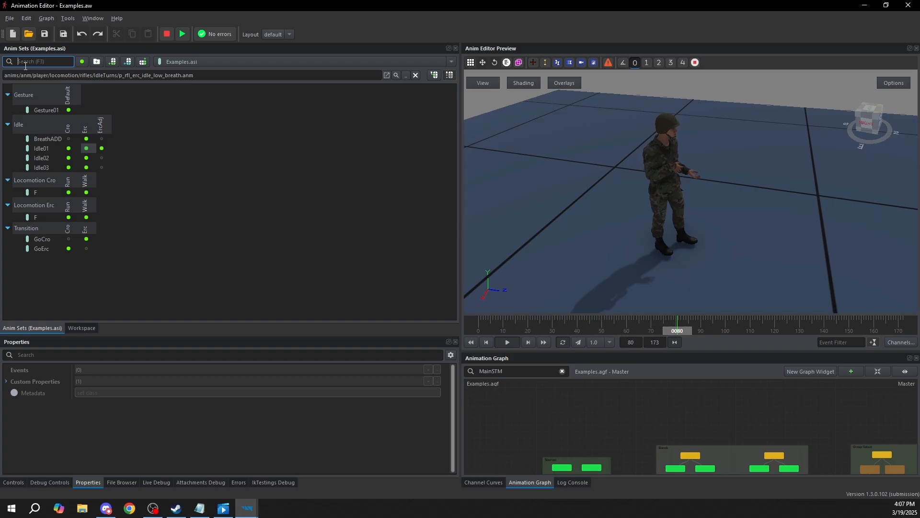
text(gesture)
double_click(27, 63)
key(BackSpace)
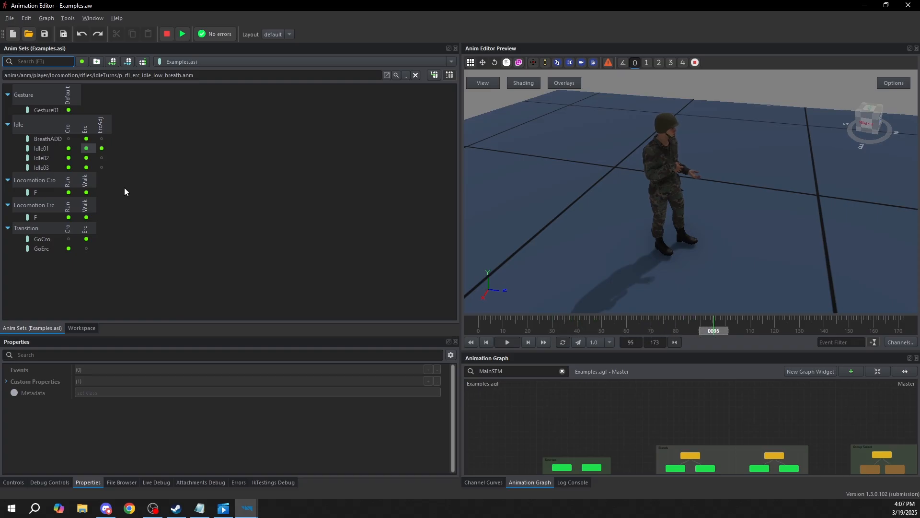
Select the Idle02 animation in the Erc column of the Idle group
click(86, 158)
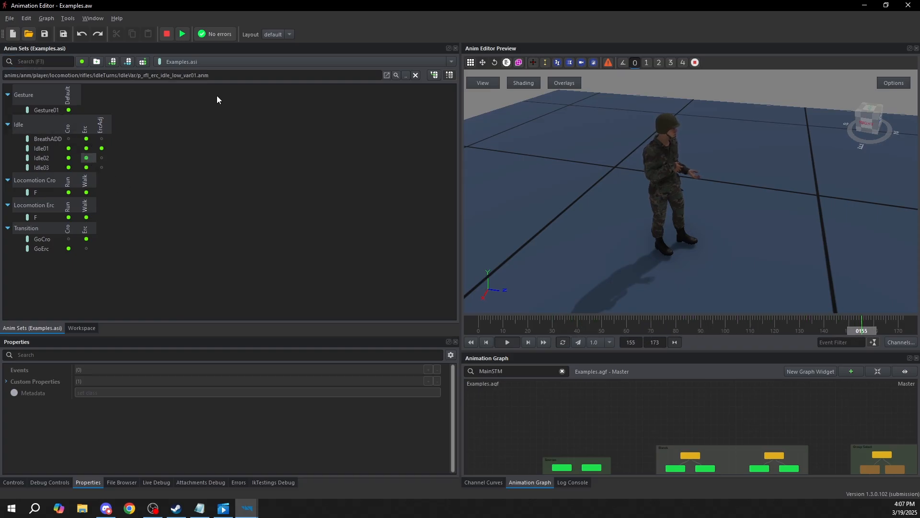
Locate the selected Idle02 animation's source file in the file browser and enlarge the file browser area
click(165, 81)
drag(165, 83, 4, 76)
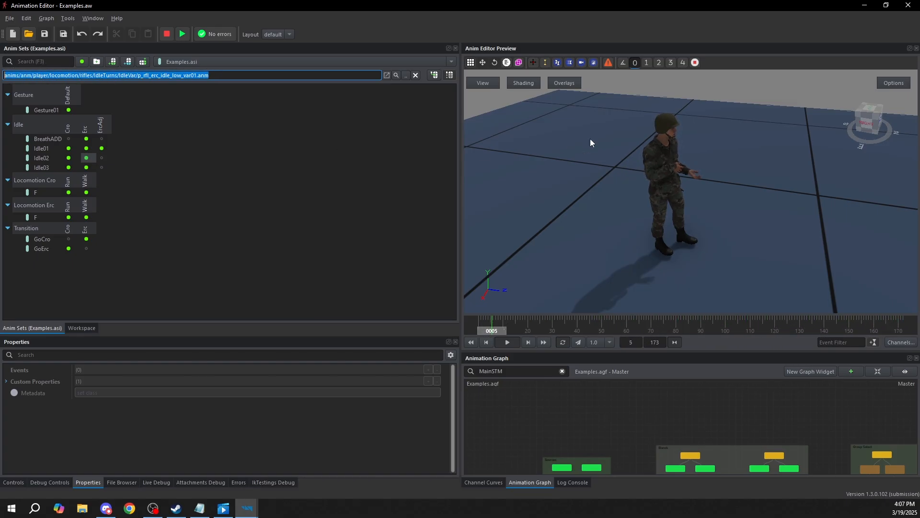
click(396, 76)
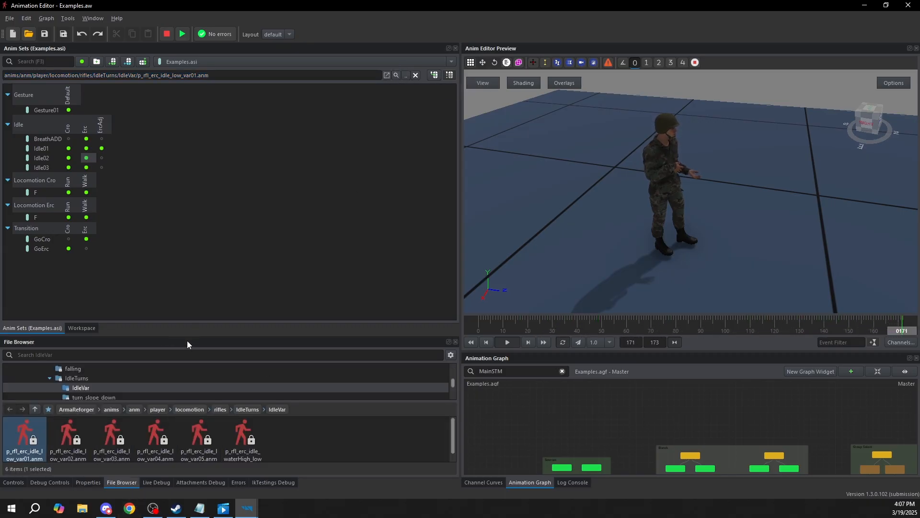
drag(190, 336, 208, 241)
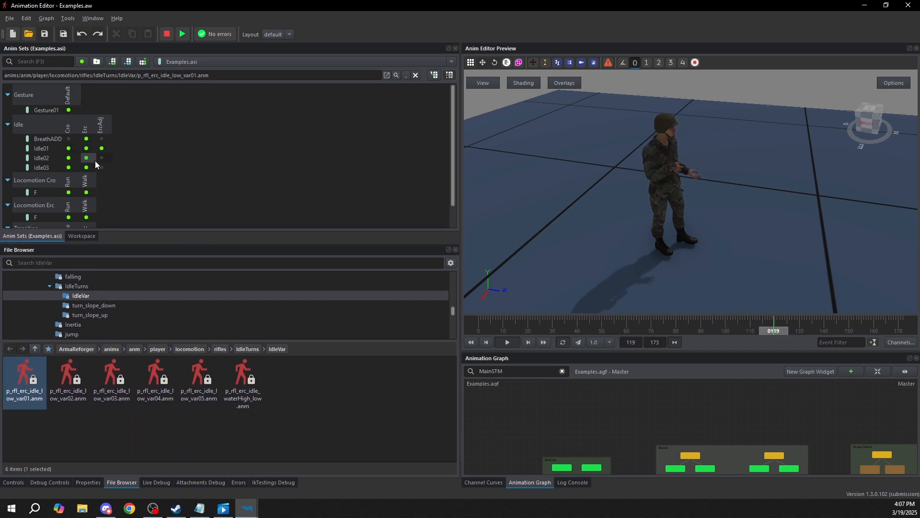
drag(259, 243, 259, 289)
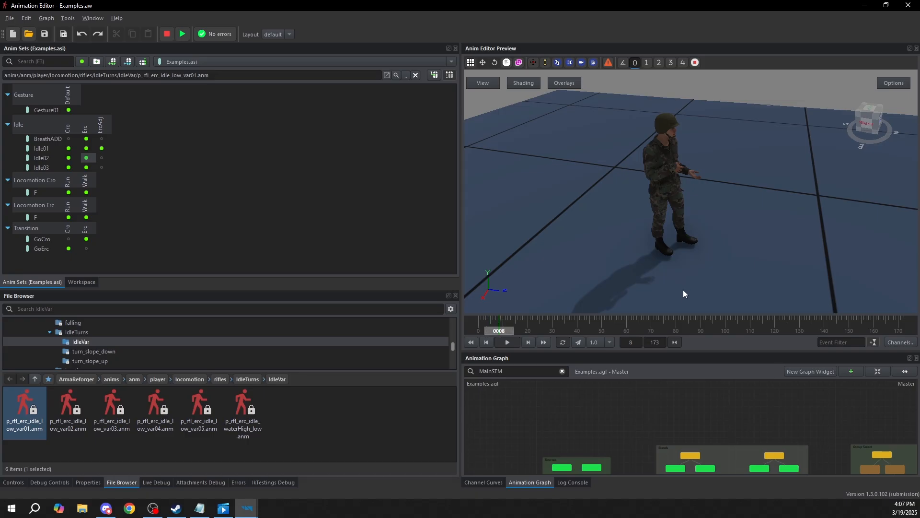
Create a new animation group named Animtion01 in the anim sets
click(100, 62)
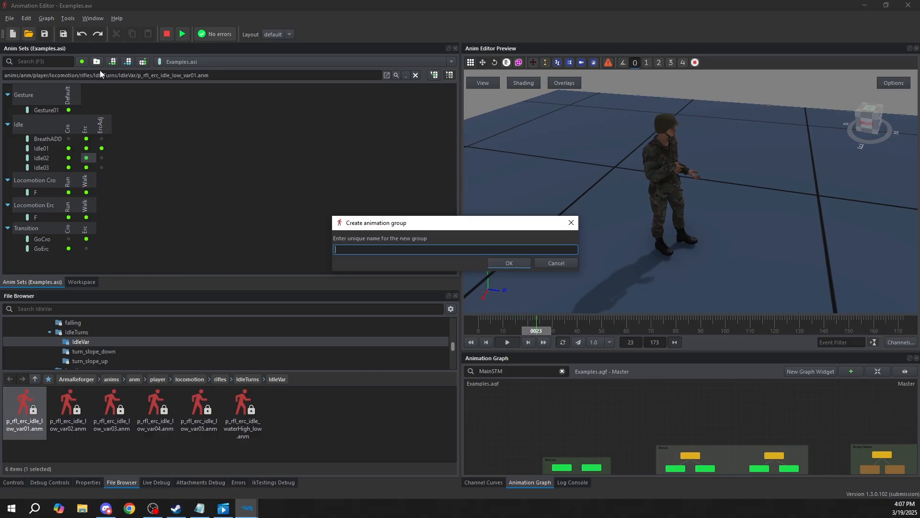
text(Animtion01)
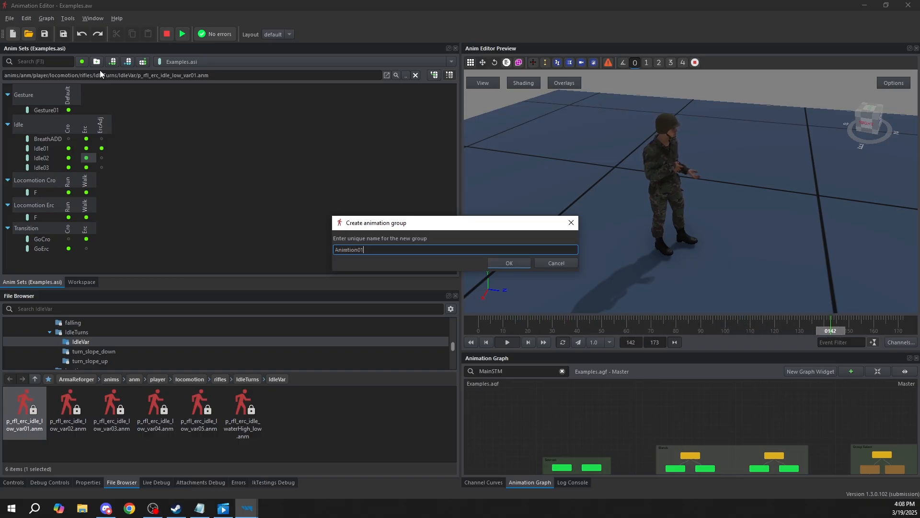
key(Return)
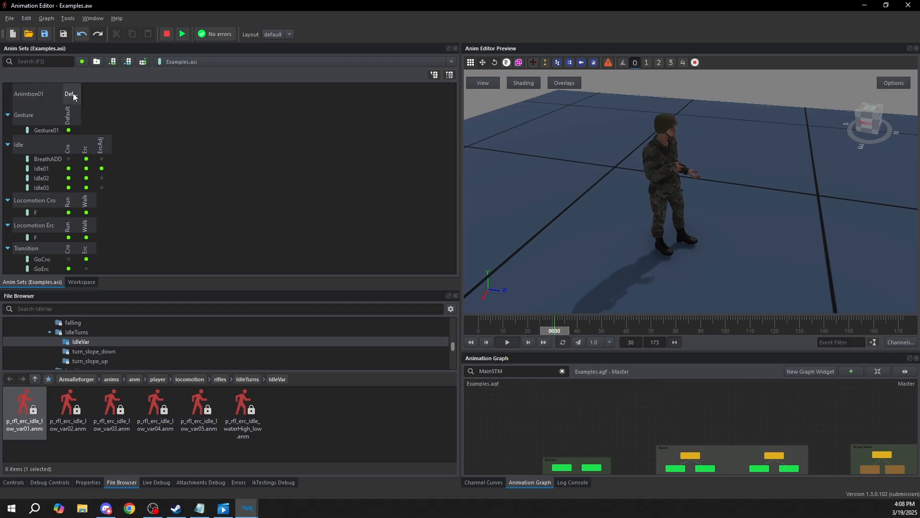
Create an animation row named Anim01 in the Animtion01 group and expand the group
right_click(42, 96)
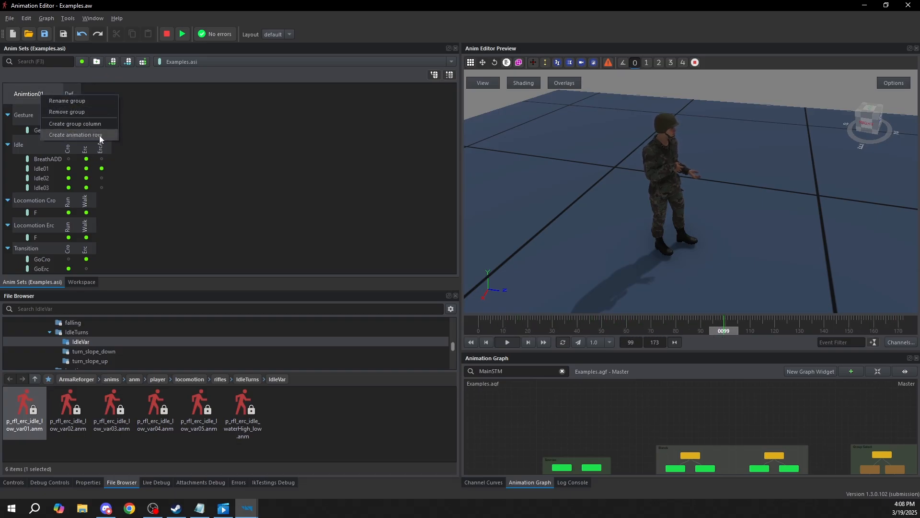
click(23, 78)
right_click(48, 96)
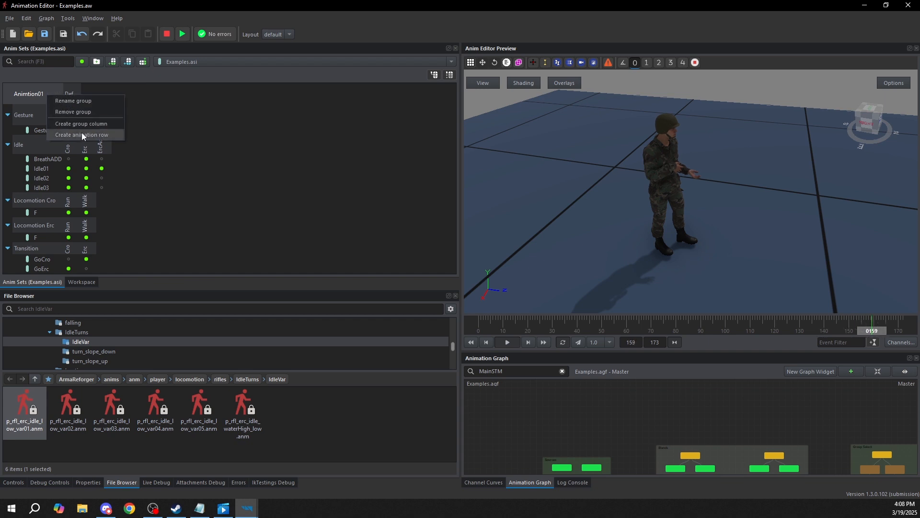
click(73, 133)
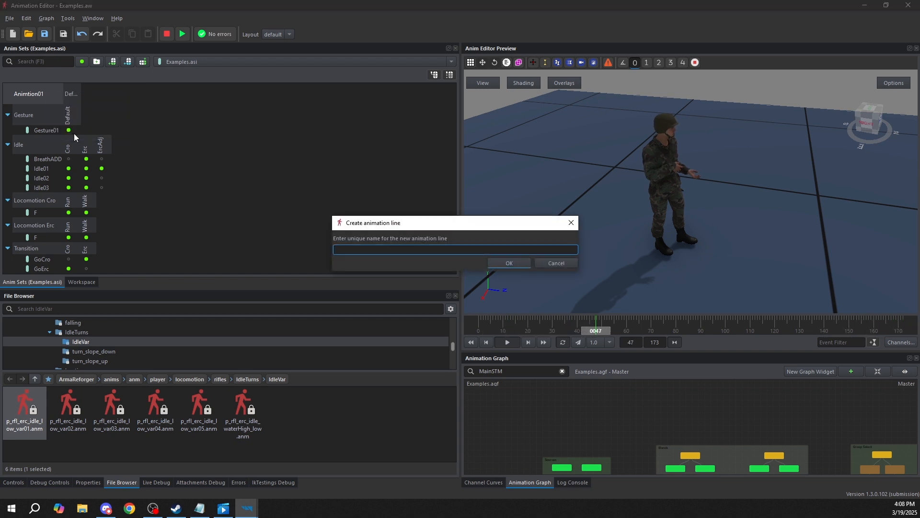
key(Return)
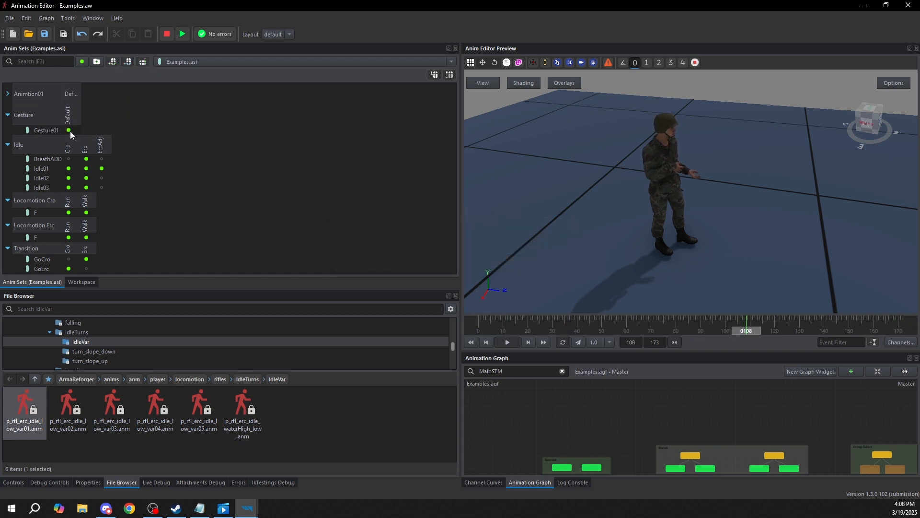
click(7, 93)
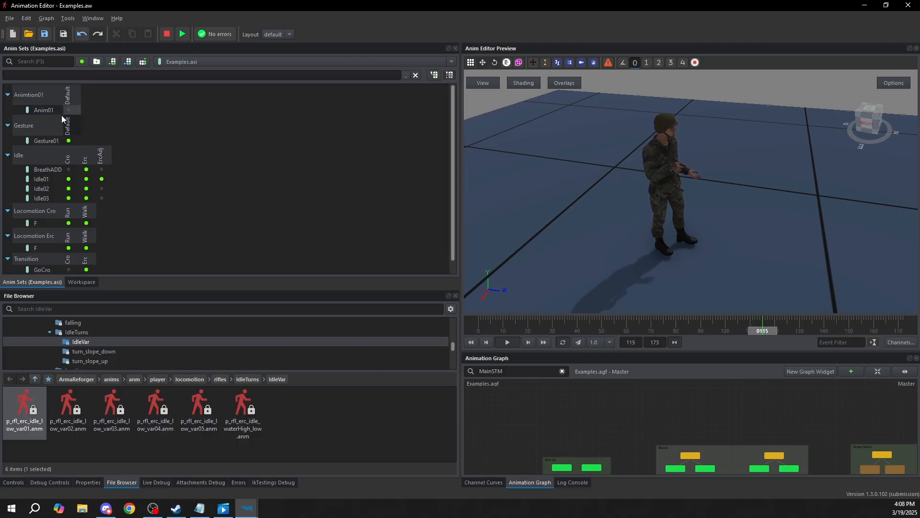
Rename the Default column of the Animtion01 group to 001
right_click(71, 94)
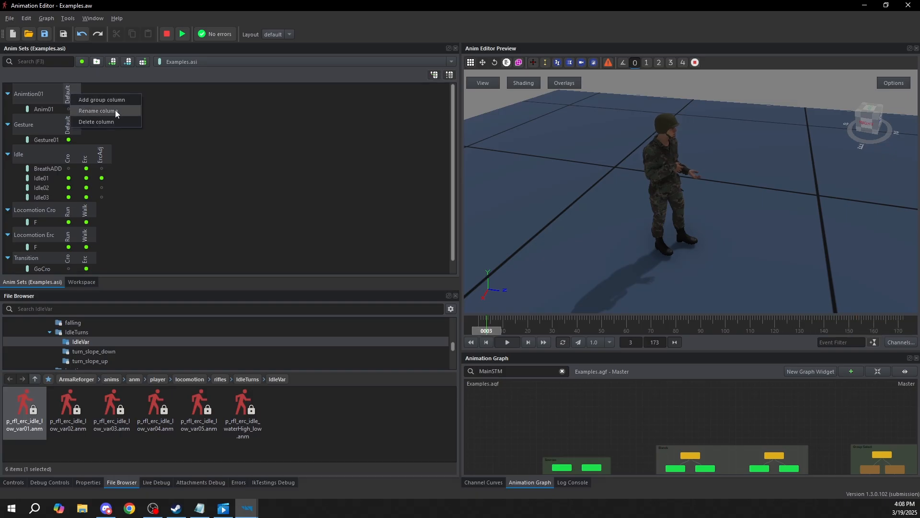
click(115, 111)
text(001)
key(Return)
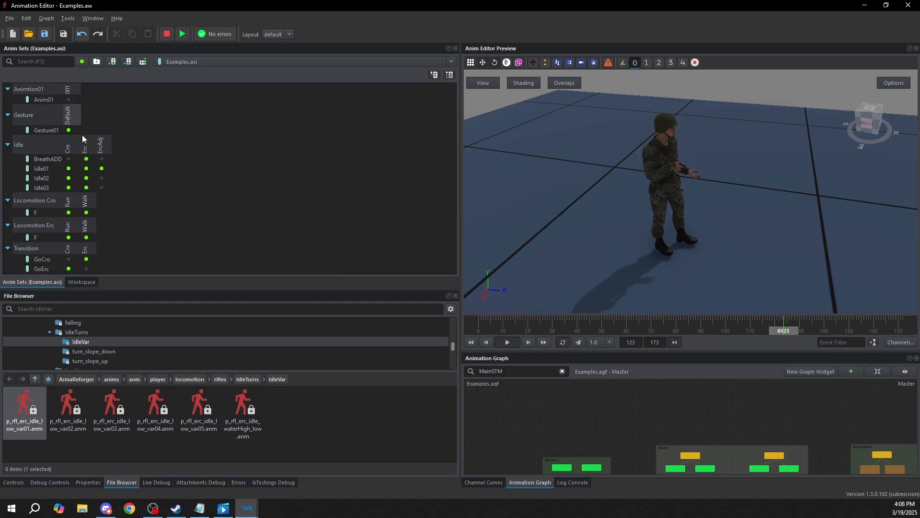
right_click(68, 88)
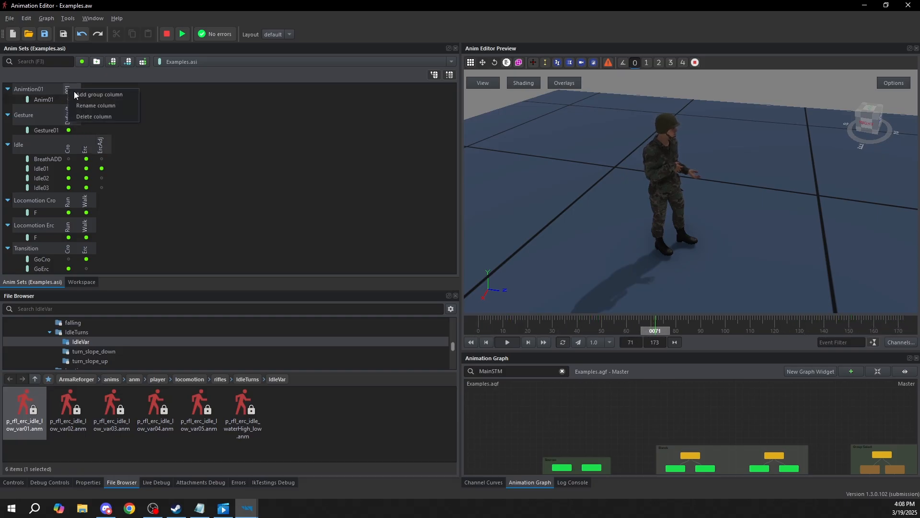
click(313, 144)
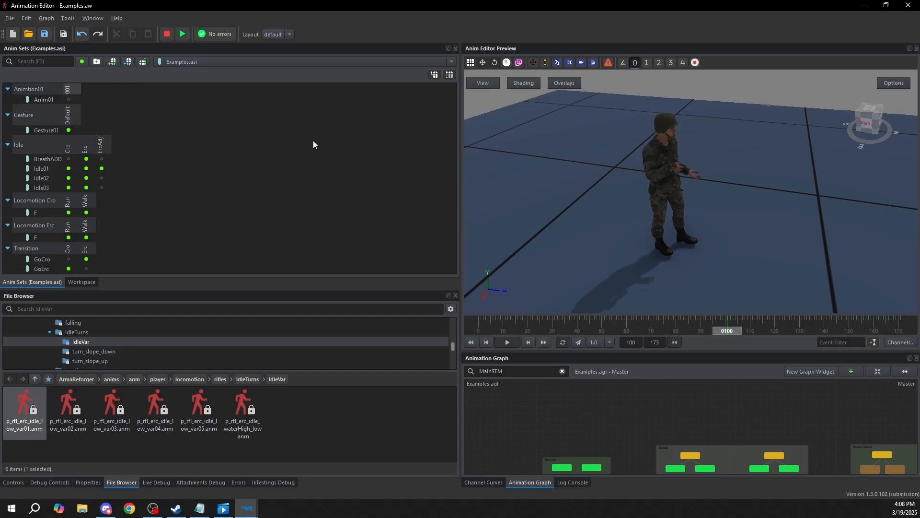
Add a second animation row named Anim02 to the Animtion01 group
right_click(40, 99)
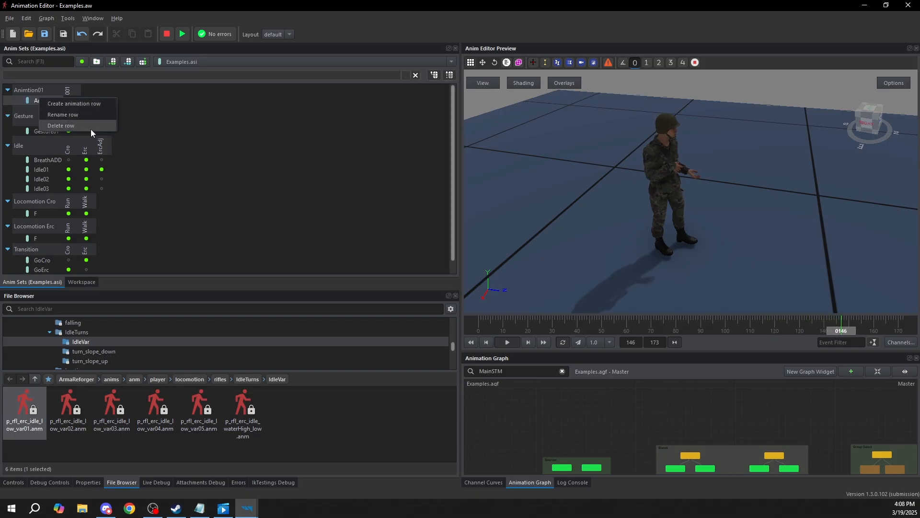
click(73, 104)
text(Anim00)
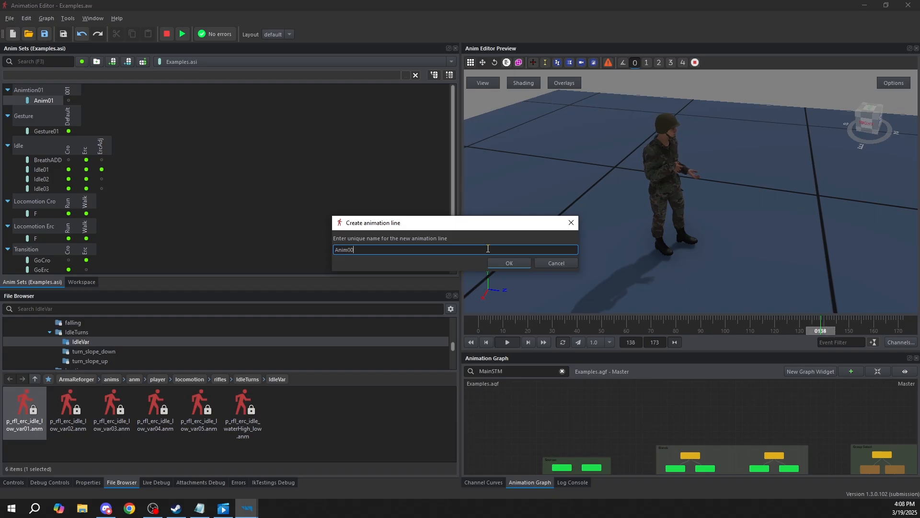
text(2)
key(Return)
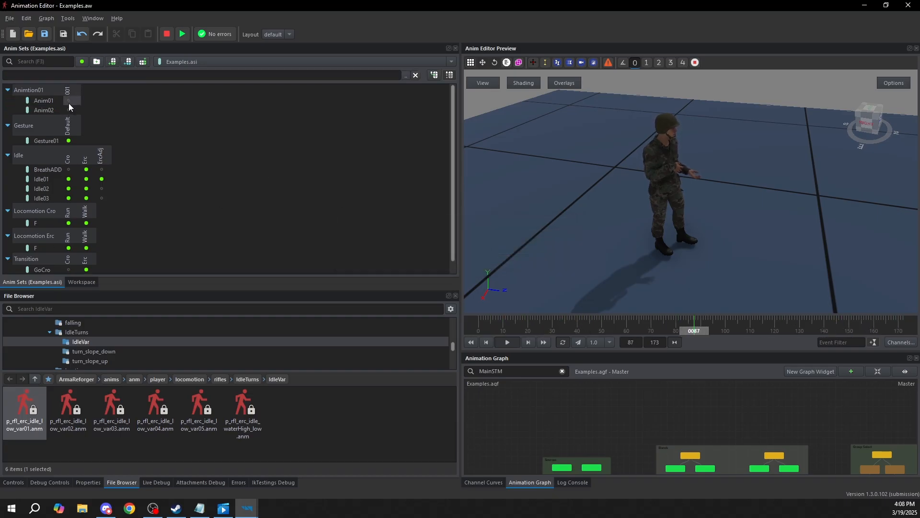
Assign p_rfl_erc_idle_low_var05.anm from the IdleVar folder to Anim02 in the 001 column
click(128, 405)
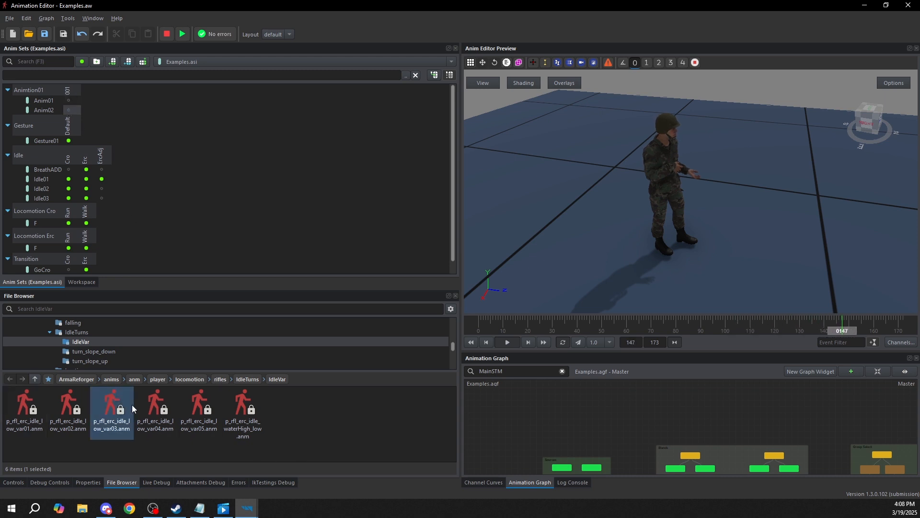
drag(276, 373, 272, 354)
click(198, 393)
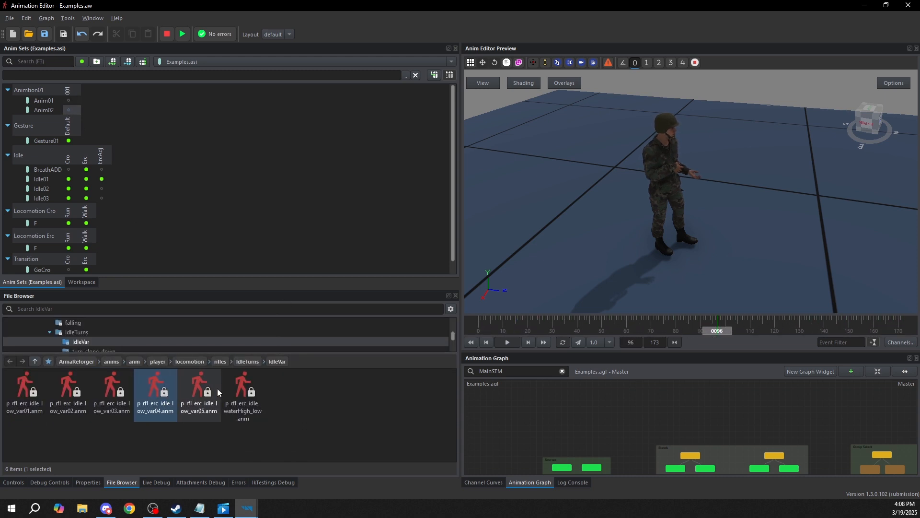
drag(196, 389, 70, 106)
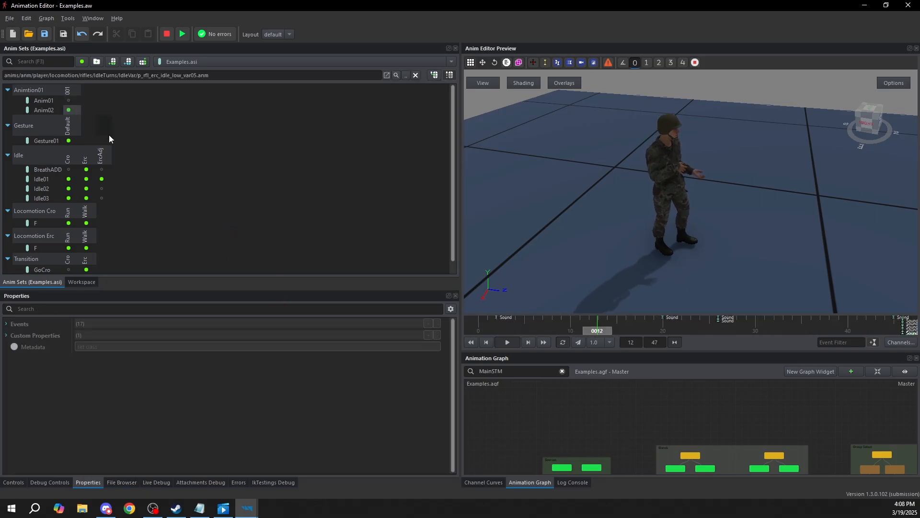
Assign p_rfl_erc_idle_low_var04.anm from the IdleVar folder to Anim01 in the 001 column
click(69, 99)
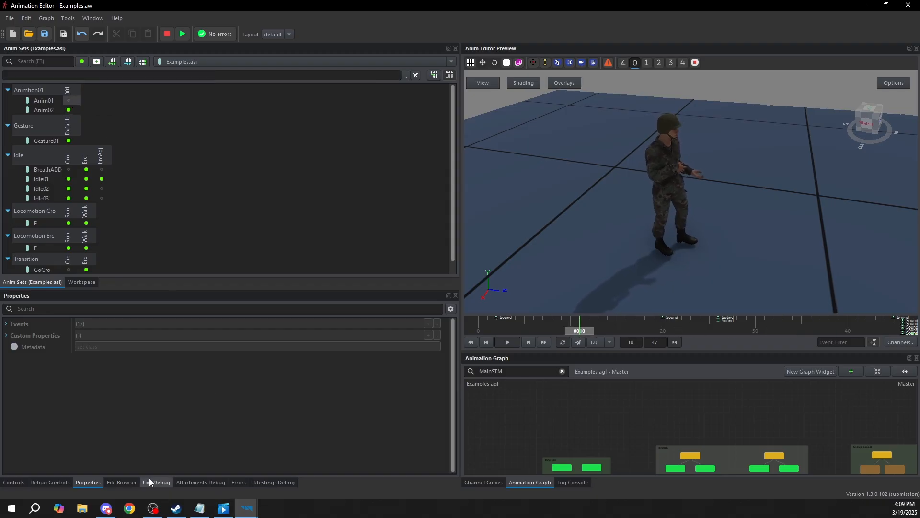
click(124, 482)
click(157, 386)
drag(188, 350, 70, 99)
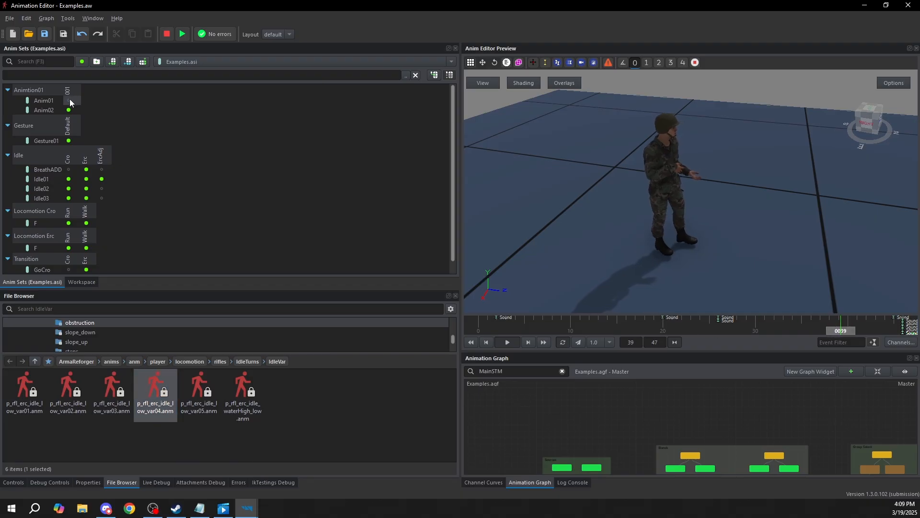
click(434, 76)
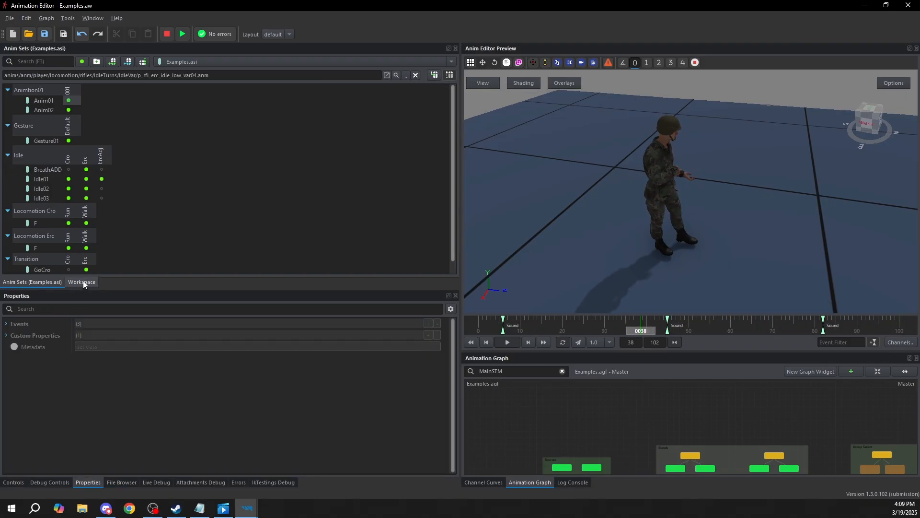
Remove the Animtion01 group together with its rows from the anim sets
right_click(24, 88)
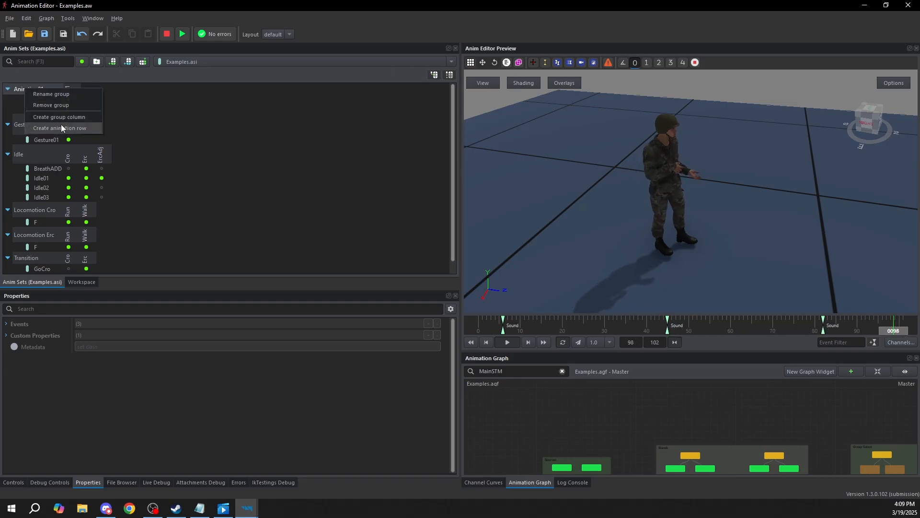
click(55, 106)
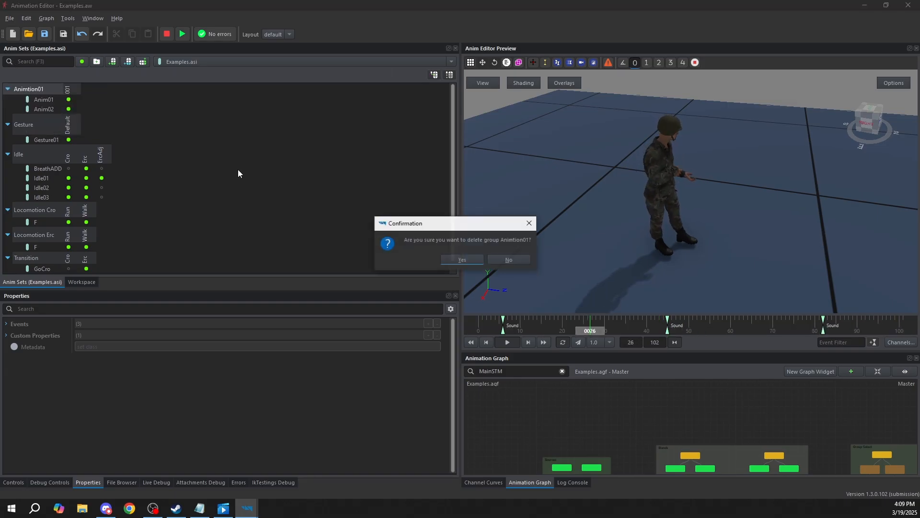
click(463, 259)
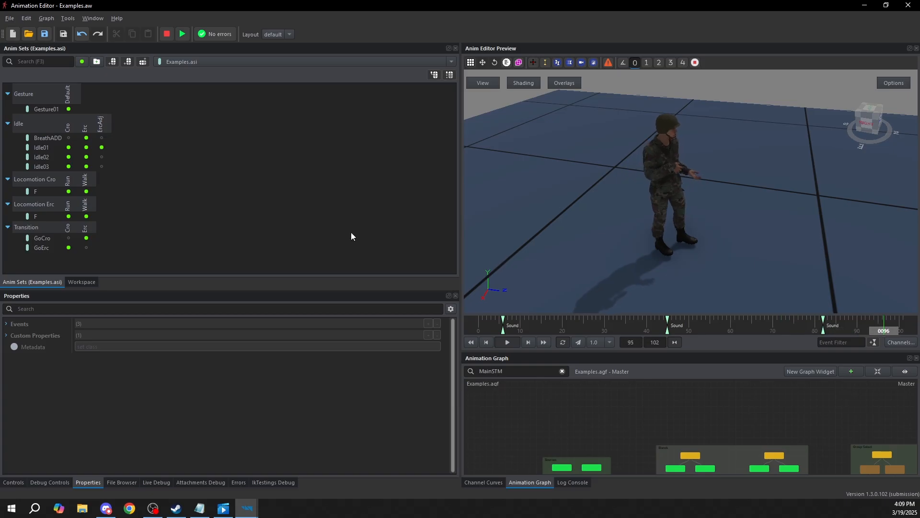
Examine the Examples.asi animation instance in the workspace structure and return to its anim sets
click(87, 283)
click(54, 282)
click(67, 282)
click(60, 282)
click(78, 280)
click(48, 282)
click(80, 282)
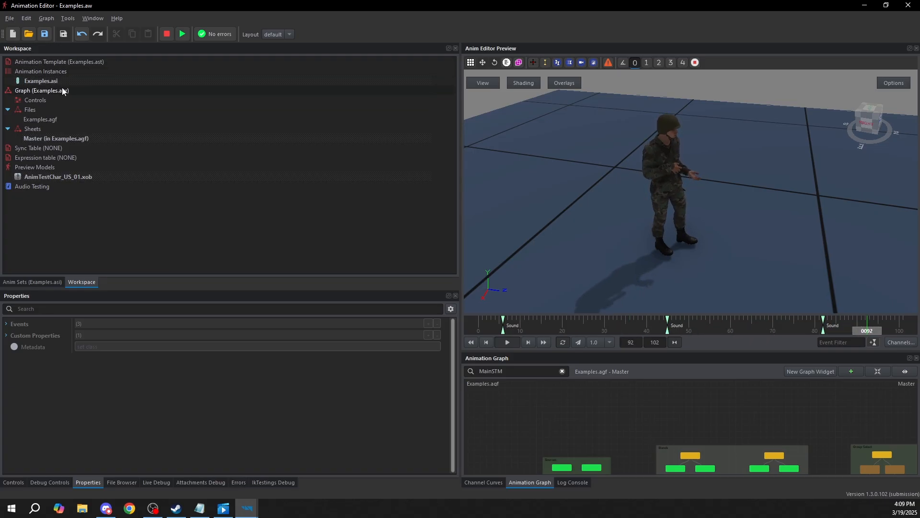
click(38, 71)
click(37, 83)
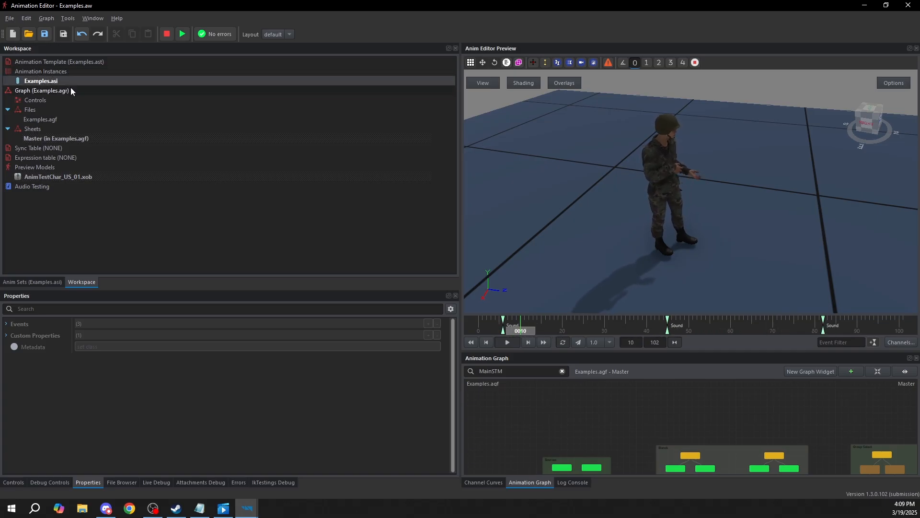
click(27, 281)
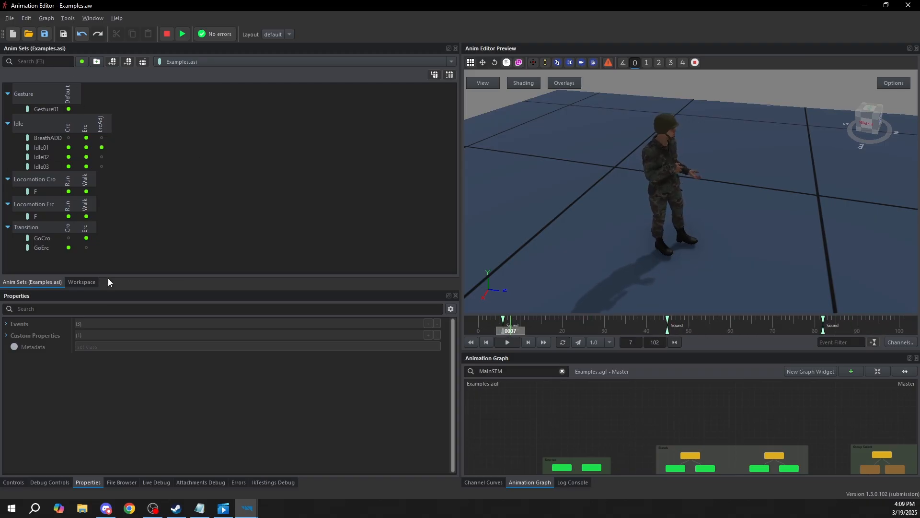
Open the player_main.aw workspace and show its workspace structure
click(10, 18)
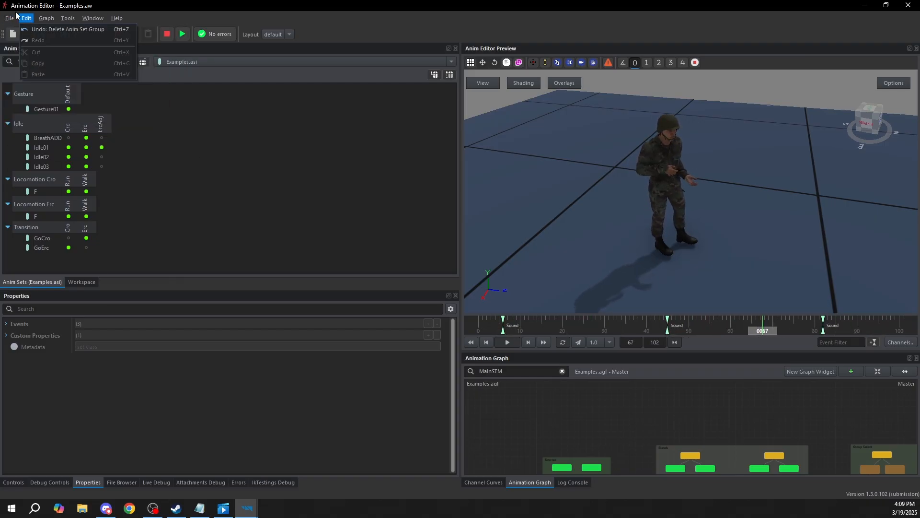
click(119, 109)
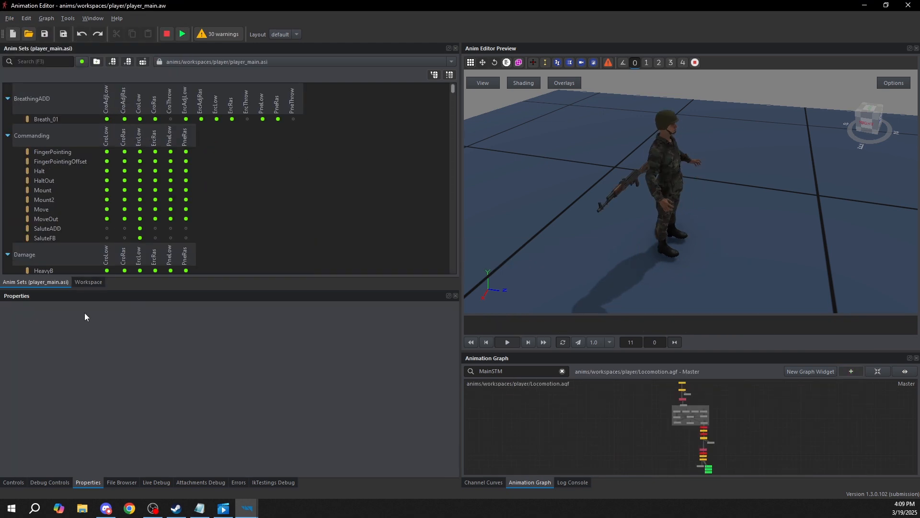
click(88, 282)
Step through the animation instances from player_main_1h.asi down to player_main_rpg.asi
double_click(65, 109)
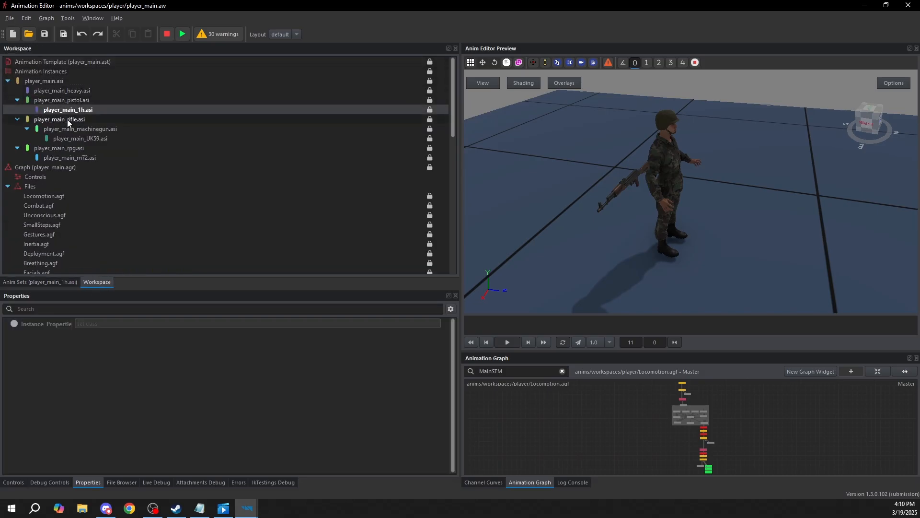
key(Down)
key(Down)
key(Down)
key(Down)
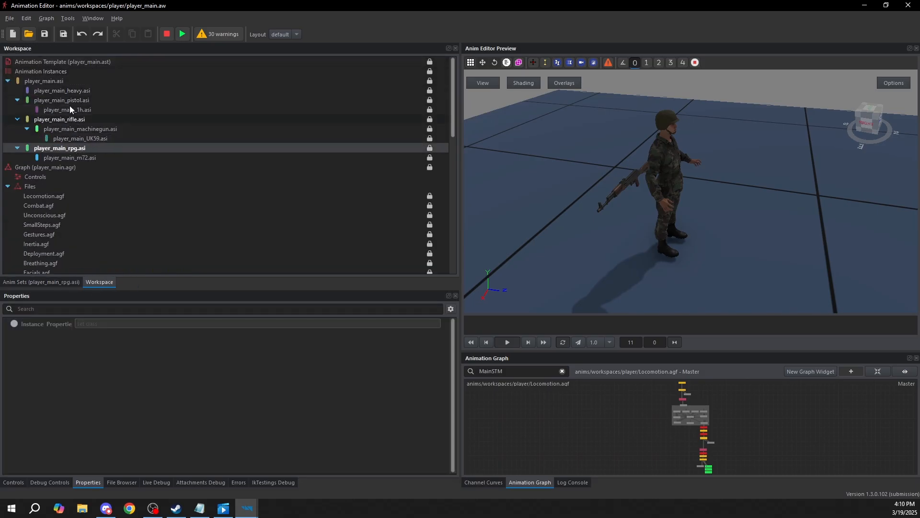
Filter the player_main.asi anim sets for "runf" and preview the RunF animation in the ErcLow column
click(50, 83)
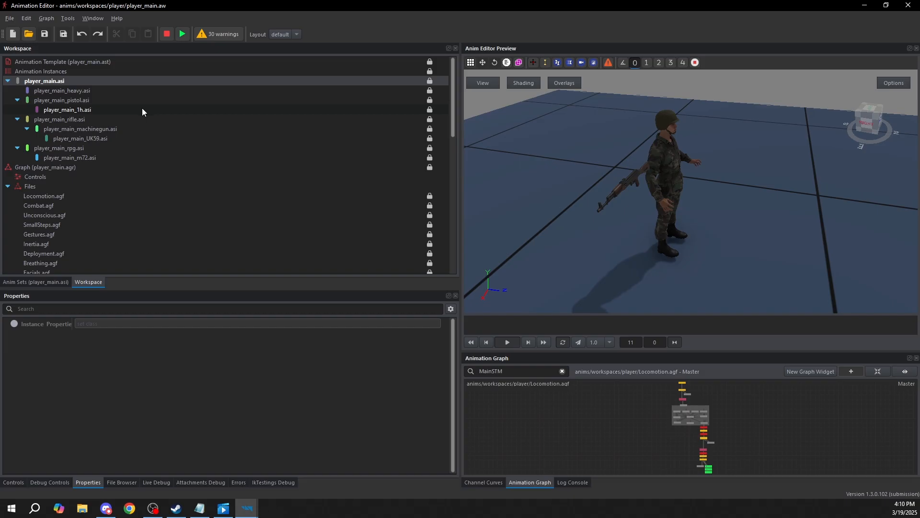
click(41, 283)
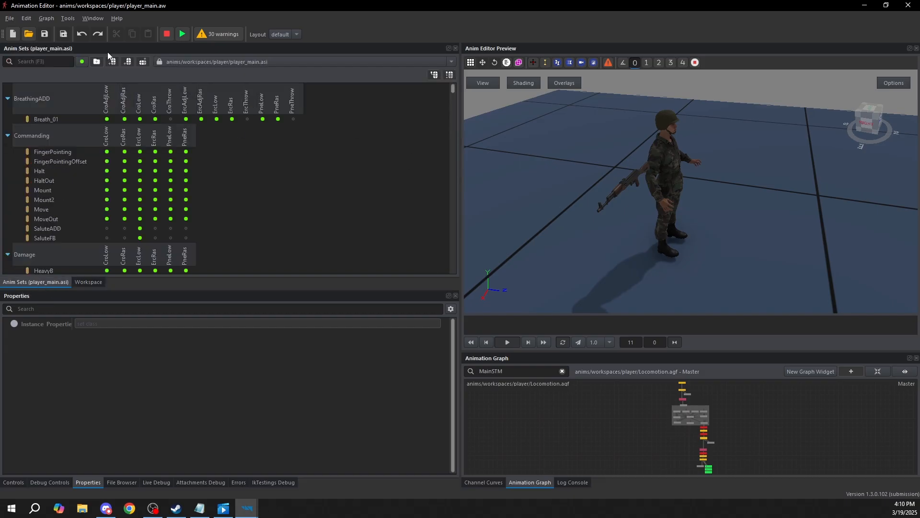
text(runf)
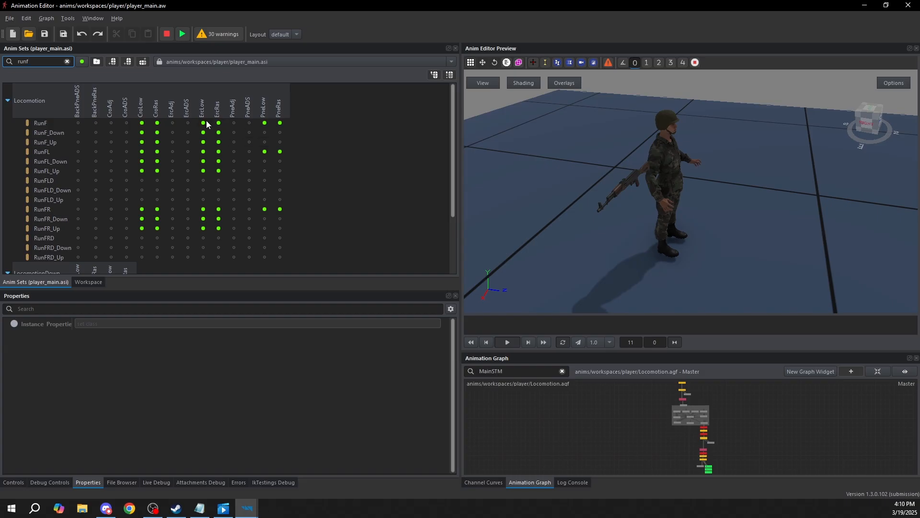
click(203, 123)
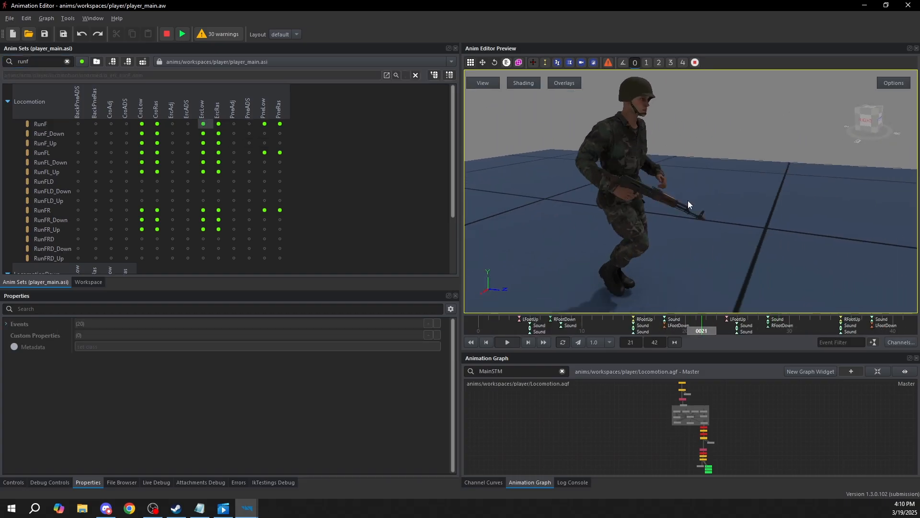
middle_drag(566, 180, 677, 211)
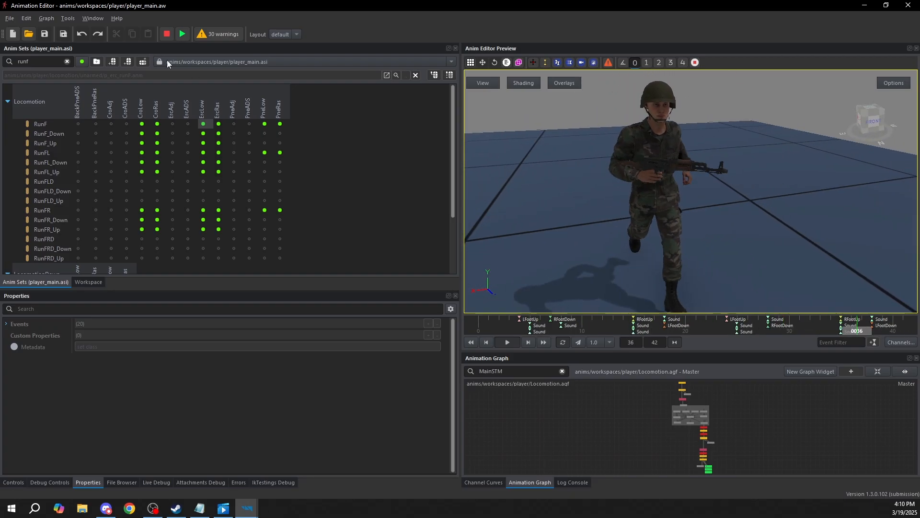
Switch the anim sets to player_main_rifle.asi and preview its RunF animation in the ErcLow column
click(188, 62)
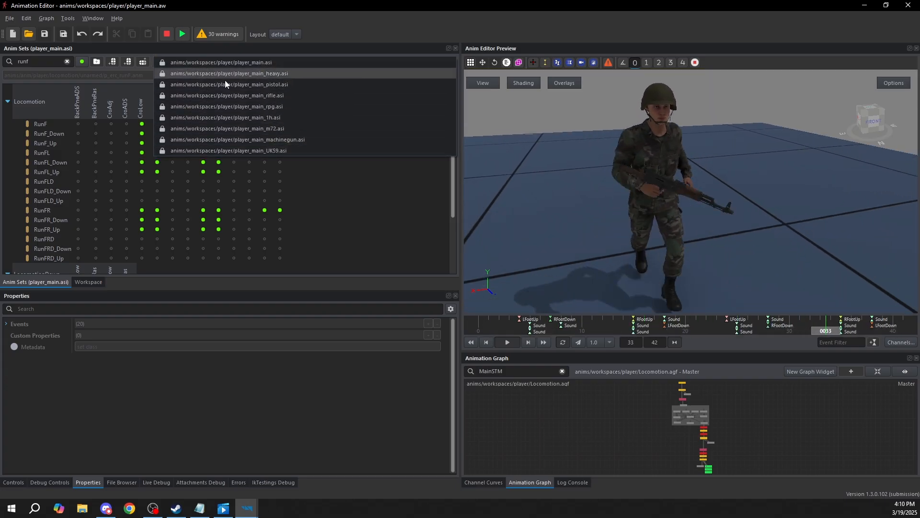
click(263, 96)
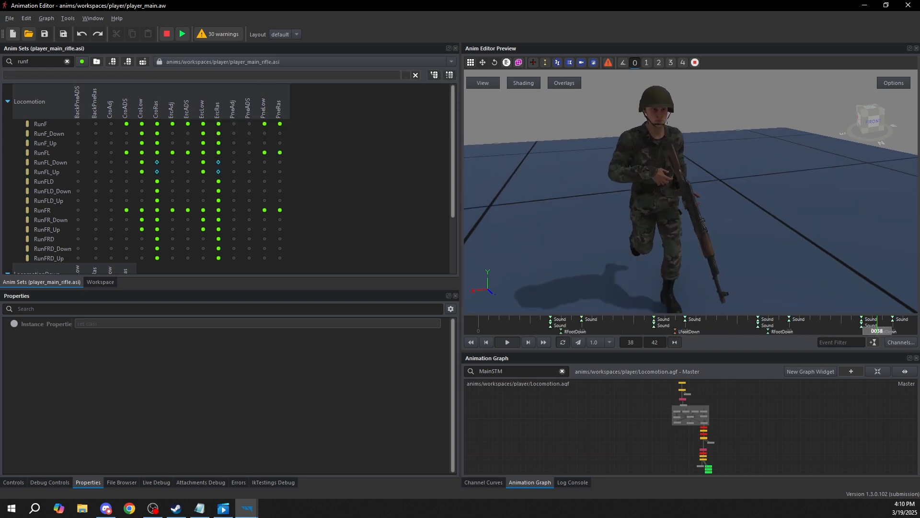
click(204, 123)
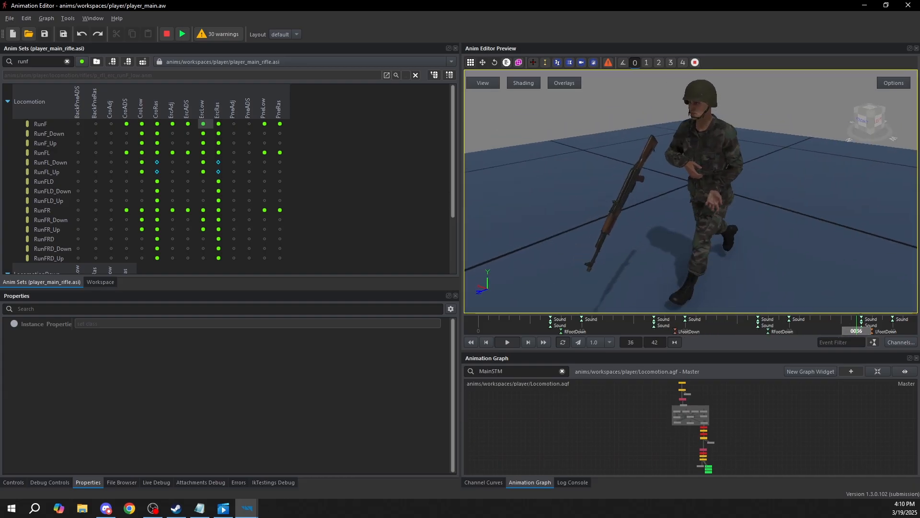
Compare the run animation across the player_main.asi, player_main_rifle.asi and player_main_rpg.asi instances, ending on the RunFR cell under CroRas
click(223, 61)
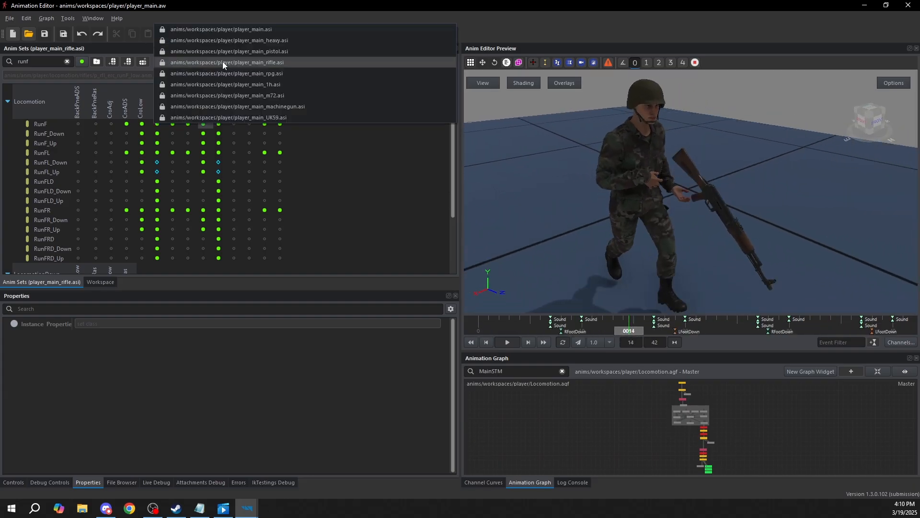
click(223, 28)
click(263, 60)
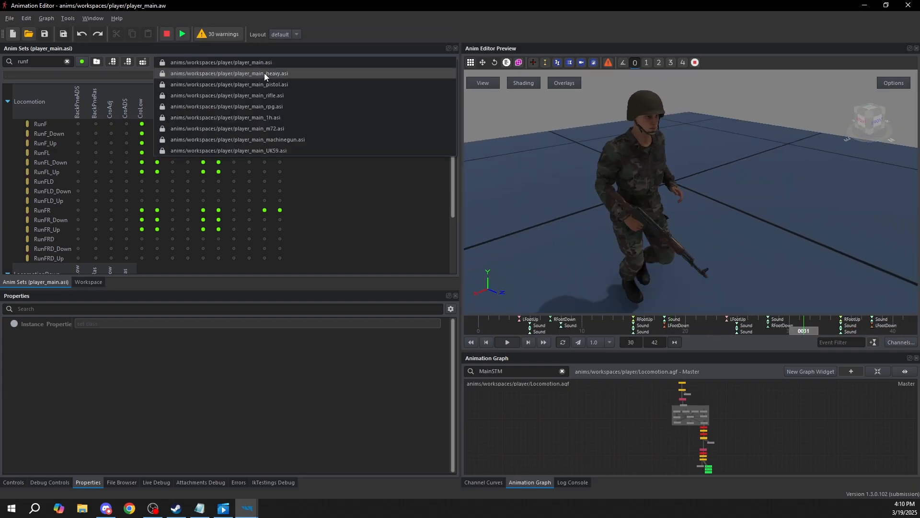
click(273, 95)
click(286, 60)
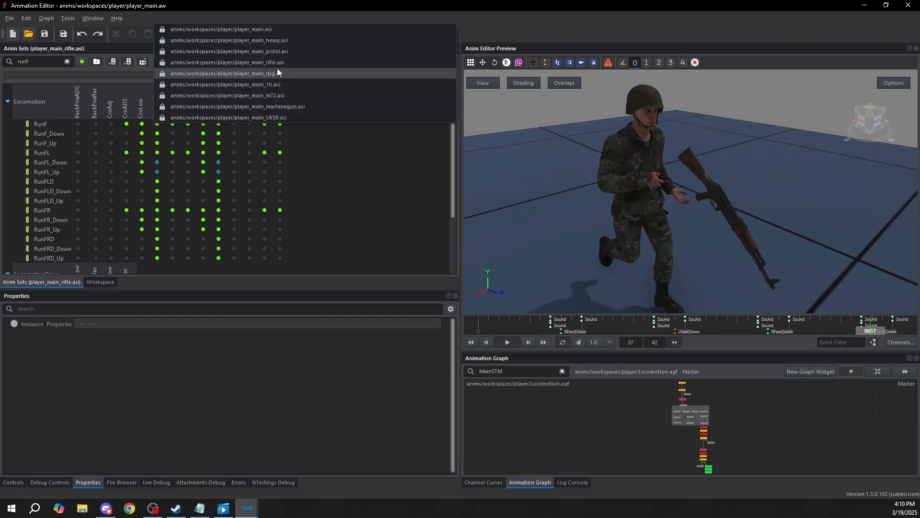
click(275, 73)
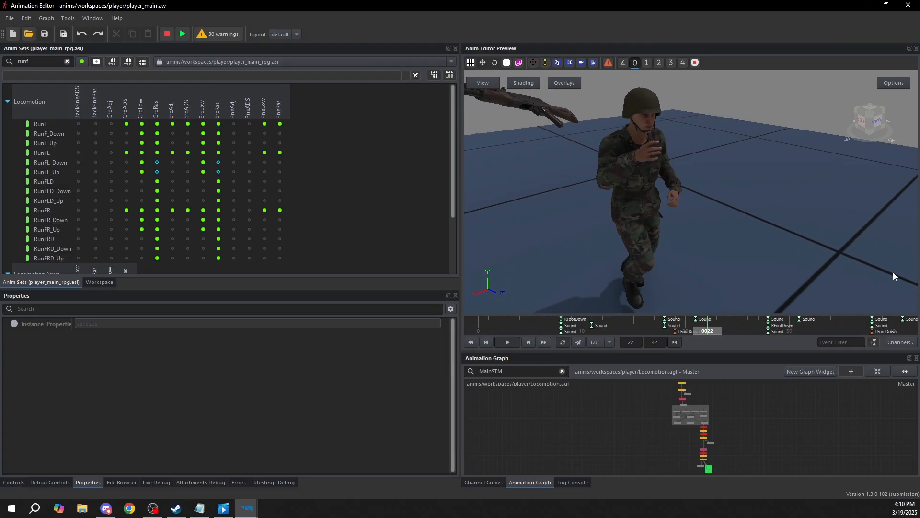
click(157, 207)
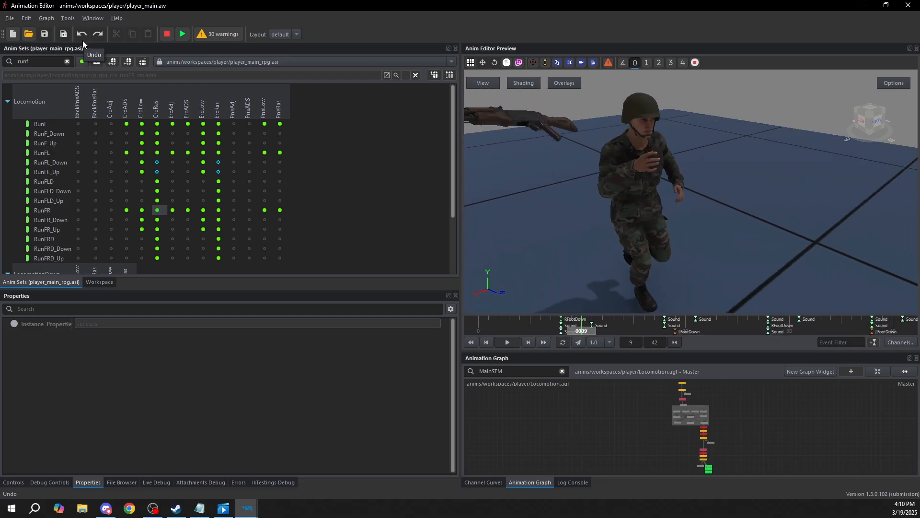
Reopen the Examples.aw workspace, show its workspace structure and enlarge the animation graph area
click(9, 18)
click(100, 115)
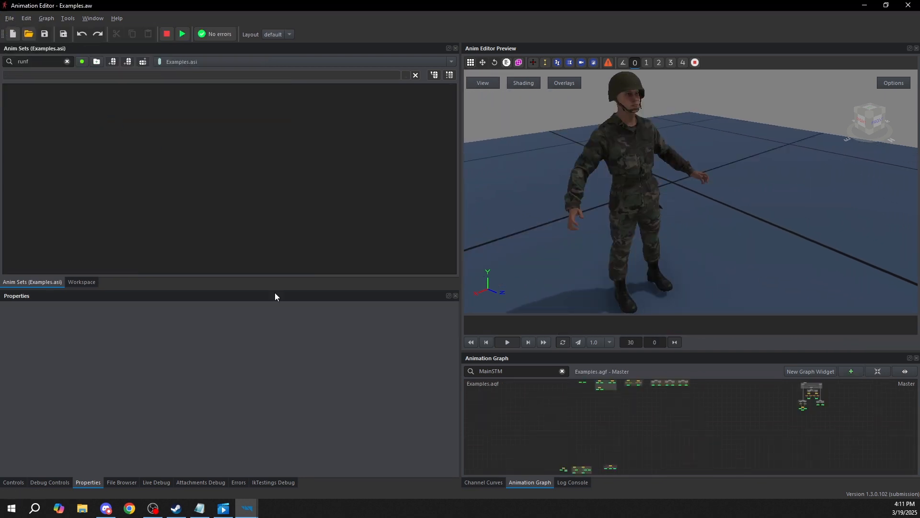
click(81, 282)
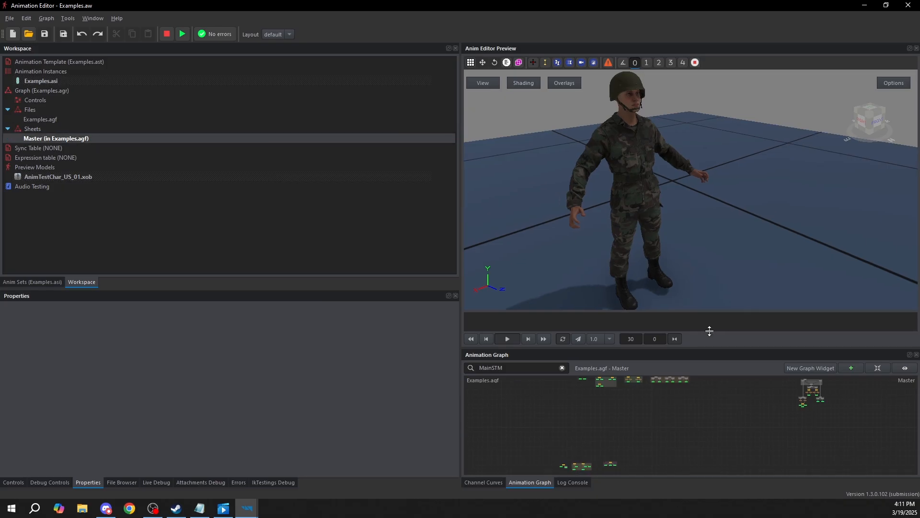
drag(706, 348, 705, 265)
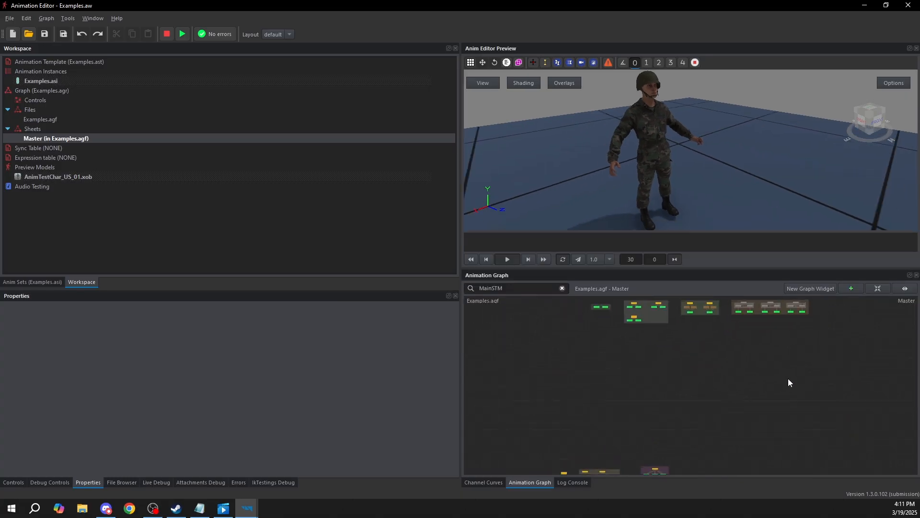
middle_drag(720, 345, 681, 377)
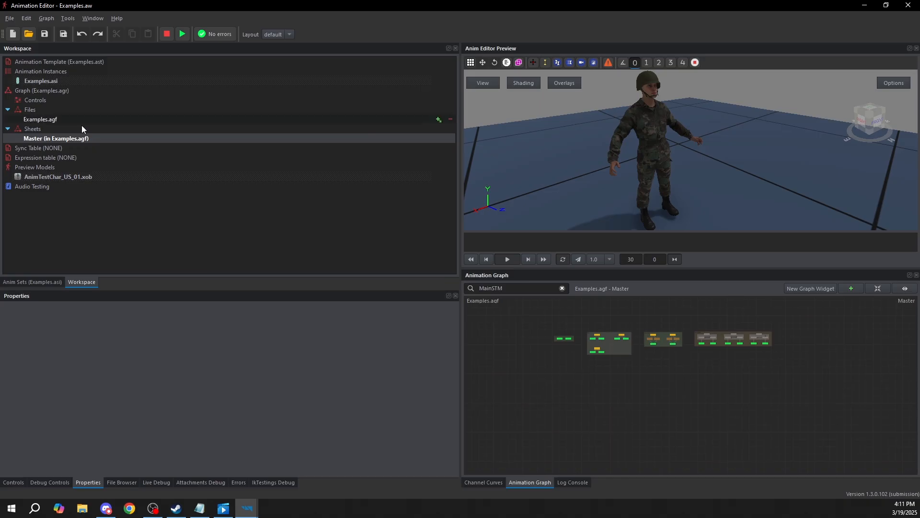
Create a new anim graph sheet named Sheet02 in Examples.agf
click(32, 120)
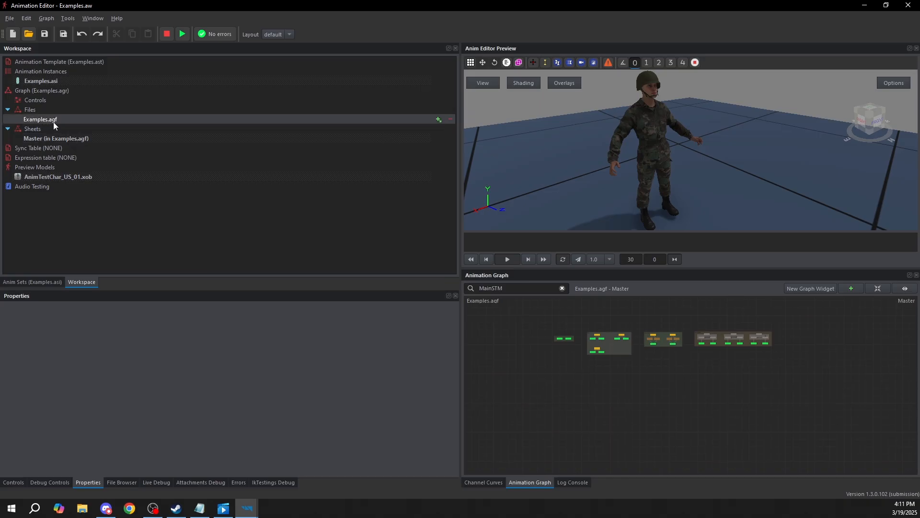
right_click(48, 120)
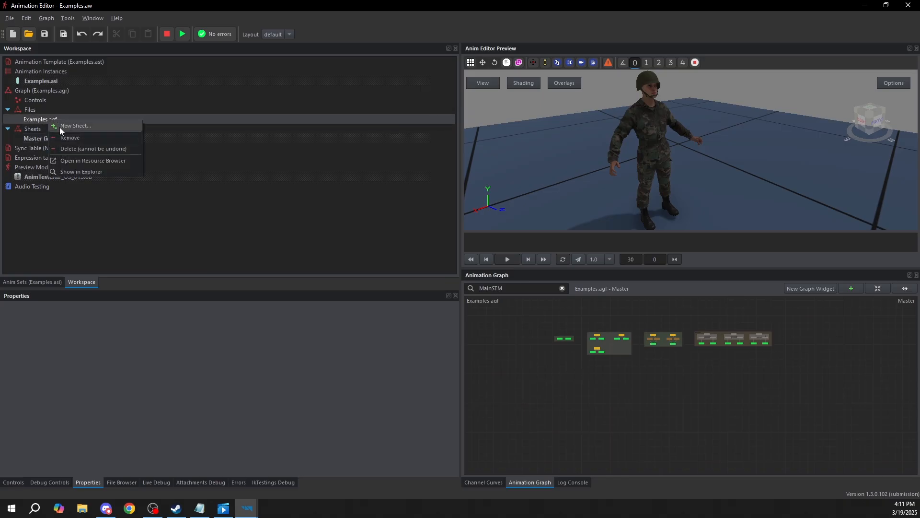
click(66, 126)
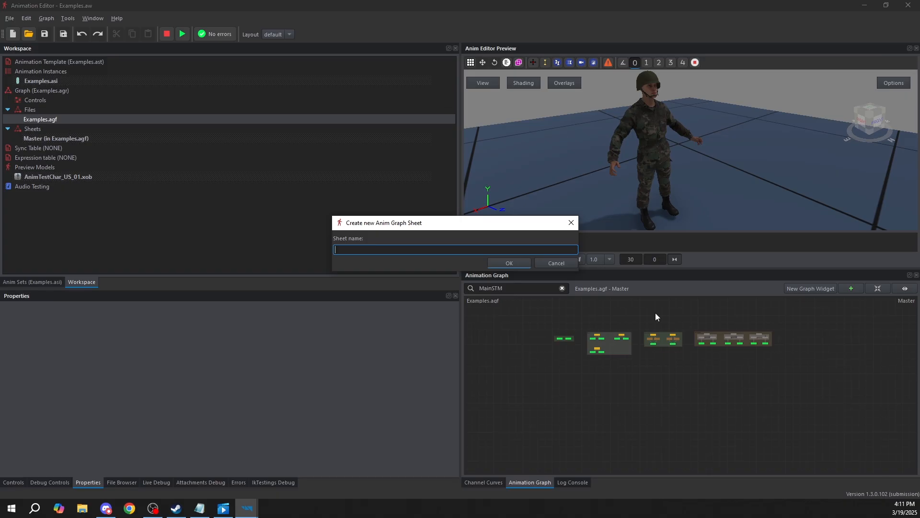
text(Sheet02)
key(Return)
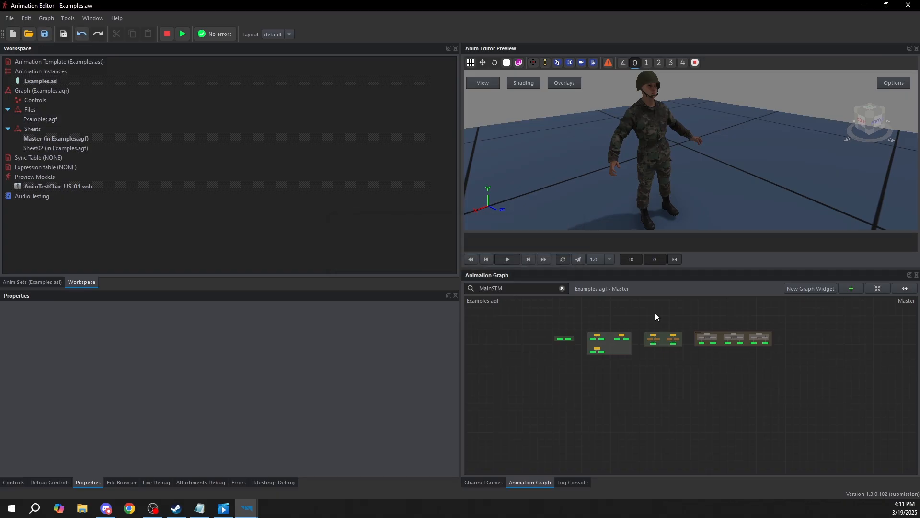
Alternate between the Master and Sheet02 sheets to compare their graphs, ending on Master
click(44, 141)
click(44, 149)
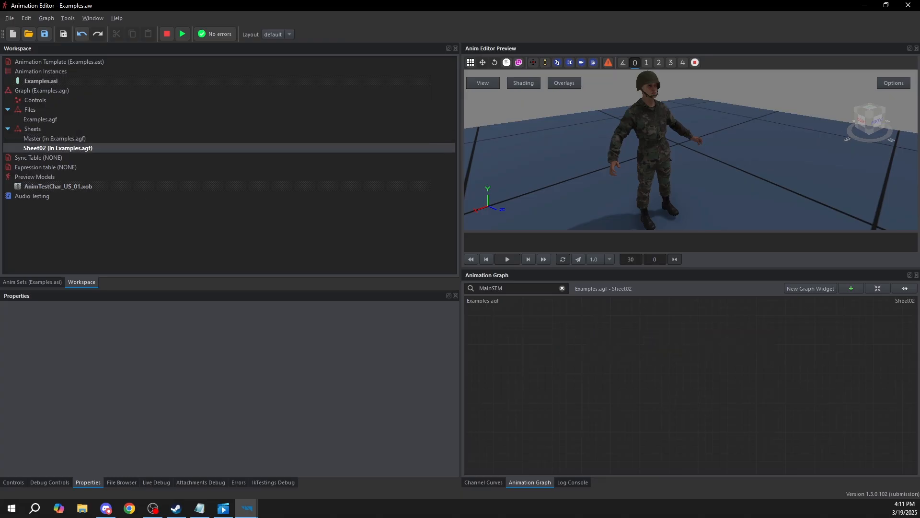
click(48, 139)
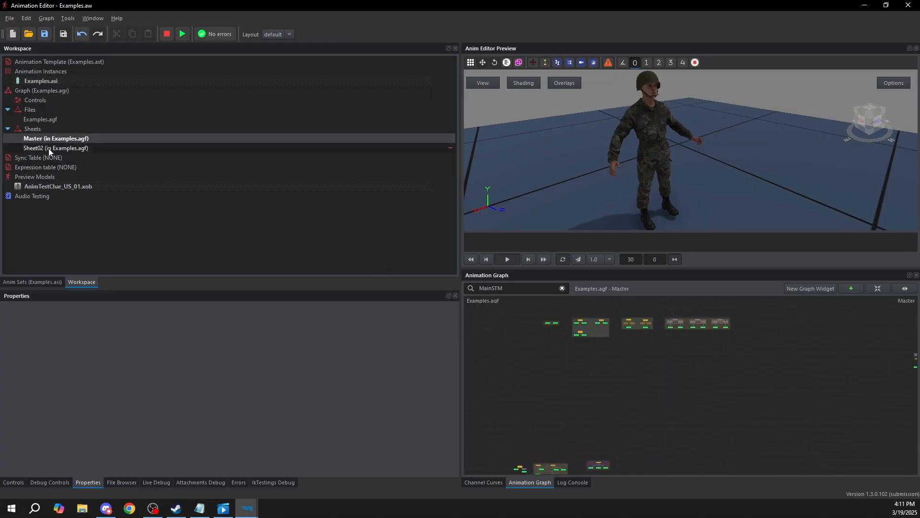
click(52, 148)
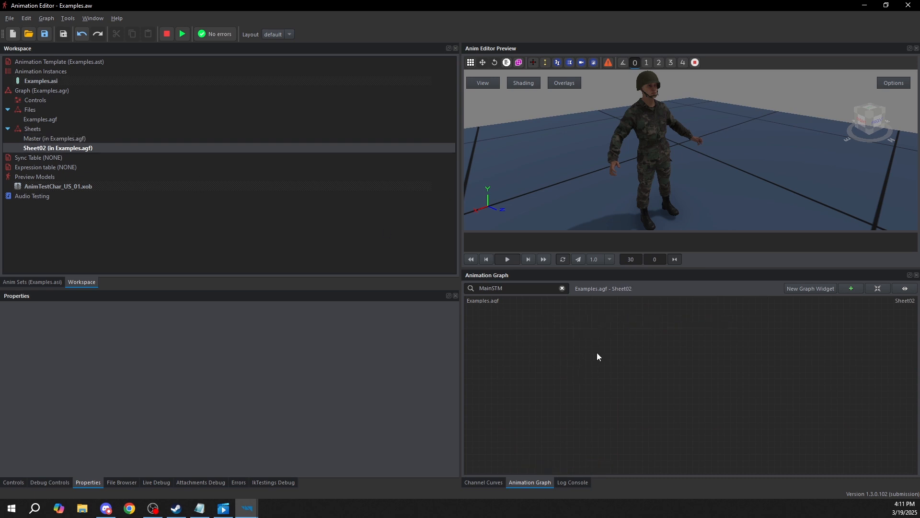
click(62, 139)
click(59, 149)
click(51, 141)
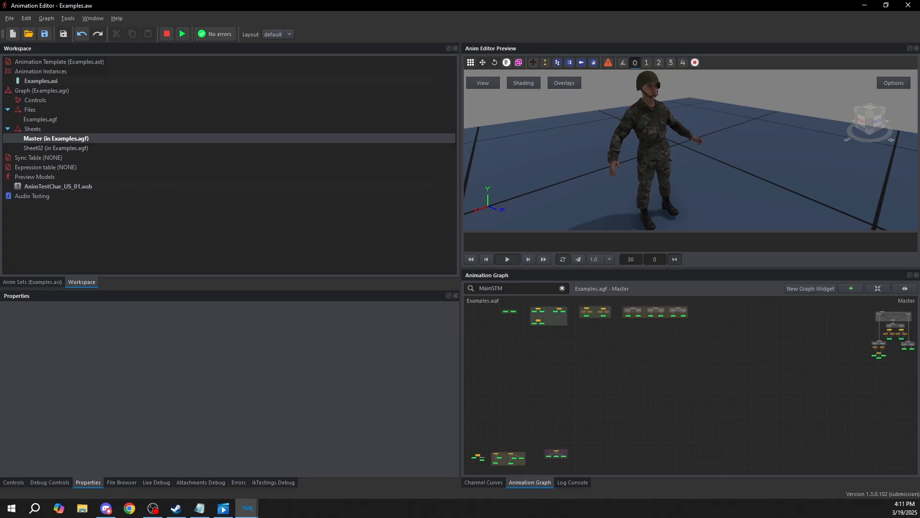
Examine the node groups in the Master sheet up close, checking Sheet02 in between
scroll(616, 321, up, 6)
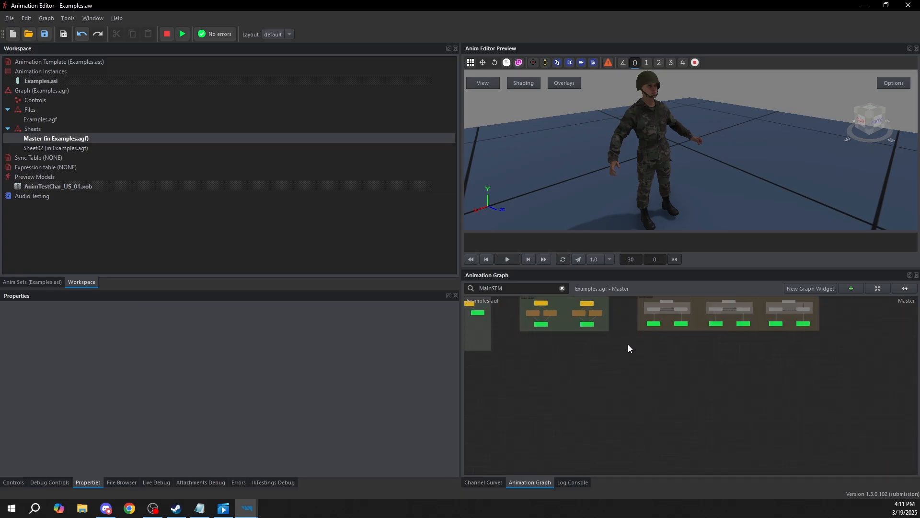
middle_drag(616, 379, 753, 396)
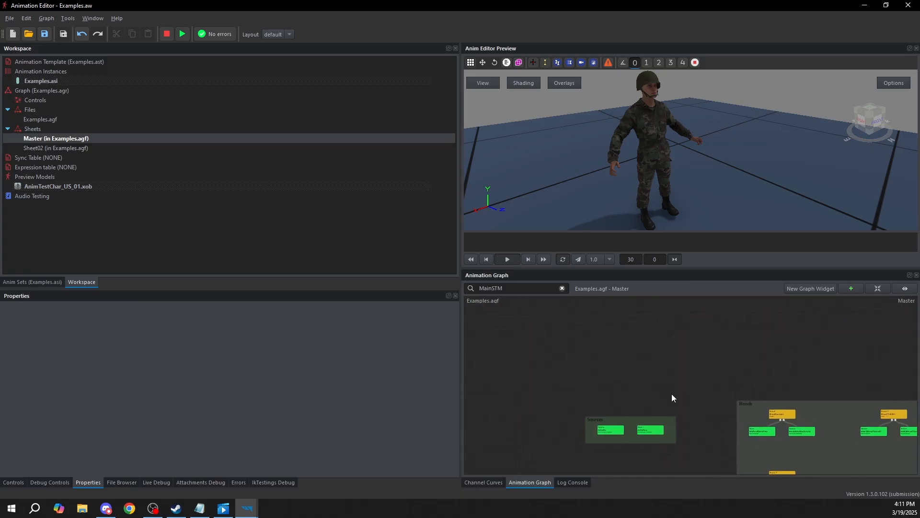
click(44, 150)
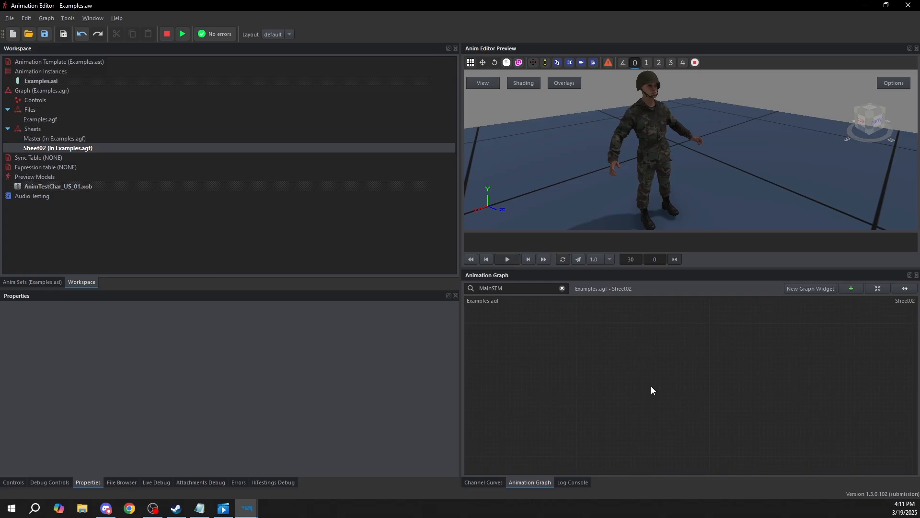
click(56, 141)
click(51, 149)
click(50, 140)
scroll(745, 410, up, 6)
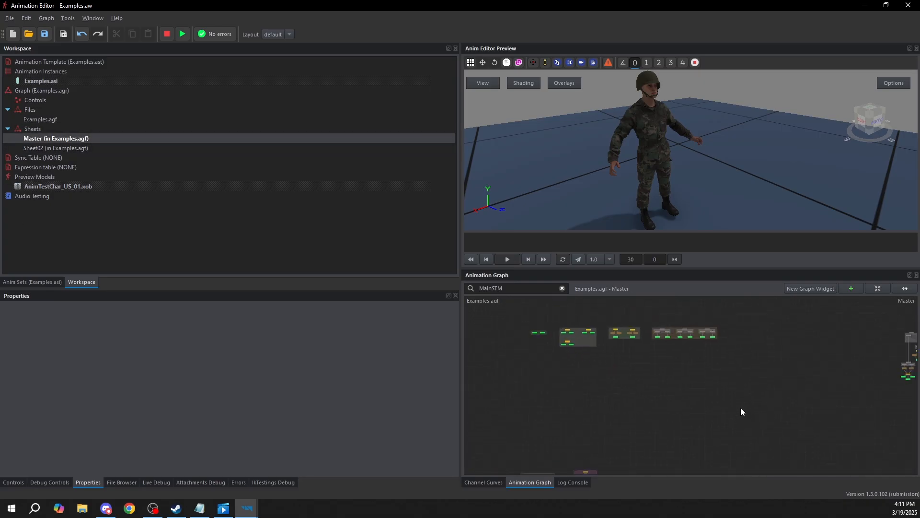
middle_drag(678, 384, 711, 401)
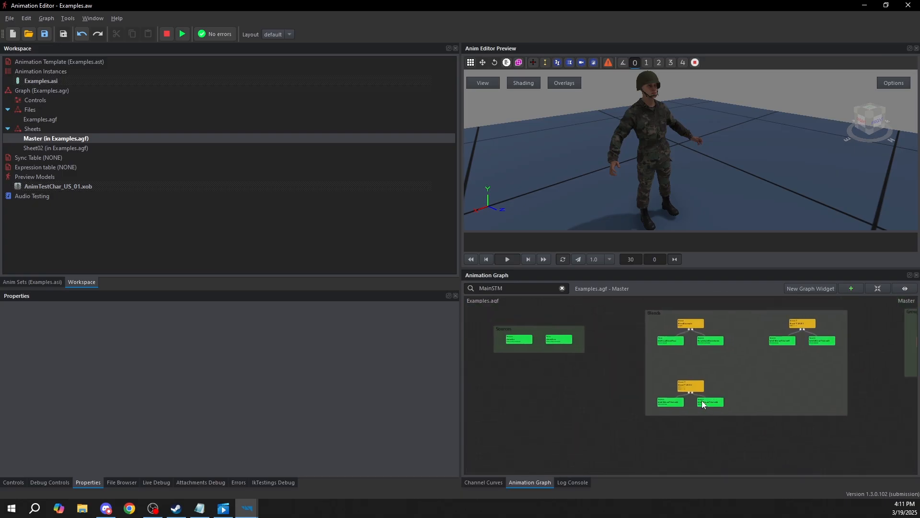
Inspect the AnimTestChar_US_01.xob preview model's properties and view the character from another angle
click(28, 177)
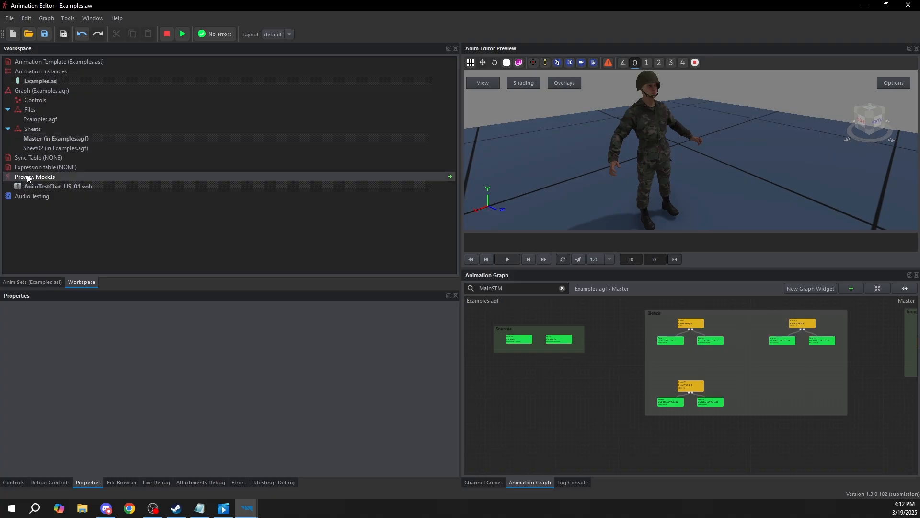
click(30, 186)
right_drag(725, 166, 783, 187)
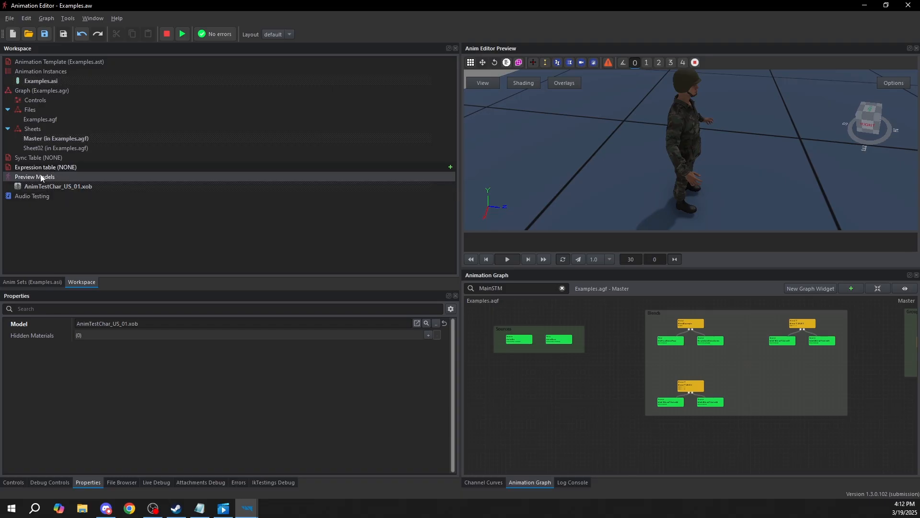
Search the XOB models for "anim" and add AnimTestChar_USSR_01.xob as a second preview model
right_click(28, 178)
click(55, 185)
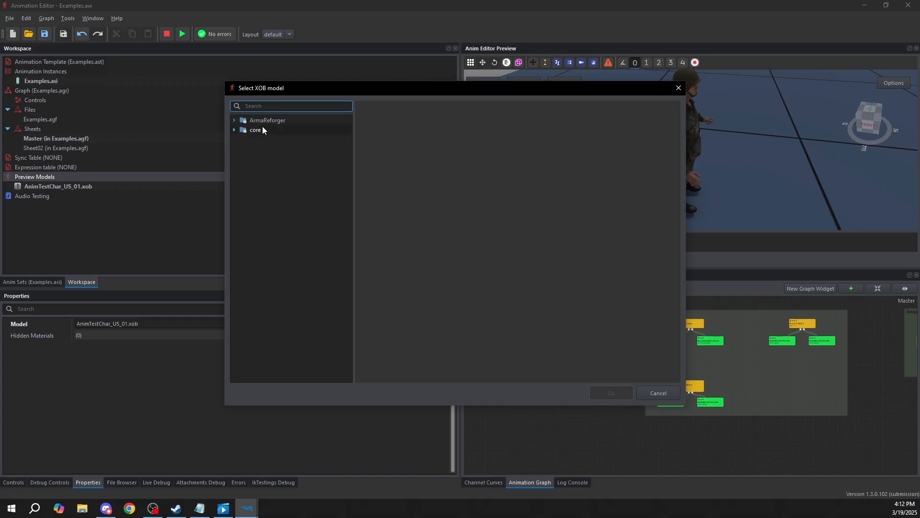
text(anim)
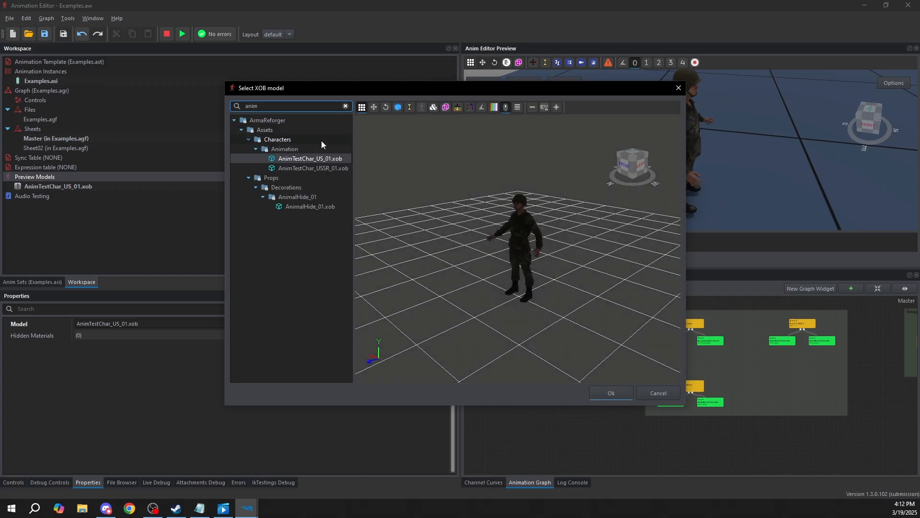
click(302, 168)
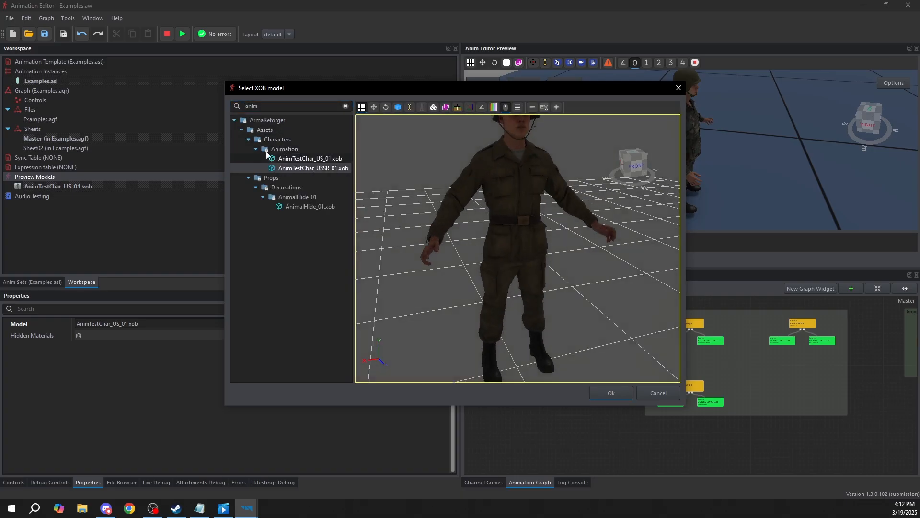
double_click(296, 170)
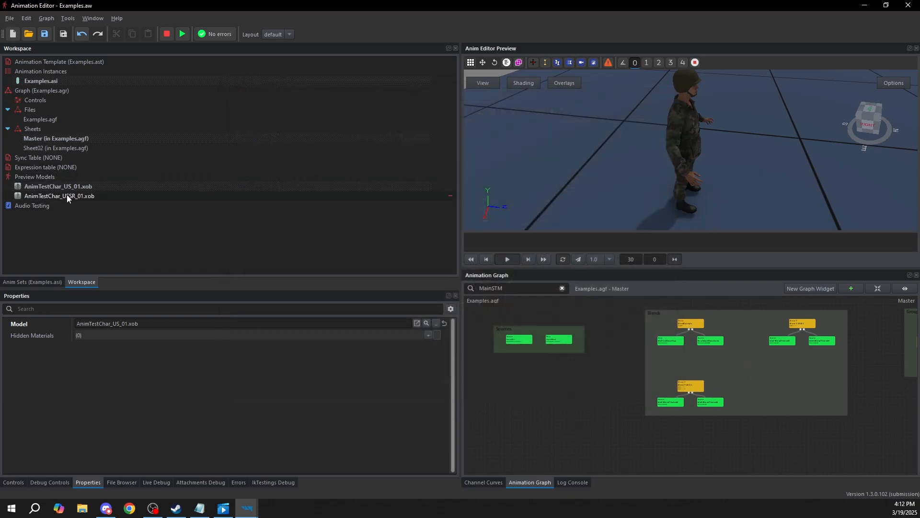
Alternate the current preview model between AnimTestChar_USSR_01.xob and AnimTestChar_US_01.xob to compare the characters, ending on the USSR one
drag(779, 159, 546, 102)
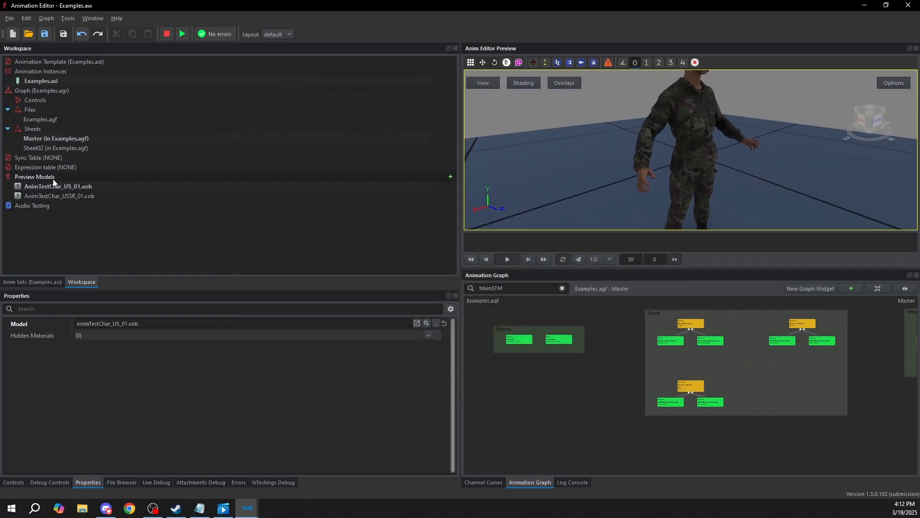
drag(662, 154, 723, 170)
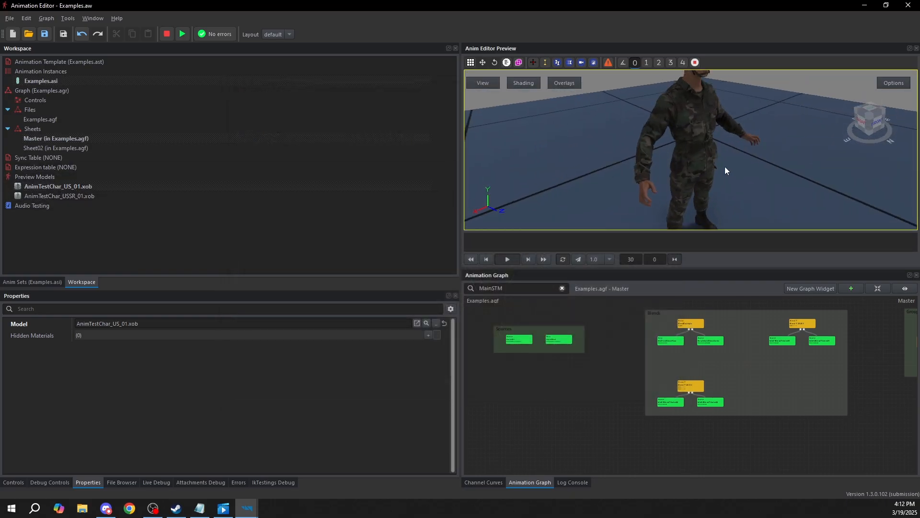
double_click(37, 196)
double_click(36, 187)
double_click(34, 195)
double_click(36, 187)
double_click(34, 196)
double_click(39, 187)
double_click(29, 195)
drag(871, 197, 660, 184)
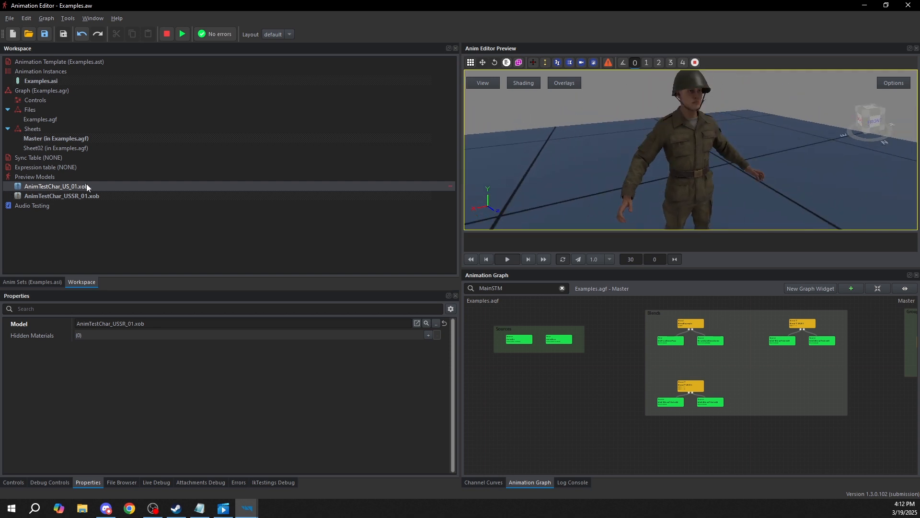
Make AnimTestChar_US_01.xob the current preview model again and look over its available model operations without applying any
double_click(47, 187)
double_click(46, 196)
double_click(42, 187)
right_click(41, 188)
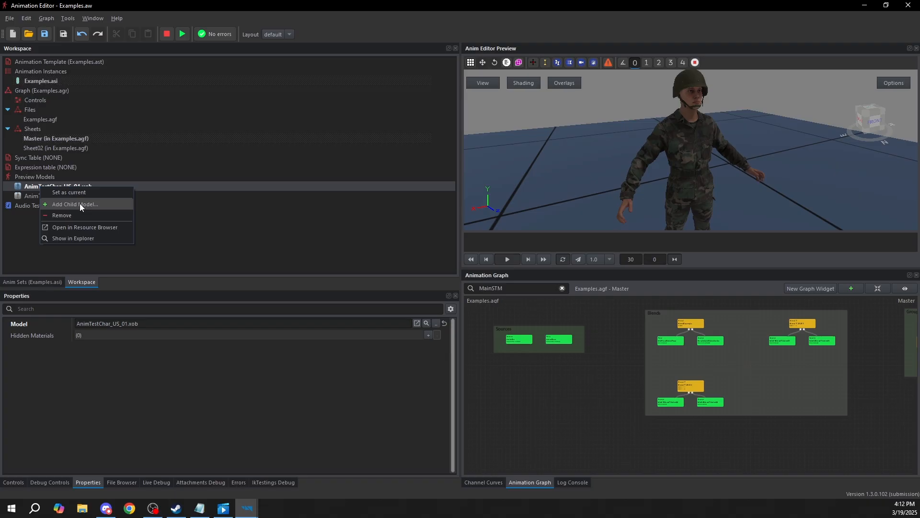
click(241, 213)
click(56, 197)
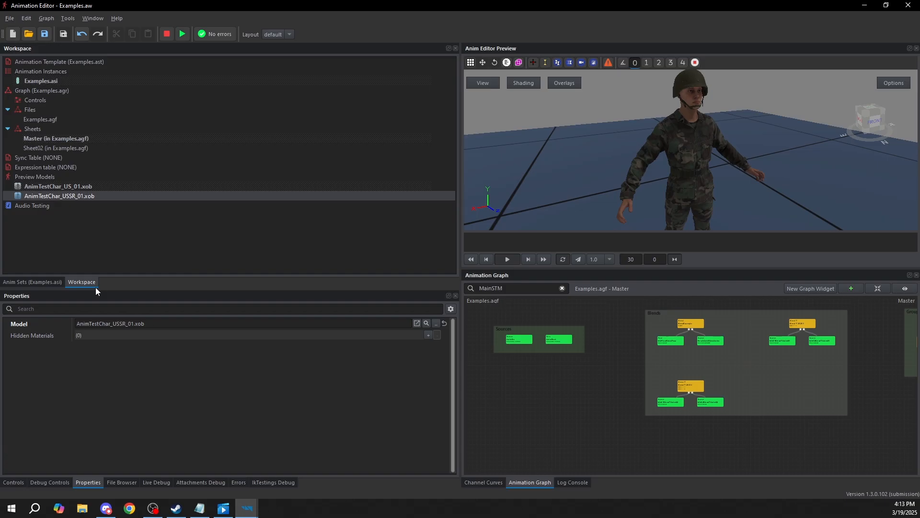
Show the graph controls in an enlarged area and expand Variables to examine Float01 and Float02
click(14, 482)
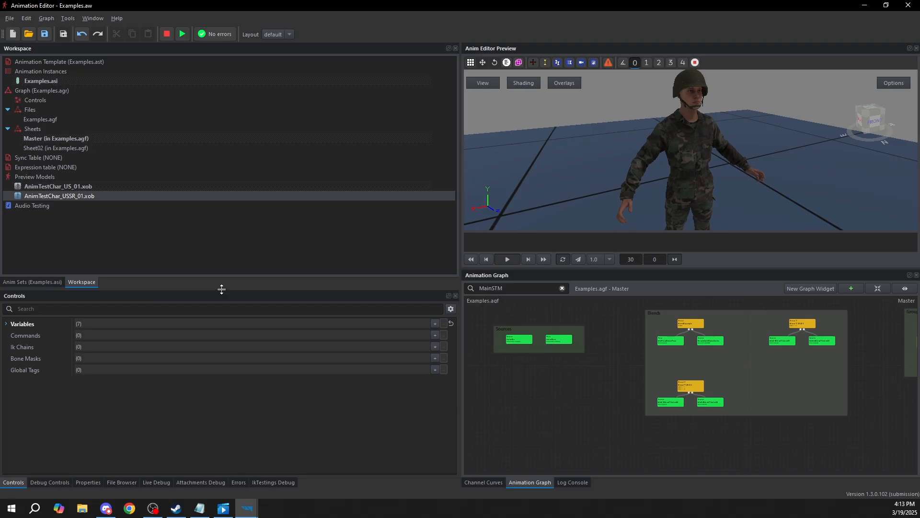
drag(221, 288, 243, 172)
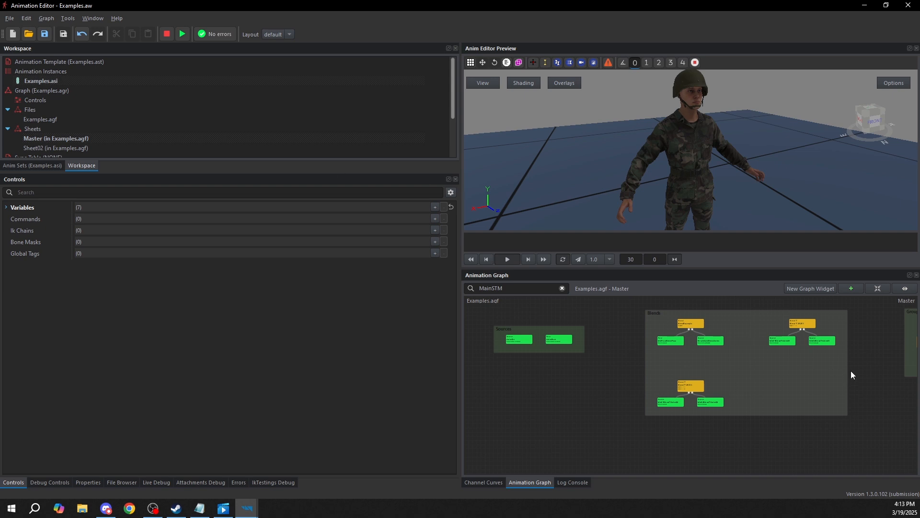
click(8, 208)
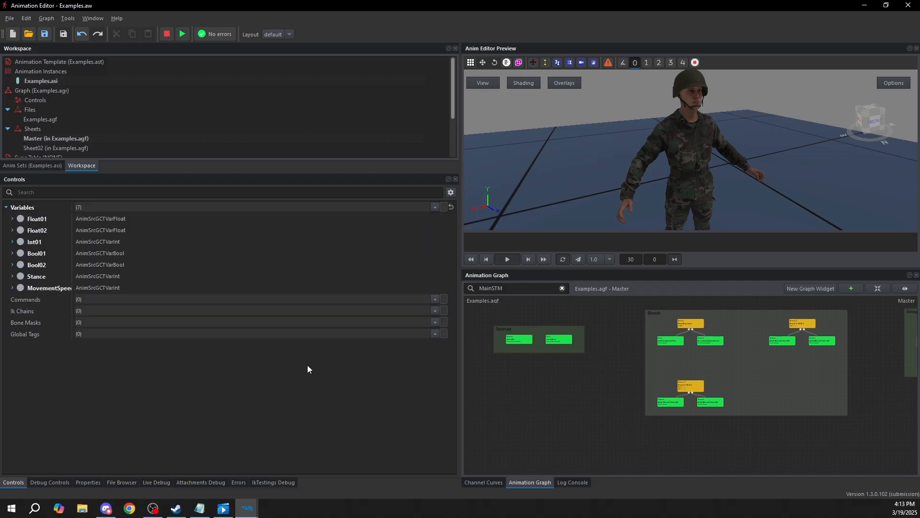
click(37, 220)
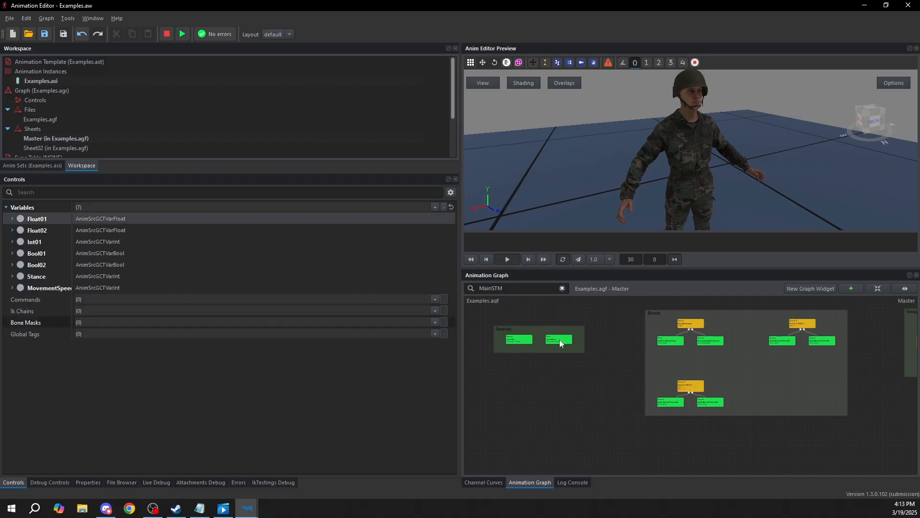
click(35, 232)
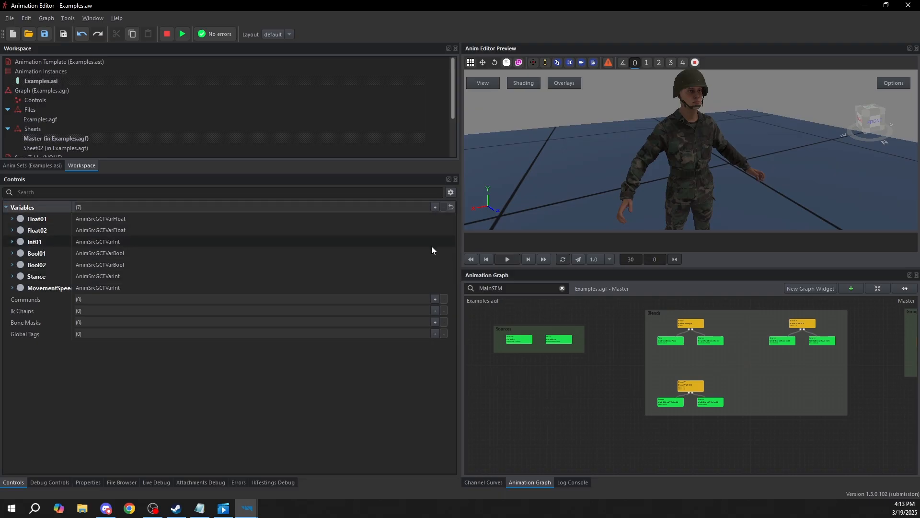
Add an AnimSrcGCTVarFloat variable named Float03 and look over its settings
click(435, 207)
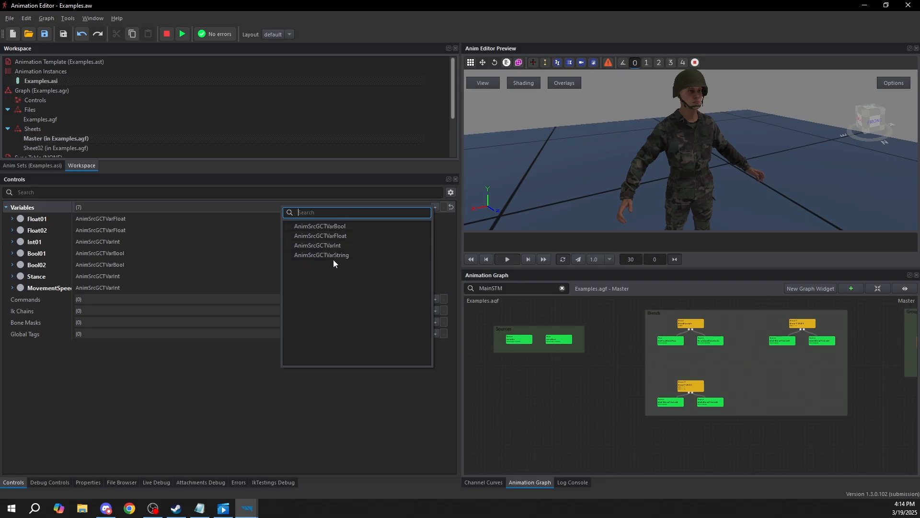
click(340, 236)
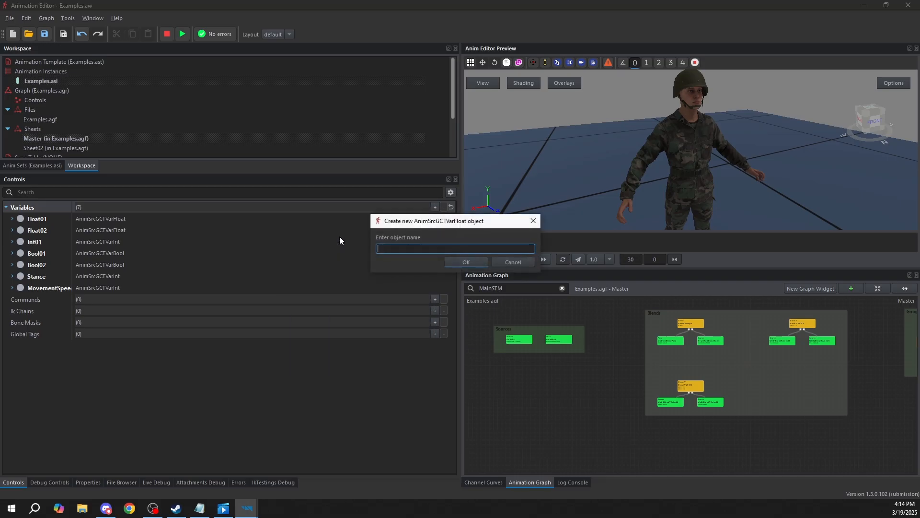
text(Float03)
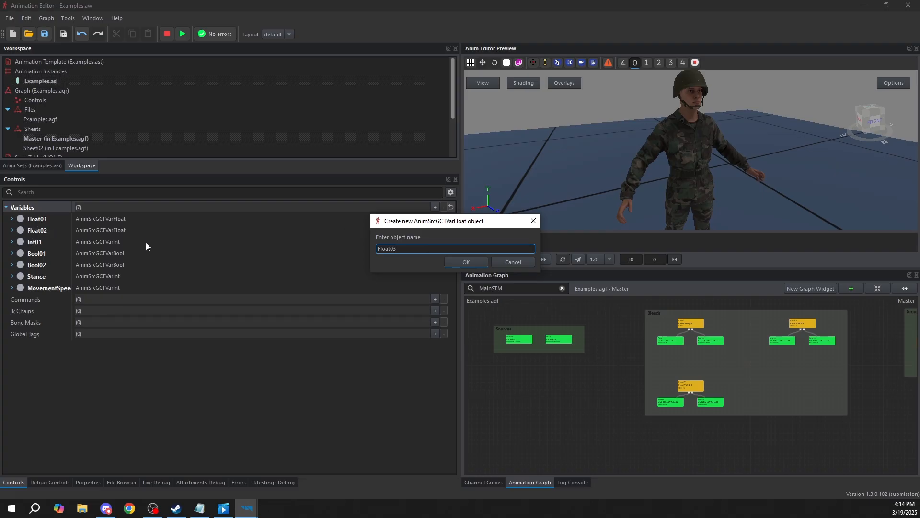
click(472, 261)
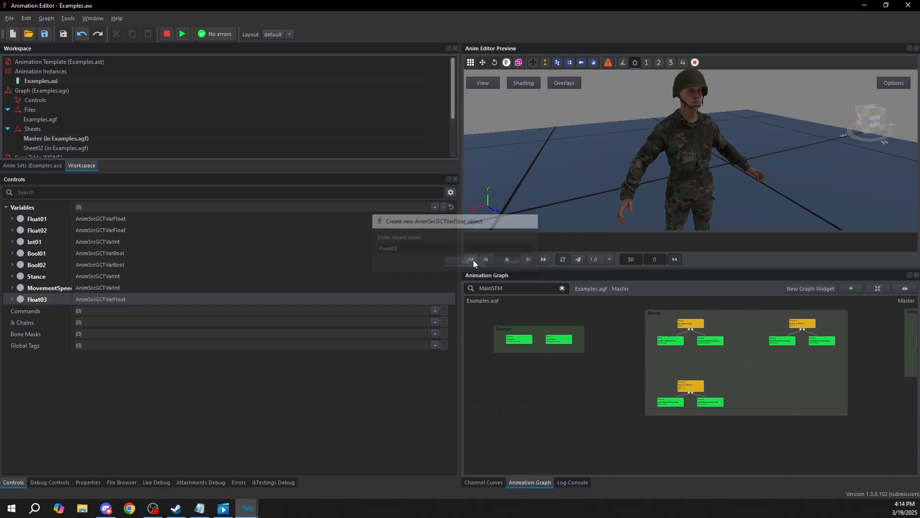
click(13, 298)
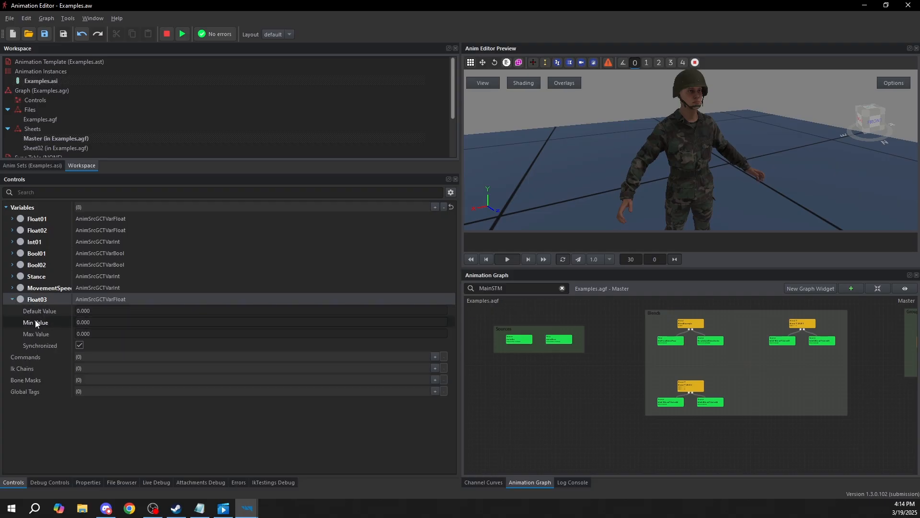
click(12, 299)
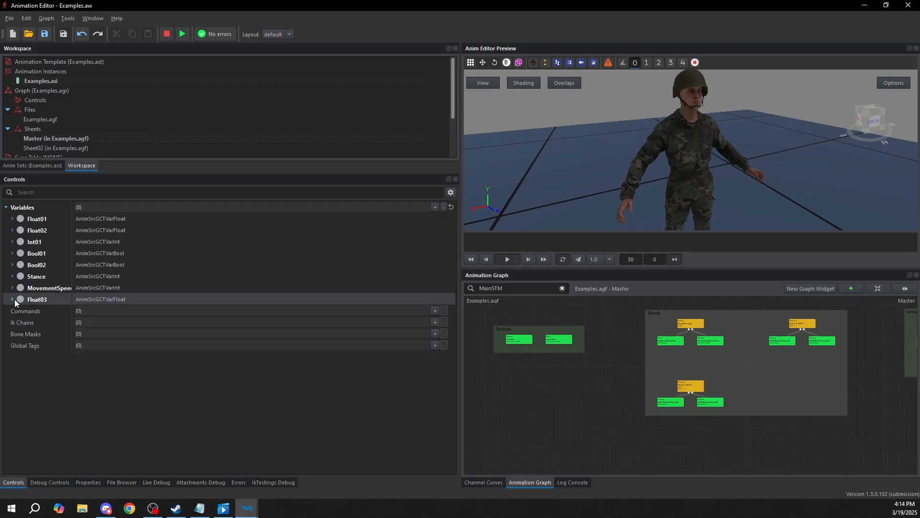
Set Float03's Max Value to 5 and its Min Value to 0, trying -5 as the minimum first
click(12, 299)
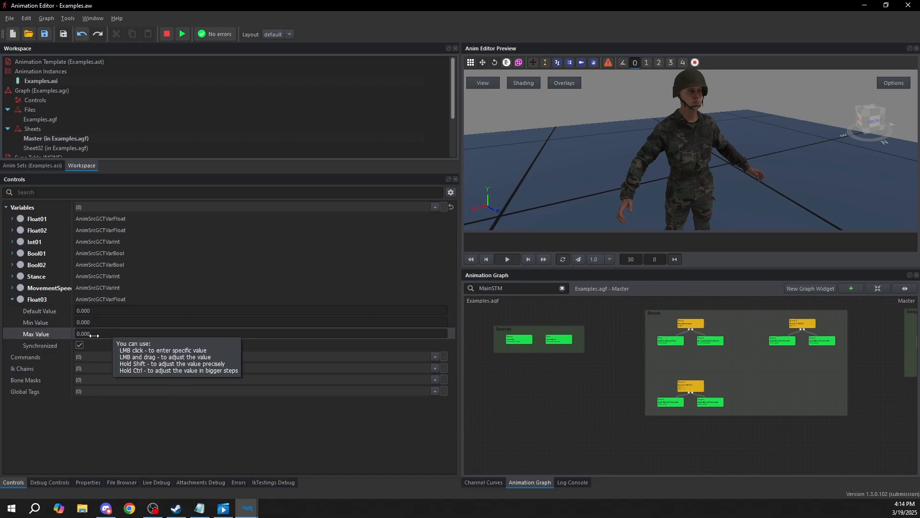
click(111, 335)
text(5)
key(Return)
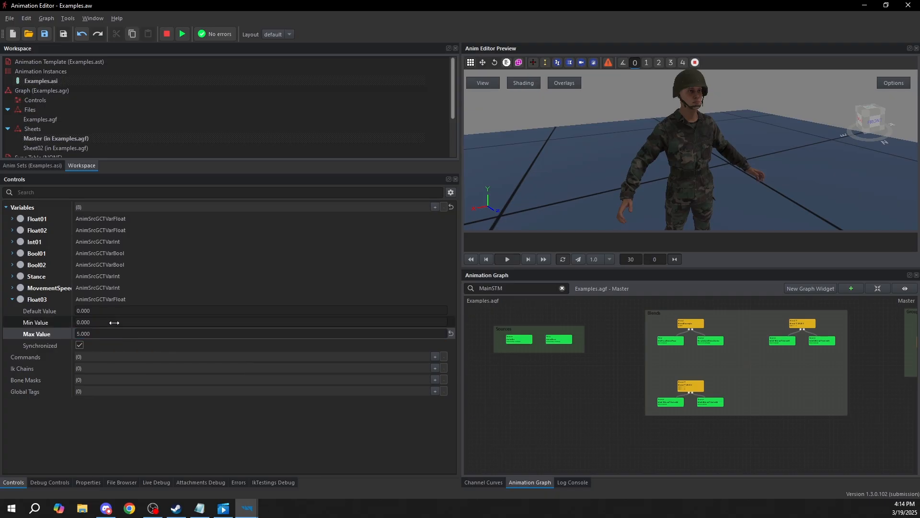
click(114, 322)
text(-5)
key(Return)
click(114, 322)
text(0)
key(Return)
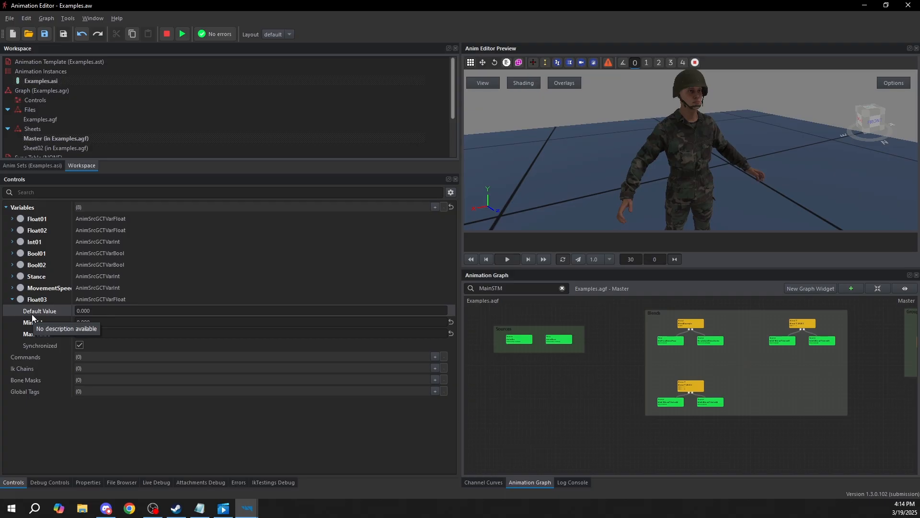
click(13, 299)
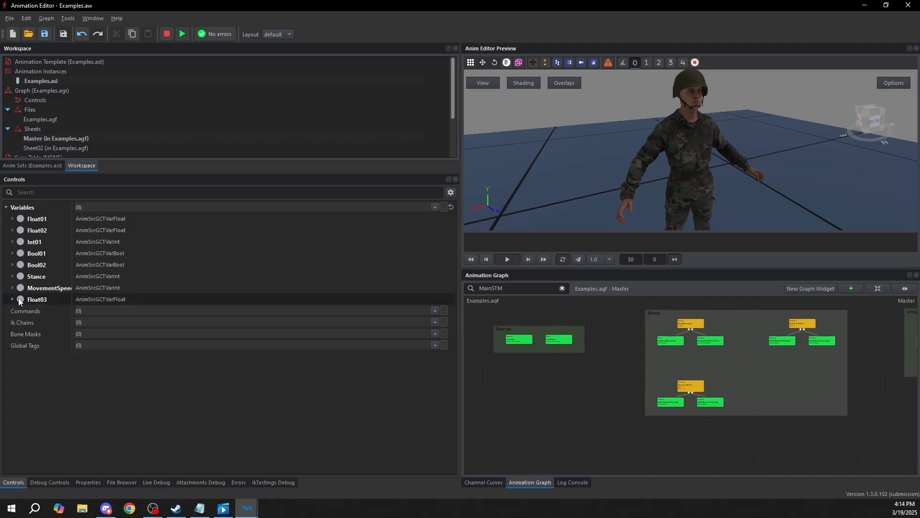
Filter the graph controls by "float" and "int", clear the filter, and select the Int01 variable
click(38, 195)
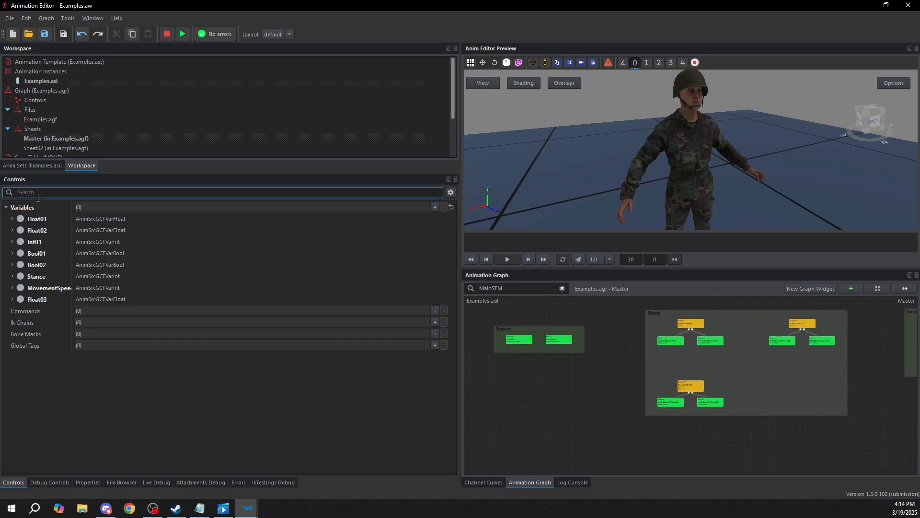
text(flo)
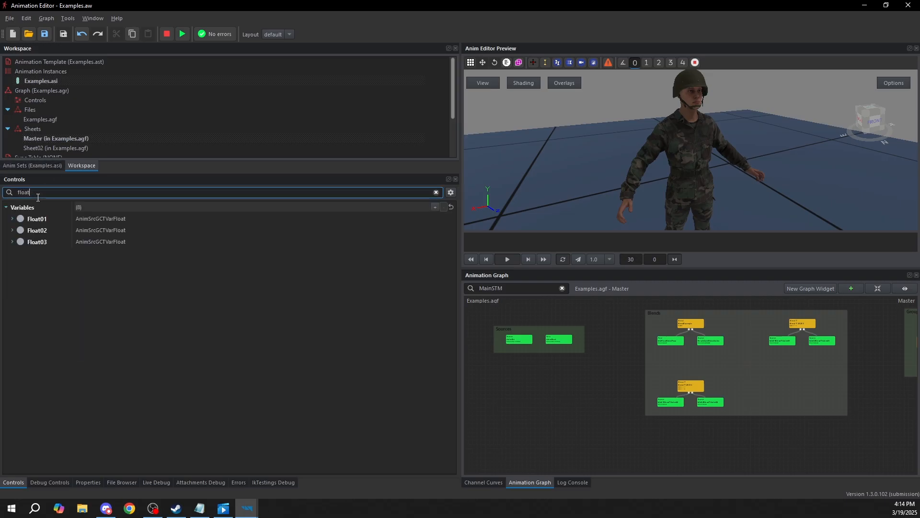
text(at int)
key(ctrl+a)
key(BackSpace)
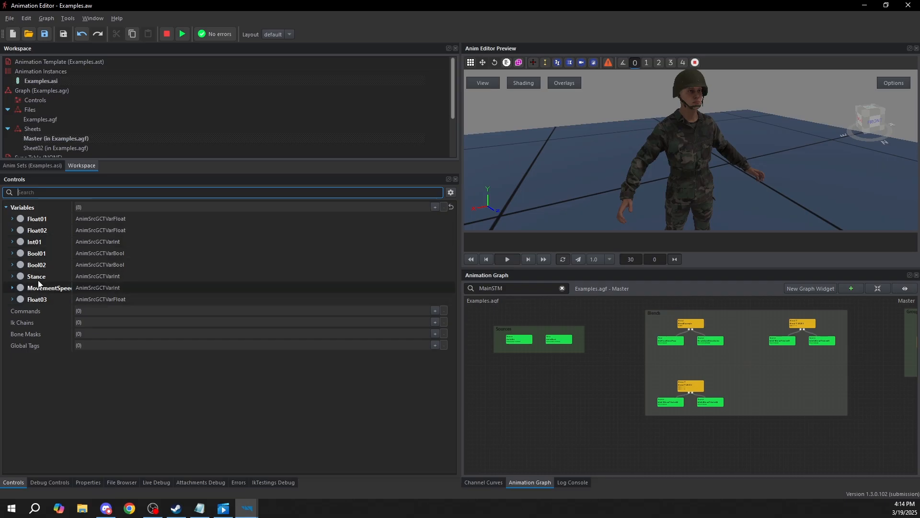
click(41, 245)
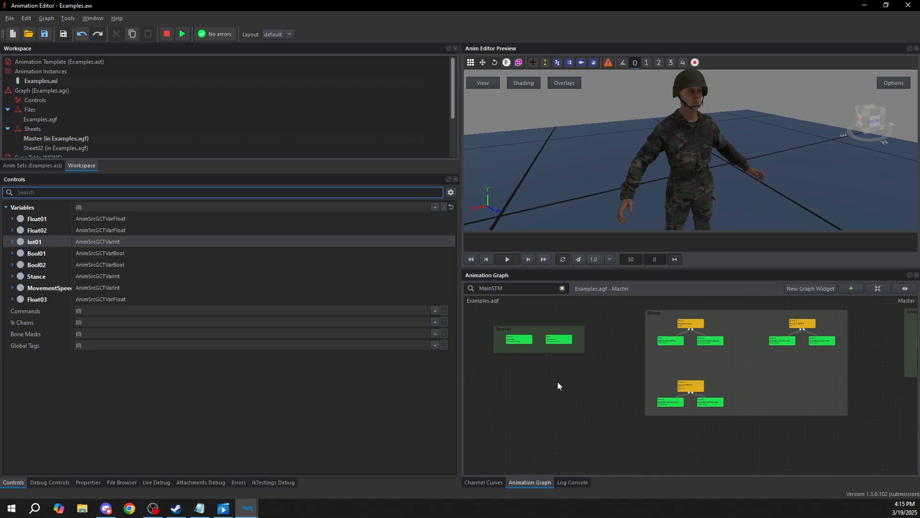
Simulate the AnimSrc source node, examine the live variable sliders in the controls, and stop the simulation
middle_drag(564, 391, 593, 399)
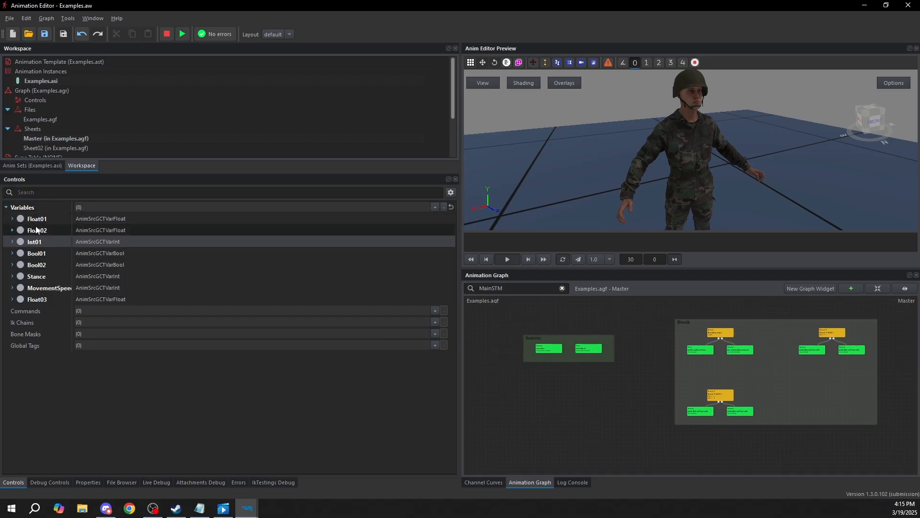
scroll(546, 345, up, 5)
middle_drag(545, 344, 577, 356)
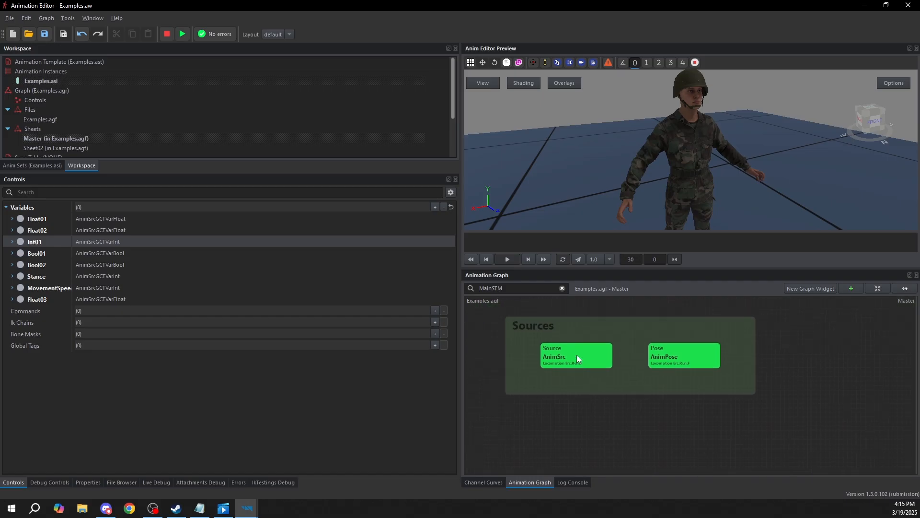
click(577, 359)
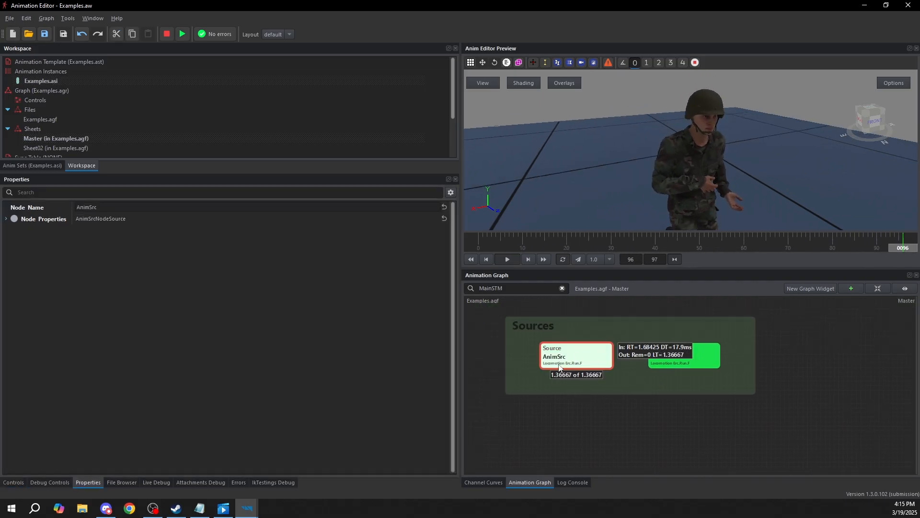
click(13, 482)
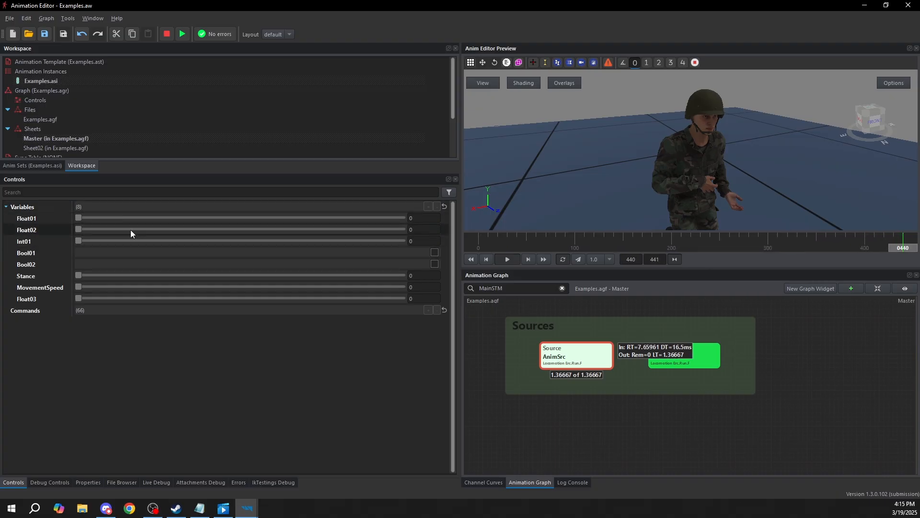
middle_drag(638, 446, 695, 431)
click(681, 426)
key(shift+F5)
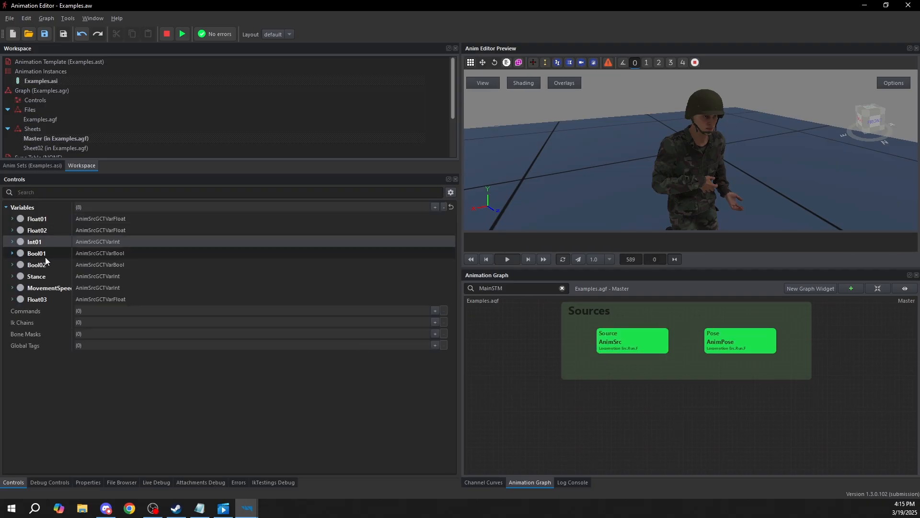
Check Float01's limits, simulate the AnimSrc node while sliding Float01 and Int01 through their ranges, and stop the simulation
click(12, 219)
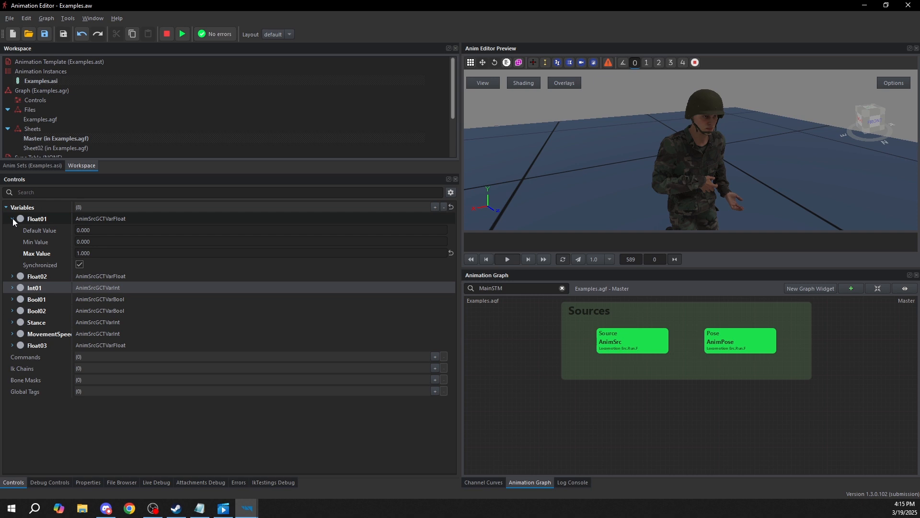
click(12, 219)
click(635, 350)
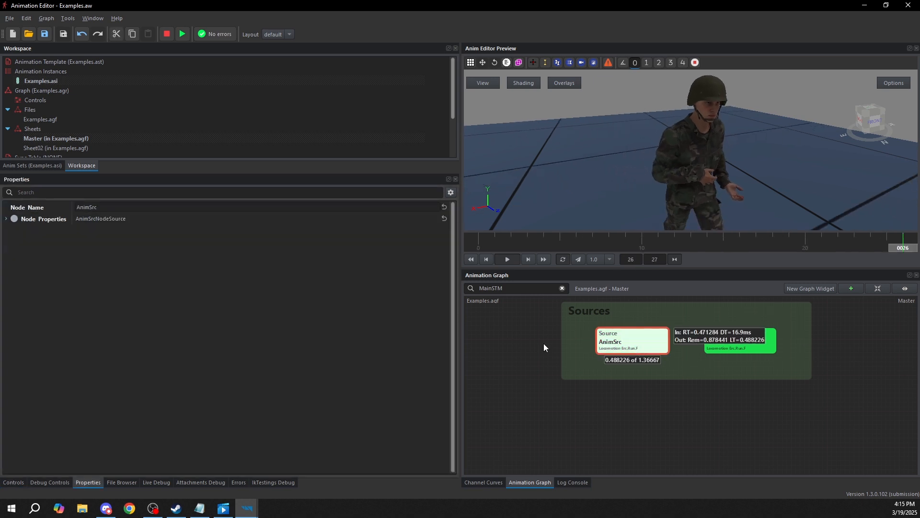
click(12, 483)
drag(84, 221, 471, 233)
drag(402, 218, 53, 213)
mouse_move(79, 241)
mouse_down()
mouse_move(378, 247)
mouse_move(77, 245)
mouse_up()
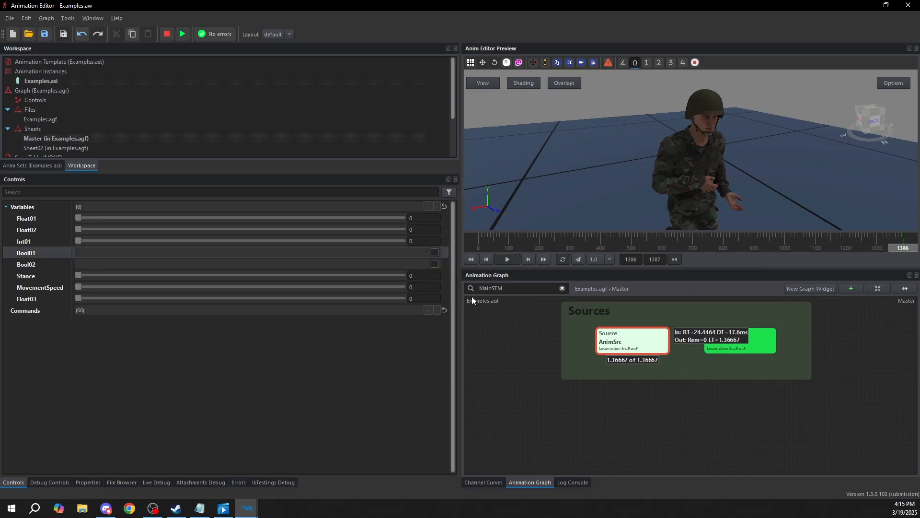
click(521, 365)
key(shift+F5)
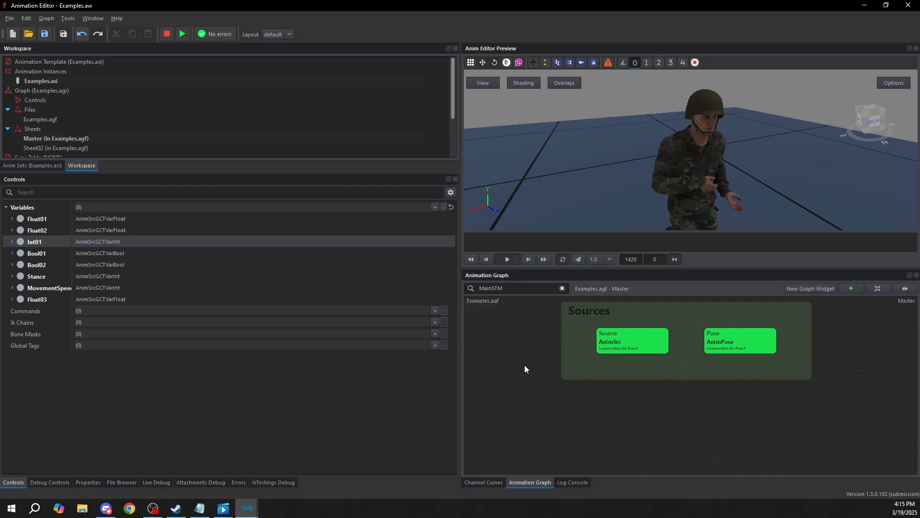
Look over the Sources group in the graph, comparing the AnimSrc source node with the AnimPose pose node
scroll(530, 358, down, 3)
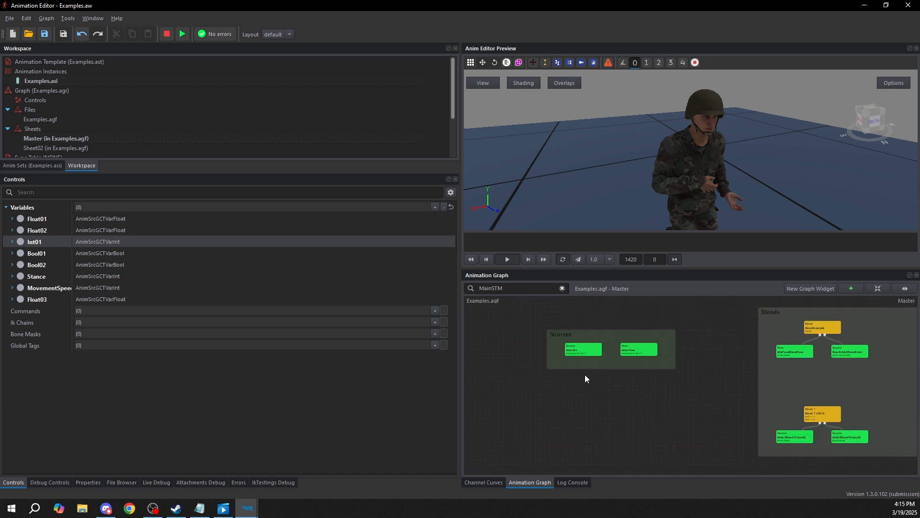
middle_drag(583, 370, 627, 392)
scroll(677, 356, up, 1)
middle_drag(669, 346, 687, 332)
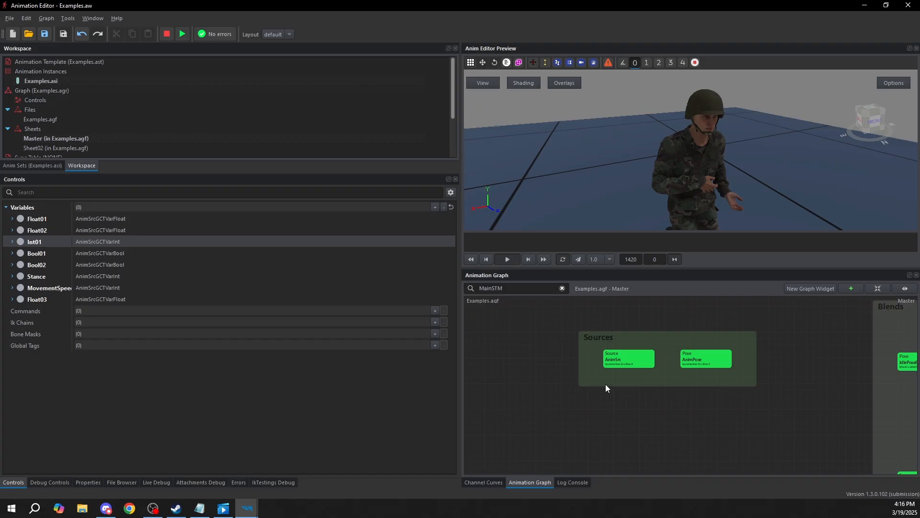
click(621, 365)
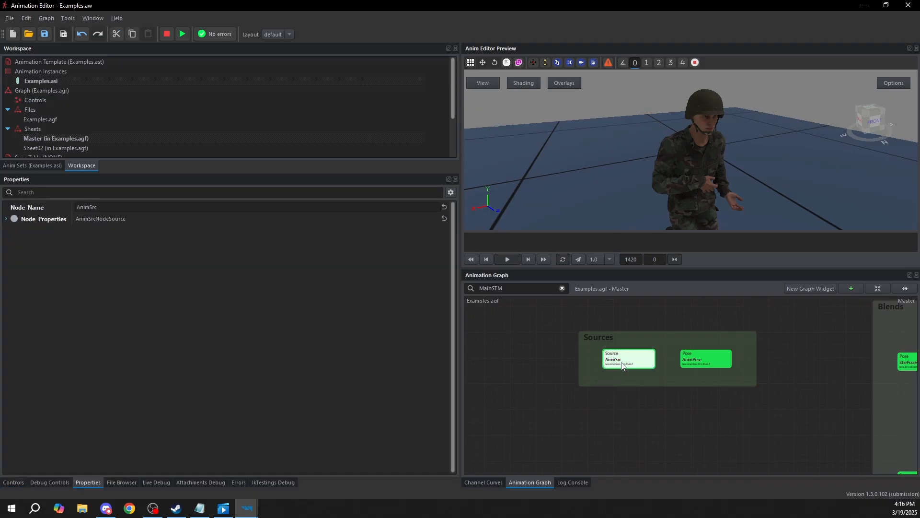
click(692, 359)
click(623, 359)
Clear the anim sets filter, enlarge the anim set list, and preview the Erc version of Idle02
click(48, 166)
scroll(621, 362, up, 3)
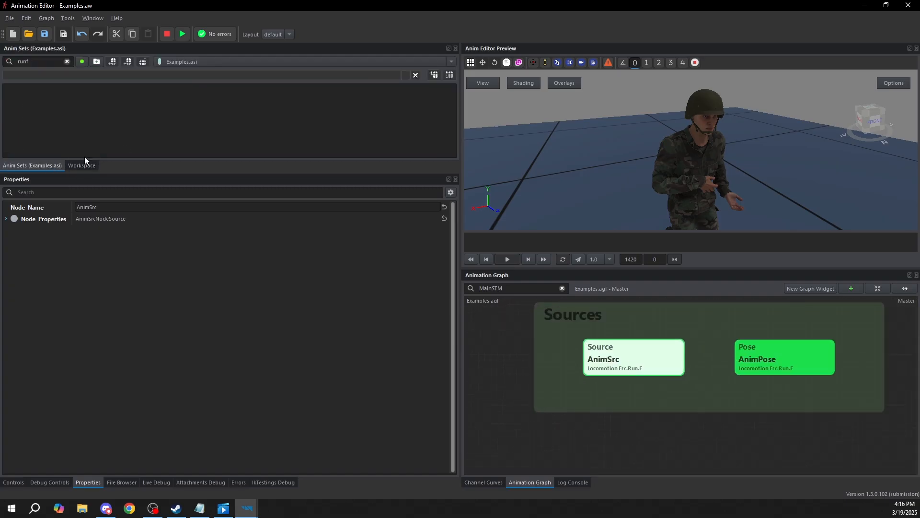
click(66, 61)
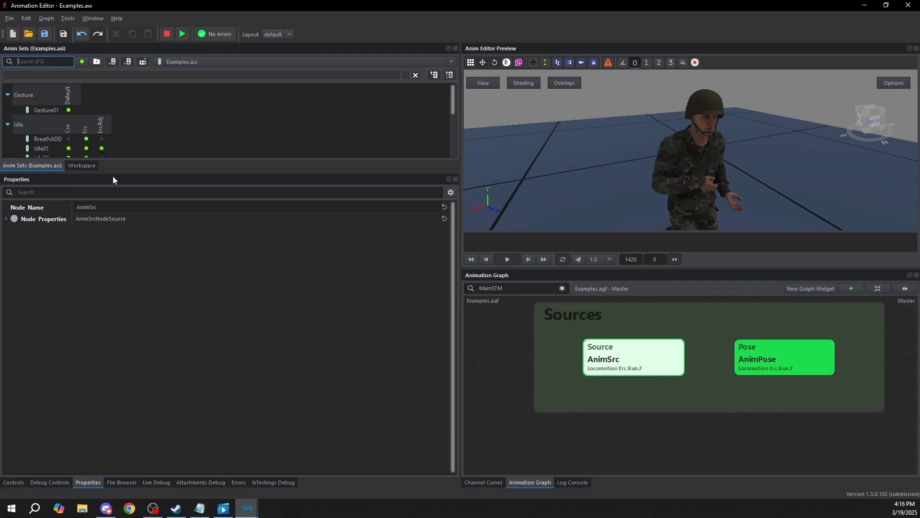
drag(125, 173, 123, 265)
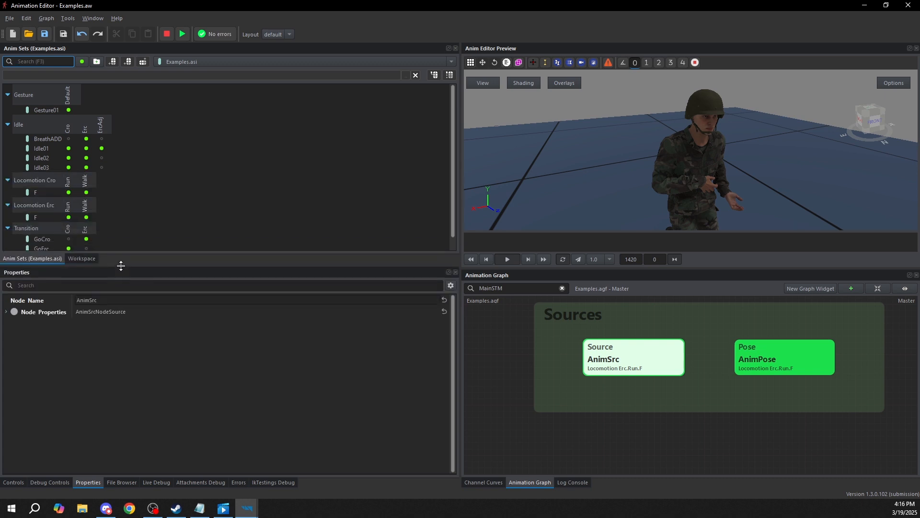
click(86, 158)
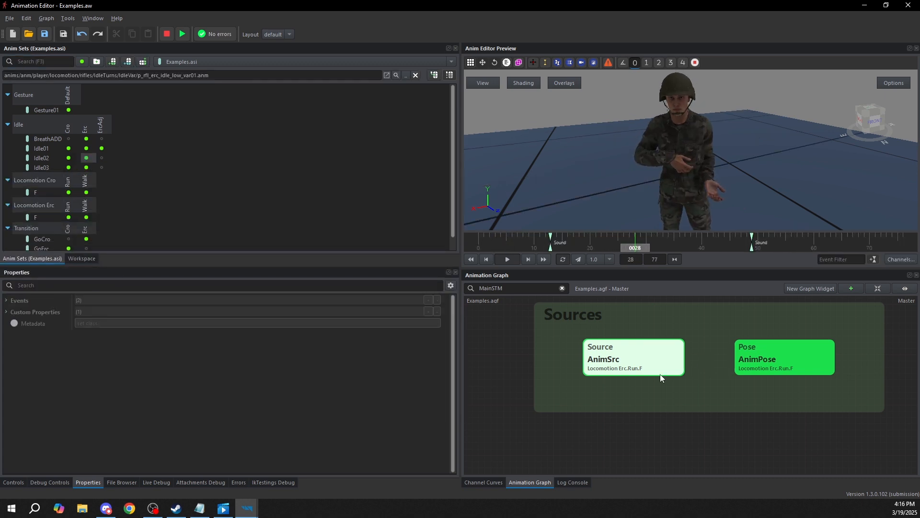
click(588, 437)
click(640, 355)
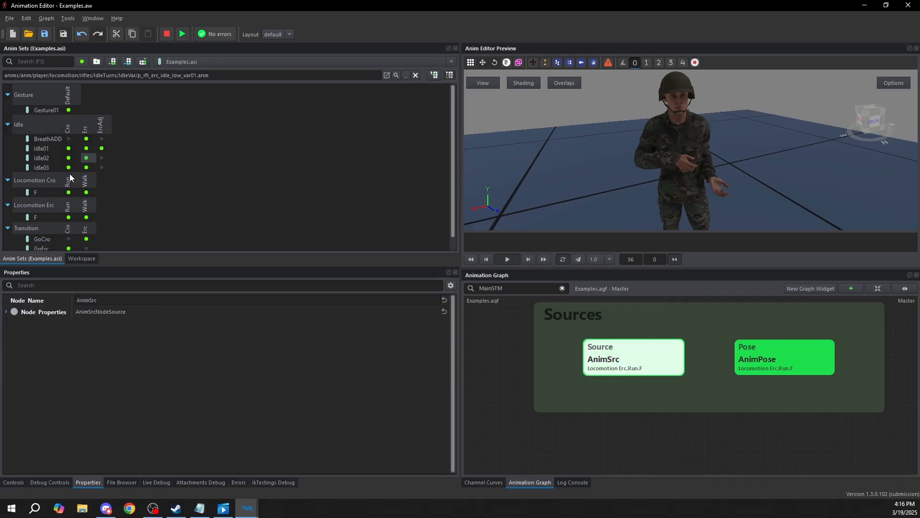
Create a Source node in the empty graph area just below the Sources group
middle_drag(645, 365, 624, 334)
scroll(623, 335, down, 4)
middle_drag(602, 371, 597, 363)
scroll(596, 364, up, 2)
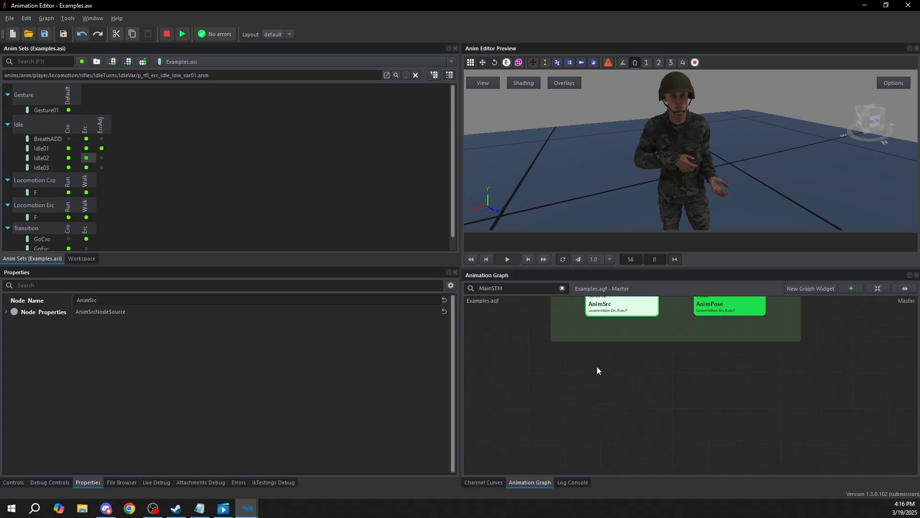
click(598, 368)
right_click(596, 365)
mouse_move(619, 370)
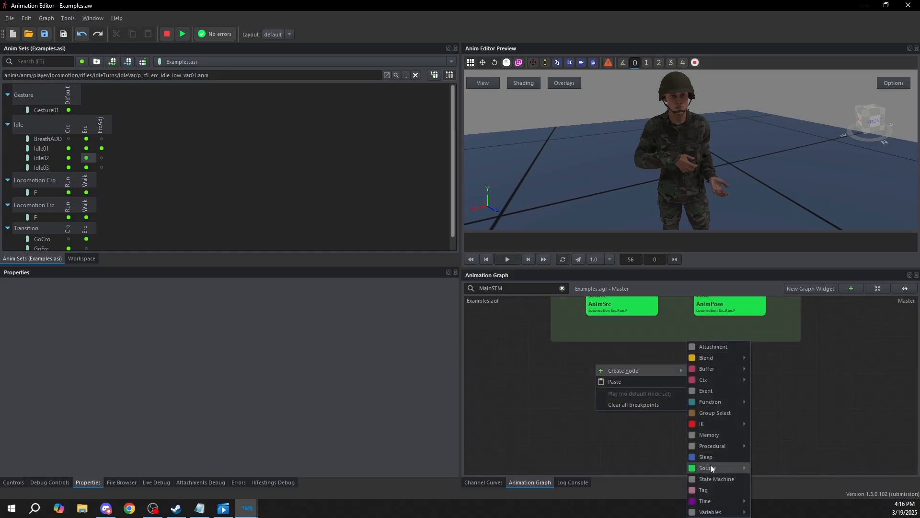
mouse_move(711, 468)
click(781, 488)
drag(585, 367, 593, 377)
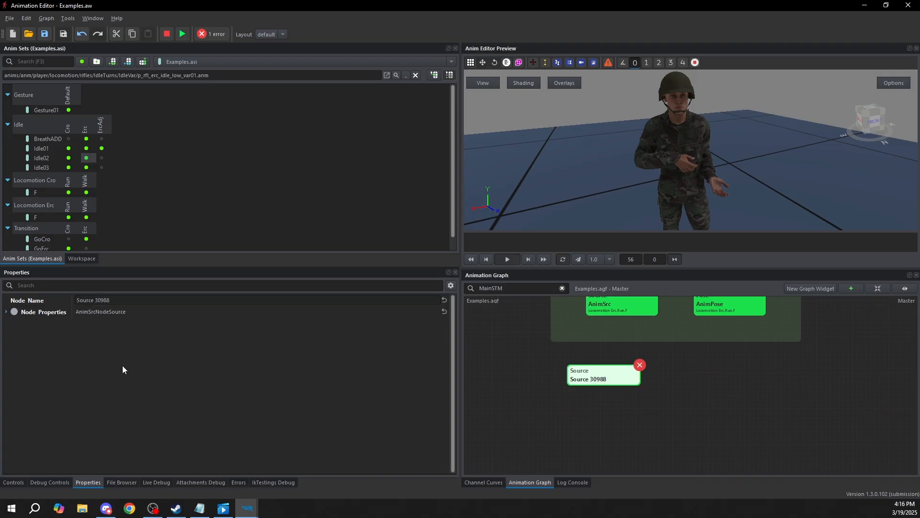
Expand the new source node's properties and compare them with those of AnimSrc and AnimPose
click(6, 311)
click(625, 307)
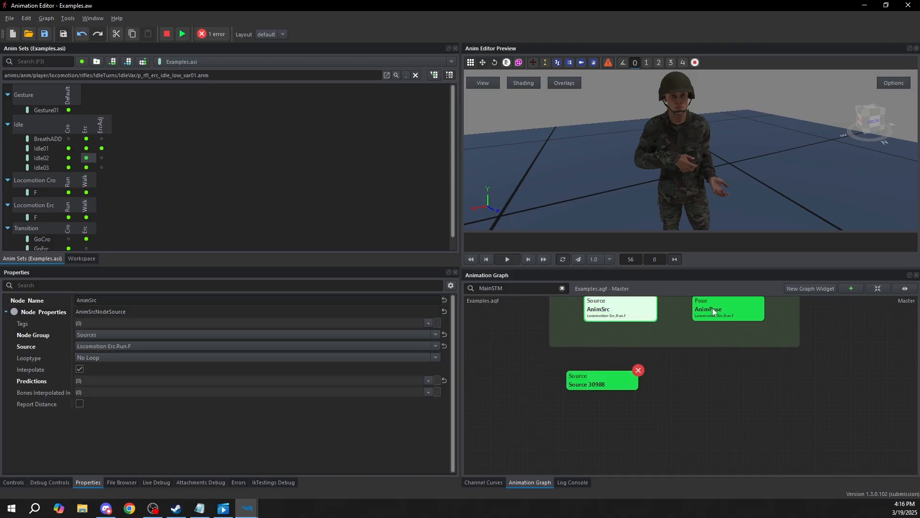
click(711, 311)
click(619, 378)
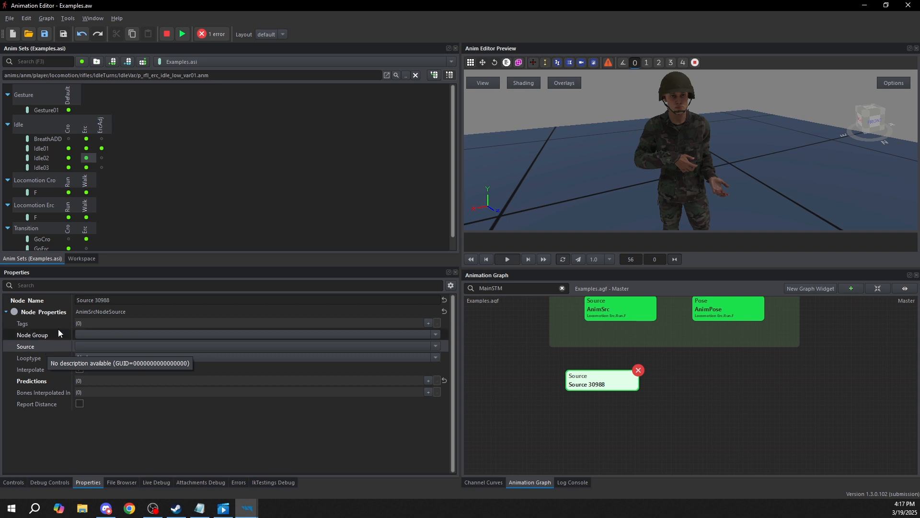
click(39, 120)
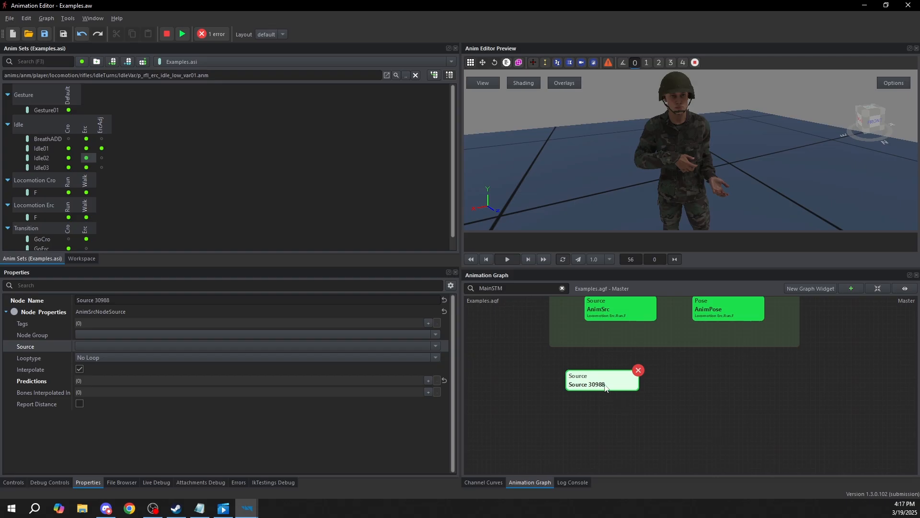
Set the new source node's Source to Idle.Erc.Idle01, filtering the animation choices by "idle.erc.i"
click(85, 345)
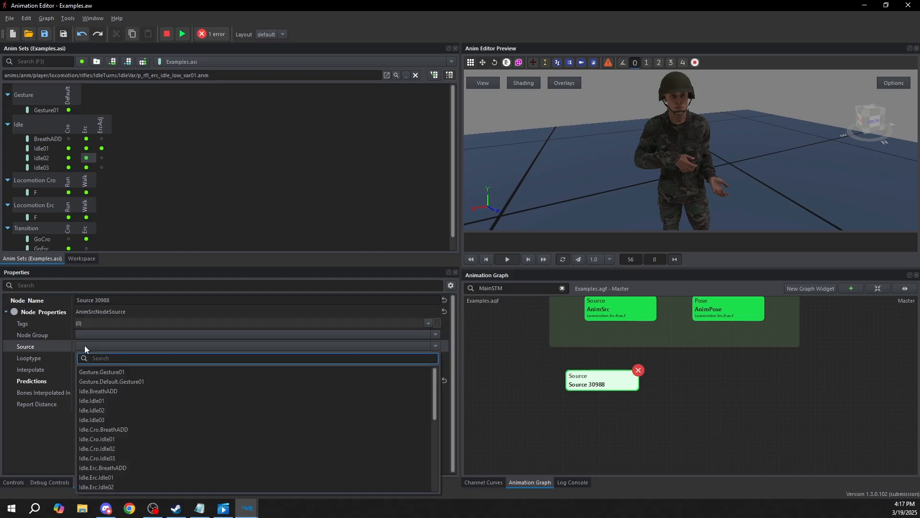
text(idle.erc.i)
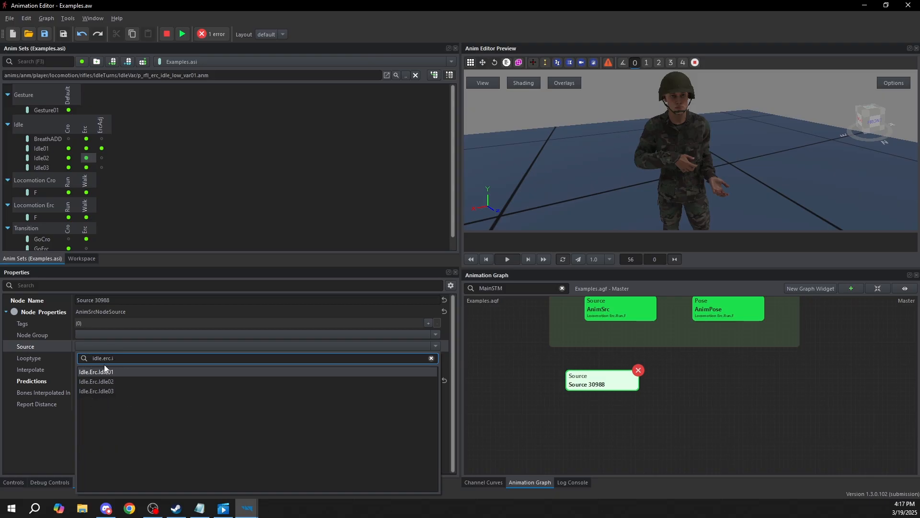
click(109, 372)
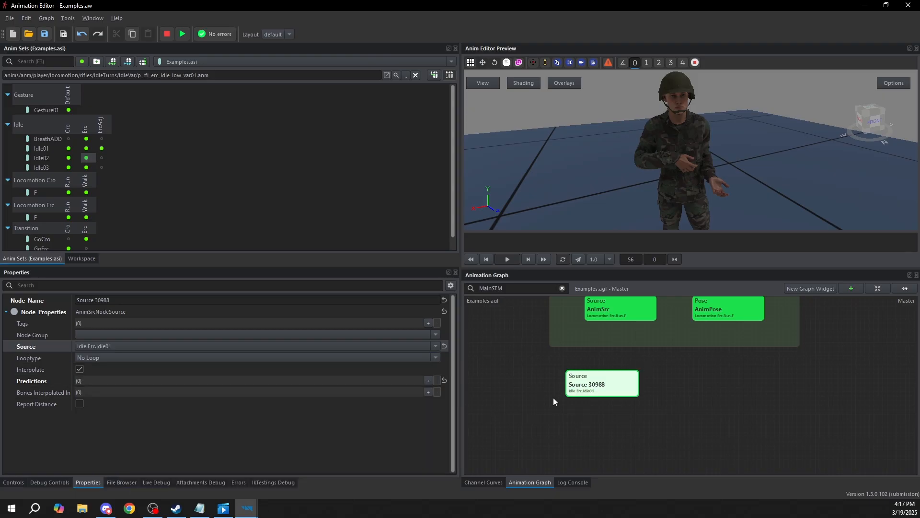
Preview the Erc Idle01 animation from the anim set, and simulate the new source node to compare its playback
click(87, 148)
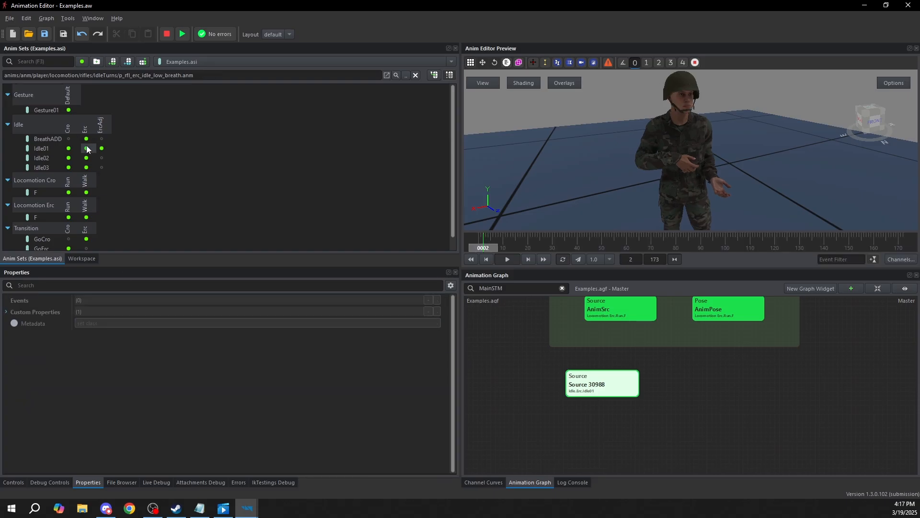
middle_drag(671, 163, 695, 113)
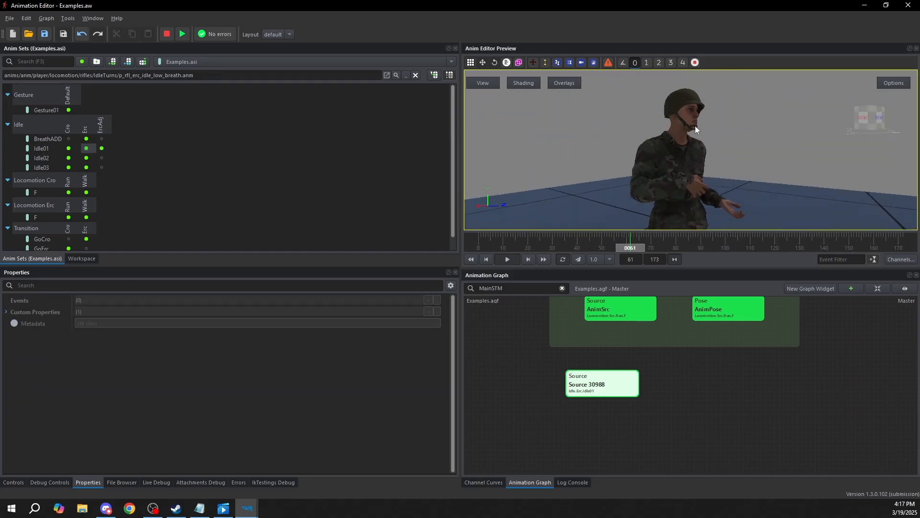
click(587, 385)
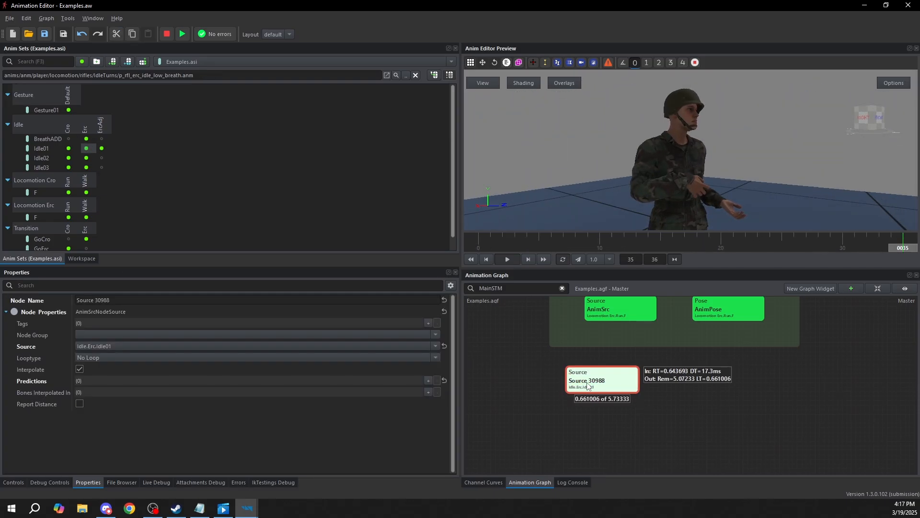
middle_drag(708, 125, 676, 134)
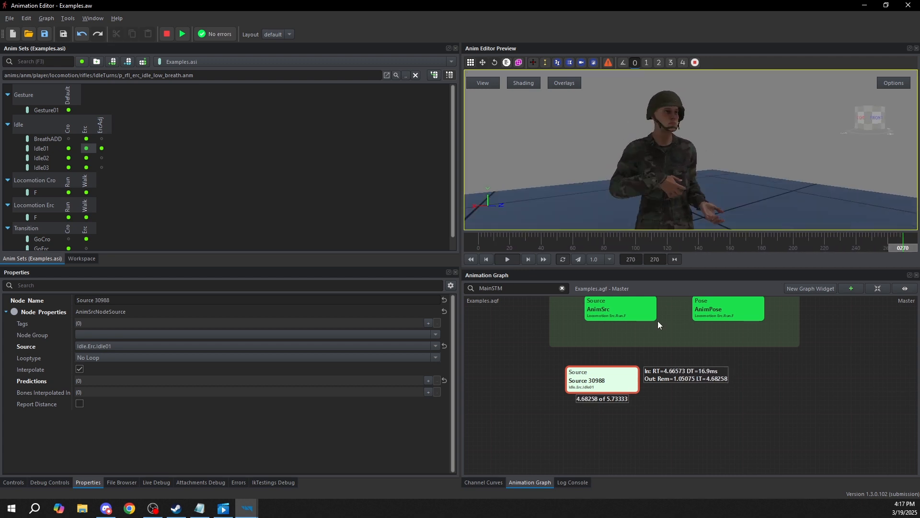
Stop the simulation and delete the new source node below the Sources group
click(625, 404)
click(589, 382)
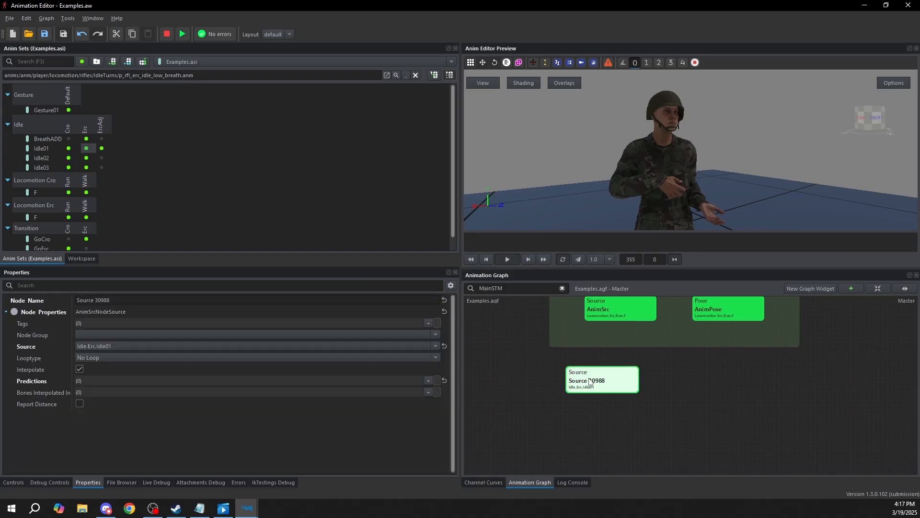
key(Delete)
Simulate the AnimSrc node with No Loop, watch the run animation on the model, and stop the simulation
click(617, 360)
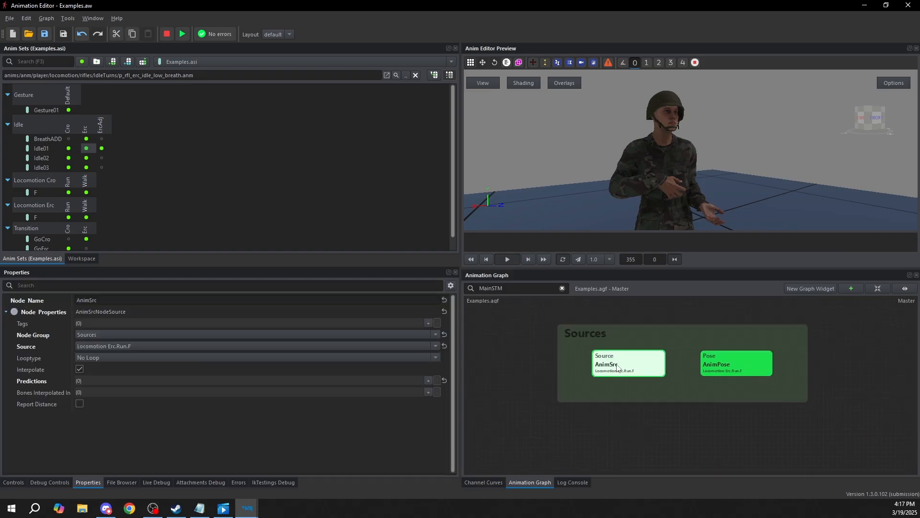
key(F5)
scroll(638, 166, down, 3)
middle_drag(639, 166, 656, 171)
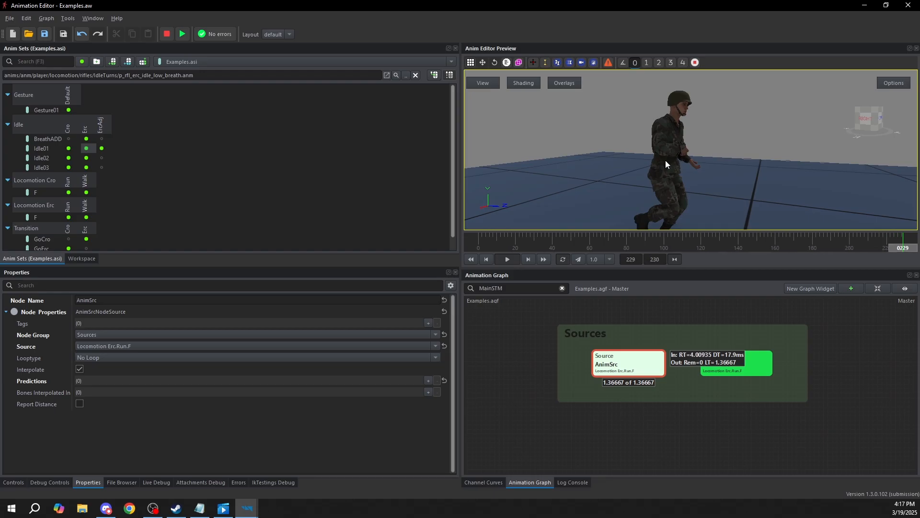
click(595, 415)
click(617, 371)
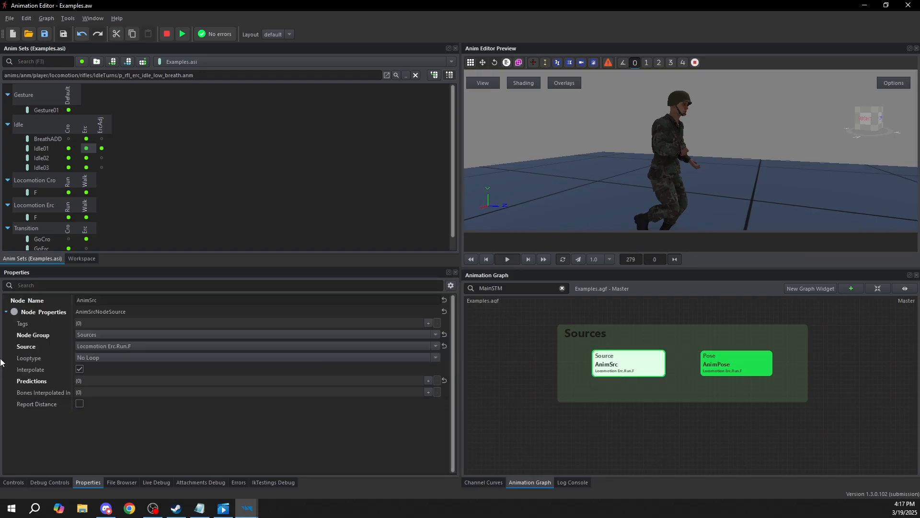
Set AnimSrc's Looptype to Loop, simulate the node to check the repeating run animation, and stop the simulation
click(94, 363)
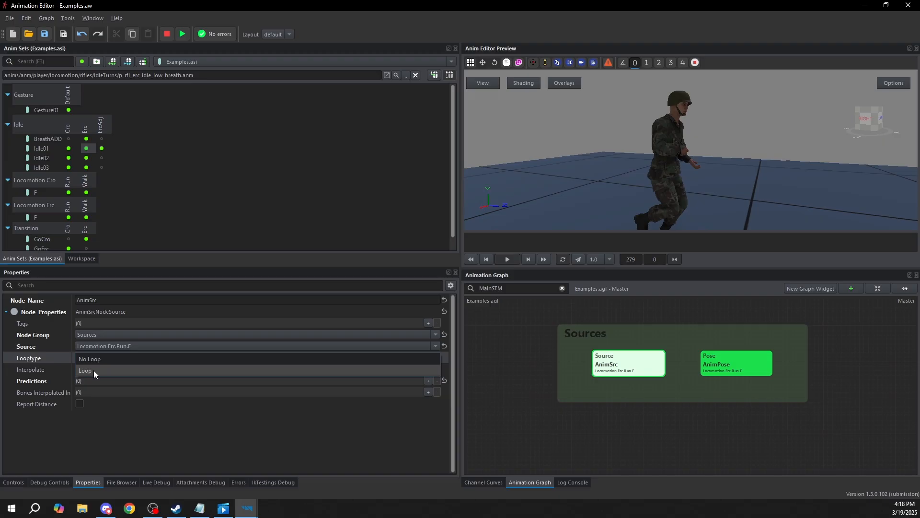
click(94, 370)
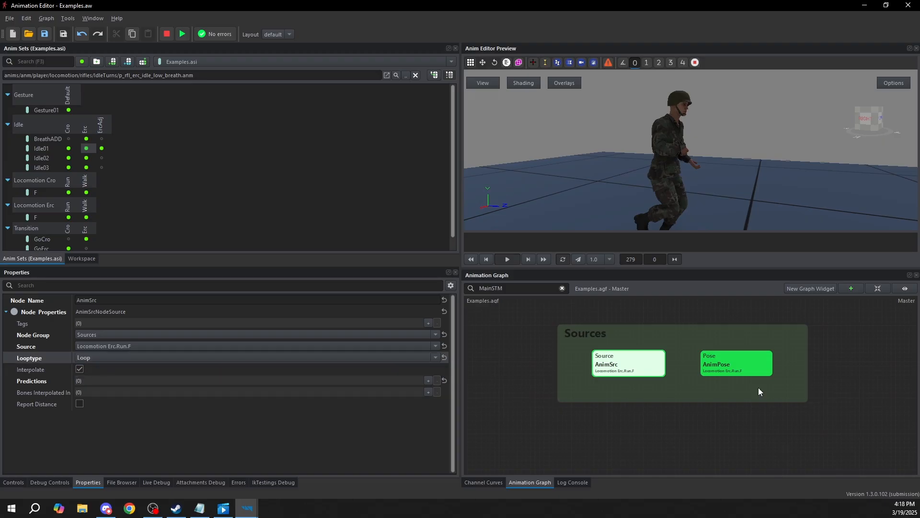
click(627, 365)
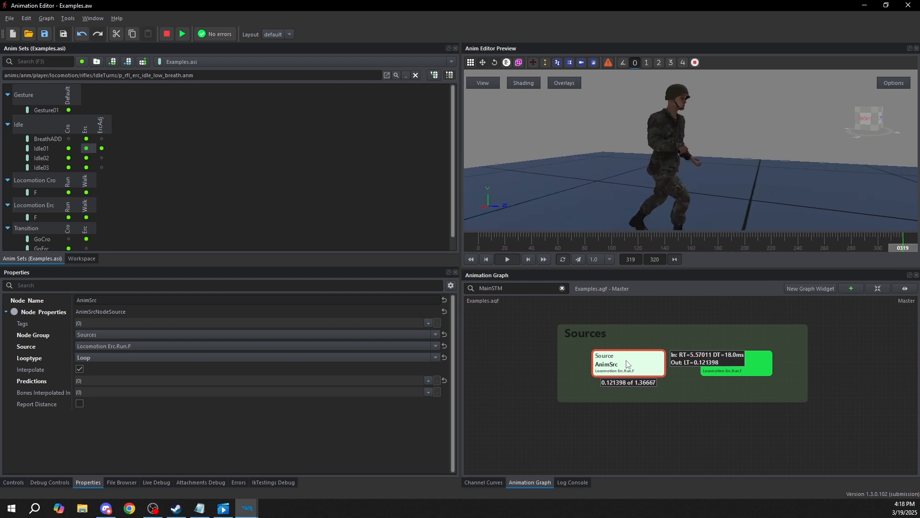
click(622, 428)
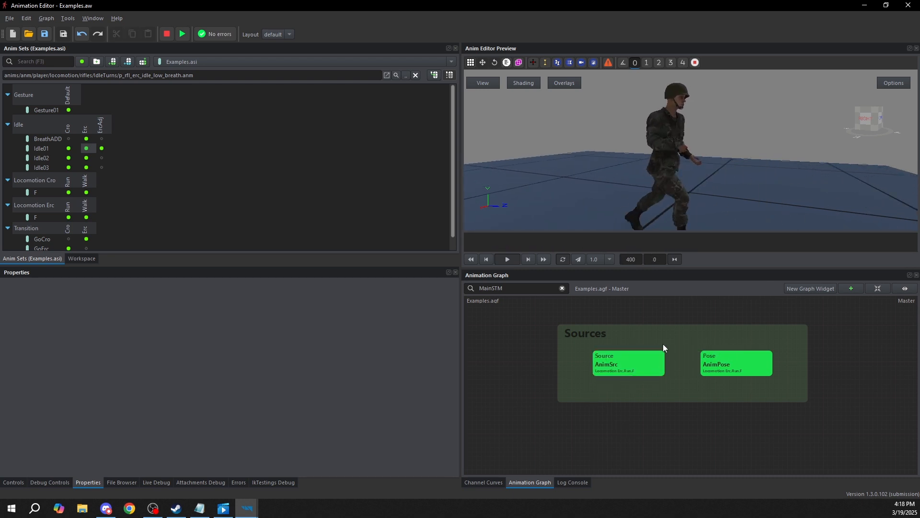
click(622, 365)
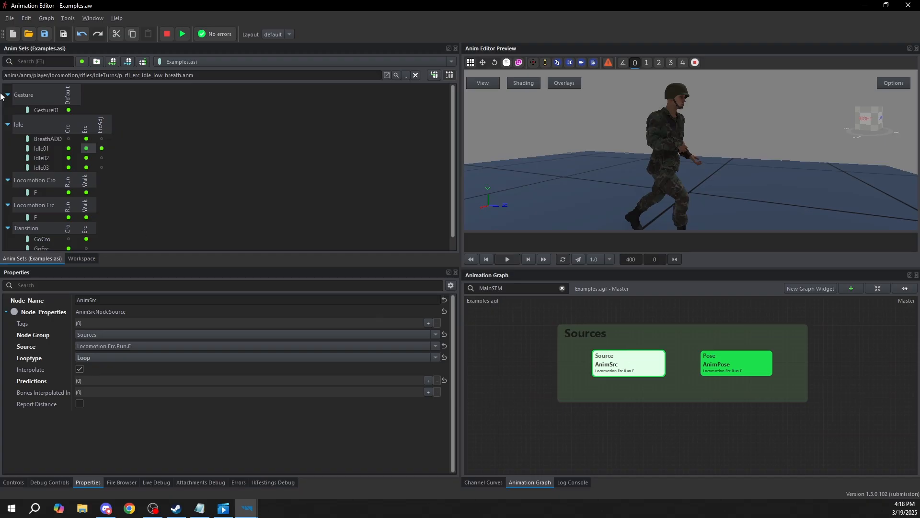
middle_drag(684, 352, 653, 363)
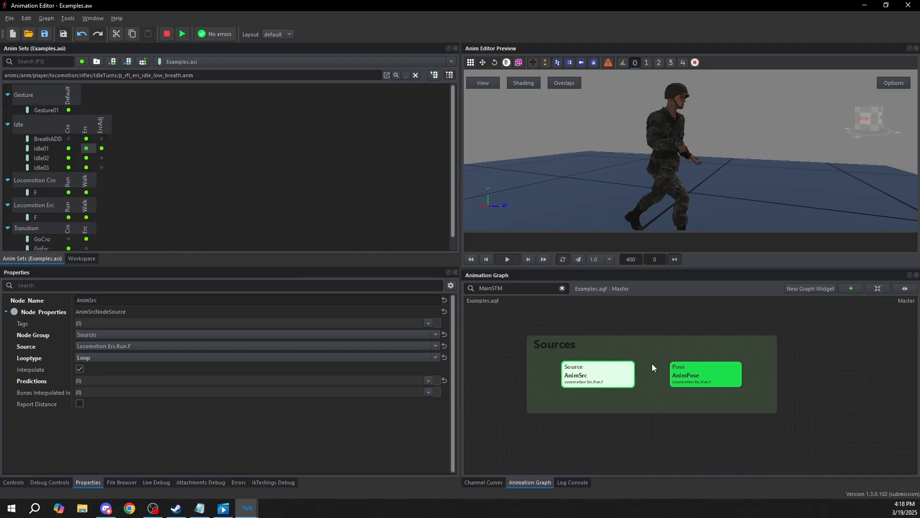
Simulate the AnimPose node, check its Source property against the still pose on the model, and stop the simulation
middle_drag(677, 401, 647, 401)
click(674, 373)
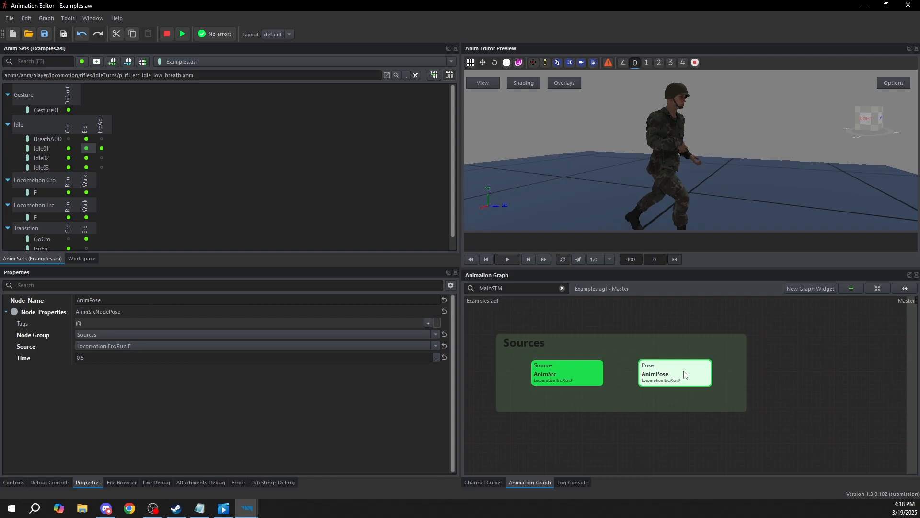
key(F5)
click(68, 148)
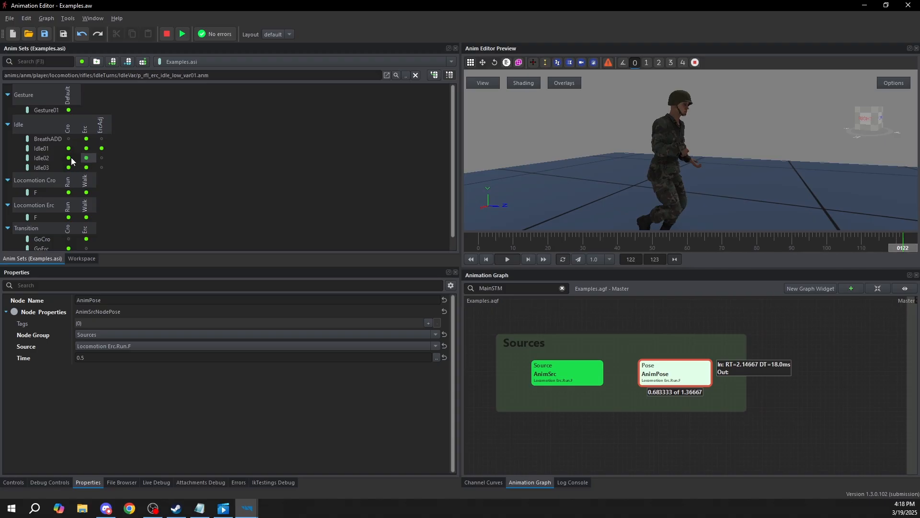
click(34, 346)
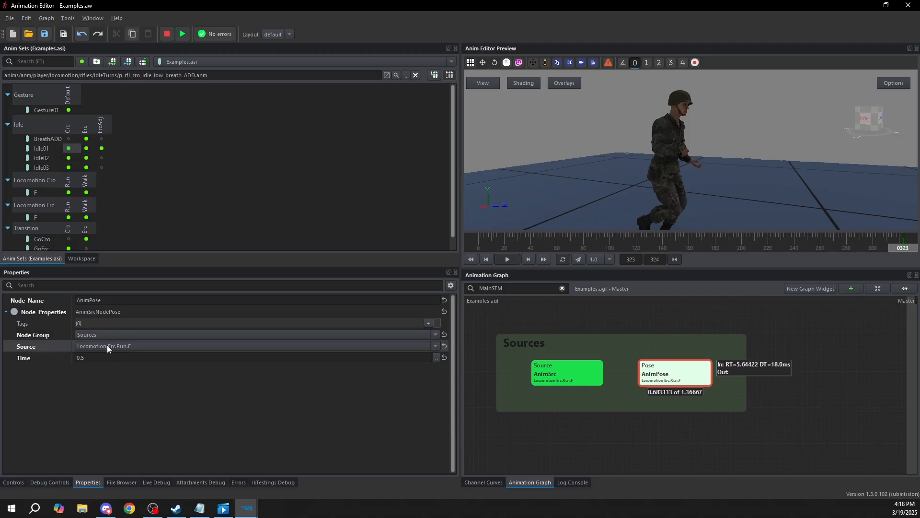
middle_drag(671, 386, 660, 365)
click(672, 415)
click(641, 357)
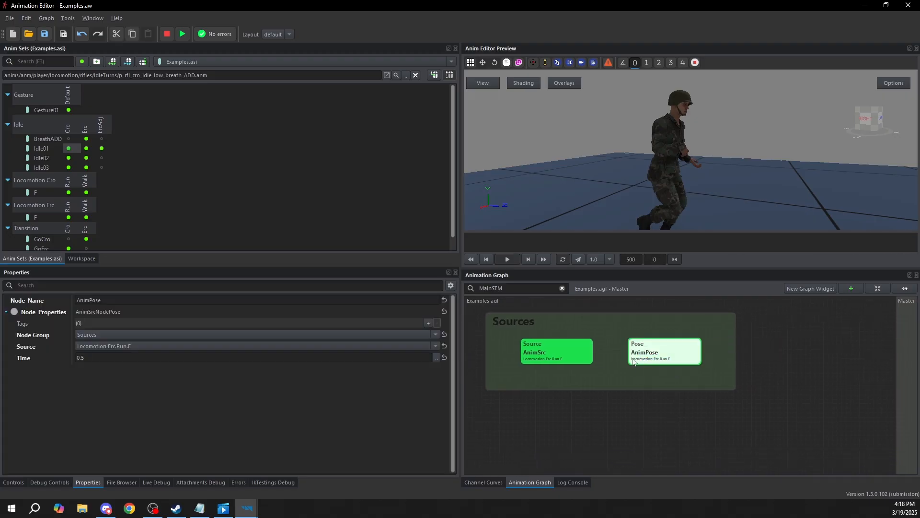
Simulate AnimPose again and examine the held run pose on the model from the side
double_click(662, 354)
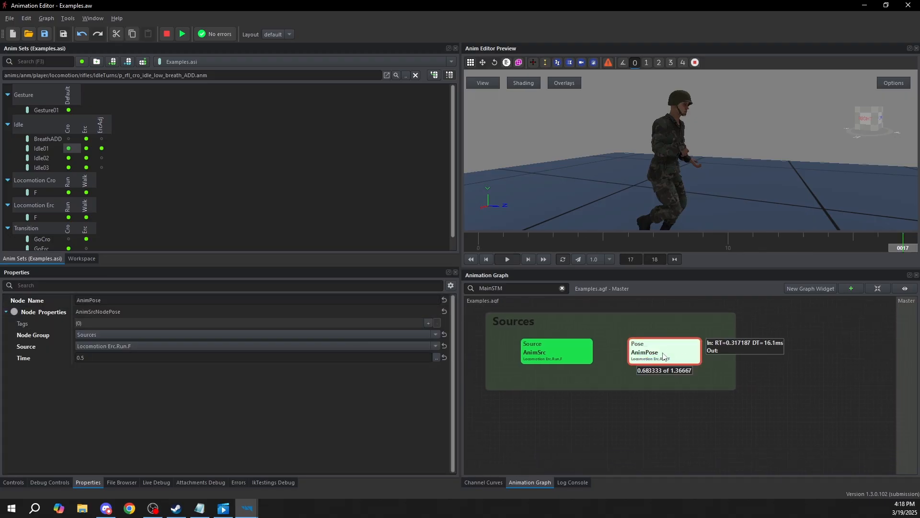
right_drag(671, 159, 648, 192)
scroll(644, 161, up, 3)
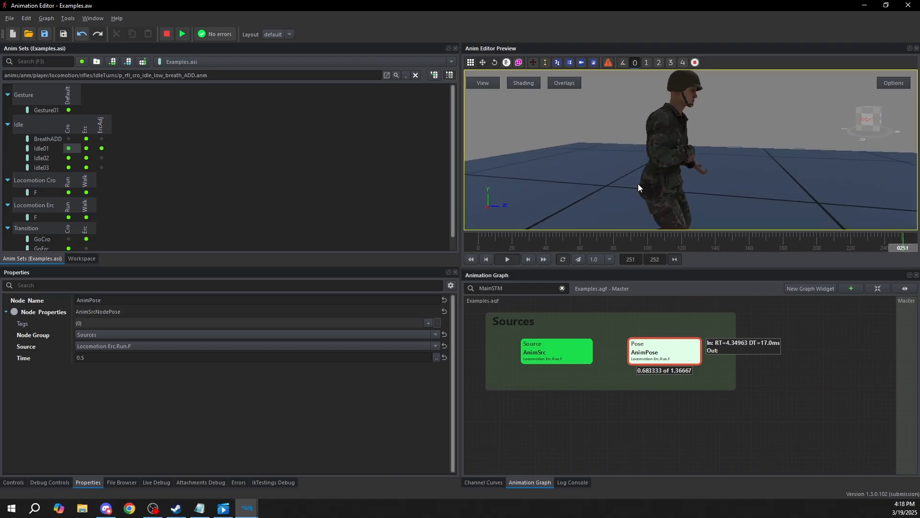
scroll(639, 183, down, 2)
middle_drag(640, 183, 634, 163)
right_drag(635, 162, 665, 170)
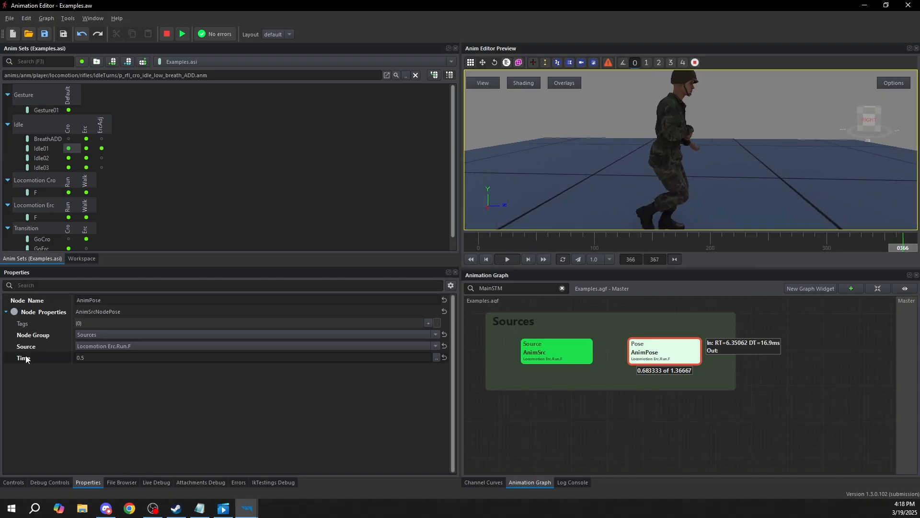
Set AnimPose's Time property to 0.3
click(9, 358)
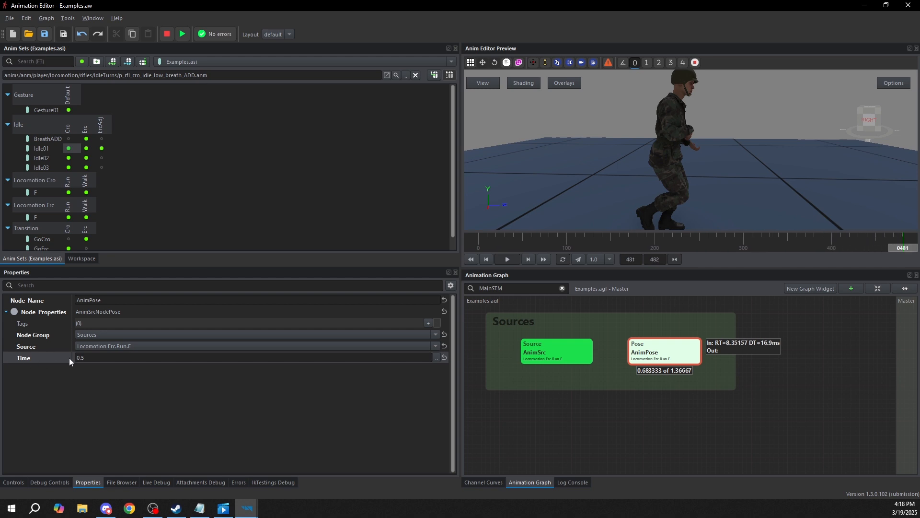
click(92, 358)
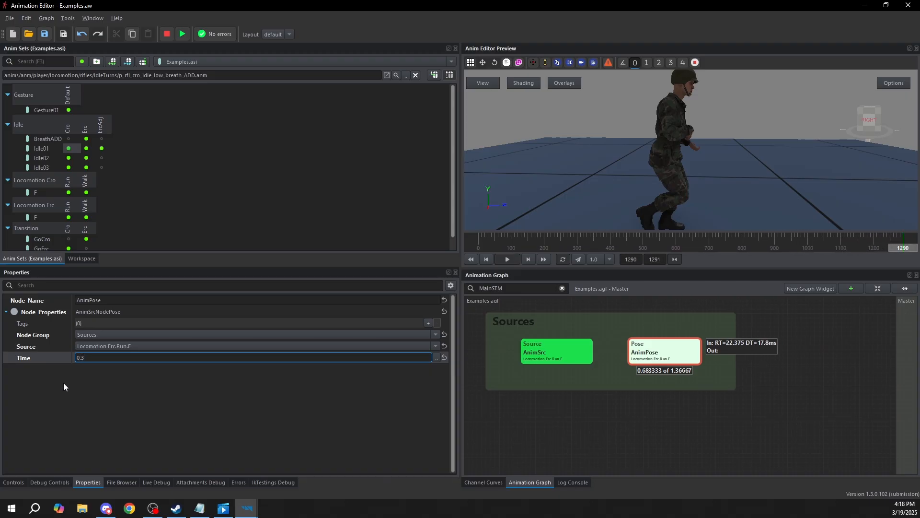
text(0.3)
key(Return)
Set AnimPose's Time to 0.8 and examine the pose on the model from another angle
click(92, 357)
double_click(91, 358)
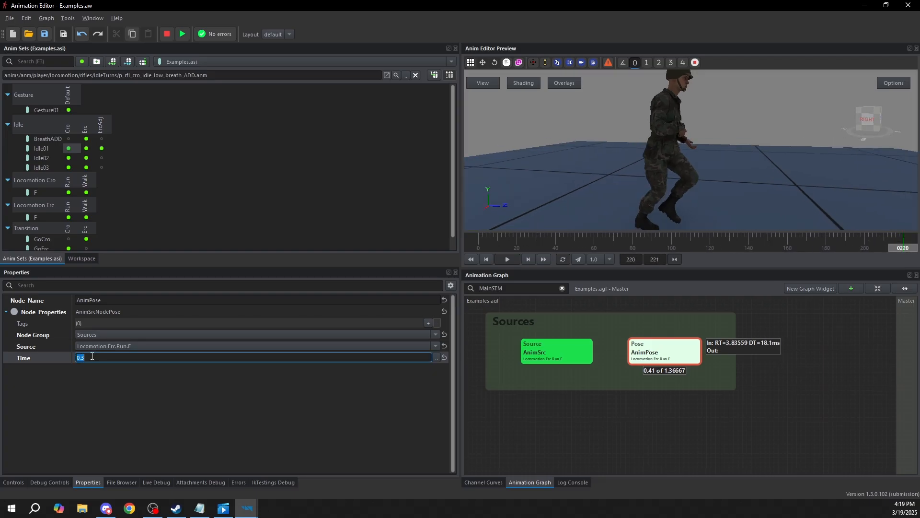
text(0.8)
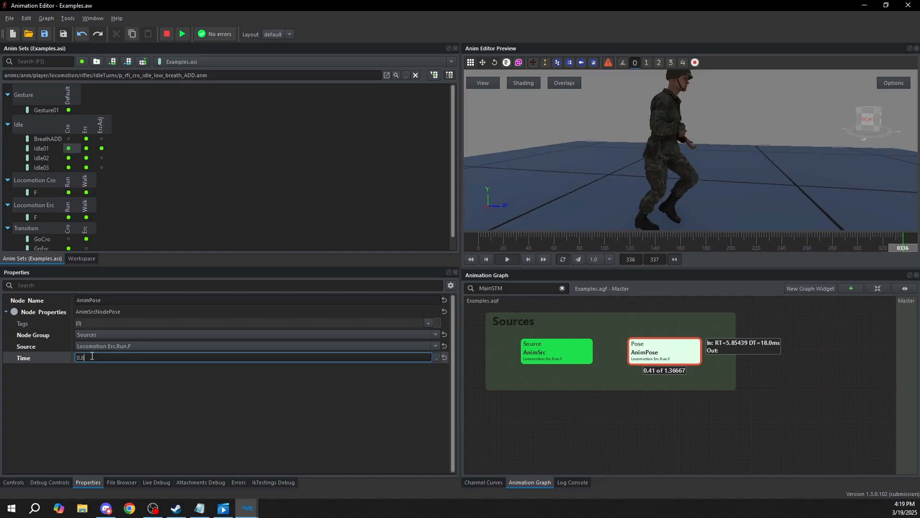
key(Return)
drag(706, 185, 647, 167)
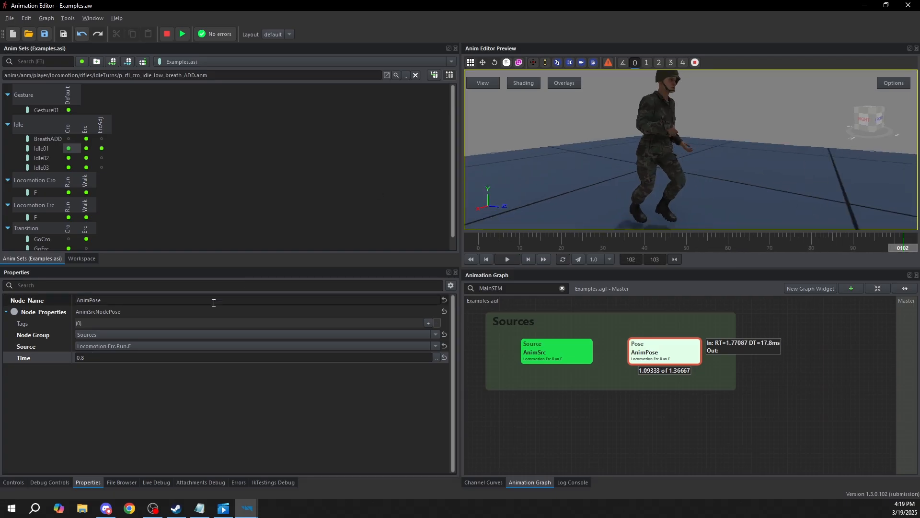
Set AnimPose's Time to 0.1, check the pose from the side, and stop the simulation
double_click(99, 355)
text(0.1)
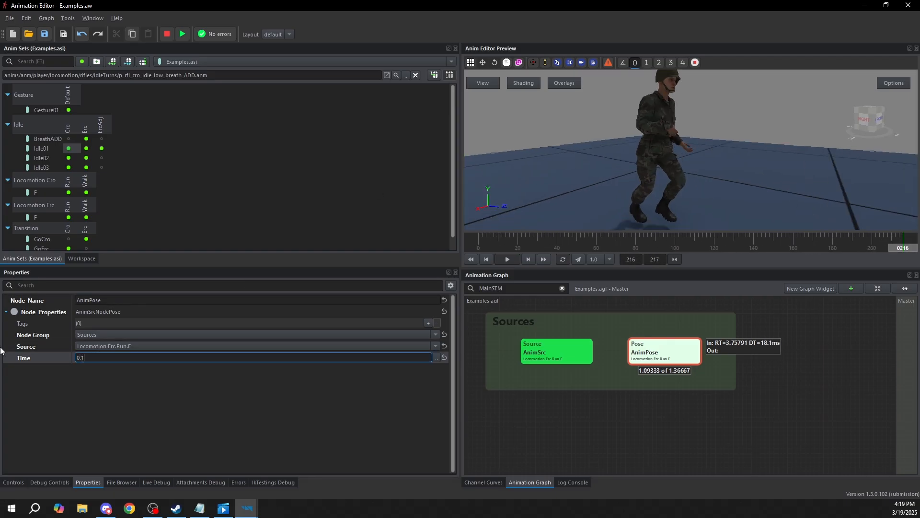
key(Return)
drag(622, 185, 671, 186)
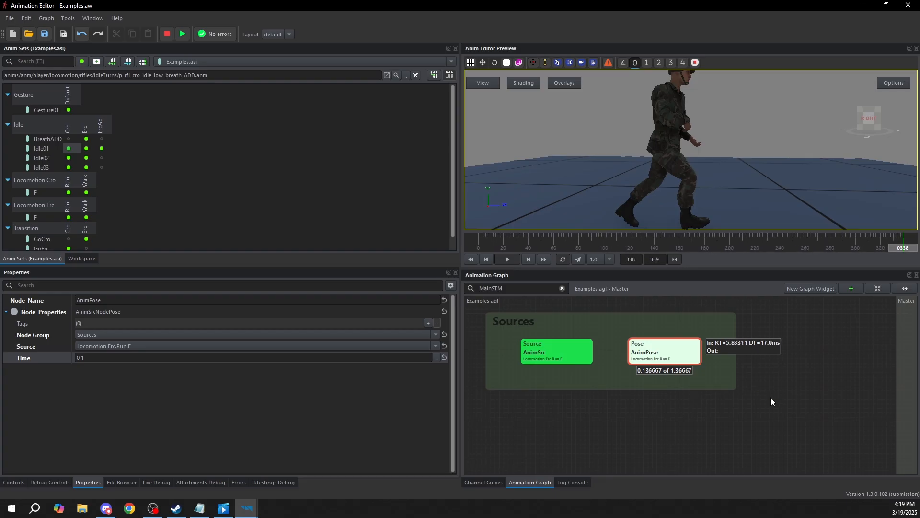
click(708, 371)
click(695, 359)
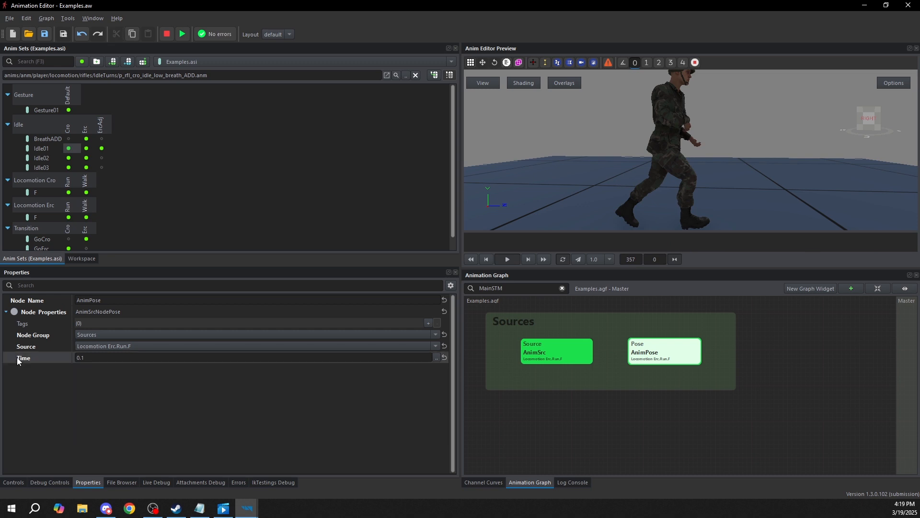
Replace AnimPose's Time expression with the control variable Float01
click(436, 357)
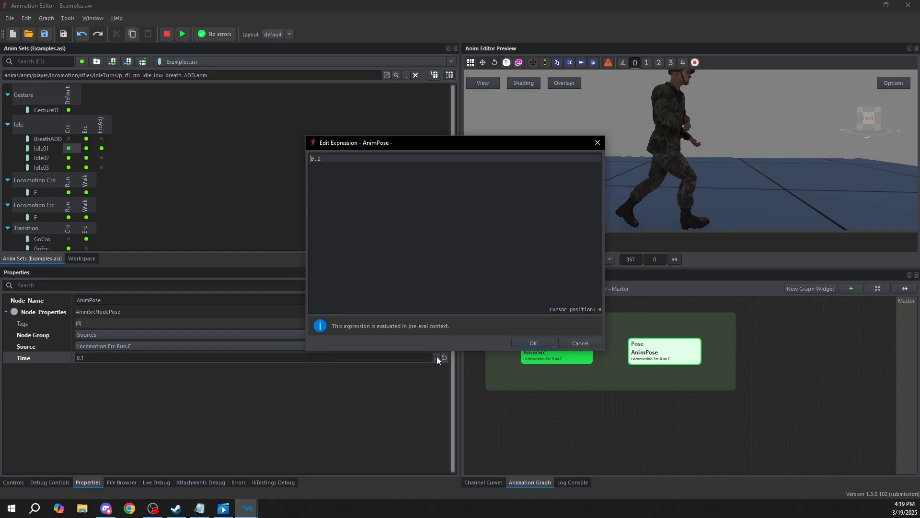
key(ctrl+a)
text(flo)
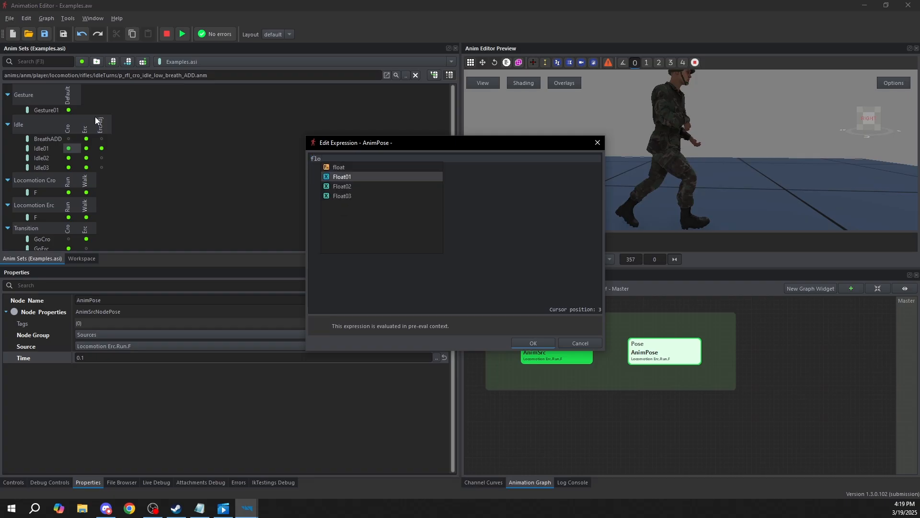
key(Down)
key(Down)
key(Up)
key(Up)
key(Down)
key(Down)
key(Up)
key(Up)
key(Return)
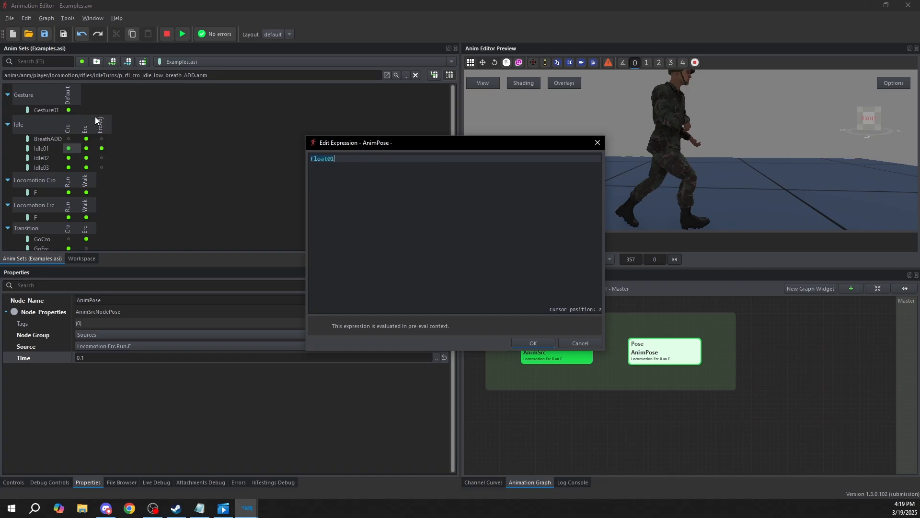
click(527, 343)
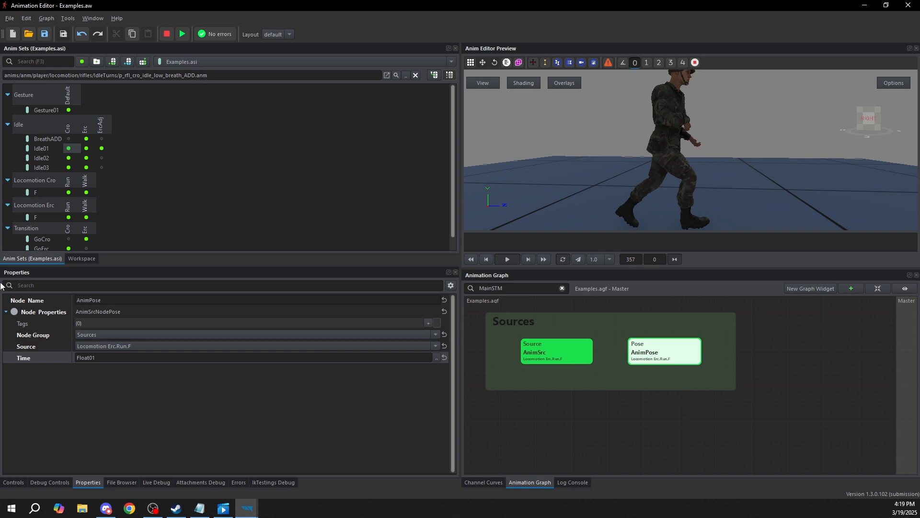
click(118, 361)
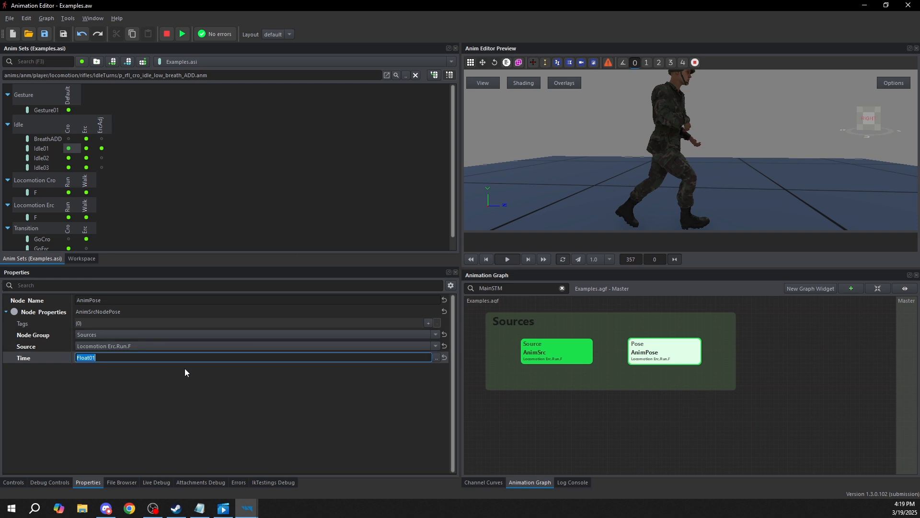
Simulate AnimPose, raise Float01 to about 0.68 and lower it to about 0.45 to scrub the pose, and stop the simulation
click(671, 354)
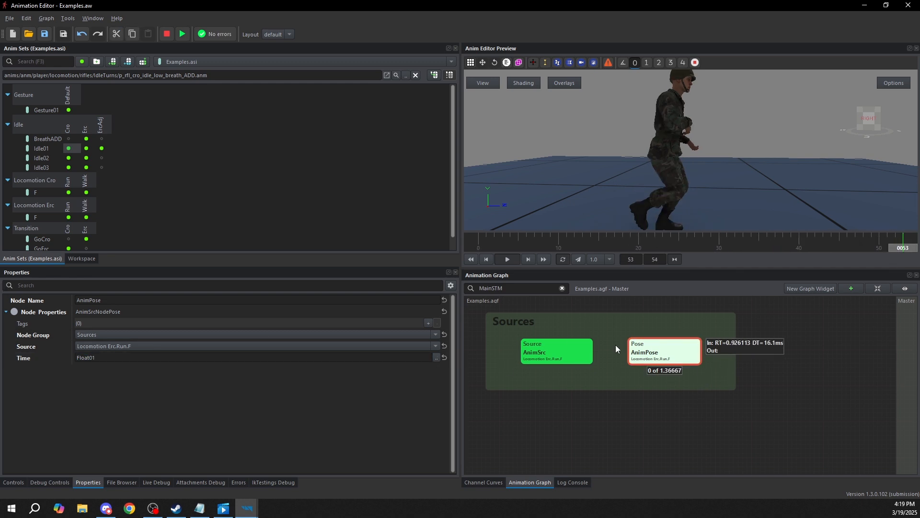
click(13, 482)
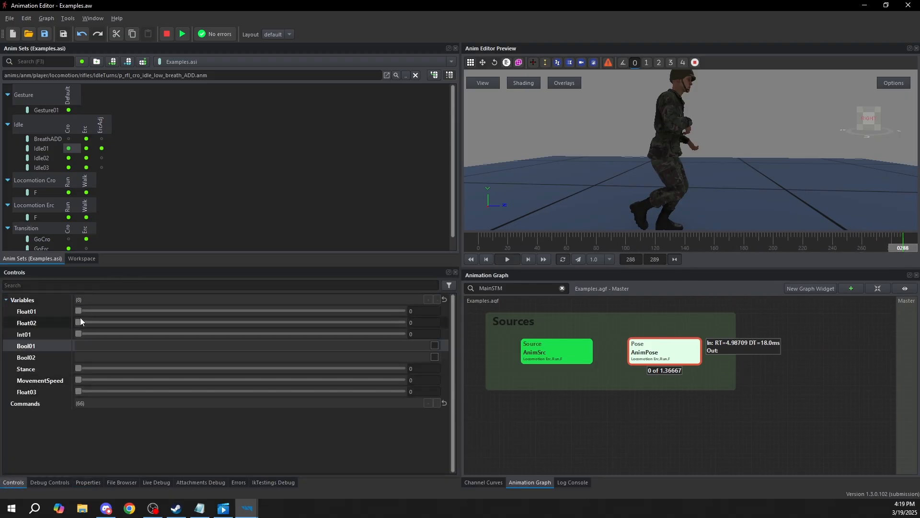
click(30, 310)
scroll(692, 361, up, 3)
scroll(692, 361, down, 3)
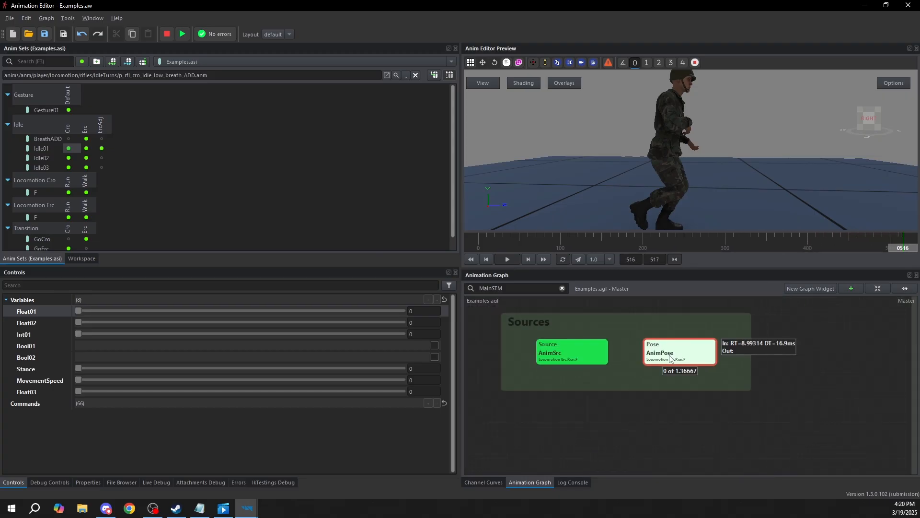
drag(78, 309, 296, 306)
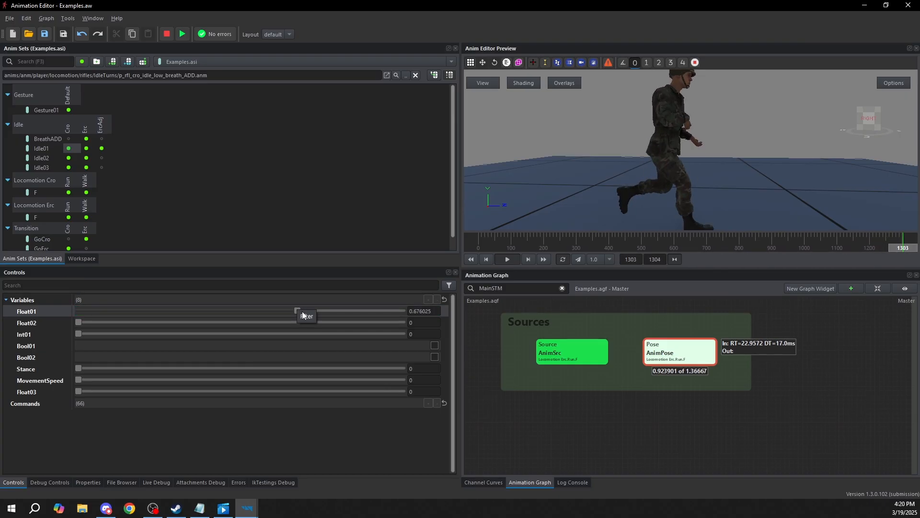
drag(297, 312, 224, 311)
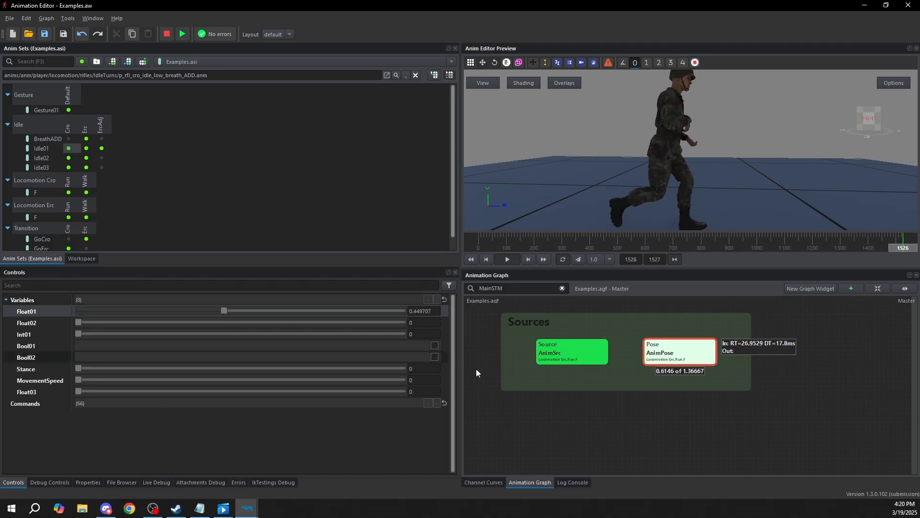
click(646, 360)
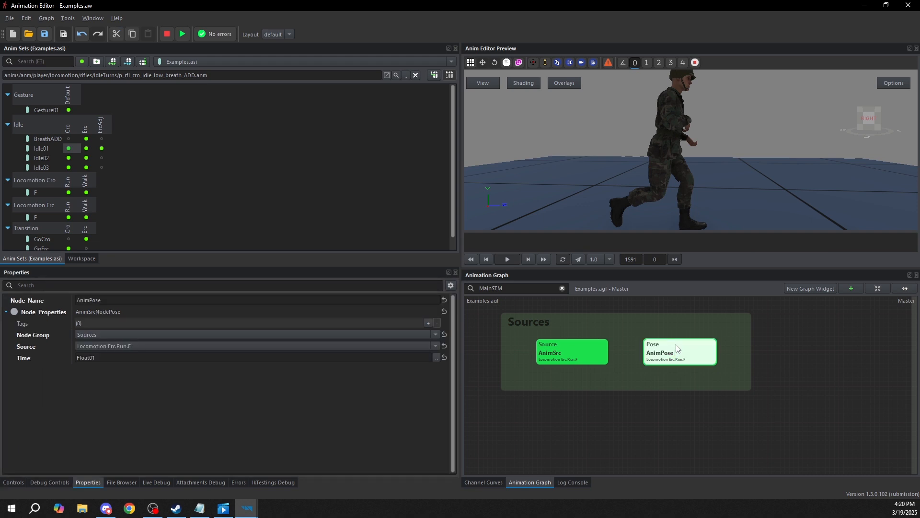
Review the AnimSrc and AnimPose nodes together in the Sources group
click(703, 389)
scroll(698, 383, down, 3)
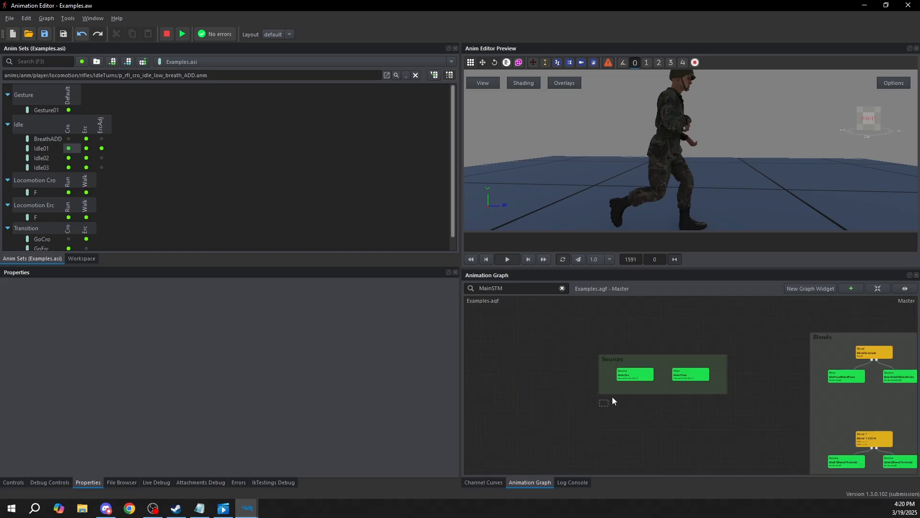
scroll(707, 349, up, 3)
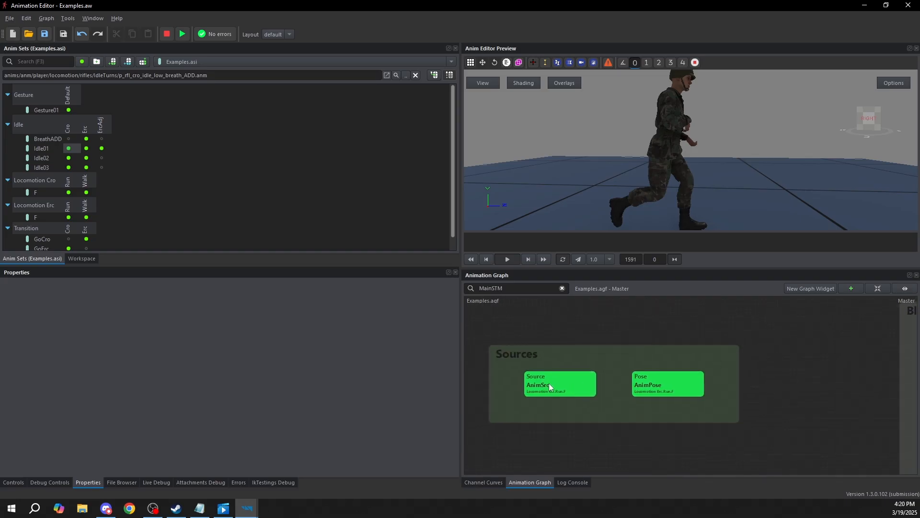
click(659, 381)
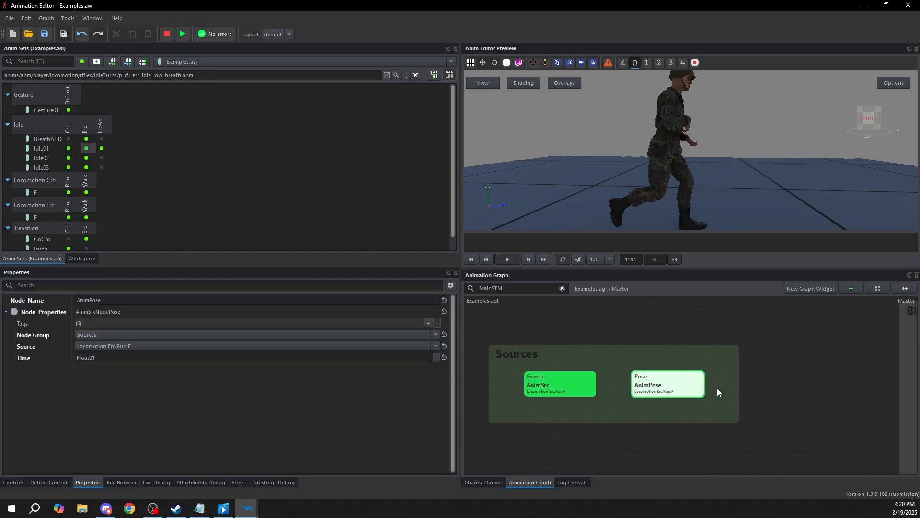
drag(556, 436, 742, 348)
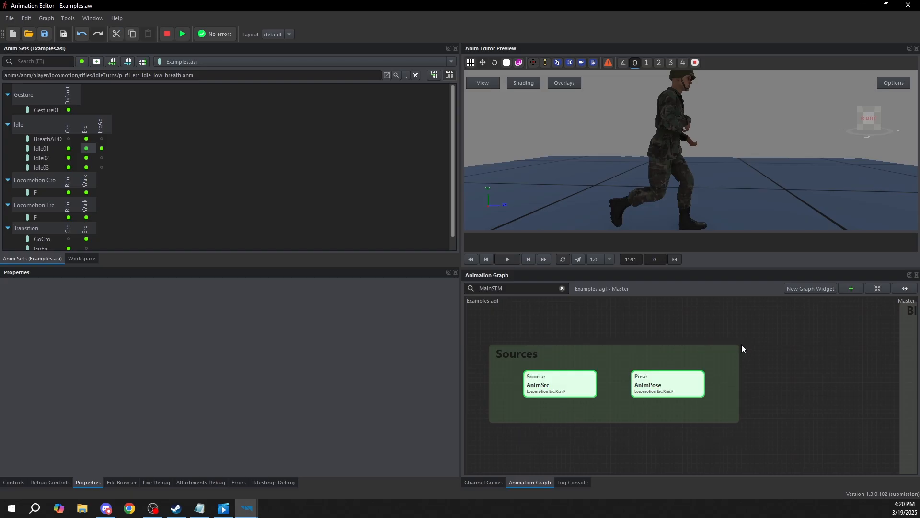
drag(775, 329, 501, 407)
click(710, 324)
Examine the Blends group and the BlendExample node's properties, including its blend weight and two child nodes
scroll(699, 371, down, 3)
middle_drag(762, 374, 689, 367)
middle_drag(783, 381, 655, 356)
middle_drag(778, 380, 721, 372)
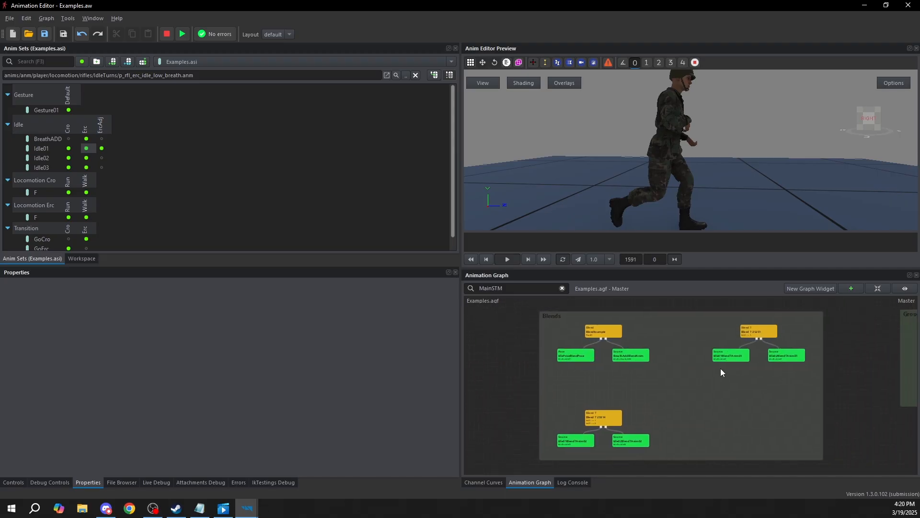
scroll(649, 334, up, 3)
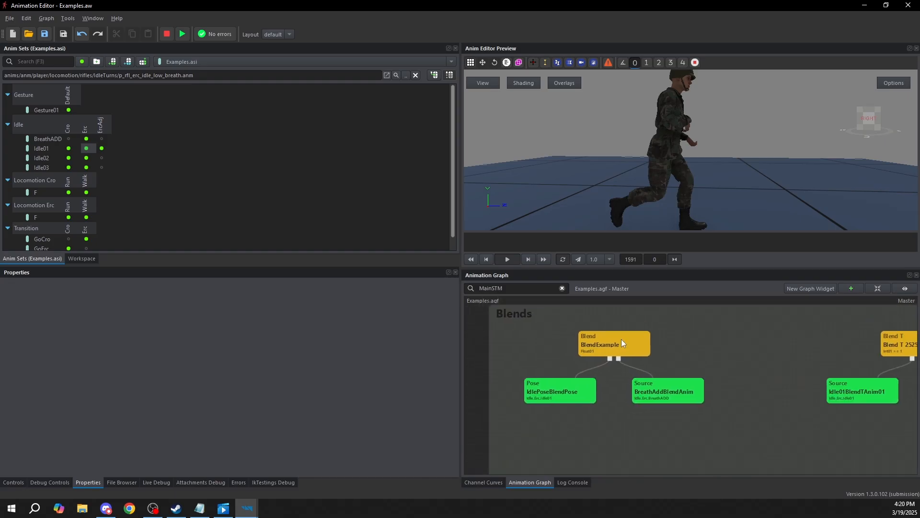
click(622, 342)
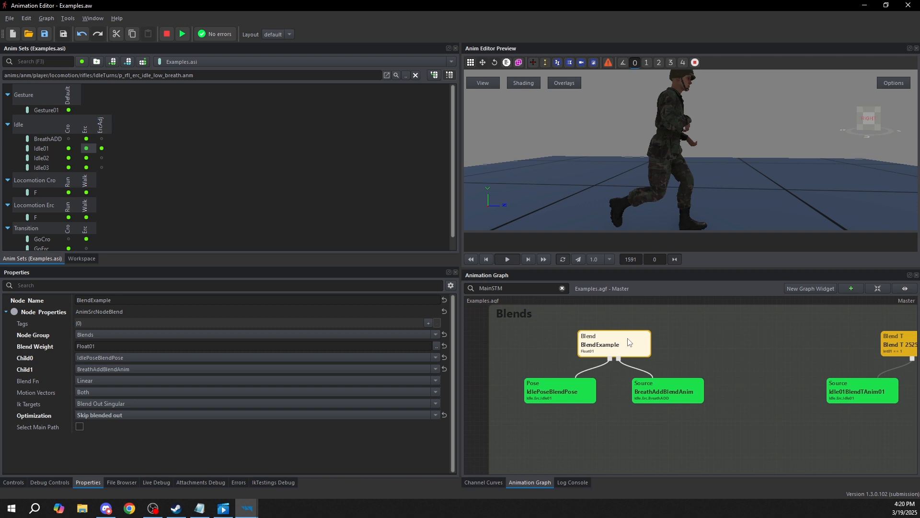
scroll(715, 369, down, 3)
scroll(693, 370, up, 3)
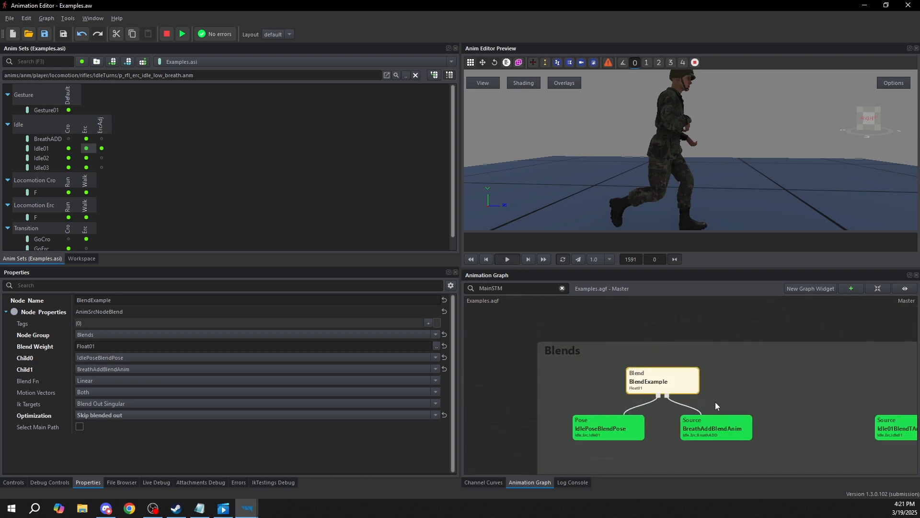
click(643, 311)
click(645, 378)
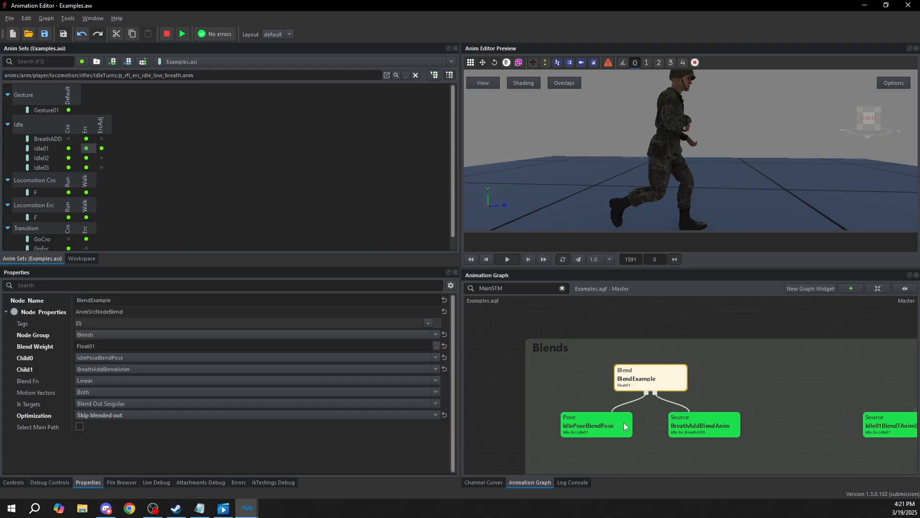
Examine the BlendExample node in the Blends group, its Blend Weight property and its BreathAddBlendAnim child
scroll(733, 378, down, 2)
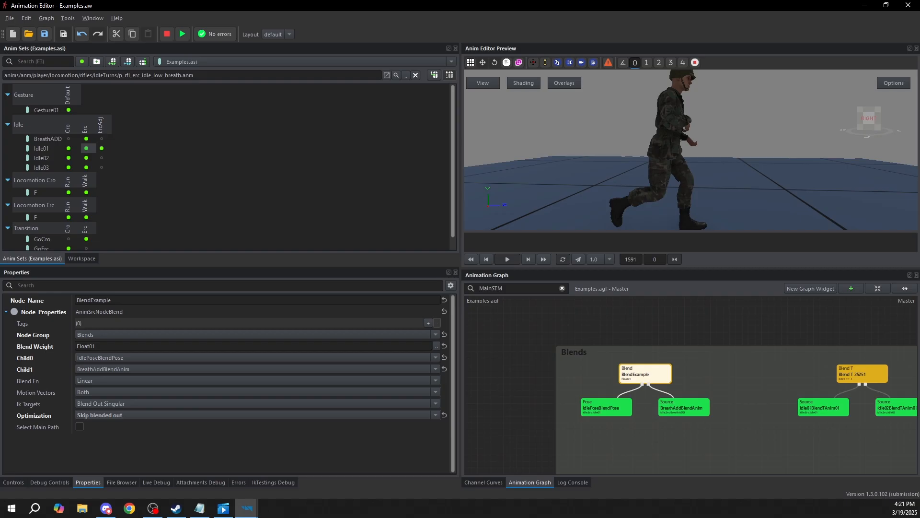
click(705, 331)
scroll(673, 386, down, 2)
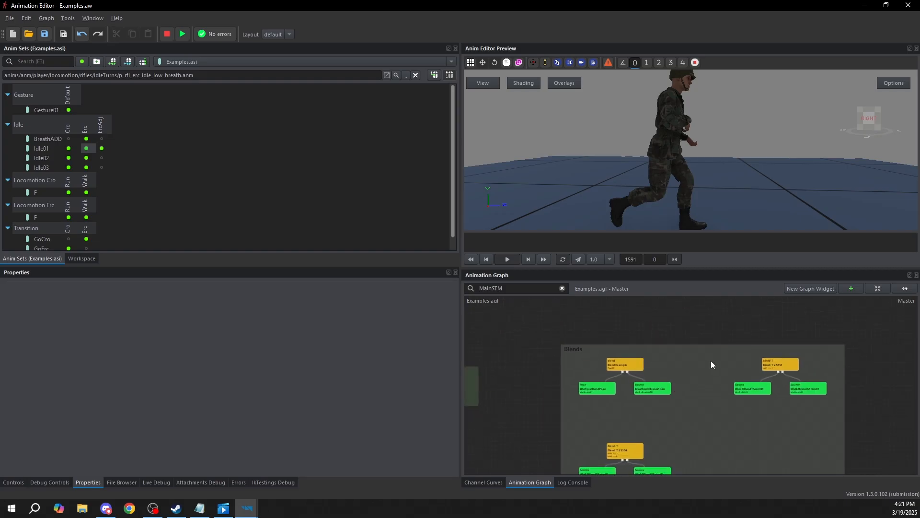
scroll(626, 359, up, 3)
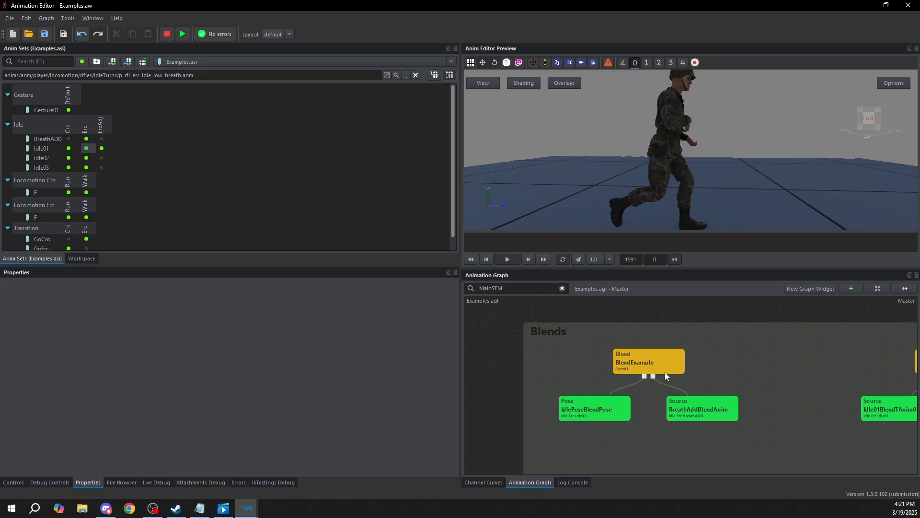
click(678, 365)
middle_drag(680, 368, 676, 346)
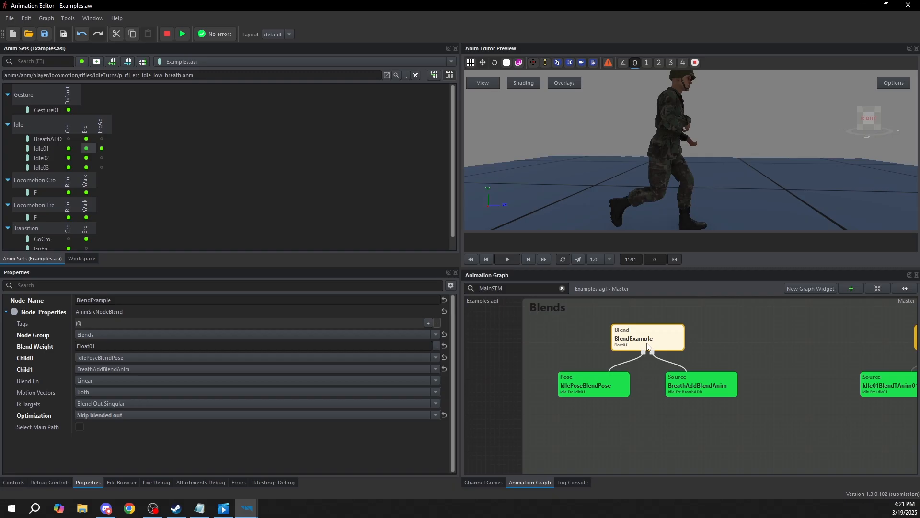
click(23, 347)
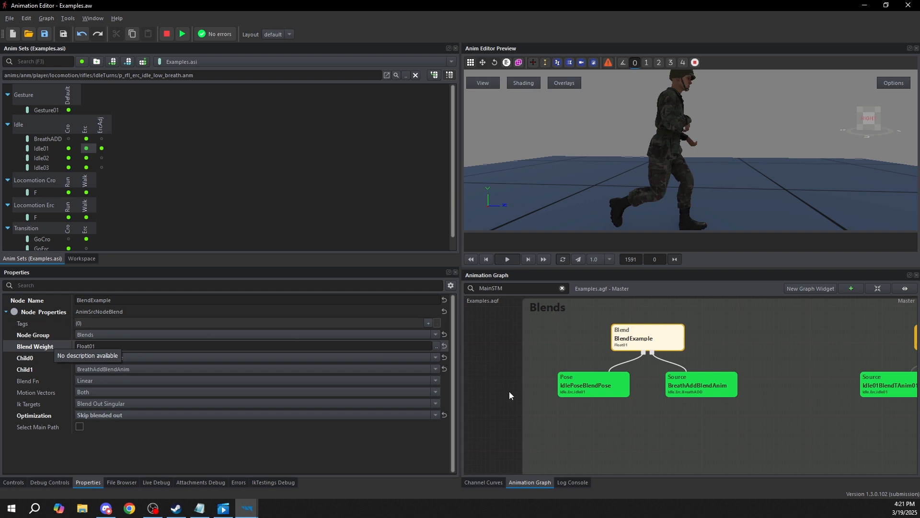
click(701, 387)
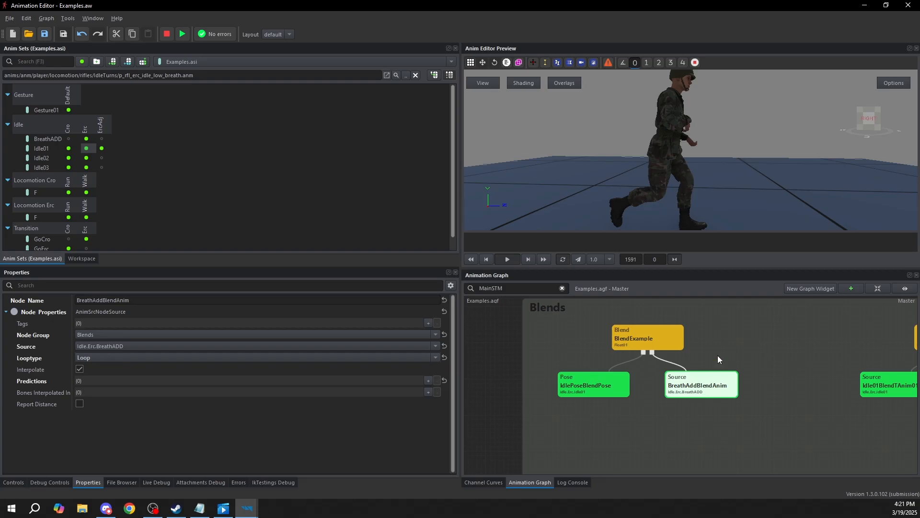
click(660, 340)
click(718, 330)
click(694, 378)
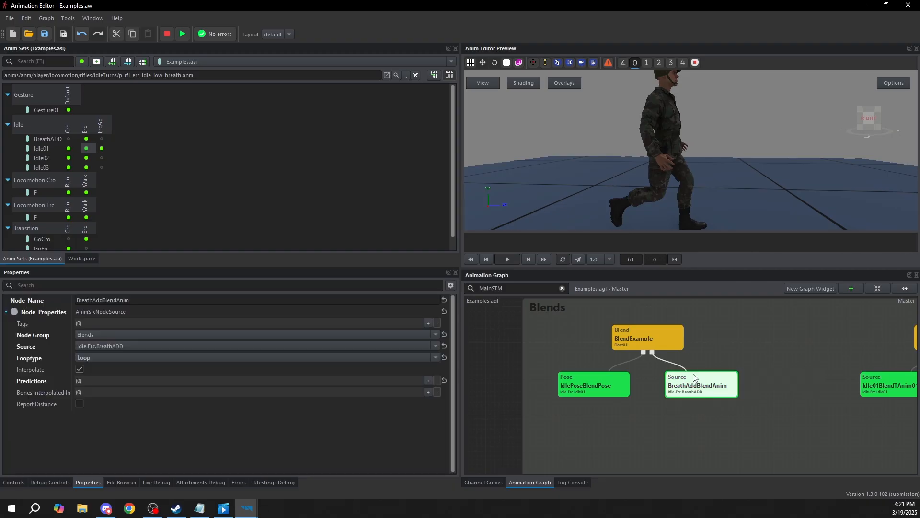
Set BlendExample's Optimization to Always eval left, simulate the node and inspect its Float01 blend weight in the graph
click(653, 340)
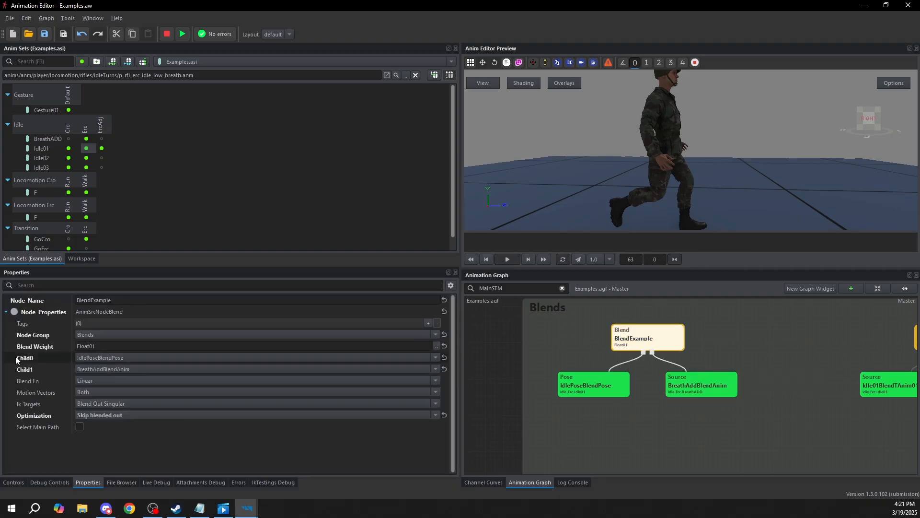
click(111, 415)
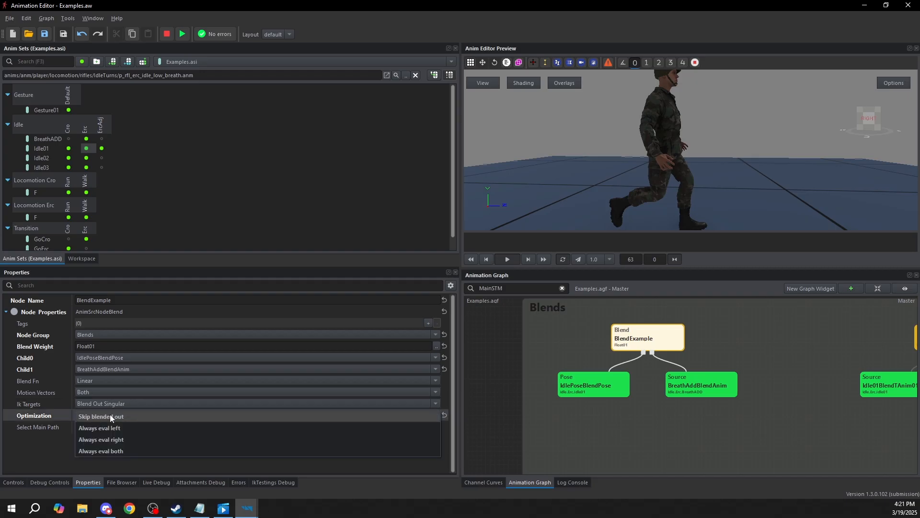
click(107, 428)
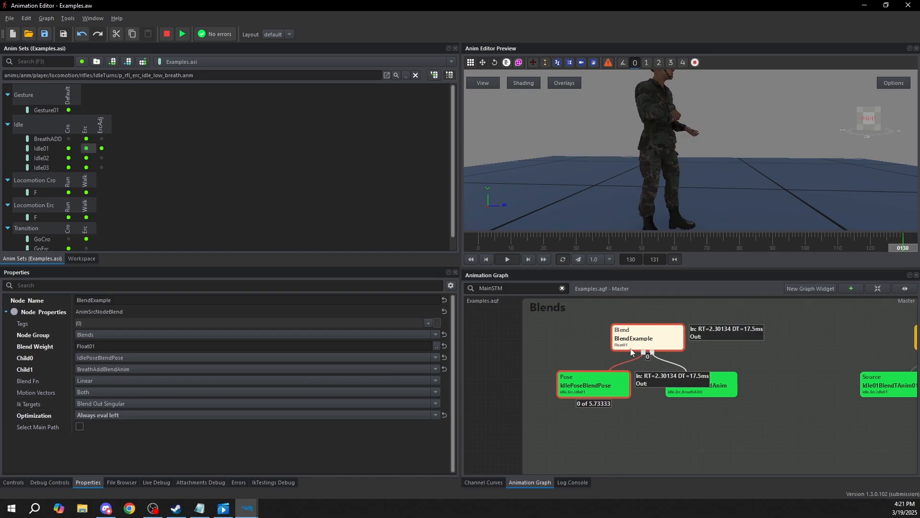
click(80, 346)
drag(81, 346, 48, 345)
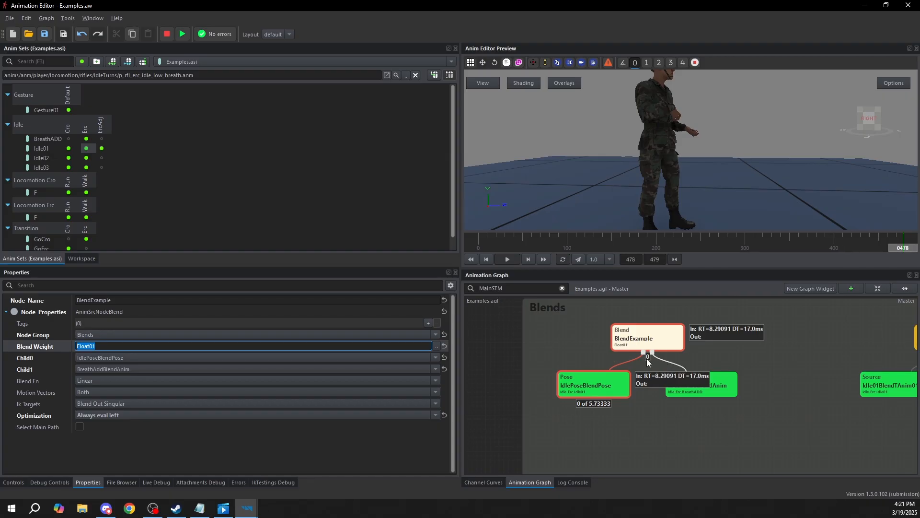
scroll(649, 355, up, 5)
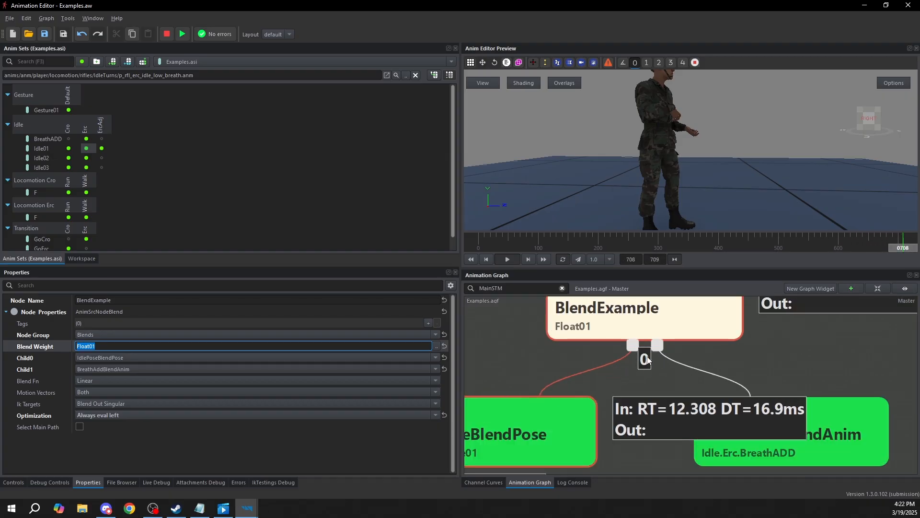
scroll(649, 353, down, 6)
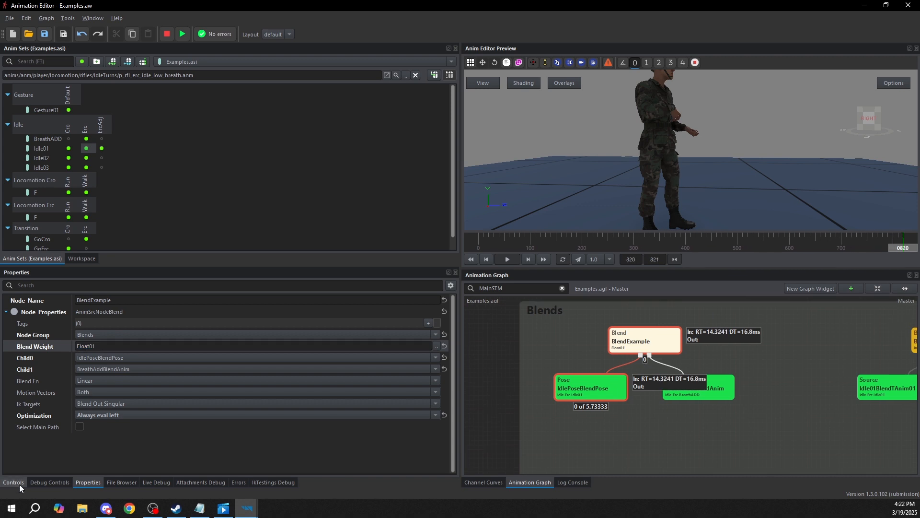
Raise Float01 to about 0.43 during the simulation, inspect BreathAddBlendAnim, and set Float01 to about 0.395
click(17, 483)
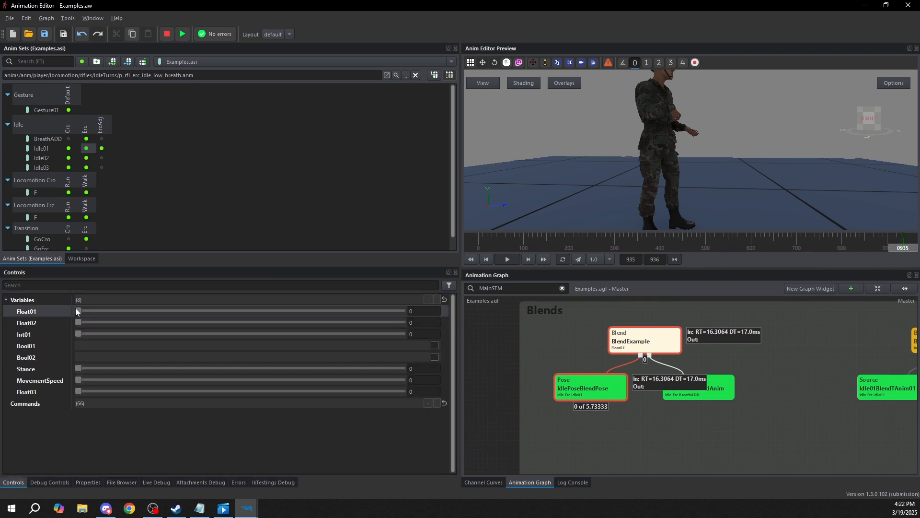
drag(78, 308, 222, 311)
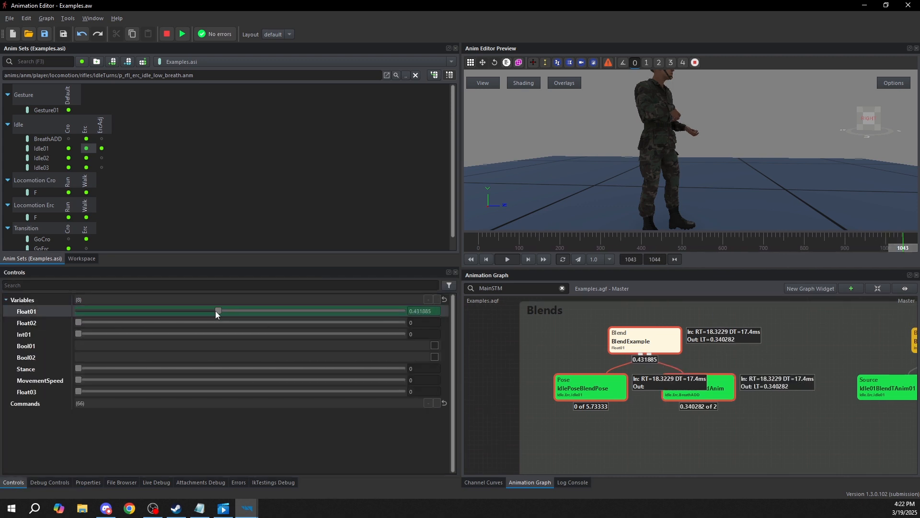
scroll(726, 395, up, 4)
click(721, 385)
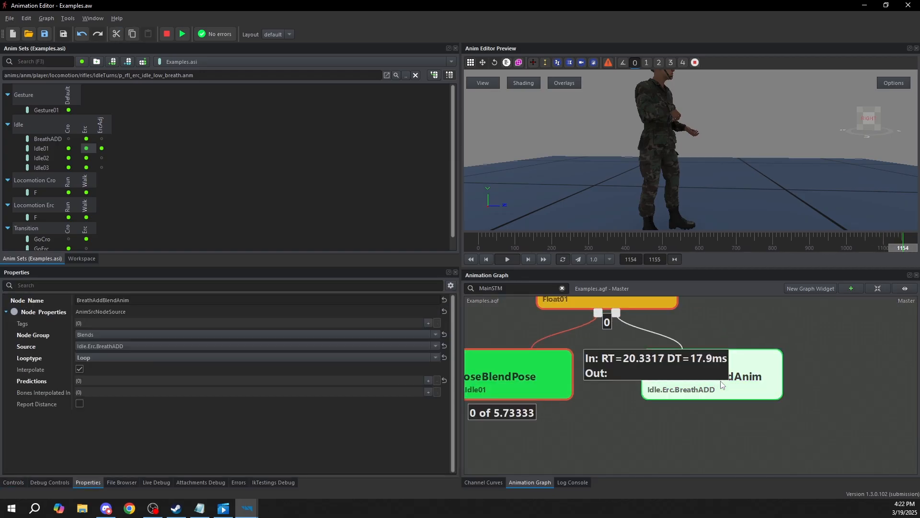
scroll(721, 384, down, 2)
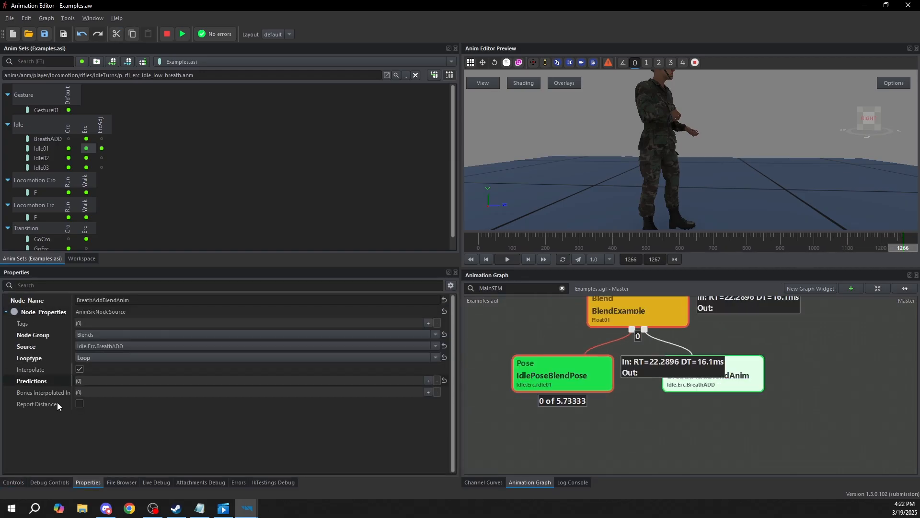
click(20, 482)
drag(78, 310, 206, 326)
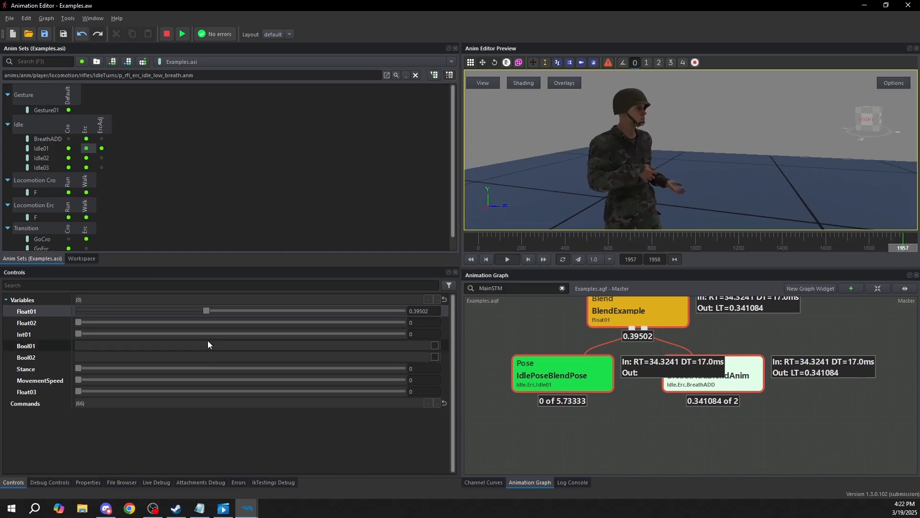
Raise Float01 to 1 to preview the full blend, return it to 0, and stop the simulation
drag(206, 311, 439, 312)
scroll(618, 180, up, 3)
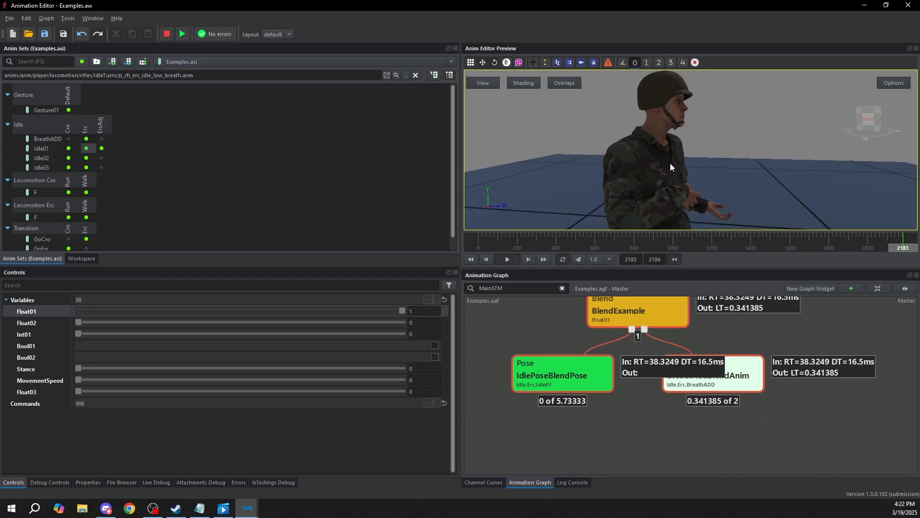
drag(400, 310, 54, 298)
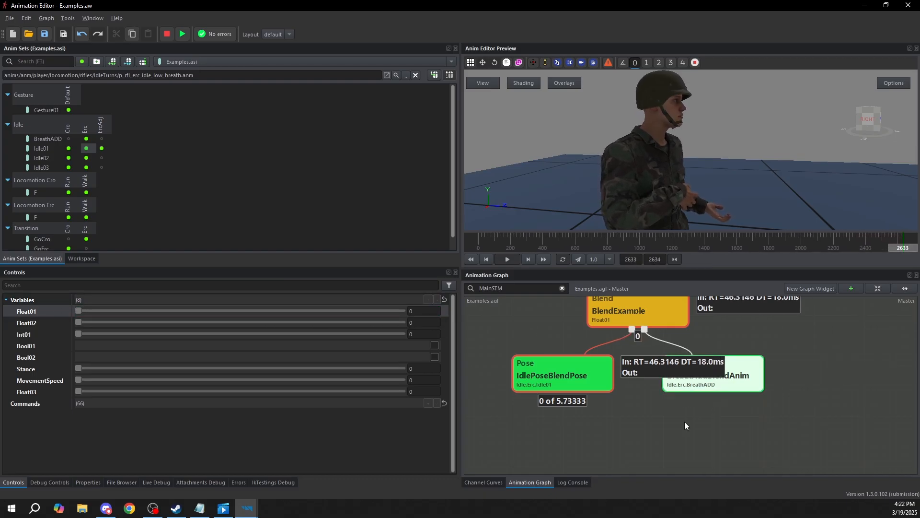
key(shift+F5)
Set BlendExample's Optimization to Skip blended out
click(640, 310)
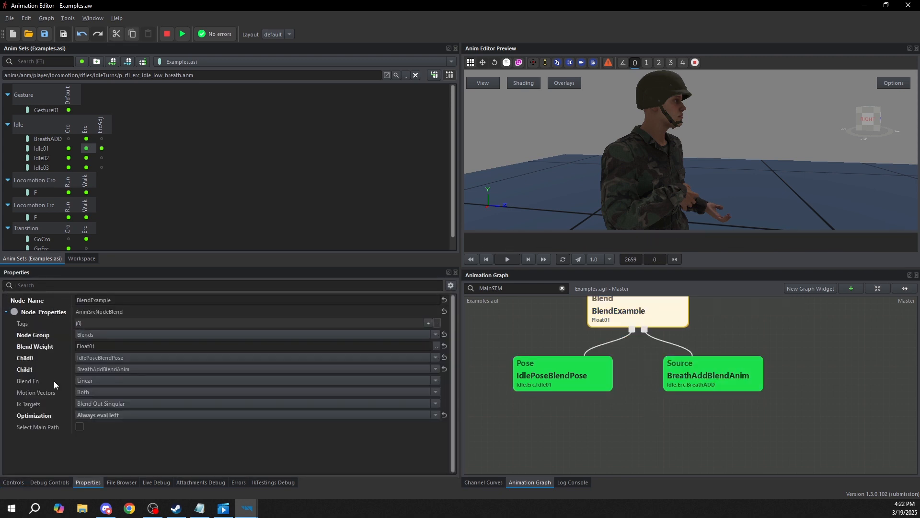
click(42, 416)
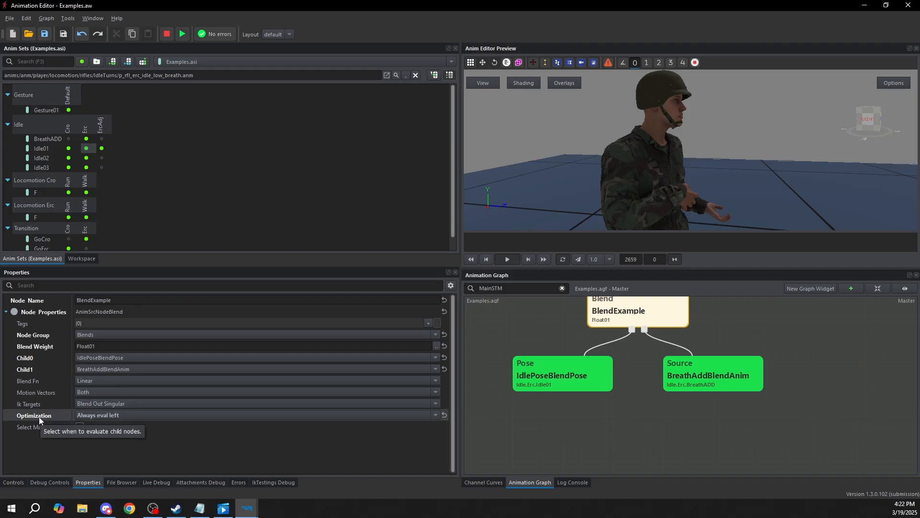
click(100, 414)
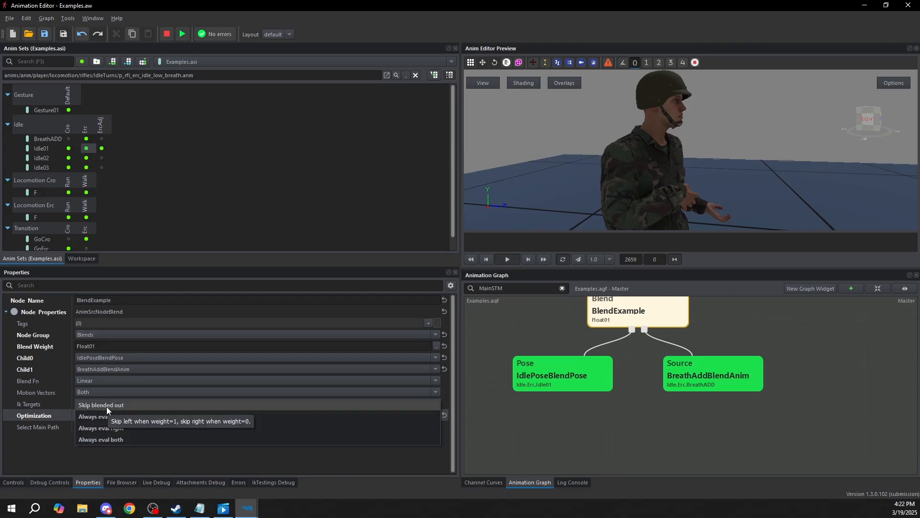
click(106, 406)
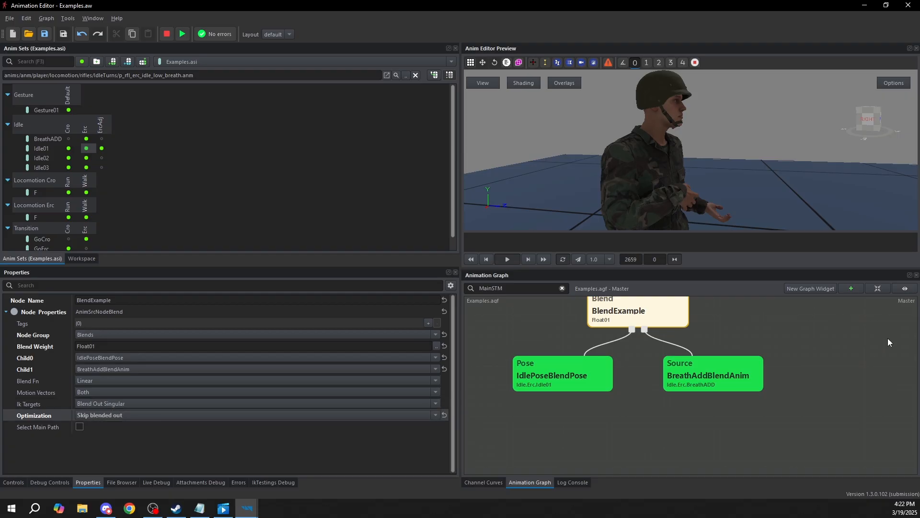
Simulate BlendExample, raise Float01 to 1, and check which of its two child nodes is evaluated
middle_drag(656, 336, 653, 350)
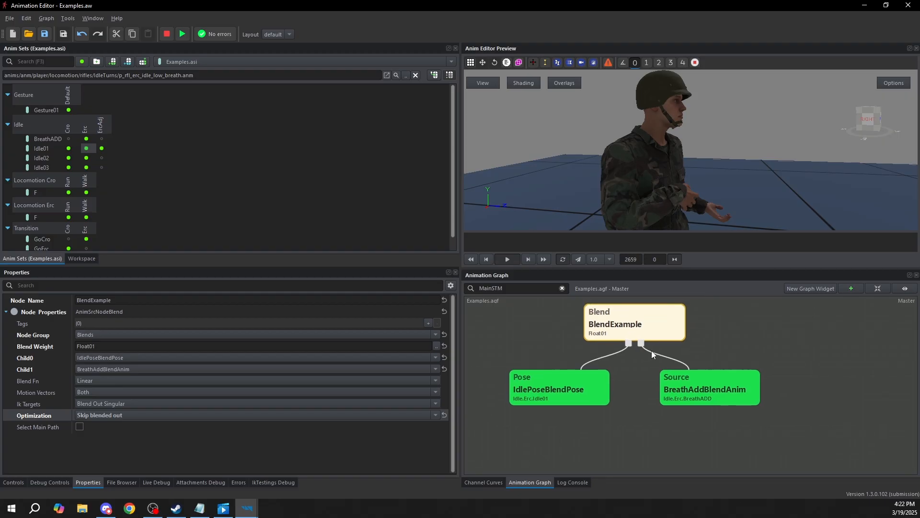
click(584, 397)
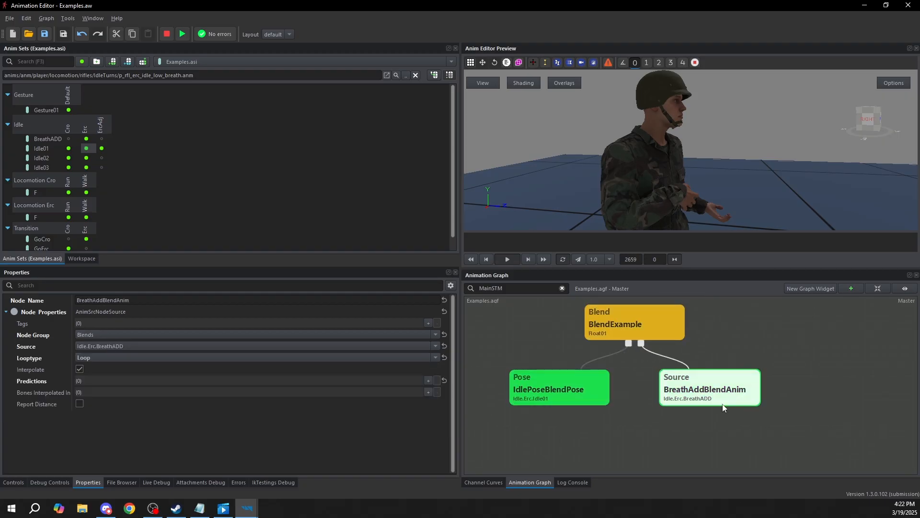
click(610, 313)
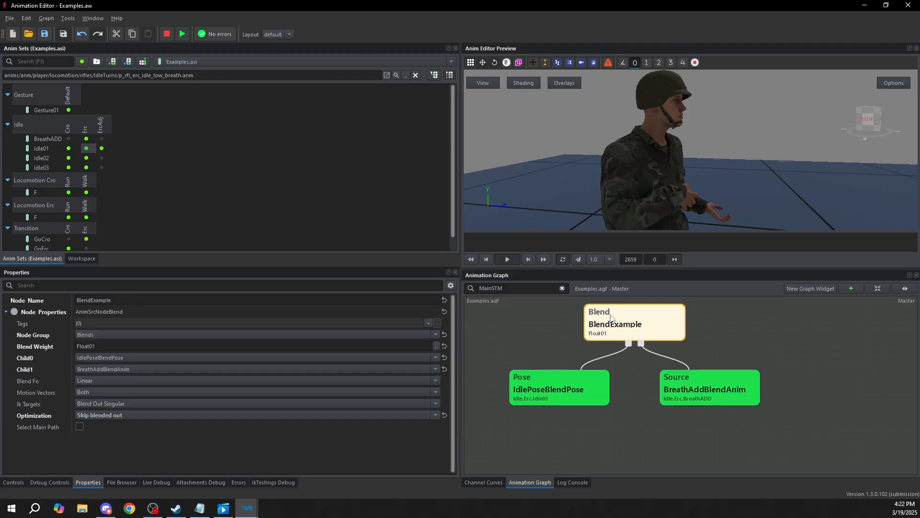
key(F5)
click(731, 396)
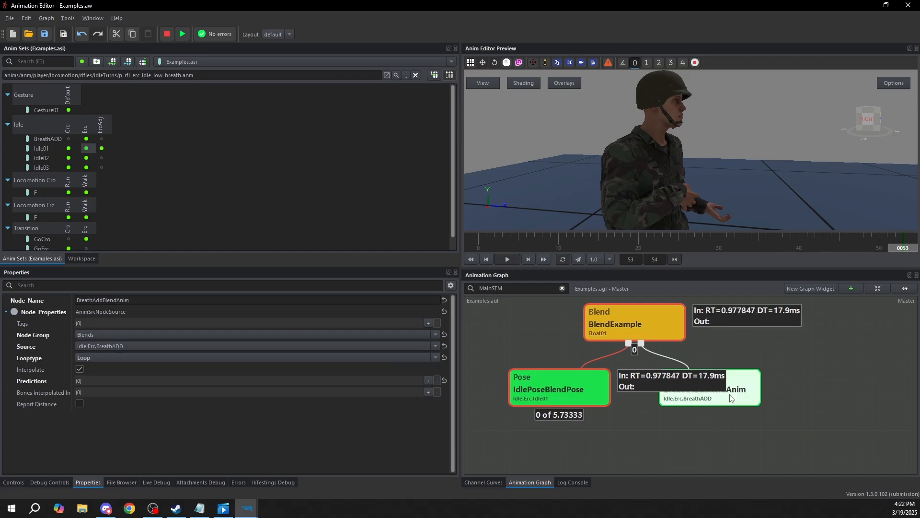
click(14, 482)
drag(77, 311, 558, 294)
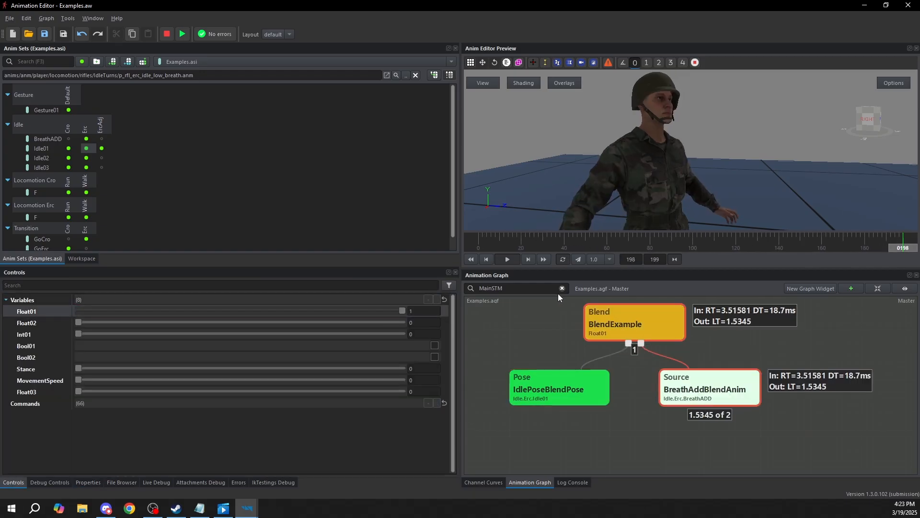
click(574, 380)
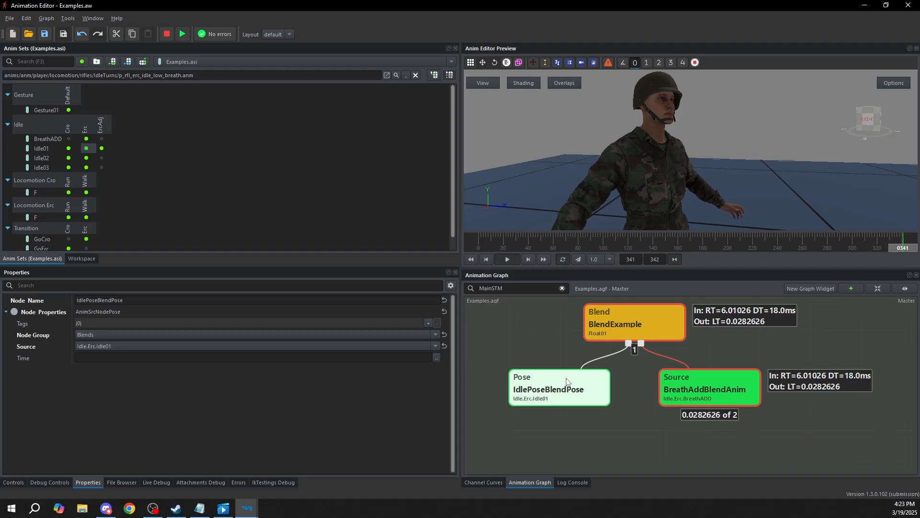
click(13, 482)
Change BlendExample's Optimization to Always eval left while the simulation is running
click(646, 325)
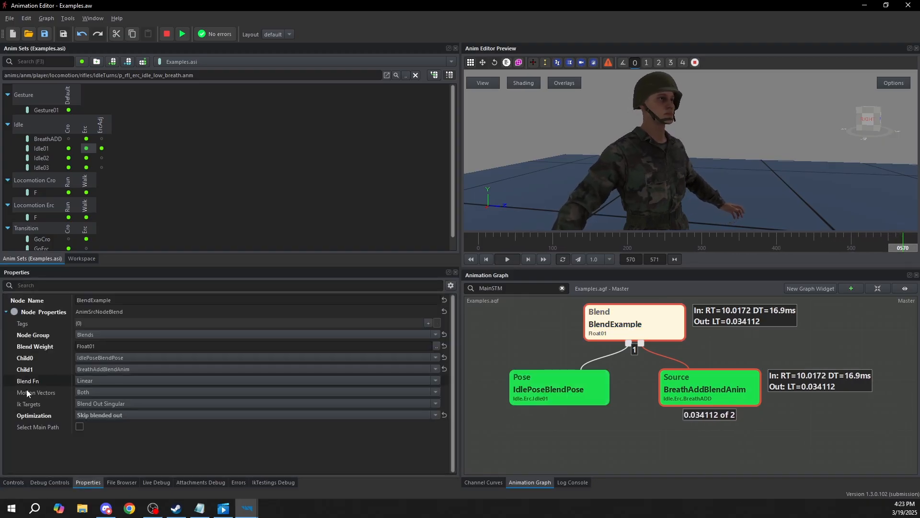
click(111, 416)
click(127, 428)
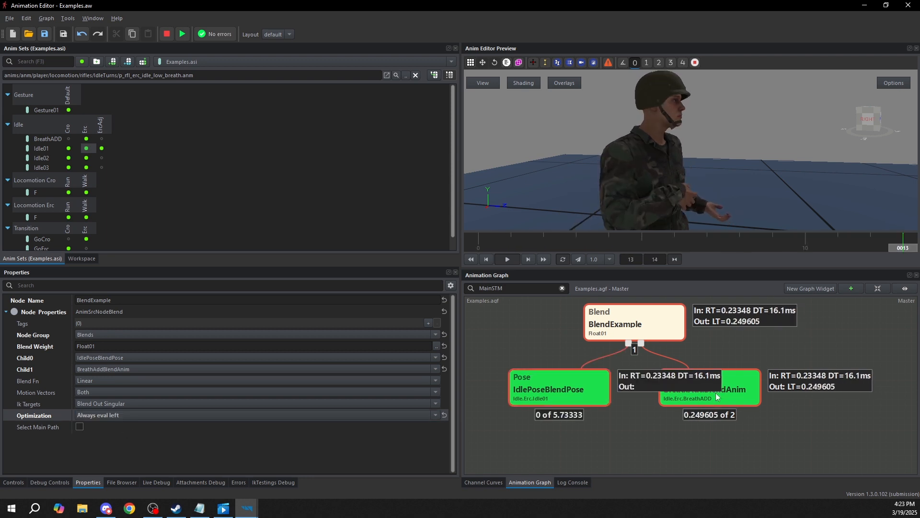
Simulate BlendExample with its new optimization and raise Float01 to 1 to compare the evaluation of both children
click(580, 396)
click(643, 328)
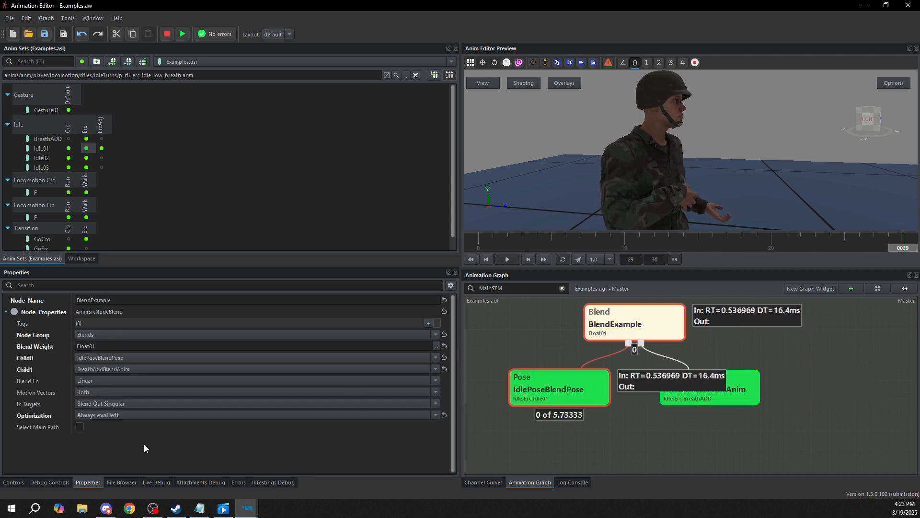
click(13, 482)
drag(79, 308, 422, 310)
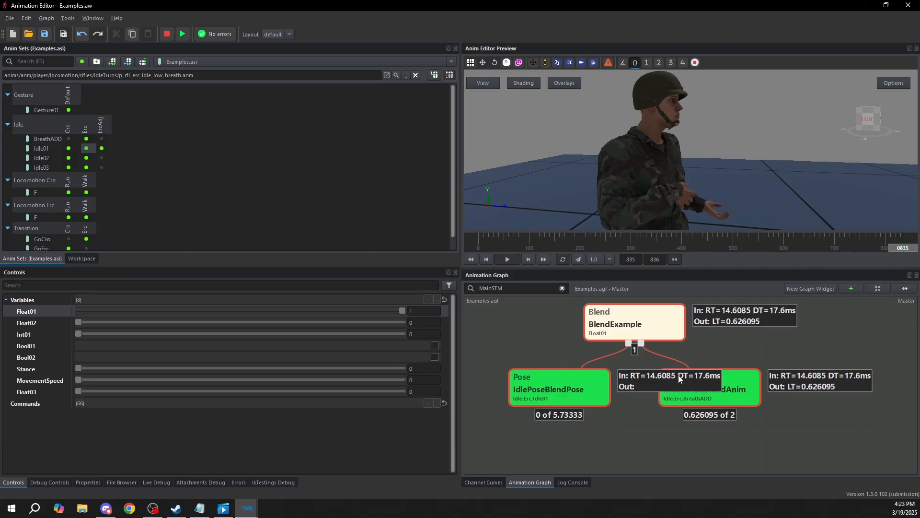
Change BlendExample's Optimization to Always eval both
click(620, 331)
click(143, 415)
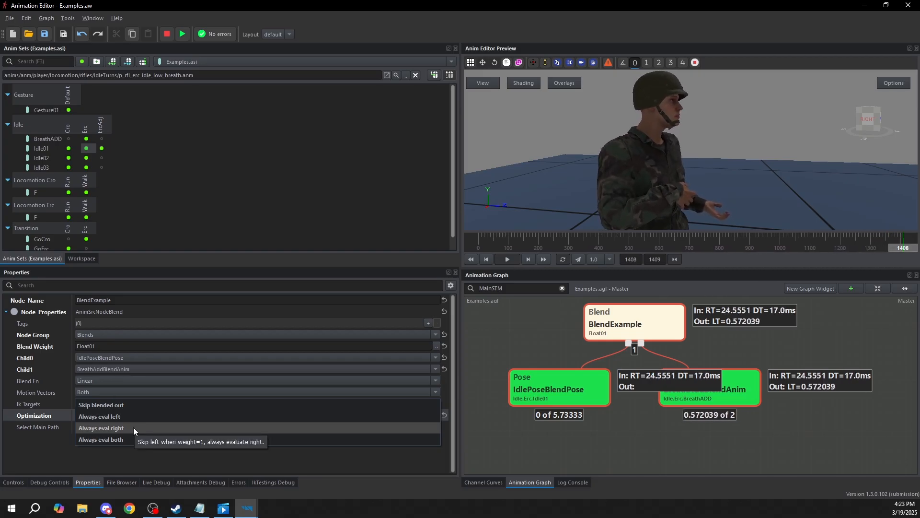
click(105, 438)
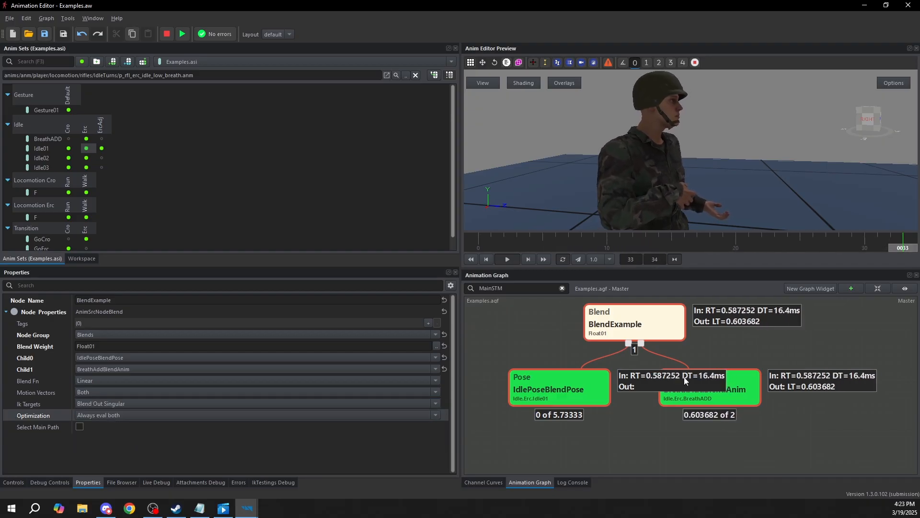
Lower Float01 to 0 during the simulation and check whether BreathAddBlendAnim is still evaluated
click(14, 484)
drag(404, 310, 78, 310)
click(736, 388)
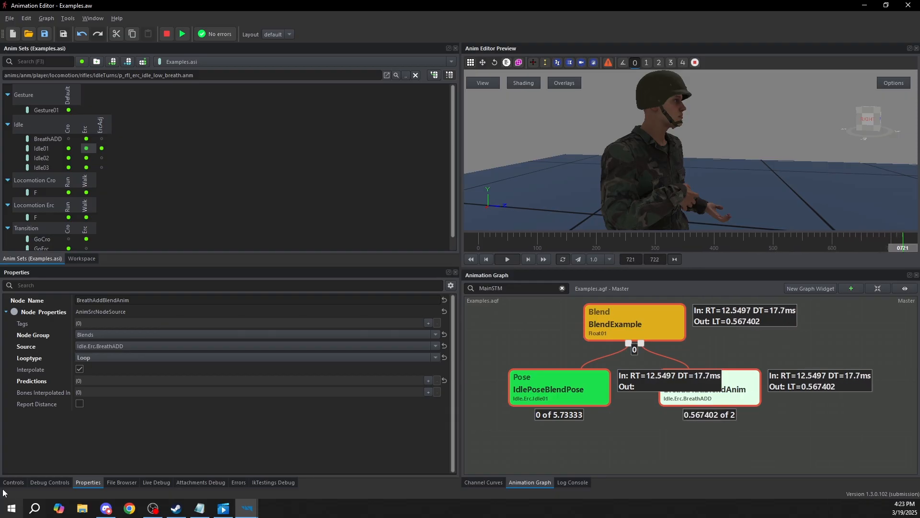
Switch BlendExample's Optimization back to Always eval left
click(609, 321)
click(117, 414)
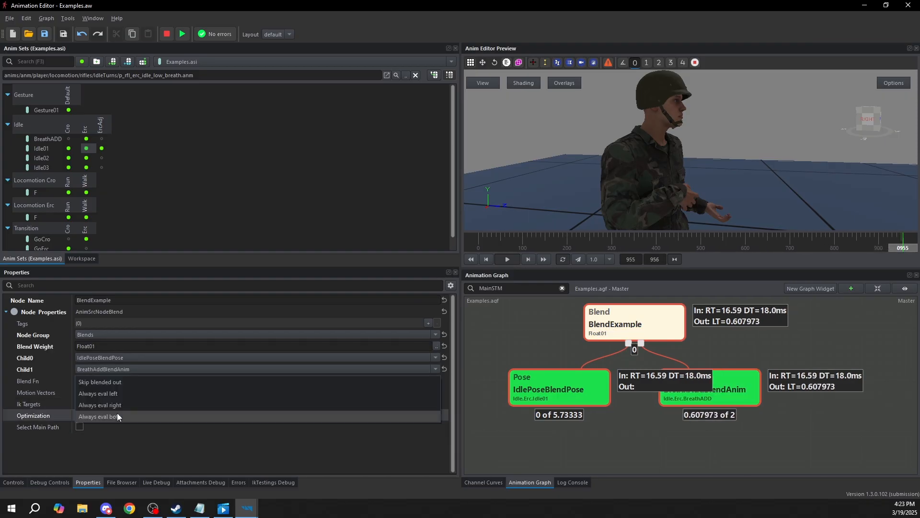
click(117, 394)
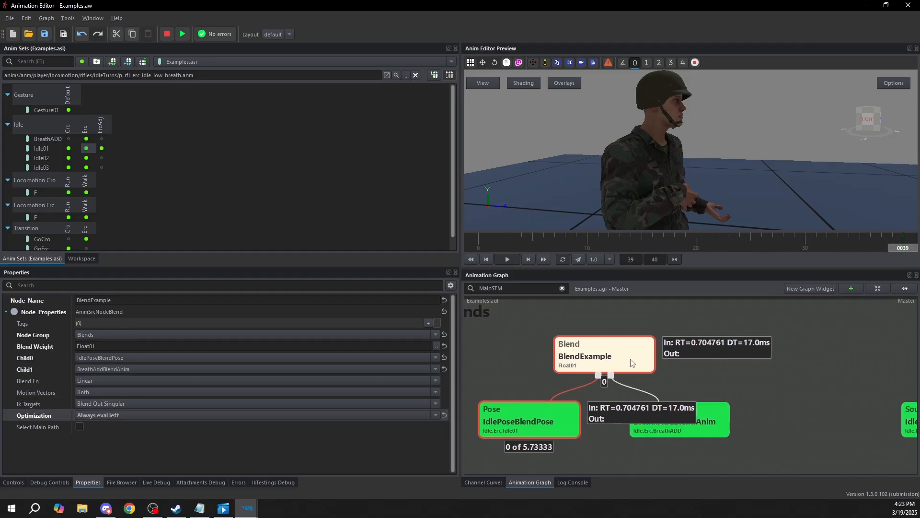
Raise Float01 slightly to about 0.027 while simulating BlendExample and check which child nodes are evaluated
click(14, 483)
mouse_move(78, 312)
mouse_down()
mouse_move(346, 311)
mouse_move(87, 311)
mouse_up()
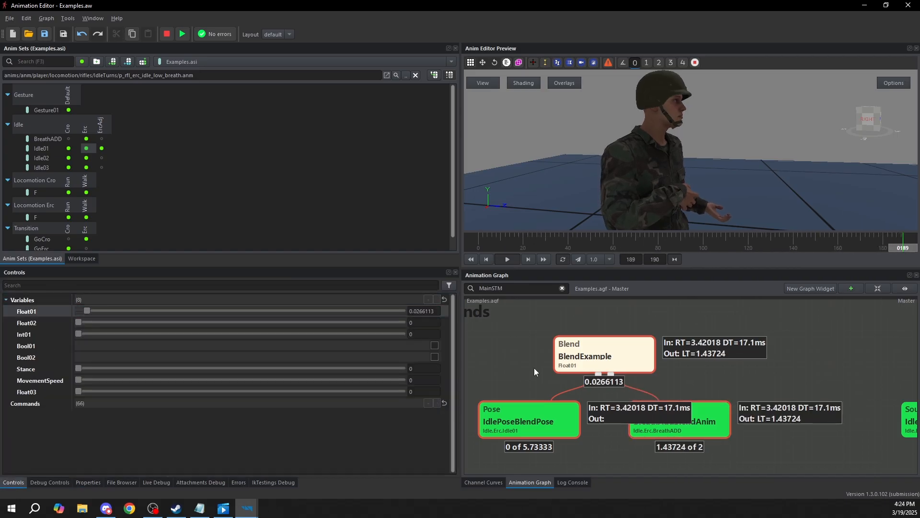
click(515, 359)
Change BlendExample's Blend Weight expression to Float02
click(620, 342)
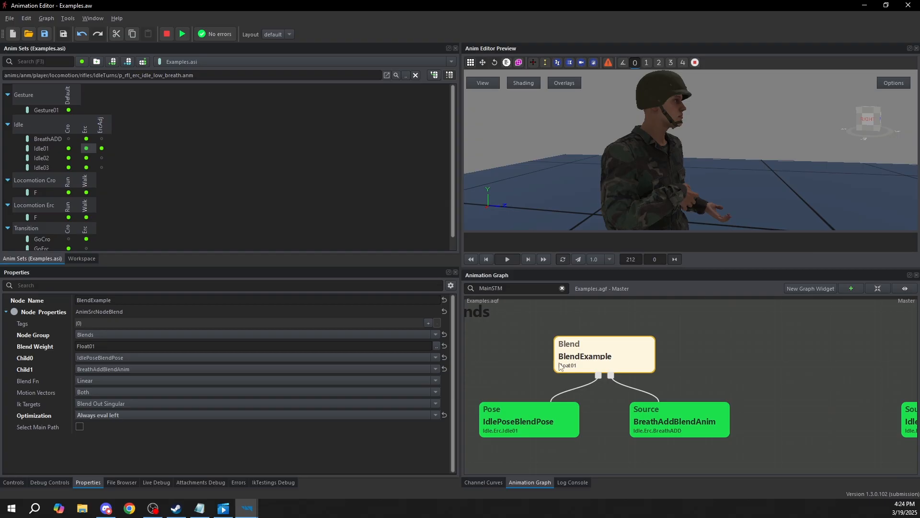
click(30, 350)
click(645, 420)
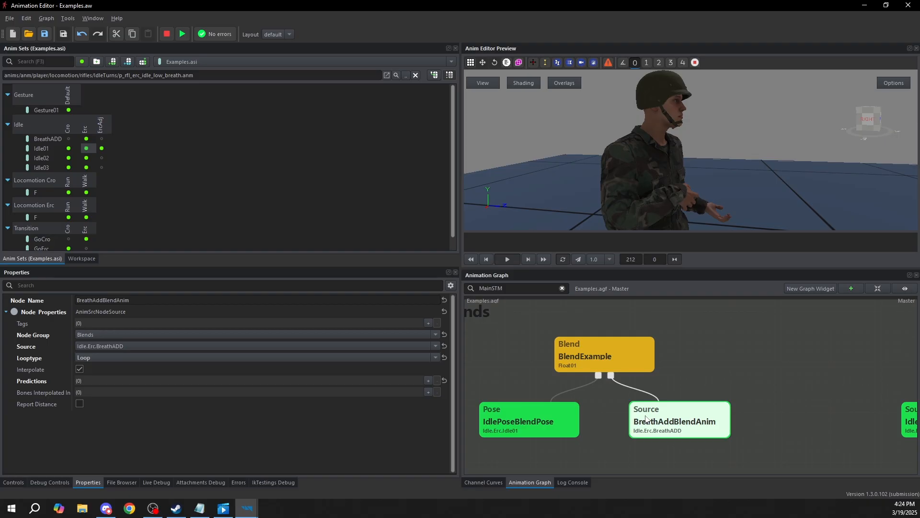
click(603, 347)
click(433, 346)
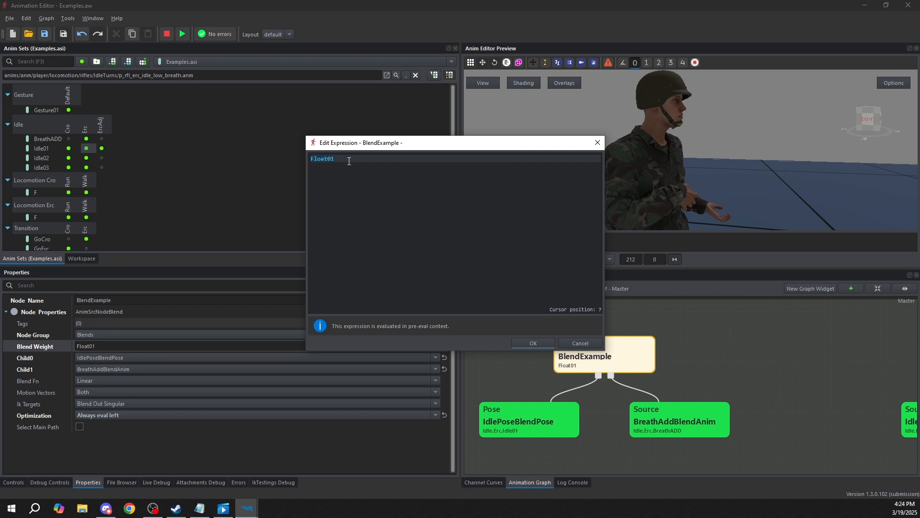
key(BackSpace)
text(2)
click(372, 166)
click(533, 344)
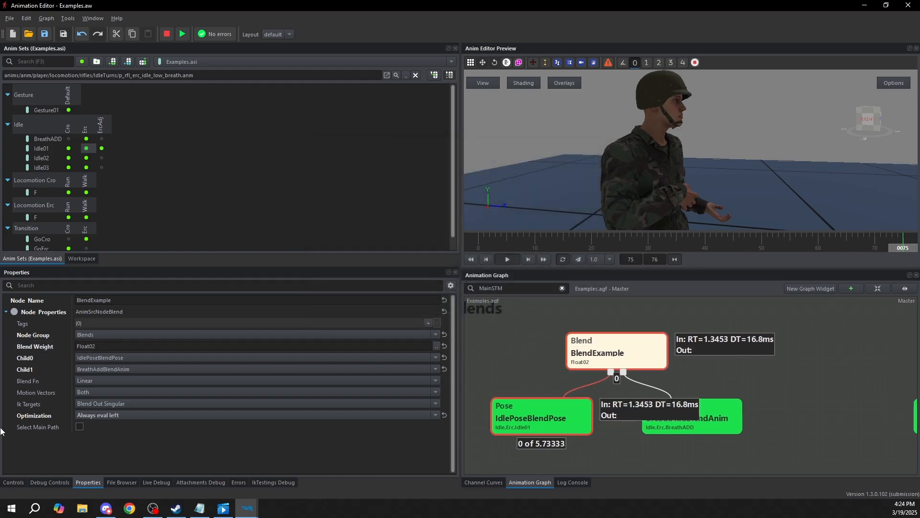
Simulate BlendExample with Float02 raised to about 0.74 and up to 5, and examine how the over-range weight affects the character's pose
click(13, 482)
drag(77, 322, 125, 324)
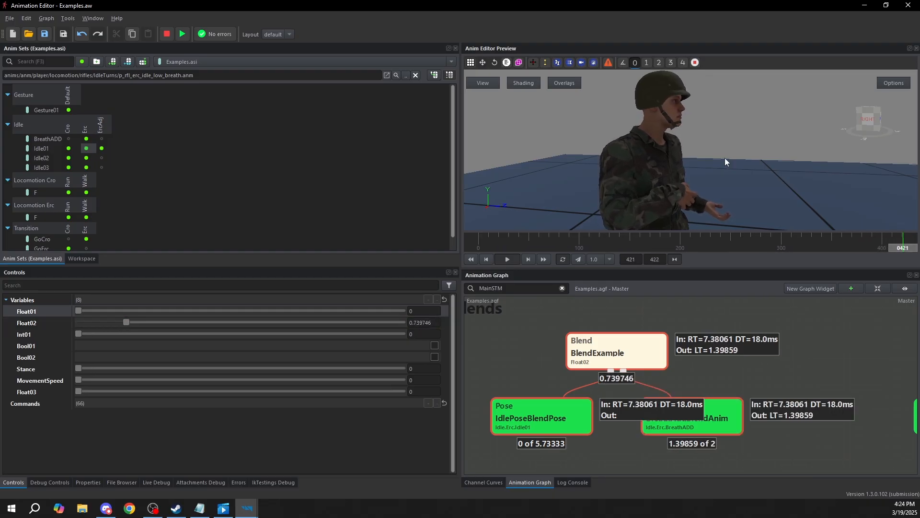
drag(125, 323, 467, 318)
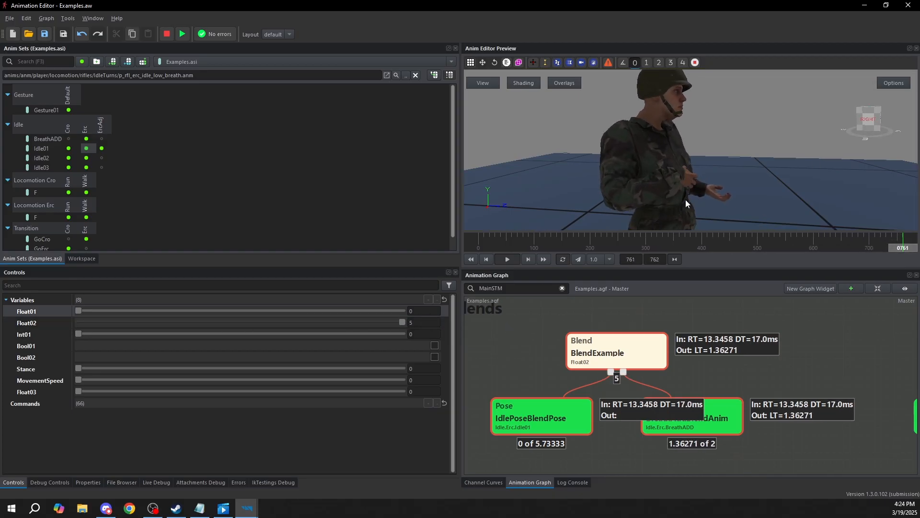
middle_drag(686, 182, 643, 186)
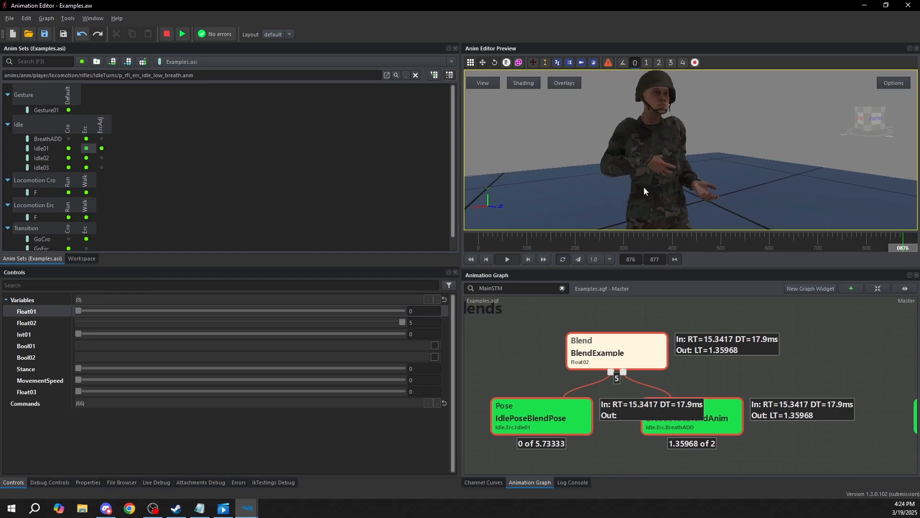
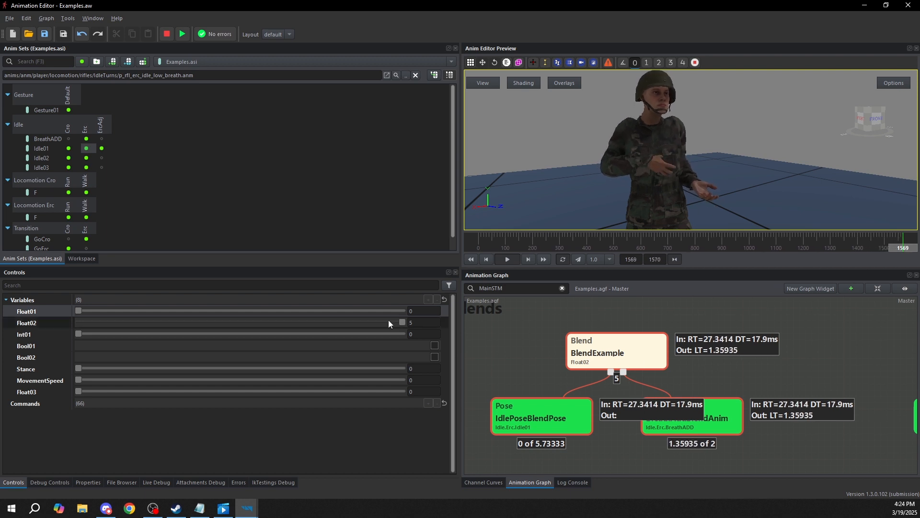
Reset Float02 to 0 and stop the BlendExample simulation
drag(401, 320, 6, 320)
middle_drag(625, 339, 550, 327)
click(622, 310)
key(F5)
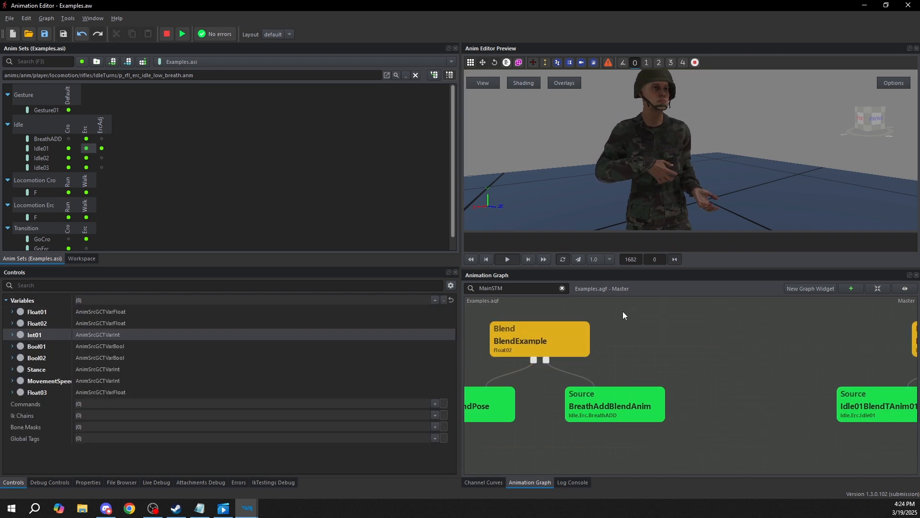
Examine the Blend T 25251 node and its two source children, Idle01BlendTAnim01 and Idle02BlendTAnim01
middle_drag(676, 344, 527, 338)
middle_drag(771, 362, 667, 348)
click(703, 319)
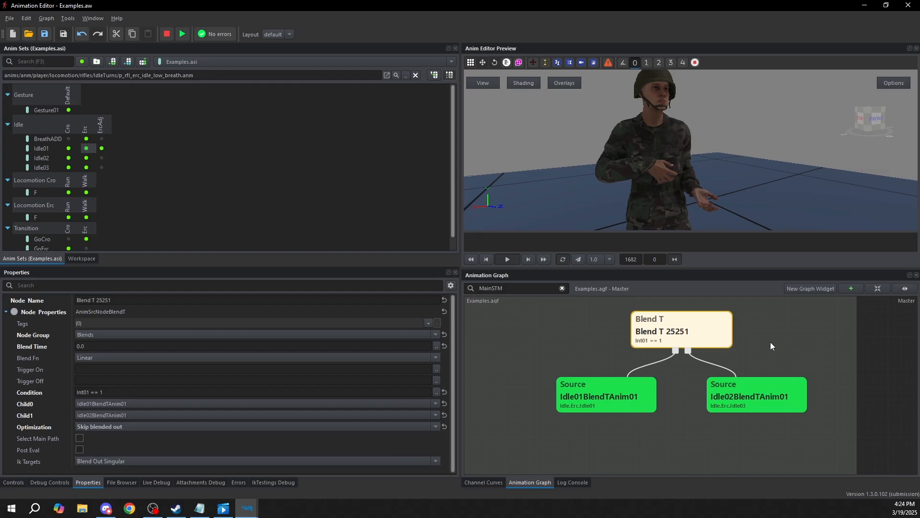
click(607, 407)
click(783, 382)
click(617, 401)
click(749, 387)
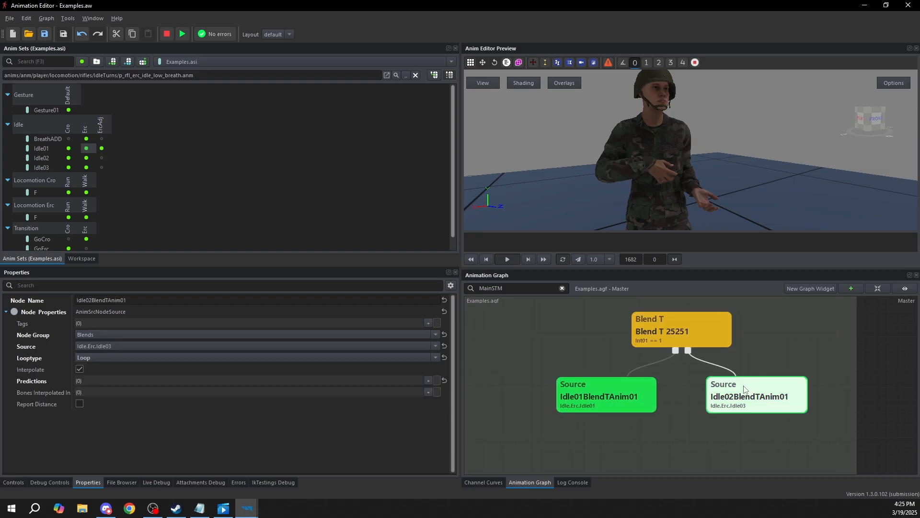
click(671, 329)
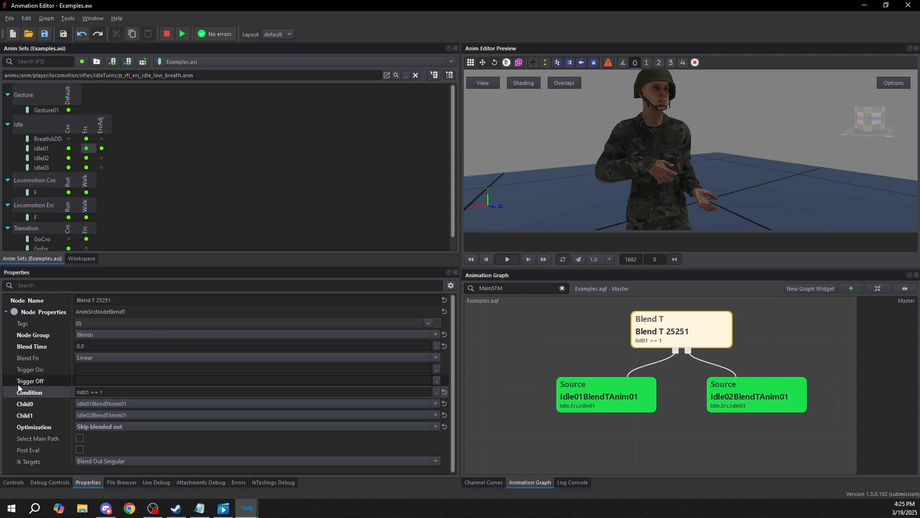
Review Blend T 25251's trigger and Blend Time properties in relation to its two source nodes
middle_drag(710, 328, 724, 344)
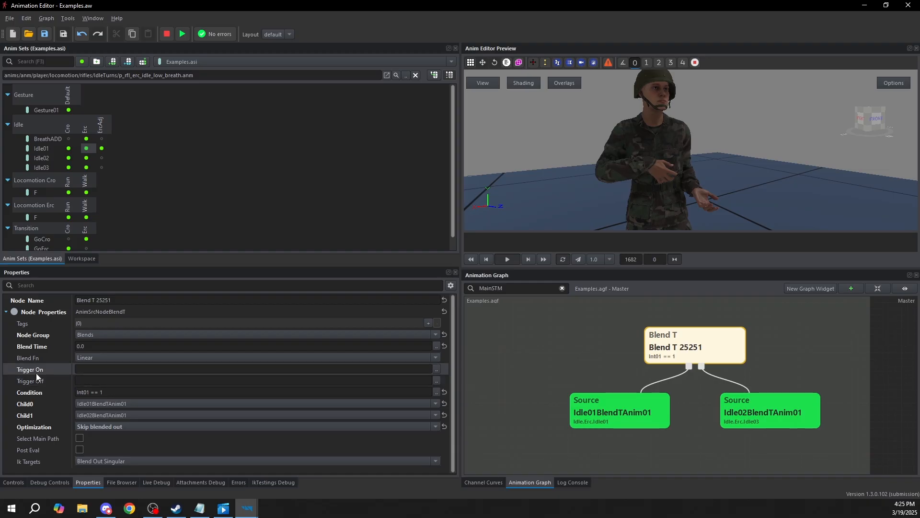
mouse_move(27, 384)
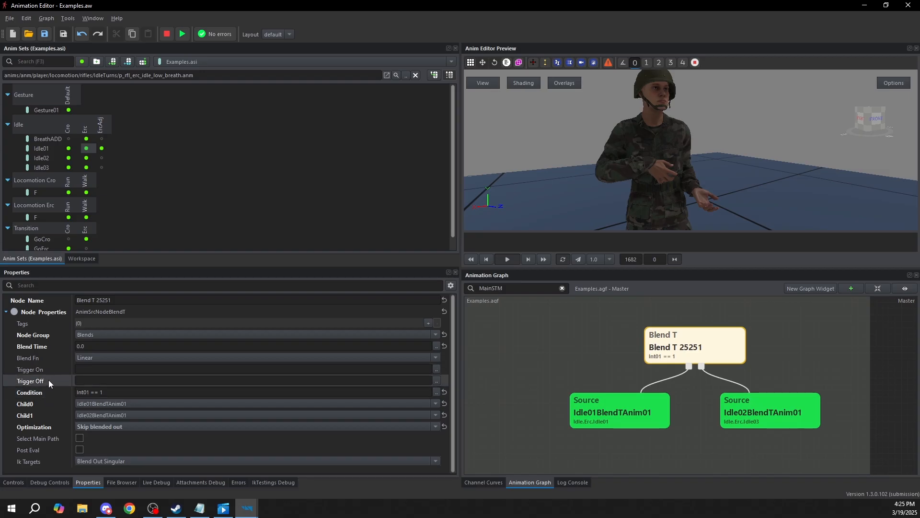
click(78, 346)
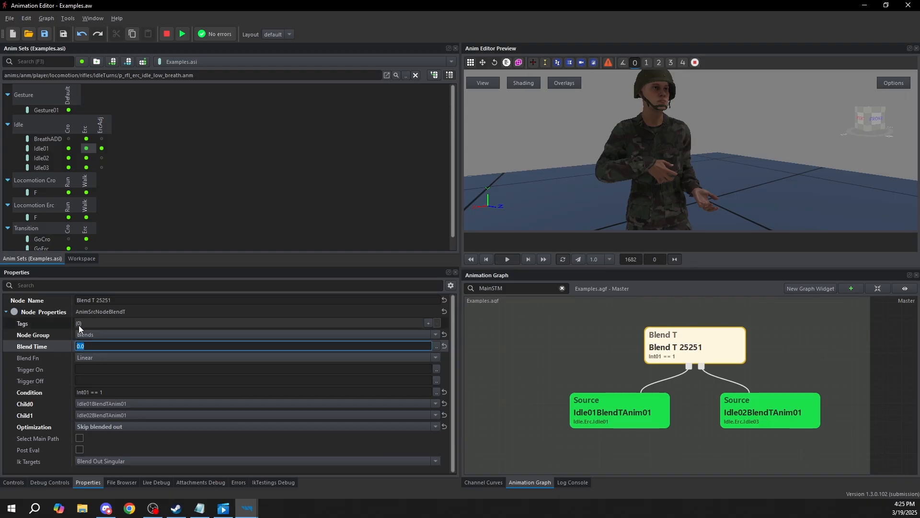
click(657, 414)
click(760, 408)
click(648, 411)
click(693, 348)
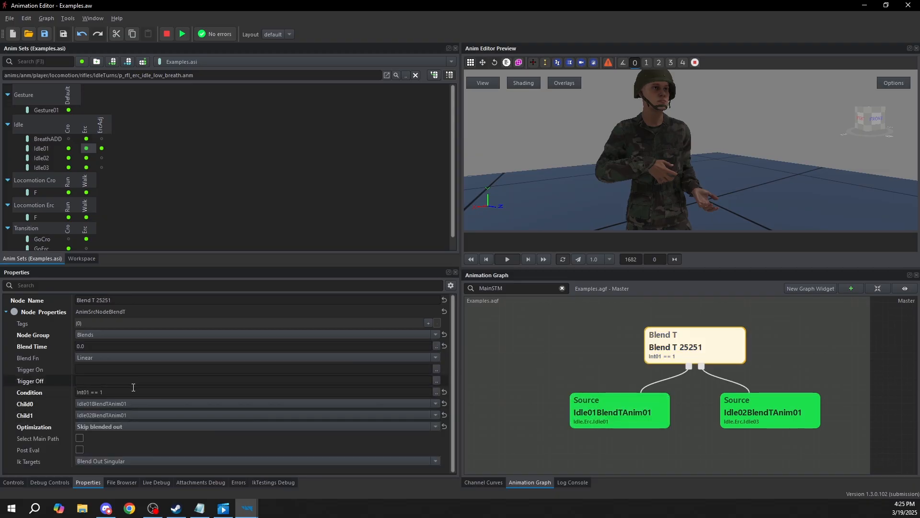
Inspect Blend T 25251's Condition expression in the expression editor and close it
drag(133, 392, 94, 389)
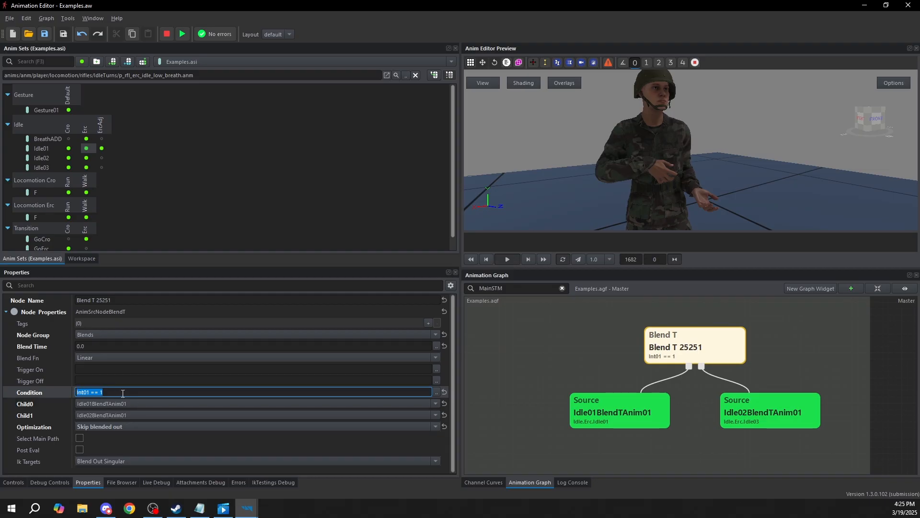
click(436, 392)
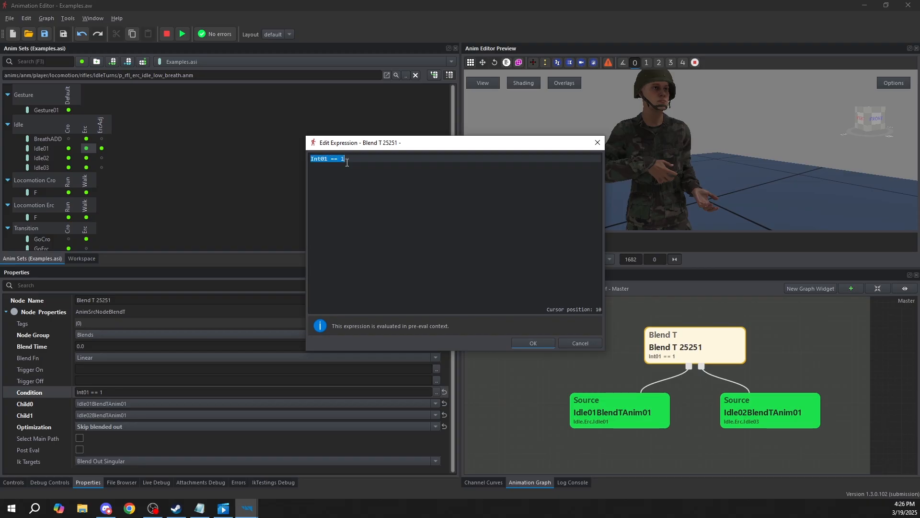
click(533, 343)
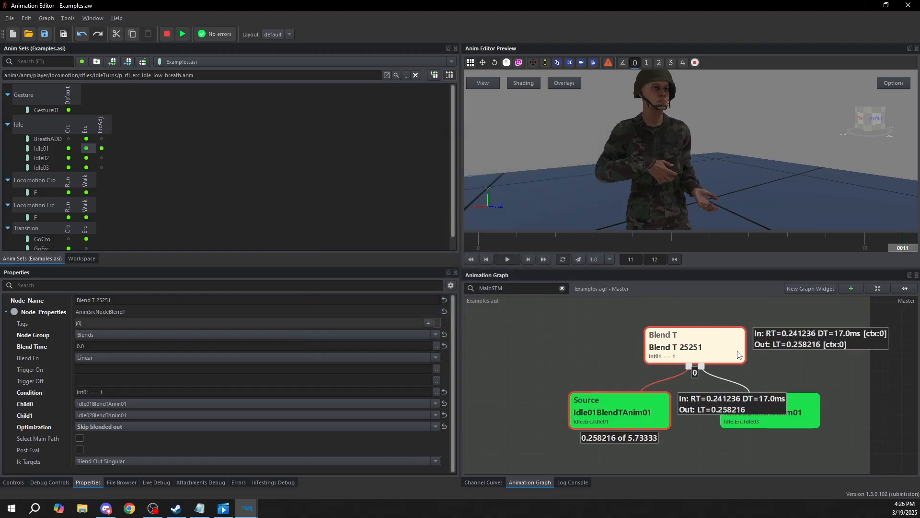
Set Int01 to 1 while simulating Blend T 25251 and examine the Idle02BlendTAnim01 branch and the character's pose
click(13, 482)
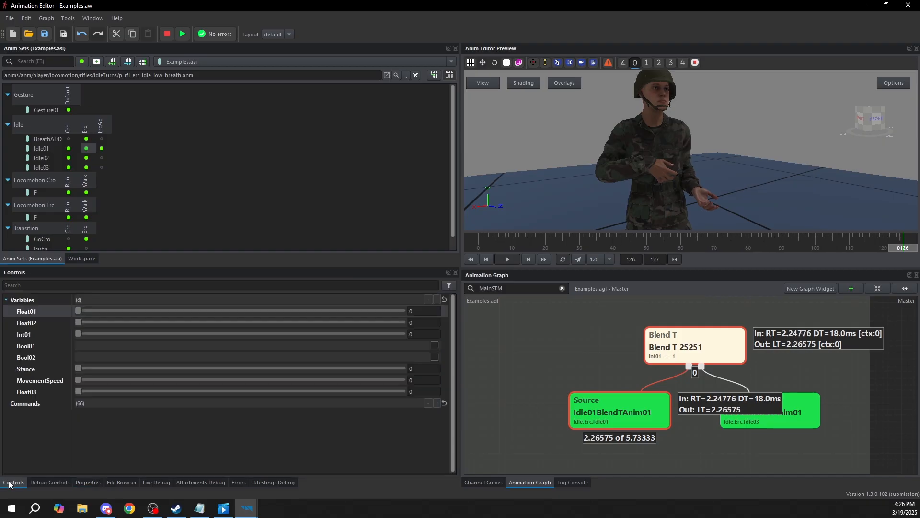
drag(78, 332, 178, 335)
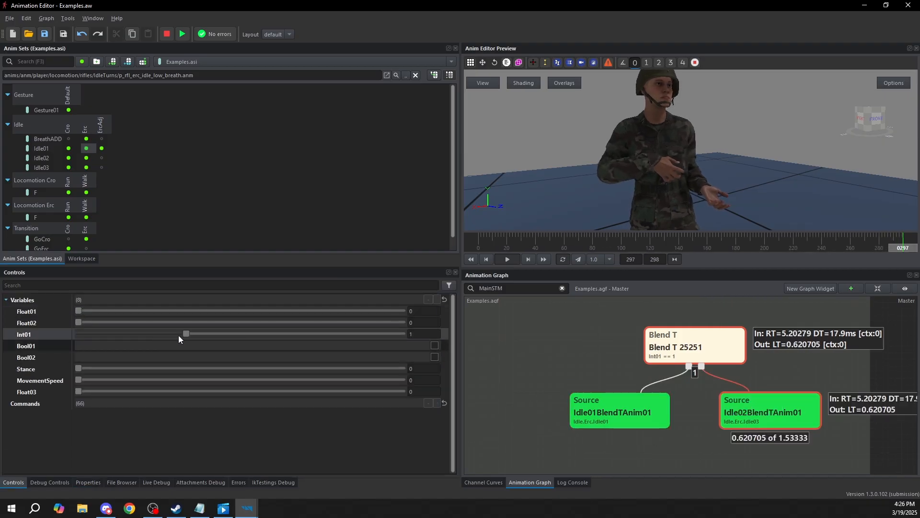
click(782, 422)
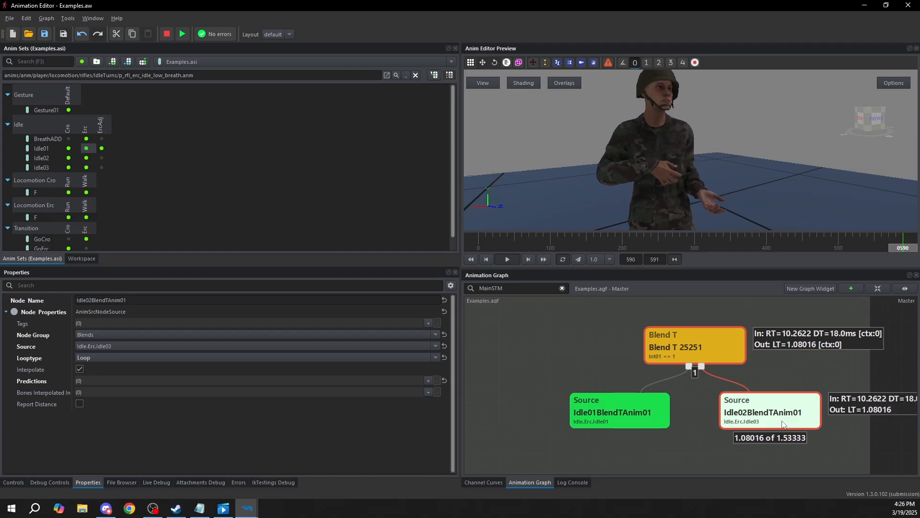
middle_drag(676, 172, 654, 126)
scroll(654, 138, down, 4)
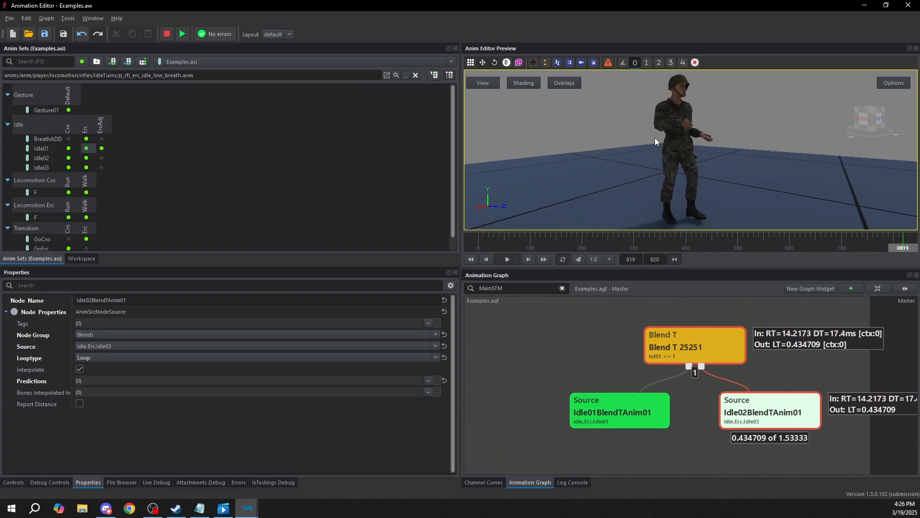
Review the Optimization options of Blend T 25251, keeping Skip blended out selected
click(692, 345)
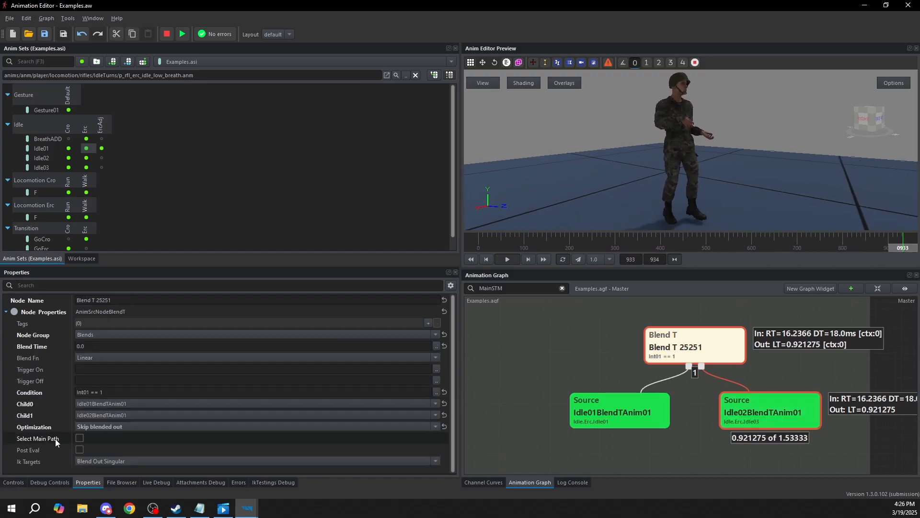
click(119, 426)
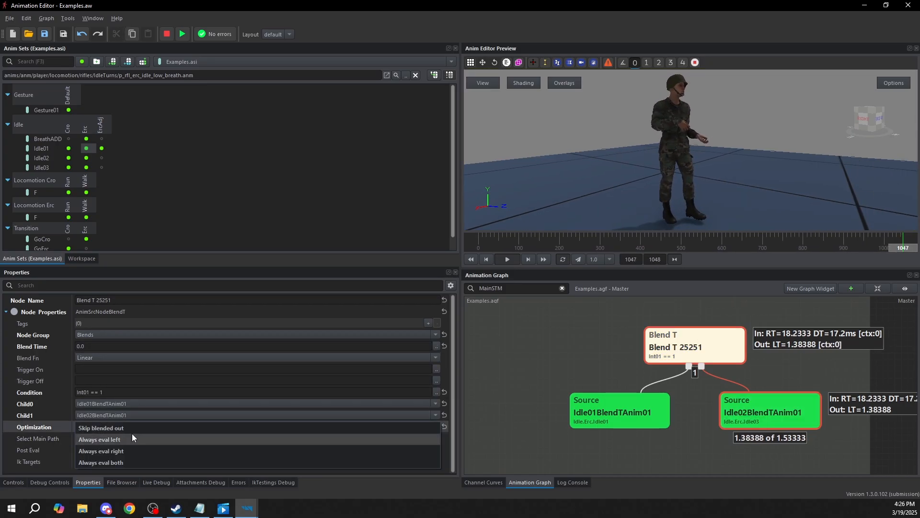
click(116, 428)
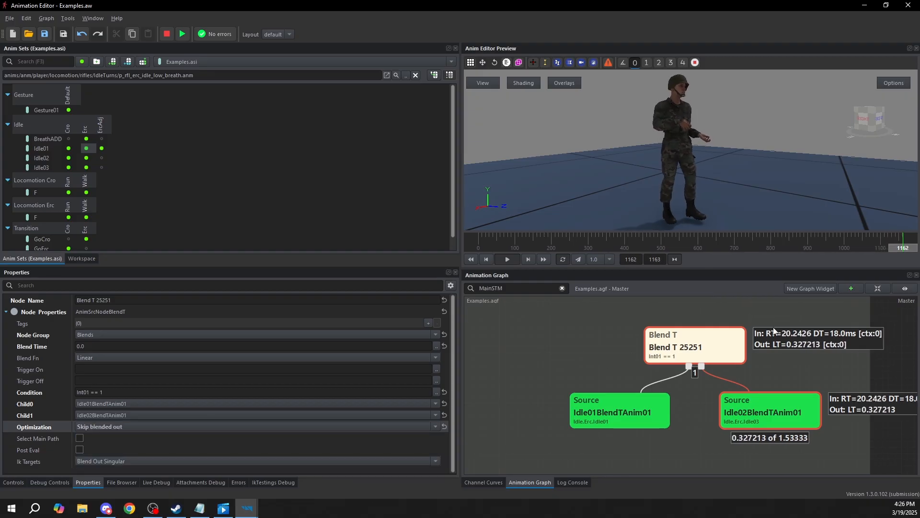
Switch Int01 between 1 and 0 during the Blend T 25251 simulation, ending at 0, and compare the evaluated branch and pose
click(14, 483)
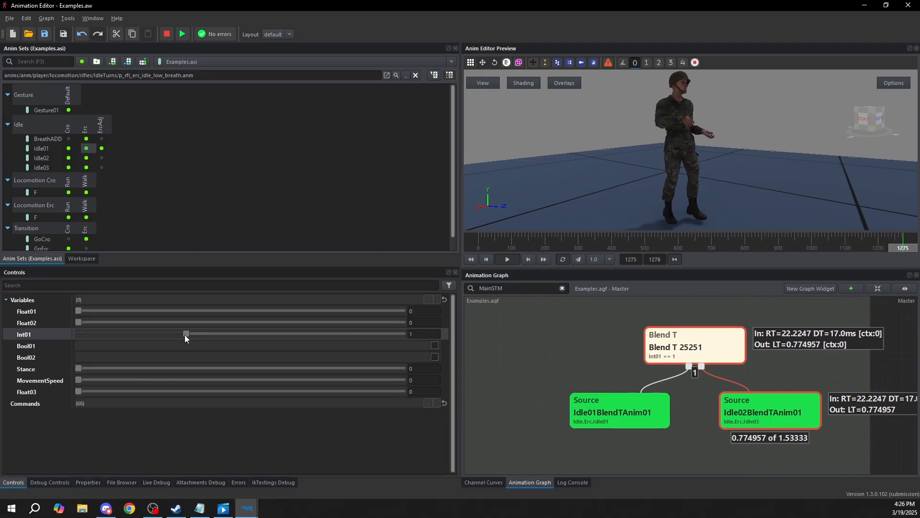
drag(187, 330, 164, 341)
click(688, 353)
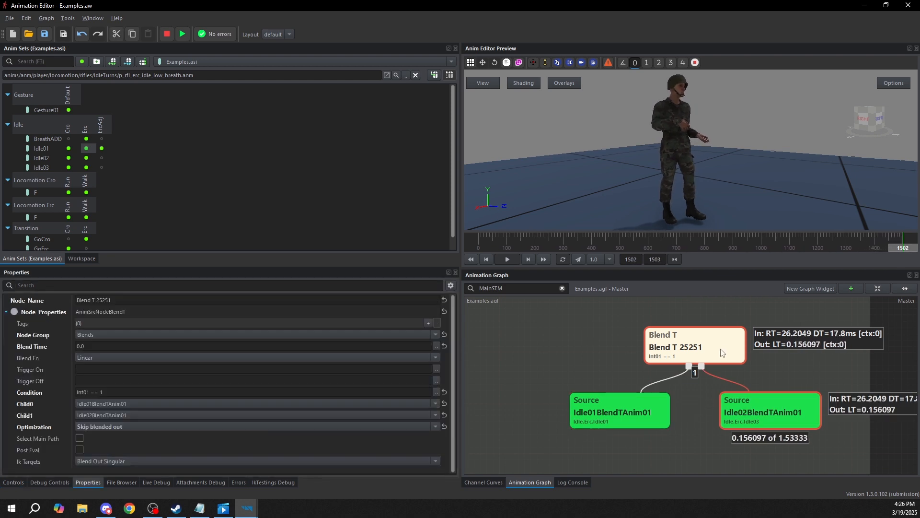
click(4, 483)
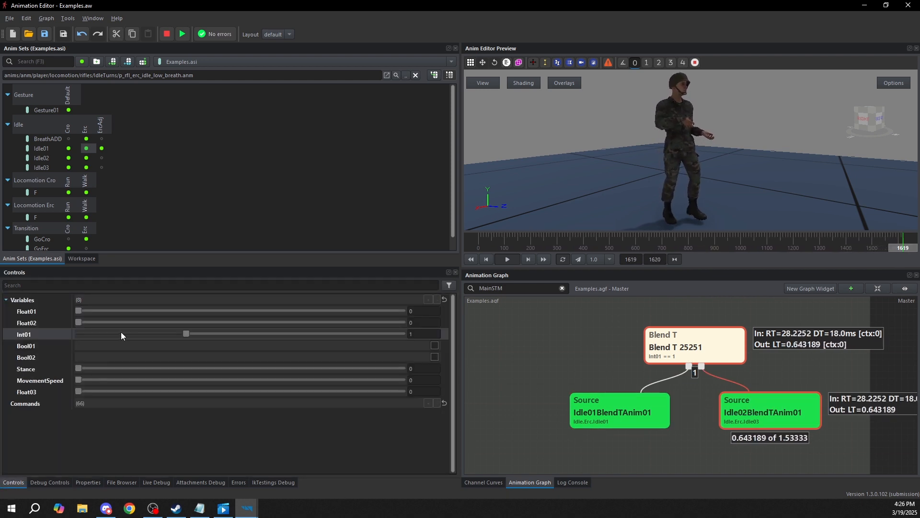
drag(186, 332, 134, 330)
click(134, 333)
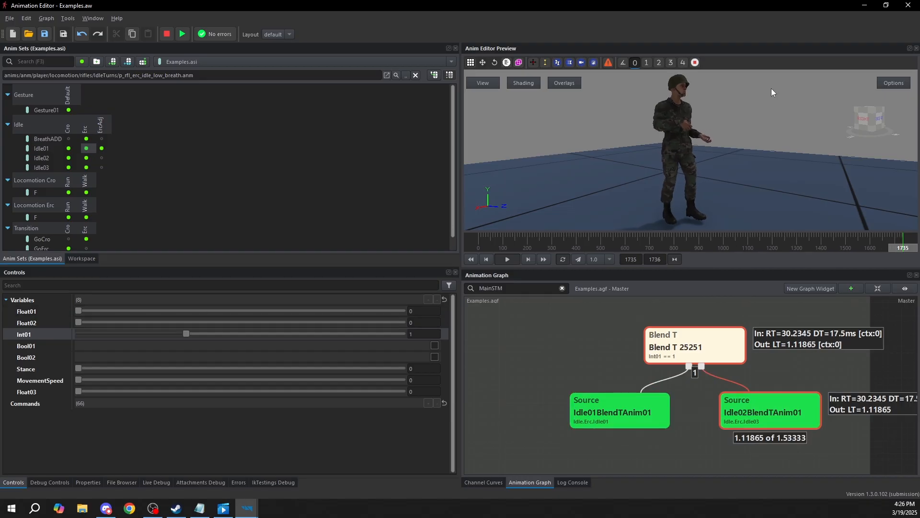
drag(185, 332, 220, 309)
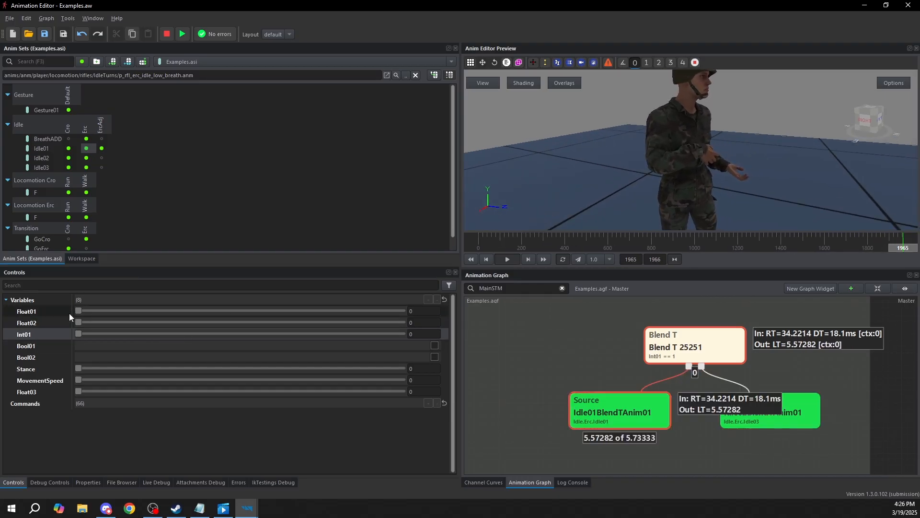
drag(178, 313, 84, 317)
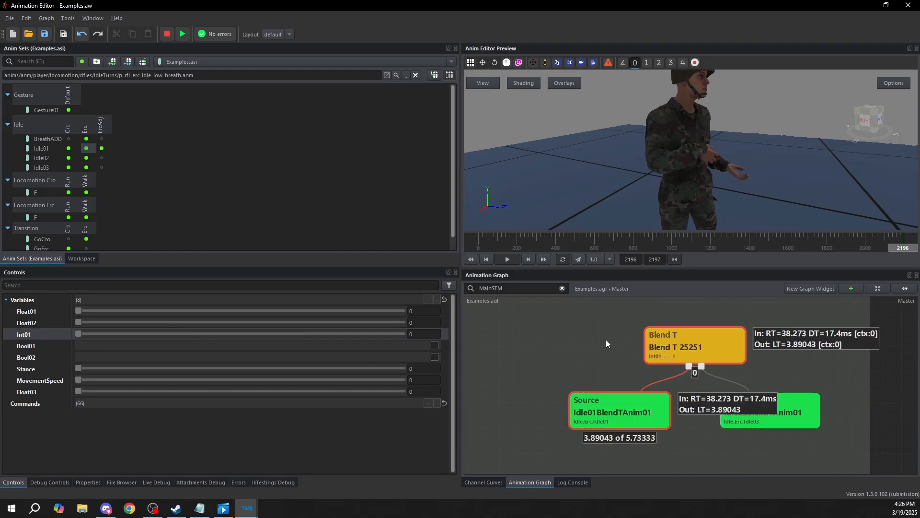
Set Blend T 25251's Blend Time to 0.3 and restart its simulation
click(713, 344)
click(95, 348)
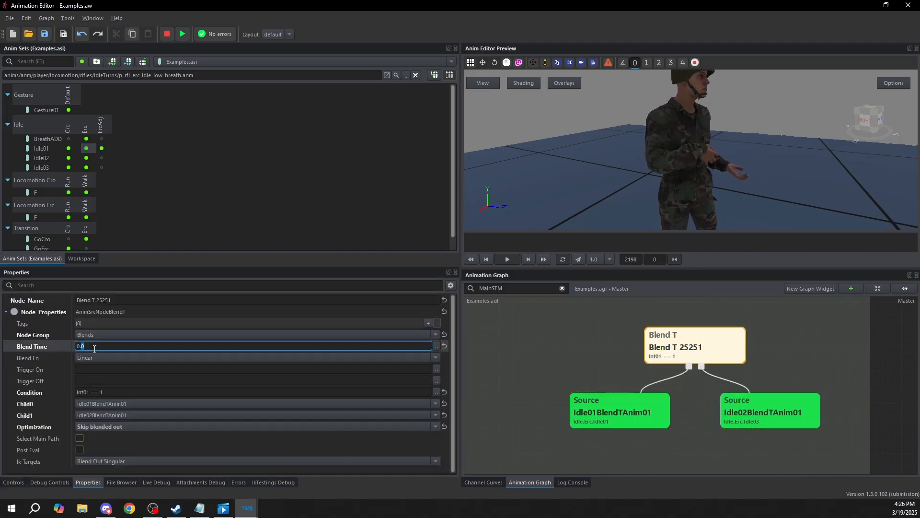
text(3)
click(624, 348)
click(717, 340)
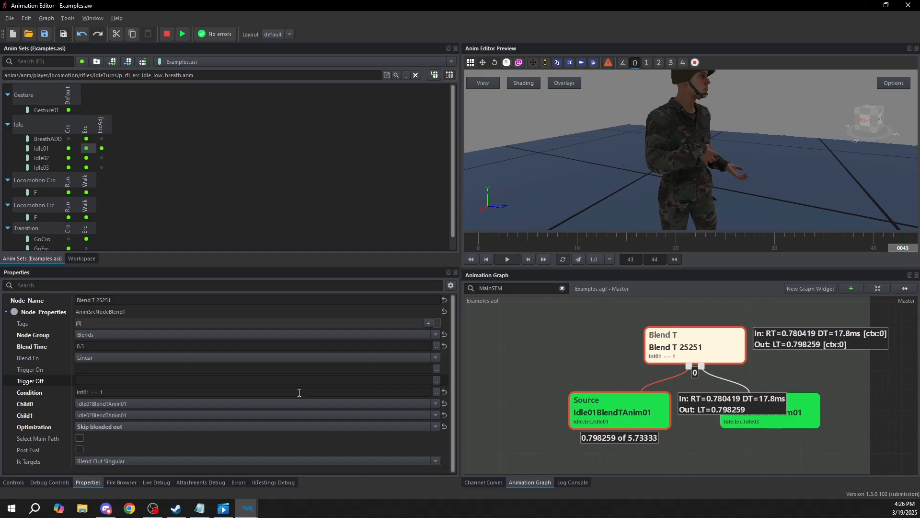
Toggle Int01 to watch the timed transition between Blend T 25251's sources, return it to 0 and stop the simulation
click(13, 482)
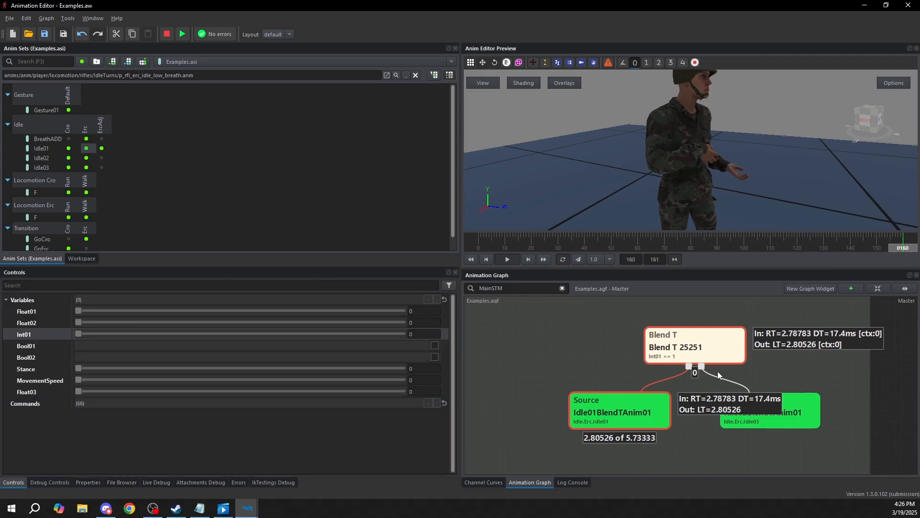
drag(80, 334, 99, 326)
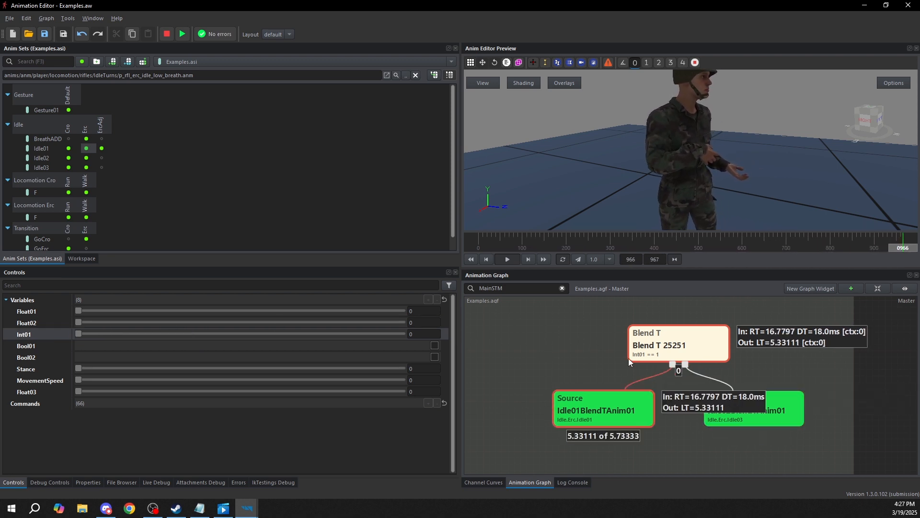
click(674, 349)
Select the Blend T 29314 node in the Blends group and view its properties
scroll(650, 357, down, 4)
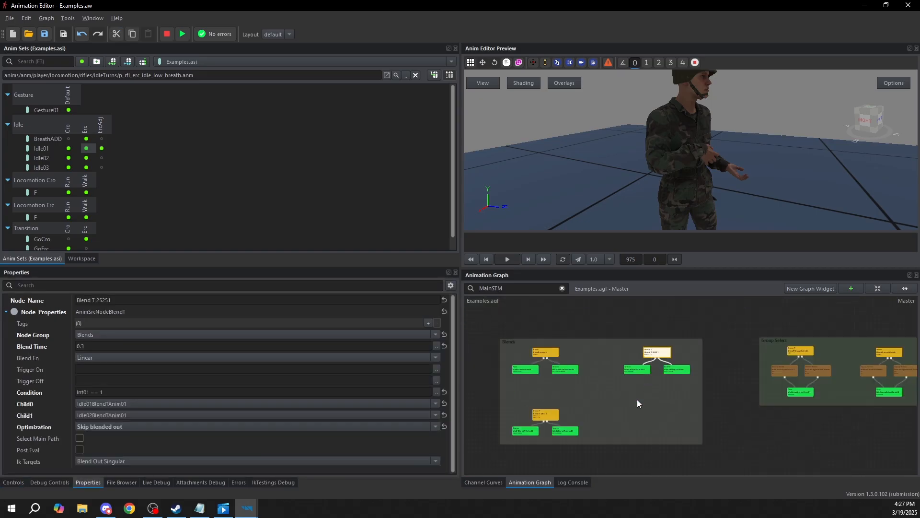
middle_drag(577, 419, 651, 378)
scroll(616, 372, up, 3)
click(616, 374)
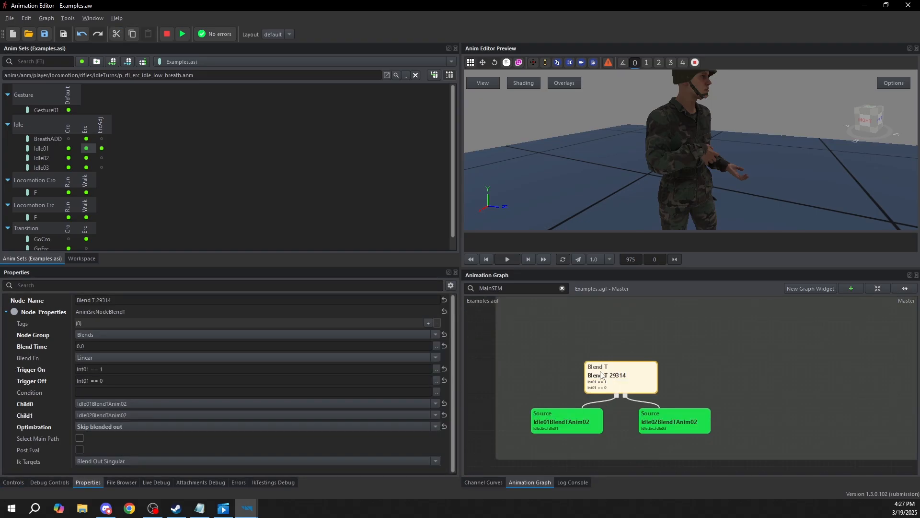
middle_drag(672, 338, 696, 309)
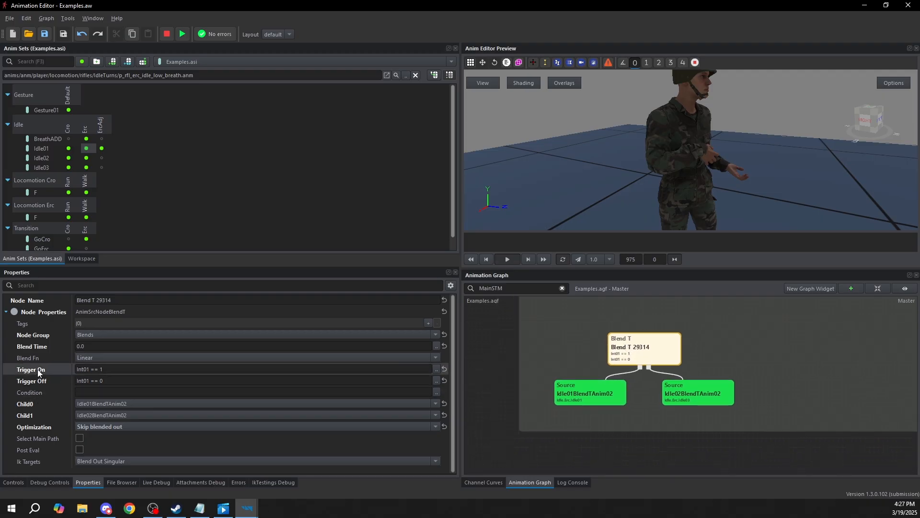
Examine Blend T 29314's Trigger On and Trigger Off expressions, cancelling out of the expression editor
click(110, 367)
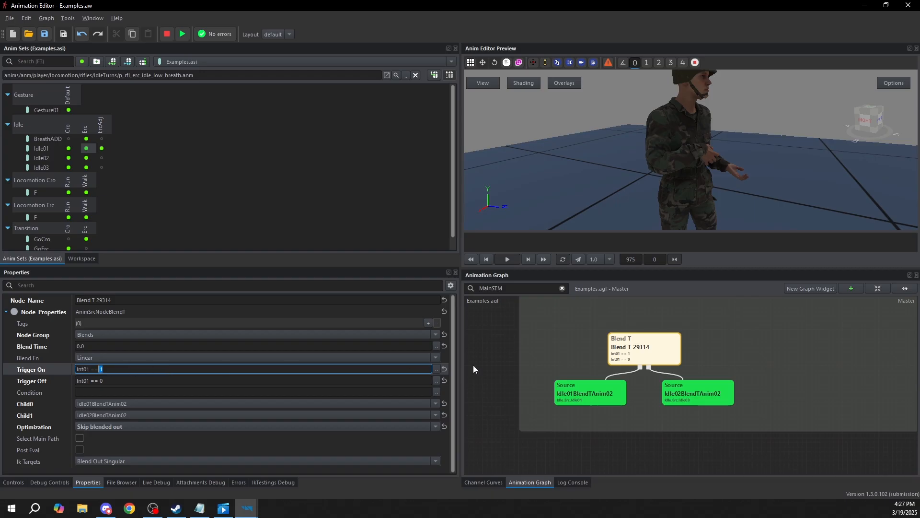
click(436, 368)
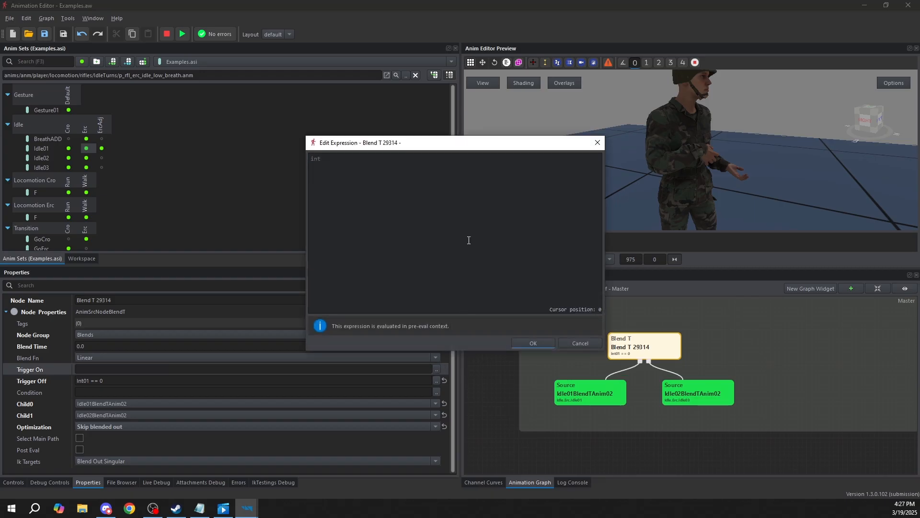
click(588, 344)
click(90, 369)
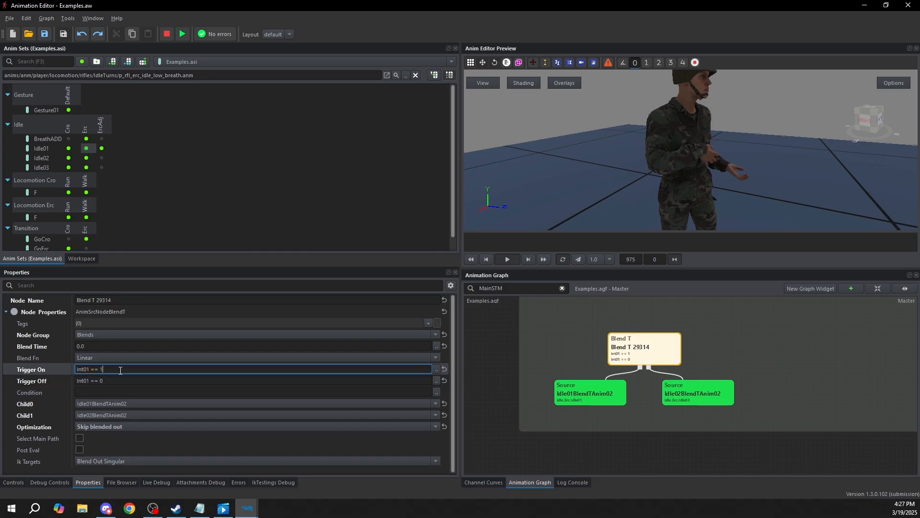
click(115, 379)
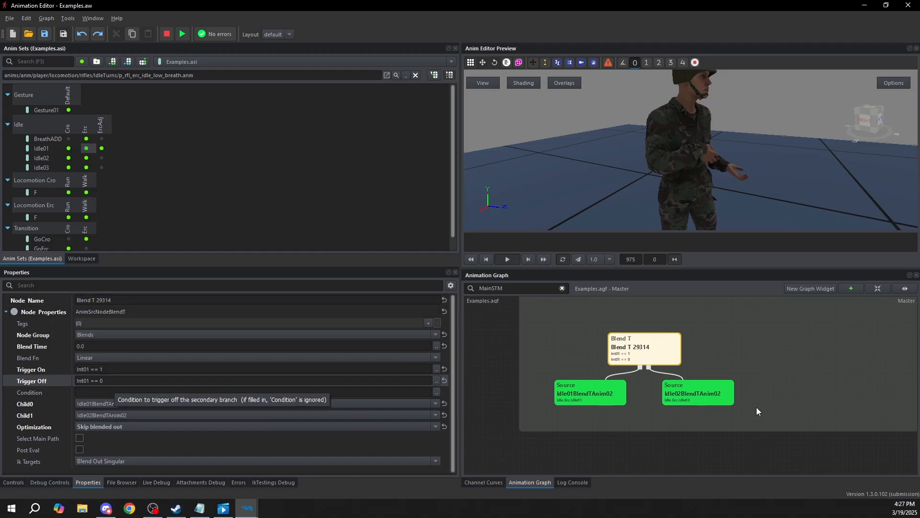
Simulate Blend T 29314 and set Int01 to 1 to fire its Trigger On condition
double_click(666, 353)
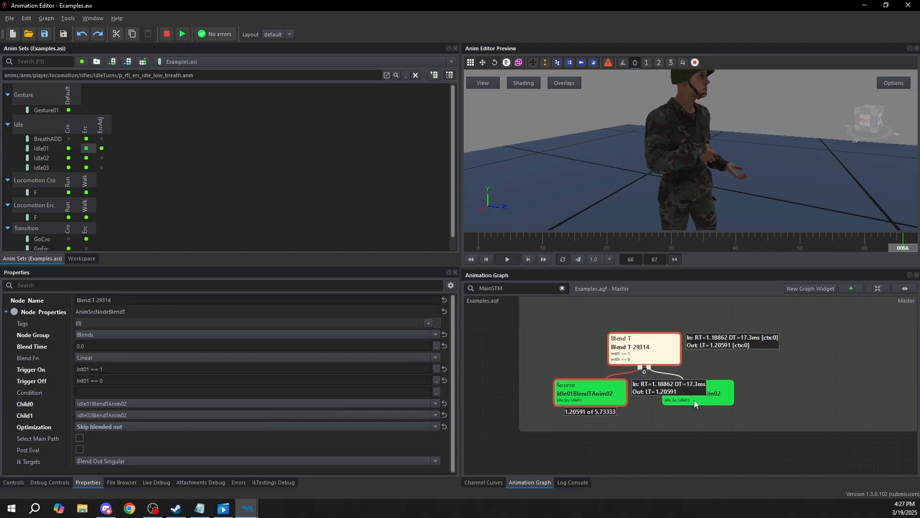
click(13, 483)
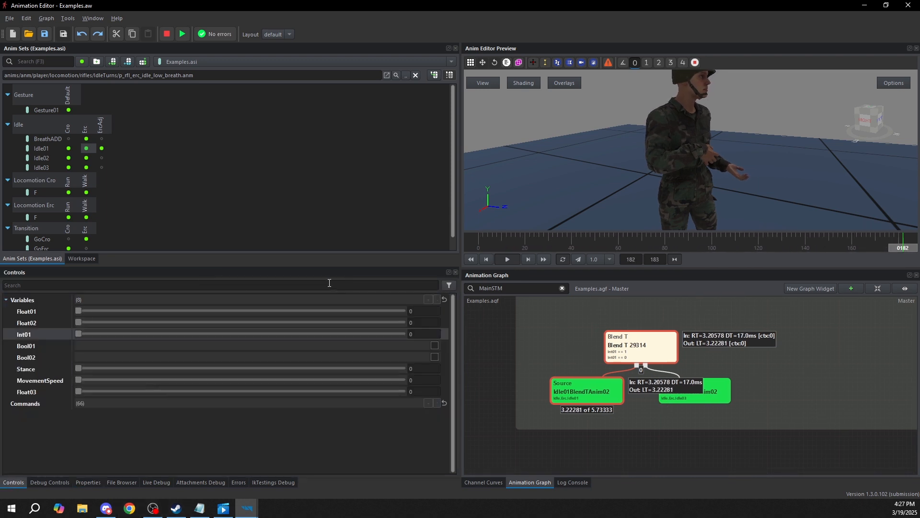
drag(80, 333, 140, 333)
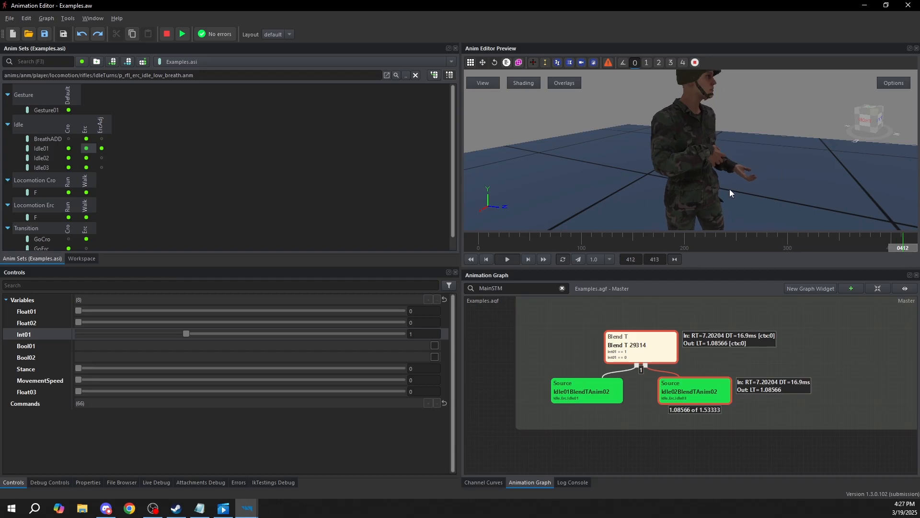
Set Blend T 29314's Blend Time to 0.2
click(88, 483)
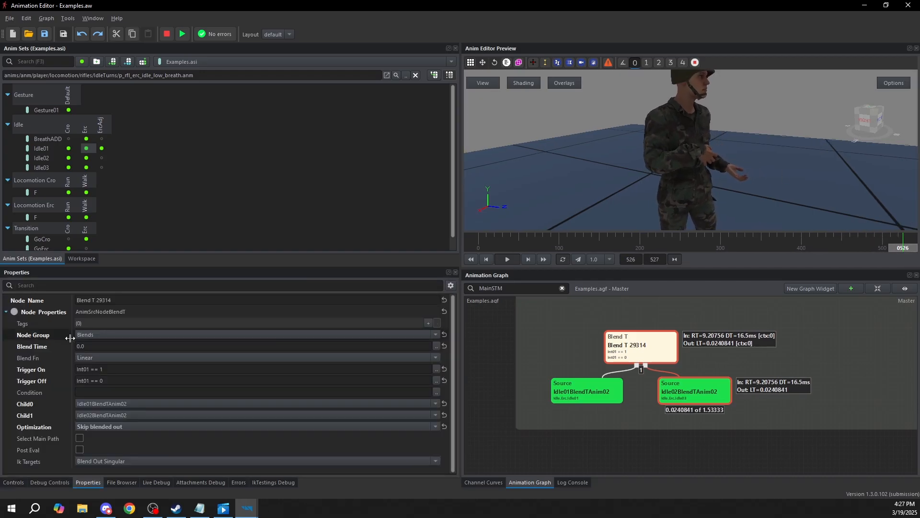
click(90, 346)
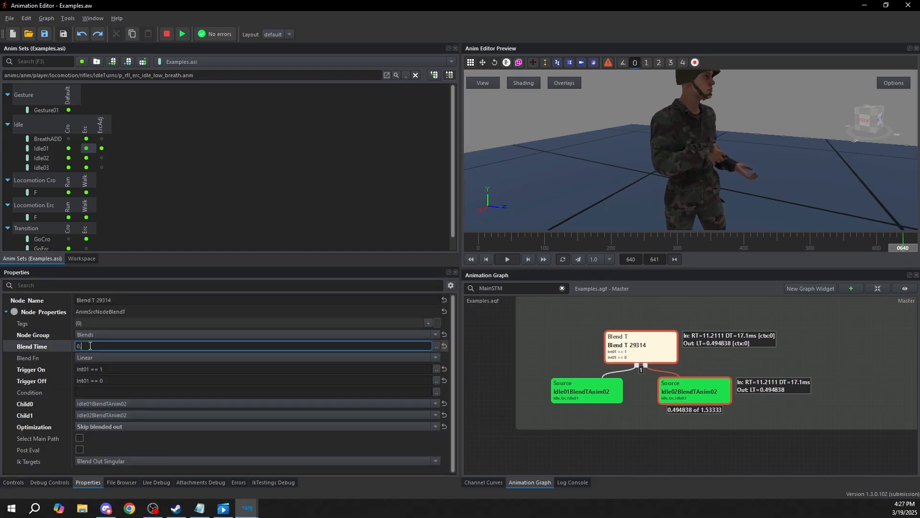
text(2)
key(Return)
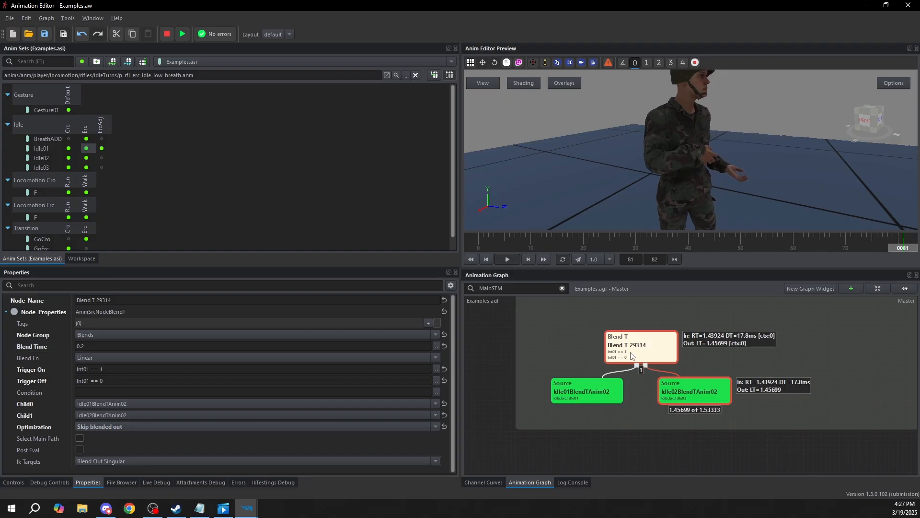
Set Int01 to 3 and back down to 2 to test Blend T 29314's triggers
click(14, 483)
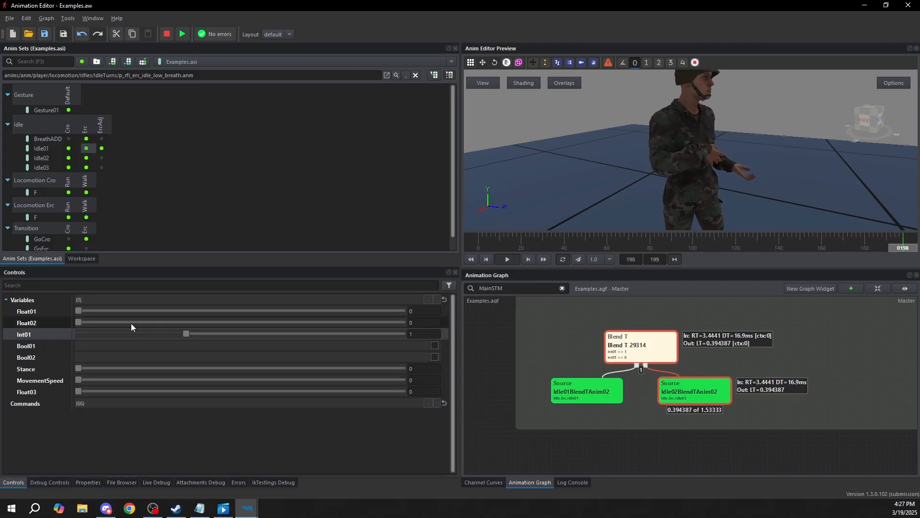
drag(182, 335, 574, 353)
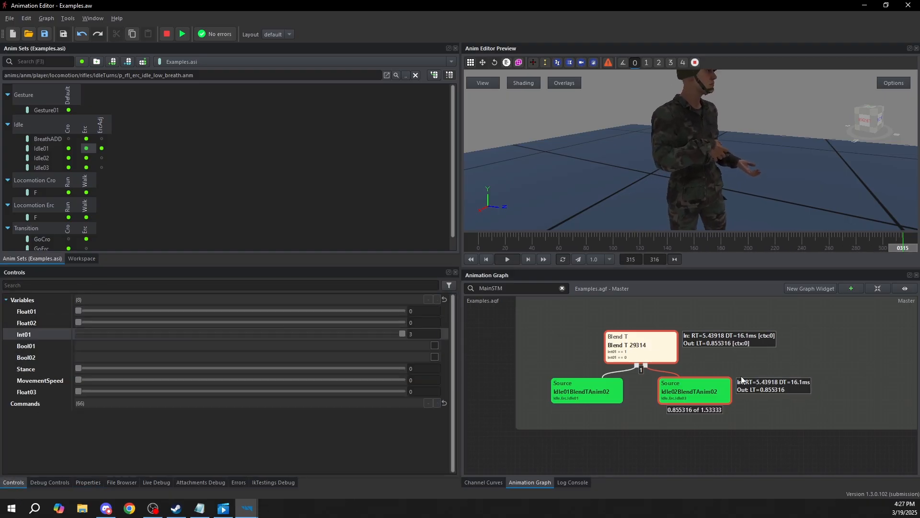
drag(401, 331, 264, 335)
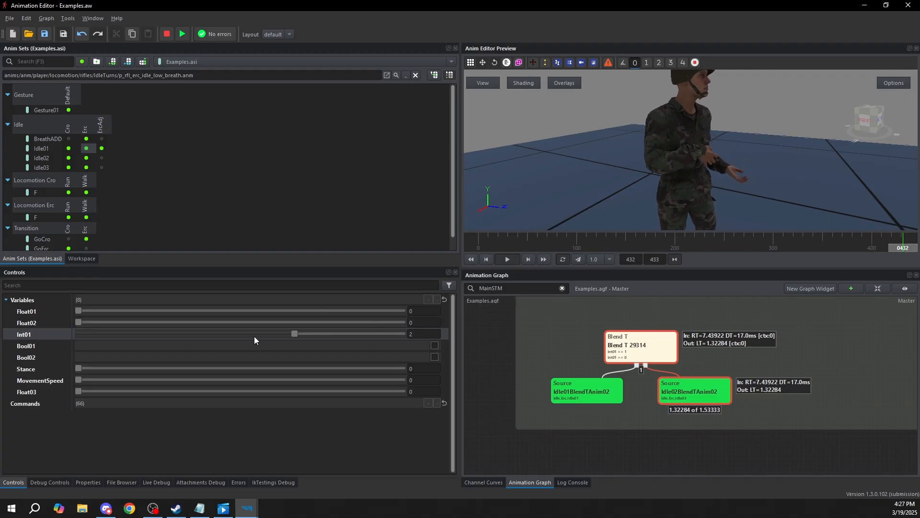
Review Blend T 29314's Trigger Off expression and set Int01 to 1
click(612, 344)
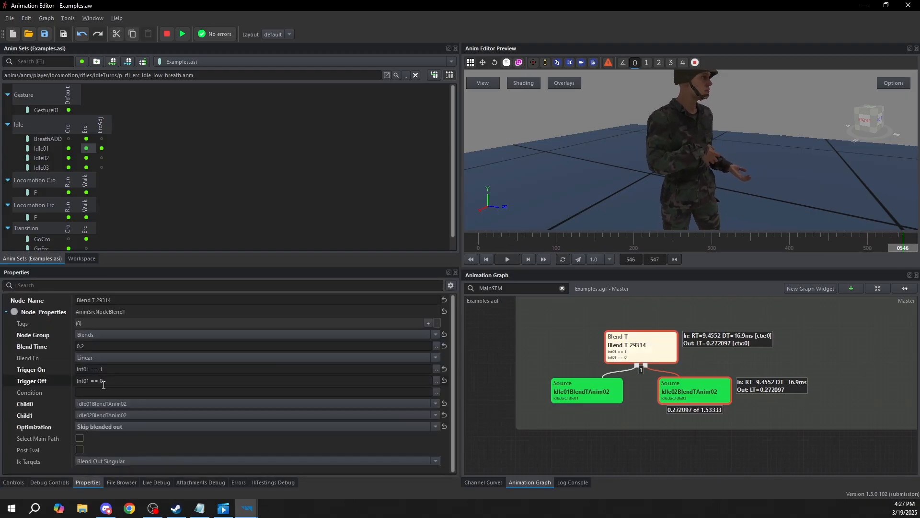
click(105, 381)
drag(104, 381, 86, 382)
click(18, 485)
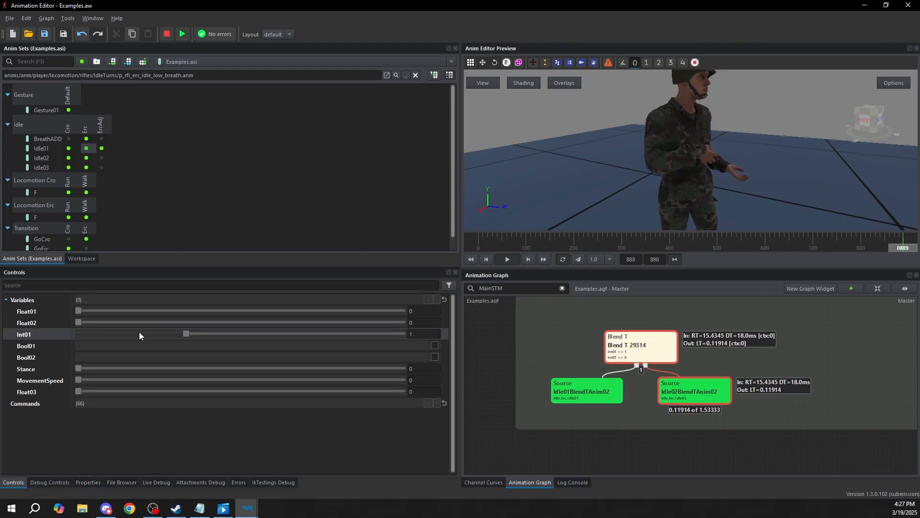
Examine Blend T 25251 and its Idle02BlendTAnim01 source, and simulate Blend T 25251
scroll(747, 334, down, 3)
middle_drag(743, 335, 655, 375)
click(753, 361)
scroll(718, 320, up, 3)
click(756, 314)
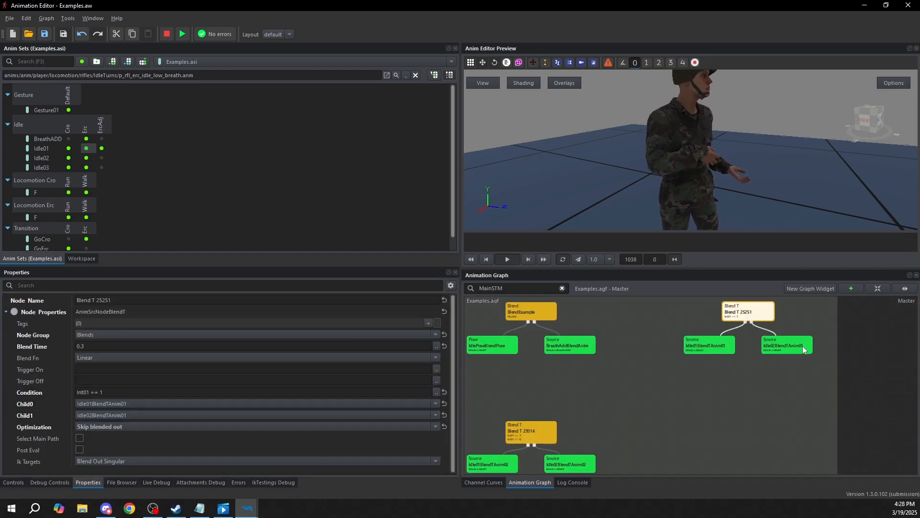
click(803, 347)
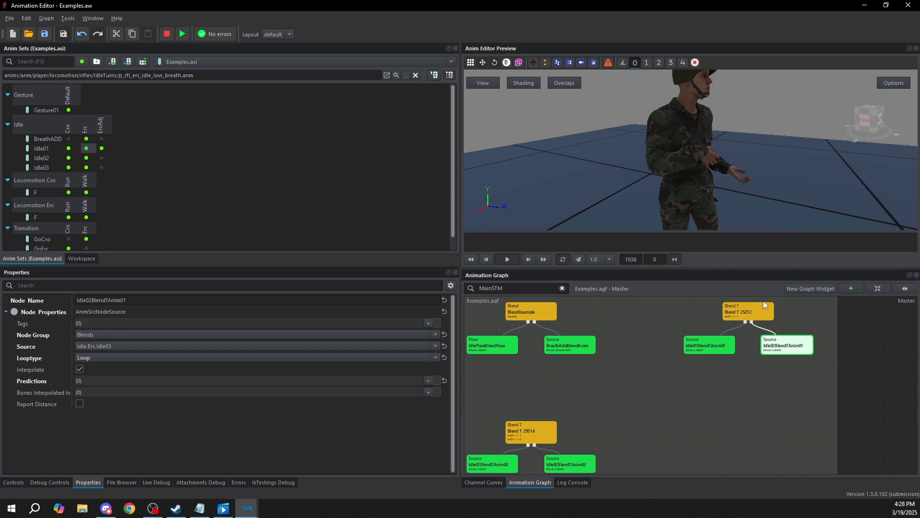
middle_drag(552, 459, 569, 426)
click(566, 385)
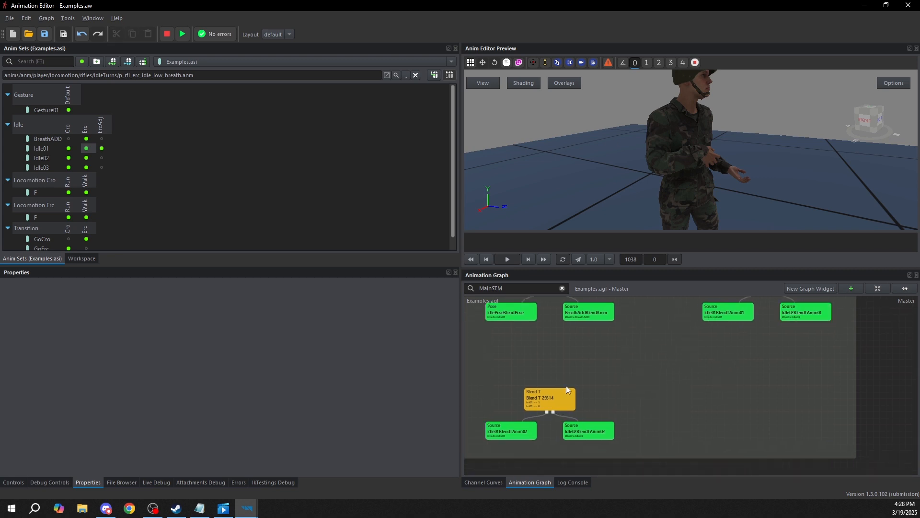
middle_drag(735, 332, 675, 371)
click(711, 317)
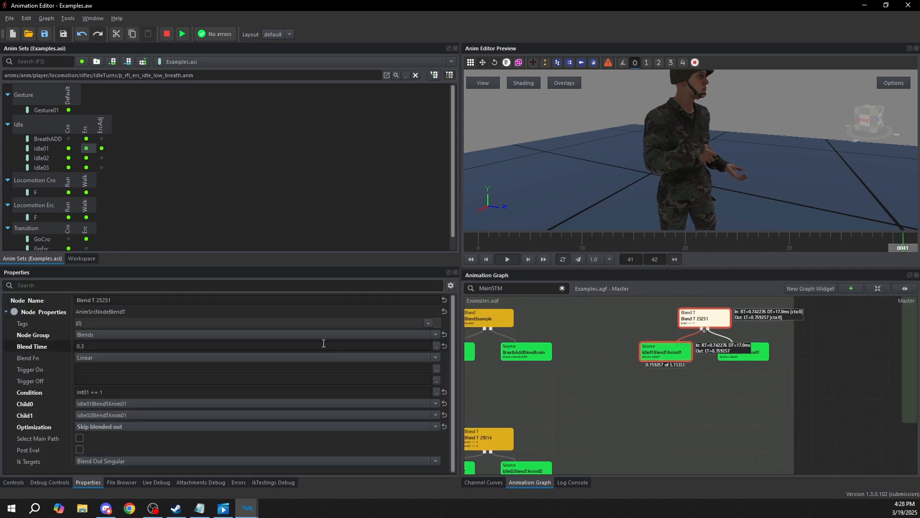
Change Blend T 25251's Condition expression to Int01 >= 1, leaving the Blend Time expression unedited
click(436, 346)
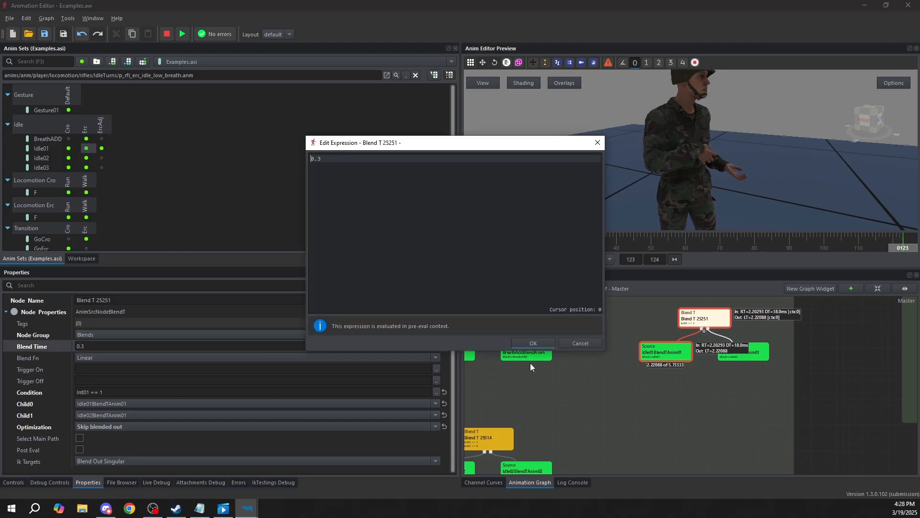
click(583, 342)
click(436, 391)
click(337, 158)
key(BackSpace)
key(BackSpace)
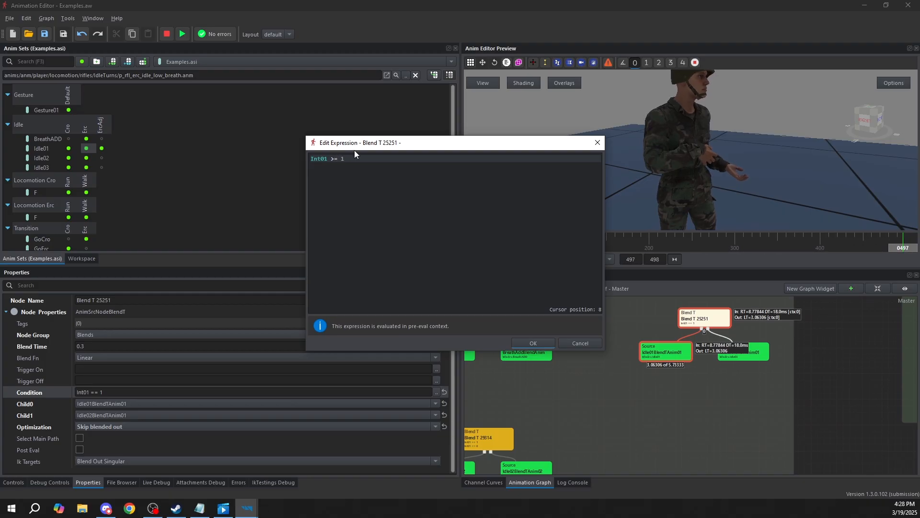
click(539, 341)
Test Blend T 25251's condition with the Int01 variable and stop the simulation
click(13, 482)
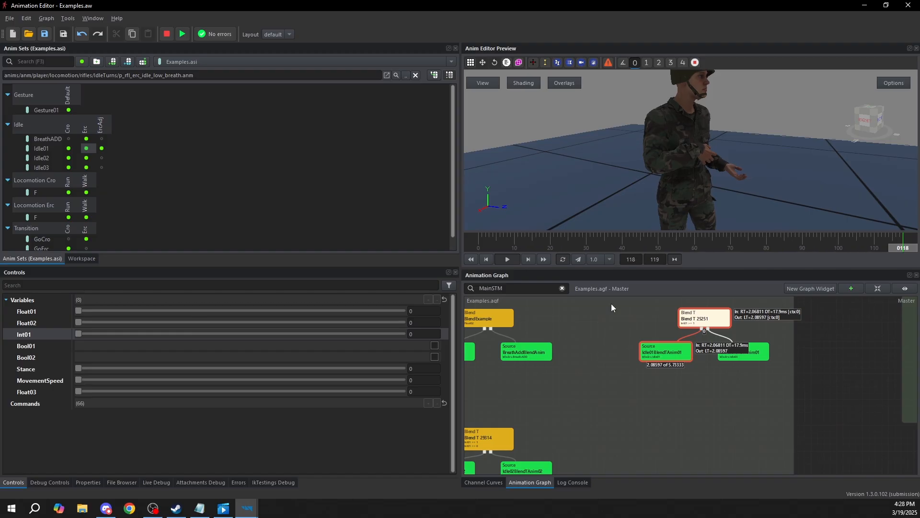
scroll(695, 332, up, 2)
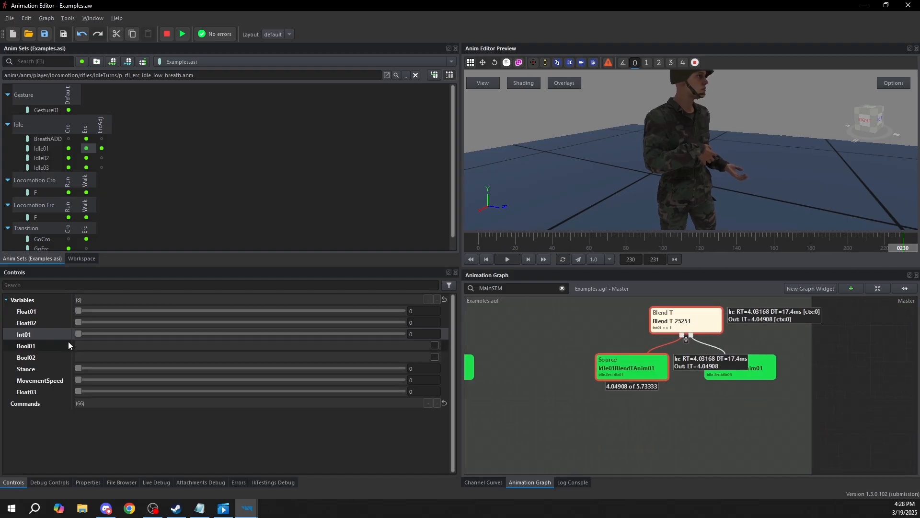
mouse_move(77, 334)
mouse_down()
mouse_move(123, 326)
mouse_move(366, 337)
mouse_move(283, 329)
mouse_move(77, 334)
mouse_up()
key(Escape)
Revisit Blend T 29314's properties and bring the Group Select node group into view
middle_drag(730, 401, 649, 407)
scroll(743, 372, down, 3)
middle_drag(776, 368, 686, 394)
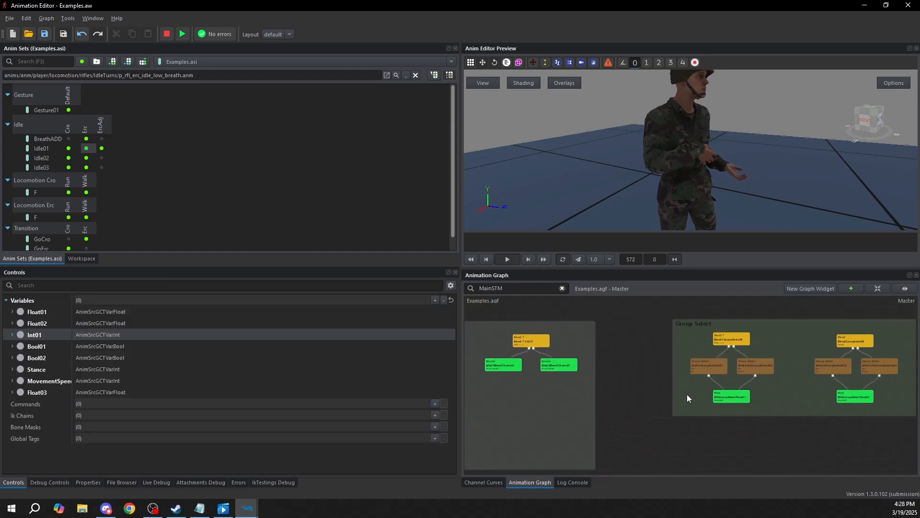
middle_drag(566, 392, 742, 363)
middle_drag(555, 410, 612, 393)
click(607, 379)
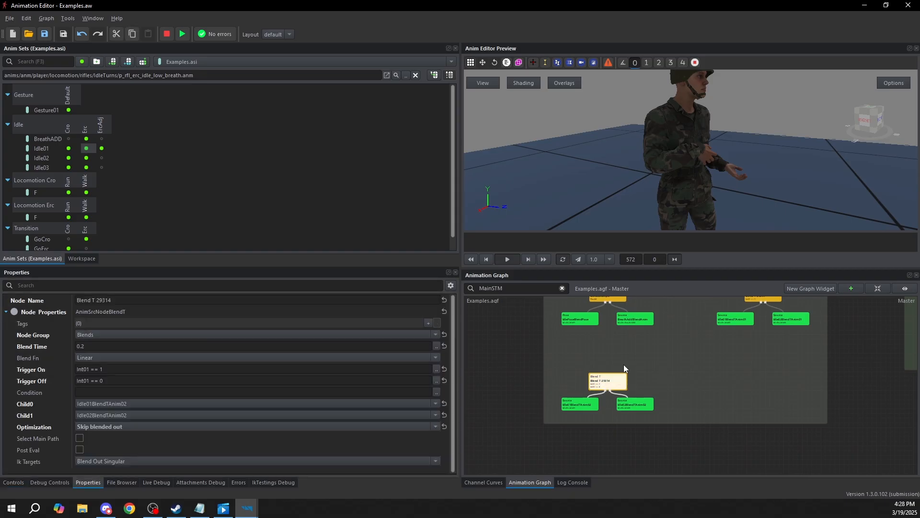
scroll(700, 401, down, 3)
scroll(641, 368, up, 2)
scroll(641, 368, up, 2)
middle_drag(757, 386, 516, 380)
middle_drag(773, 394, 723, 411)
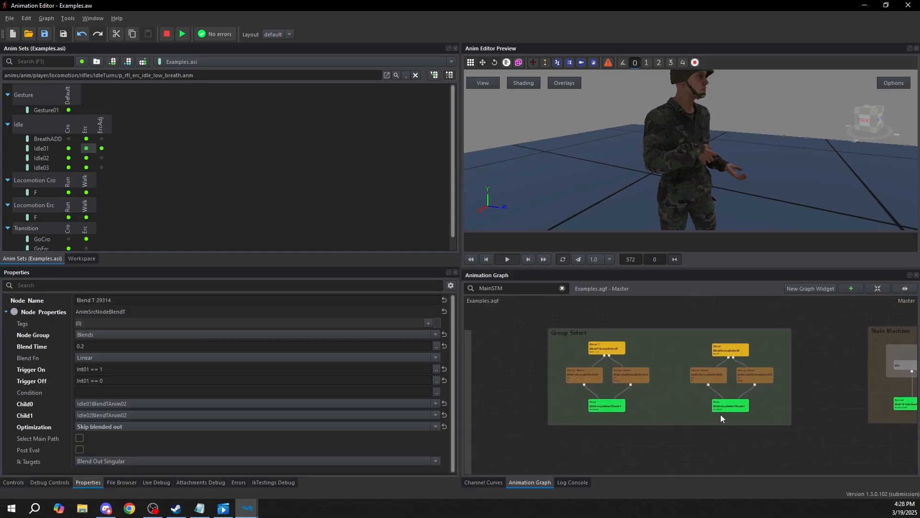
Inspect the properties of IdleErcAdjGroupSelectG01 and the shared IdleGroupSelectPose01 node in the Group Select group
scroll(568, 401, up, 3)
click(628, 341)
click(670, 367)
middle_drag(738, 346, 647, 386)
scroll(663, 376, down, 2)
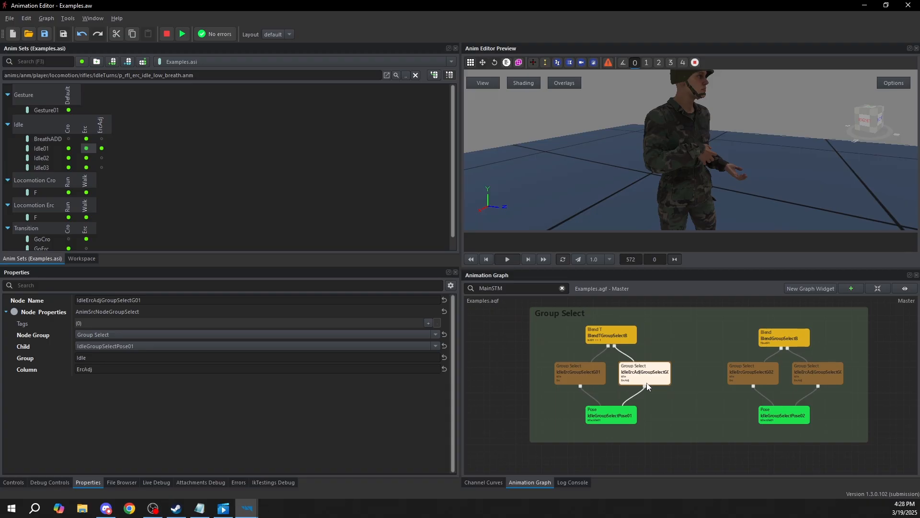
click(630, 419)
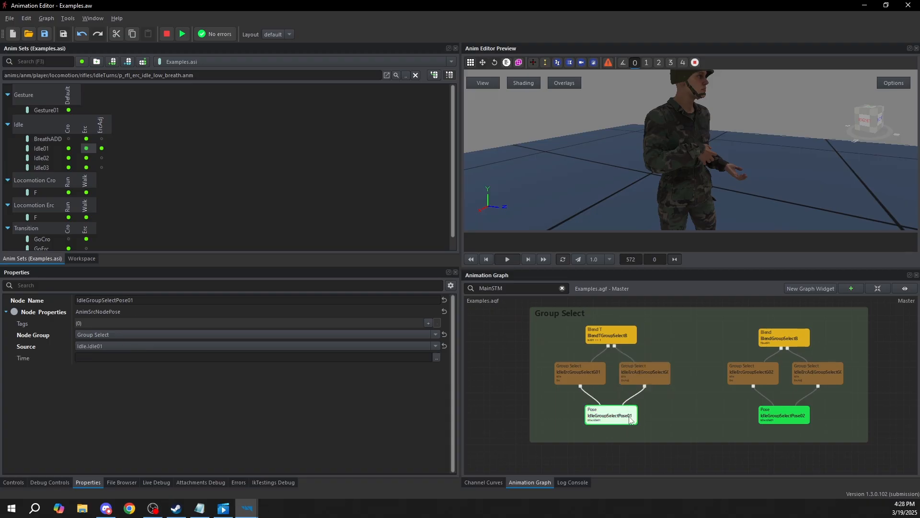
Point out the Idle group's Erc column and its Idle02 row in the anim set table
click(87, 139)
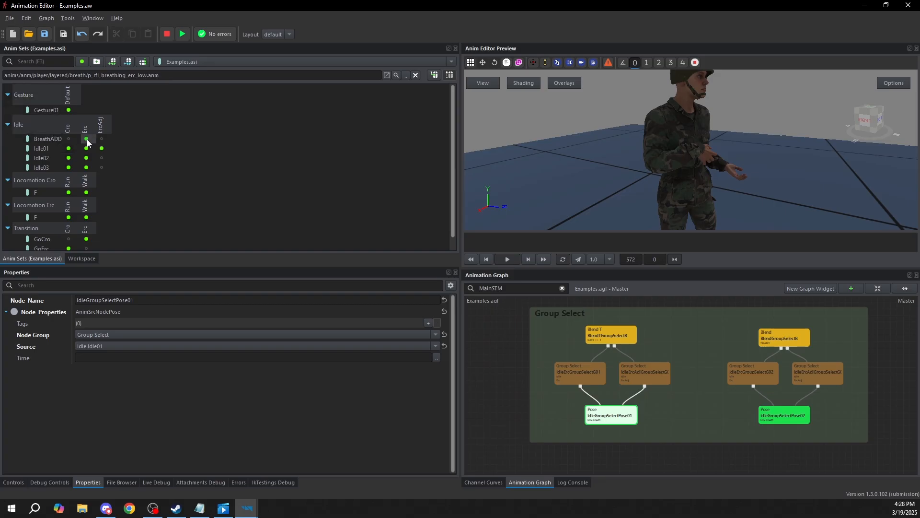
click(84, 135)
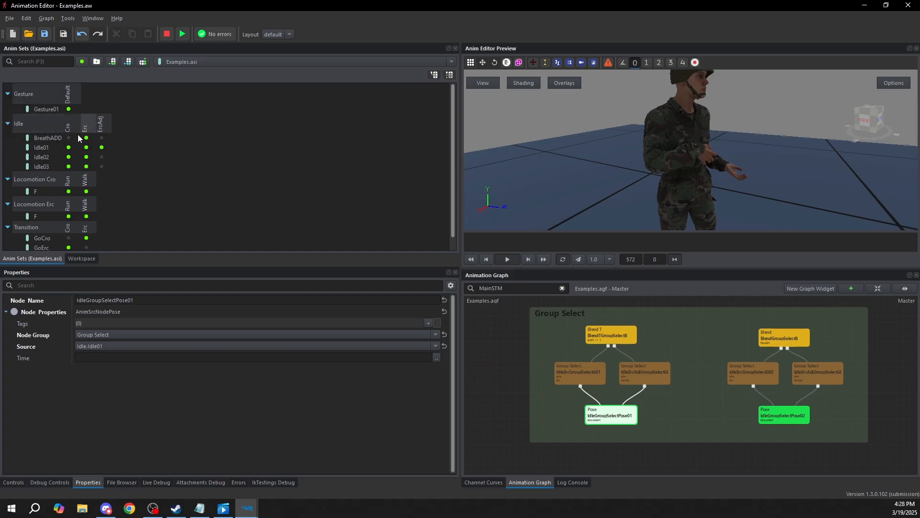
click(50, 161)
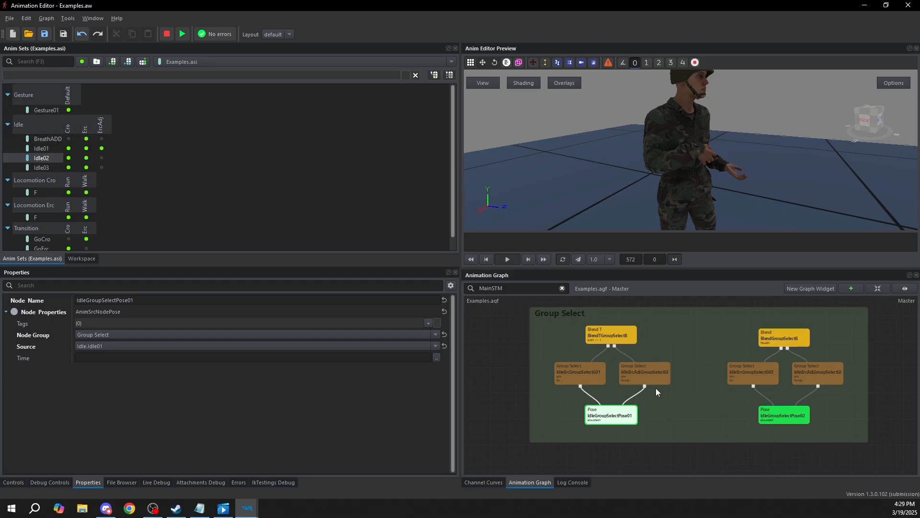
Compare the Group and Column properties of IdleErcGroupSelectG01 and IdleErcAdjGroupSelectG01
scroll(594, 358, up, 2)
click(598, 366)
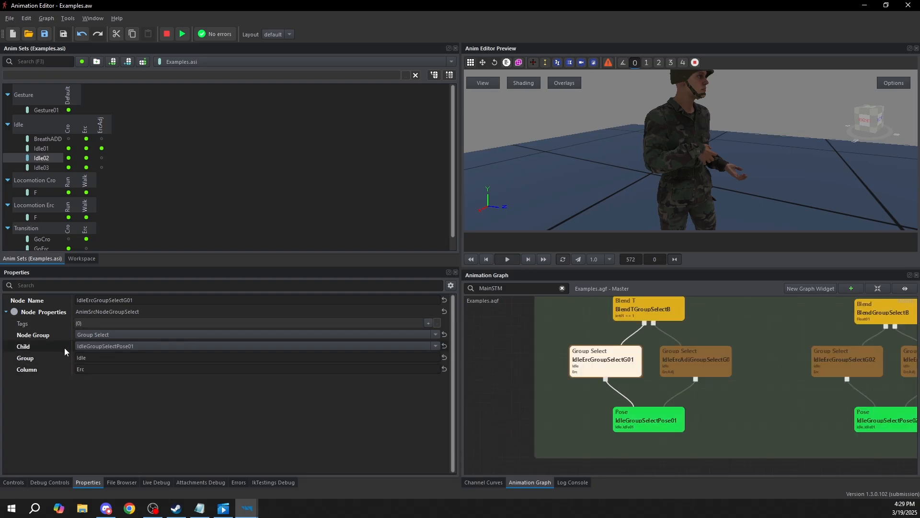
click(48, 357)
click(103, 371)
click(699, 357)
click(588, 364)
click(679, 366)
click(626, 365)
click(668, 367)
click(605, 362)
click(688, 364)
scroll(677, 398, down, 1)
Examine the Source property of the IdleGroupSelectPose01 node
click(666, 398)
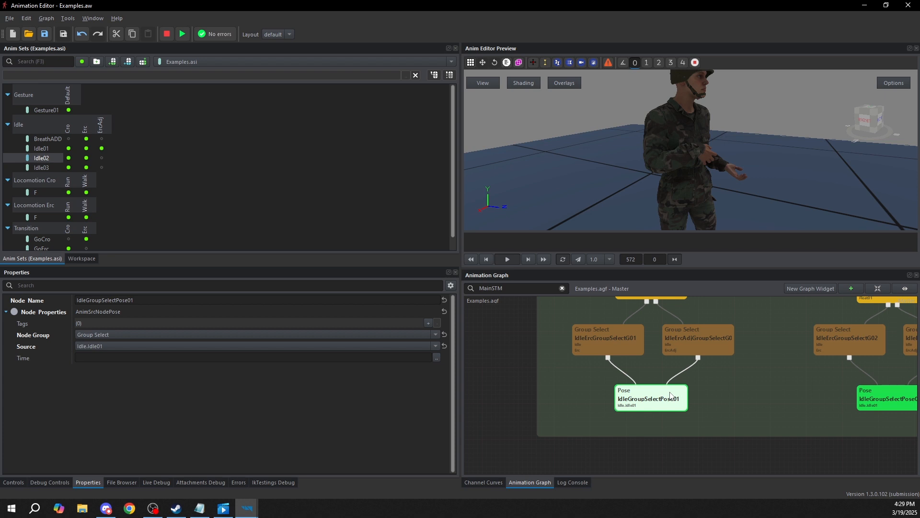
middle_drag(676, 396, 696, 400)
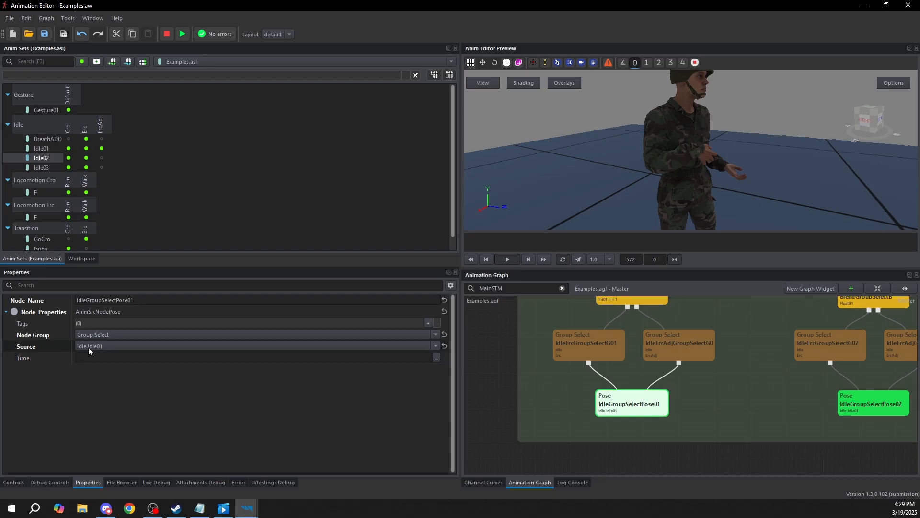
click(35, 347)
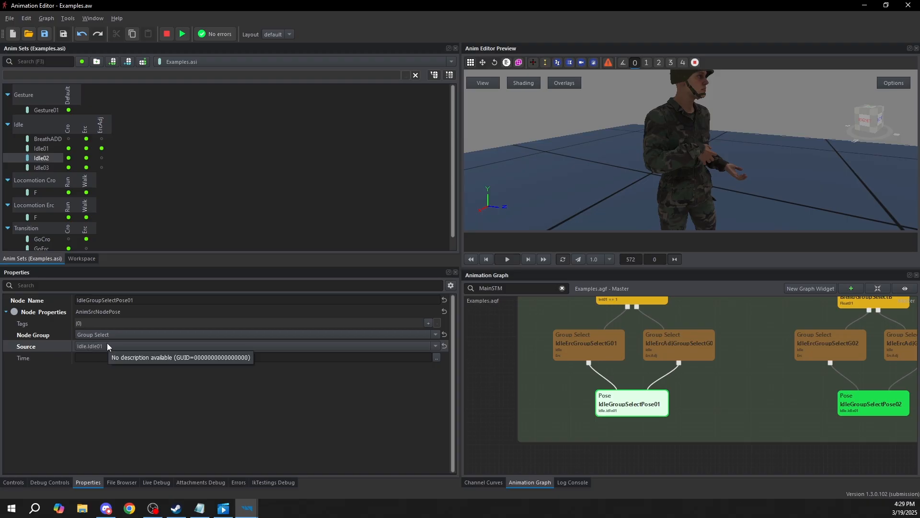
Review the two Group Select nodes again and check the Condition of their parent BlendTGroupSelectB
middle_drag(647, 396, 637, 422)
click(535, 373)
click(660, 377)
click(610, 378)
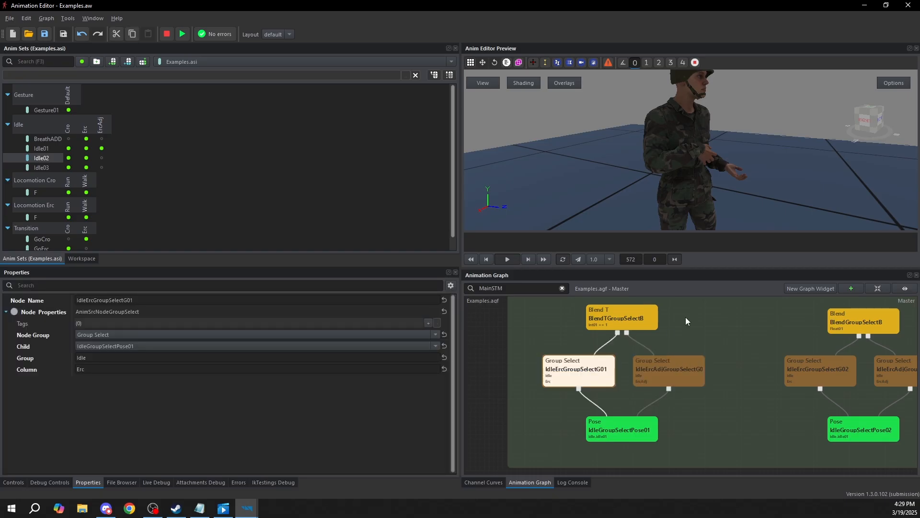
middle_drag(660, 310, 643, 328)
click(633, 337)
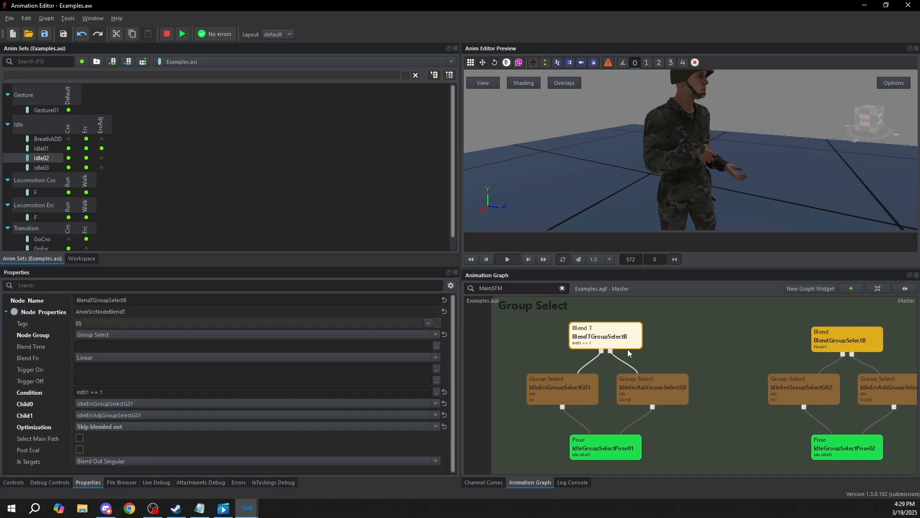
click(110, 392)
Play the BlendTGroupSelectB node and set the Int01 variable to 1 while watching the character in the preview
double_click(620, 343)
middle_drag(640, 393, 647, 369)
drag(710, 162, 710, 182)
scroll(725, 159, down, 3)
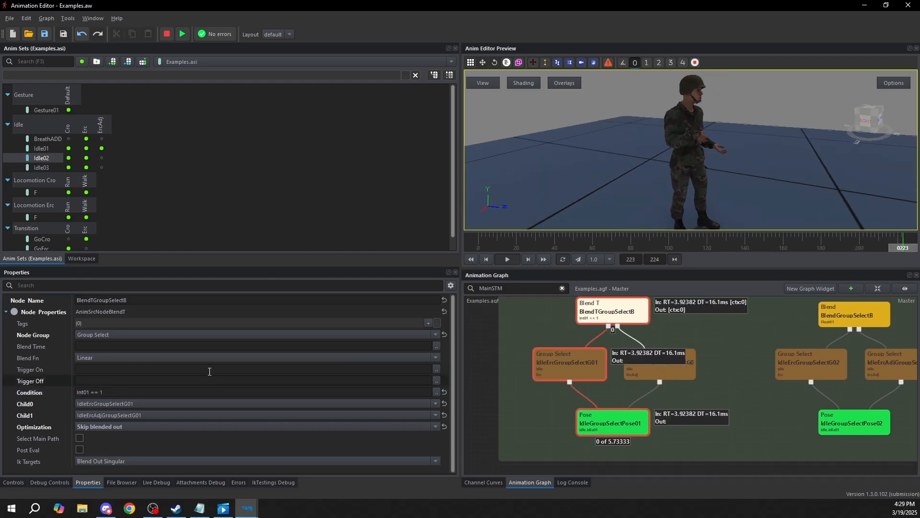
click(14, 482)
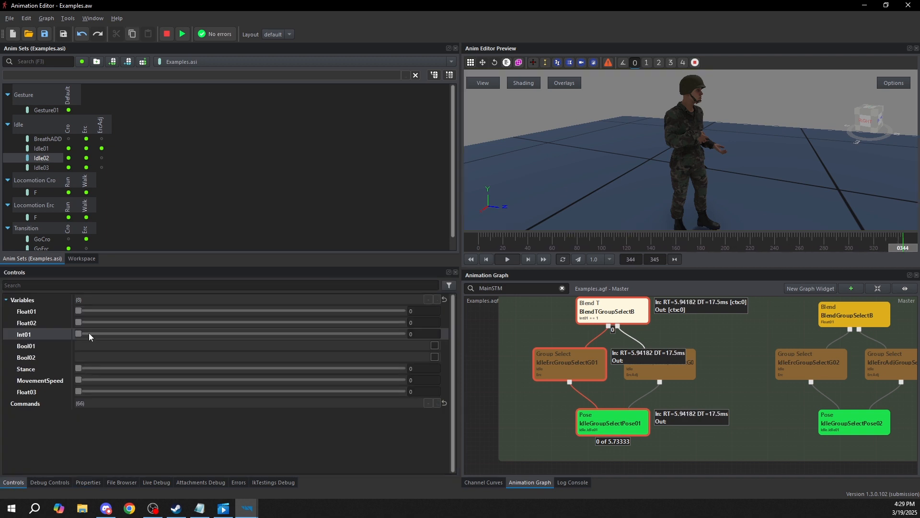
drag(88, 334, 187, 333)
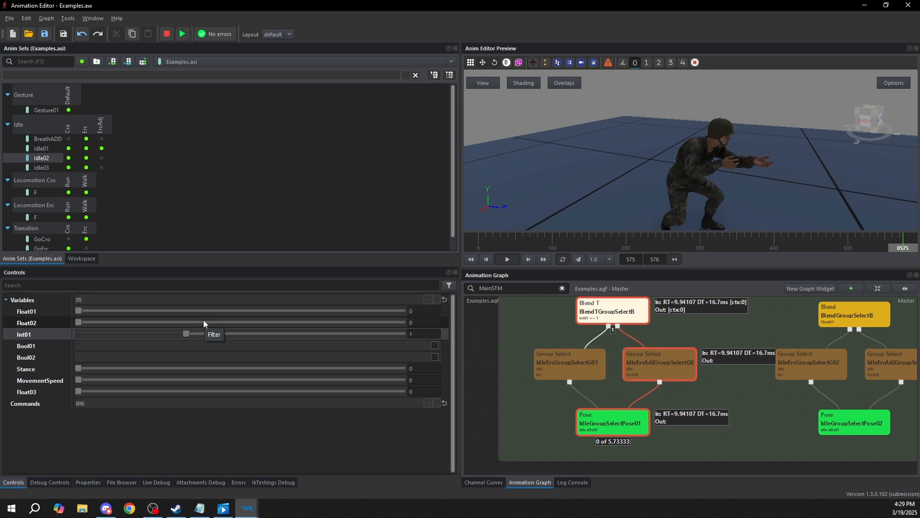
right_drag(745, 145, 746, 173)
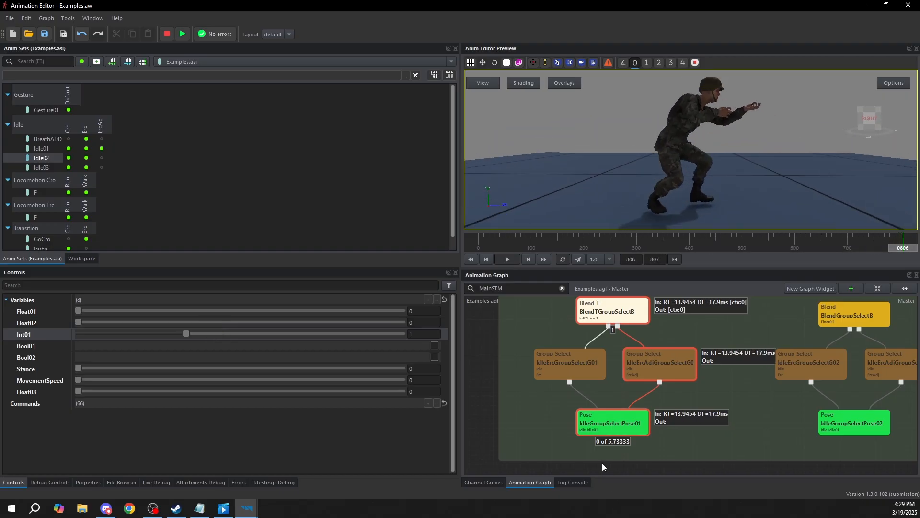
Check the Source of IdleGroupSelectPose01 and set the Int01 variable back to 0
click(608, 423)
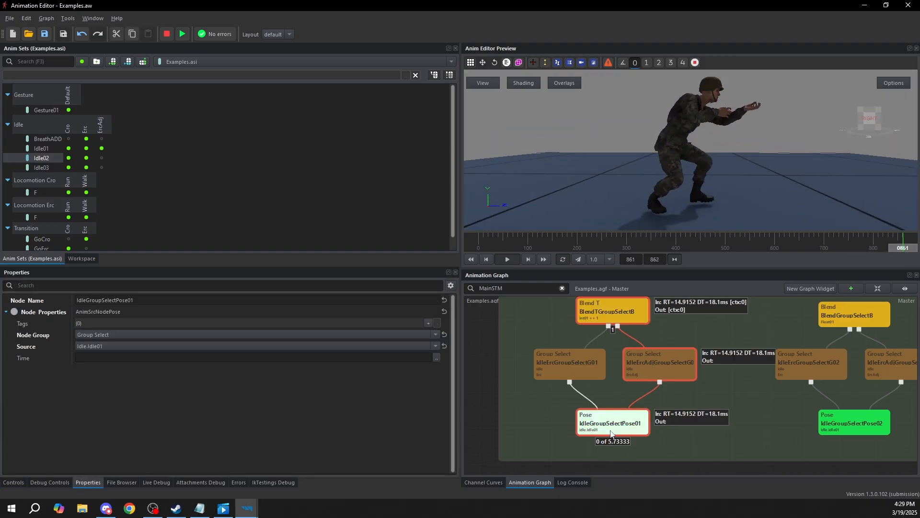
click(617, 335)
click(13, 482)
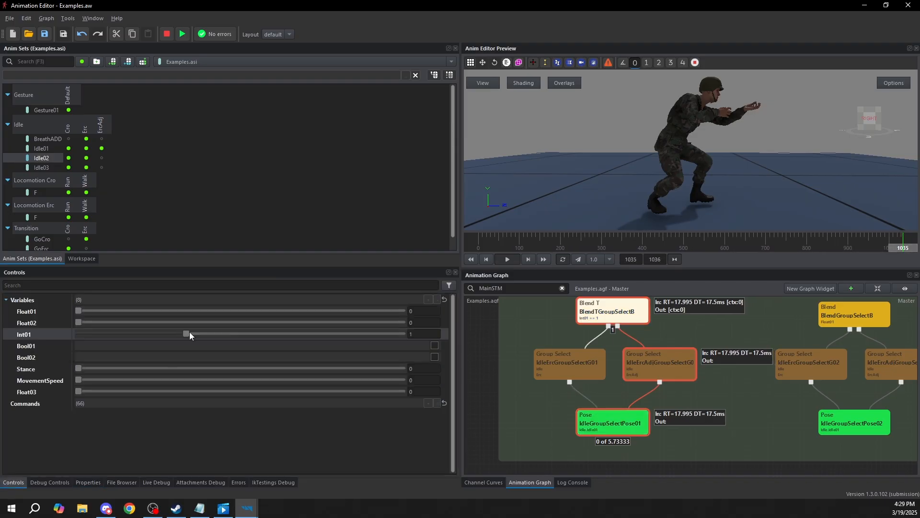
drag(187, 332, 58, 93)
click(87, 140)
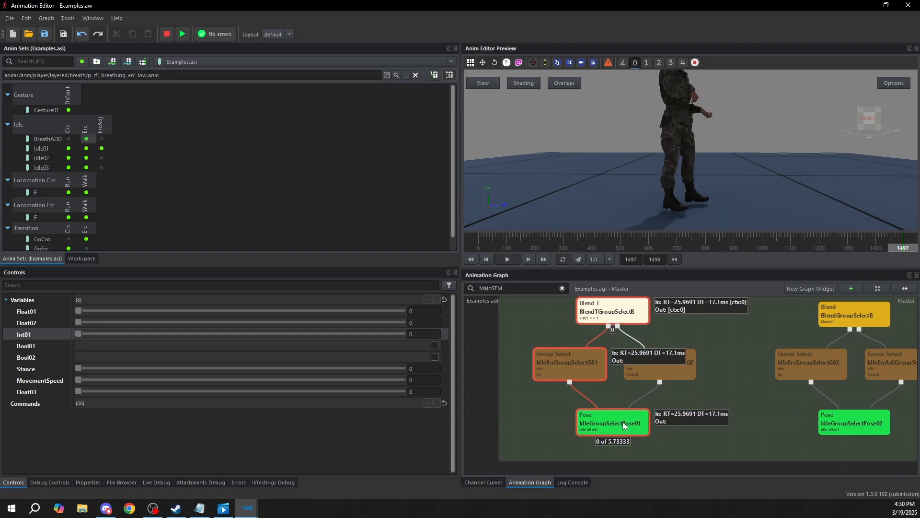
Highlight the two Group Select nodes under BlendTGroupSelectB and examine the properties of their shared pose node
scroll(632, 400, down, 2)
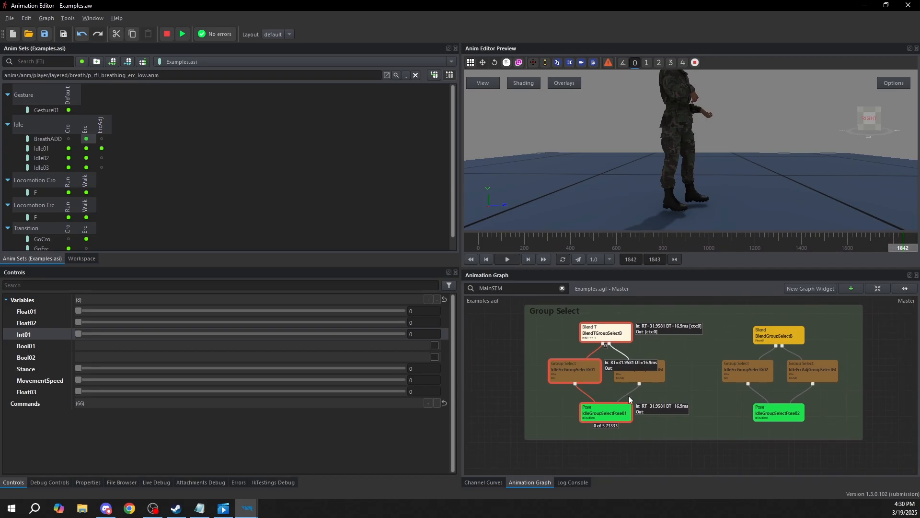
middle_drag(660, 386, 653, 385)
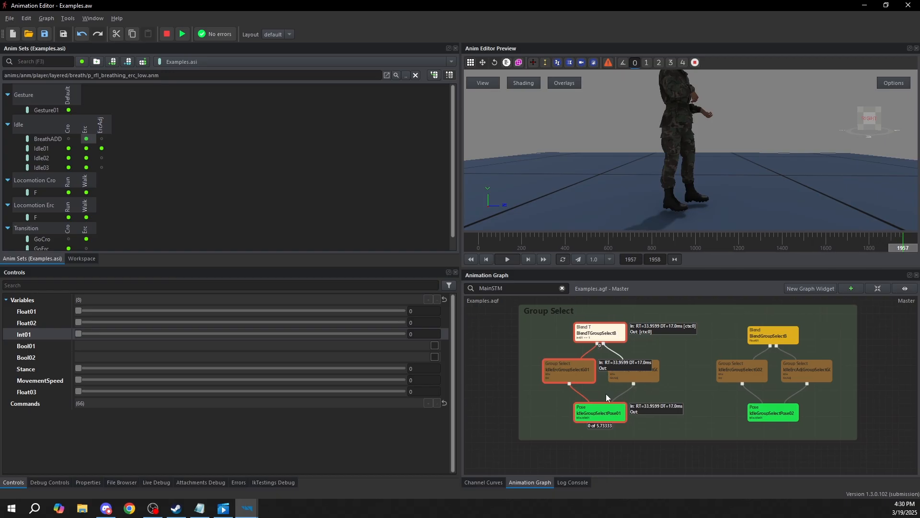
drag(537, 395, 686, 352)
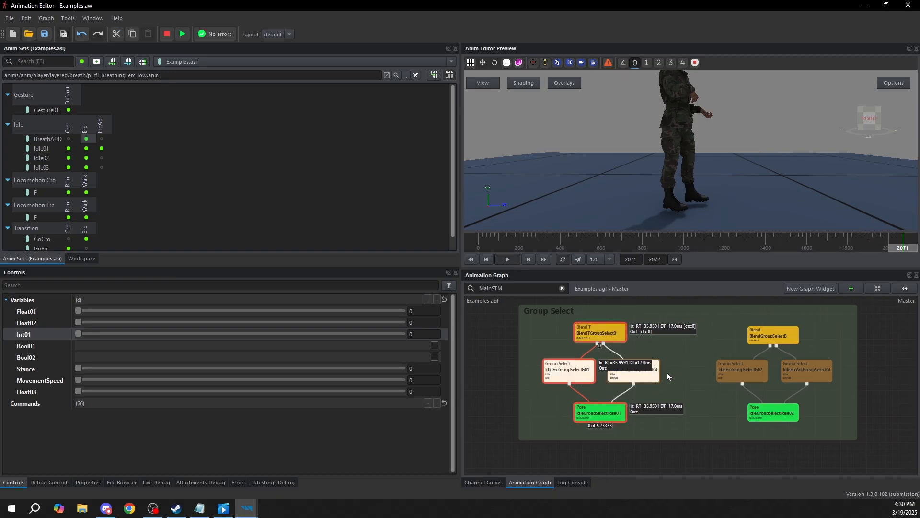
click(625, 413)
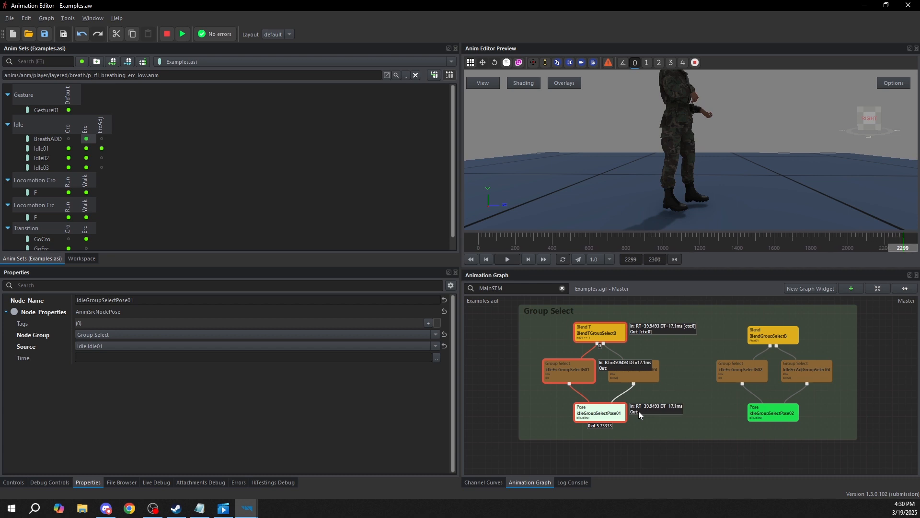
Play the BlendGroupSelectB node in the Group Select area and check its Blend Weight variable
middle_drag(706, 362, 661, 361)
click(796, 320)
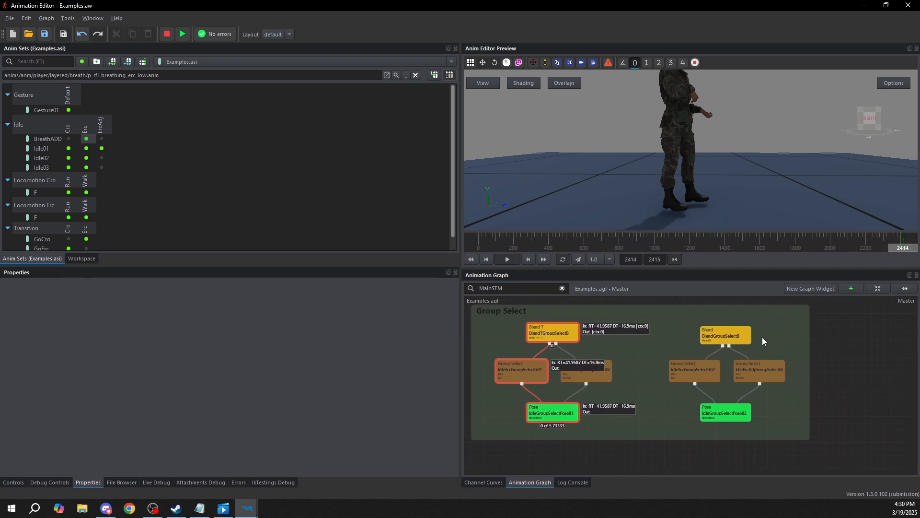
scroll(723, 336, up, 3)
click(724, 336)
scroll(734, 334, down, 2)
middle_drag(690, 321, 688, 321)
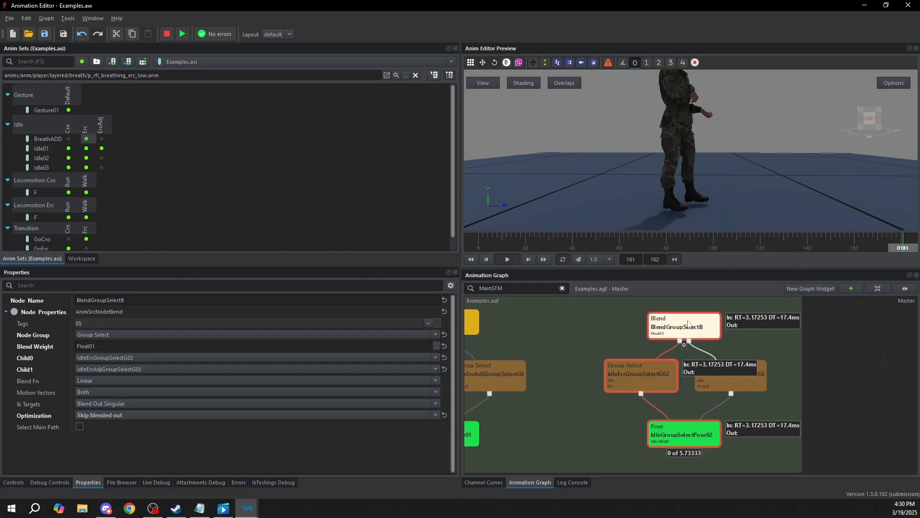
Check the Group and Column of both Group Select nodes under BlendGroupSelectB and raise Float01 to about 0.83
click(642, 373)
click(718, 382)
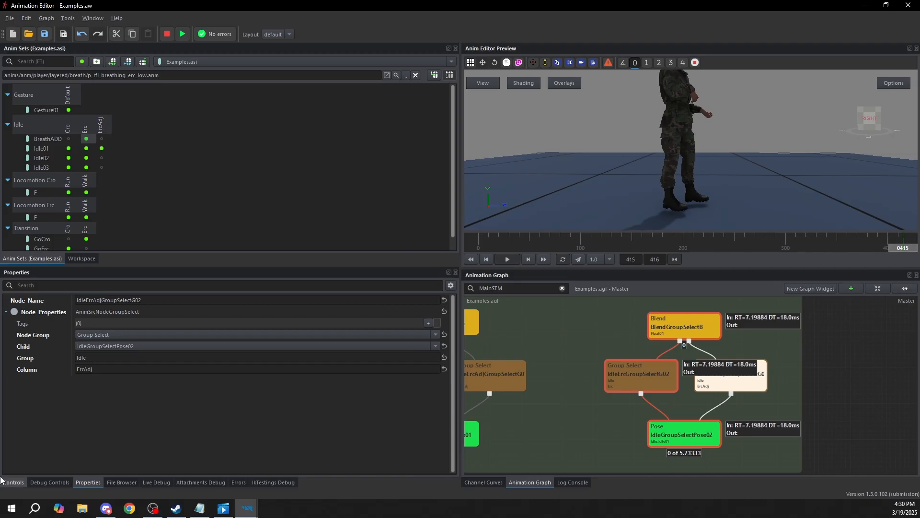
click(14, 482)
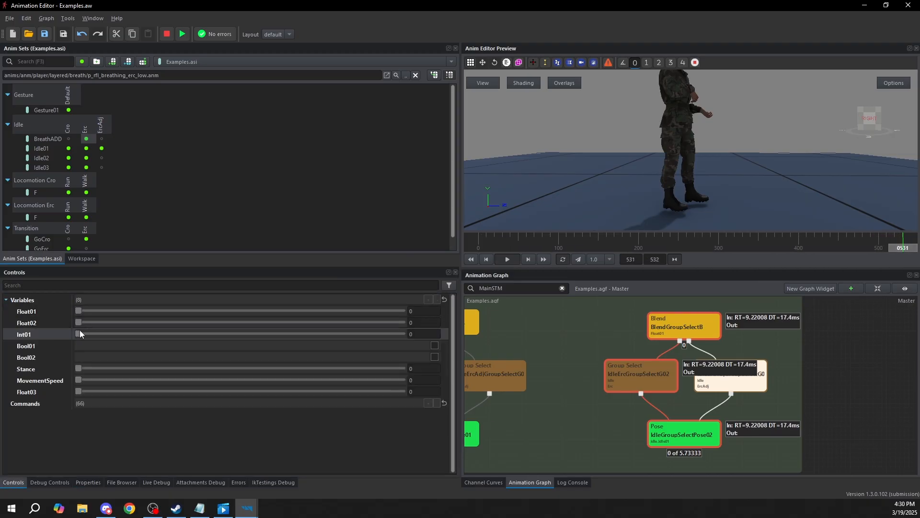
drag(78, 310, 348, 310)
scroll(705, 425, down, 1)
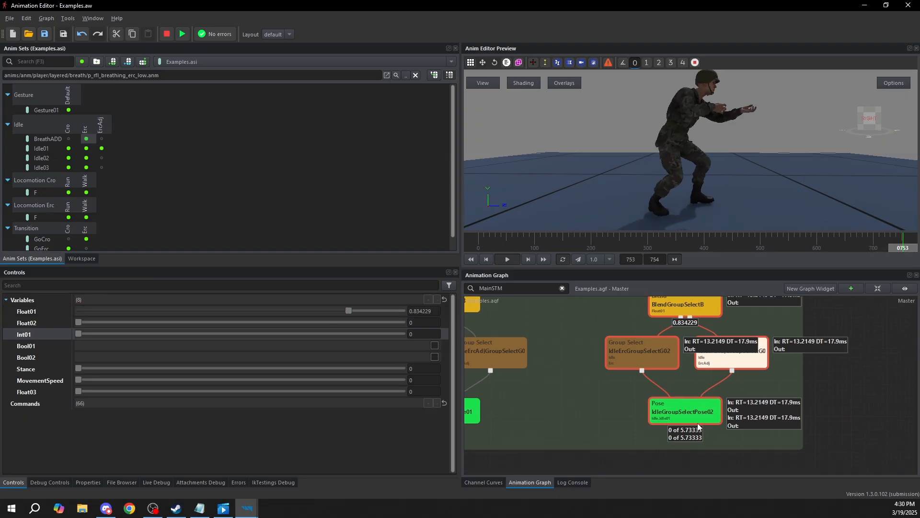
Recheck IdleGroupSelectPose02 and its Group Select parents with Float01 raised to 1, and stop the playback
click(704, 422)
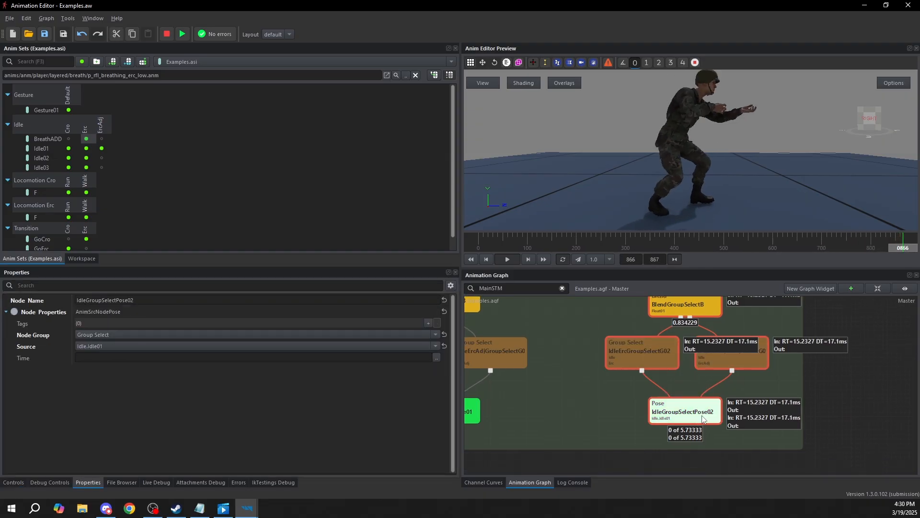
click(699, 383)
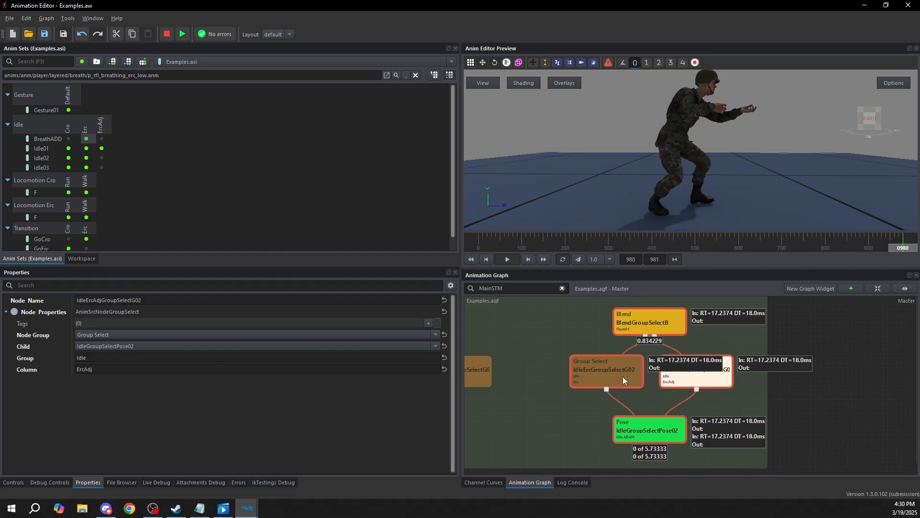
click(20, 483)
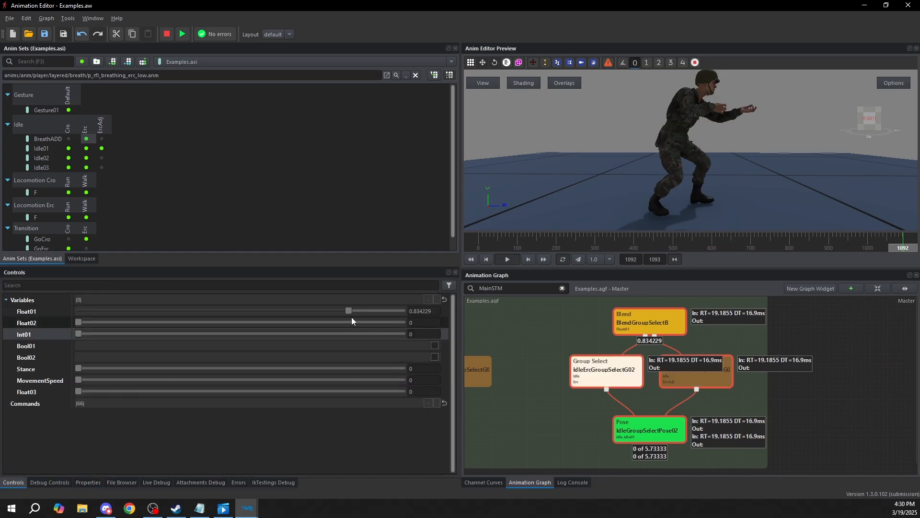
drag(351, 309, 430, 290)
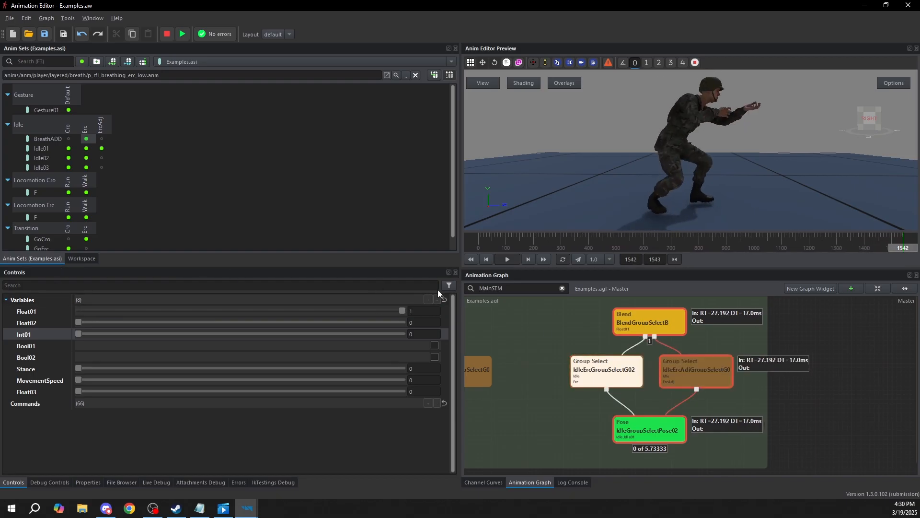
key(shift+F5)
Look over the State Machine area of the graph and compare its layout with the earlier node examples
scroll(738, 387, down, 6)
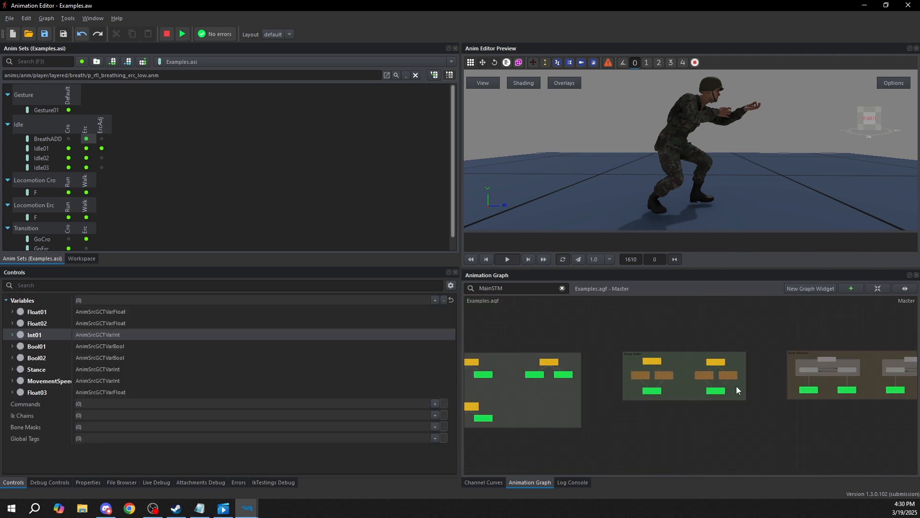
scroll(680, 377, up, 5)
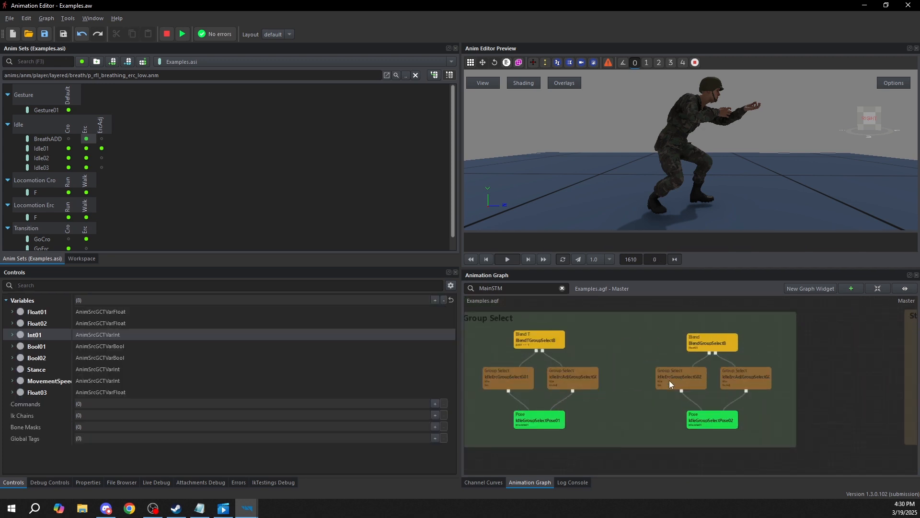
middle_drag(861, 393, 574, 387)
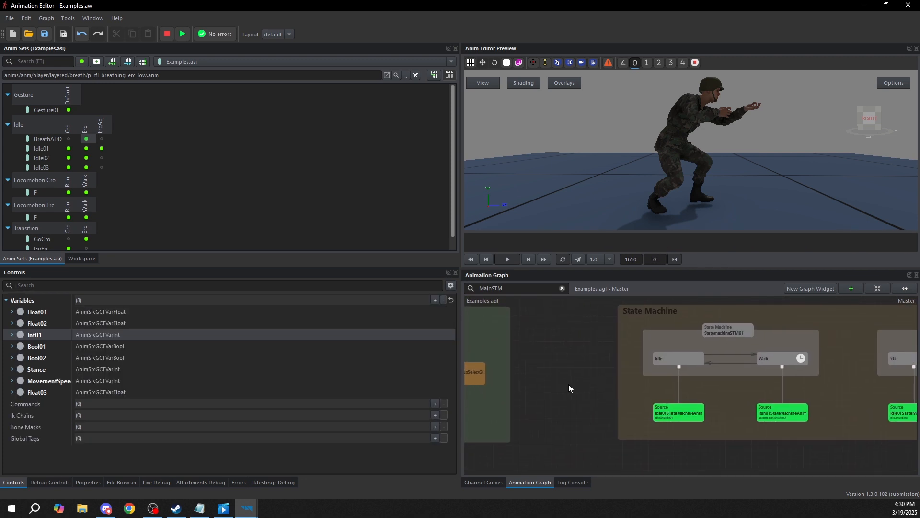
scroll(574, 391, down, 5)
middle_drag(689, 403, 599, 404)
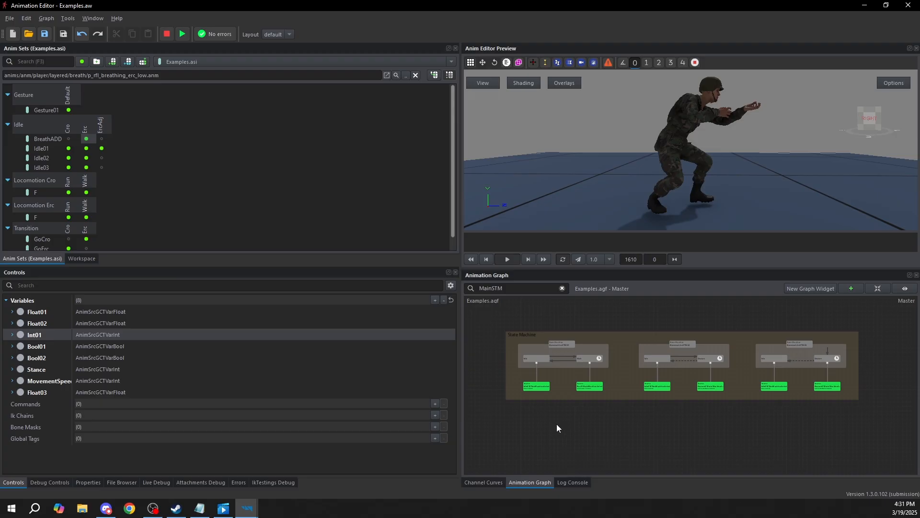
scroll(556, 424, up, 3)
middle_drag(652, 394, 695, 387)
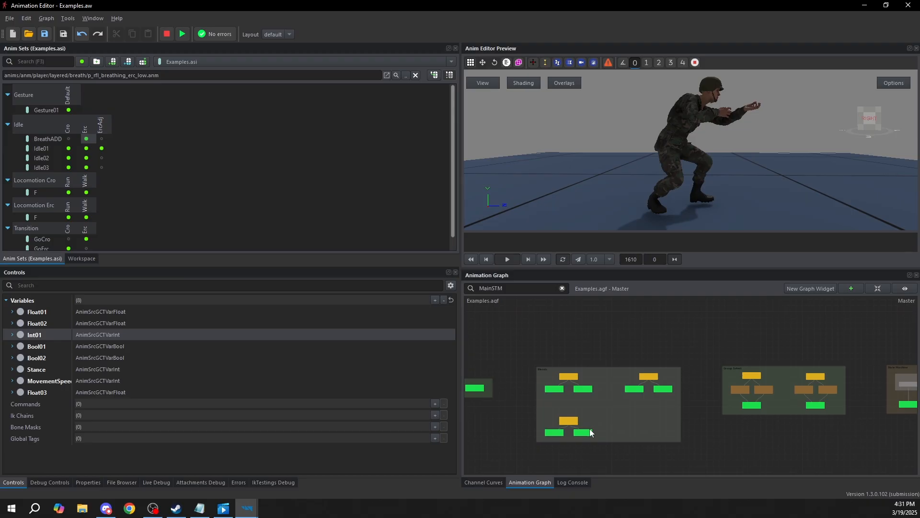
middle_drag(697, 392, 632, 399)
middle_drag(855, 407, 660, 390)
scroll(620, 374, up, 4)
middle_drag(725, 368, 643, 400)
Create a new State Machine node in the empty graph space above the State Machine area
right_click(611, 321)
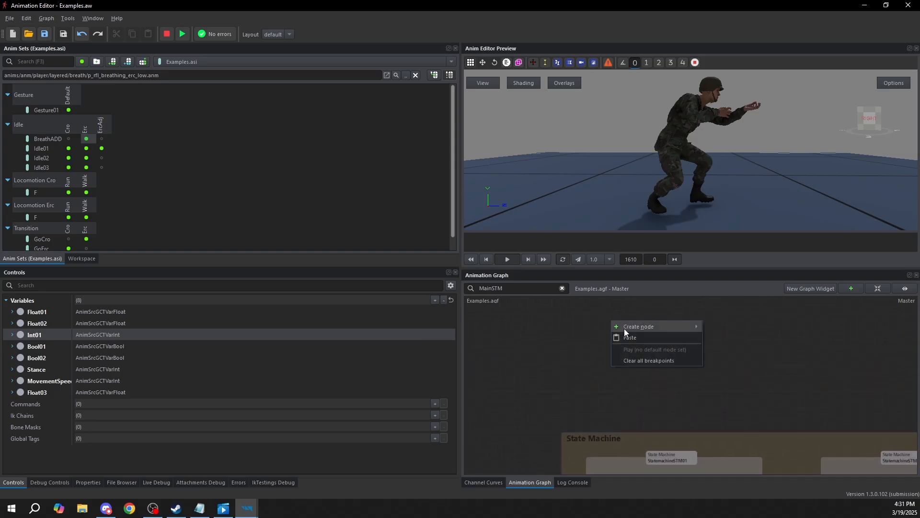
mouse_move(624, 328)
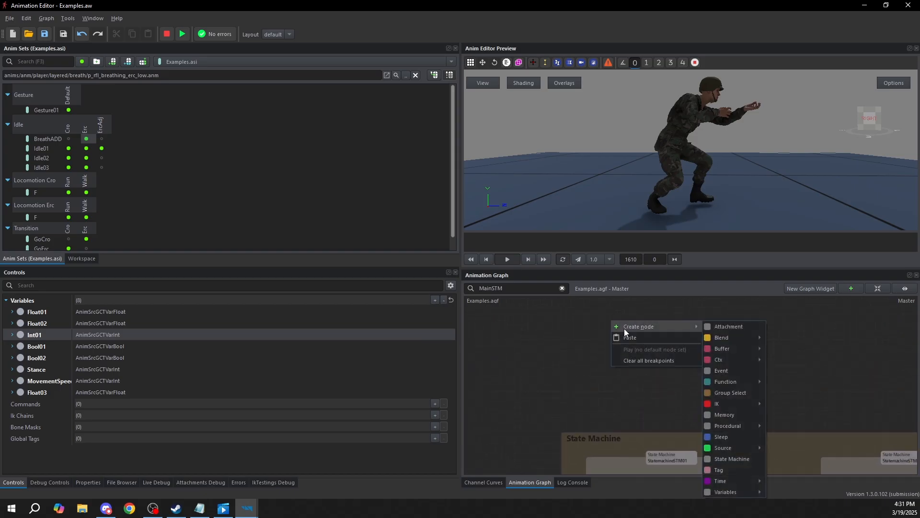
click(738, 458)
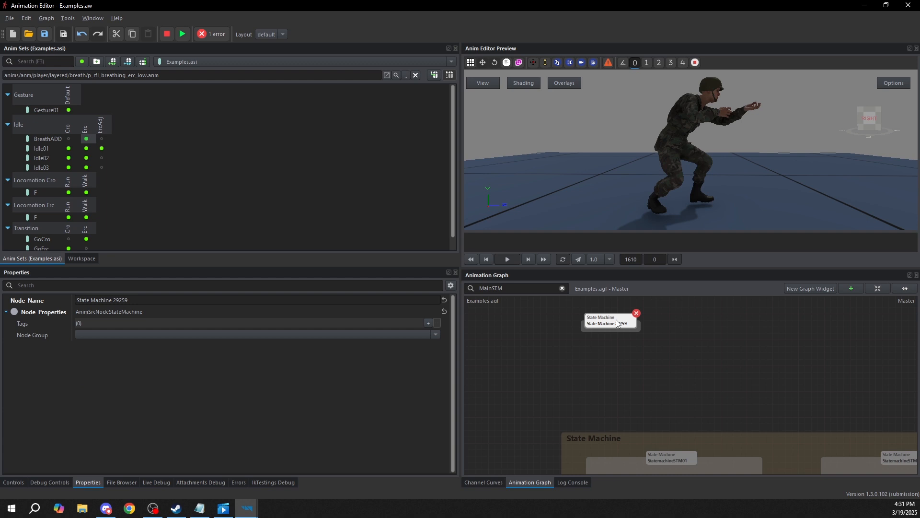
scroll(647, 331, up, 3)
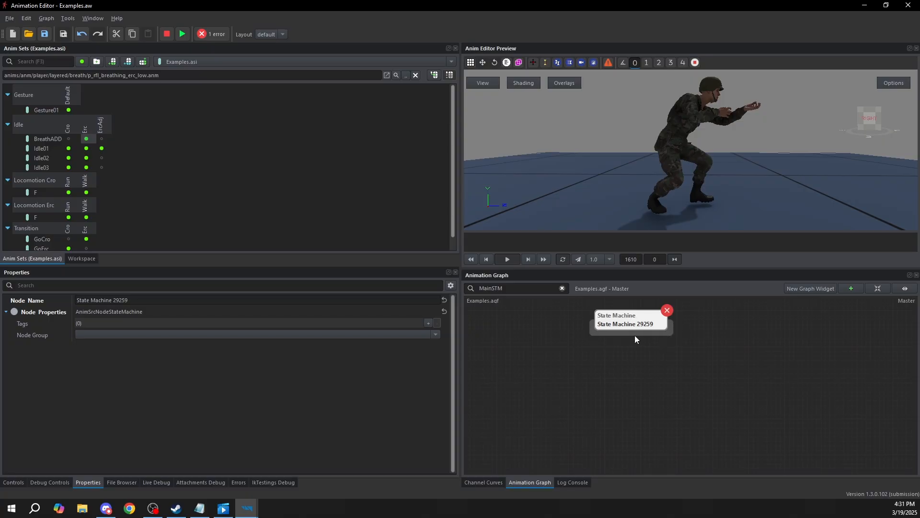
Create two states inside the new state machine and place them apart on its left and right sides
right_click(632, 332)
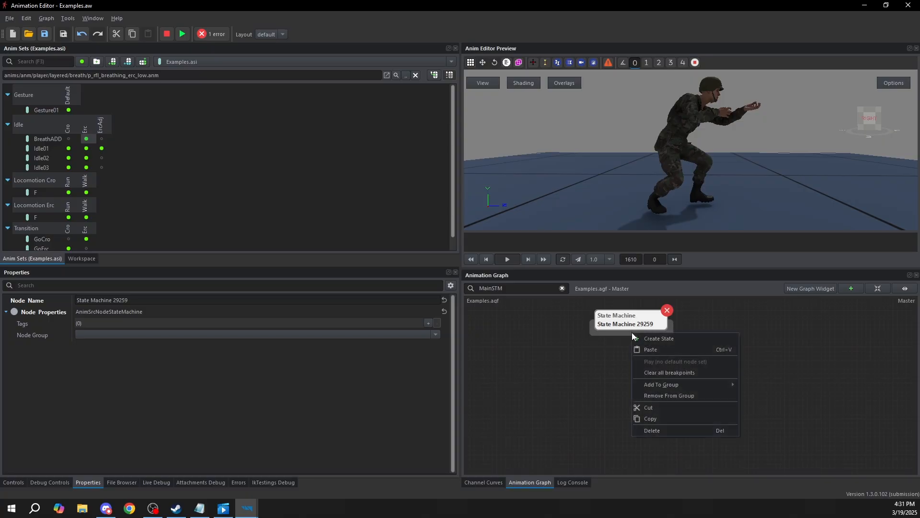
click(668, 338)
drag(668, 339, 530, 367)
right_click(642, 367)
click(671, 372)
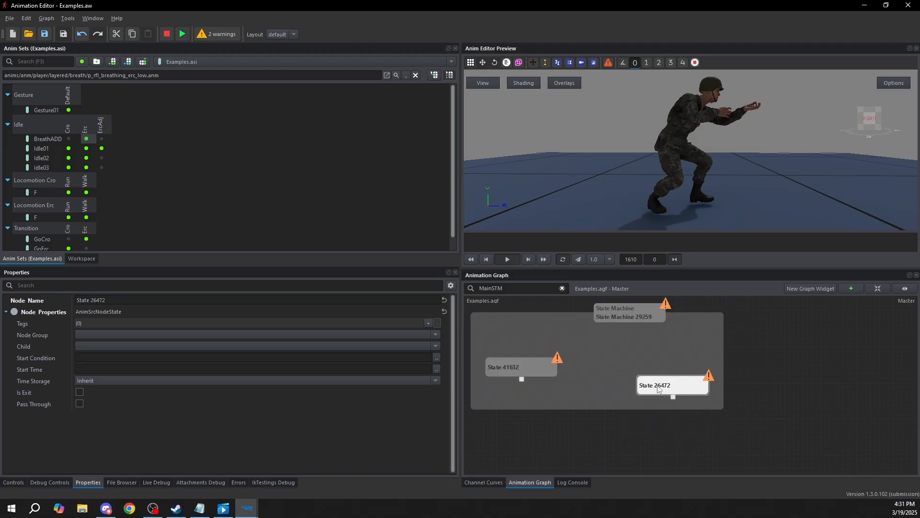
Create a transition from the new state machine's left state to its right state
click(543, 373)
right_click(525, 364)
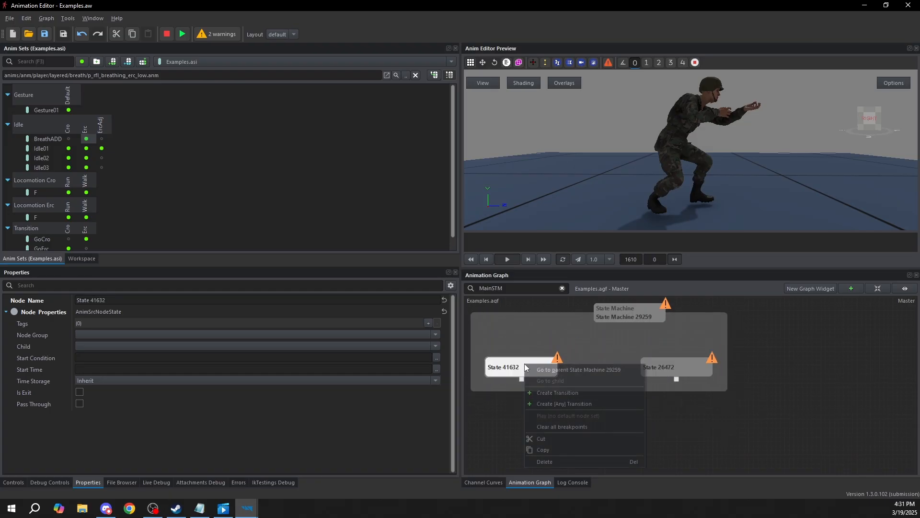
click(572, 395)
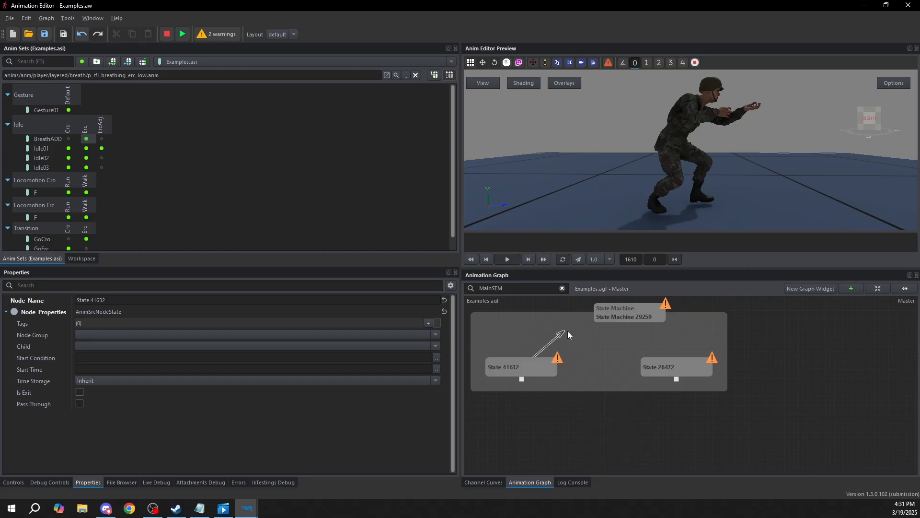
click(665, 368)
Inspect the new transition and the left state, and open the left state's Start Condition for editing
click(528, 364)
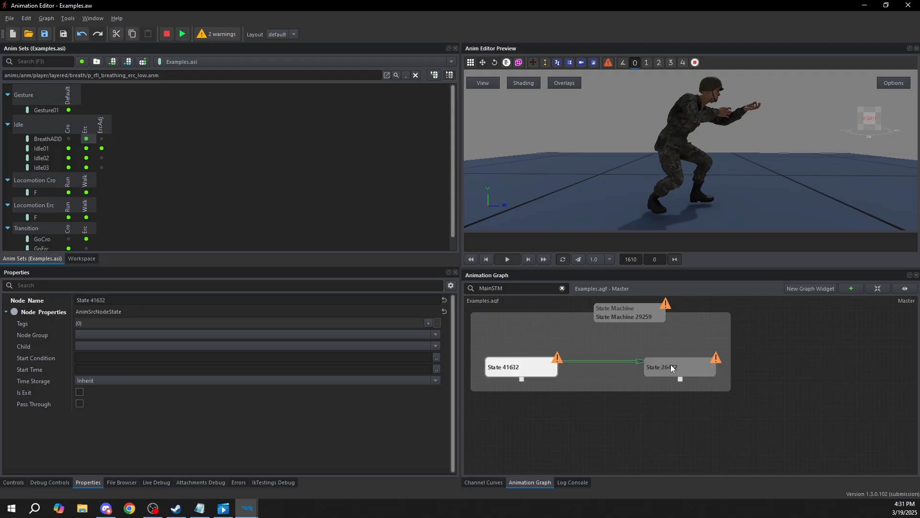
click(617, 361)
click(512, 366)
click(78, 357)
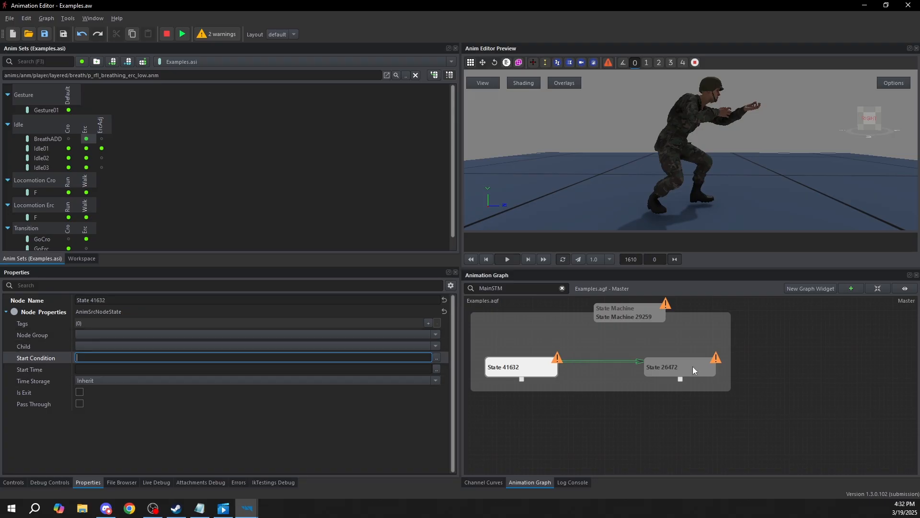
Expand the properties of the transition between the two new states and set its Duration to 0.2
click(676, 368)
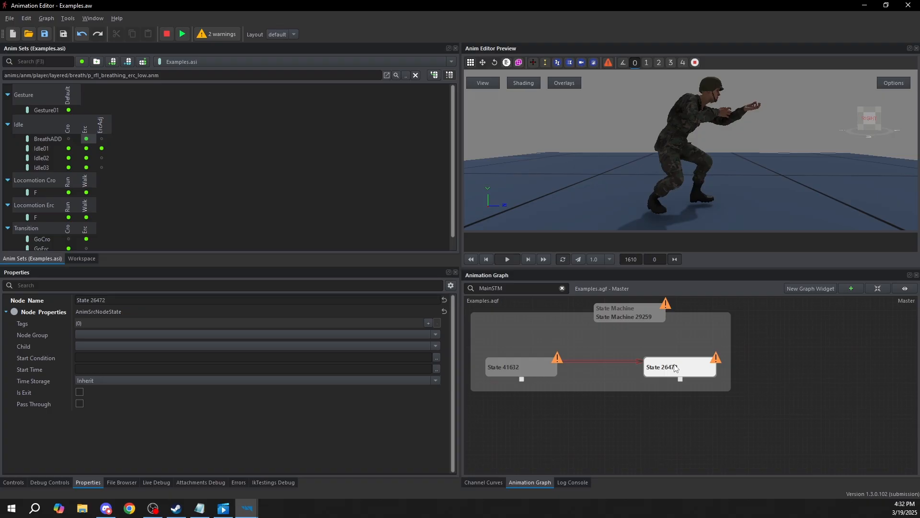
click(635, 361)
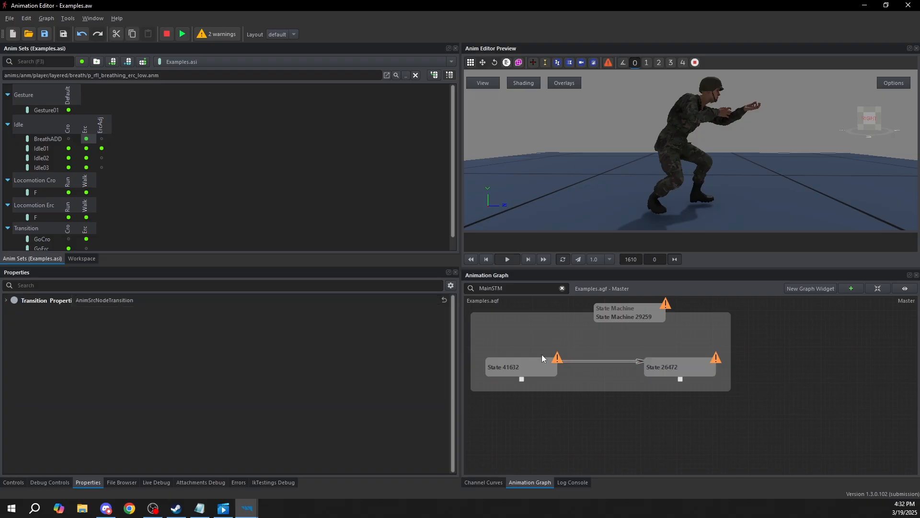
click(6, 300)
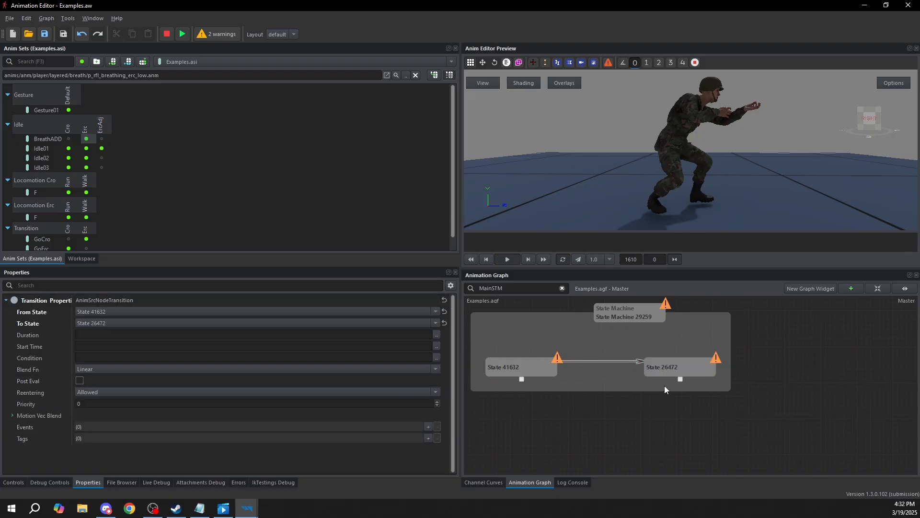
click(90, 332)
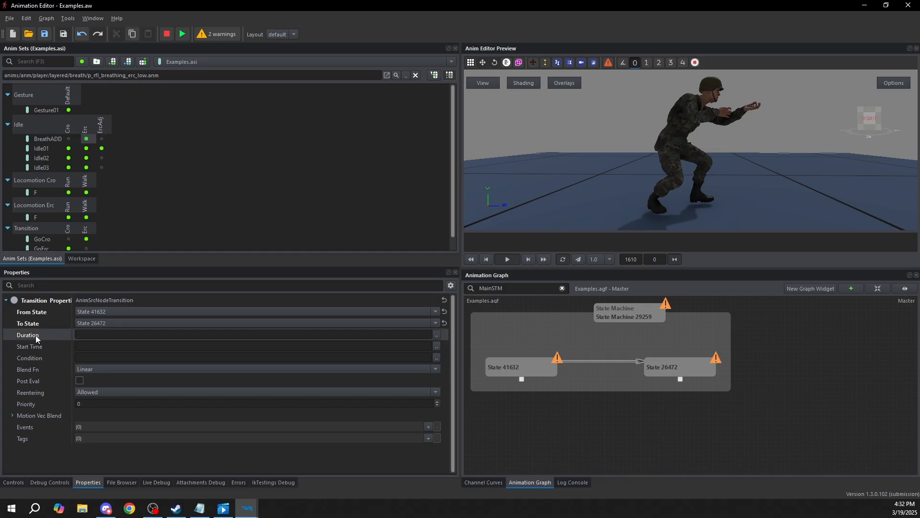
click(87, 333)
text(0.2)
key(Return)
Examine the new transition's Start Time and Condition, opening the Condition's expression editor and closing it without changes
click(99, 346)
click(99, 346)
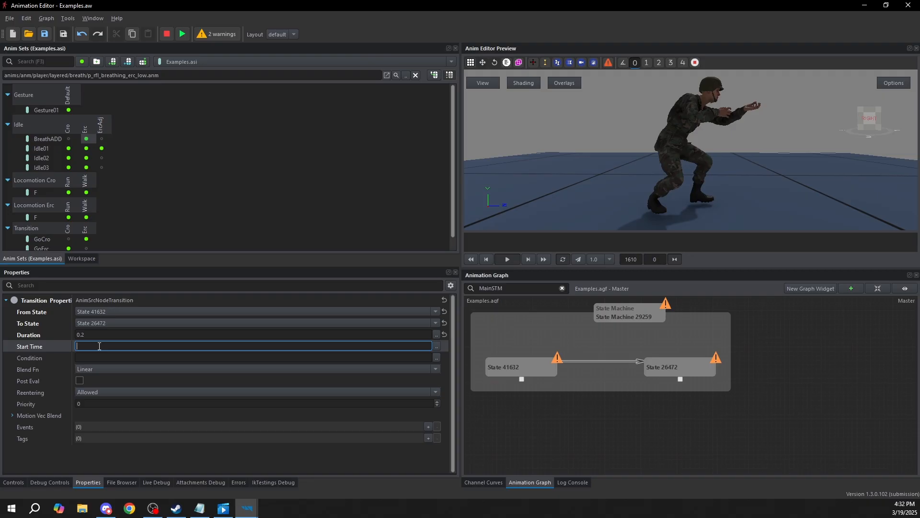
click(115, 357)
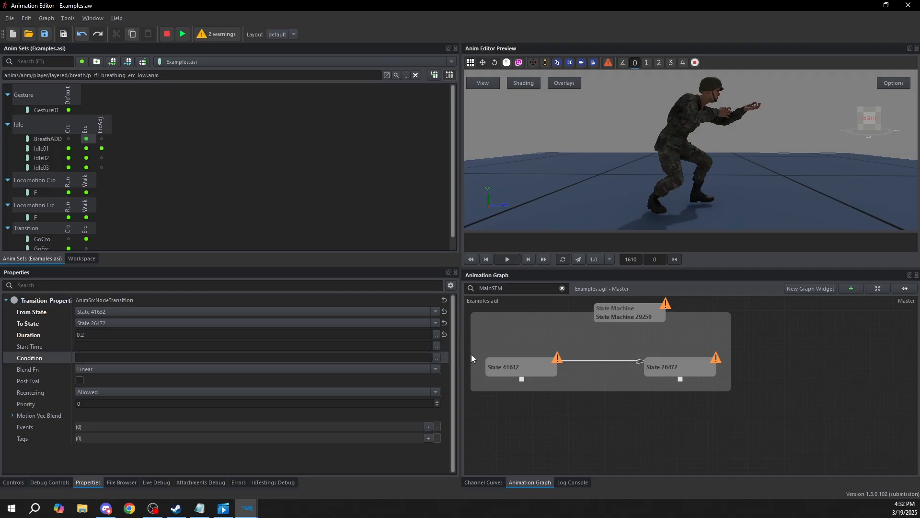
click(437, 358)
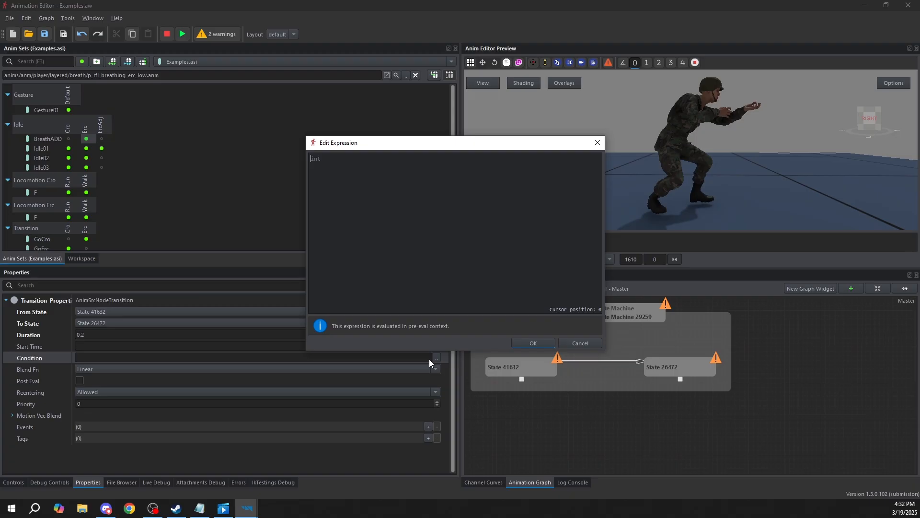
click(565, 343)
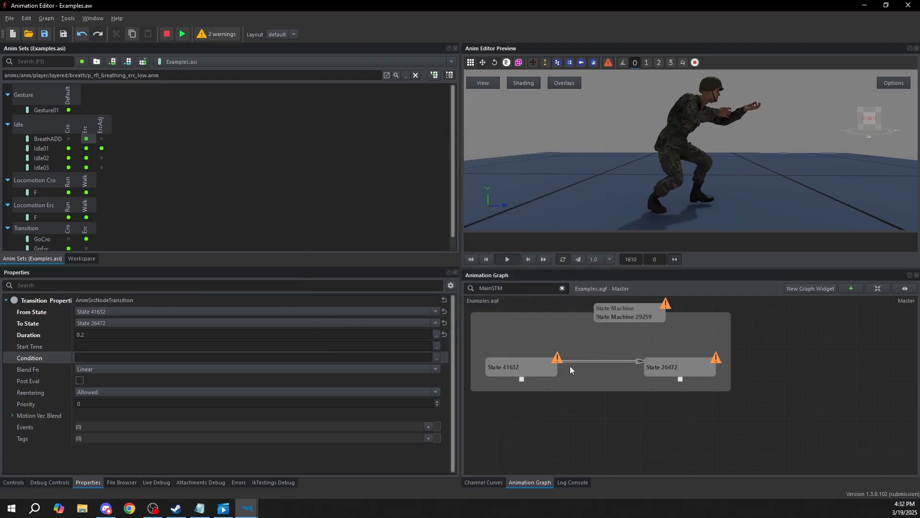
Delete the new state machine together with its two states and their transition
drag(497, 416, 740, 298)
key(Delete)
Examine the existing StatemachineSTM01 node, its Idle and Walk states, and the source animation under Walk
scroll(649, 351, down, 6)
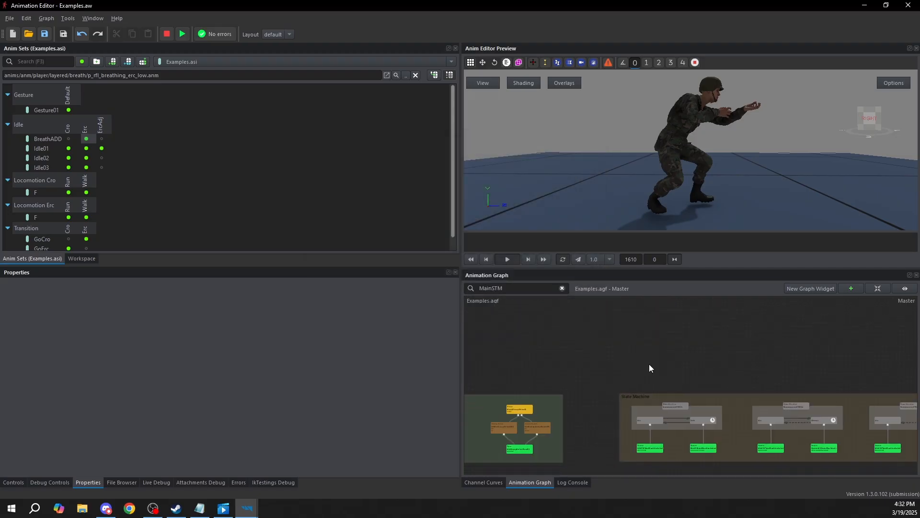
middle_drag(671, 419, 648, 347)
scroll(648, 347, up, 5)
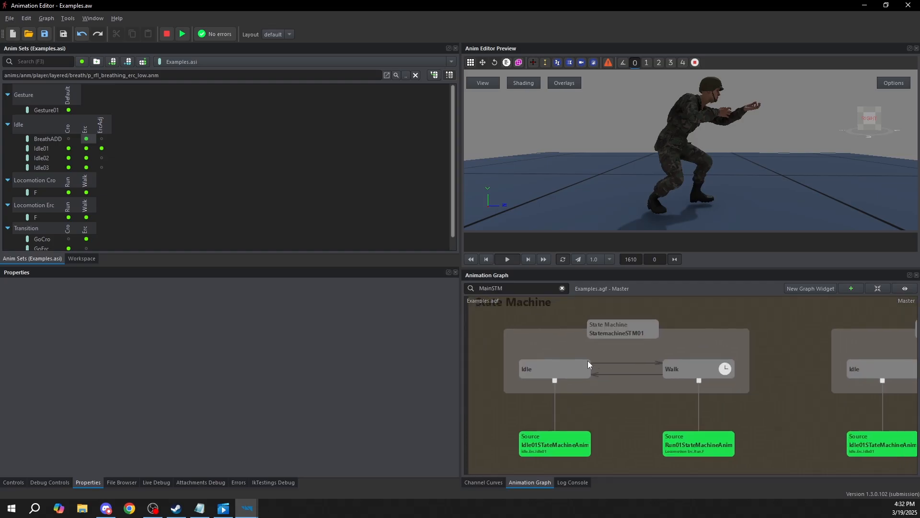
click(601, 326)
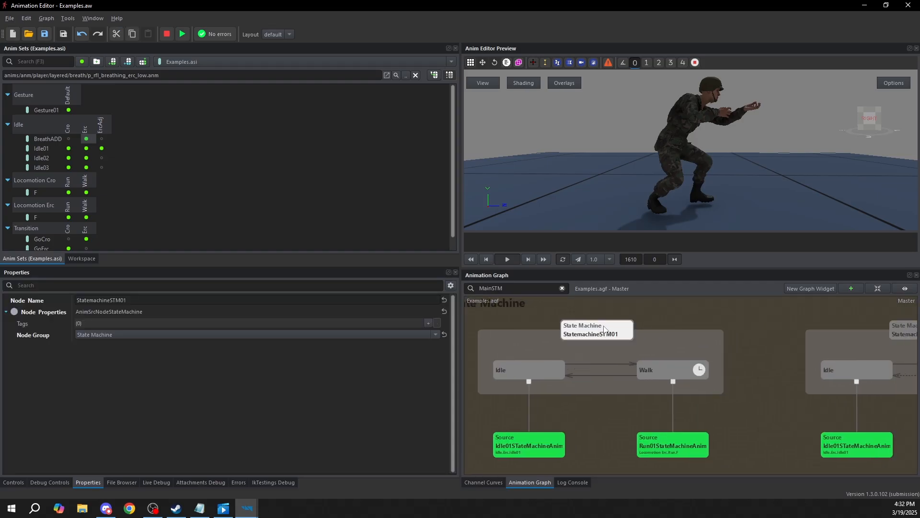
click(557, 372)
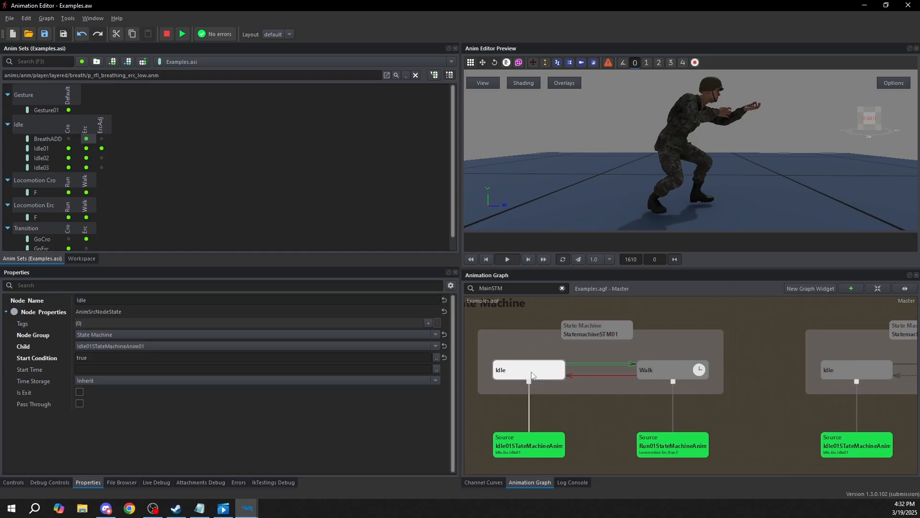
click(662, 374)
click(660, 439)
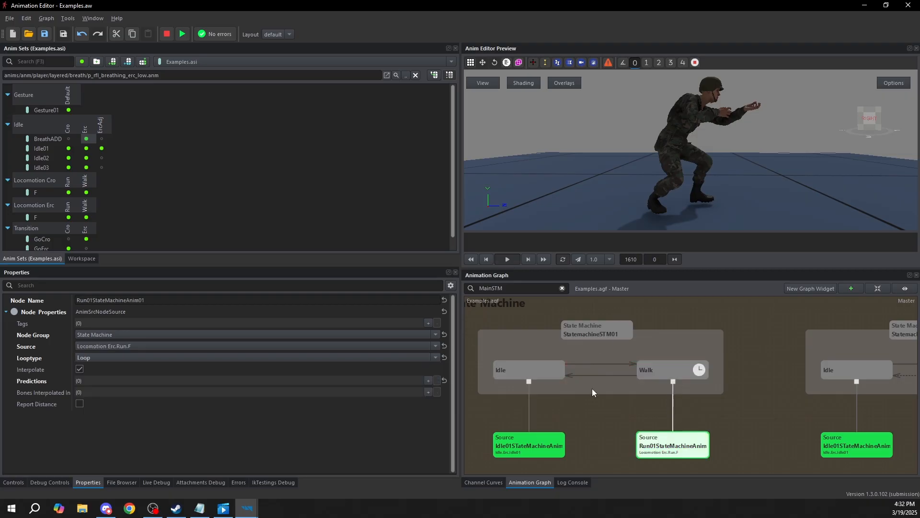
Examine the Idle state's Start Condition and the Idle-to-Walk transition's Condition, including its expression editor
click(531, 370)
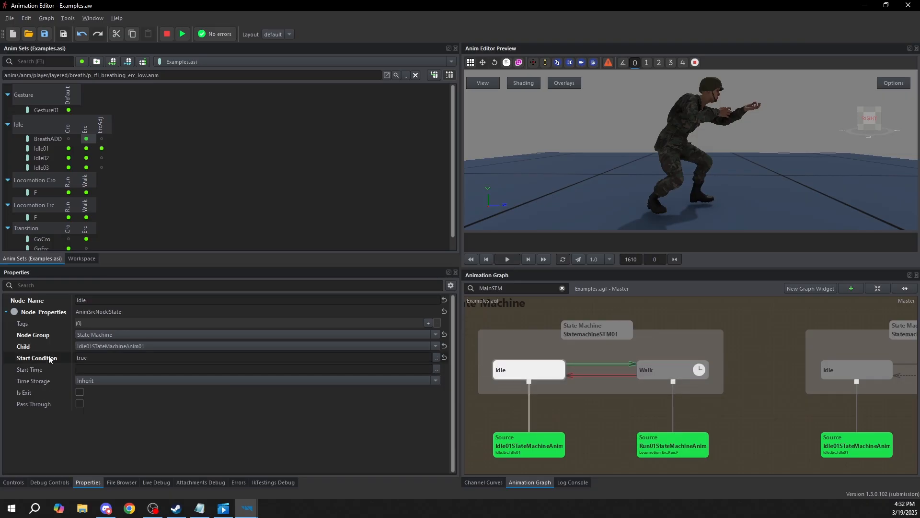
click(93, 357)
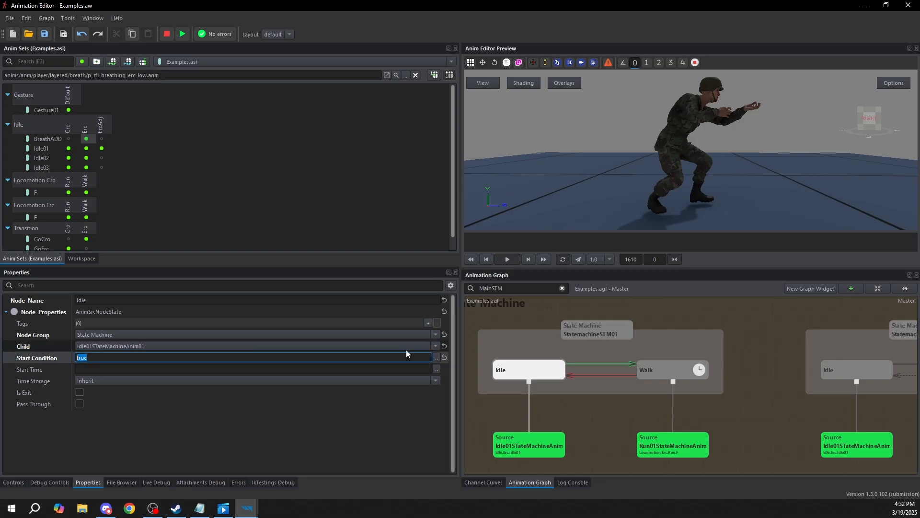
click(618, 362)
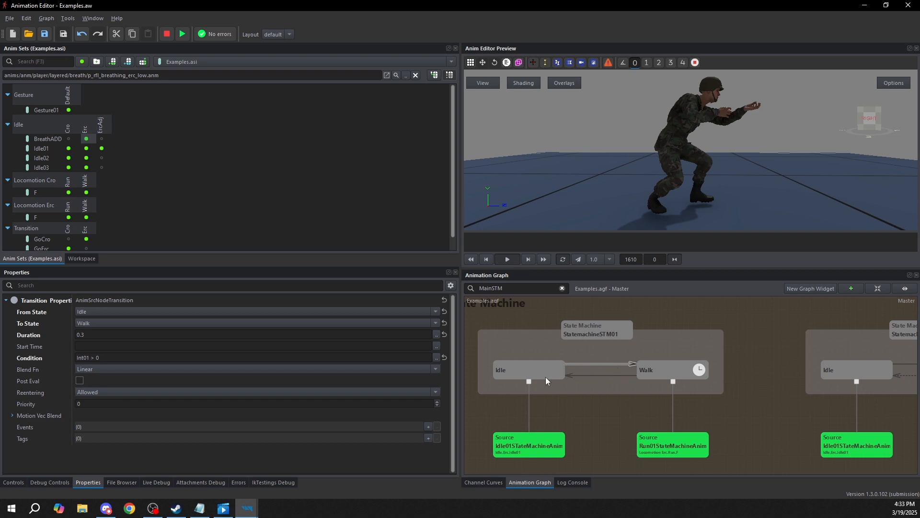
click(534, 370)
click(672, 369)
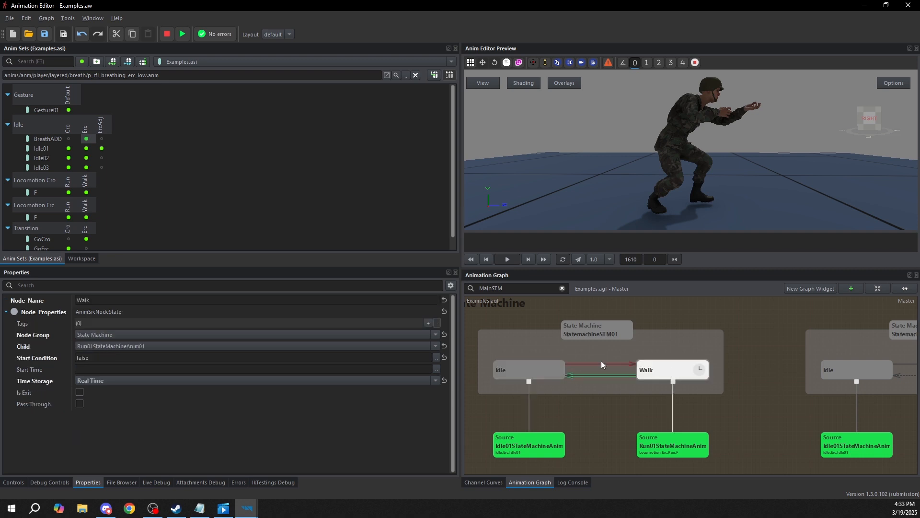
click(601, 363)
drag(99, 358, 76, 357)
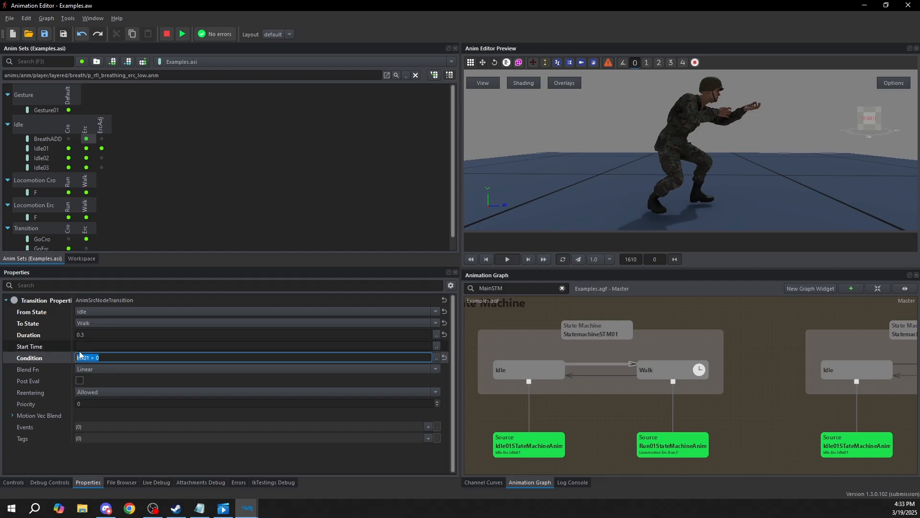
click(437, 358)
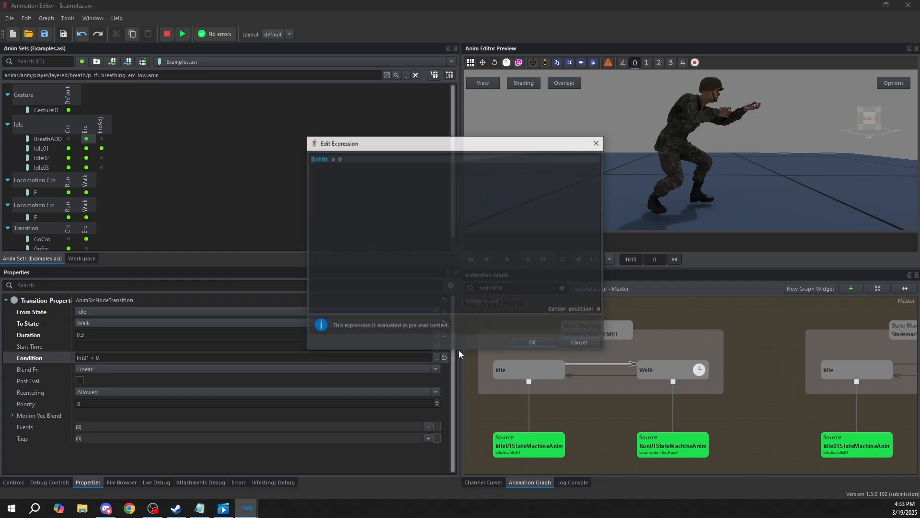
click(544, 344)
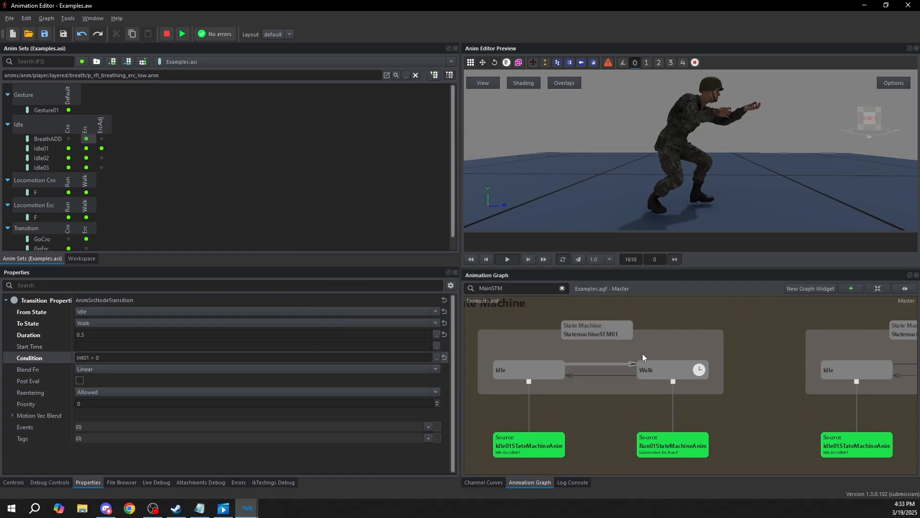
Examine the Walk state and the Condition of the transition from Walk back to Idle
click(656, 370)
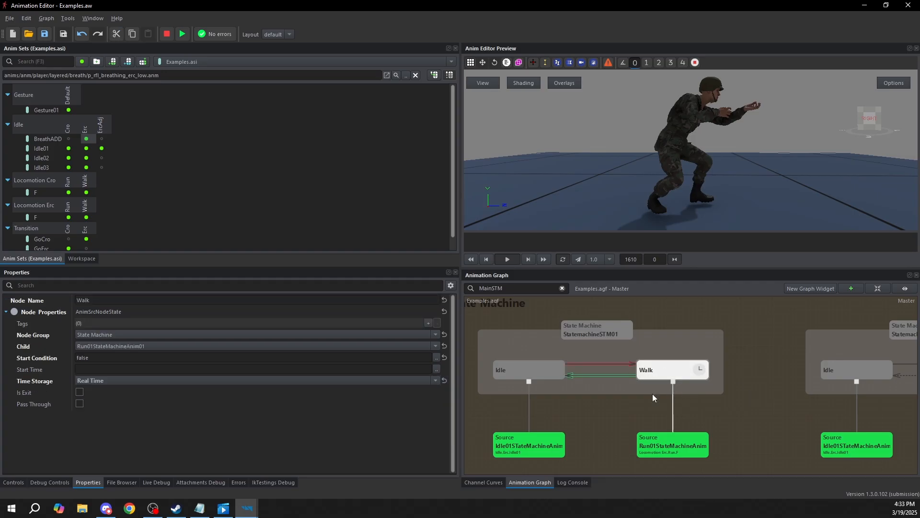
click(602, 376)
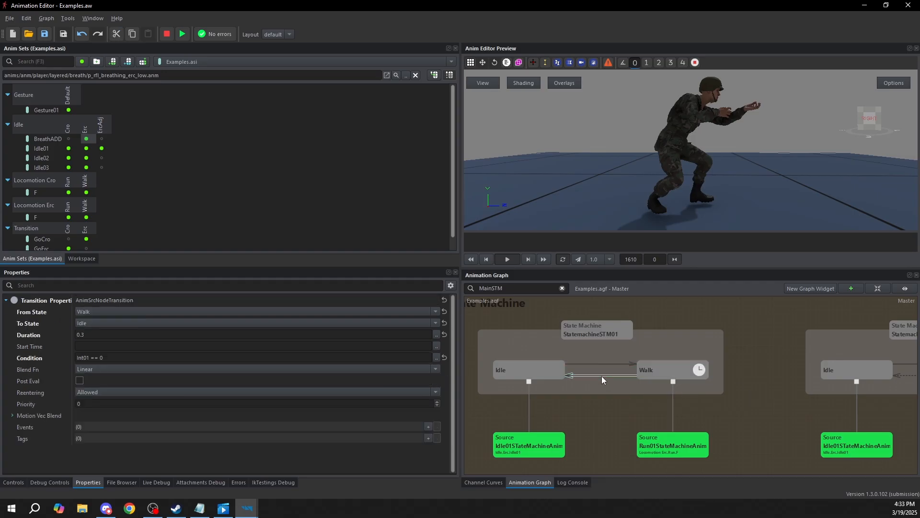
click(111, 358)
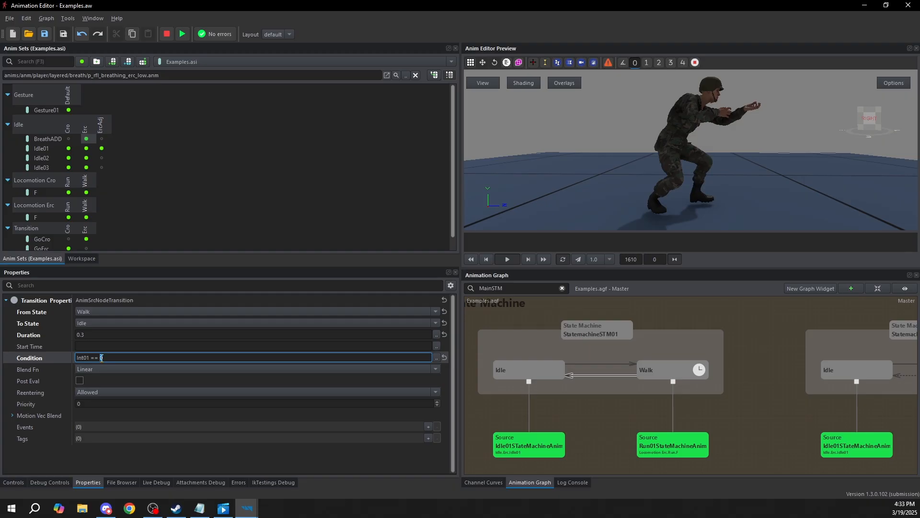
click(663, 375)
click(623, 376)
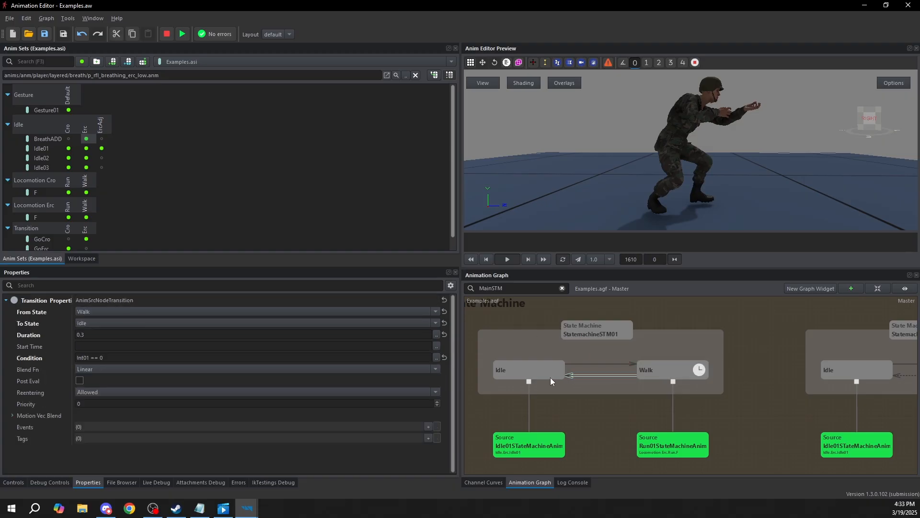
click(551, 377)
Run a preview of StatemachineSTM01, check its Idle-to-Walk transition, and stop the preview
click(576, 336)
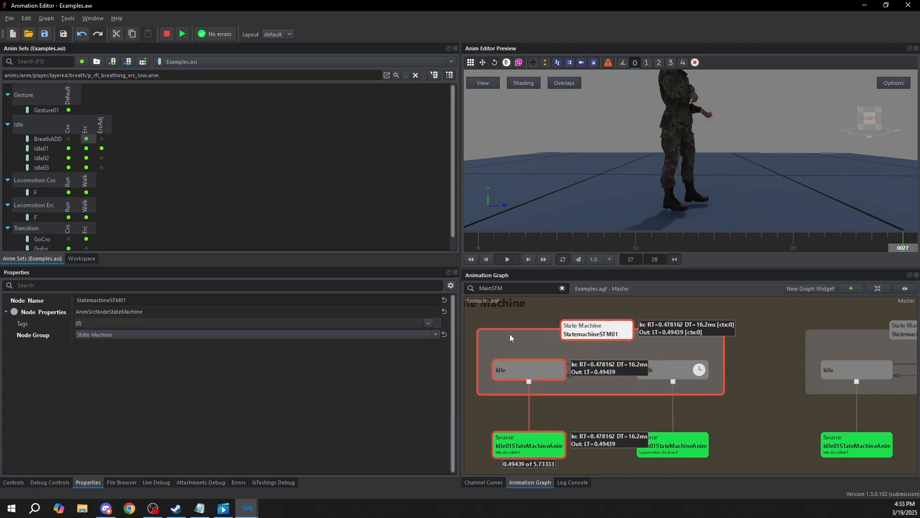
click(610, 367)
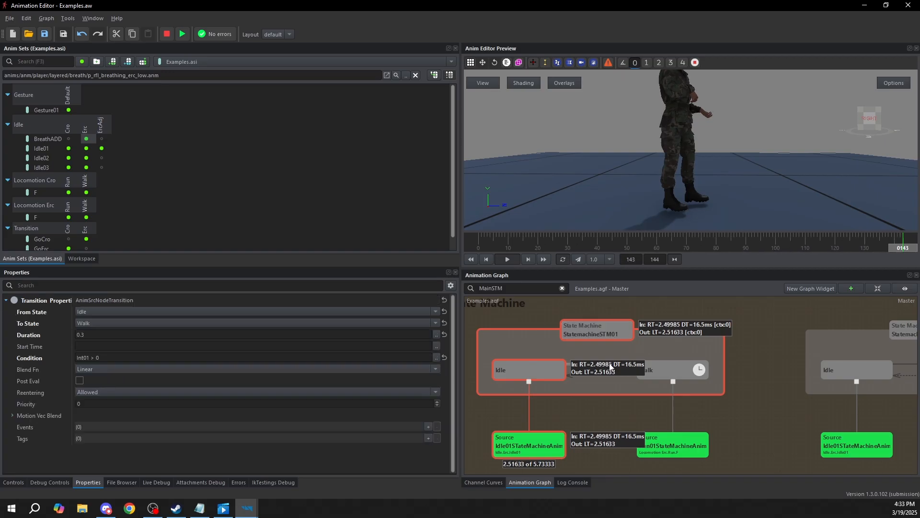
click(758, 331)
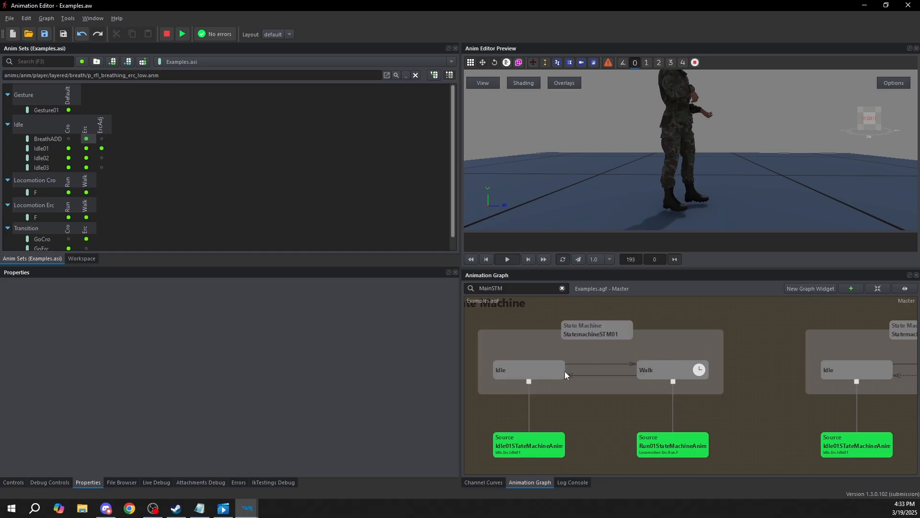
Compare the properties of the Walk and Idle states in StatemachineSTM01
click(666, 376)
click(514, 372)
click(660, 368)
click(522, 376)
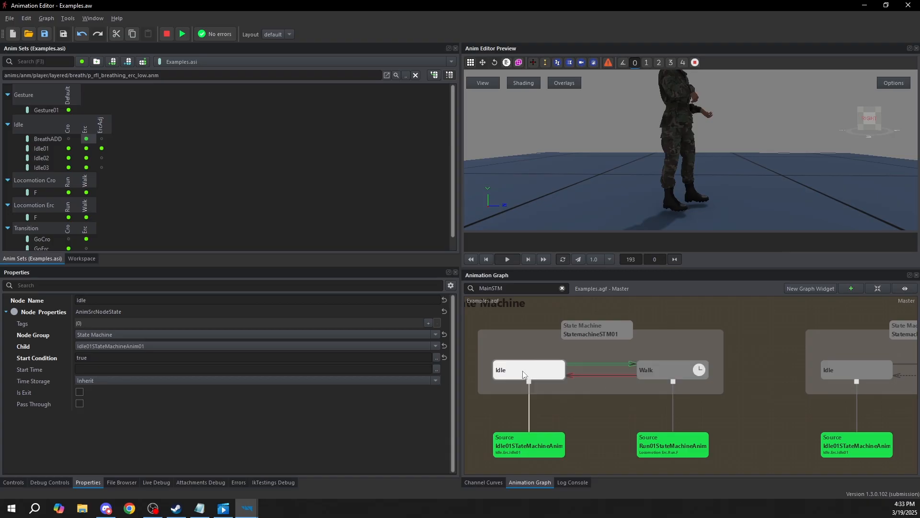
Run the preview from StatemachineSTM01 and set the Int01 variable to 1 to trigger the Walk state
click(597, 332)
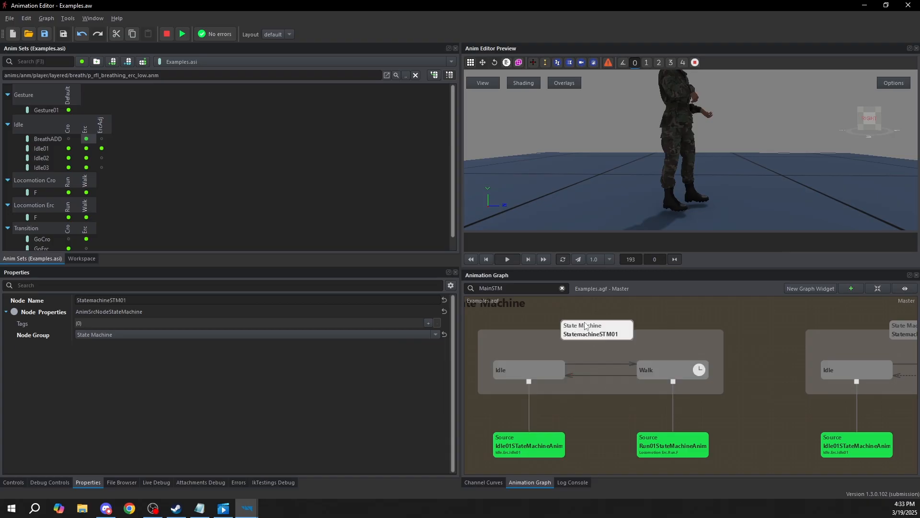
key(F5)
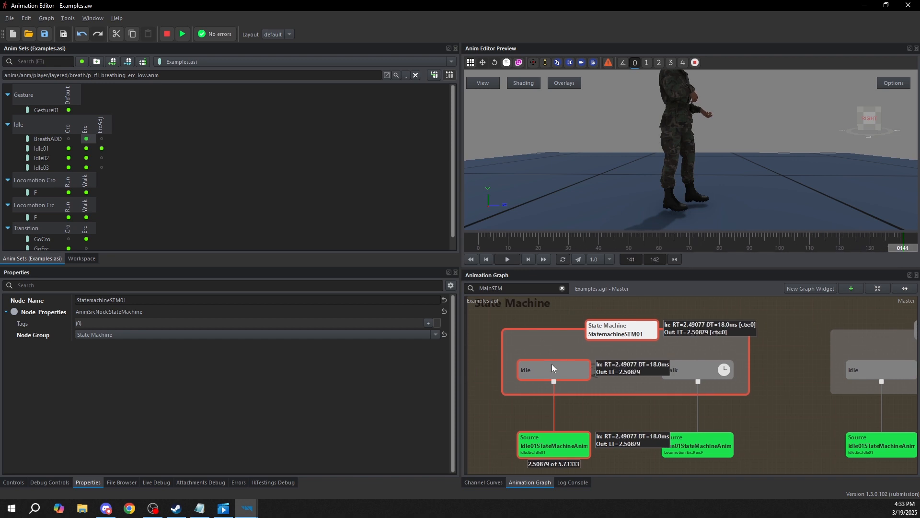
click(13, 482)
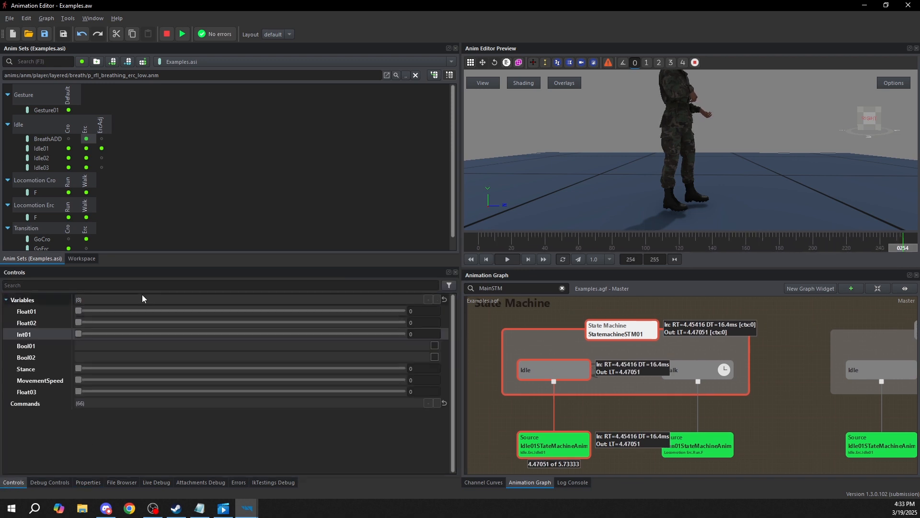
click(80, 334)
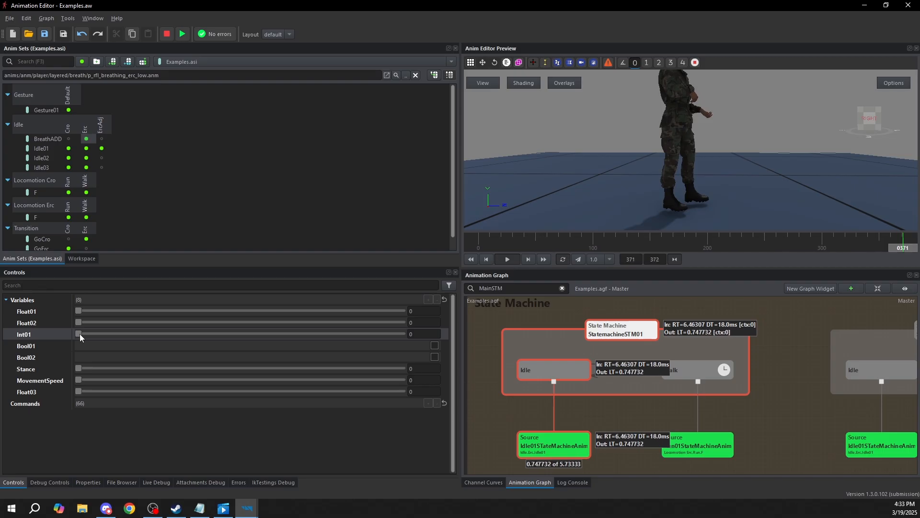
drag(81, 334, 163, 337)
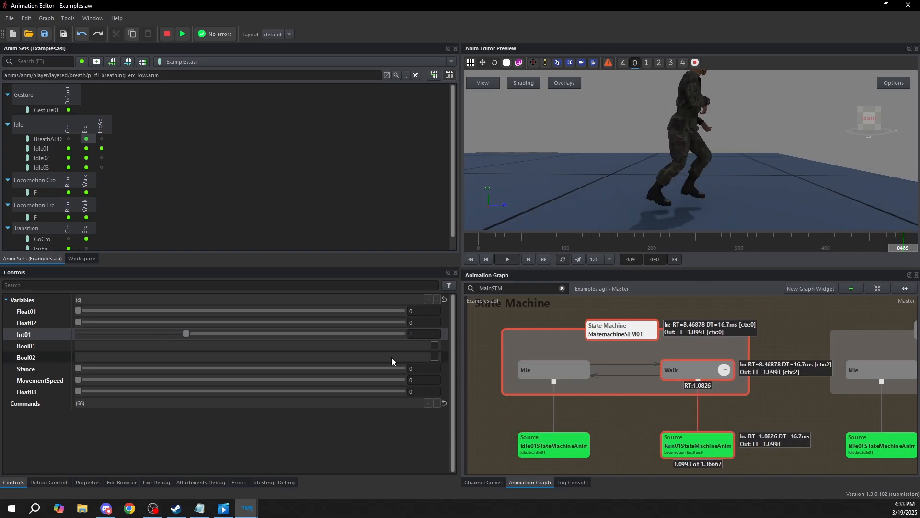
Examine the active Walk state and the Int01 variable while StatemachineSTM01 runs in the preview
click(699, 372)
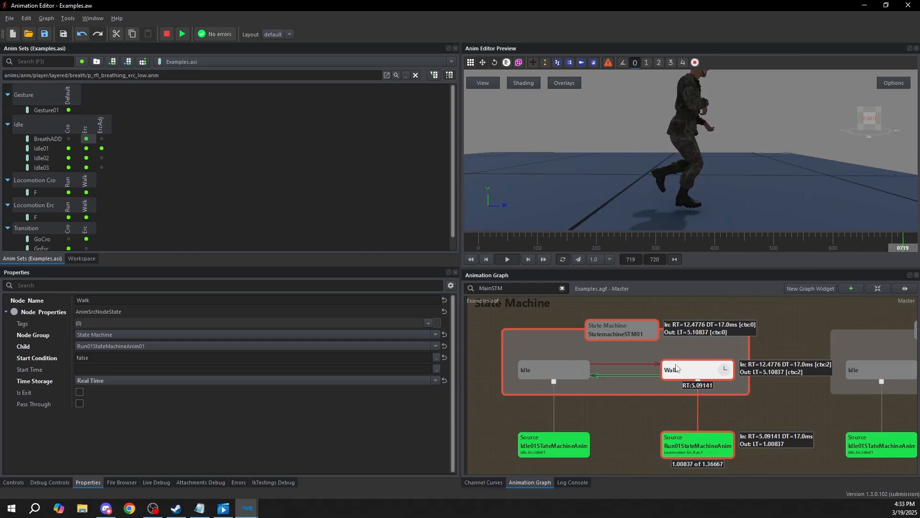
click(17, 482)
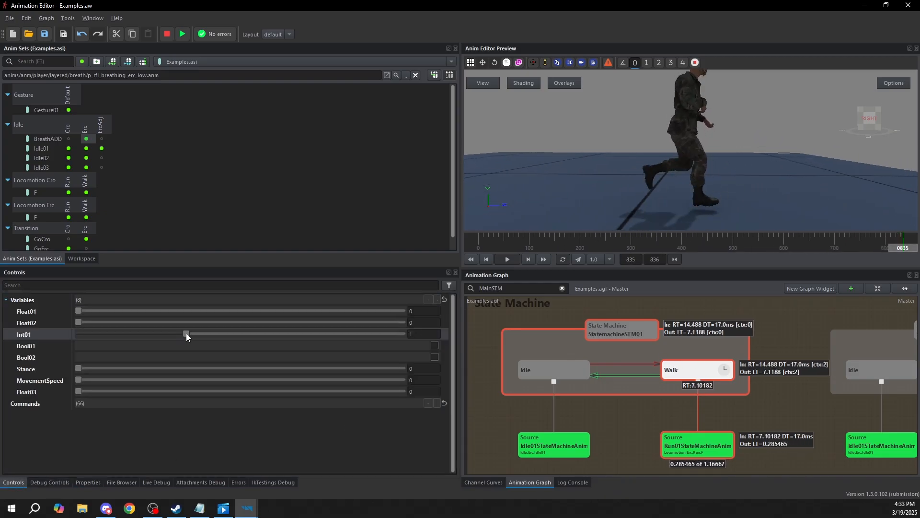
drag(187, 332, 223, 332)
middle_drag(638, 323, 648, 367)
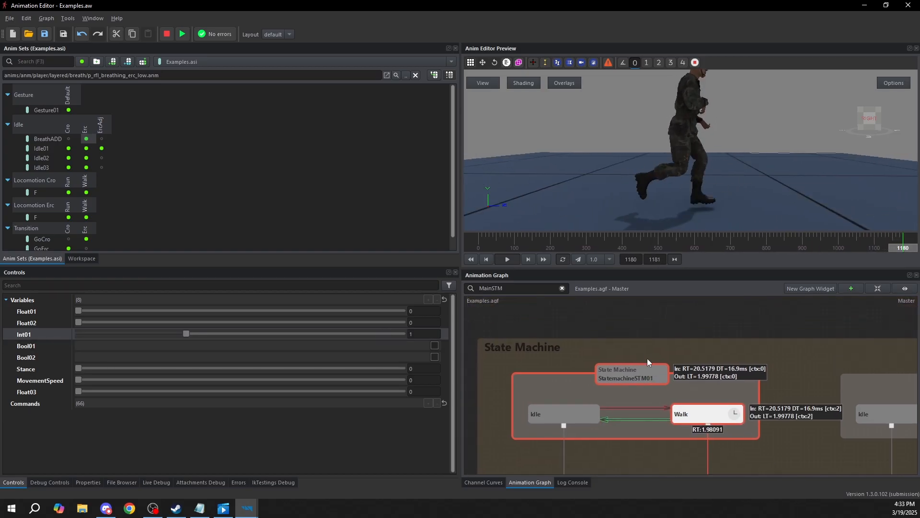
scroll(642, 367, down, 3)
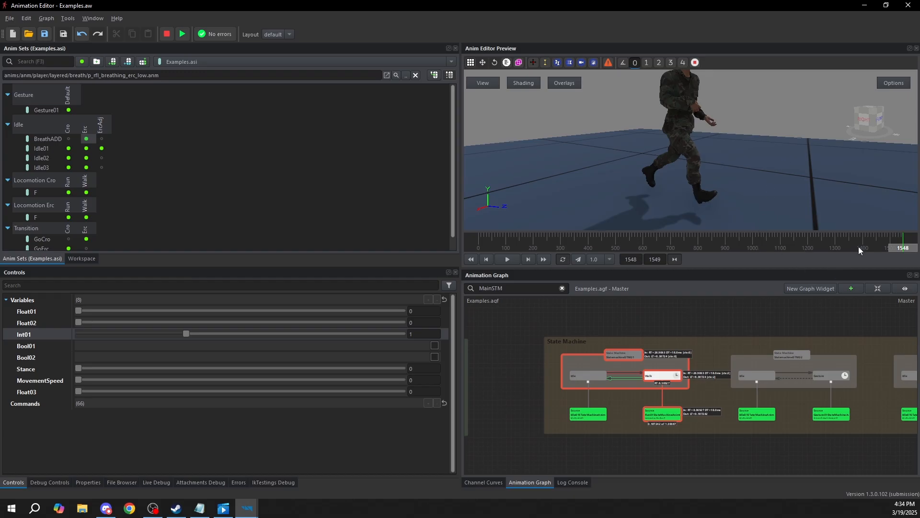
Scrub the preview timeline back and forth through the Idle-to-Walk transition to examine how StatemachineSTM01 blends between the states
drag(886, 251, 595, 272)
scroll(649, 398, up, 6)
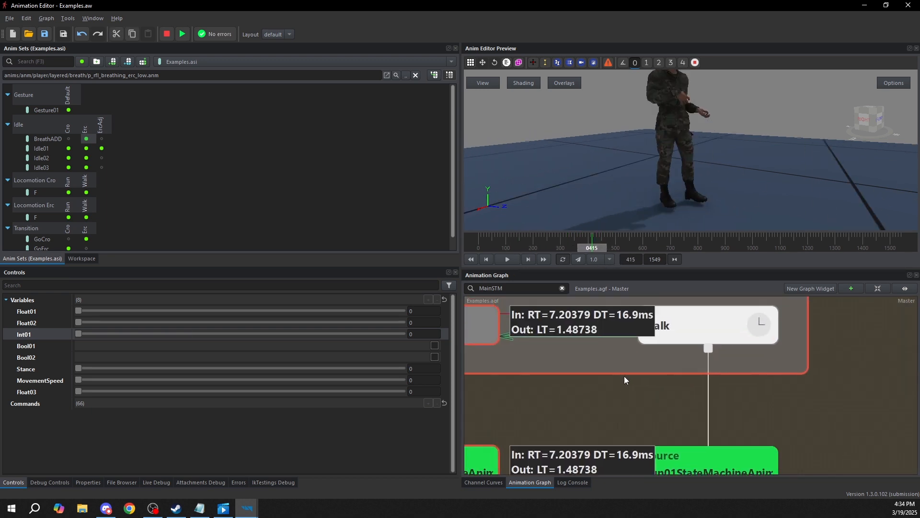
middle_drag(619, 366, 654, 410)
drag(621, 243, 625, 245)
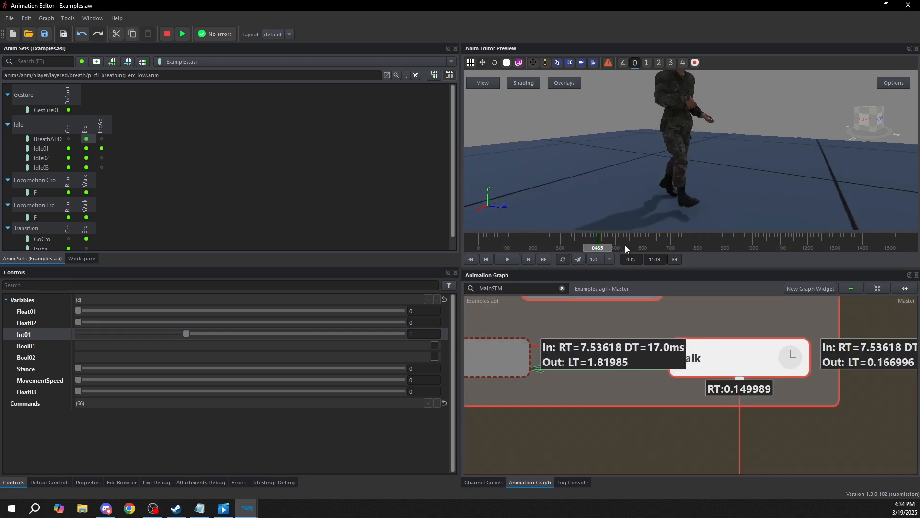
scroll(625, 245, up, 18)
scroll(626, 247, down, 19)
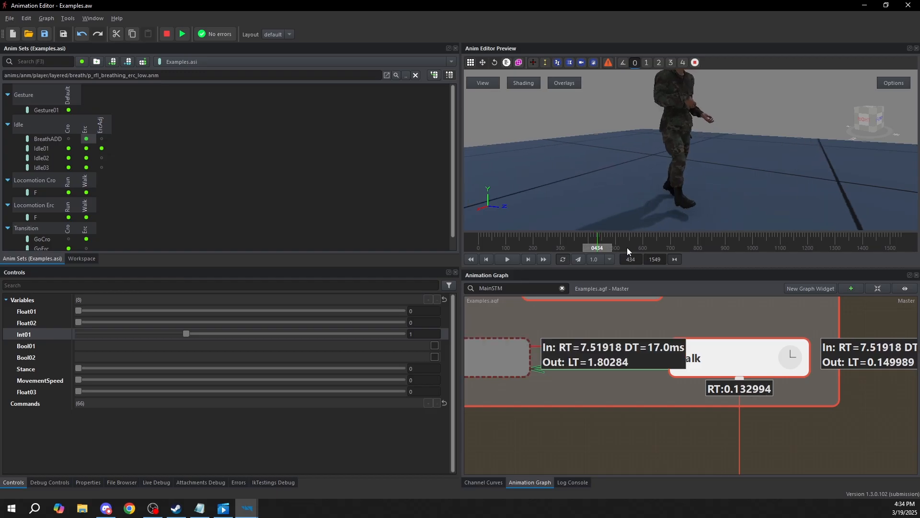
scroll(627, 247, down, 16)
mouse_move(597, 247)
mouse_down()
mouse_move(629, 249)
mouse_move(571, 245)
mouse_move(606, 246)
mouse_up()
scroll(610, 246, up, 2)
scroll(610, 246, down, 3)
scroll(610, 246, down, 1)
scroll(609, 245, up, 8)
drag(606, 245, 655, 248)
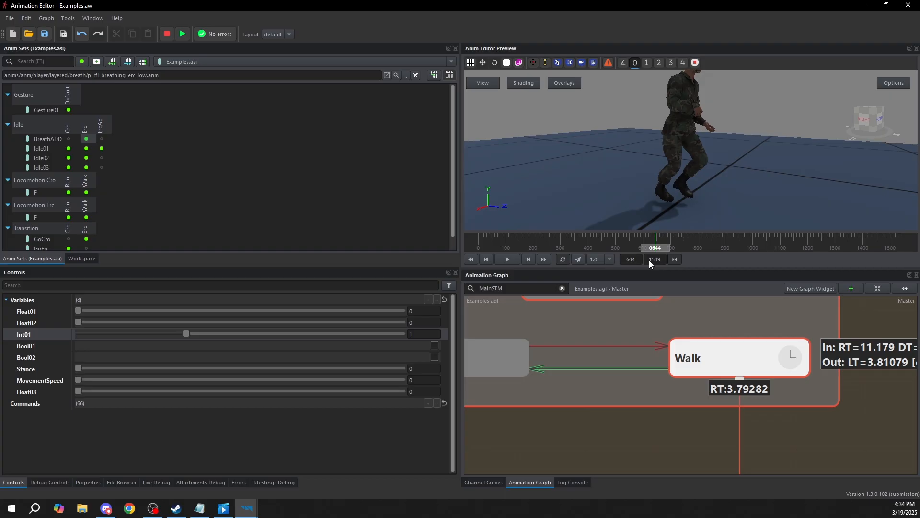
Stop the preview and move on from StatemachineSTM01 to the StatemachineSTM02 state machine
scroll(715, 352, down, 4)
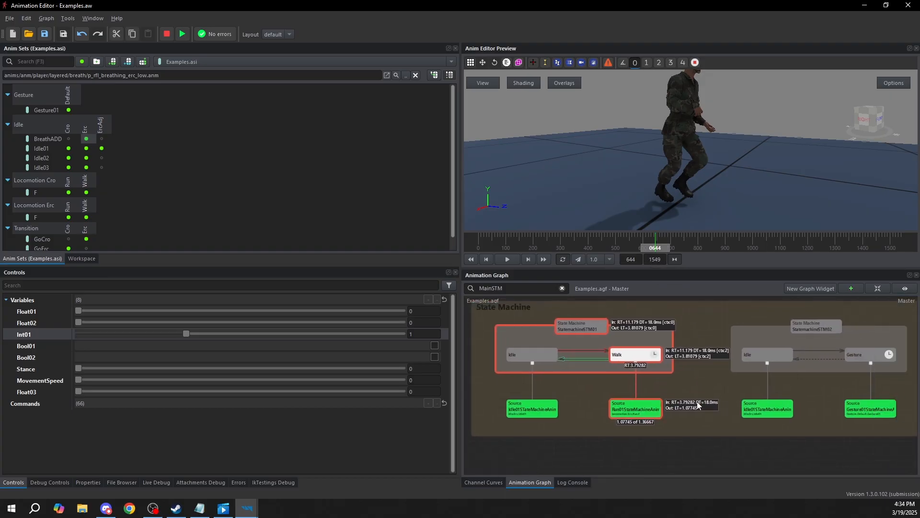
key(Escape)
middle_drag(700, 344, 726, 359)
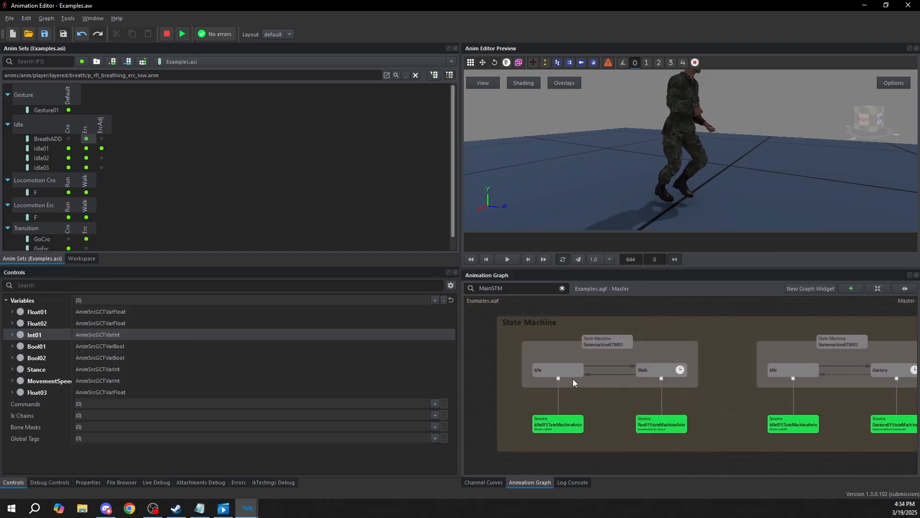
click(606, 347)
middle_drag(829, 380, 686, 374)
click(709, 338)
middle_drag(831, 366, 755, 353)
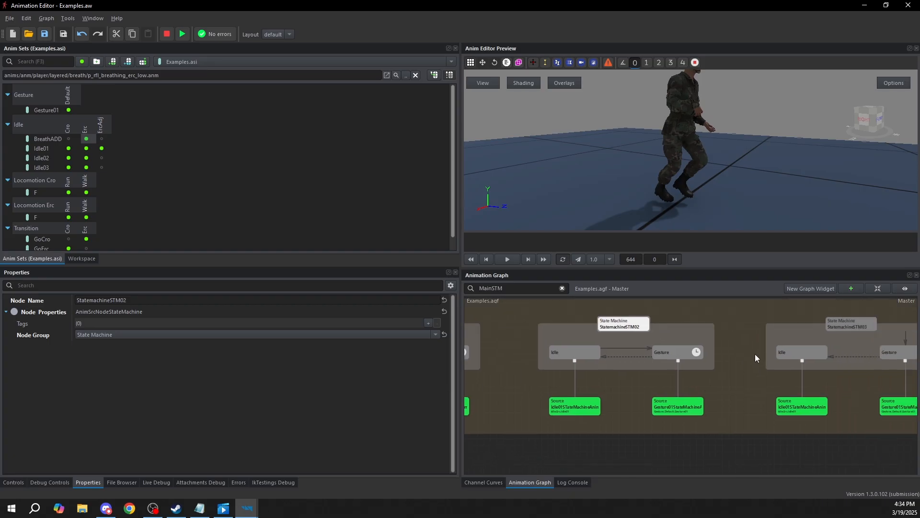
scroll(633, 347, up, 3)
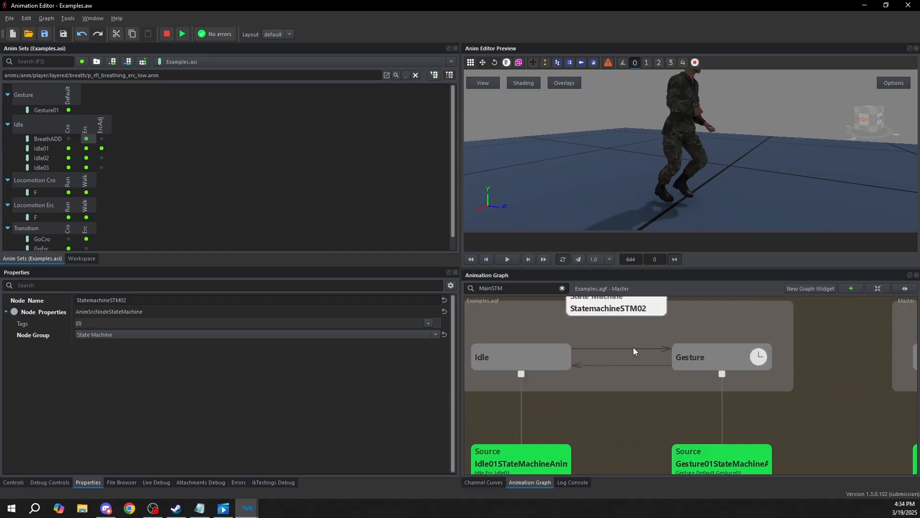
middle_drag(647, 383, 663, 363)
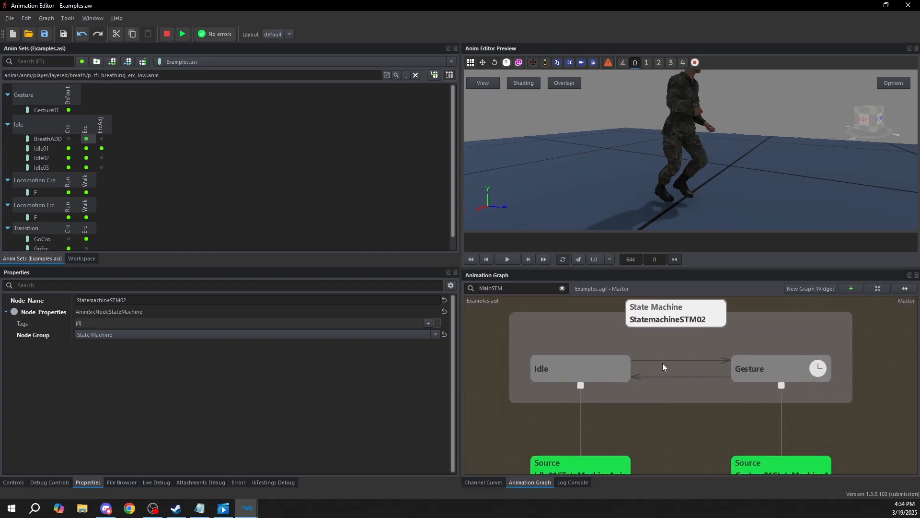
Run the preview from StatemachineSTM02, check its Idle and Gesture states, and stop the preview
double_click(683, 319)
middle_drag(806, 380, 775, 372)
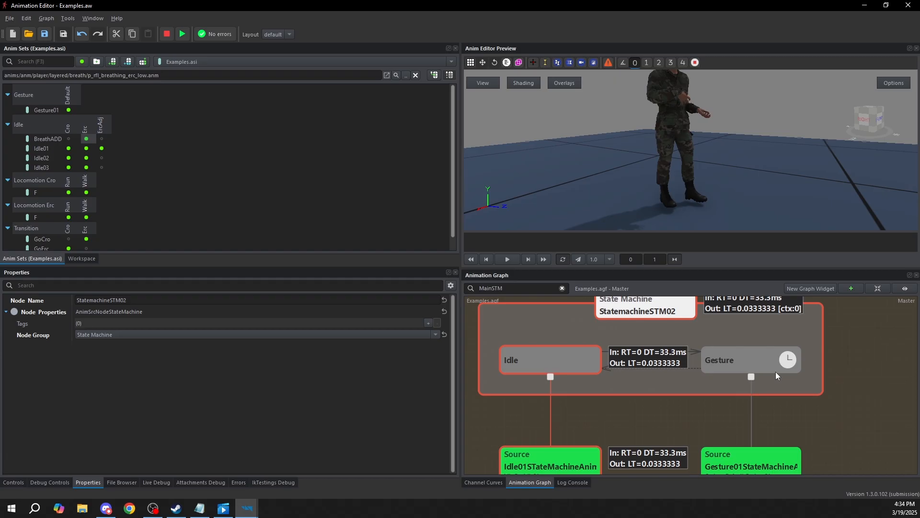
click(574, 363)
click(736, 361)
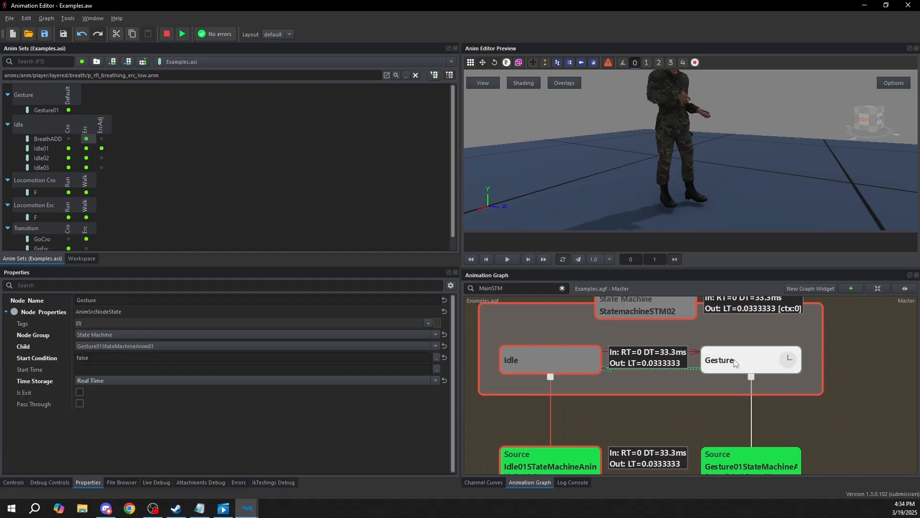
middle_drag(660, 324, 664, 329)
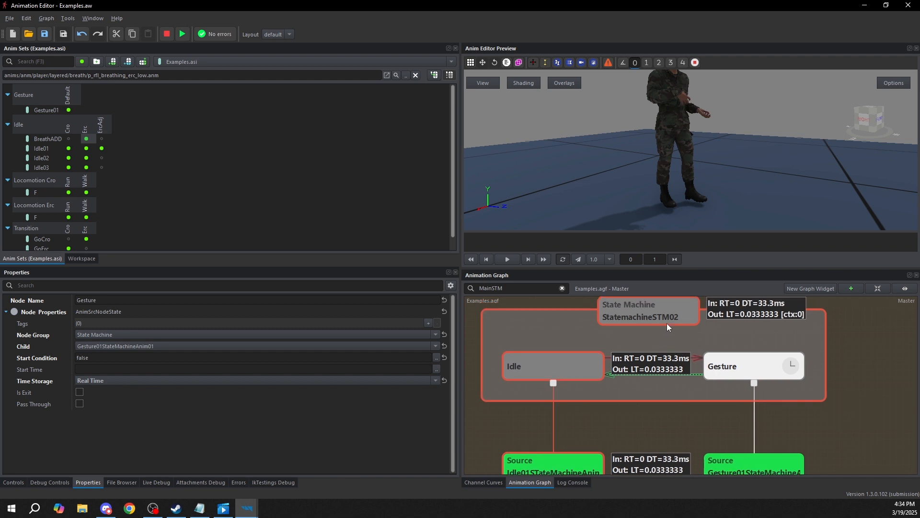
click(760, 321)
Examine the properties of the Idle-to-Gesture transition and the two states it connects
click(695, 358)
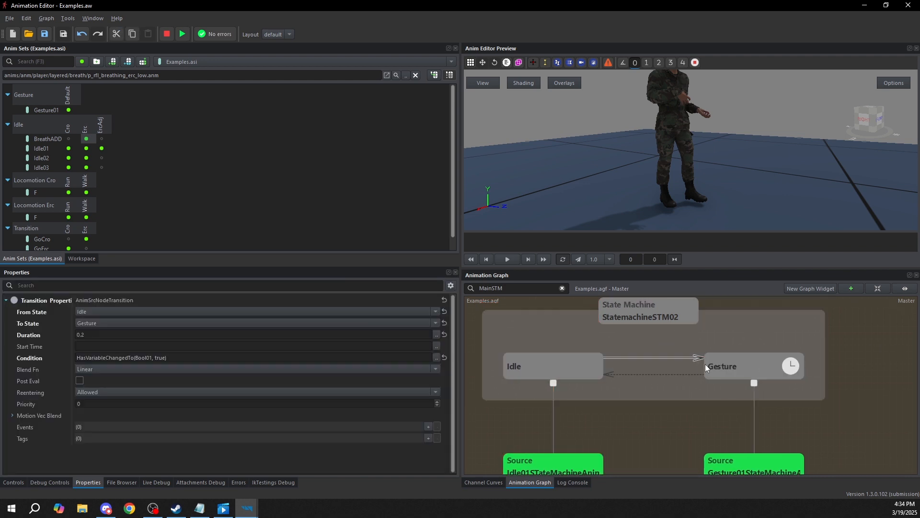
click(561, 367)
click(786, 370)
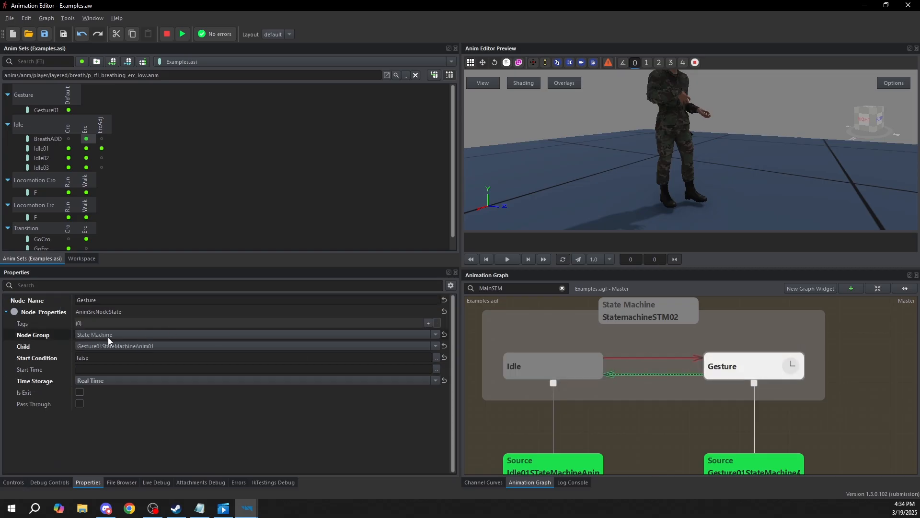
click(646, 358)
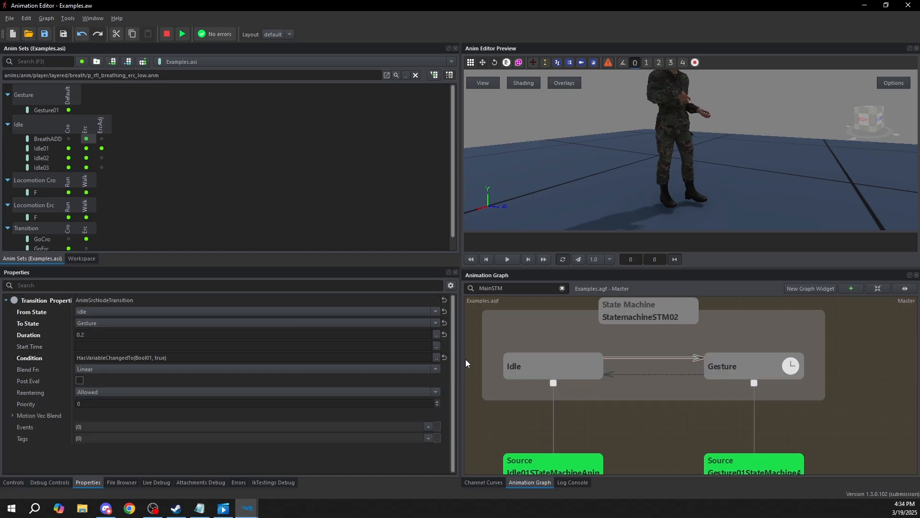
Open the Idle-to-Gesture transition's Condition expression and examine the HasVariableChangedTo function and its Bool01 and true arguments
click(437, 357)
drag(311, 159, 398, 159)
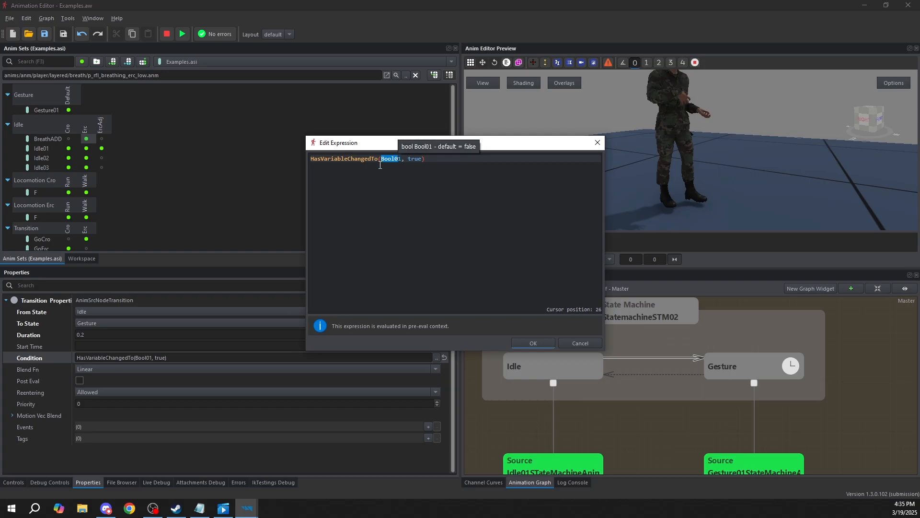
drag(426, 159, 416, 161)
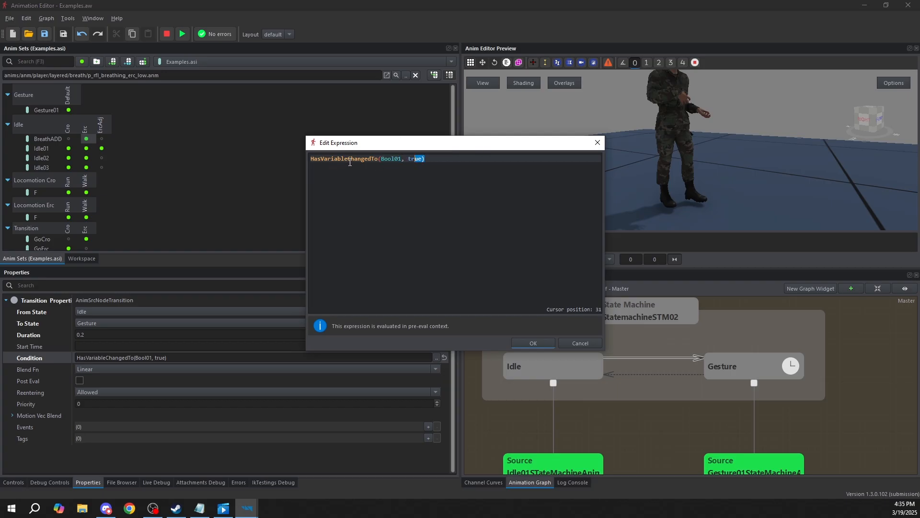
double_click(368, 159)
Enter hasva after the Condition expression to look up matching functions, remove that text, and close the expression editor
click(507, 160)
text(hasva)
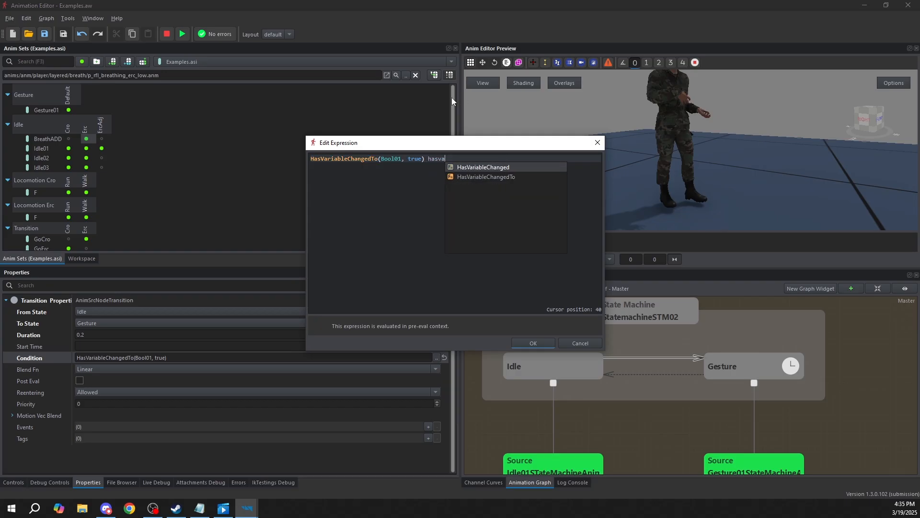
key(BackSpace)
key(BackSpace)
key(BackSpace)
key(BackSpace)
key(BackSpace)
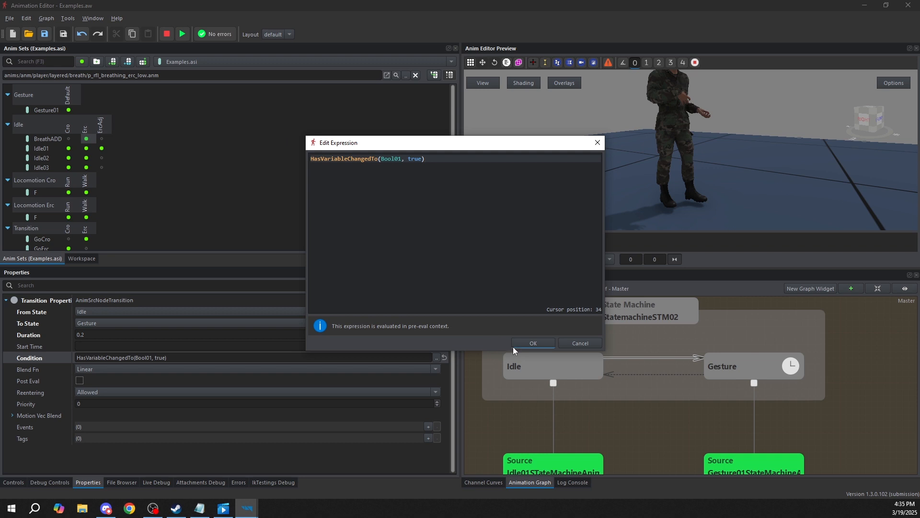
click(531, 343)
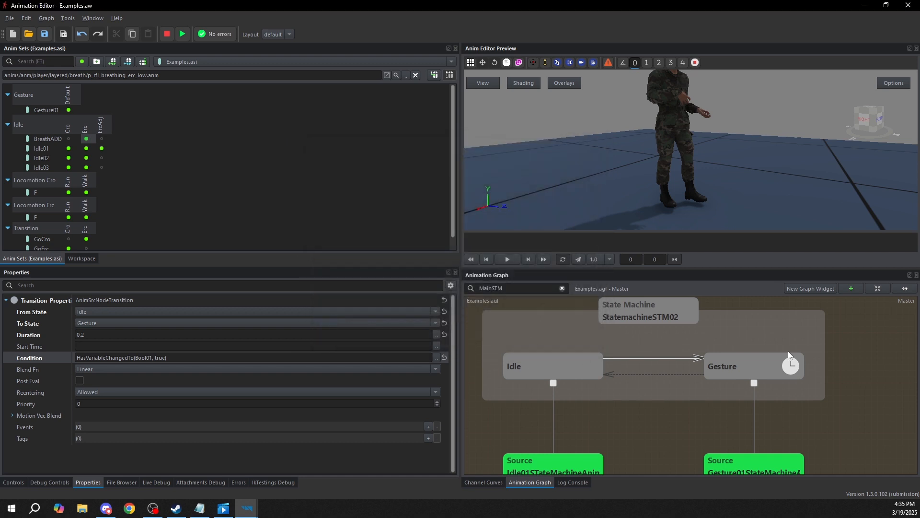
Examine the Gesture state and the Gesture-to-Idle transition, including its Condition expression in the expression editor
click(777, 372)
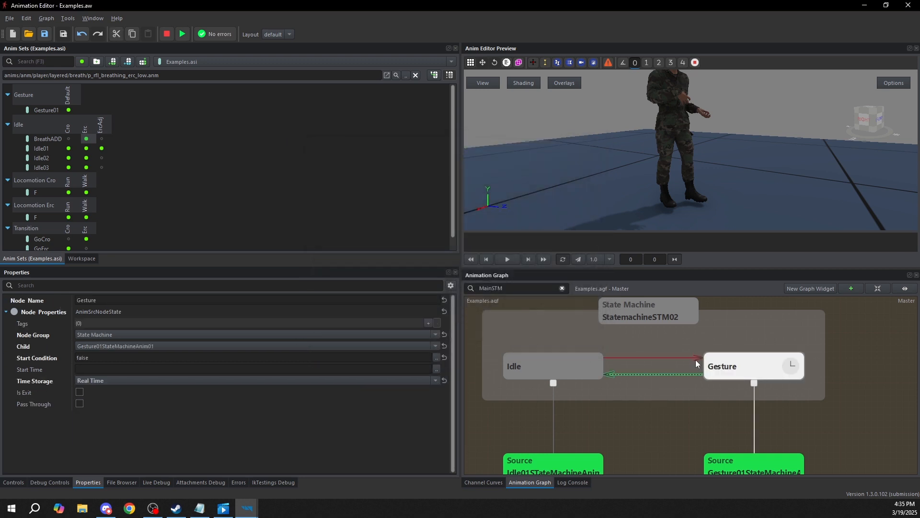
click(666, 375)
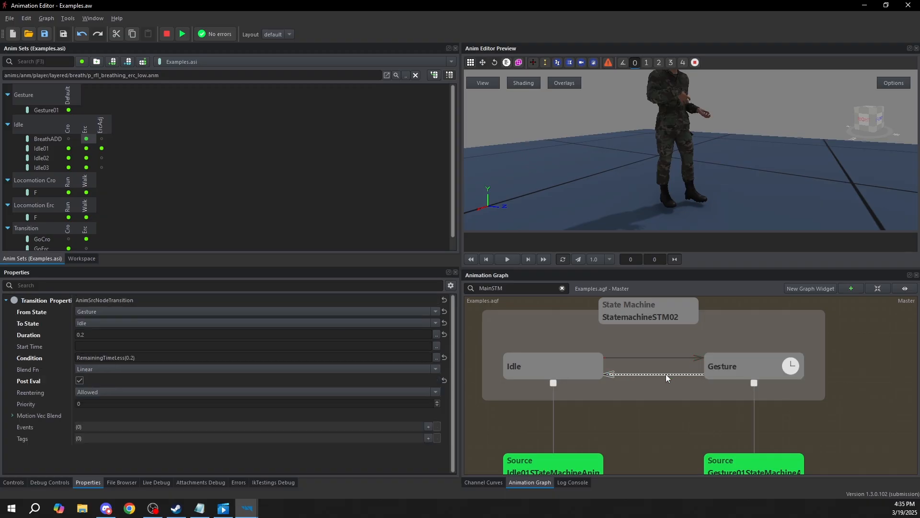
click(795, 366)
click(538, 358)
click(632, 373)
click(436, 357)
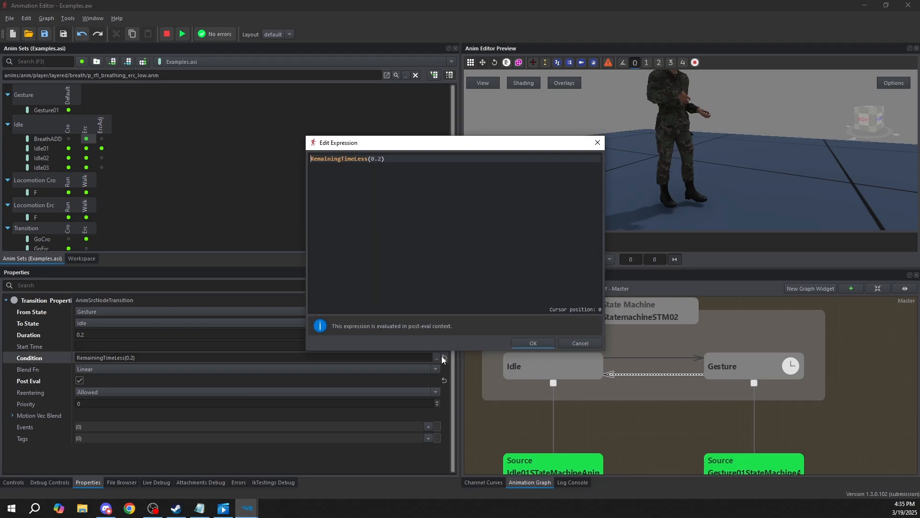
click(594, 342)
Examine the properties of the Gesture01StateMachineAnim01 source node that feeds the Gesture state
middle_drag(811, 445, 767, 390)
click(713, 411)
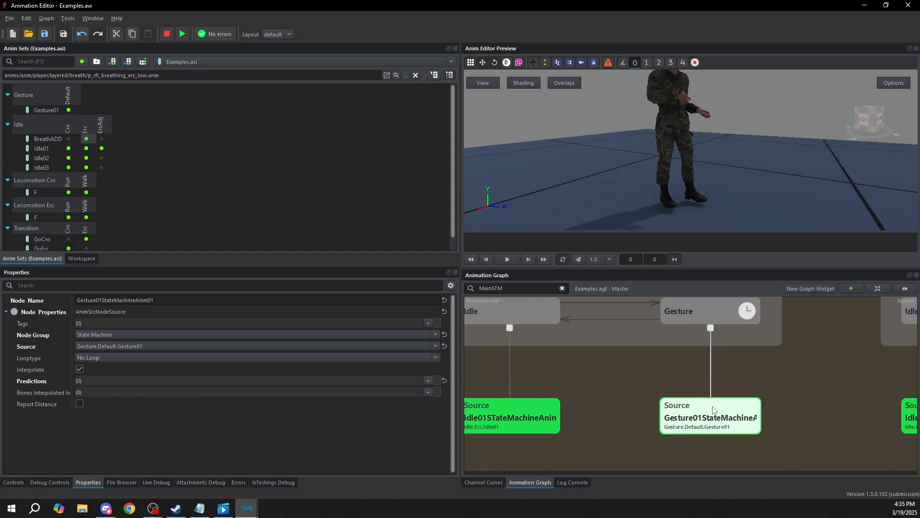
middle_drag(691, 362, 704, 379)
Review the Gesture-to-Idle transition's RemainingTimeLess(0.2) condition in the expression editor again and cancel without changes
click(650, 336)
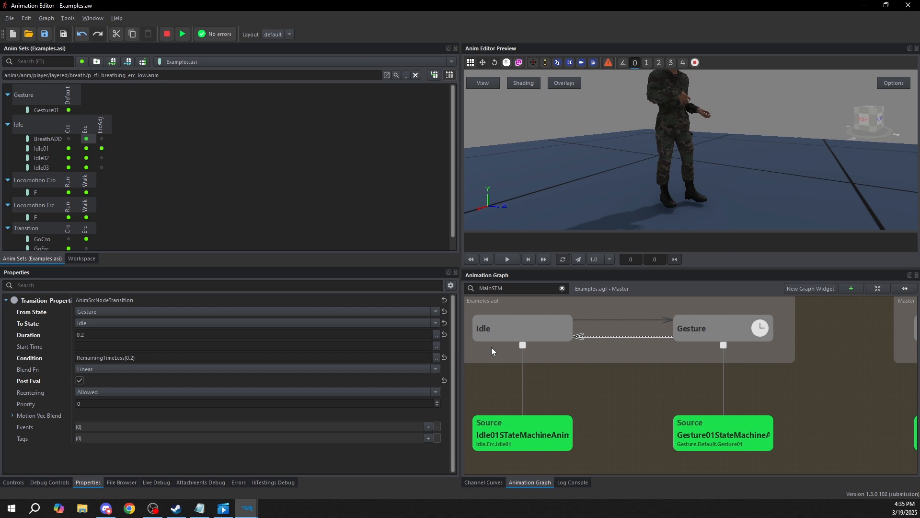
middle_drag(644, 349, 670, 374)
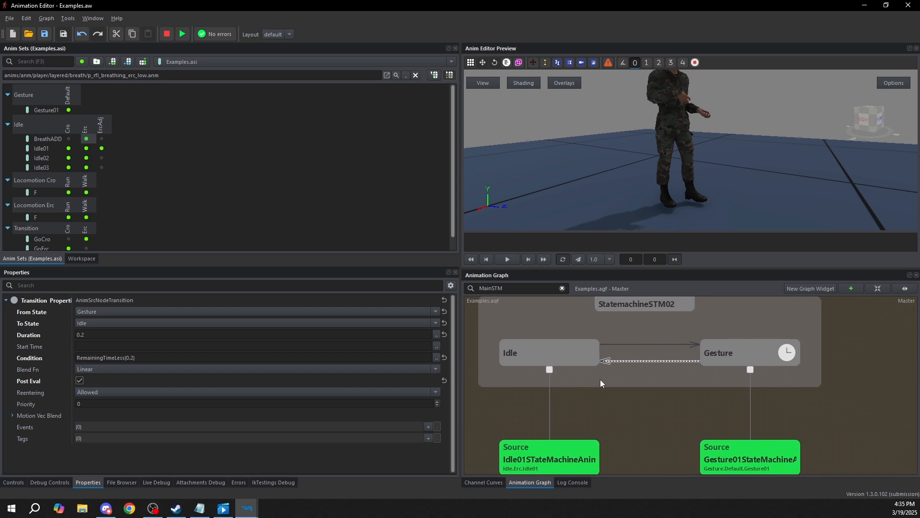
click(436, 357)
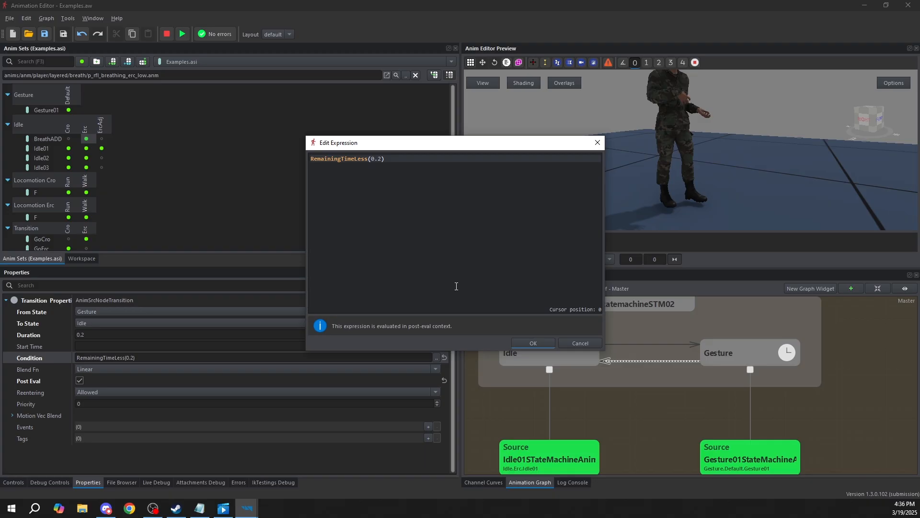
click(591, 343)
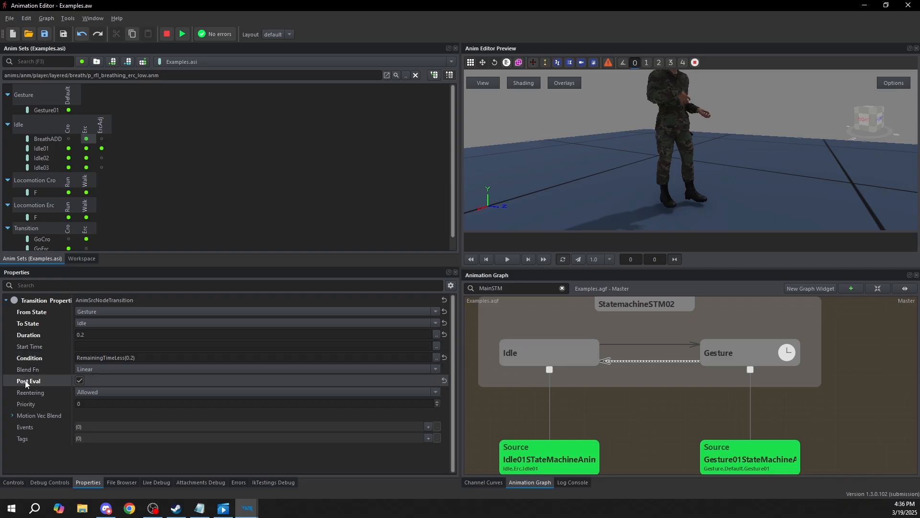
Toggle Post Eval off and back on for the Gesture-to-Idle transition
click(79, 381)
click(79, 381)
click(79, 382)
click(79, 381)
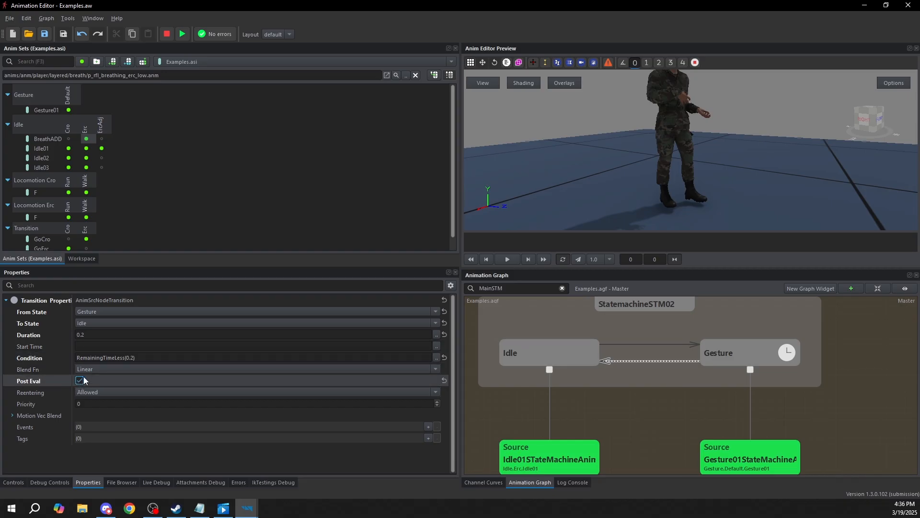
Compare the line style and Post Eval setting of the Gesture-to-Idle transition with the Idle-to-Gesture transition
click(638, 361)
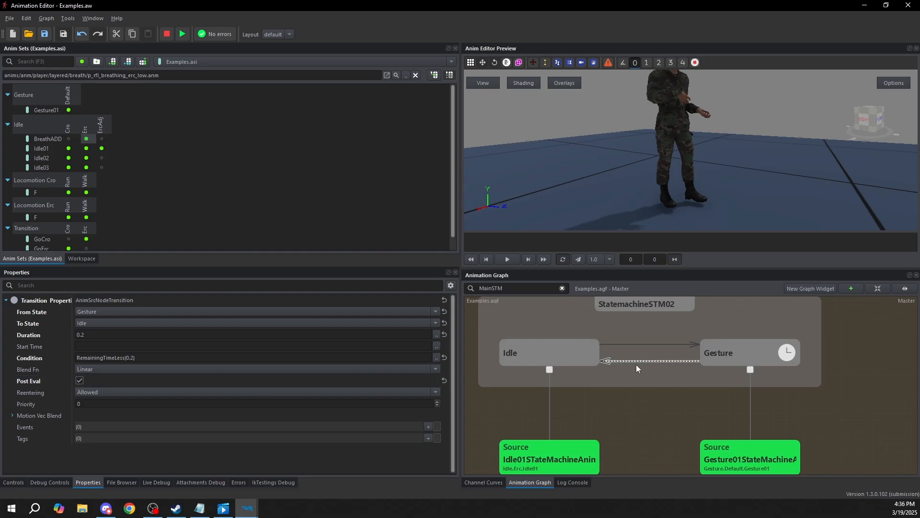
scroll(645, 364, up, 3)
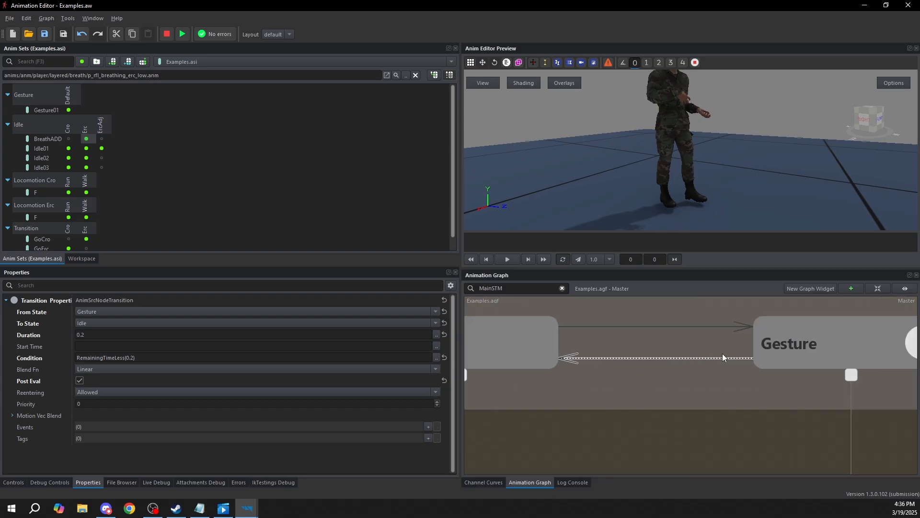
click(711, 327)
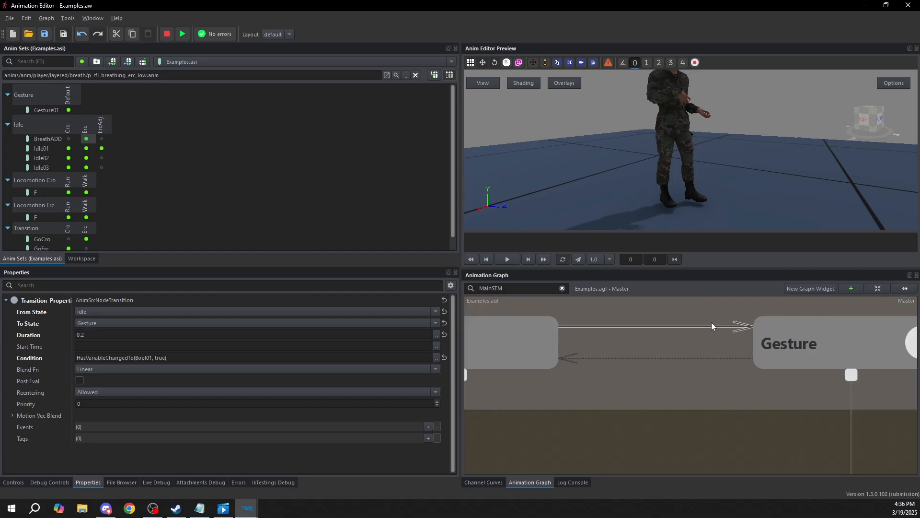
Preview StatemachineSTM02 and switch Bool01 on to trigger the Gesture state, watching the character from the front
scroll(683, 336, down, 5)
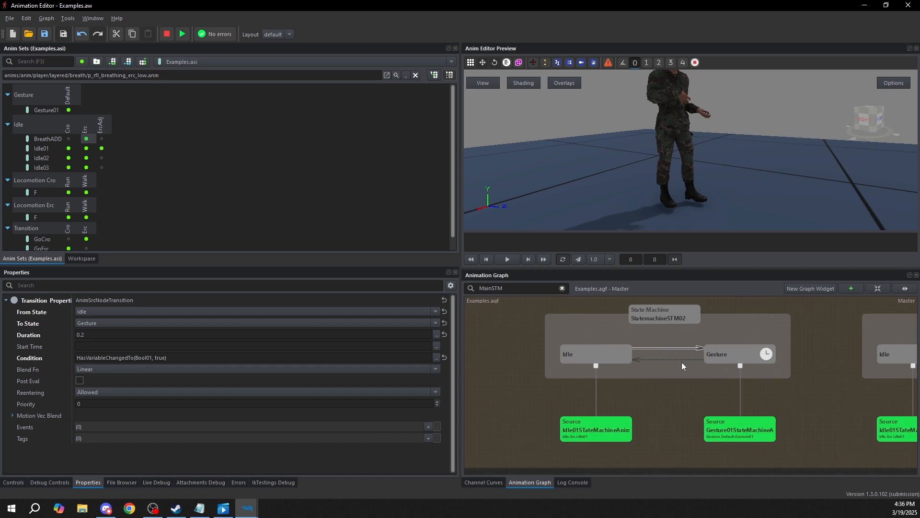
click(674, 358)
click(672, 318)
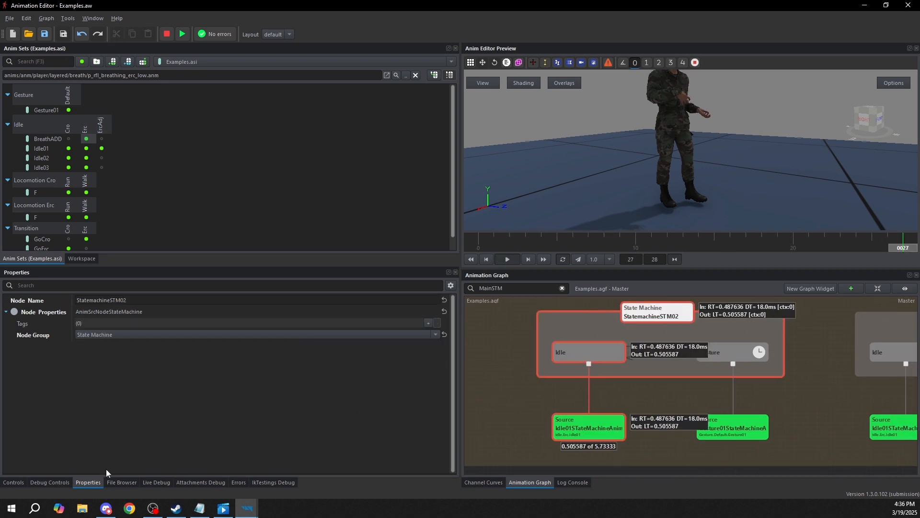
click(12, 482)
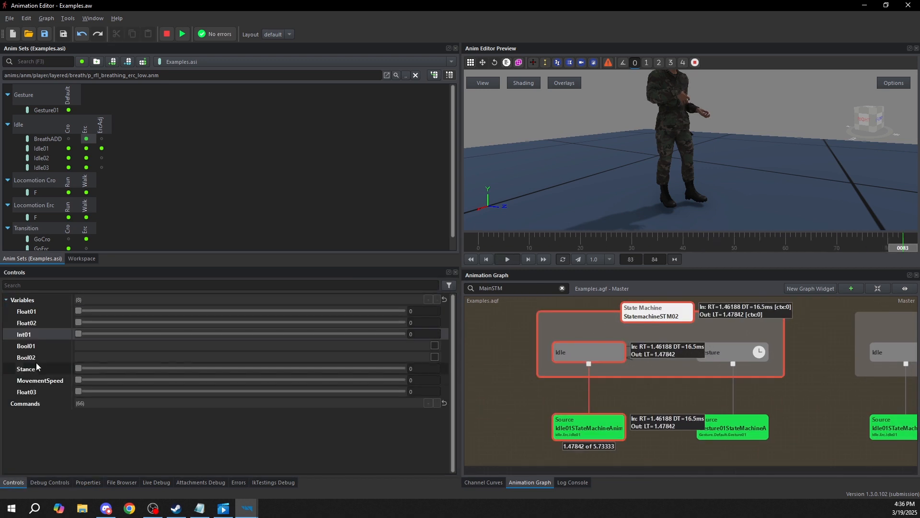
click(435, 345)
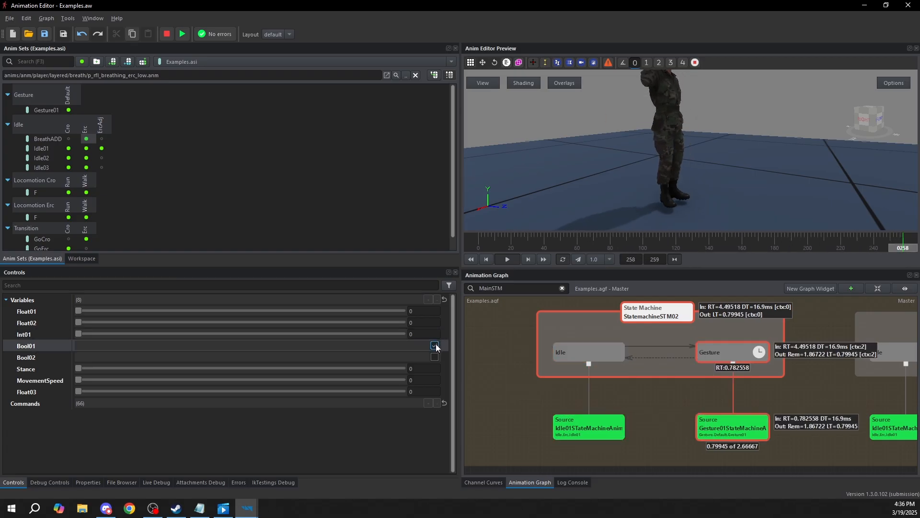
click(435, 346)
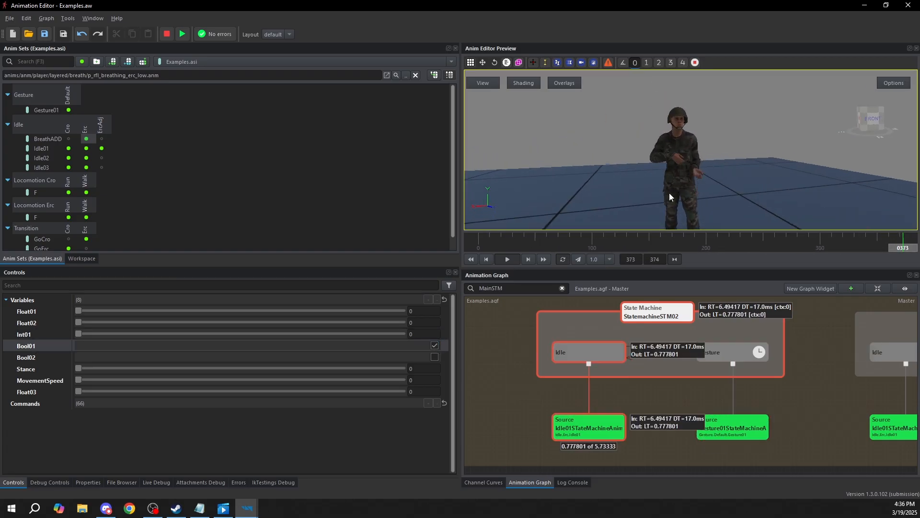
click(435, 346)
click(714, 131)
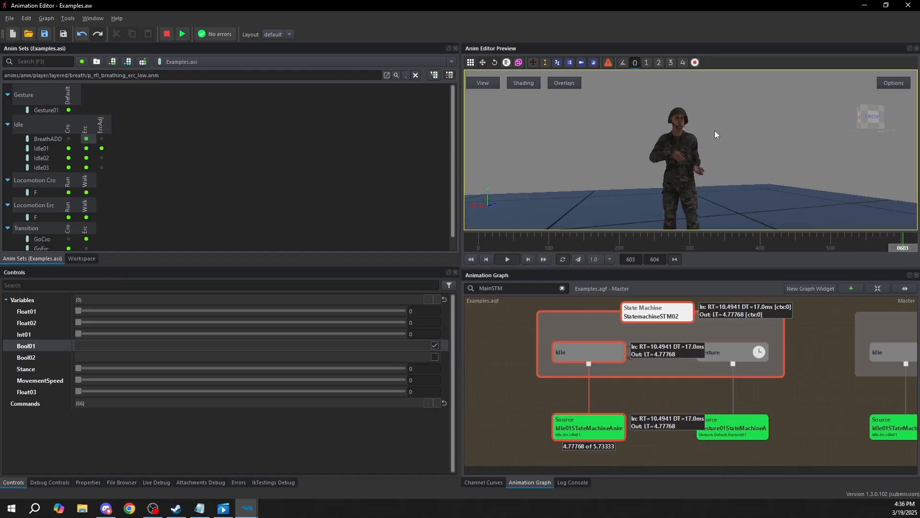
Stop the StatemachineSTM02 preview and examine the Idle state and the Gesture-to-Idle transition properties
click(587, 352)
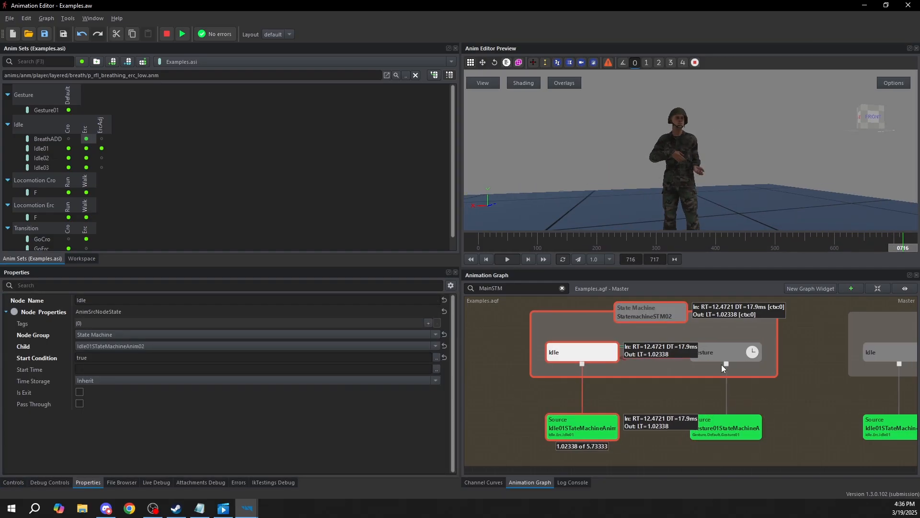
scroll(643, 392, up, 2)
click(643, 391)
click(637, 346)
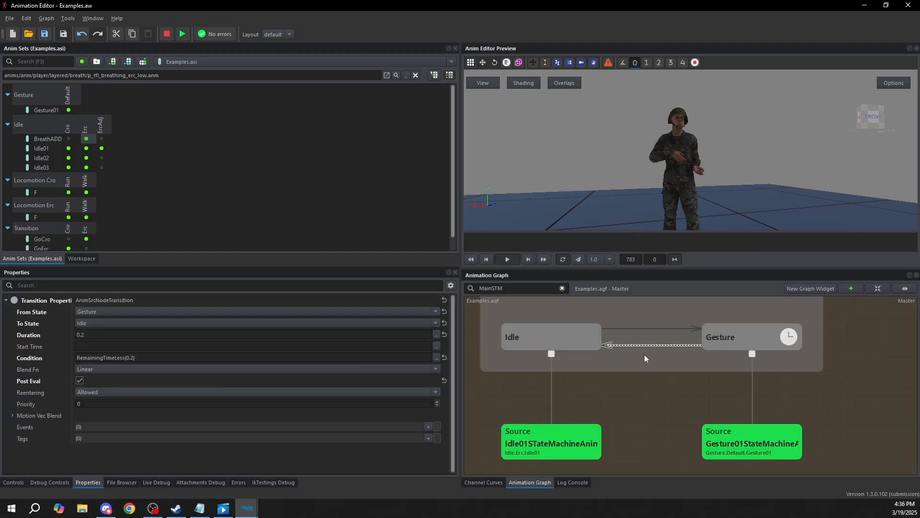
middle_drag(649, 354, 631, 353)
Set the Time Storage of StatemachineSTM02's Idle state to Real Time and nudge the node slightly
click(553, 340)
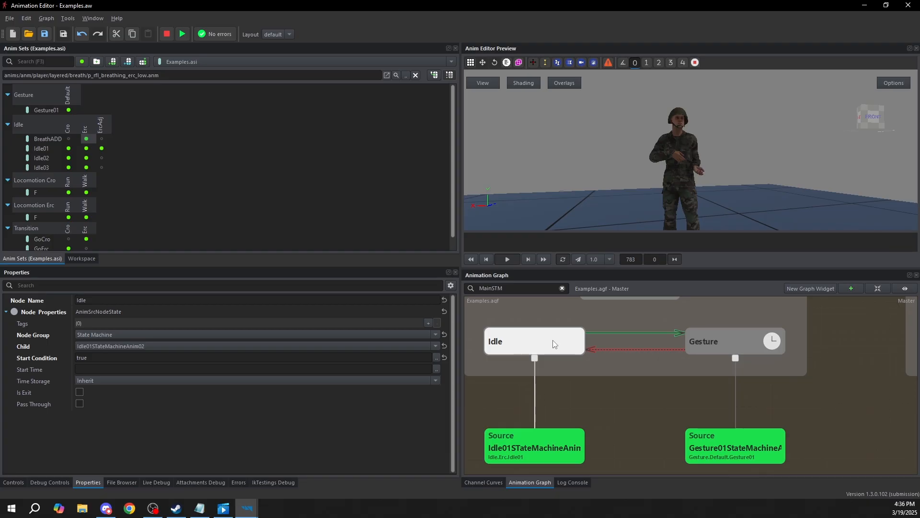
click(35, 381)
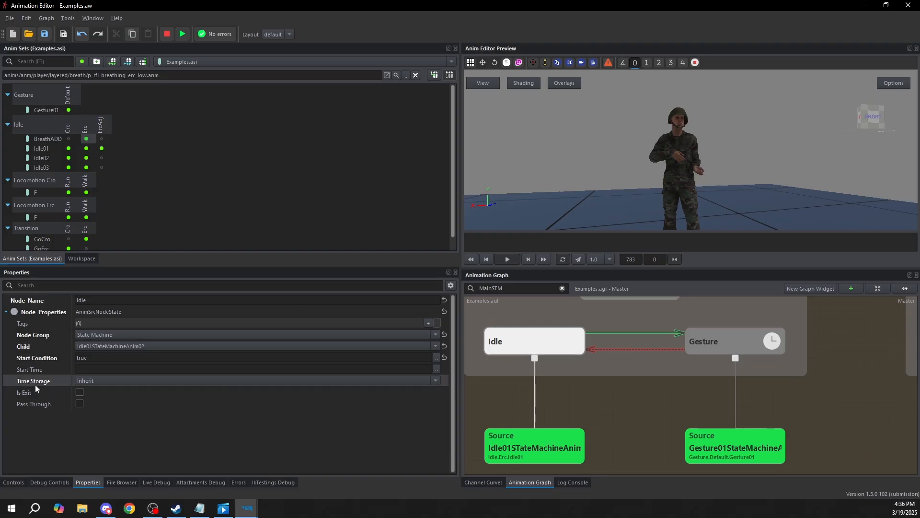
mouse_move(36, 385)
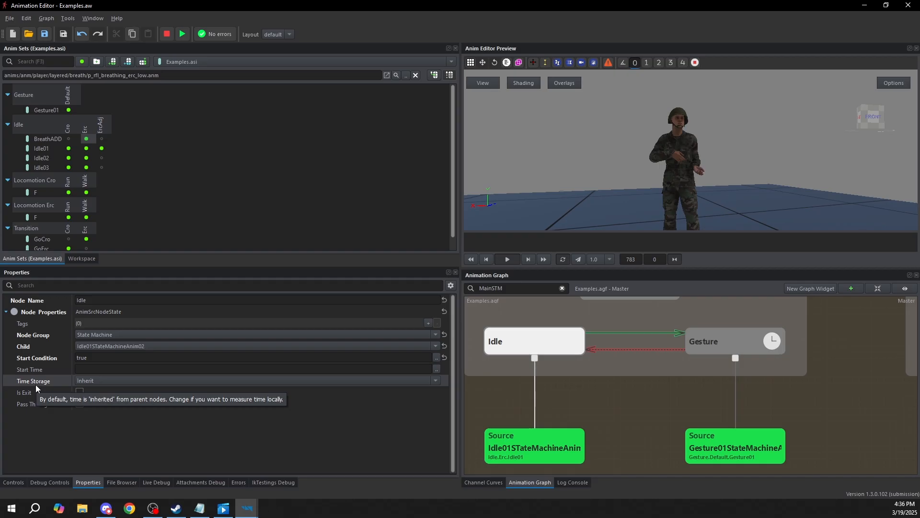
click(102, 383)
click(91, 396)
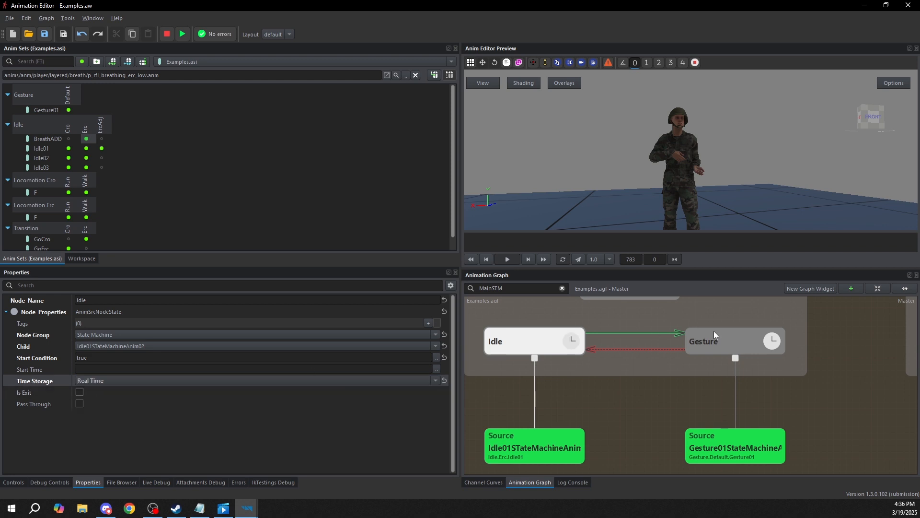
click(773, 343)
drag(492, 339, 494, 335)
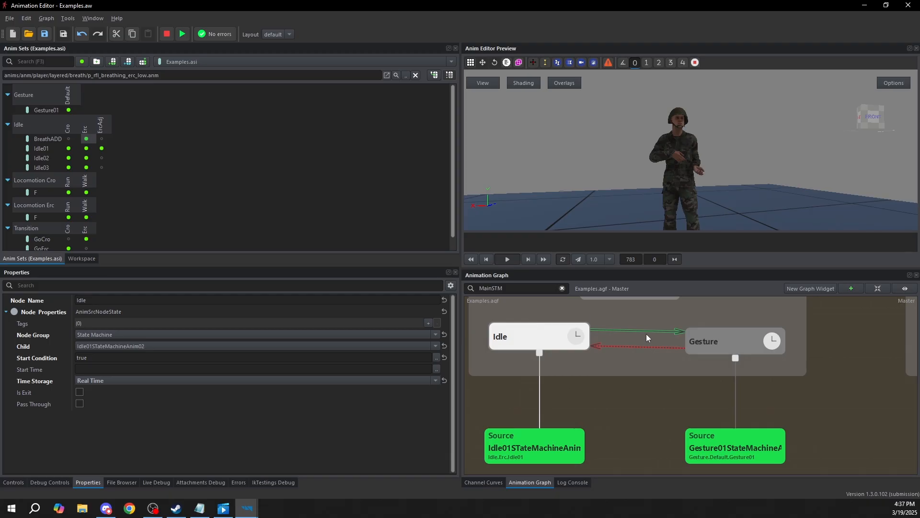
Open StatemachineSTM03 in the graph and examine the properties of the transition into Gesture that has no From State
scroll(725, 340, down, 3)
middle_drag(792, 358, 700, 383)
click(708, 322)
middle_drag(763, 340, 681, 342)
click(680, 343)
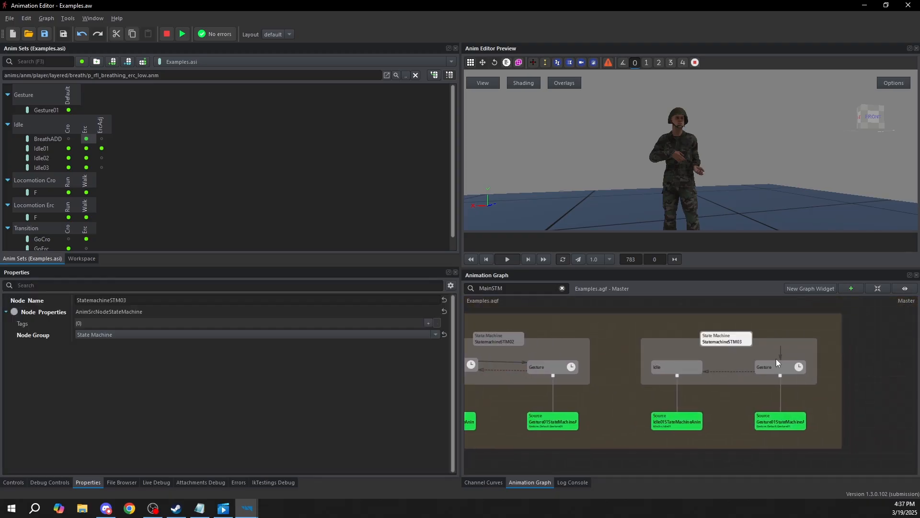
scroll(683, 340, up, 3)
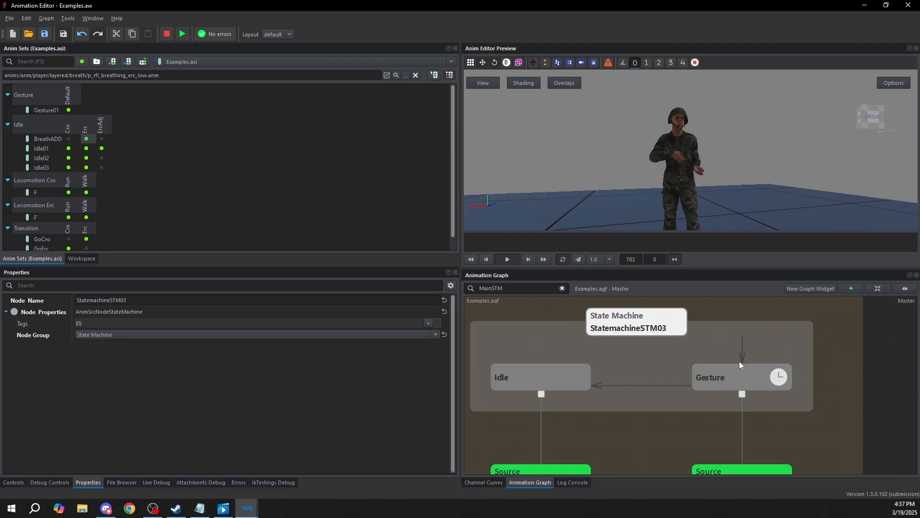
click(742, 355)
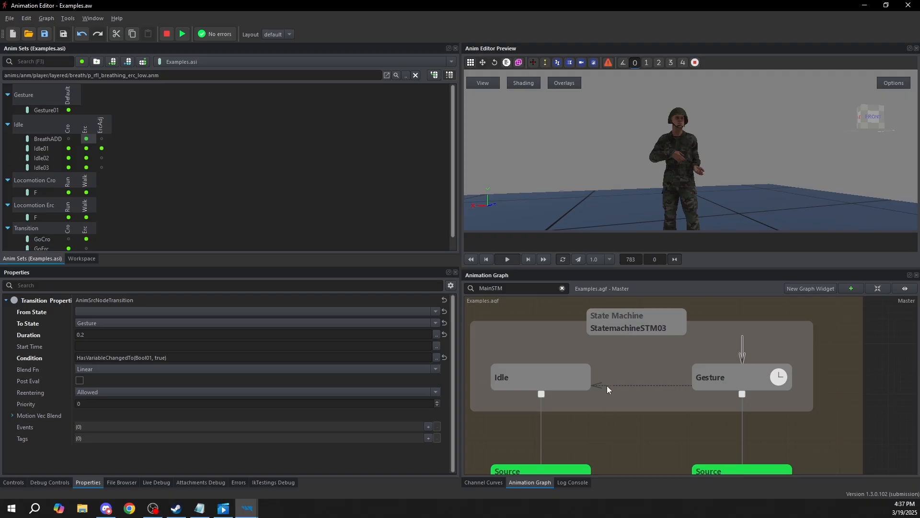
Compare StatemachineSTM03's Idle and Gesture states with the sourceless transition leading into Gesture
click(582, 382)
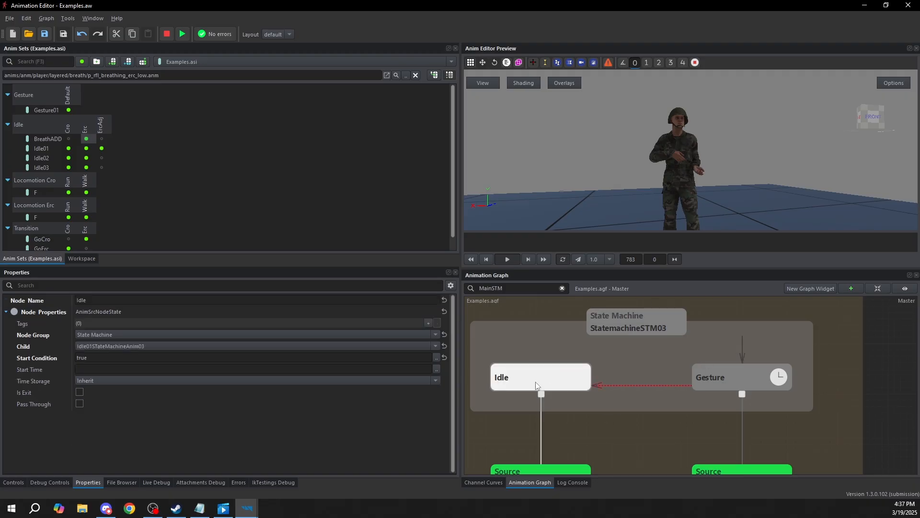
click(728, 382)
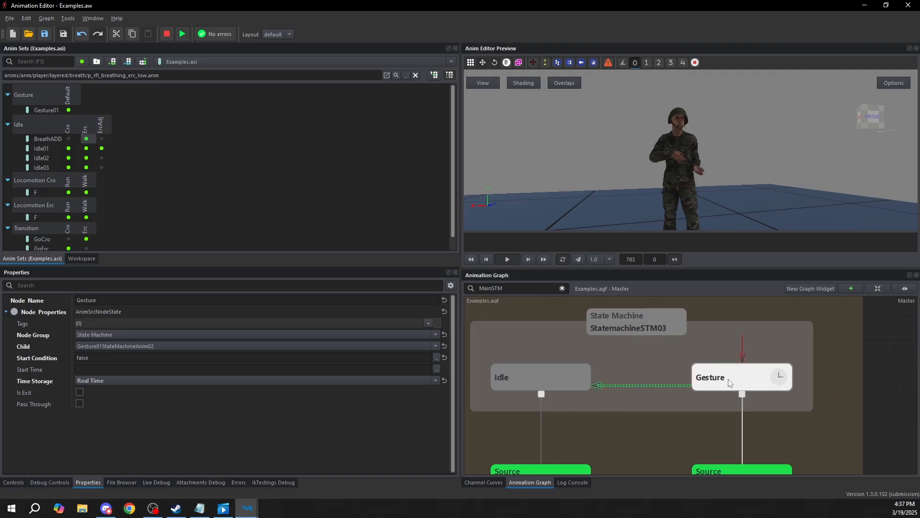
click(744, 347)
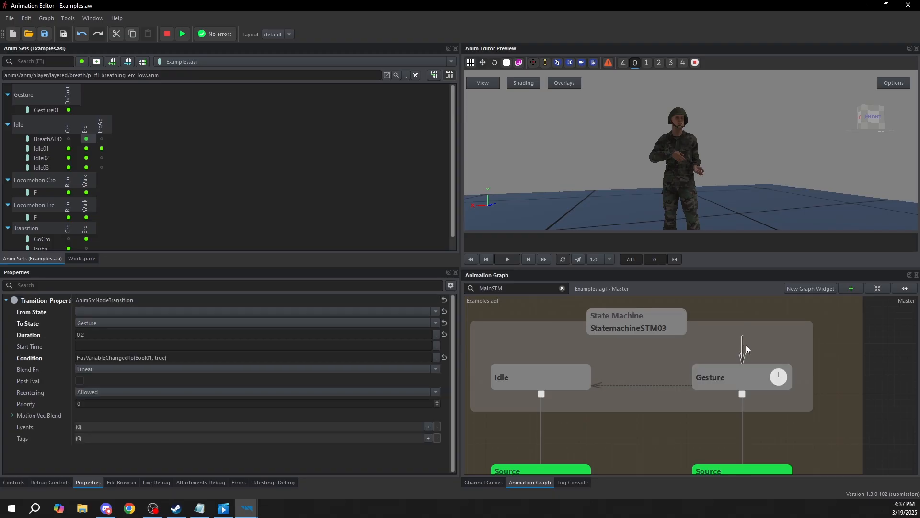
click(745, 378)
click(743, 352)
Review the sourceless transition's HasVariableChangedTo(Bool01, true) condition in the expression editor and close it without changes
click(244, 359)
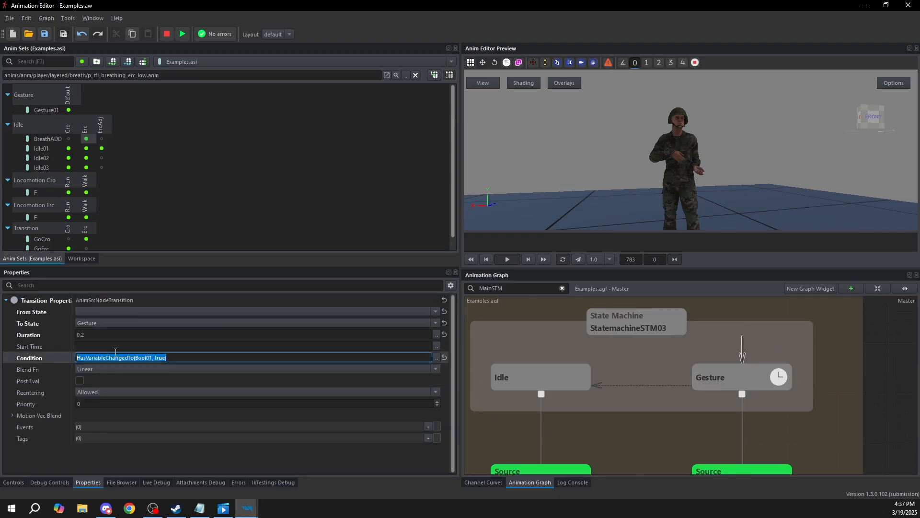
click(437, 357)
drag(313, 159, 414, 160)
click(591, 342)
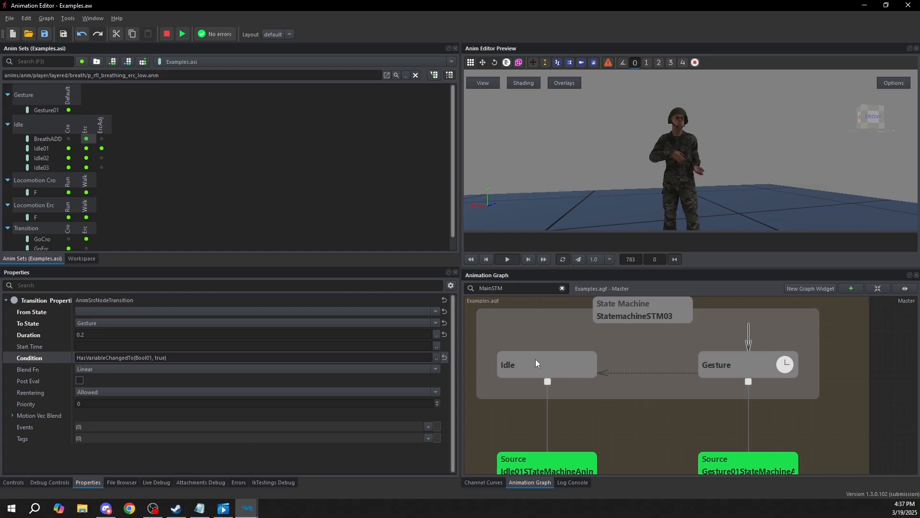
Add two new states beside Idle in StatemachineSTM03 and create a transition from the upper one to Gesture
click(536, 358)
right_click(518, 348)
click(532, 354)
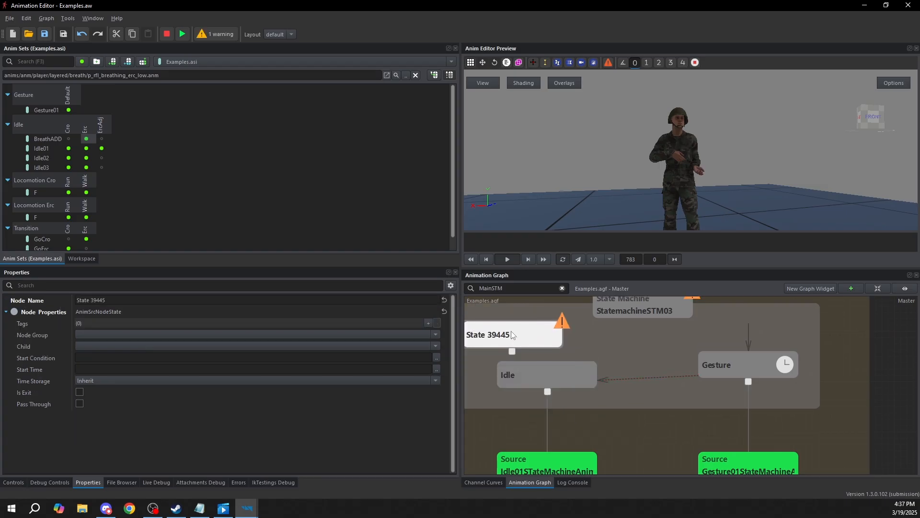
right_click(597, 380)
click(611, 386)
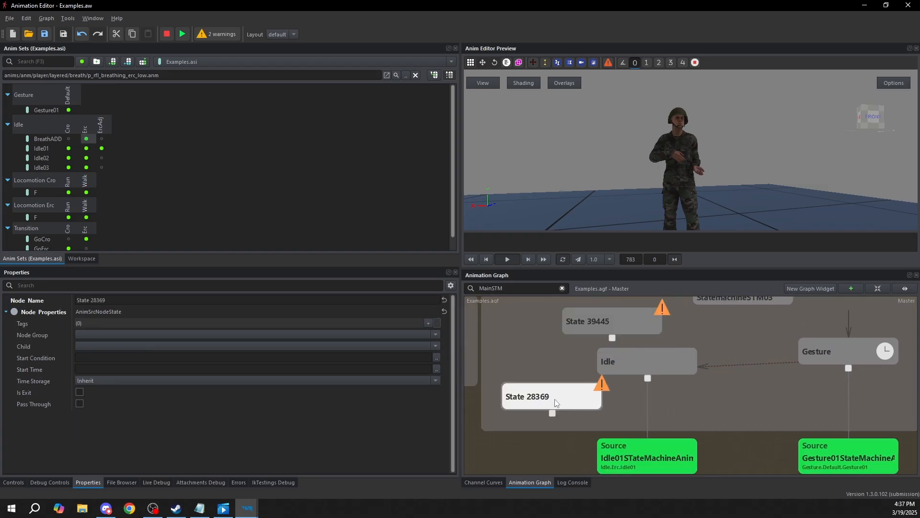
click(597, 339)
right_click(595, 342)
click(664, 375)
click(790, 369)
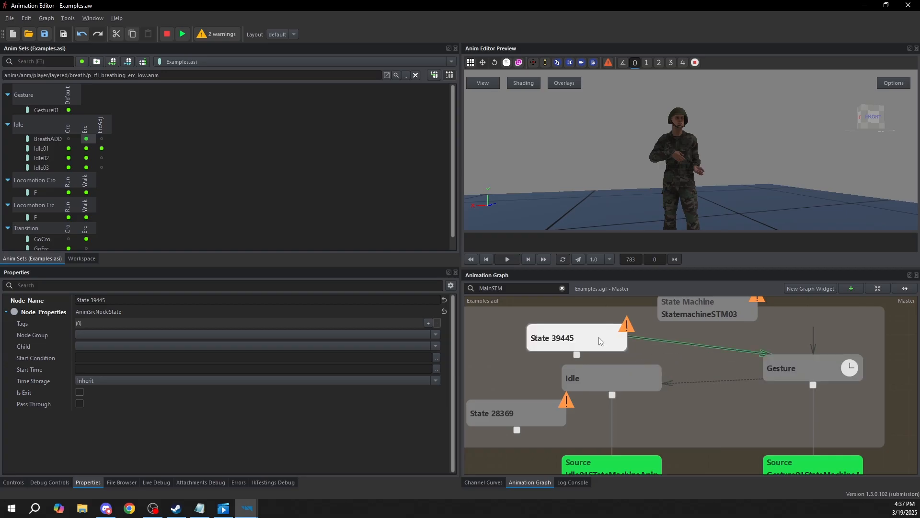
Delete both newly added states from StatemachineSTM03
key(Delete)
click(510, 411)
key(Delete)
Review the Gesture state and its incoming sourceless transition in StatemachineSTM03 again
click(835, 372)
drag(835, 372, 836, 382)
click(813, 359)
middle_drag(809, 385, 772, 378)
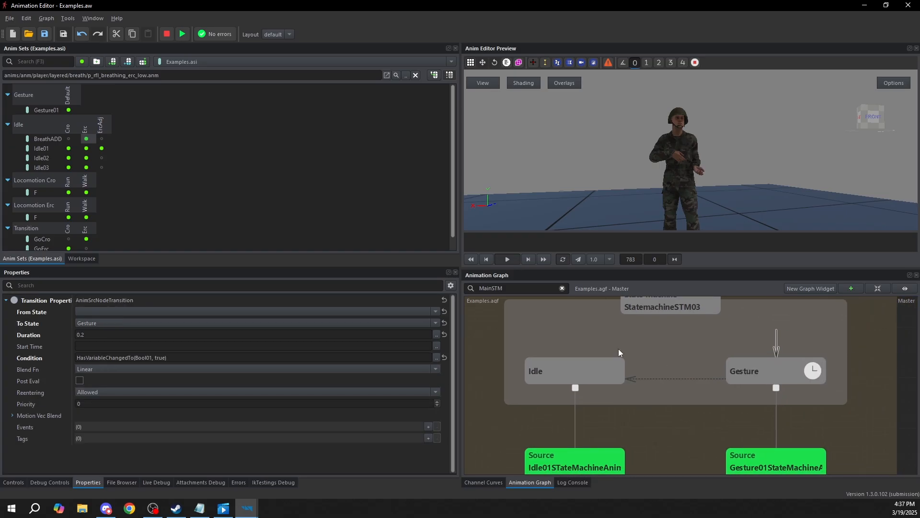
click(780, 373)
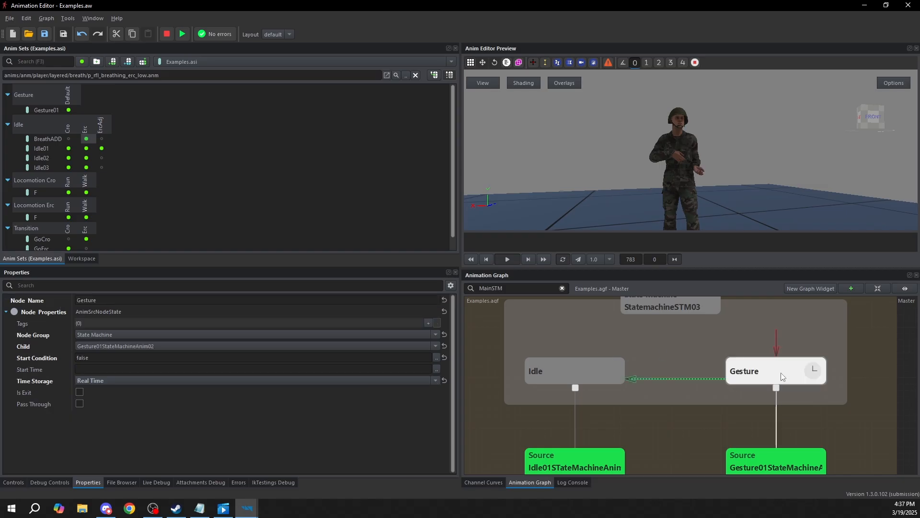
click(776, 346)
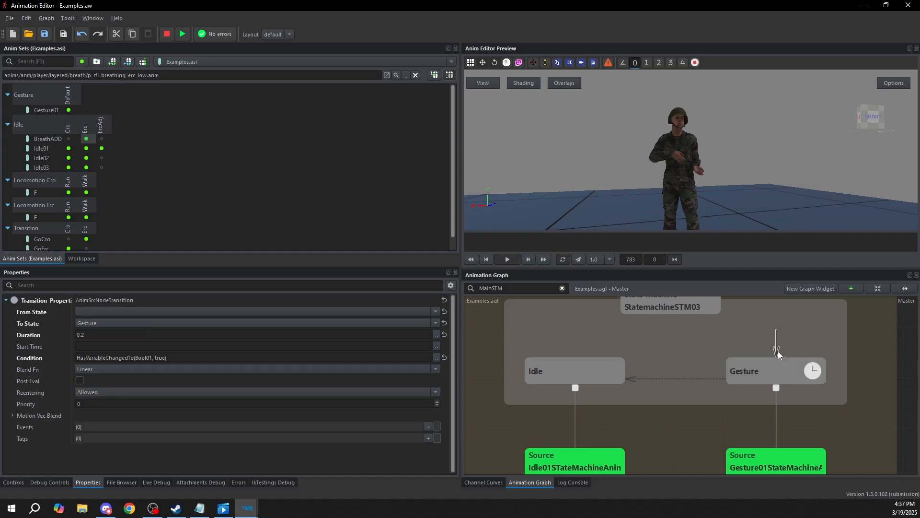
click(774, 376)
click(776, 346)
Preview StatemachineSTM03, toggle Bool01 off and on to trigger the Gesture state, and stop the preview
scroll(654, 338, down, 2)
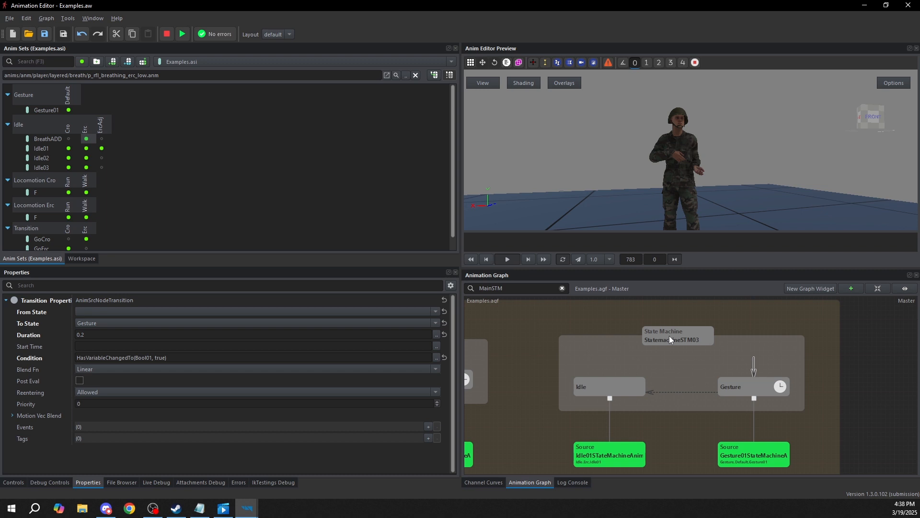
click(698, 344)
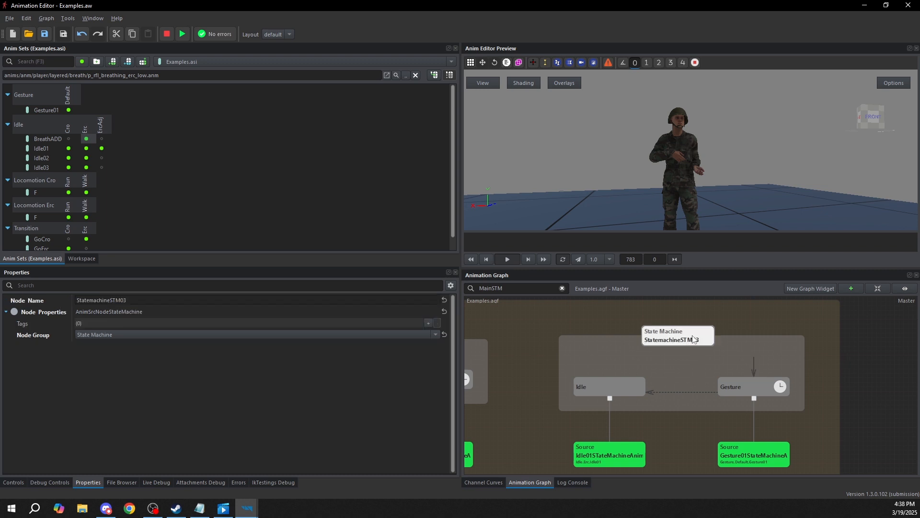
click(2, 483)
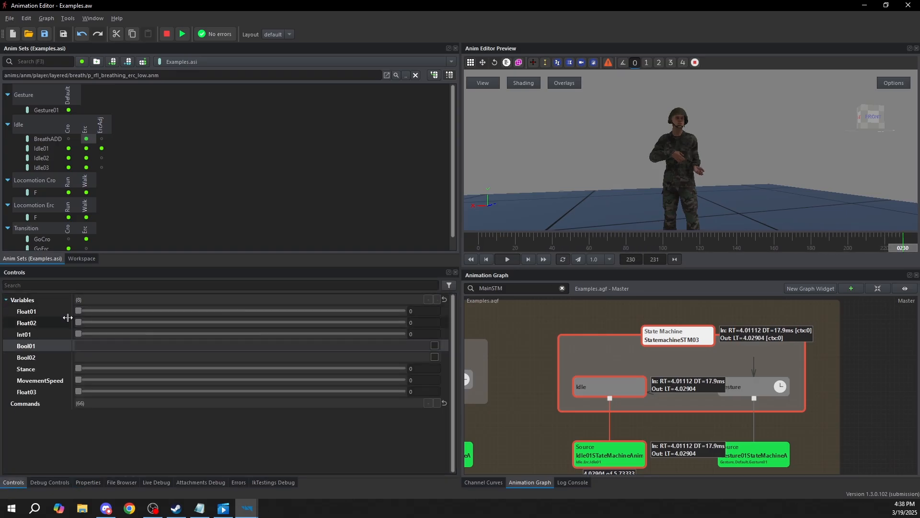
click(435, 345)
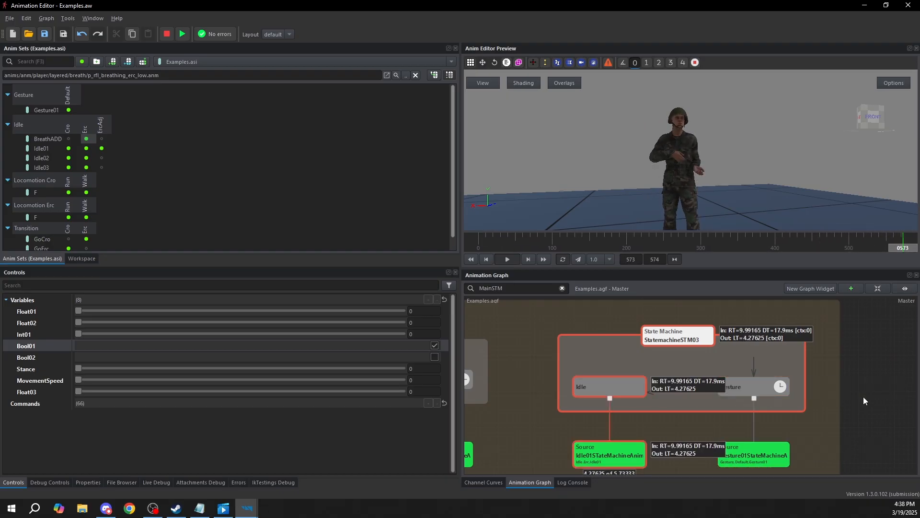
scroll(688, 404, up, 3)
click(435, 346)
click(435, 346)
scroll(726, 387, down, 3)
middle_drag(727, 387, 710, 391)
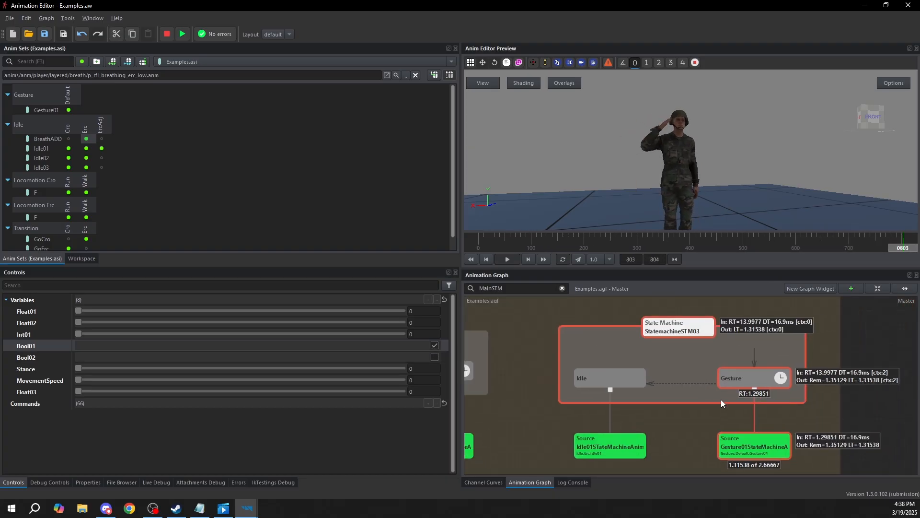
scroll(721, 399, down, 3)
click(804, 421)
key(Escape)
Bring an empty area of the graph into view and select the Erc animation of Idle01 in the anim set
middle_drag(800, 423, 816, 413)
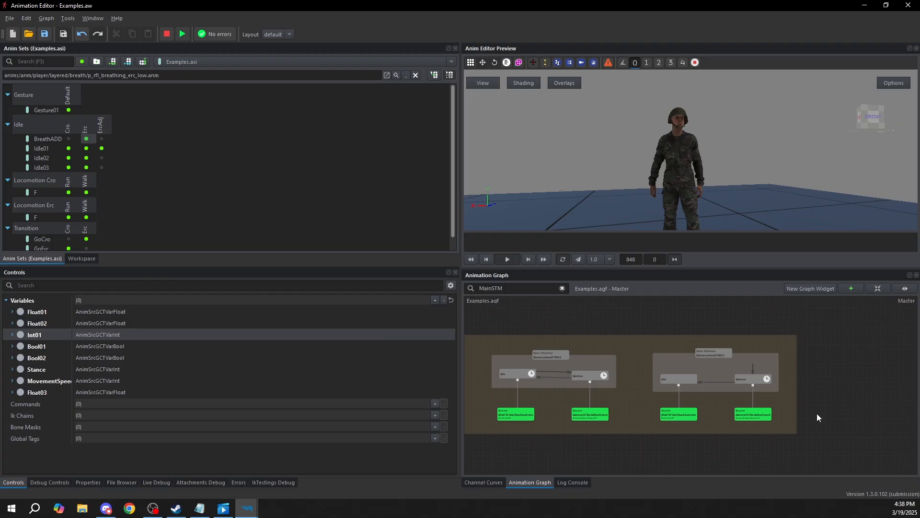
middle_drag(821, 397, 791, 393)
scroll(787, 397, down, 6)
mouse_move(603, 413)
middle_down()
mouse_move(761, 418)
mouse_move(605, 402)
middle_up()
scroll(772, 410, down, 1)
middle_drag(771, 411, 672, 407)
scroll(665, 391, up, 2)
middle_drag(743, 398, 655, 393)
middle_drag(804, 415, 594, 412)
middle_drag(820, 375, 726, 374)
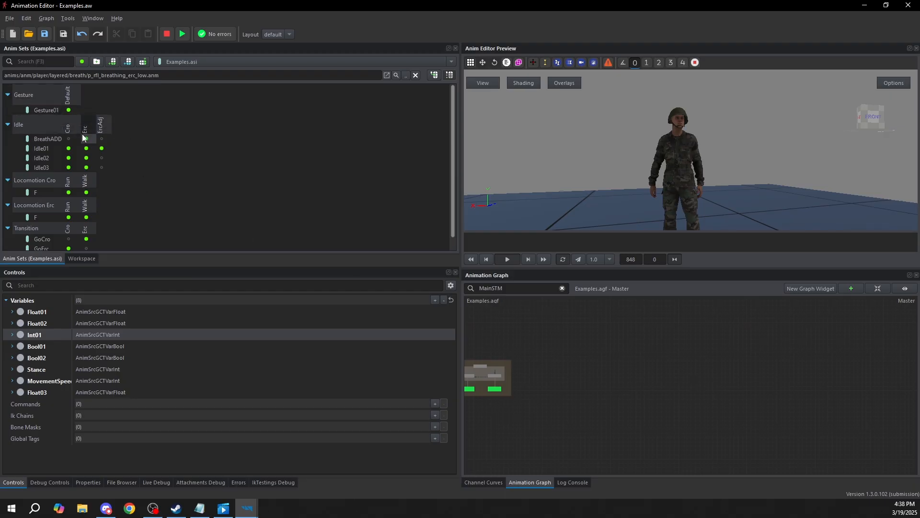
click(89, 152)
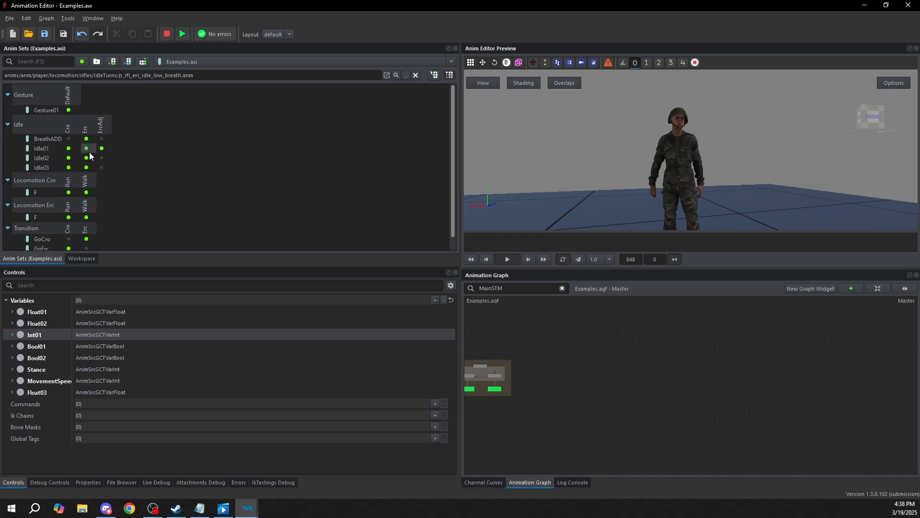
Preview the Idle01 Cro and Erc, crouched and erect locomotion, and GoCro and GoErc transition animations in the anim set
click(69, 148)
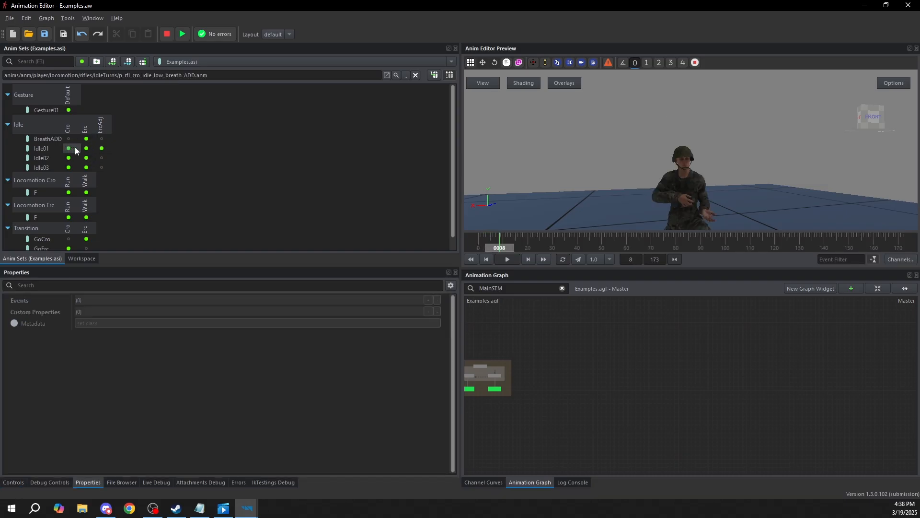
click(86, 148)
click(69, 148)
drag(690, 193, 775, 194)
click(68, 192)
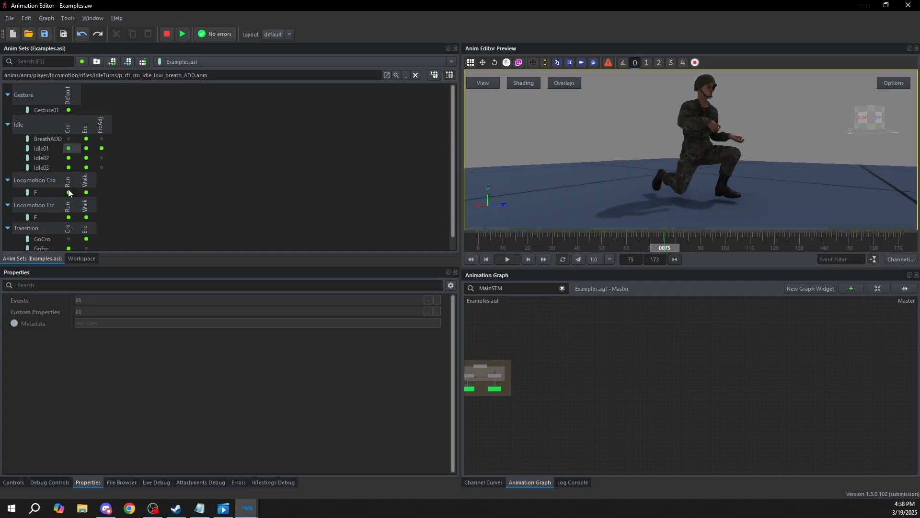
click(85, 192)
click(86, 217)
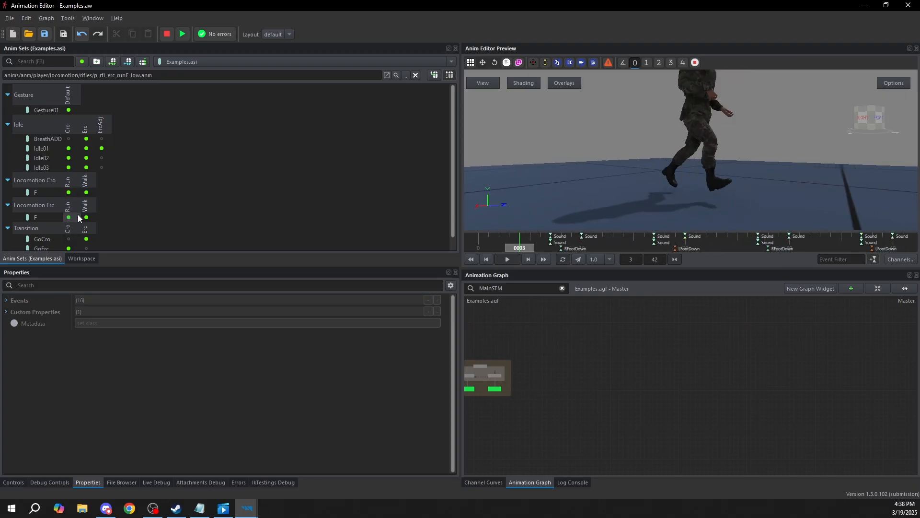
click(86, 239)
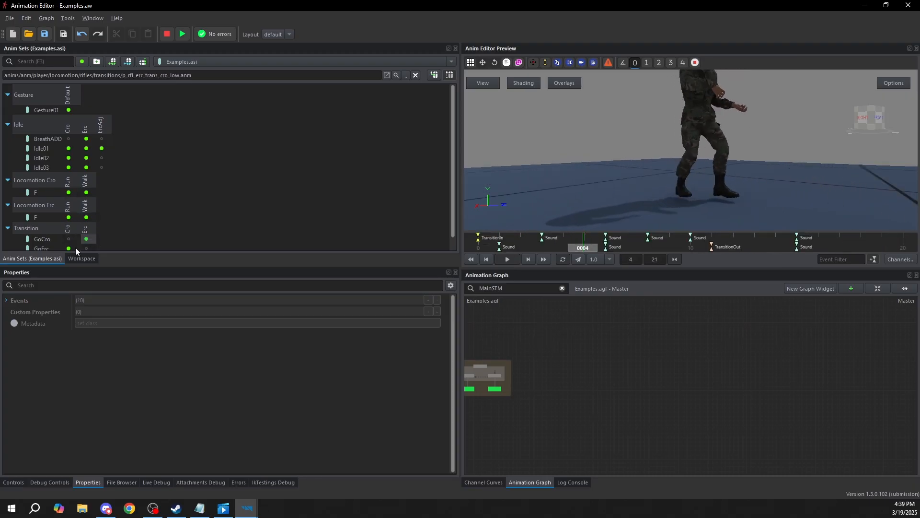
click(69, 249)
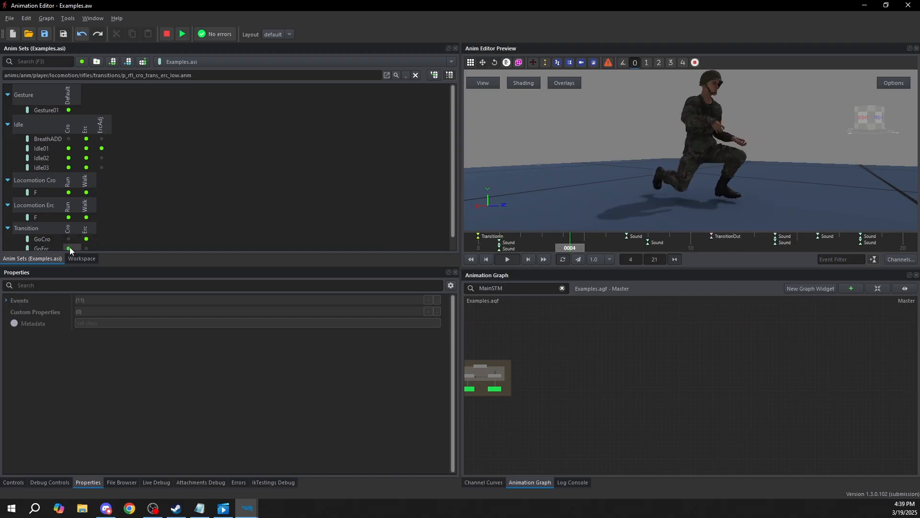
Create a Source node in the empty area of the Master graph
click(647, 382)
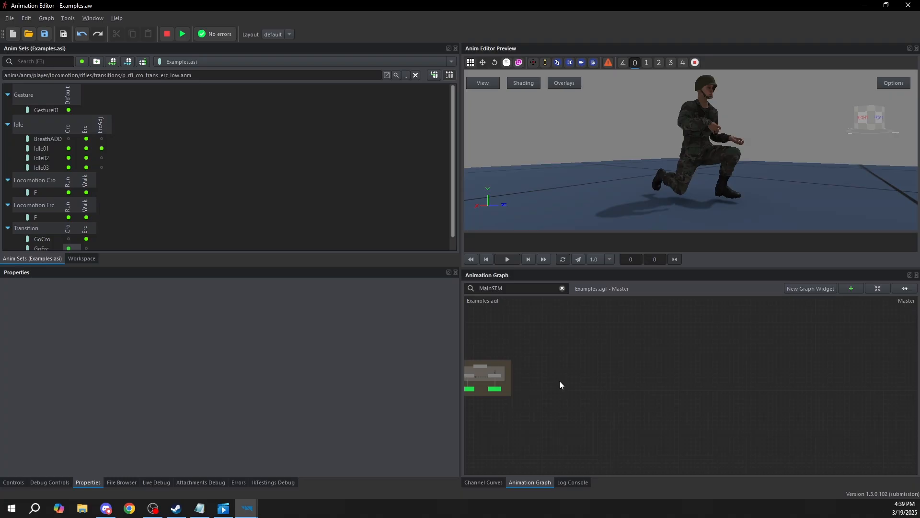
scroll(640, 395, up, 3)
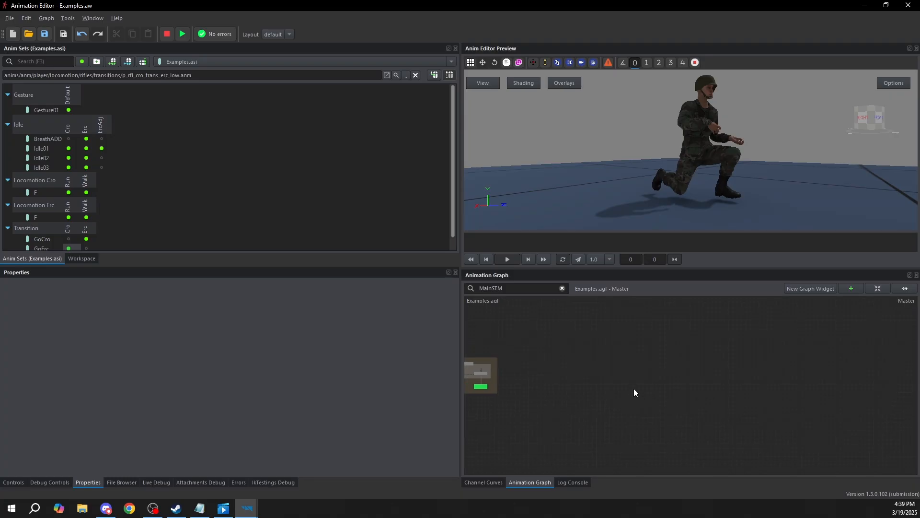
right_click(623, 375)
mouse_move(640, 380)
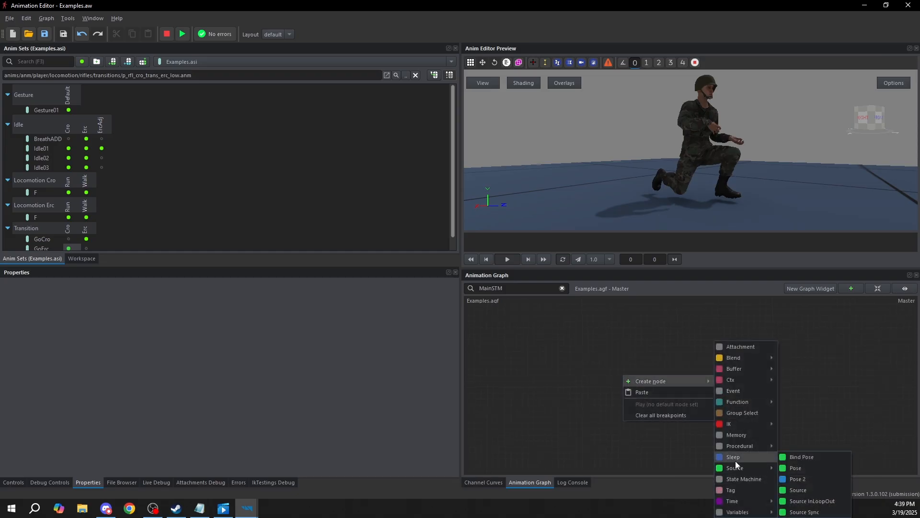
mouse_move(746, 467)
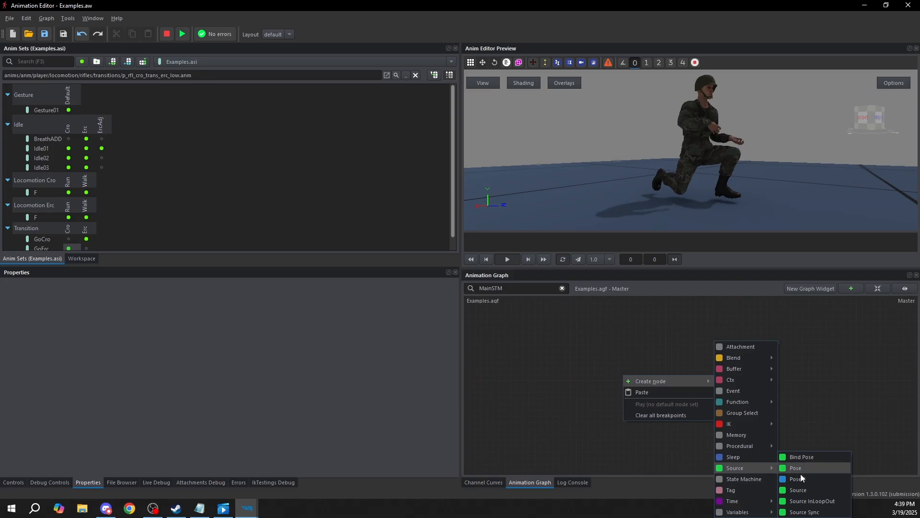
click(819, 491)
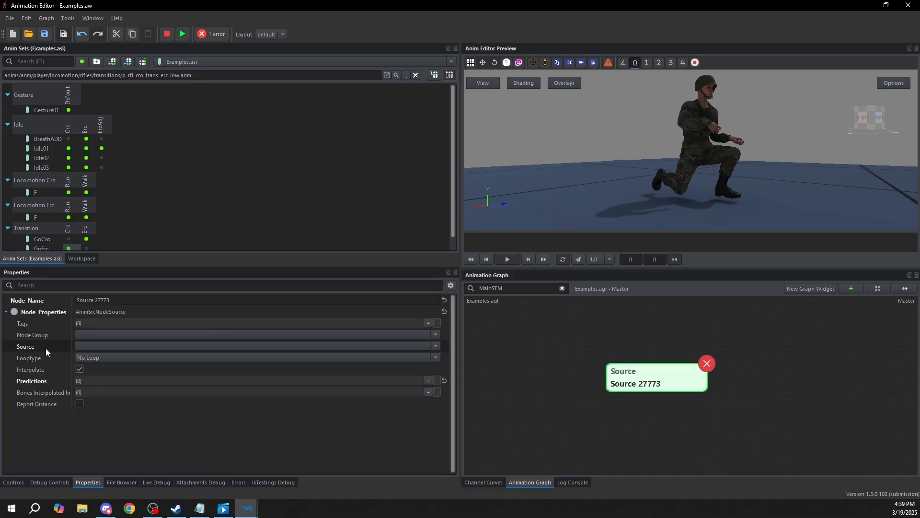
Assign Idle.Erc.Idle01 as the new node's source and set its loop type to Loop
click(84, 346)
text(idle.)
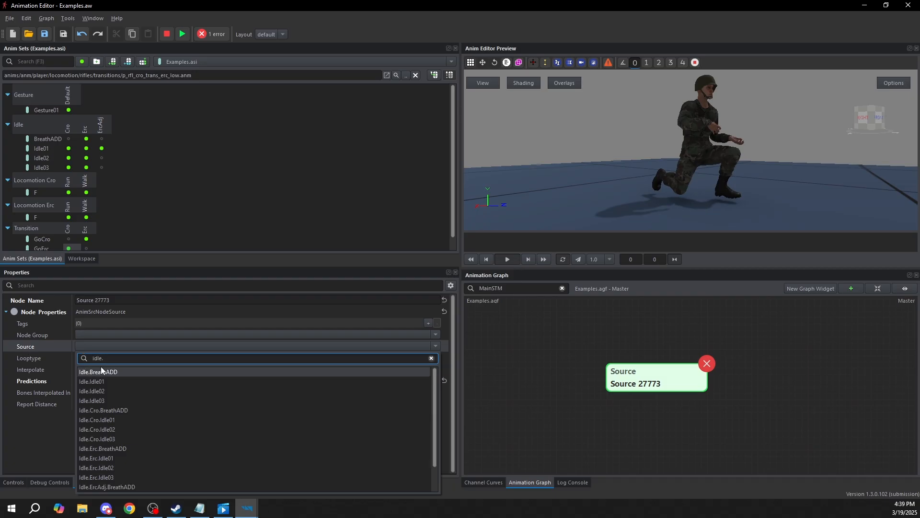
text(erc)
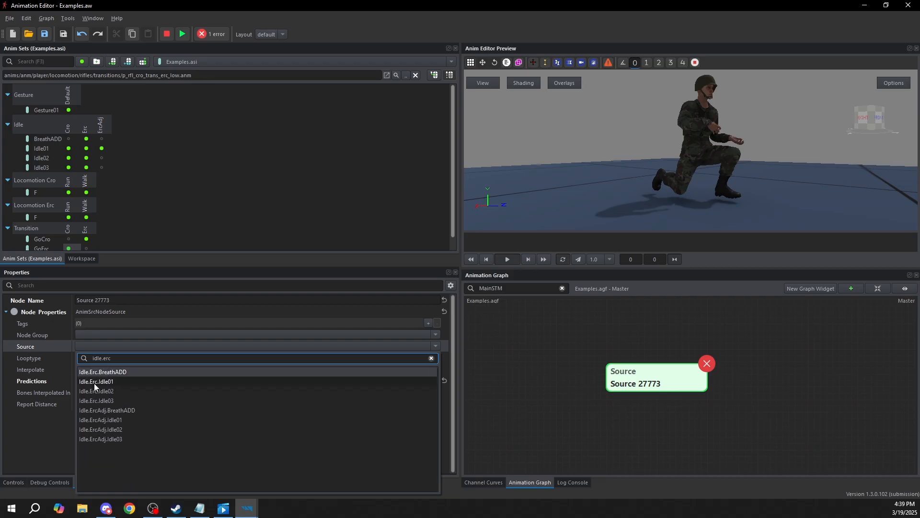
click(95, 382)
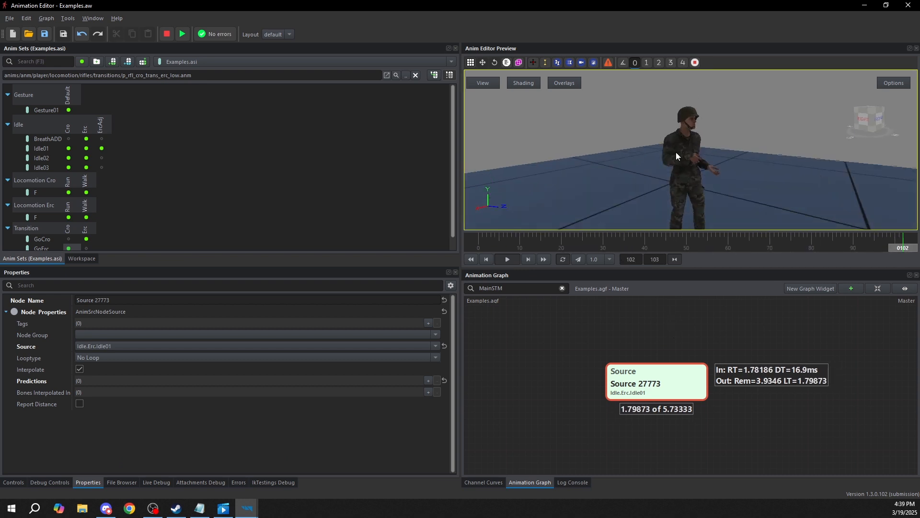
click(88, 357)
click(88, 368)
click(632, 351)
Create a State Machine node above the Idle.Erc.Idle01 source node
middle_drag(684, 348, 672, 389)
scroll(661, 385, down, 3)
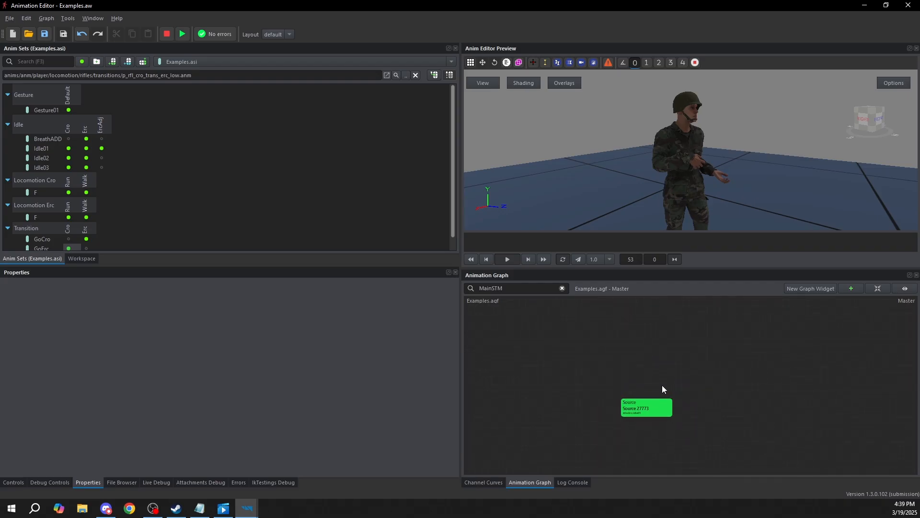
right_click(654, 343)
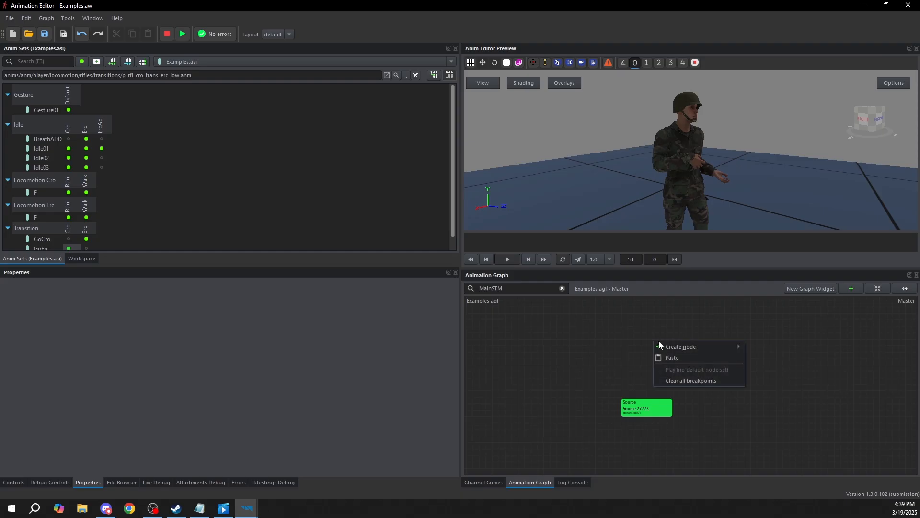
mouse_move(670, 345)
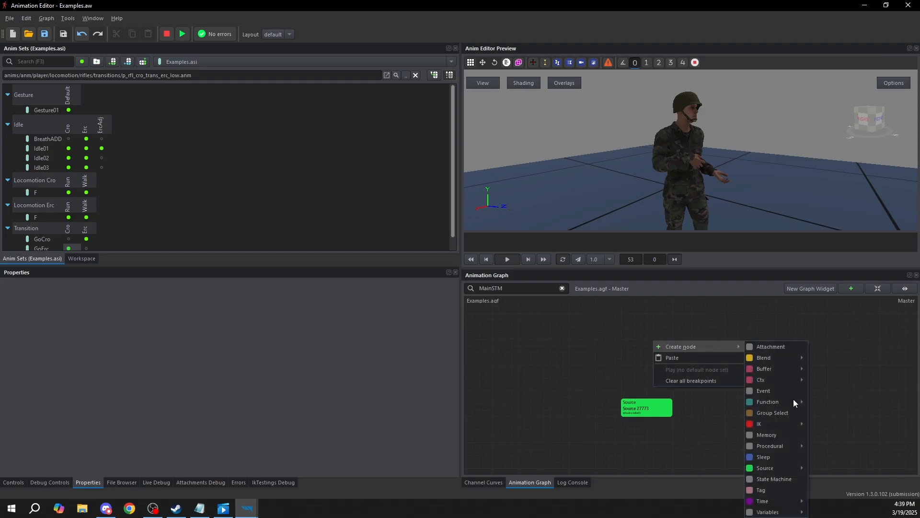
click(774, 479)
drag(661, 345, 666, 320)
Add a state to the new State Machine and name it Idle
right_click(666, 319)
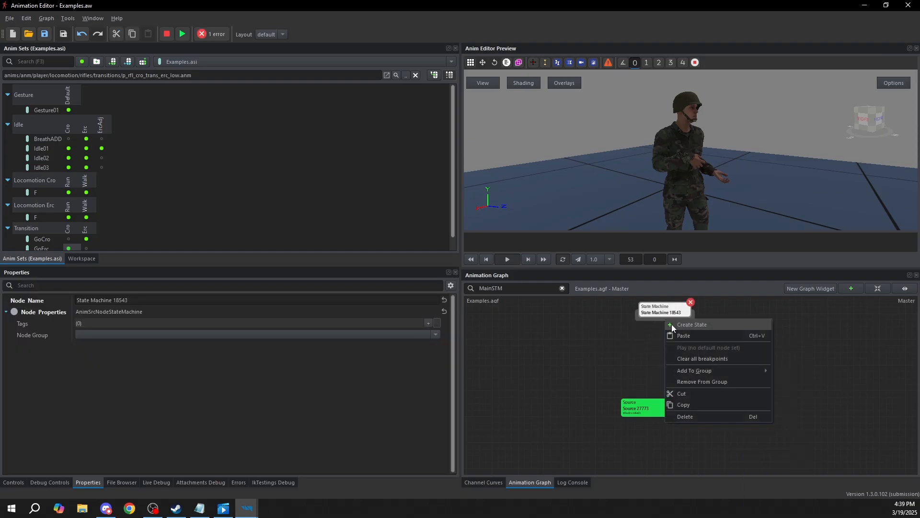
click(673, 324)
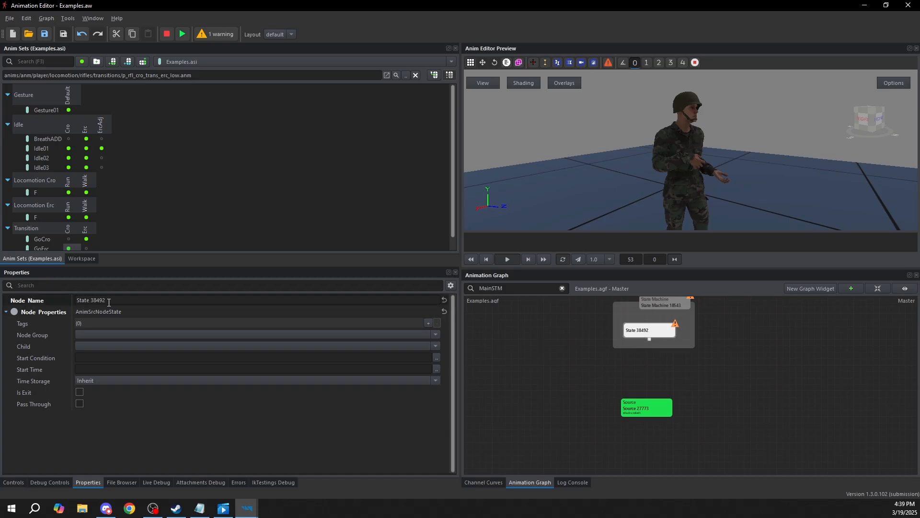
drag(109, 301, 1, 283)
text(Idle)
key(Return)
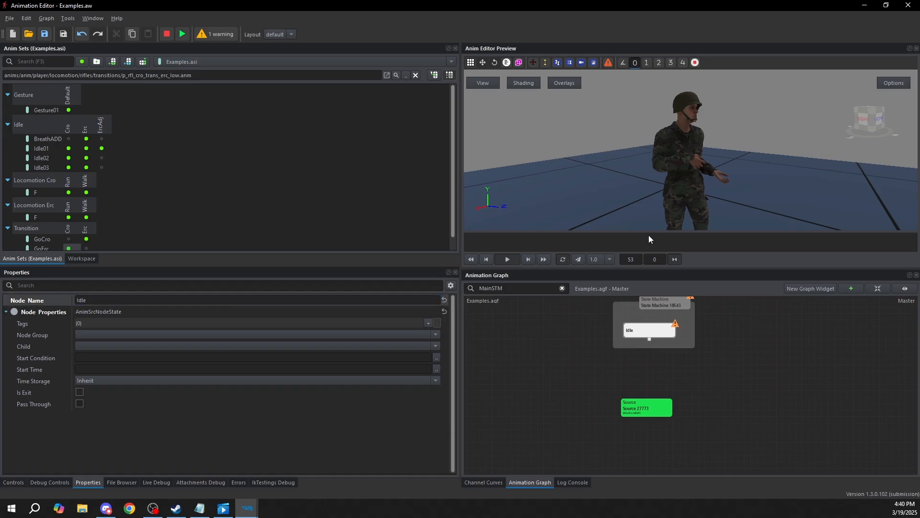
Connect the Idle state to the Idle.Erc.Idle01 source node and set its start condition to true
drag(649, 341, 647, 408)
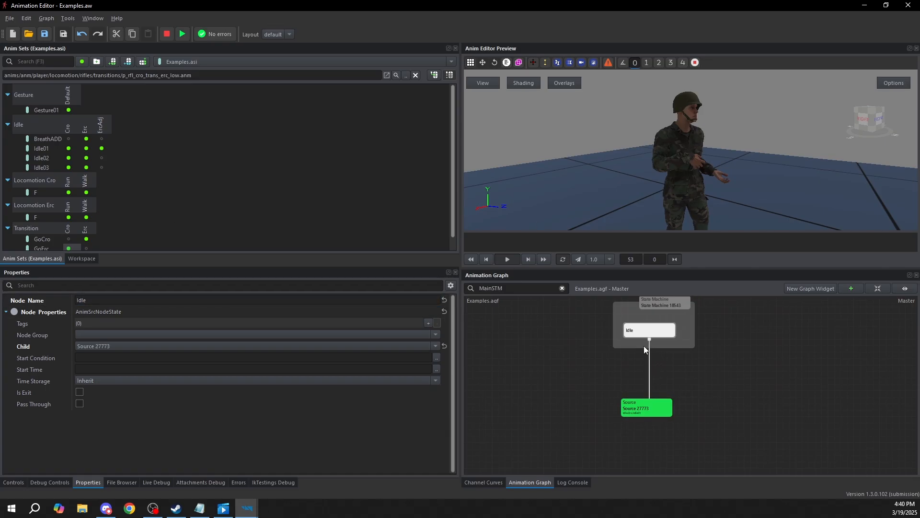
click(88, 357)
text(true)
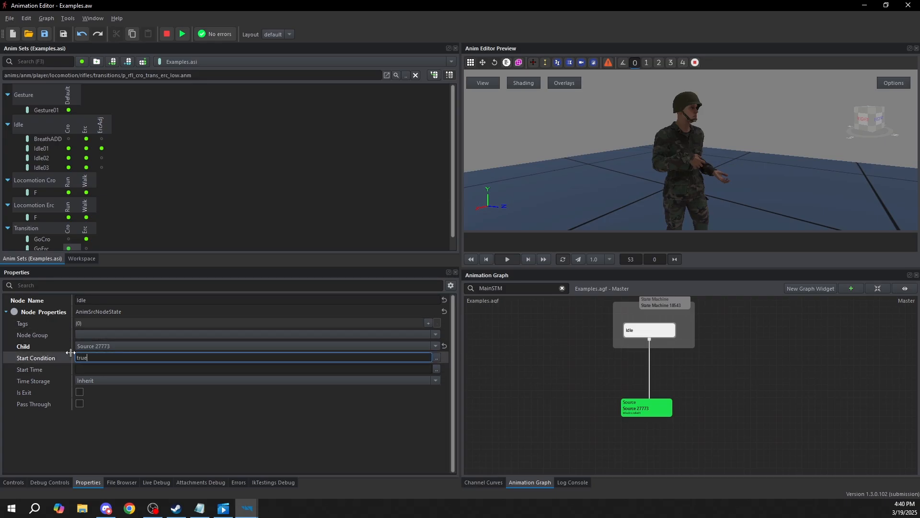
click(750, 367)
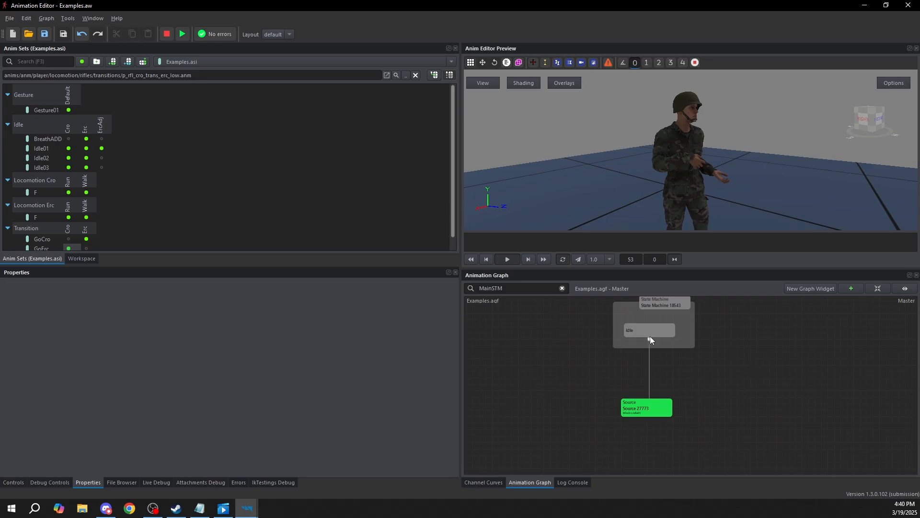
Add a second state at the far side of the State Machine from Idle and name it Loco
middle_drag(668, 312, 570, 363)
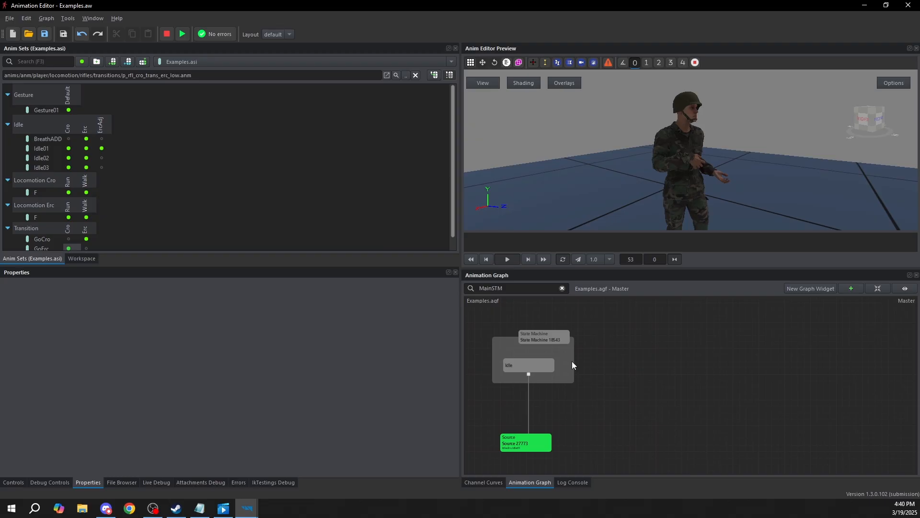
key(s)
drag(568, 355, 753, 367)
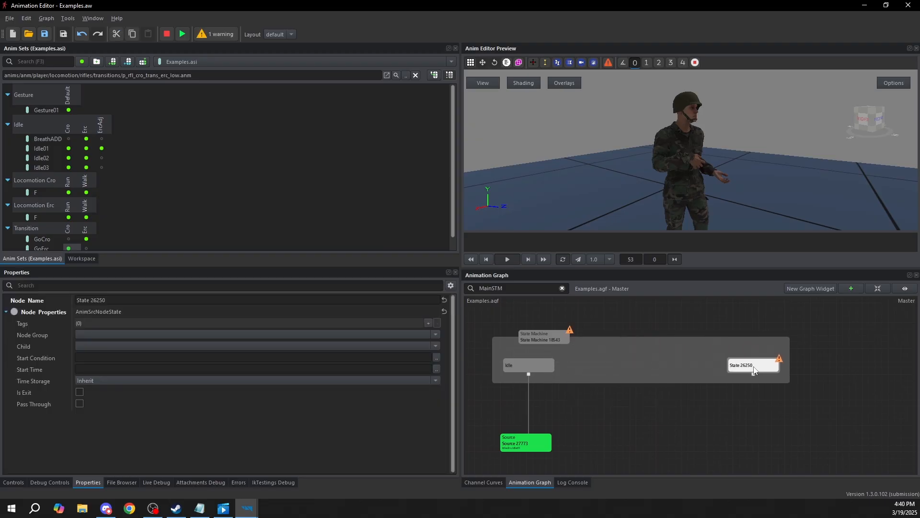
click(150, 305)
text(Loco)
click(756, 421)
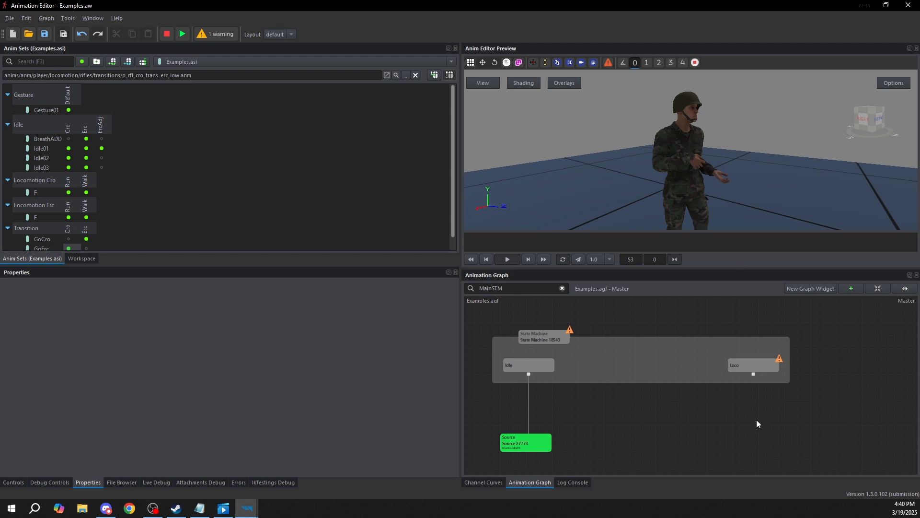
click(551, 399)
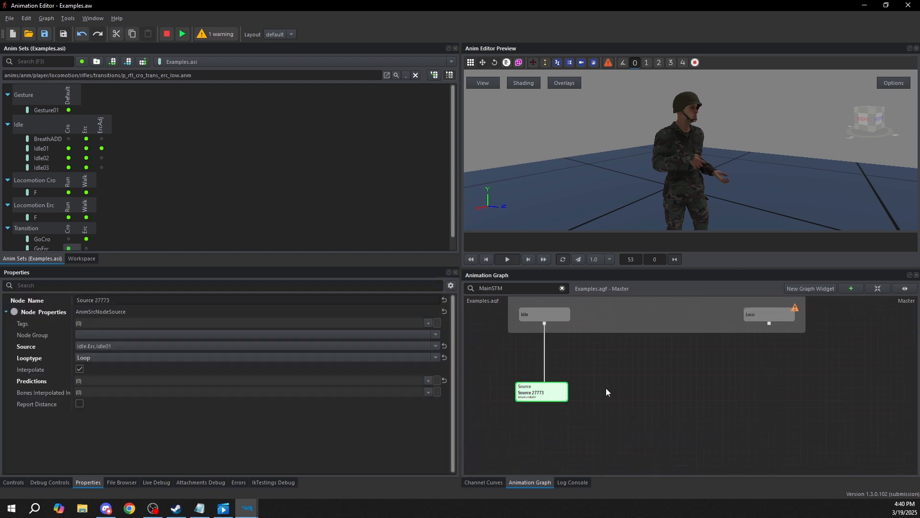
drag(619, 382, 665, 405)
scroll(632, 402, down, 5)
key(ctrl+c)
key(ctrl+v)
middle_drag(808, 367, 738, 383)
drag(703, 445, 897, 313)
key(Delete)
Duplicate the Idle.Erc.Idle01 source node and place the copy below the Loco state
scroll(600, 380, up, 6)
middle_drag(545, 405, 599, 375)
click(567, 386)
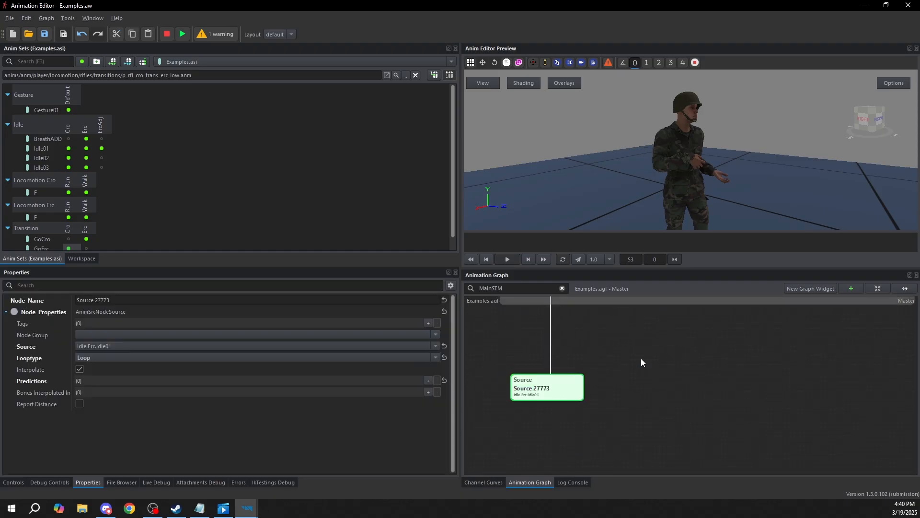
key(ctrl+c)
key(ctrl+v)
middle_drag(897, 395, 758, 428)
drag(679, 428, 717, 419)
Change the duplicated node's source to Locomotion Erc.Run.F
click(107, 346)
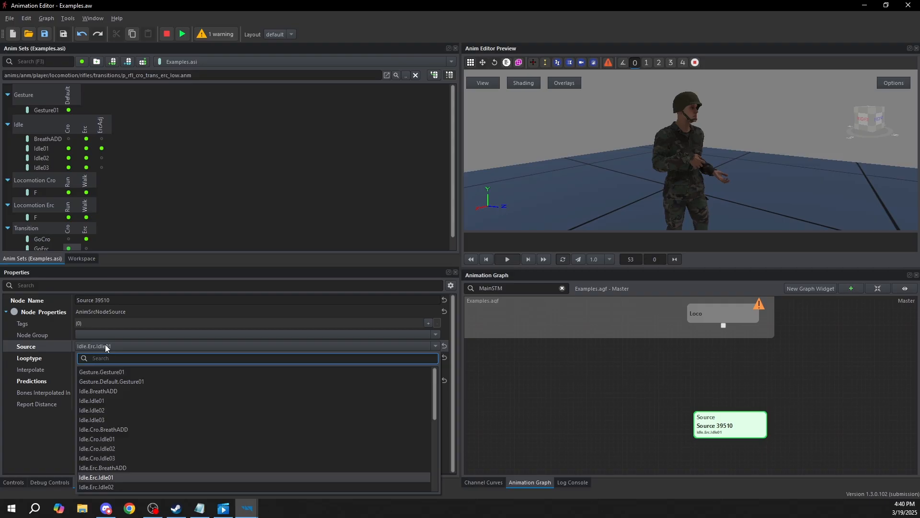
text(locomotion erc)
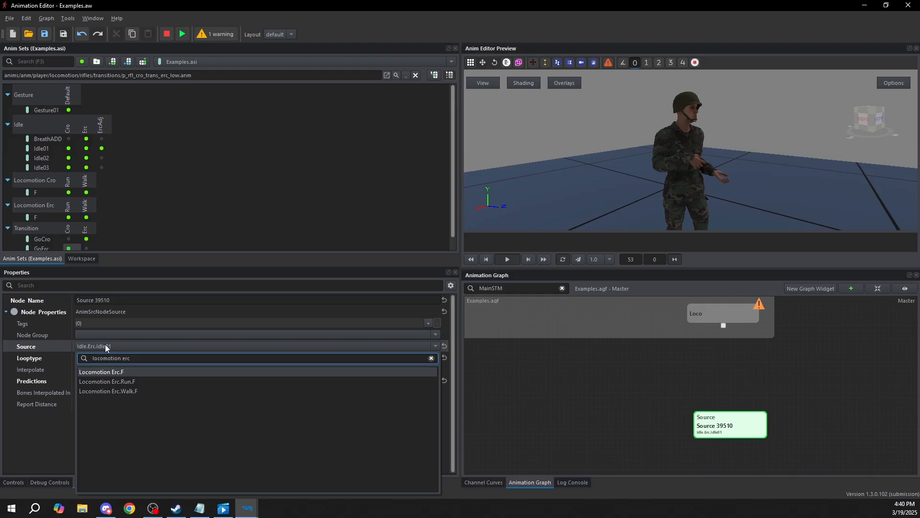
text(.run)
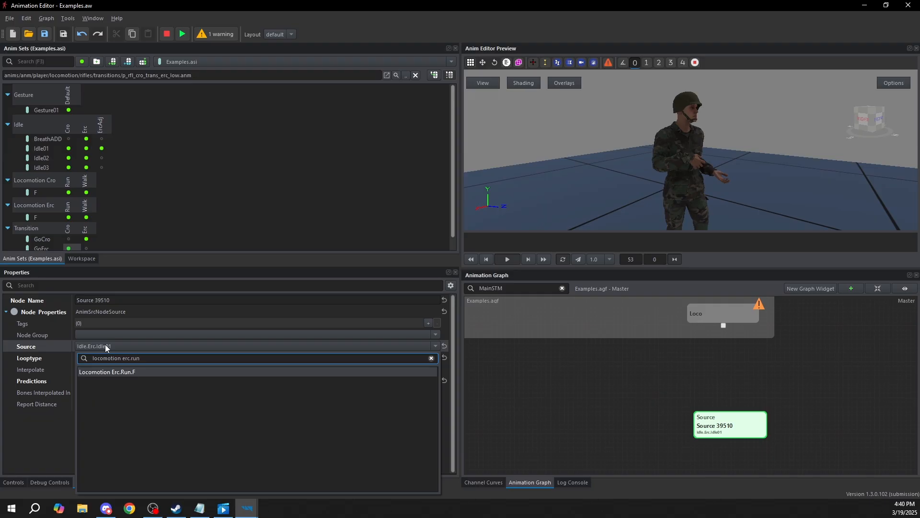
click(134, 372)
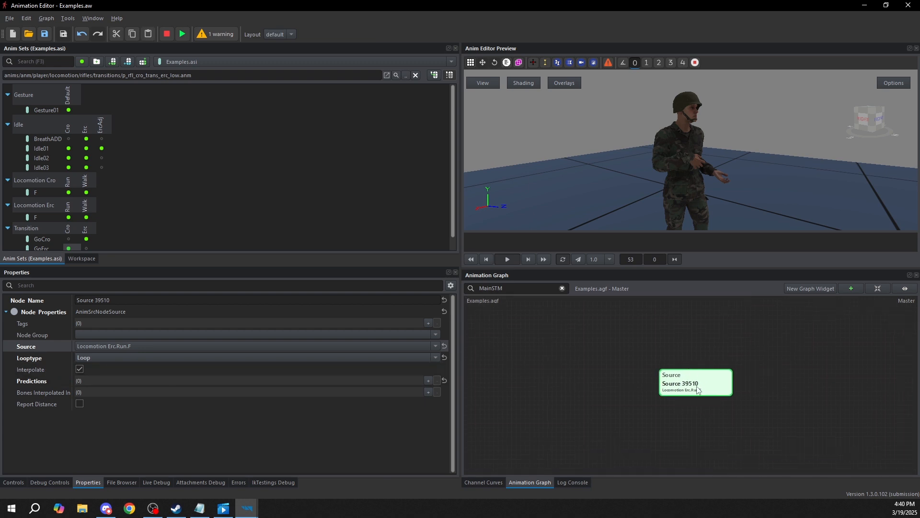
Preview the Locomotion Erc.Run.F source node, viewing the running character from the side, and stop the preview
double_click(699, 389)
drag(726, 164, 693, 162)
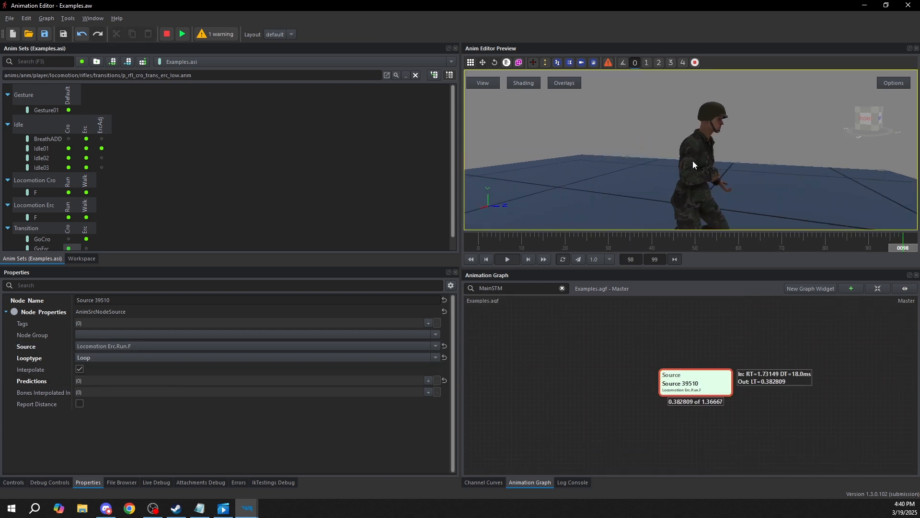
click(700, 346)
double_click(700, 344)
Connect the Loco state to the Locomotion Erc.Run.F source node
middle_drag(694, 321, 697, 352)
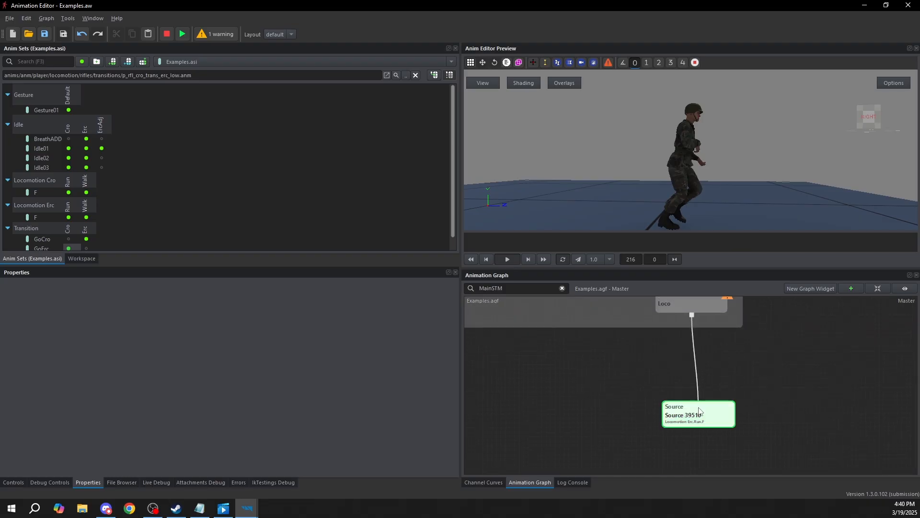
click(698, 412)
scroll(676, 398, down, 4)
click(680, 397)
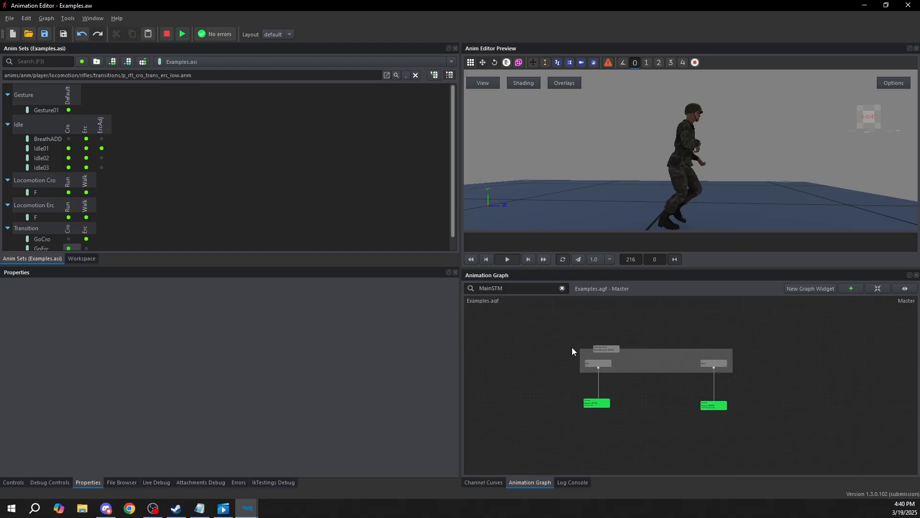
Create a transition from the Idle state to the Loco state
scroll(571, 347, up, 4)
click(520, 378)
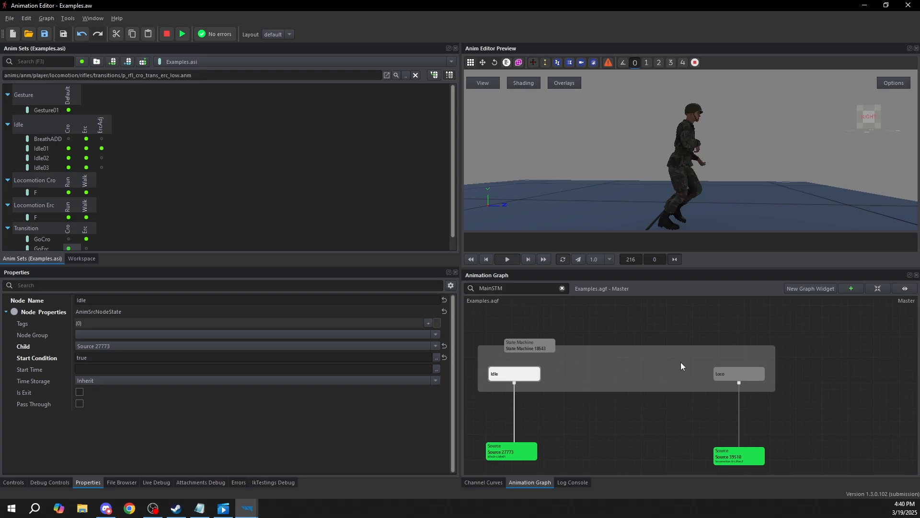
right_click(514, 375)
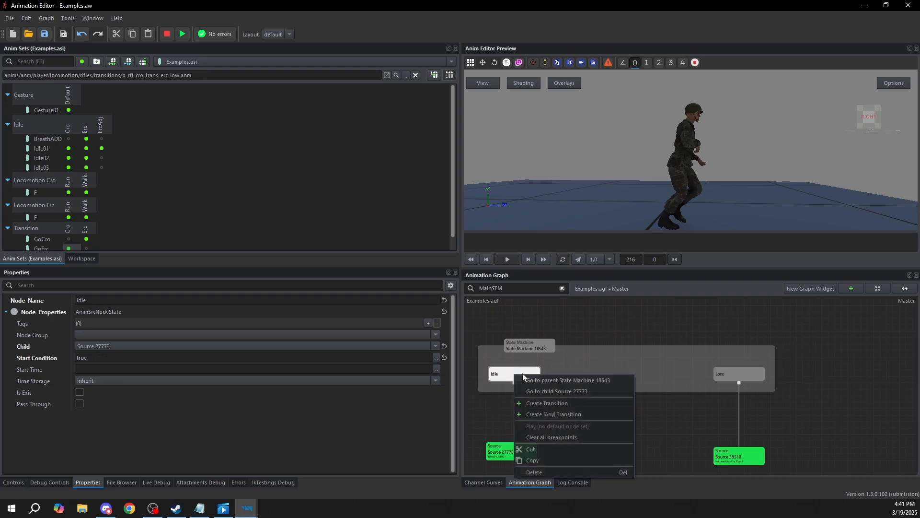
click(548, 402)
click(729, 375)
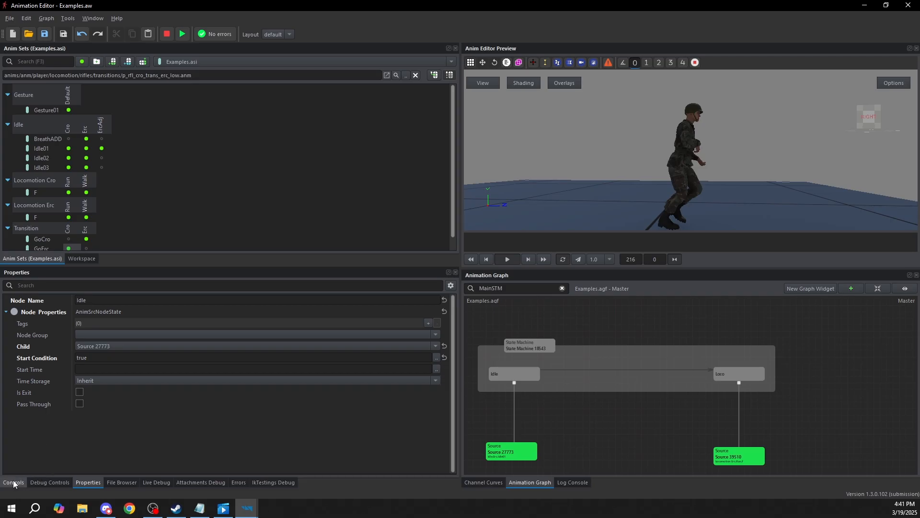
Set the condition of the Idle-to-Loco transition to MovementSpeed > 0
click(629, 369)
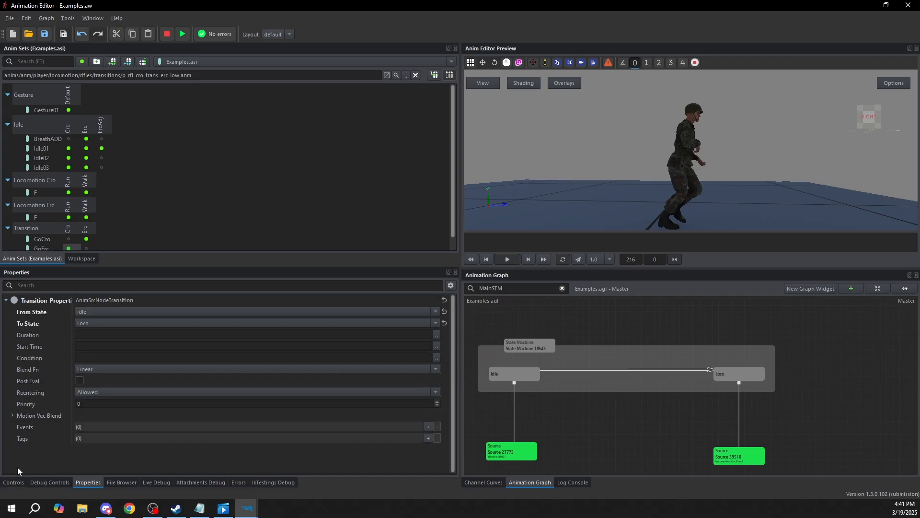
click(437, 358)
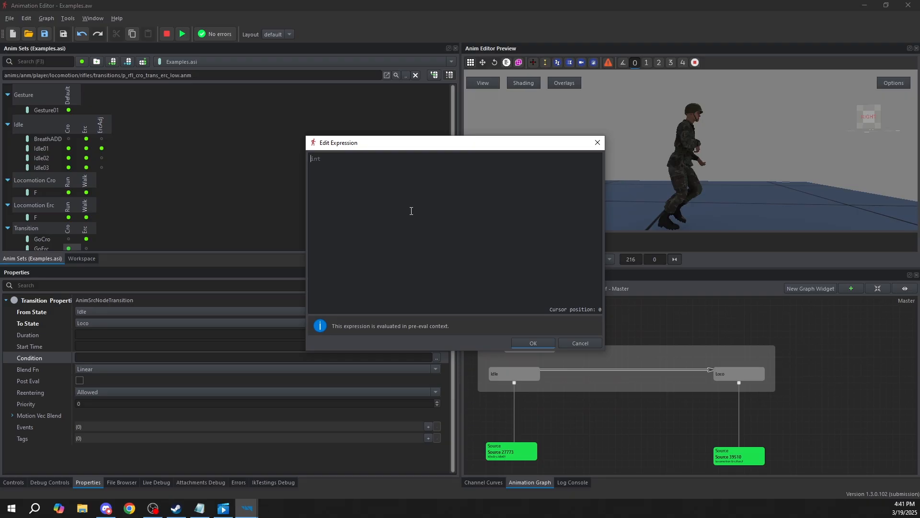
text(MovementSpeed)
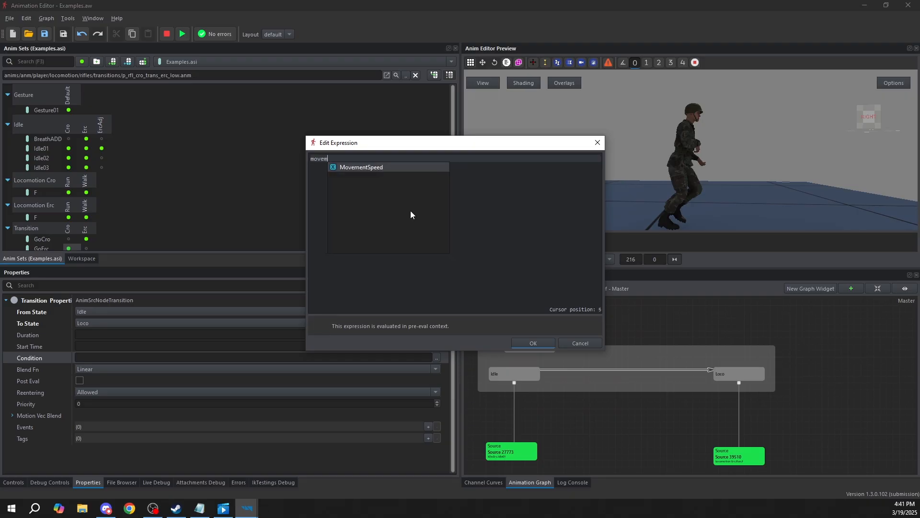
key(Return)
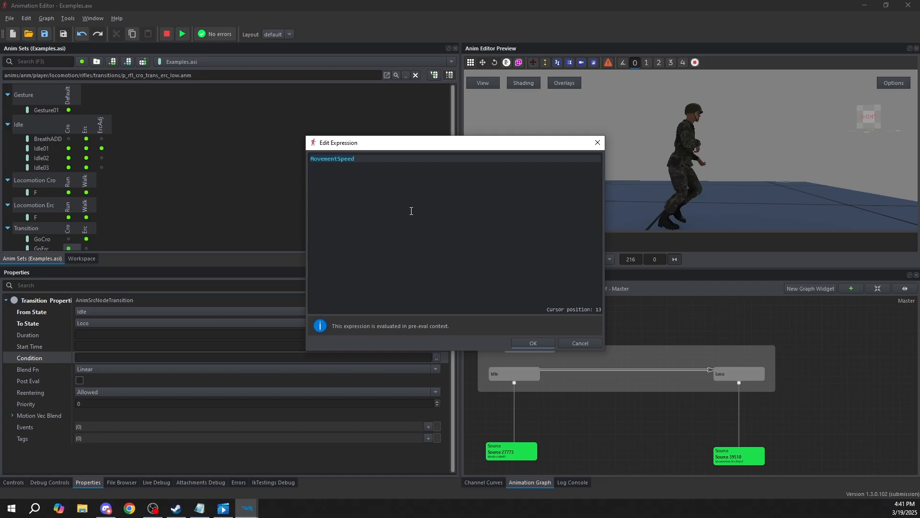
drag(372, 168, 0, 129)
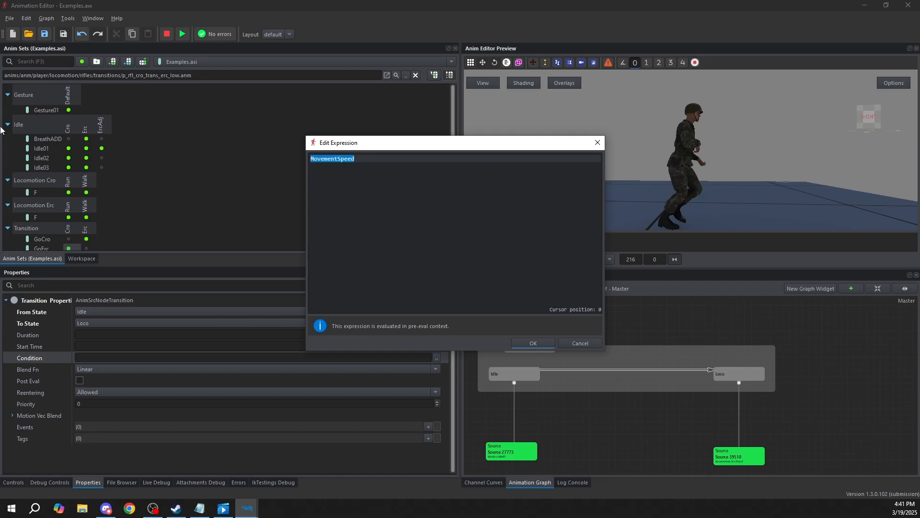
key(BackSpace)
text(MovementSpeed)
key(Return)
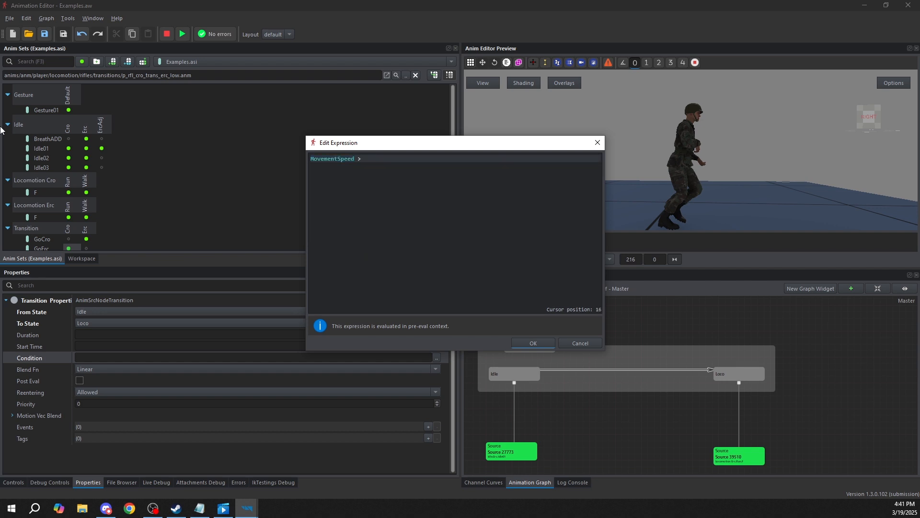
click(543, 341)
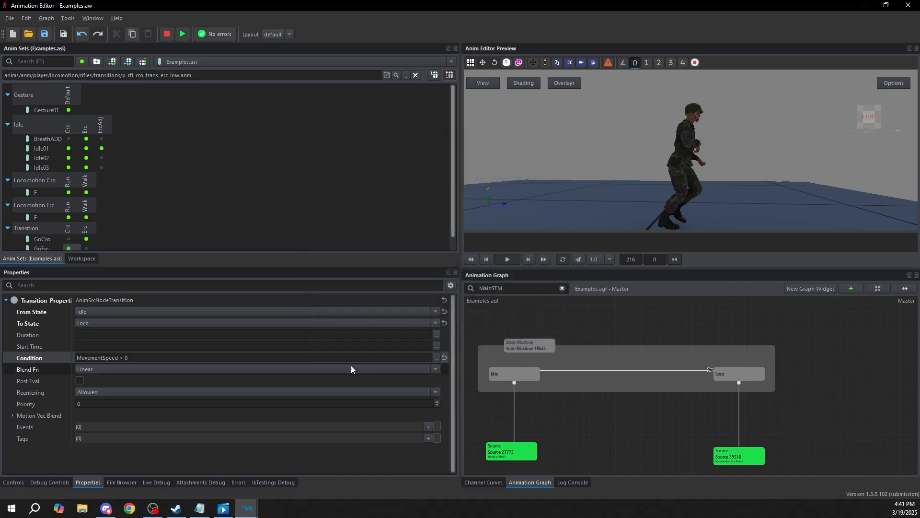
Set the duration of the Idle-to-Loco transition to 0.2
click(97, 335)
text(0.2)
click(621, 434)
Create a return transition from the Loco state to the Idle state
scroll(654, 347, up, 3)
middle_drag(753, 360, 835, 358)
click(815, 361)
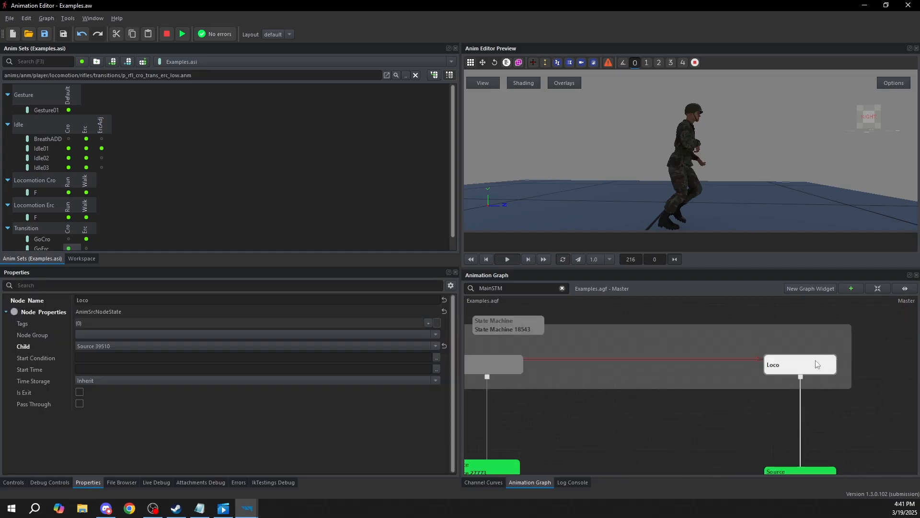
right_click(816, 361)
click(830, 387)
click(508, 370)
Give the Loco-to-Idle transition a duration of 0.2 and the condition MovementSpeed == 0
click(589, 369)
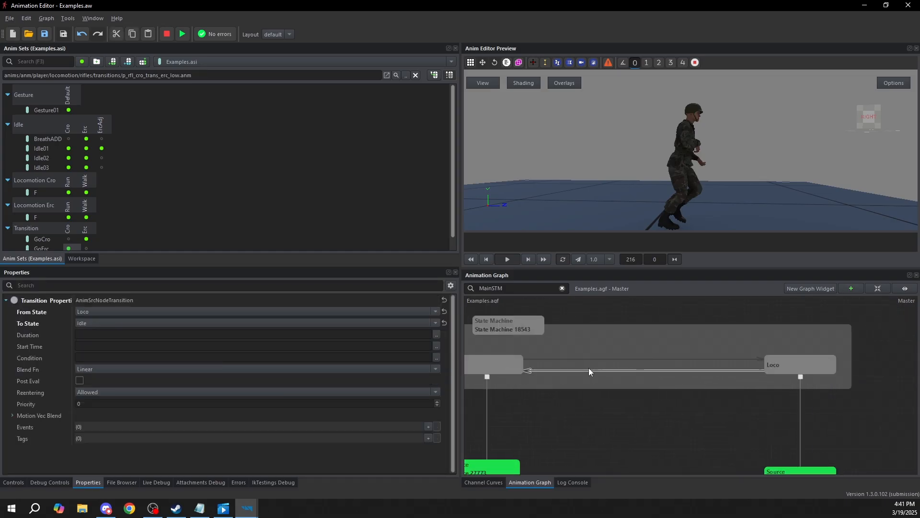
click(110, 334)
text(0.2)
click(437, 358)
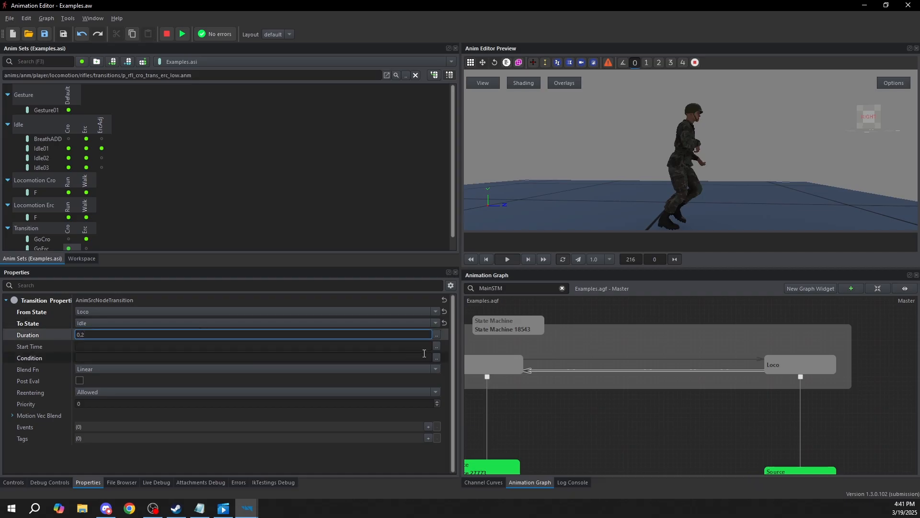
text(MovementSpeed)
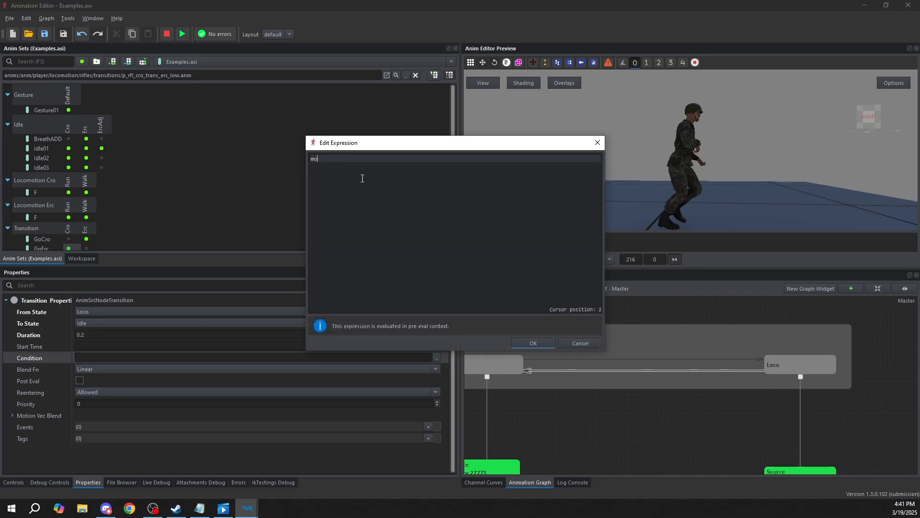
key(Return)
text(== 0)
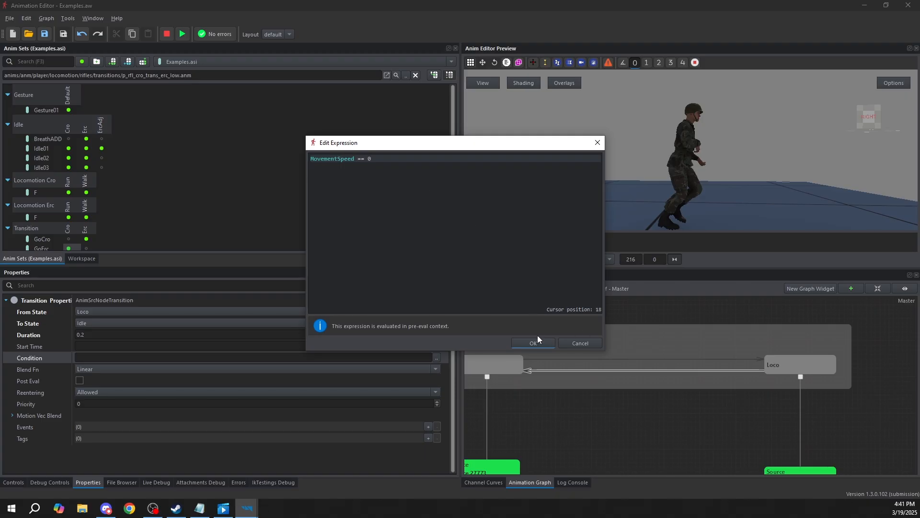
click(537, 340)
Preview the state machine, testing both transitions by raising MovementSpeed to 2 and returning it to 0, and stop the preview
scroll(609, 413, down, 5)
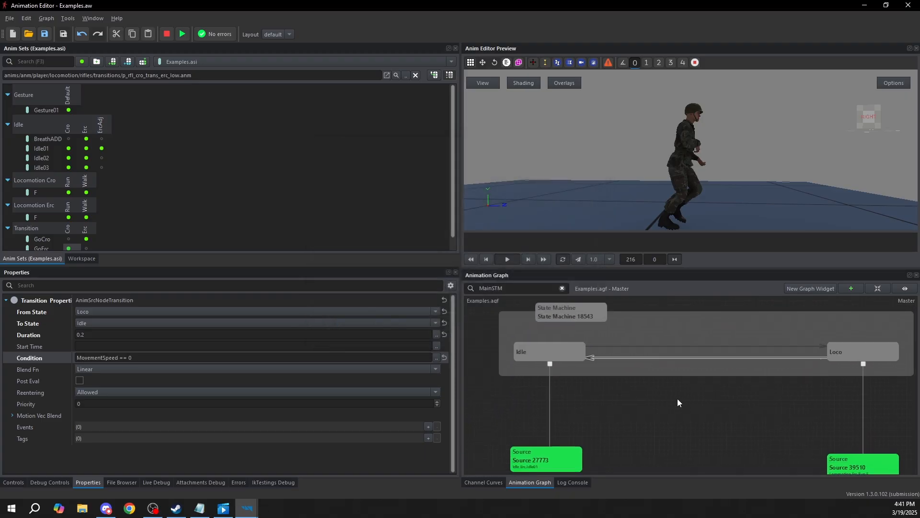
scroll(575, 346, up, 2)
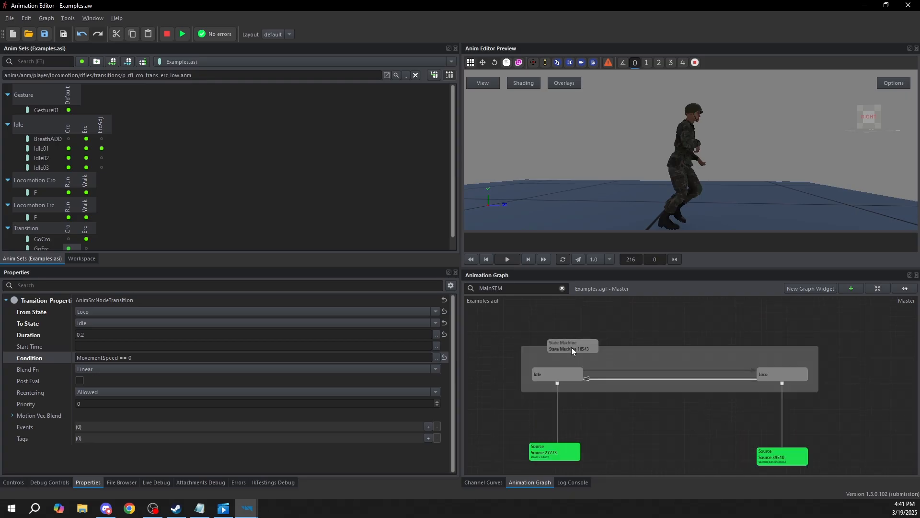
click(571, 347)
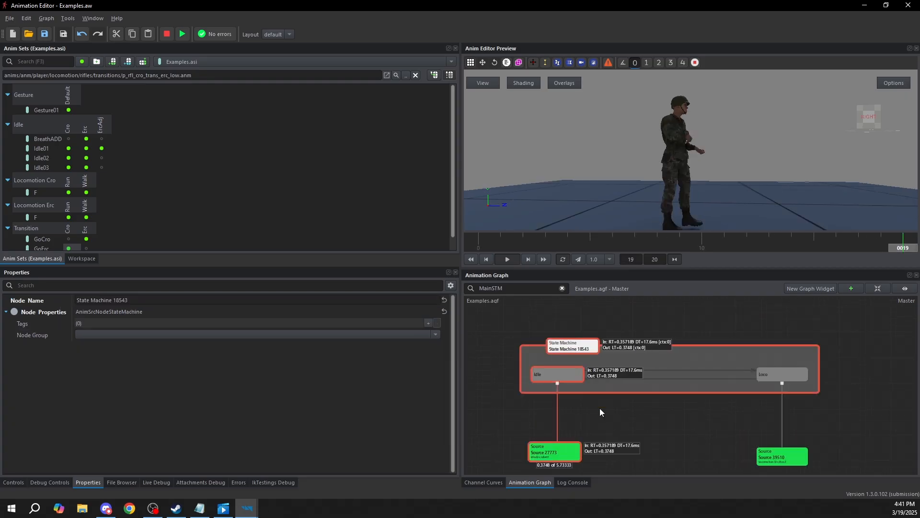
click(13, 483)
drag(82, 379, 209, 367)
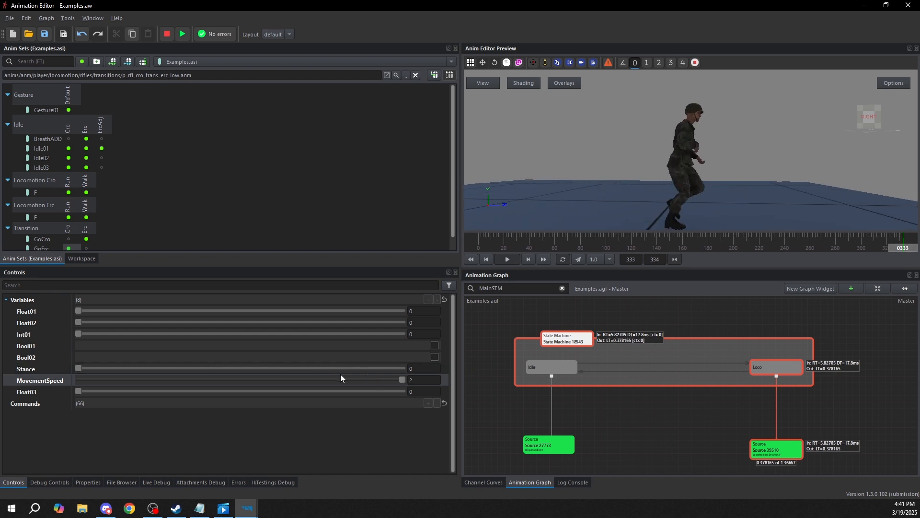
drag(261, 360, 118, 346)
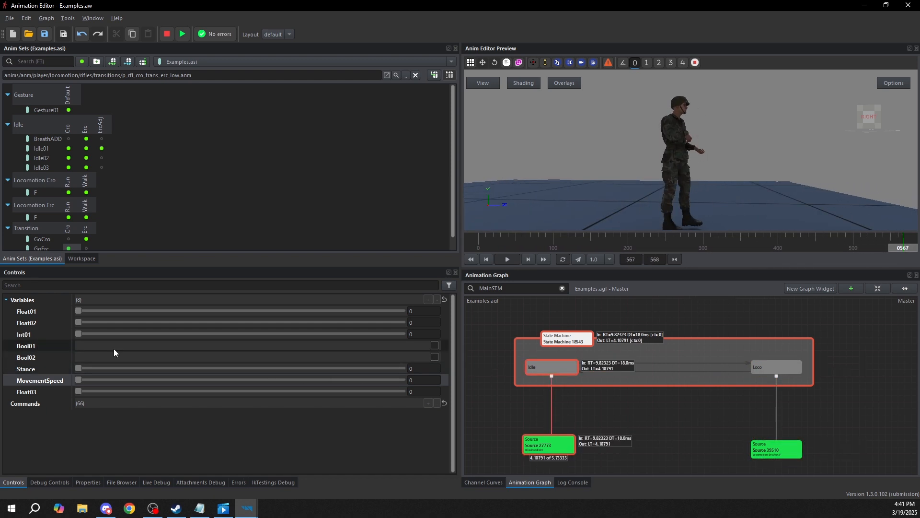
click(643, 415)
Inspect the properties of the source node below the Loco state and look through the animation set's locomotion and transition groups
middle_drag(823, 422, 771, 387)
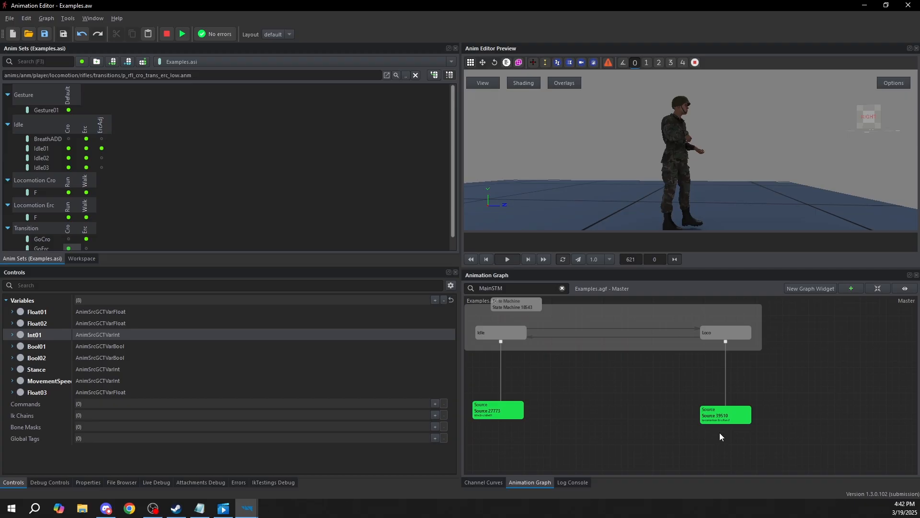
middle_drag(744, 428, 689, 397)
drag(689, 394, 691, 456)
click(689, 411)
right_click(690, 401)
click(619, 366)
middle_drag(684, 463, 685, 431)
scroll(686, 434, up, 3)
click(686, 432)
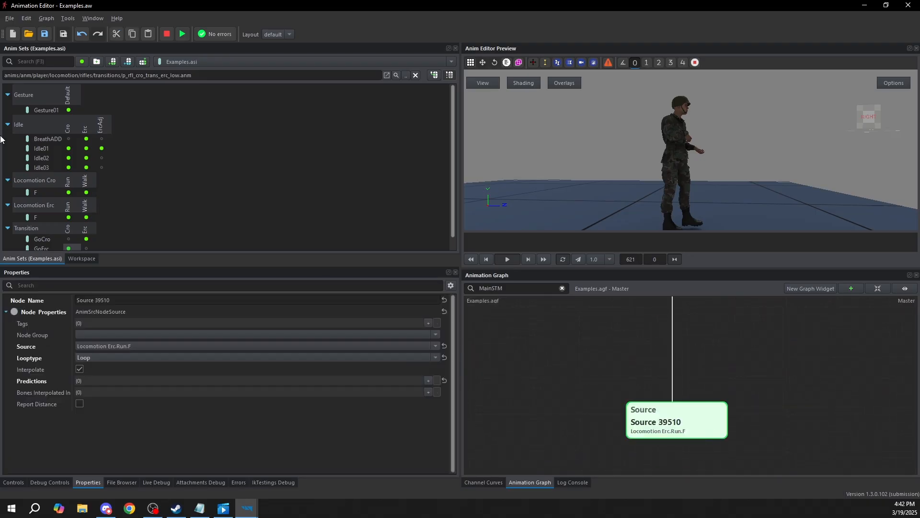
scroll(43, 144, down, 2)
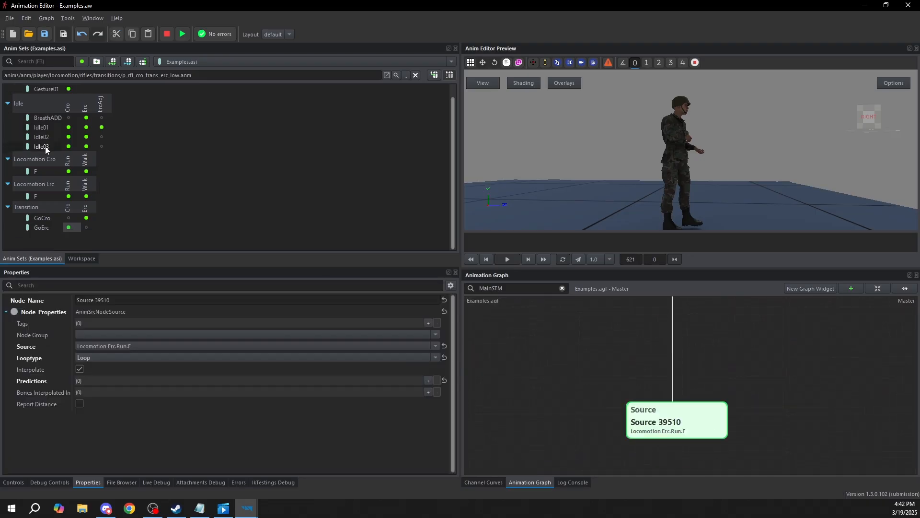
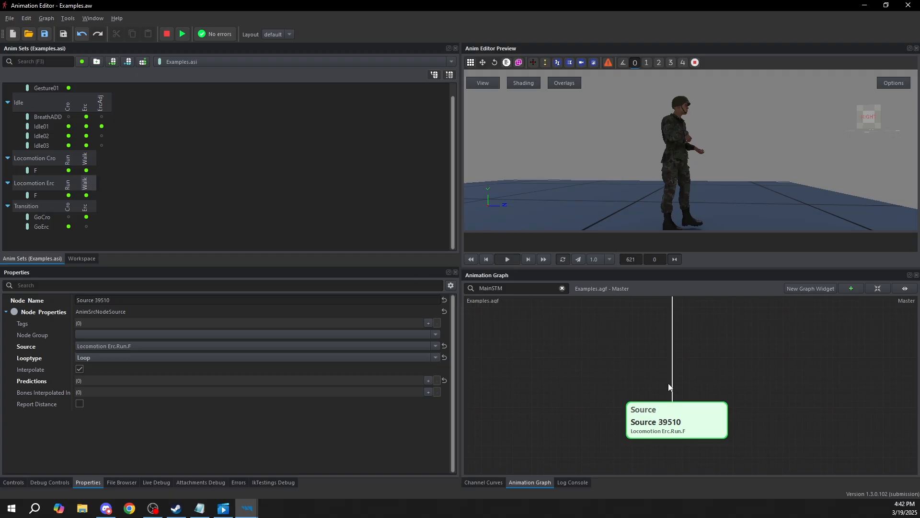
Create a Group Select node above the Loco state's source node and link it to that source
middle_drag(670, 336, 665, 363)
right_click(591, 337)
mouse_move(617, 338)
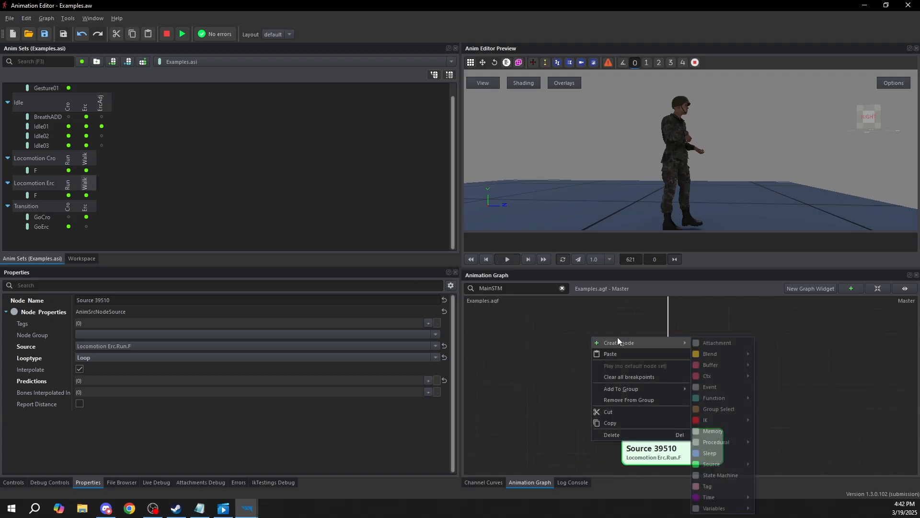
click(719, 408)
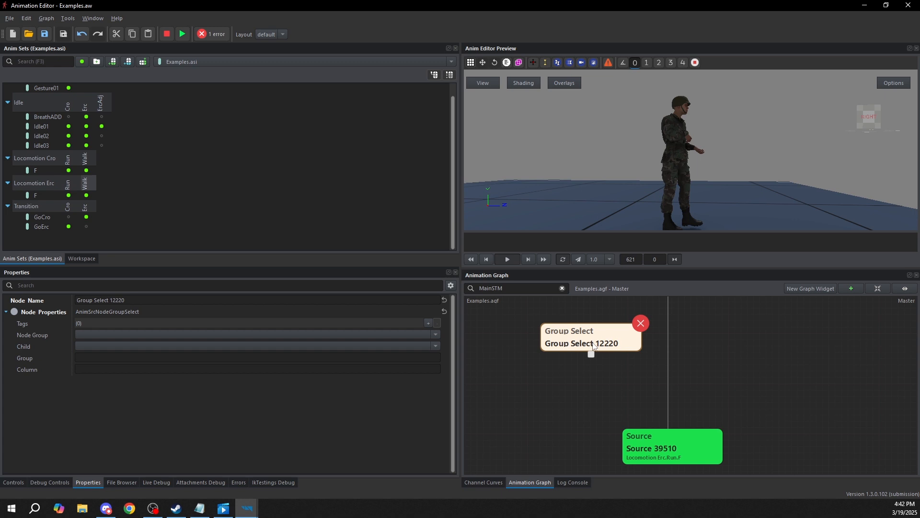
drag(591, 355, 653, 443)
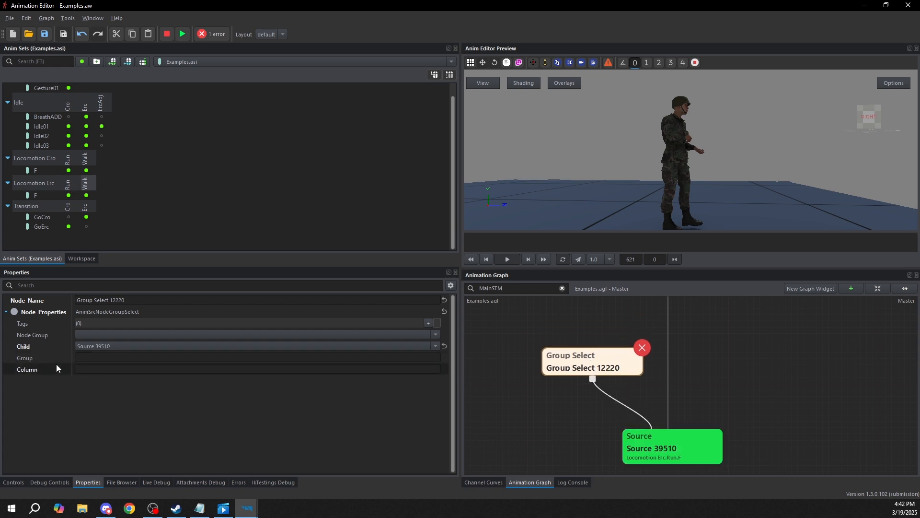
Set the Group Select node's group to Locomotion Erc and its column to Walk
click(94, 357)
text(Locomotio)
key(BackSpace)
key(BackSpace)
key(BackSpace)
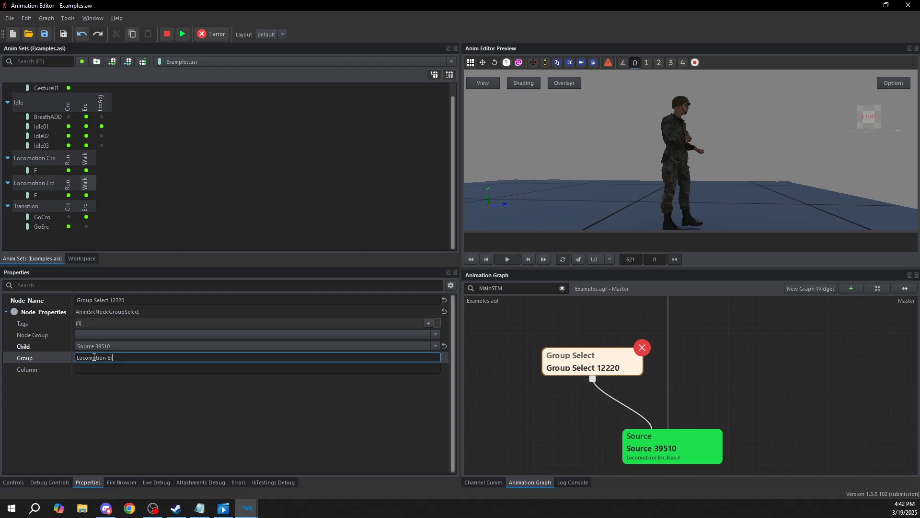
click(115, 369)
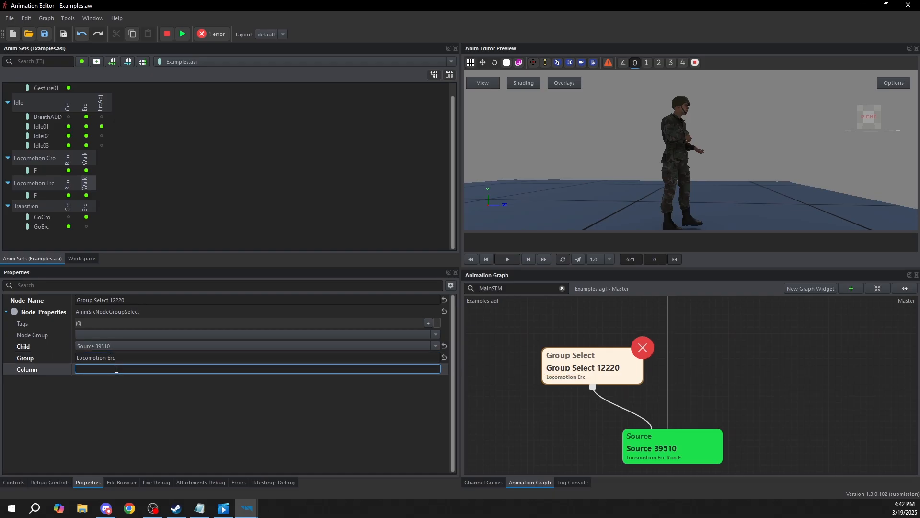
text(Run)
key(BackSpace)
key(BackSpace)
key(BackSpace)
text(Walk)
key(Return)
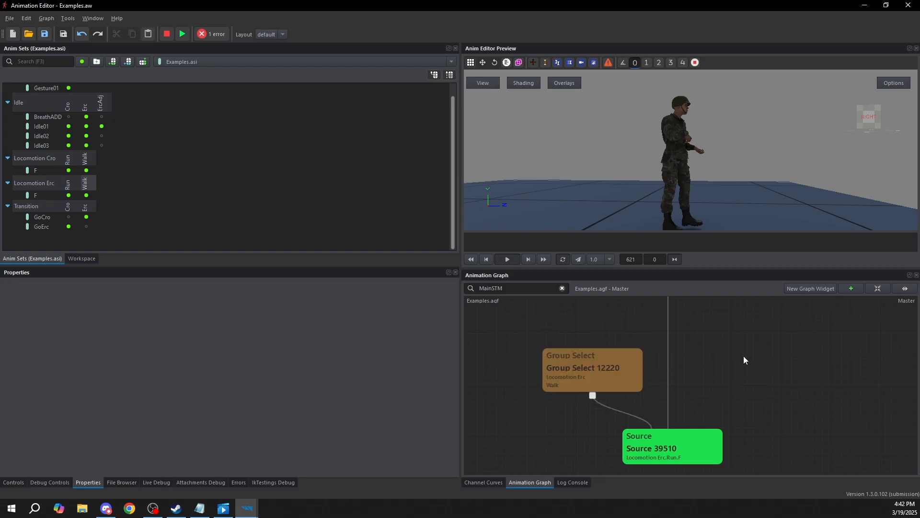
Paste a second Group Select node beside the first and link it to the same source node
click(694, 361)
key(ctrl+v)
drag(713, 377, 697, 361)
drag(733, 396, 698, 449)
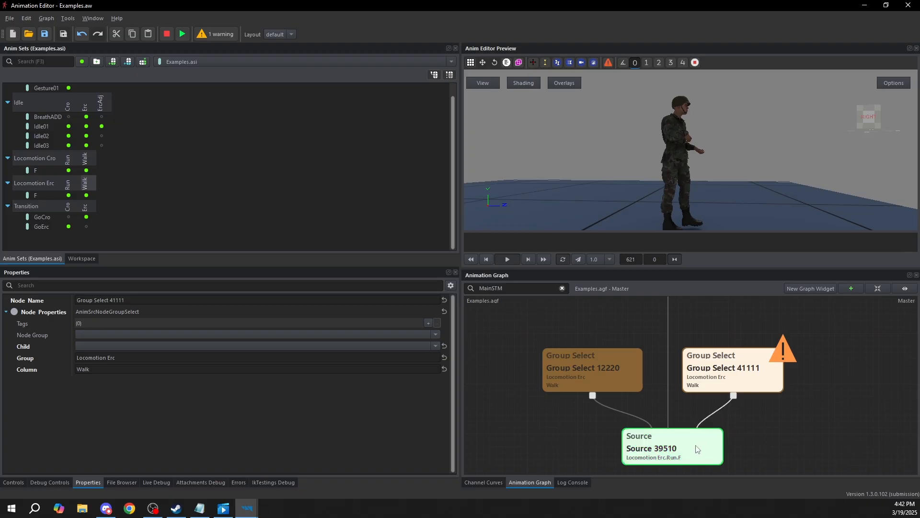
Set the second Group Select node's column to Run
double_click(80, 369)
text(Run)
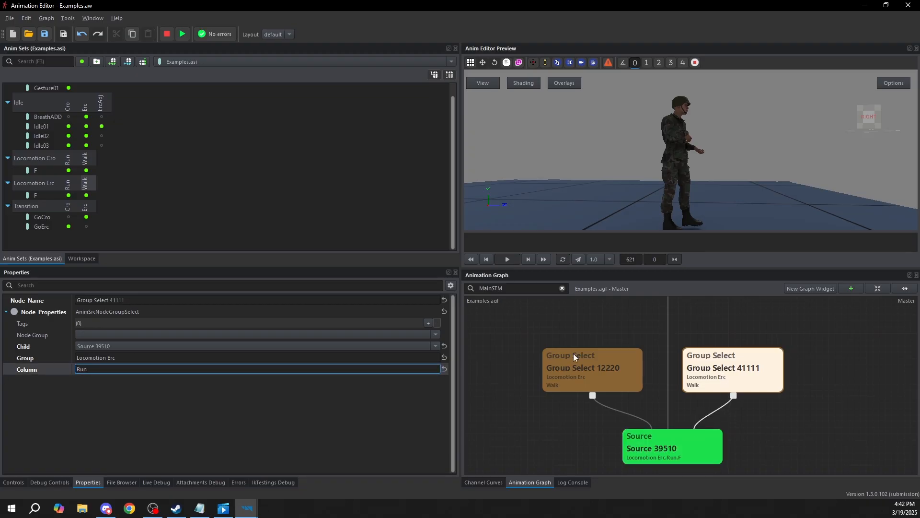
click(861, 363)
Set the source of the node shared by both Group Select nodes to Locomotion Erc.F
click(664, 453)
middle_drag(745, 449, 749, 420)
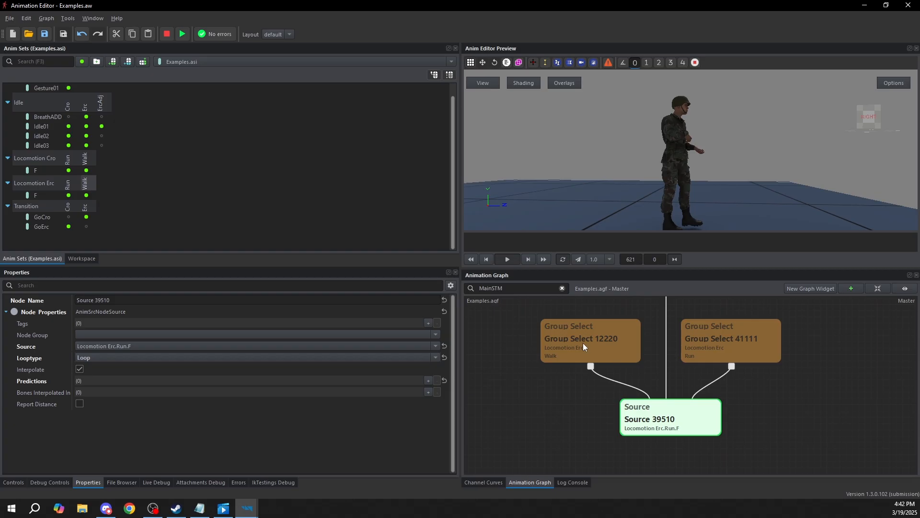
click(611, 354)
click(731, 341)
click(600, 352)
click(666, 422)
click(123, 346)
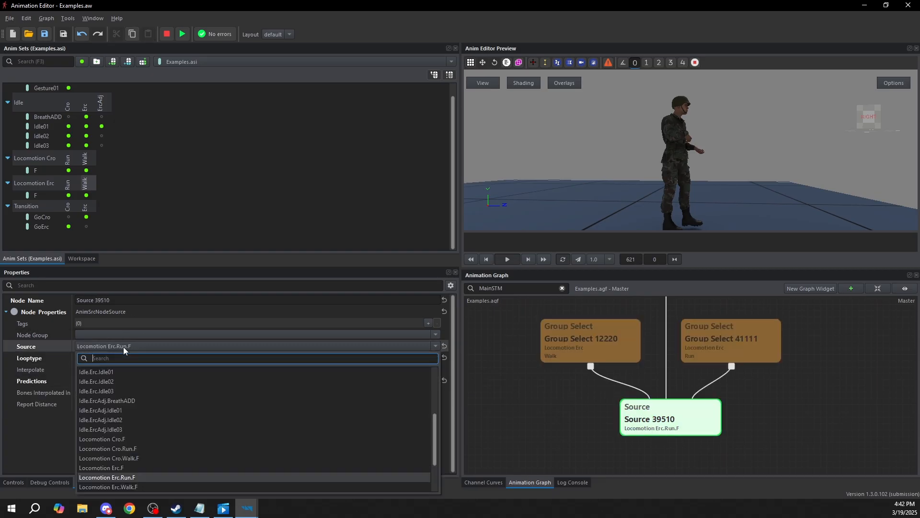
text(loc)
text(tion erc)
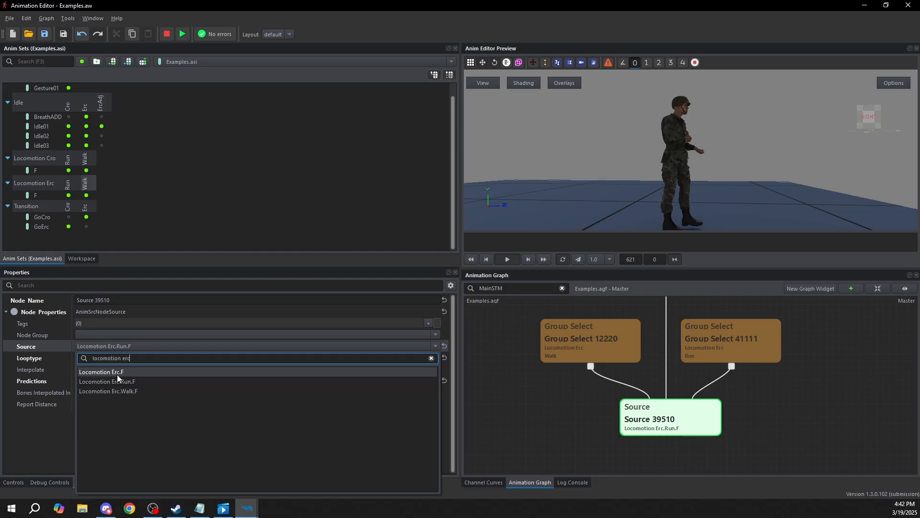
click(118, 371)
Rearrange the two Group Select nodes and create a Blend T node between them and the Loco state
scroll(683, 381, down, 2)
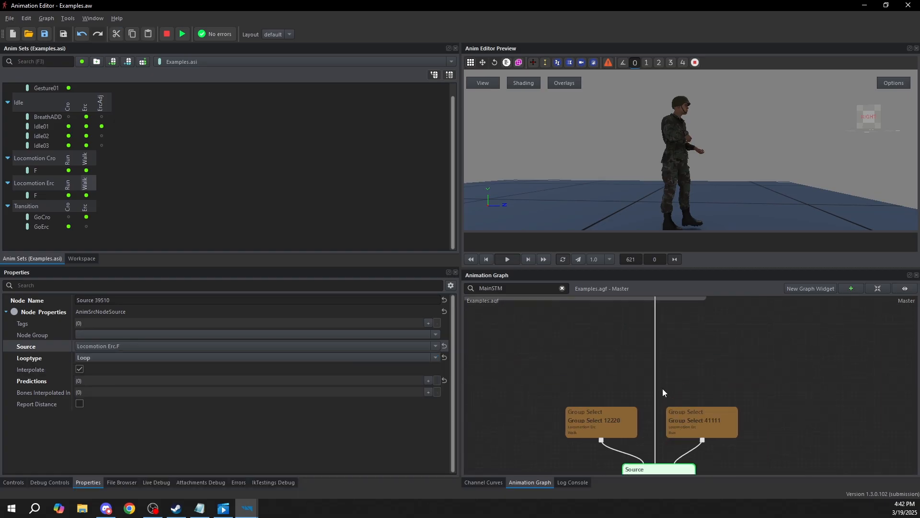
click(618, 431)
click(670, 425)
double_click(624, 428)
click(628, 381)
drag(621, 431, 624, 435)
click(629, 376)
right_click(629, 377)
mouse_move(674, 382)
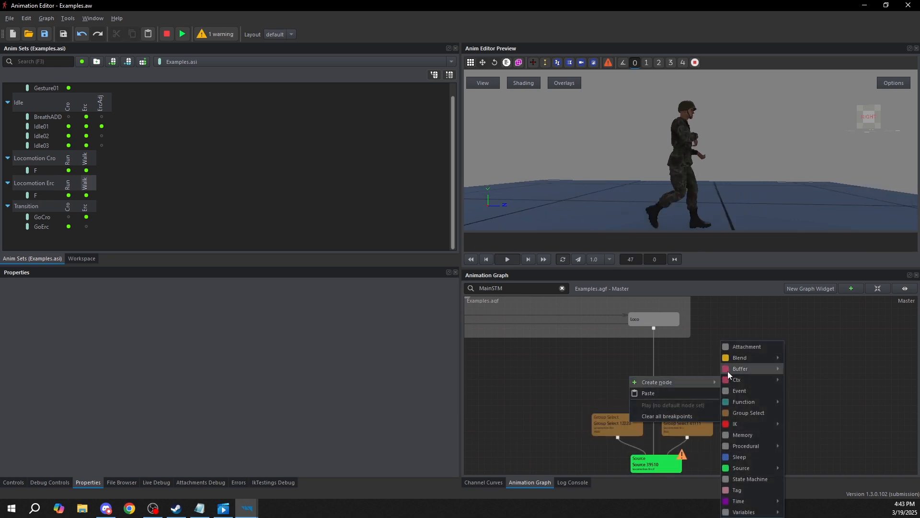
mouse_move(740, 358)
click(810, 383)
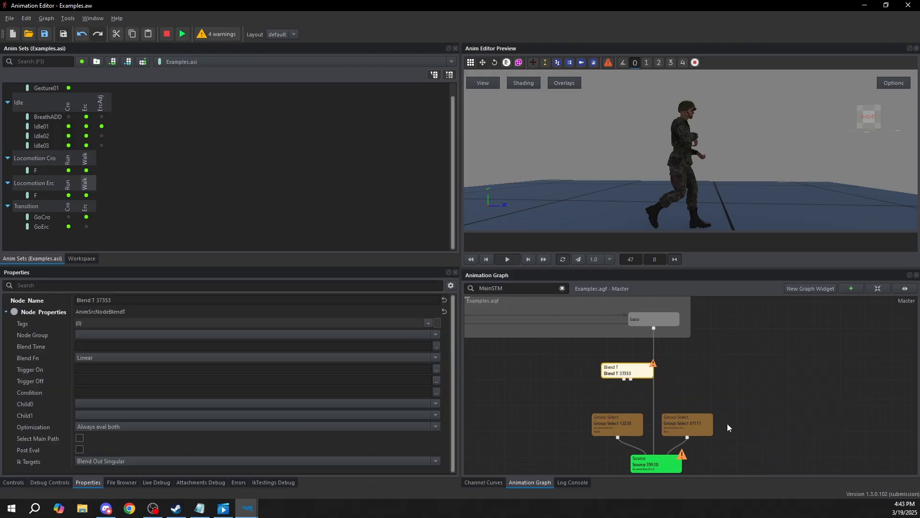
Link the Blend T node to the Walk and Run Group Select nodes and connect the Loco state to it
drag(633, 373, 621, 422)
mouse_move(655, 382)
mouse_down()
mouse_move(692, 410)
mouse_move(687, 419)
mouse_move(664, 386)
mouse_move(663, 395)
mouse_up()
drag(654, 329, 654, 386)
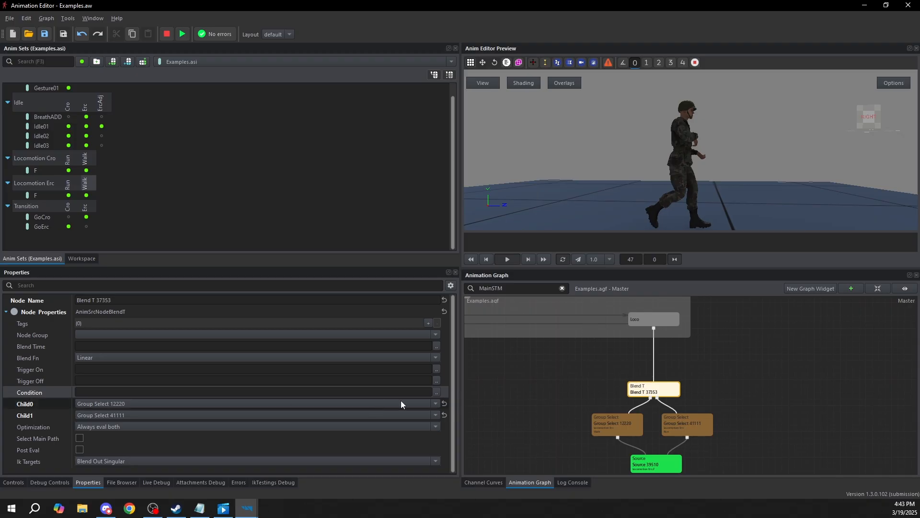
Review the properties of the Walk and Run Group Select nodes under the Blend T node
click(436, 393)
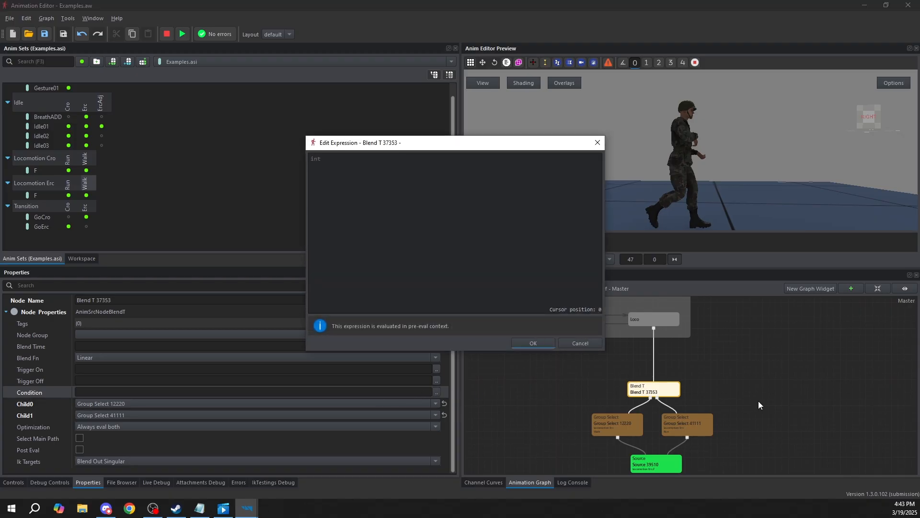
click(581, 341)
scroll(665, 383, up, 2)
click(628, 404)
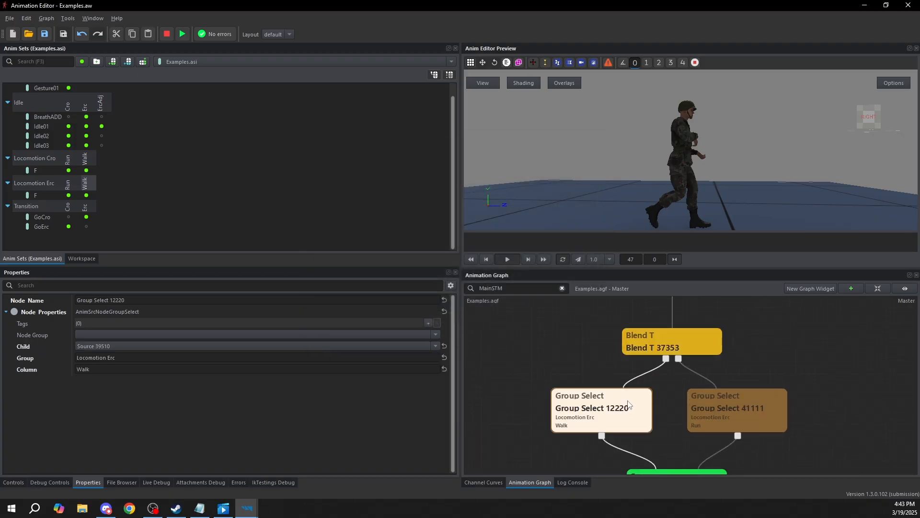
click(736, 420)
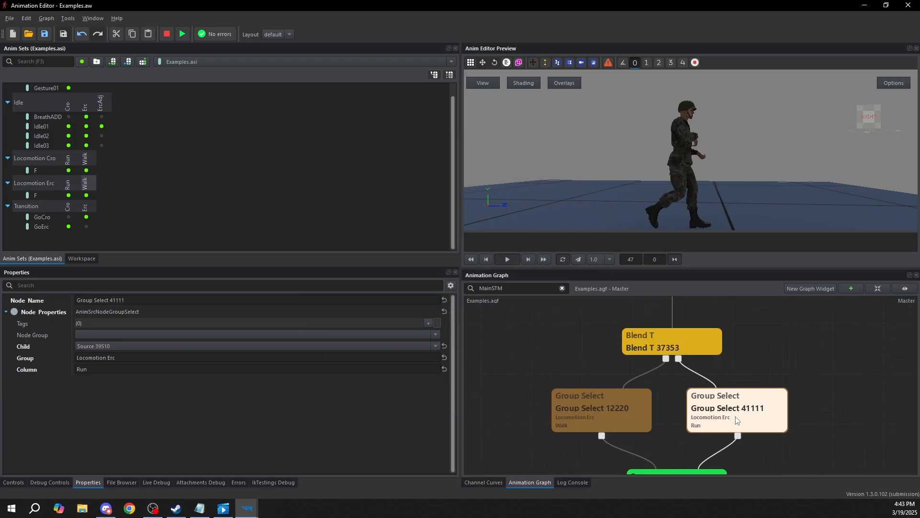
Set the Blend T node's condition to MovementSpeed == 2
click(628, 338)
drag(701, 345, 696, 346)
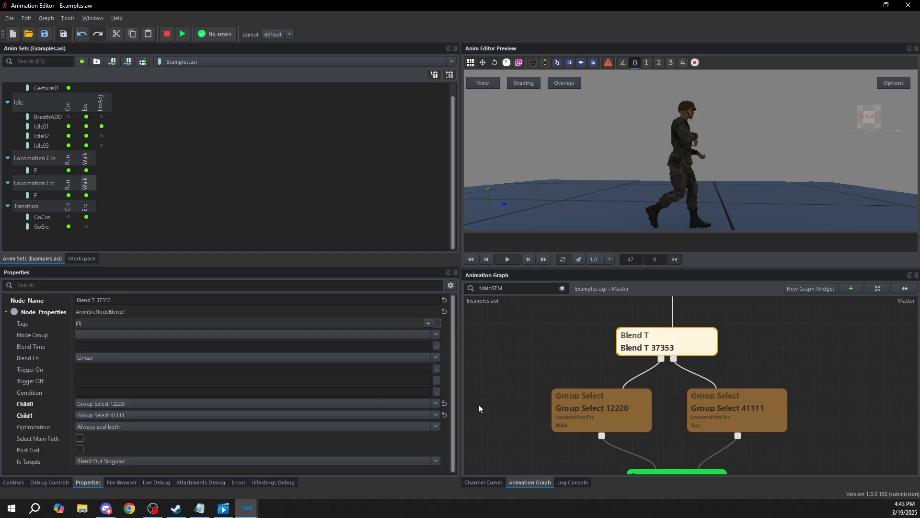
click(436, 390)
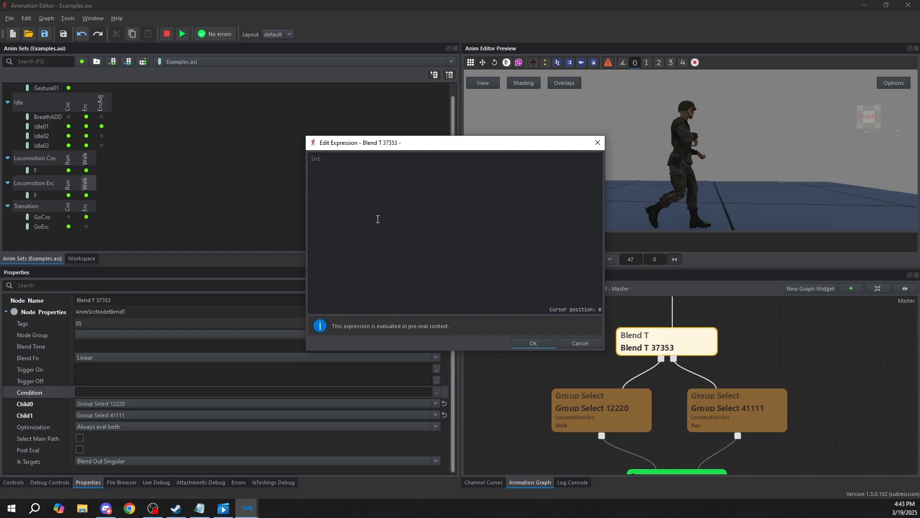
text(MovementSpeed)
key(Return)
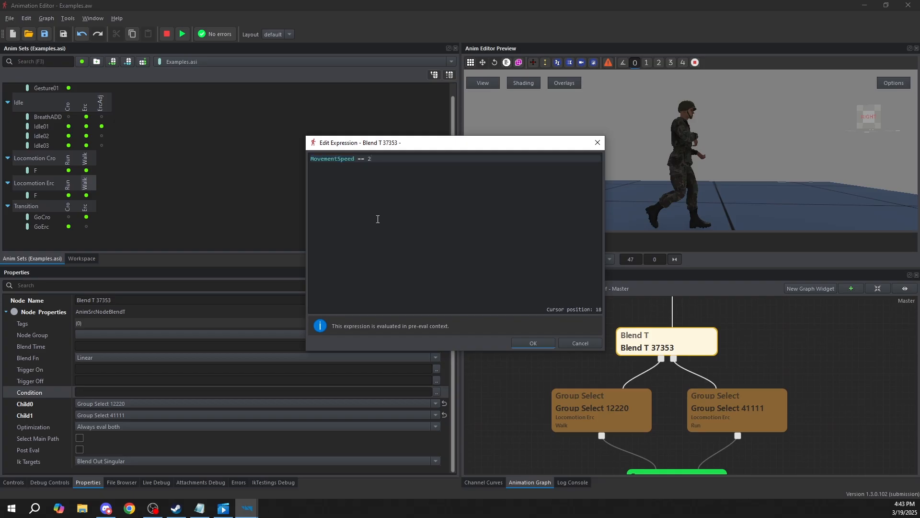
text(== 2)
click(532, 343)
Preview the state machine with MovementSpeed raised to 1 and examine which branches under the Blend T node are evaluated
scroll(609, 362, down, 3)
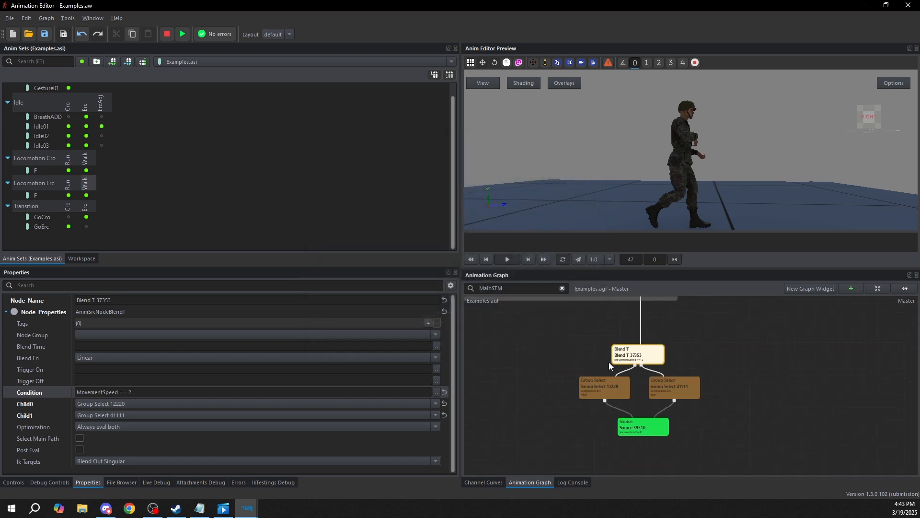
scroll(712, 409, up, 2)
middle_drag(634, 382, 595, 381)
click(539, 313)
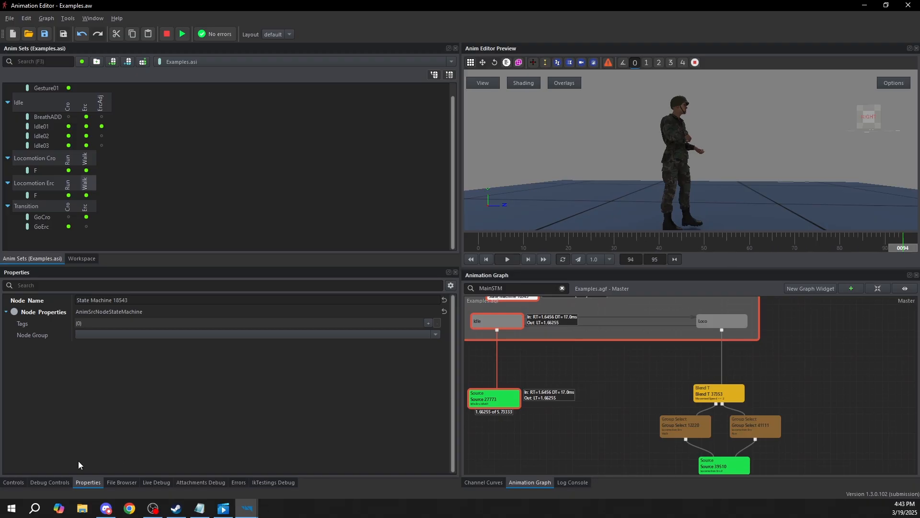
click(14, 482)
drag(79, 381, 175, 382)
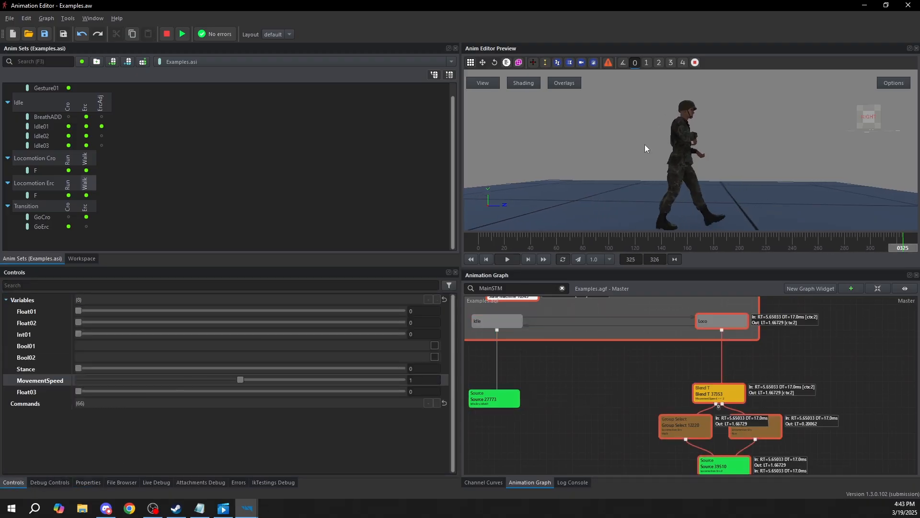
drag(642, 165, 634, 185)
click(821, 386)
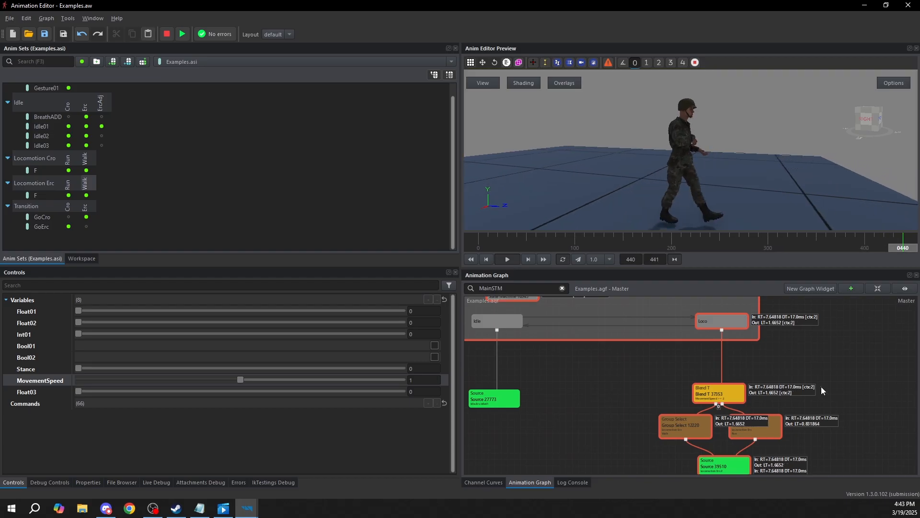
Set the Blend T node's optimization to Skip blended out
click(719, 393)
click(103, 427)
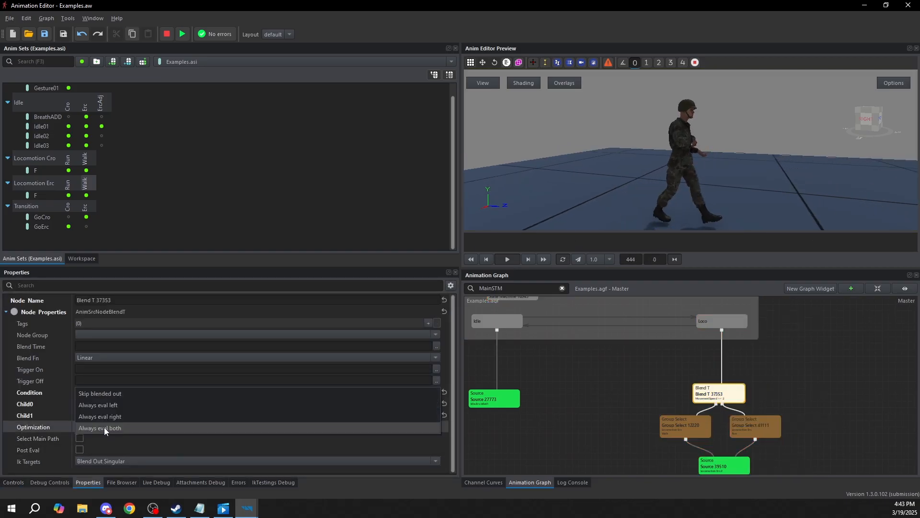
click(122, 393)
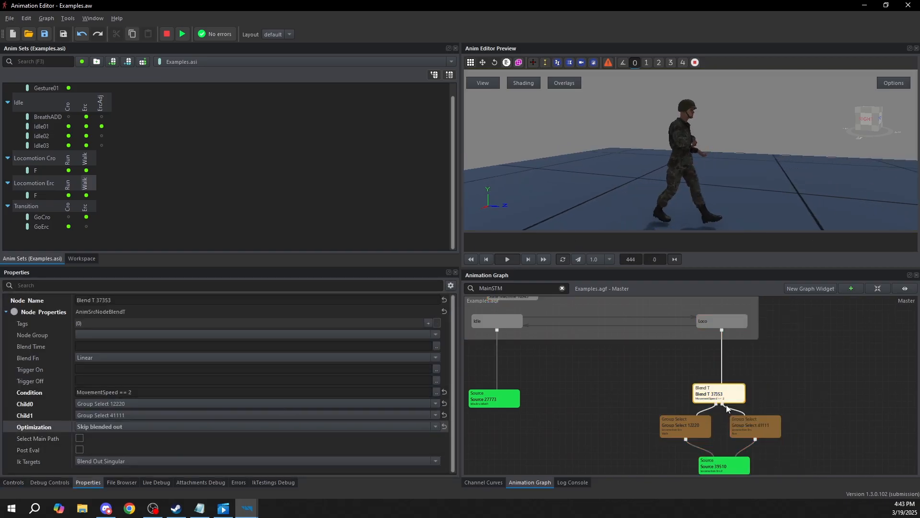
Preview the state machine again, raising MovementSpeed to 1 and returning it to 0, and stop the preview
click(697, 431)
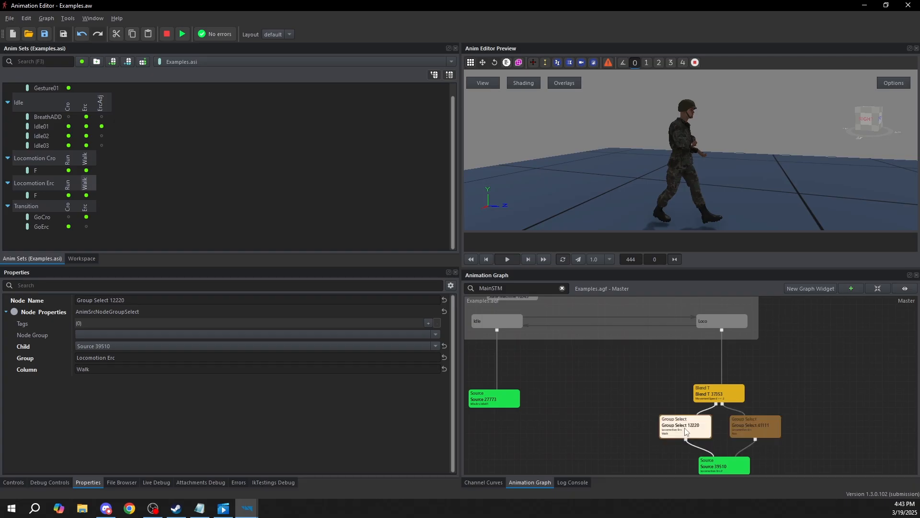
click(516, 358)
middle_drag(517, 358, 551, 381)
double_click(555, 314)
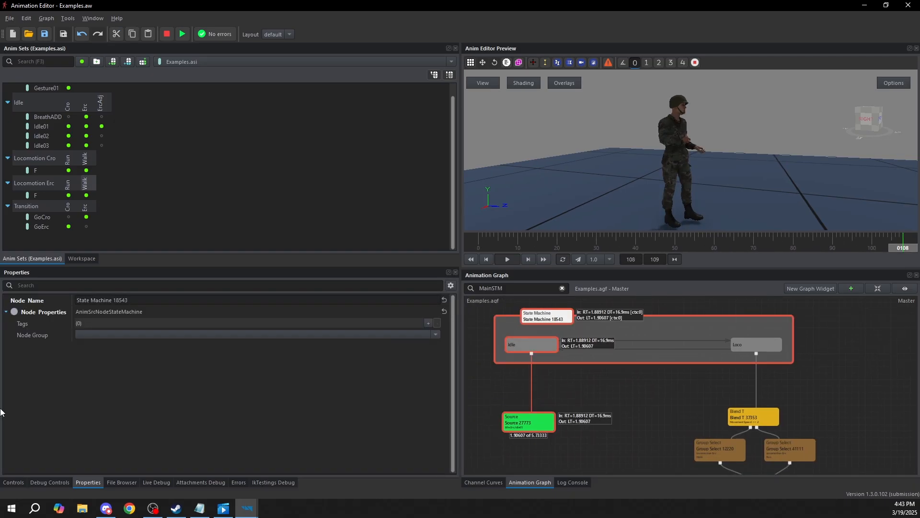
click(19, 484)
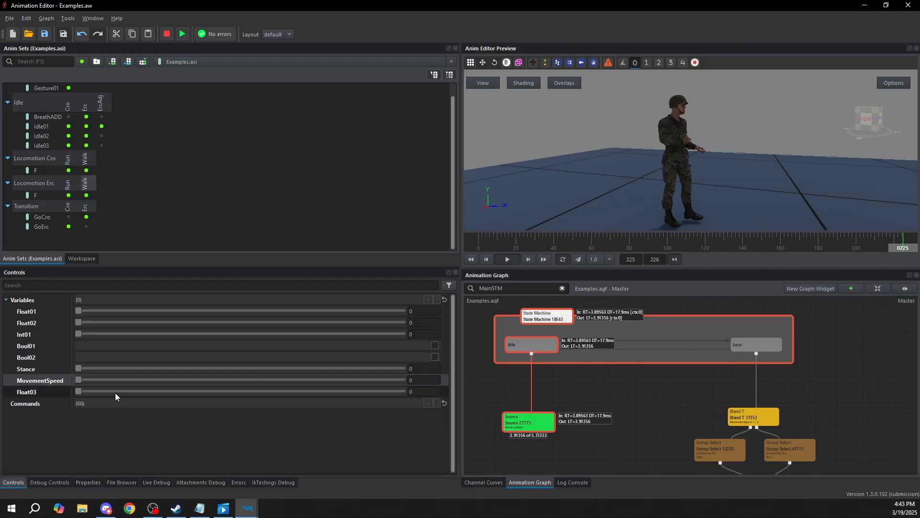
drag(78, 380, 214, 383)
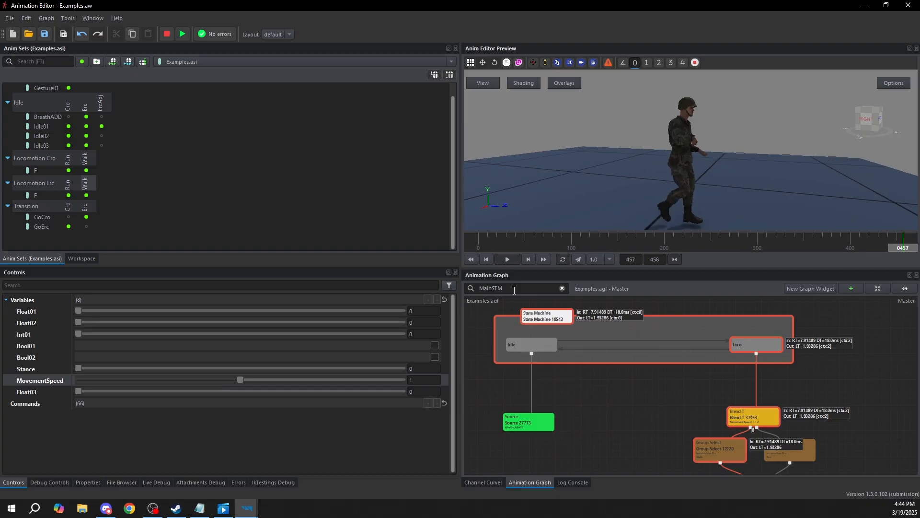
drag(241, 380, 115, 367)
key(shift+F5)
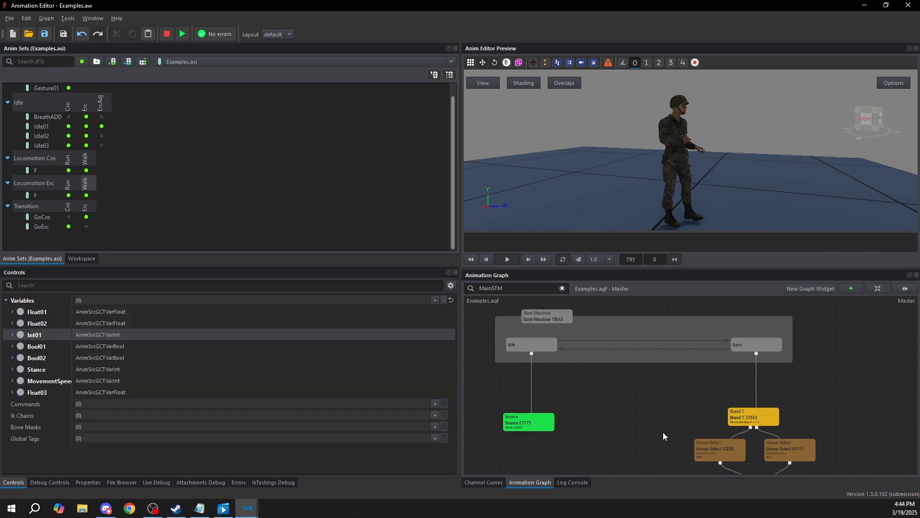
Set the Blend T node's blend time to 0.3
scroll(722, 418, up, 3)
click(706, 401)
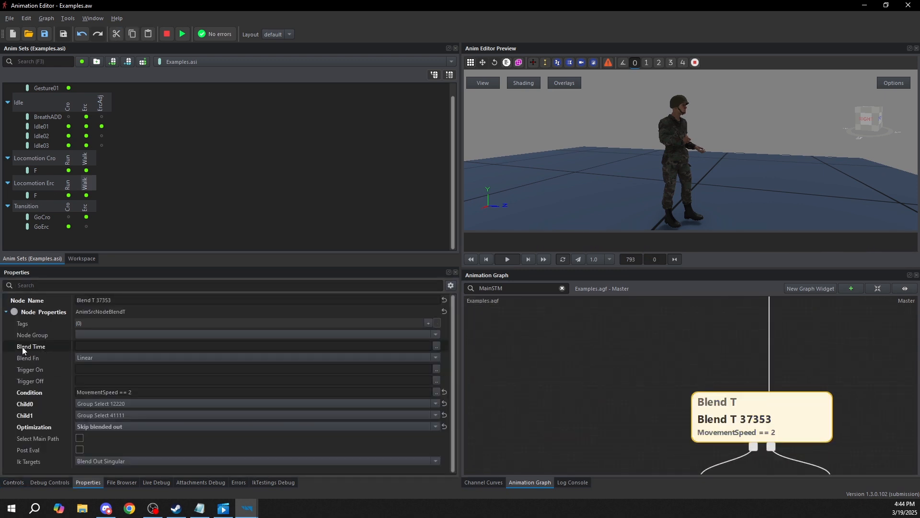
click(87, 346)
text(0.3)
click(619, 370)
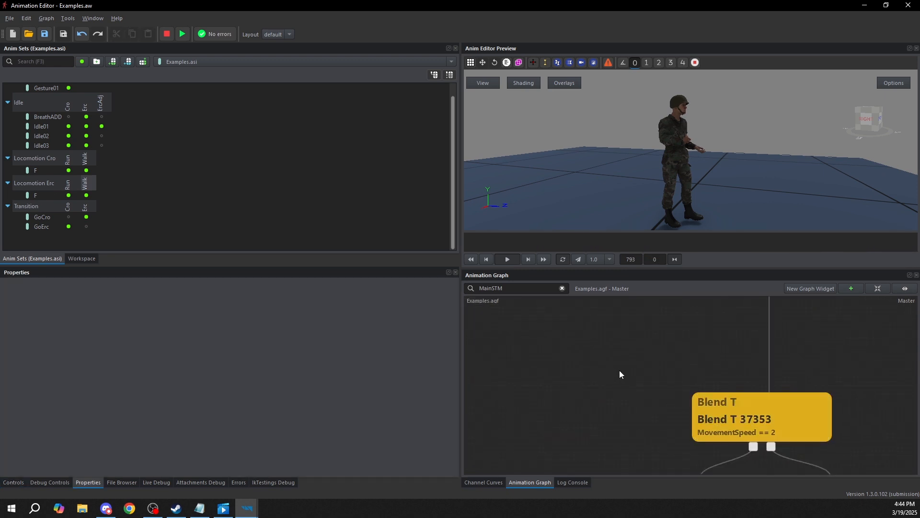
scroll(674, 367, down, 5)
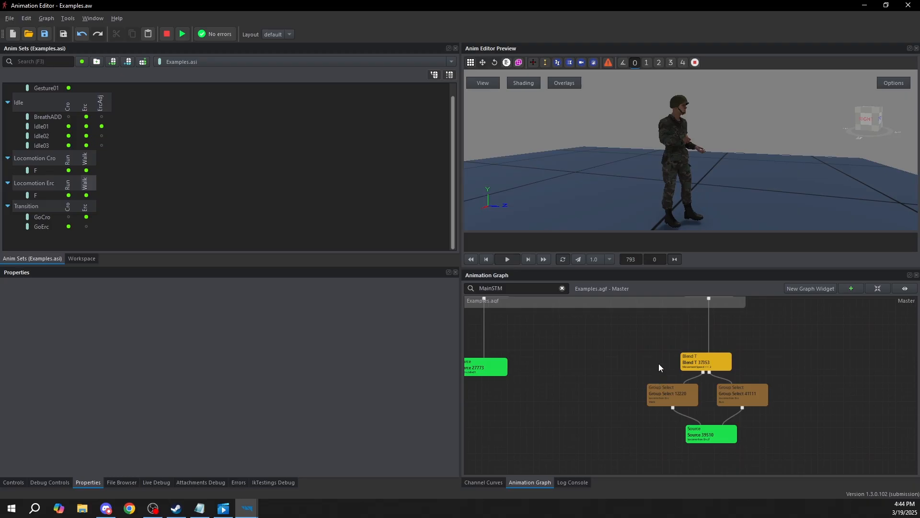
Move the Source node connected to the Idle state further down to free space beneath the state
middle_drag(584, 378, 647, 386)
drag(537, 372, 537, 485)
middle_drag(552, 429, 556, 340)
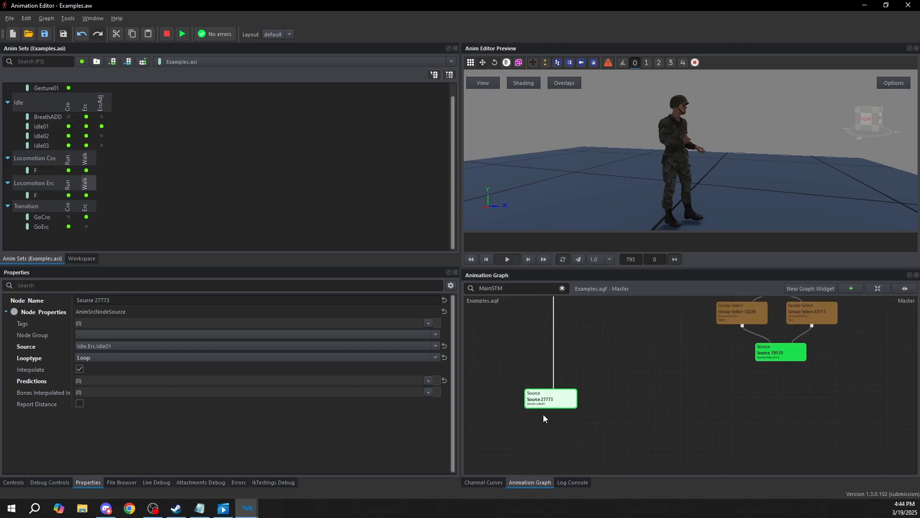
click(629, 395)
drag(545, 407, 531, 416)
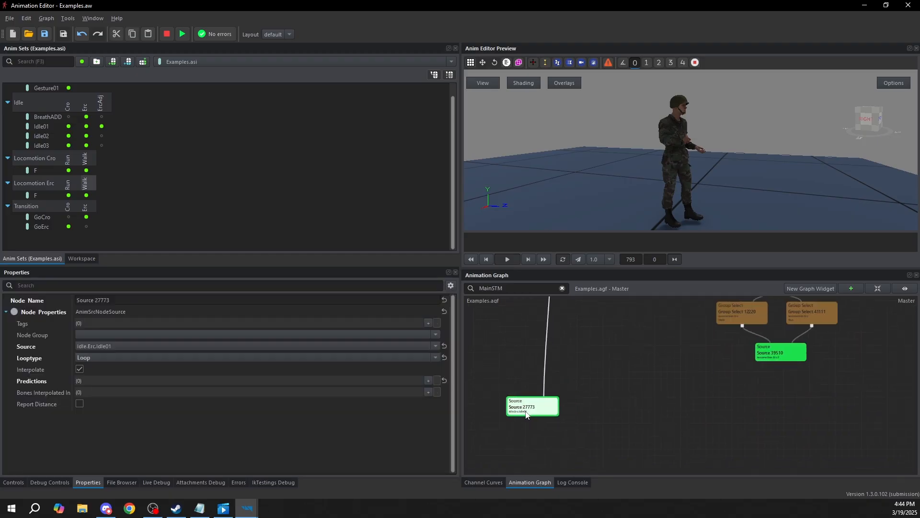
Duplicate the Idle.Erc.Idle01 Source node and place the copy beside the original
key(ctrl+c)
click(576, 407)
key(ctrl+v)
drag(601, 422, 582, 411)
scroll(570, 417, up, 3)
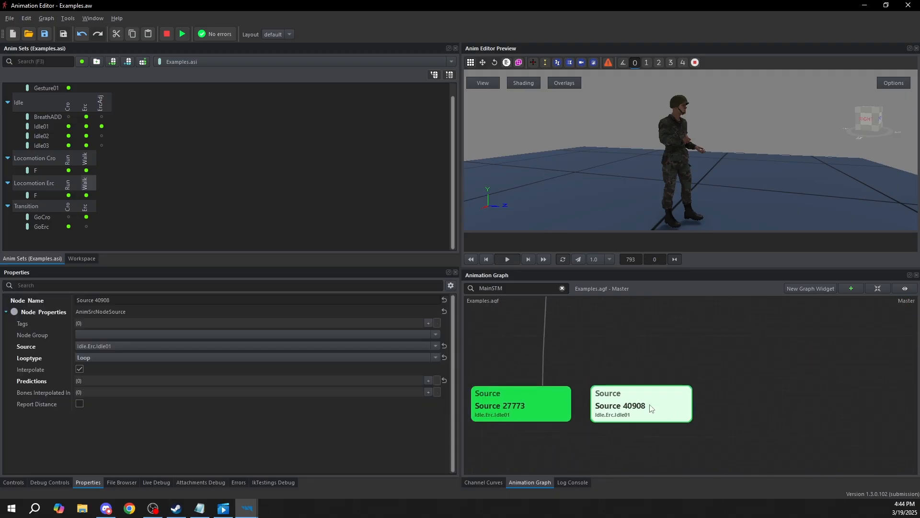
Set the duplicated node's source to Idle.Cro.Idle01 and preview it against the original standing idle
click(111, 345)
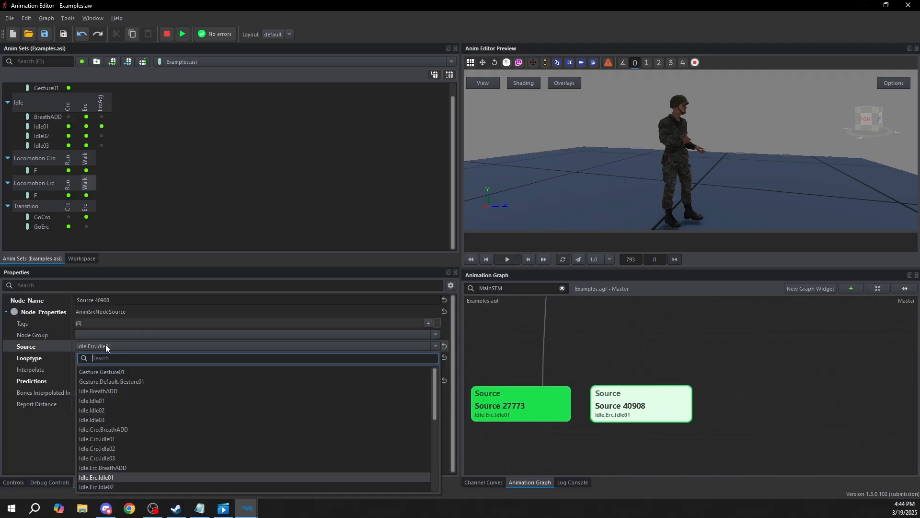
text(idle.cro.)
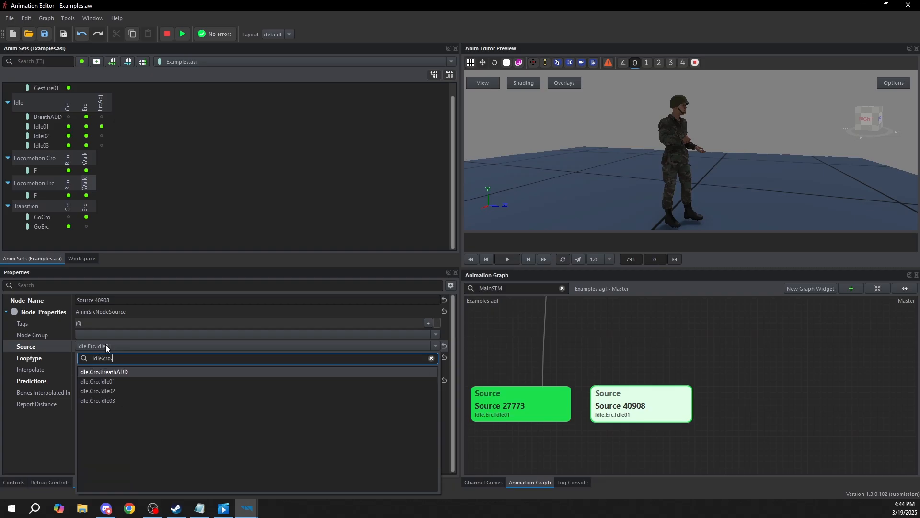
click(106, 380)
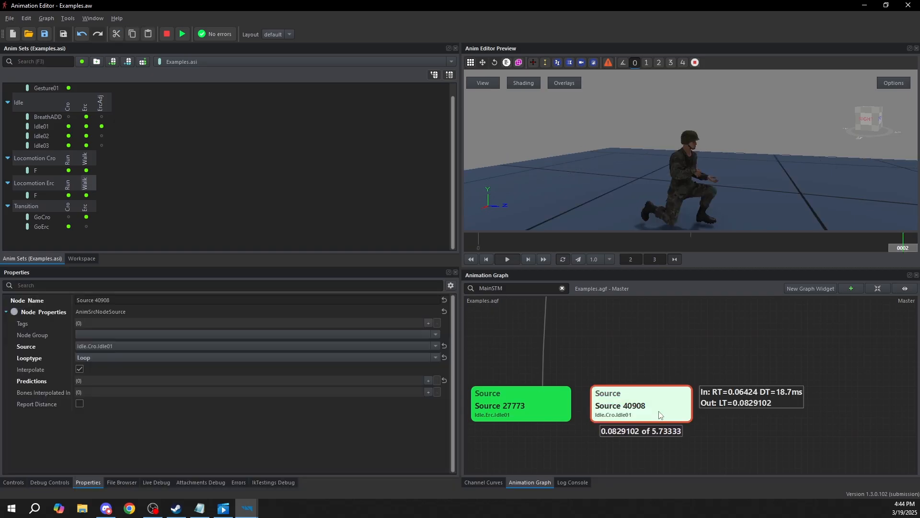
click(539, 414)
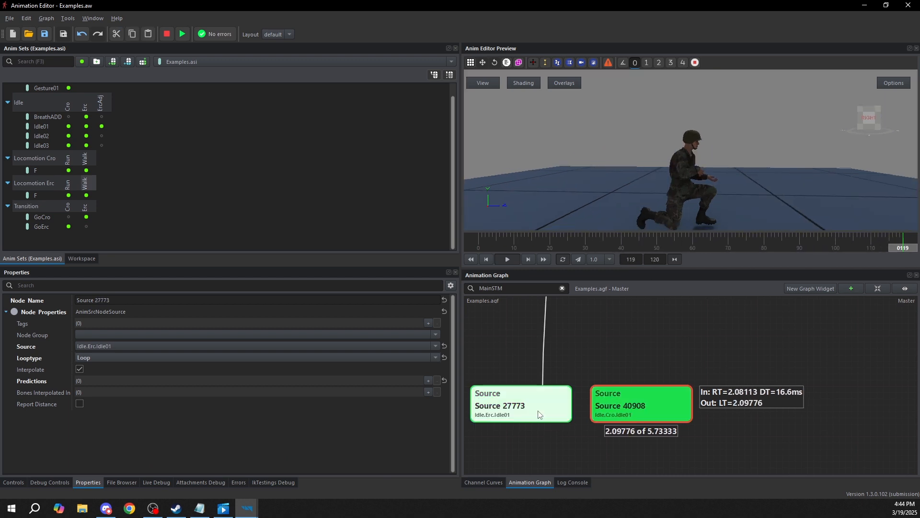
click(631, 364)
scroll(628, 358, down, 4)
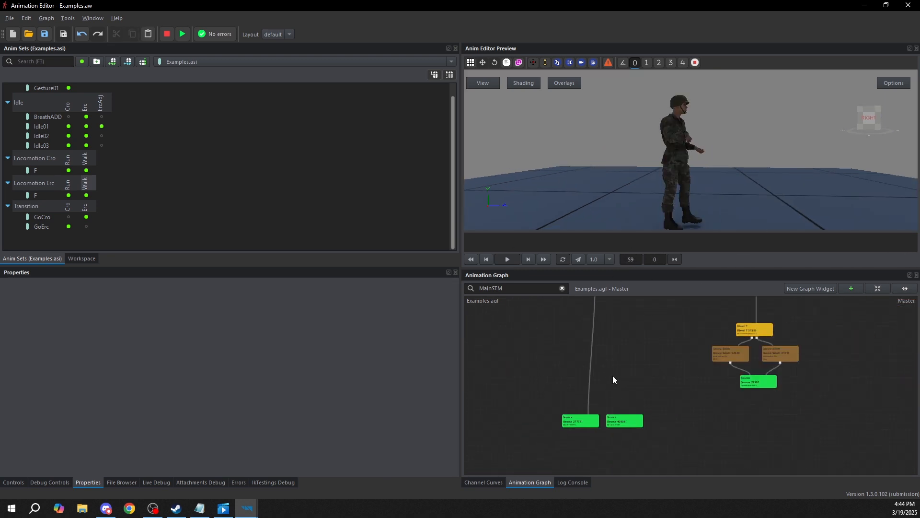
Create a State Machine node above the two idle Source nodes and add two states inside it
scroll(606, 364, up, 2)
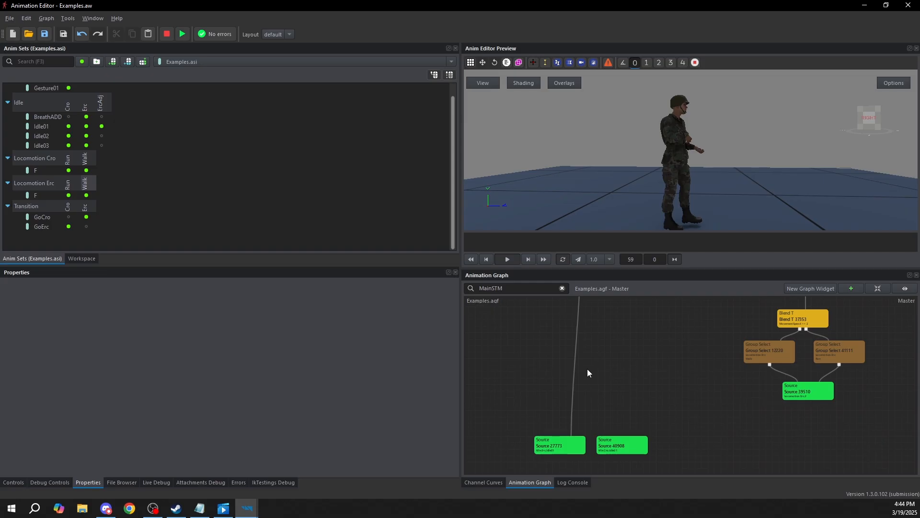
right_click(577, 332)
mouse_move(599, 338)
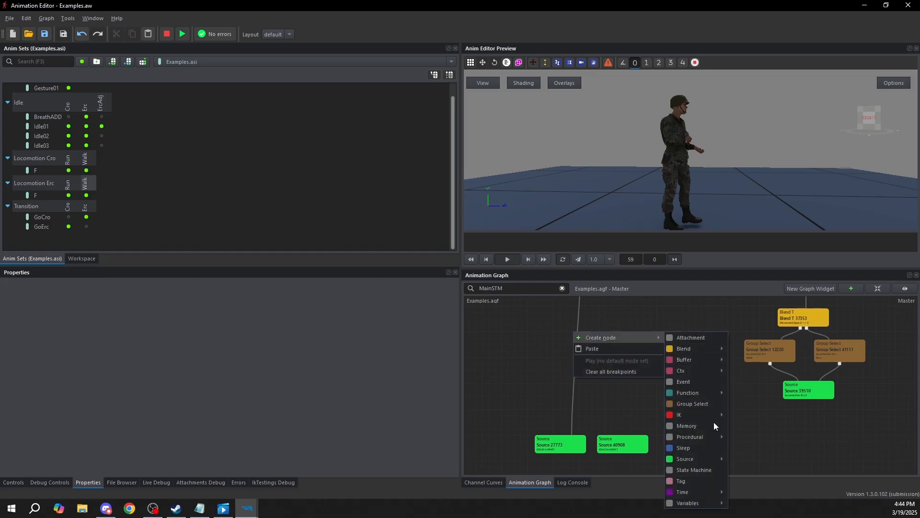
click(706, 470)
drag(567, 343, 581, 343)
right_click(581, 343)
click(592, 347)
right_click(609, 356)
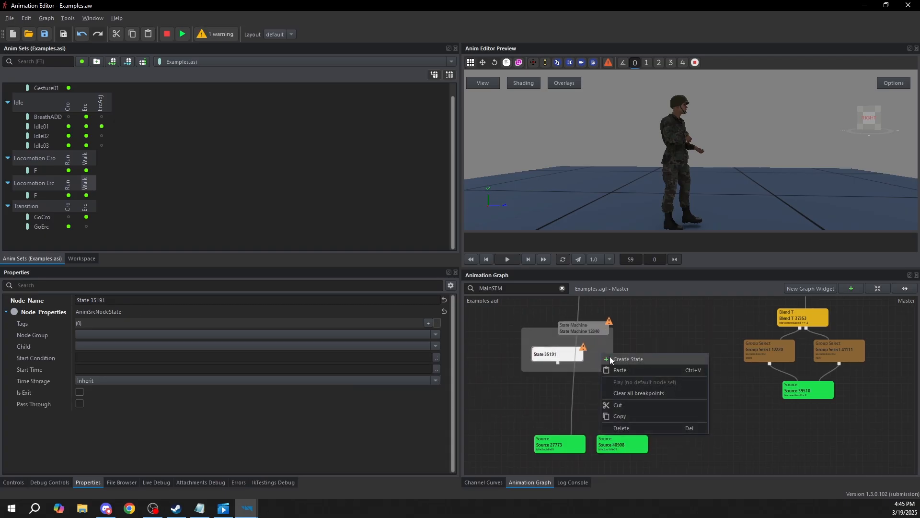
click(610, 357)
Rename the two states of the new state machine as Erc and Cro
click(580, 357)
click(1, 301)
key(ctrl+a)
text(Erc)
click(732, 355)
click(630, 350)
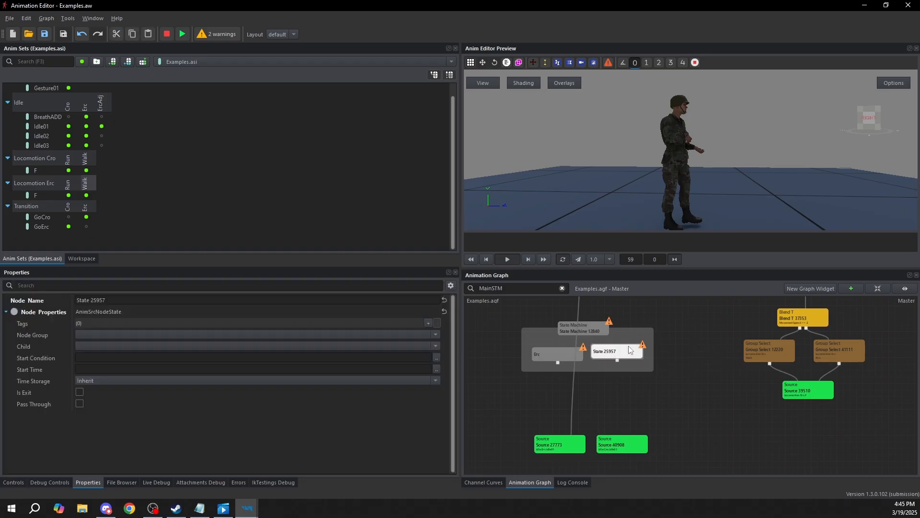
drag(108, 300, 1, 254)
text(Cro)
key(Return)
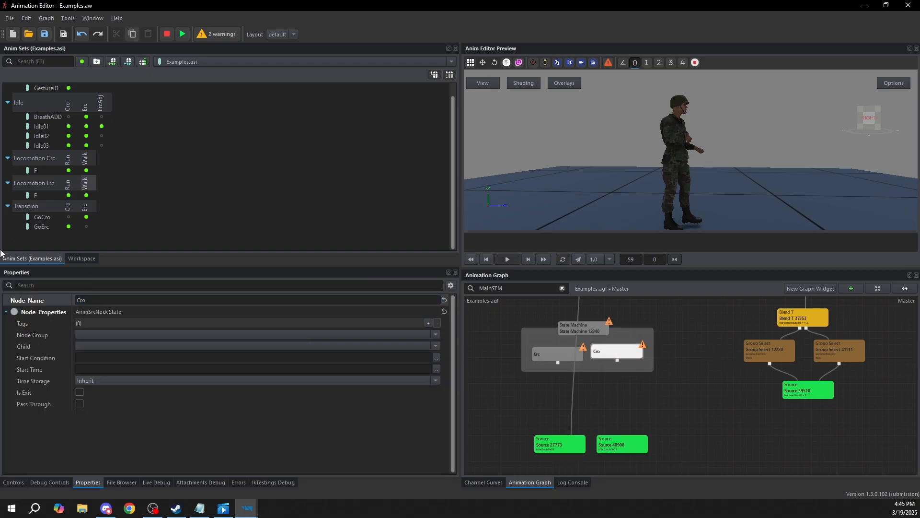
click(502, 397)
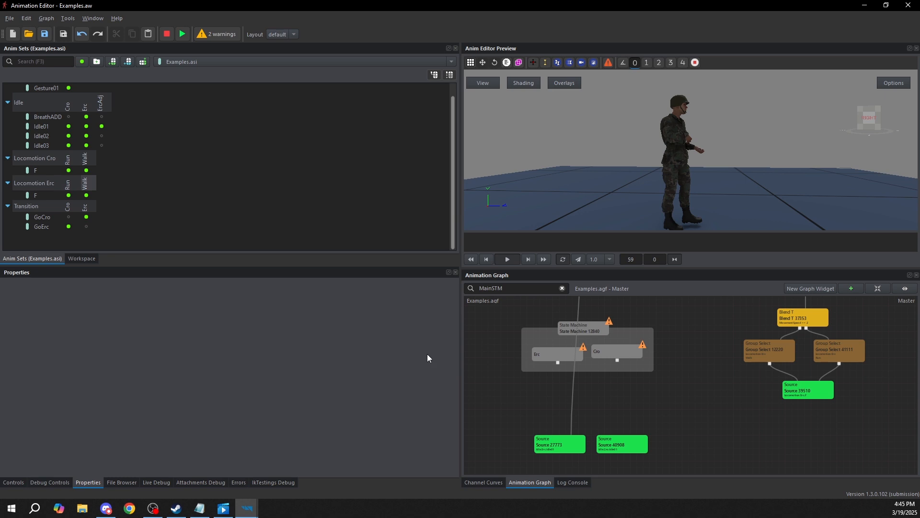
Check the Stance variable's range and set the Erc state's start condition to Stance == 0
click(14, 482)
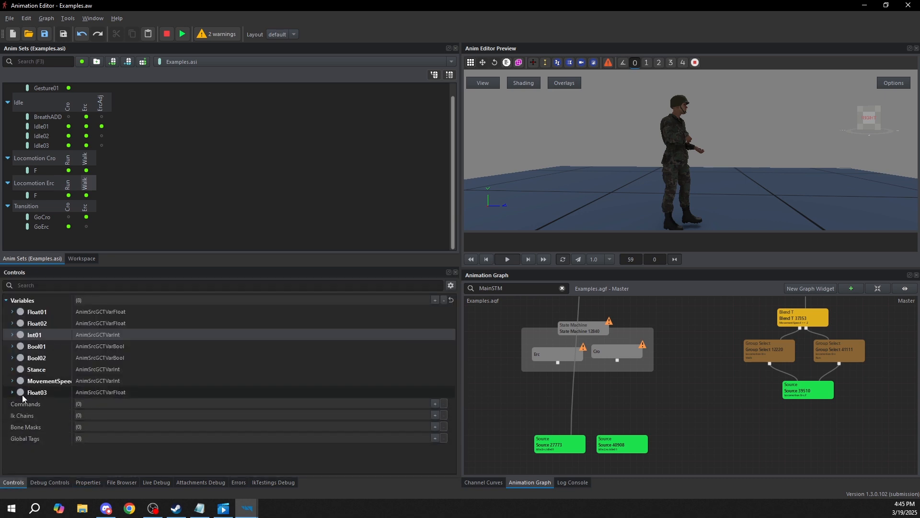
click(12, 369)
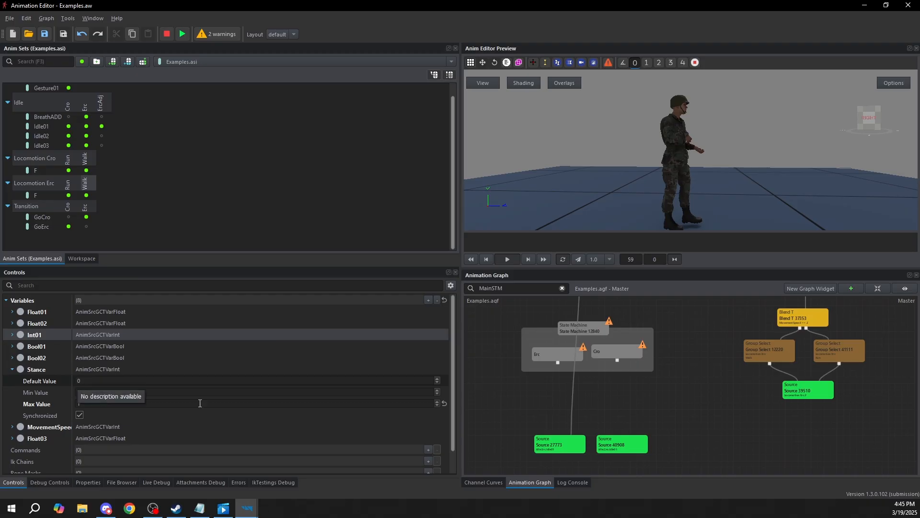
drag(595, 355, 598, 358)
click(546, 355)
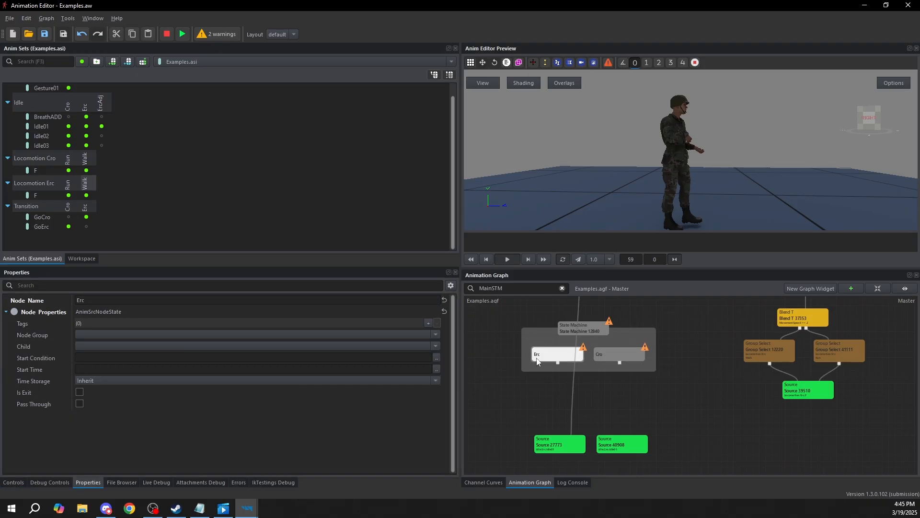
click(437, 358)
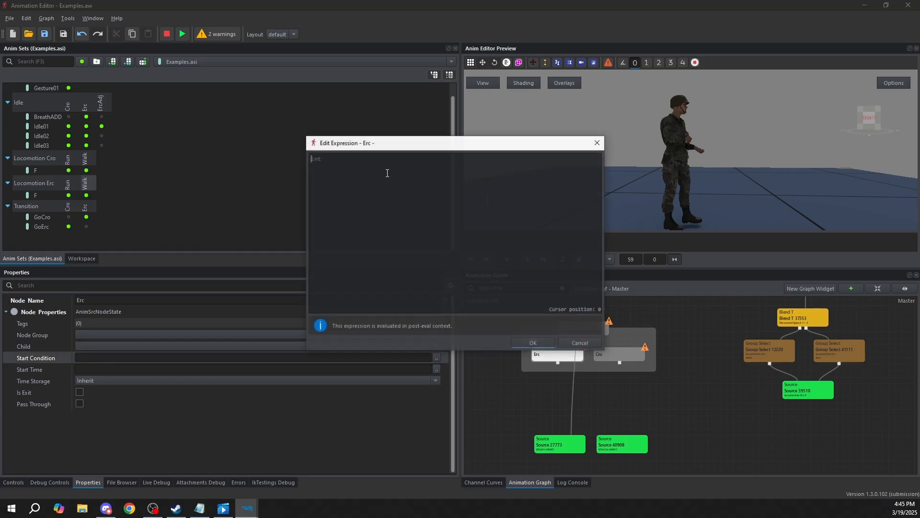
click(383, 163)
text(Stance)
key(Return)
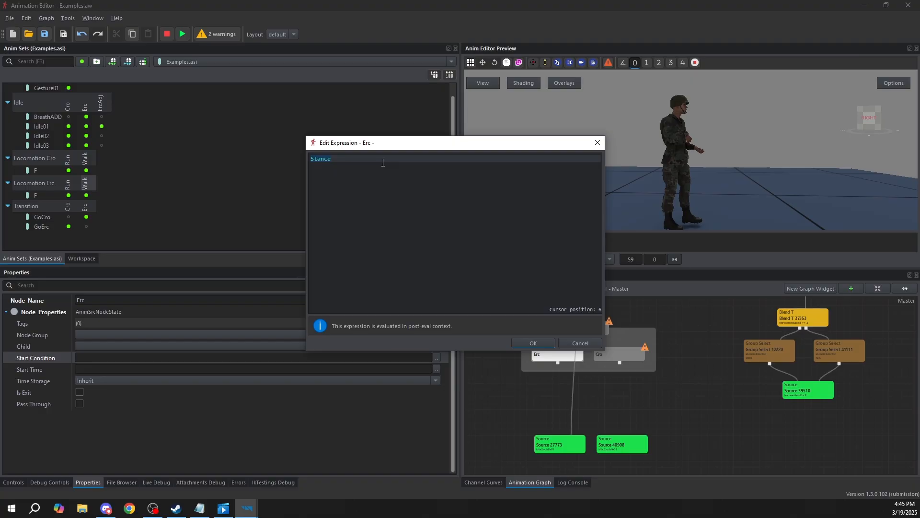
text(== 0)
click(532, 343)
Set the Cro state's start condition to Stance == 1
click(621, 354)
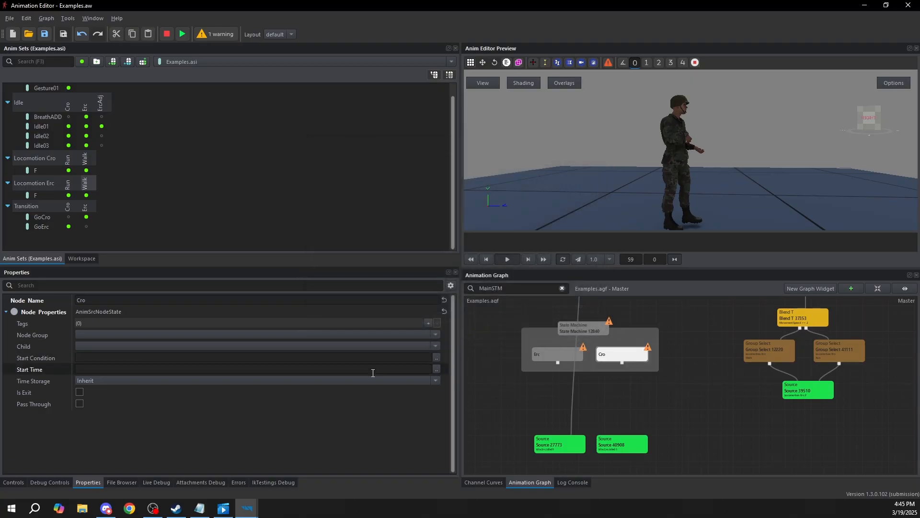
click(436, 357)
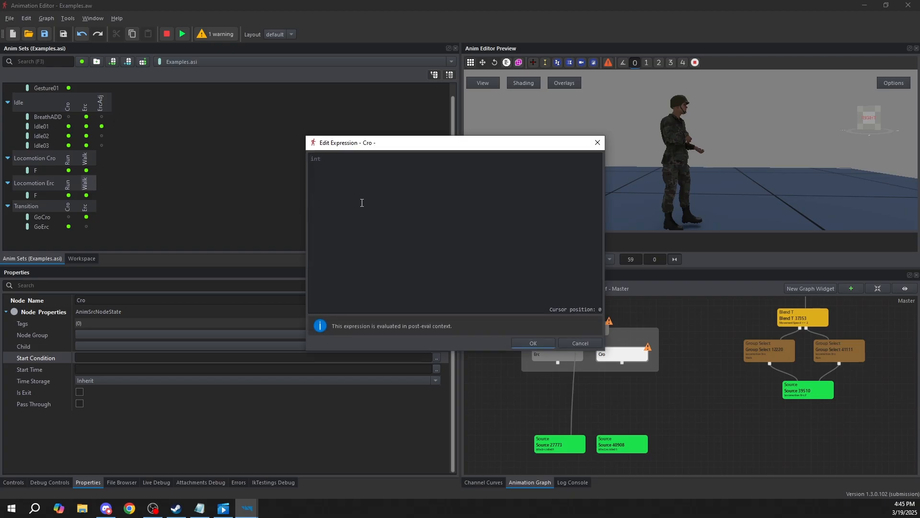
text(Stance)
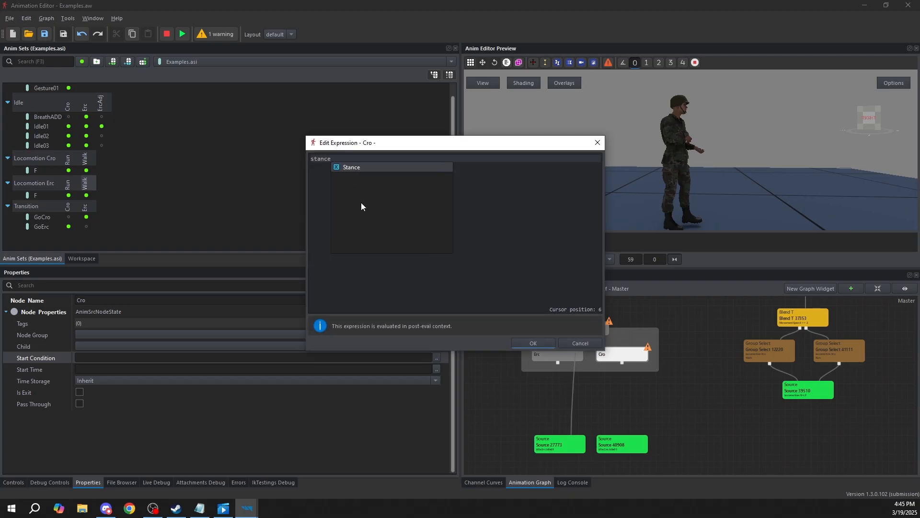
text( == 1)
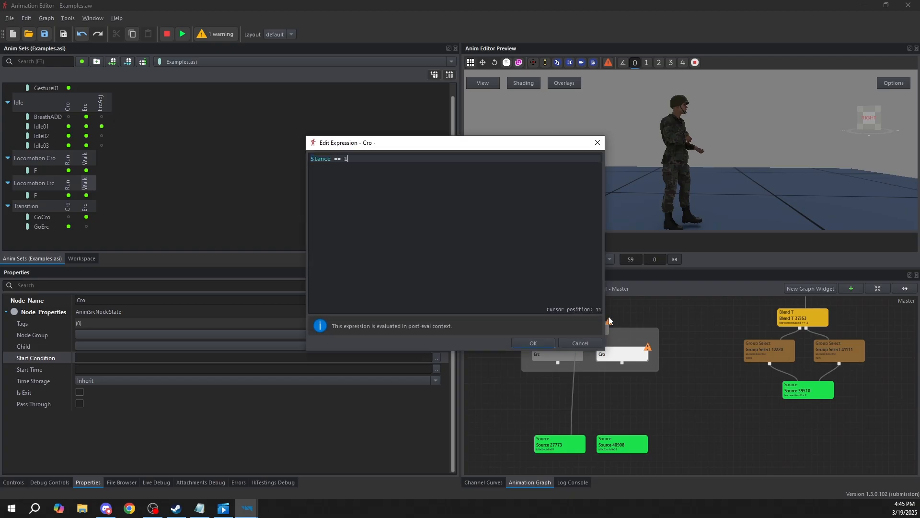
click(547, 343)
Connect the Erc state to the Idle.Erc.Idle01 source and the Cro state to the Idle.Cro.Idle01 source
click(539, 354)
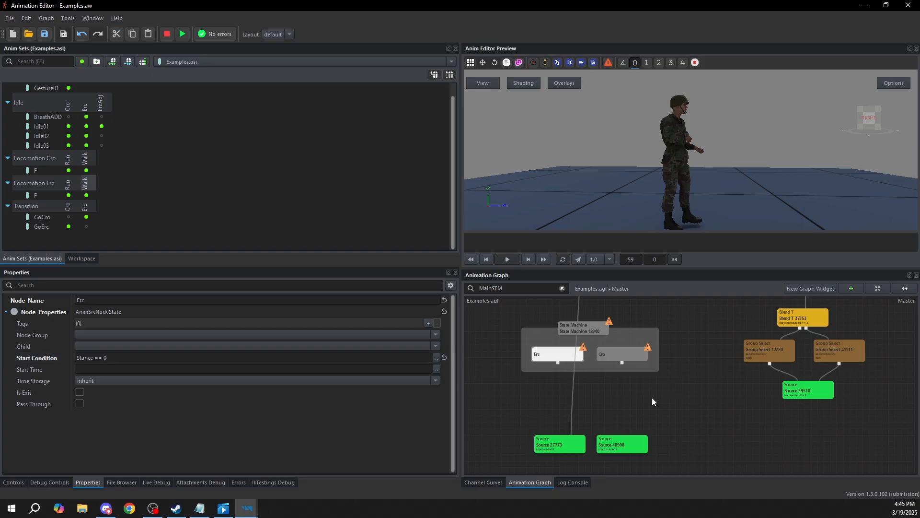
drag(558, 363, 556, 448)
drag(622, 363, 616, 425)
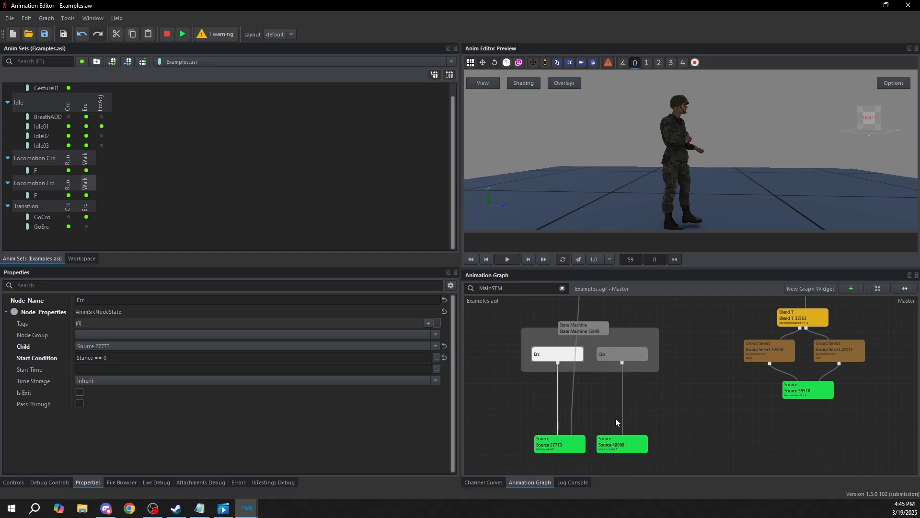
Connect the main state machine's Idle state to the new stance State Machine node
scroll(606, 372, up, 2)
drag(586, 332, 586, 406)
middle_drag(657, 451, 635, 392)
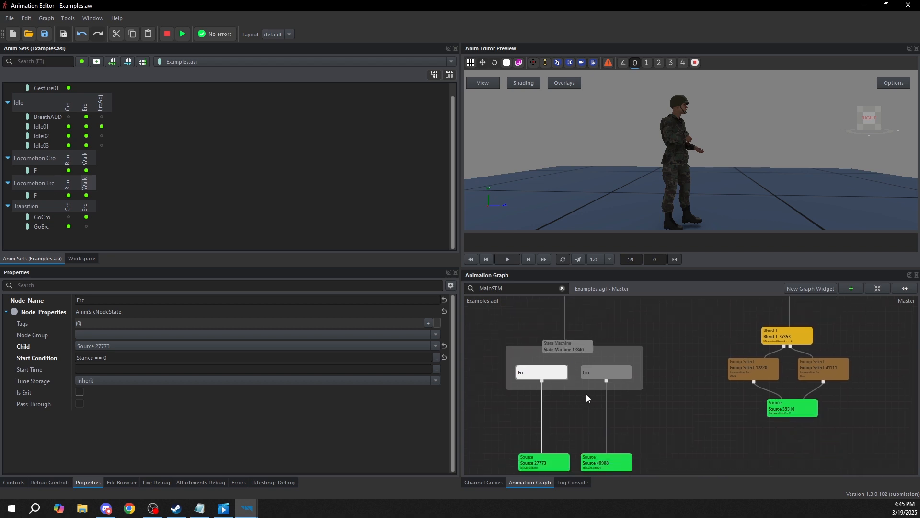
Preview the main state machine while varying the Stance variable, and stop the preview
middle_drag(578, 396, 633, 385)
scroll(591, 361, up, 2)
scroll(591, 361, down, 2)
middle_drag(632, 322, 609, 325)
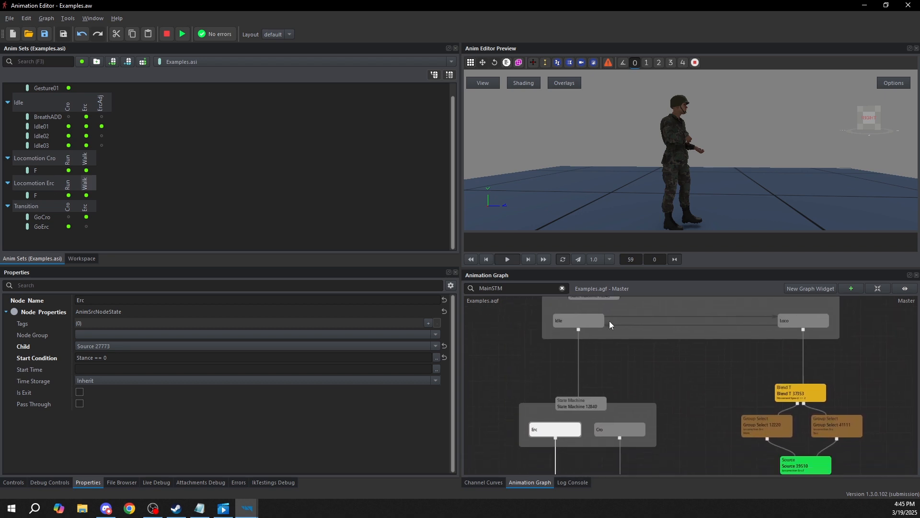
click(588, 314)
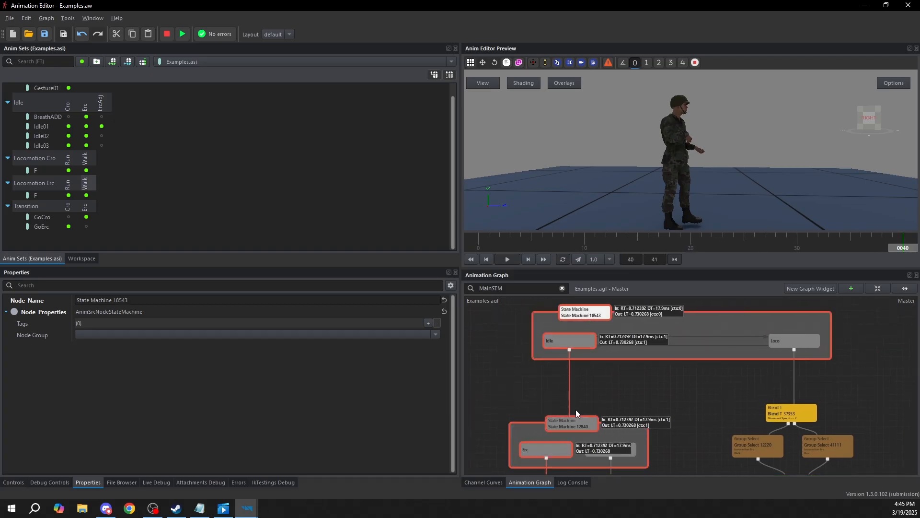
middle_drag(630, 398, 658, 356)
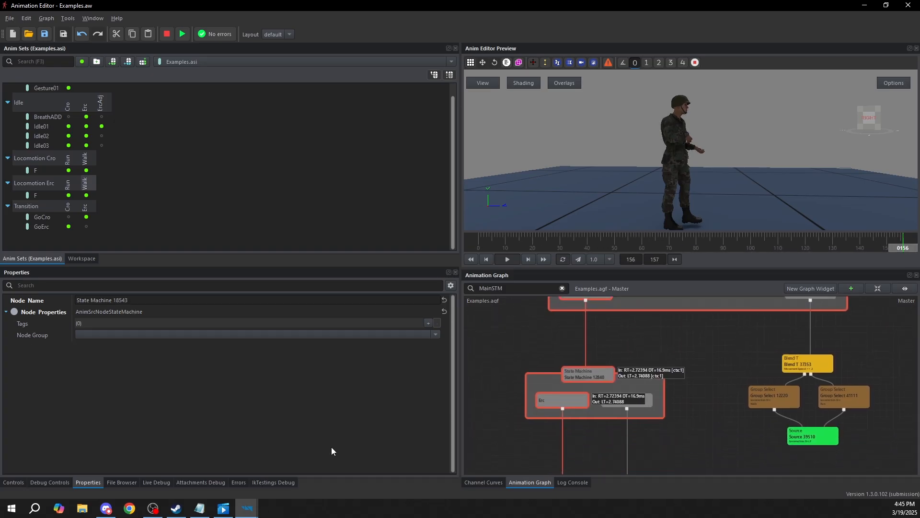
click(15, 481)
drag(79, 369, 269, 361)
key(Escape)
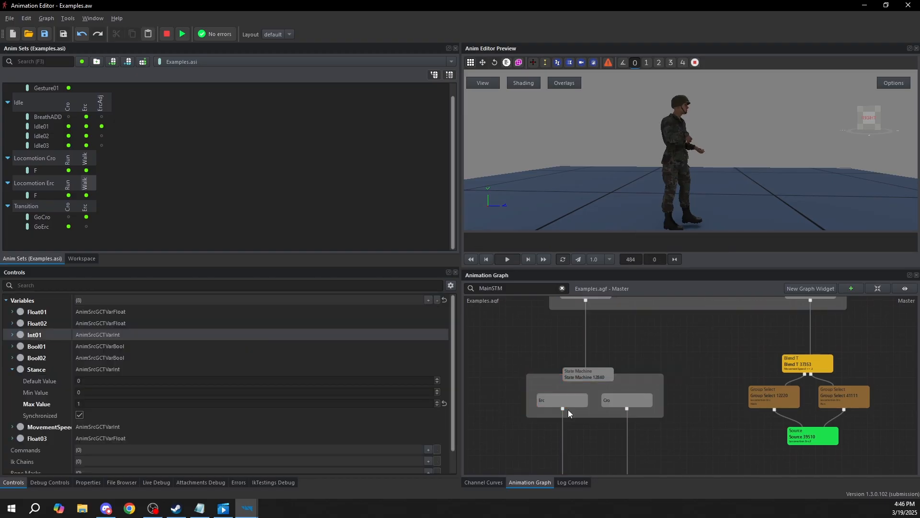
Review the start conditions of the Erc and Cro states
click(567, 401)
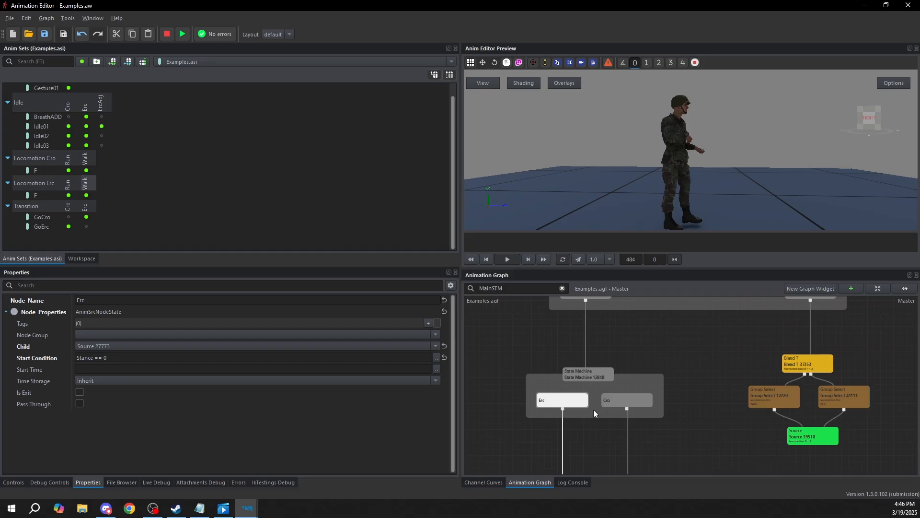
click(618, 404)
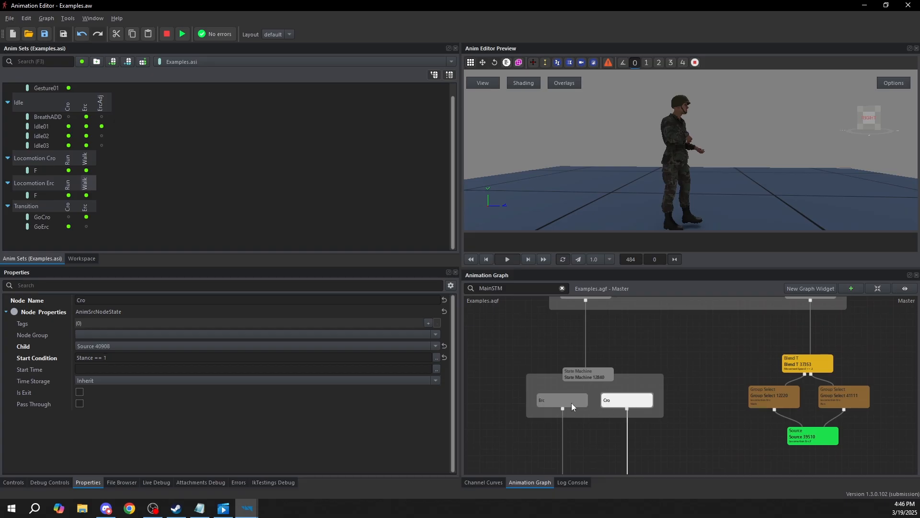
click(571, 403)
click(610, 400)
click(609, 410)
Create transitions in both directions between Erc and Cro, and move Erc further from Cro
right_click(594, 379)
click(621, 406)
click(648, 390)
right_click(650, 394)
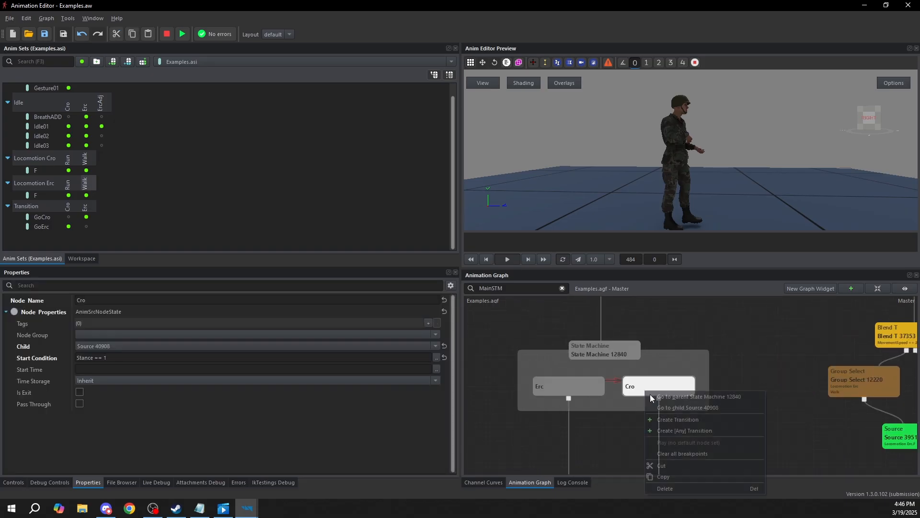
click(668, 419)
click(600, 388)
click(611, 384)
drag(578, 384, 567, 385)
Set the Erc-to-Cro transition's condition to Stance == 1 and its duration to 0.3
click(603, 383)
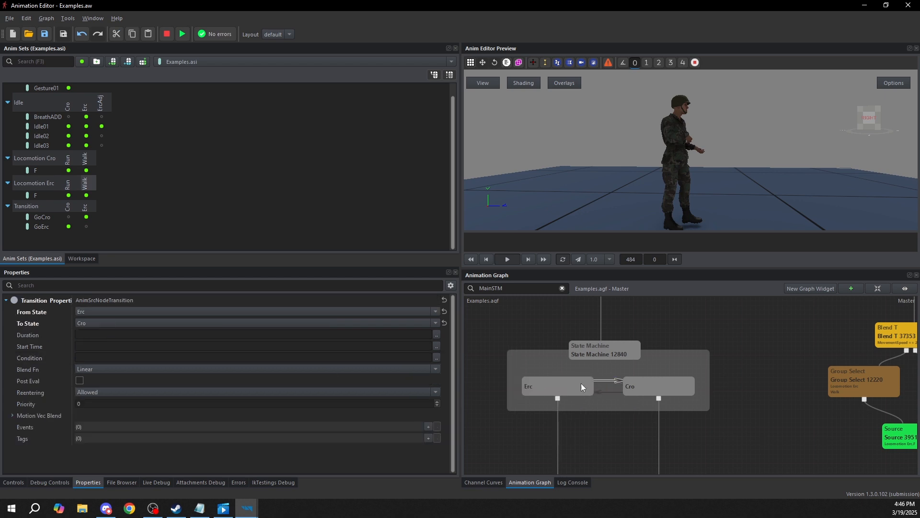
click(436, 357)
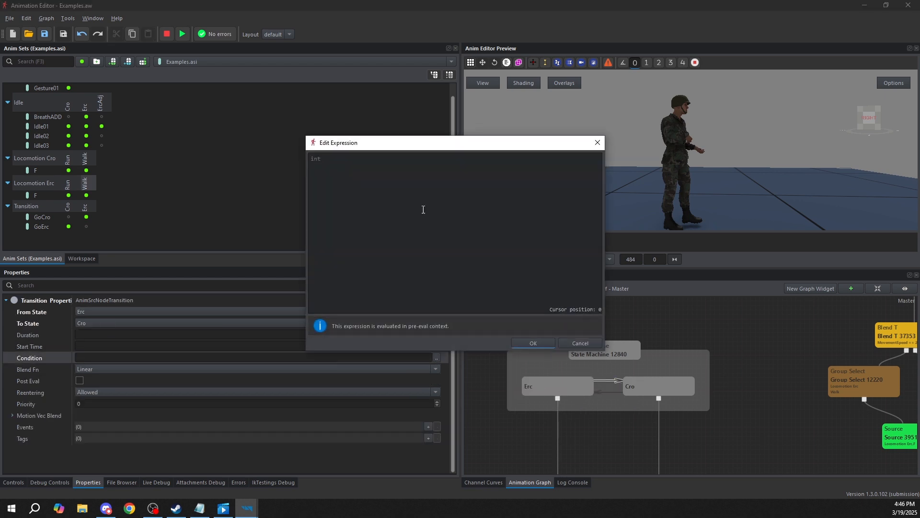
text(stance)
key(Return)
text(== 1)
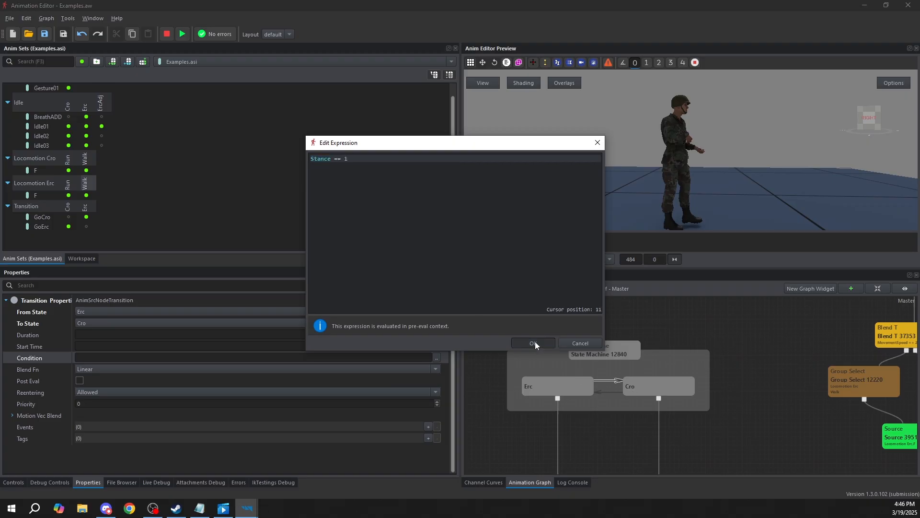
click(533, 343)
click(91, 334)
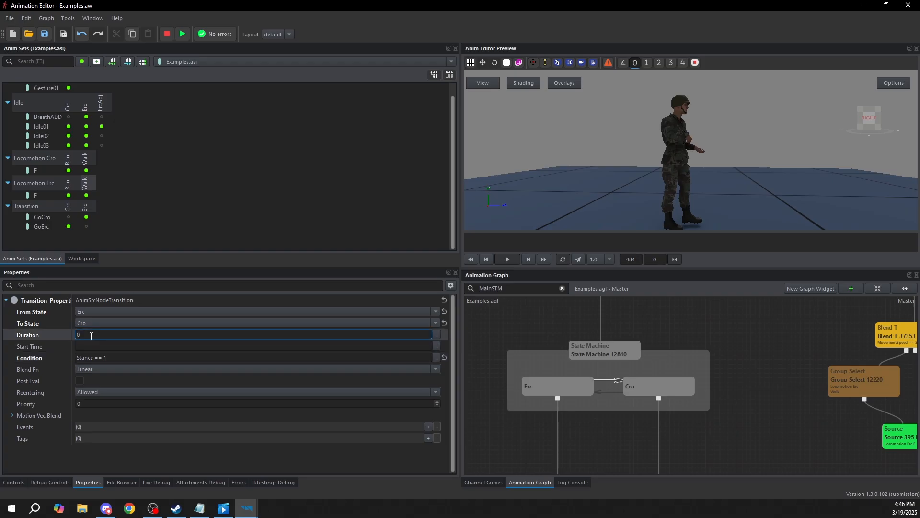
click(616, 379)
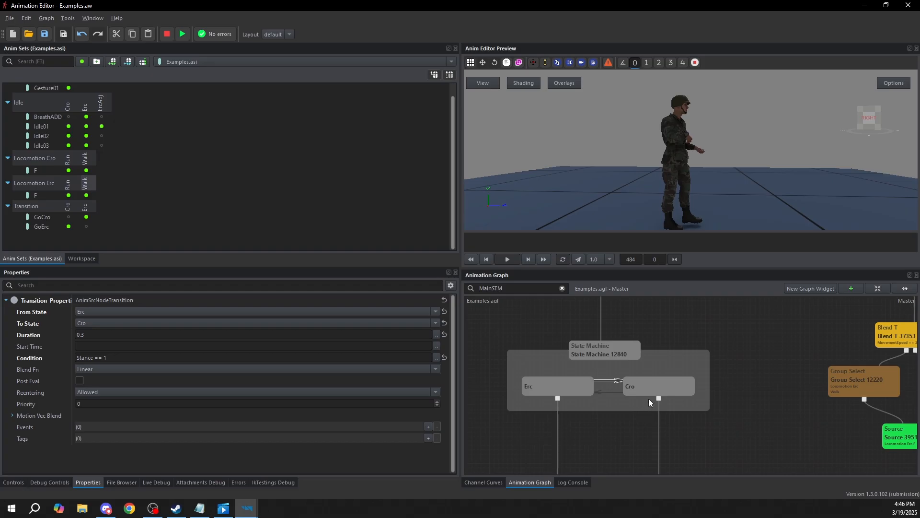
Set the Cro-to-Erc transition's duration to 0.3 and its condition to Stance == 0
click(609, 391)
click(114, 358)
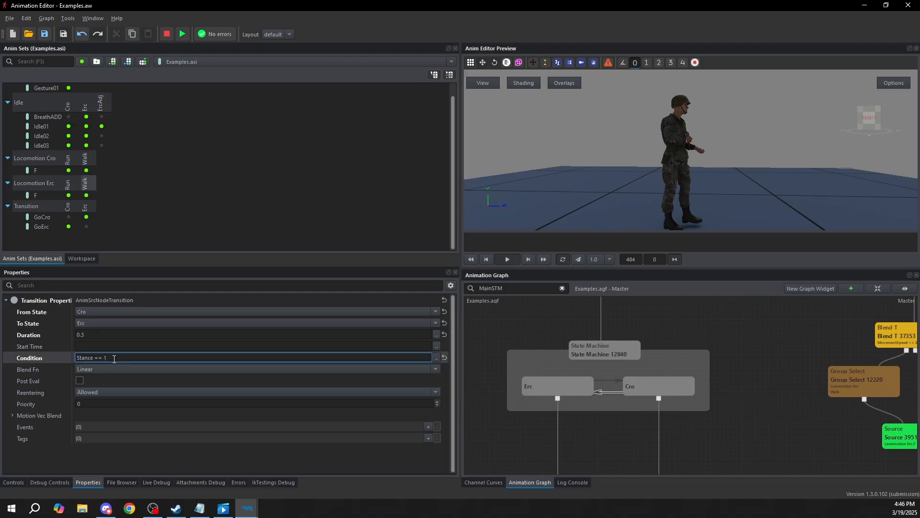
click(656, 386)
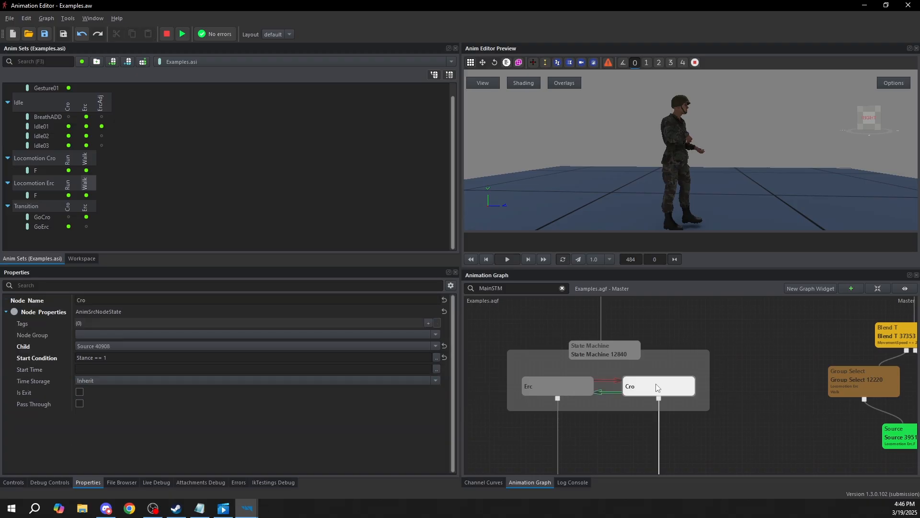
Preview the main state machine while varying the Stance variable to test the Erc/Cro transitions, and stop the preview
scroll(597, 388, up, 1)
scroll(600, 389, down, 3)
middle_drag(622, 343, 638, 361)
click(604, 336)
click(605, 335)
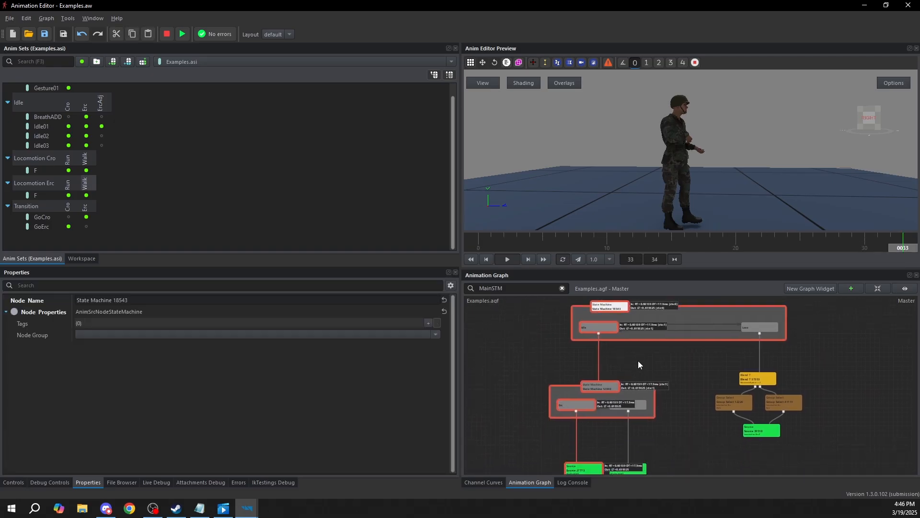
click(19, 482)
drag(79, 369, 53, 369)
click(166, 34)
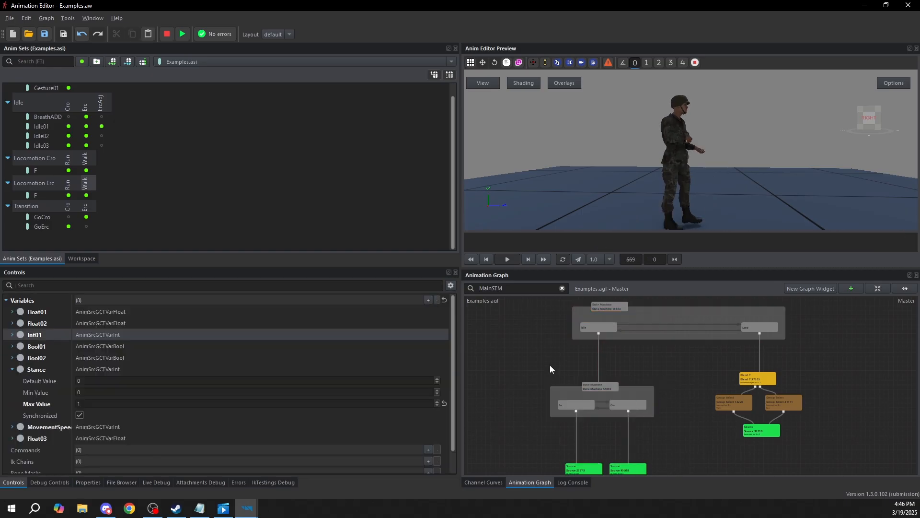
Delete both transitions between the Erc and Cro states
scroll(605, 391, up, 5)
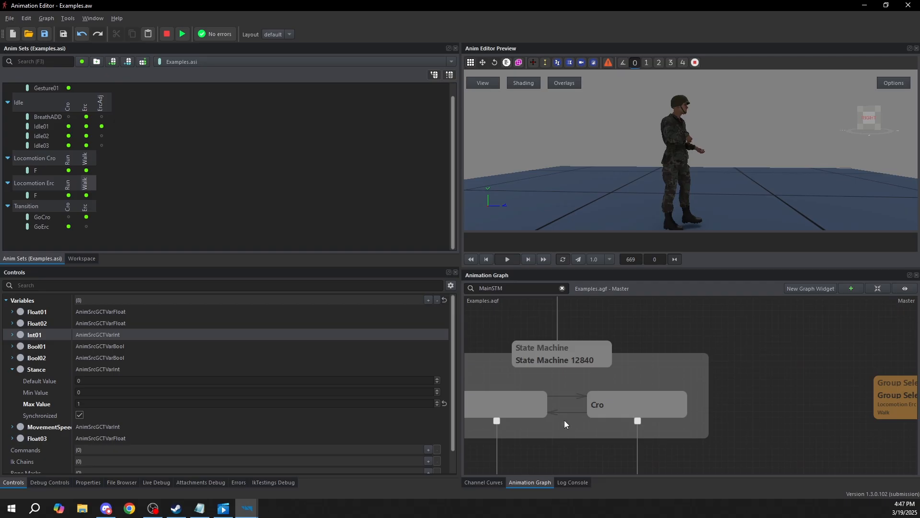
click(577, 395)
key(Delete)
click(568, 411)
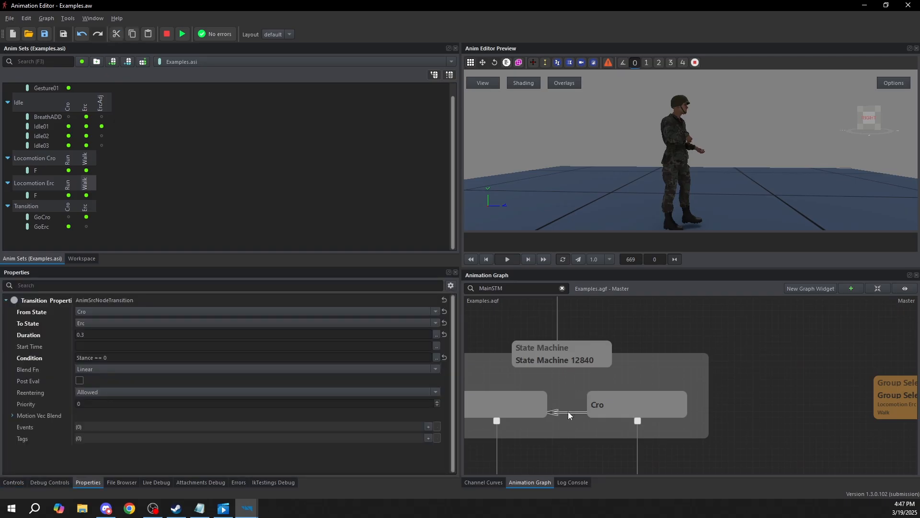
key(Delete)
Move the stance state machine with its Erc and Cro states slightly down, closer to its Source nodes
middle_drag(572, 412, 651, 436)
scroll(652, 436, down, 5)
drag(555, 447, 657, 360)
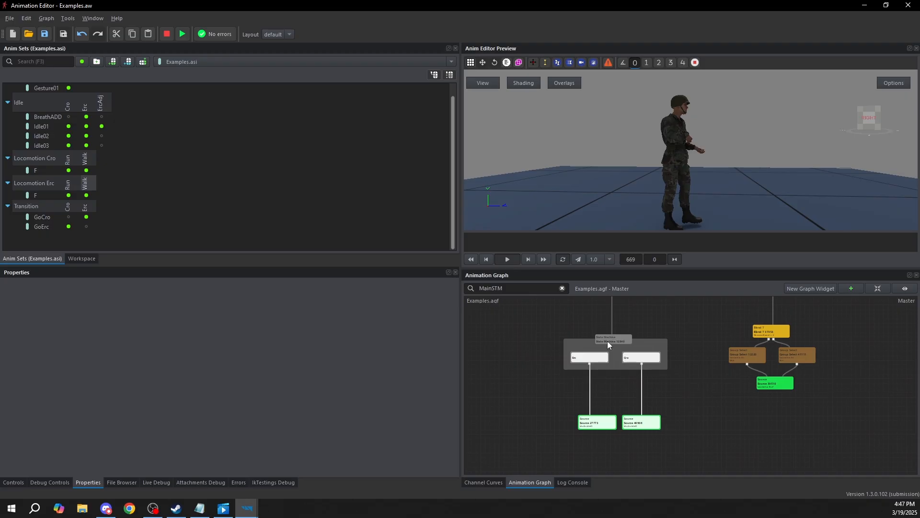
drag(608, 340, 610, 349)
click(682, 364)
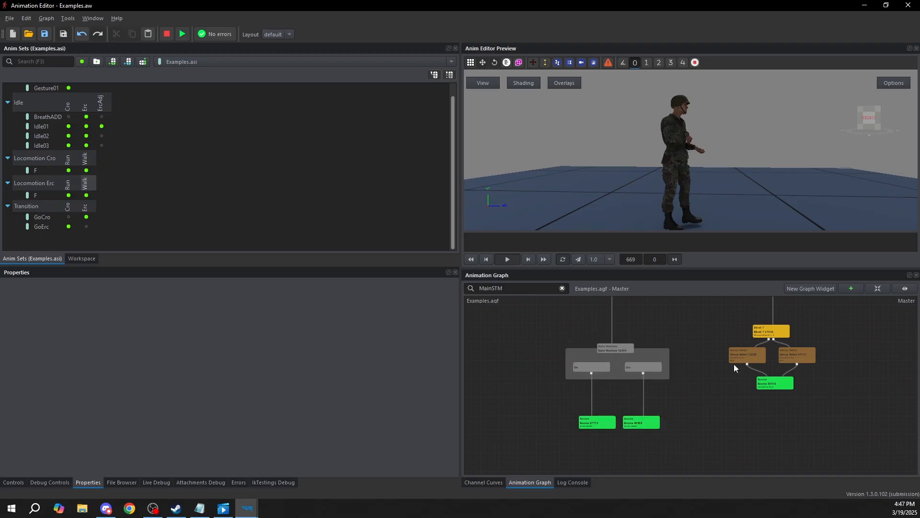
Create a new state in the main state machine and place it to the right of Loco
middle_drag(682, 363, 532, 449)
middle_drag(622, 353, 645, 353)
click(509, 346)
click(631, 360)
click(481, 367)
click(646, 365)
right_click(652, 354)
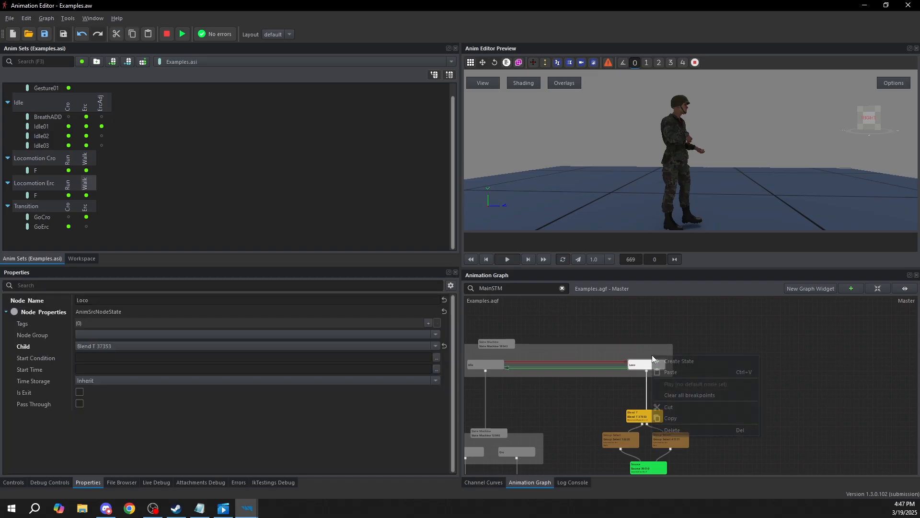
click(674, 358)
drag(651, 358, 761, 363)
middle_drag(628, 482, 631, 415)
drag(606, 439, 651, 355)
click(725, 367)
middle_drag(725, 366, 718, 390)
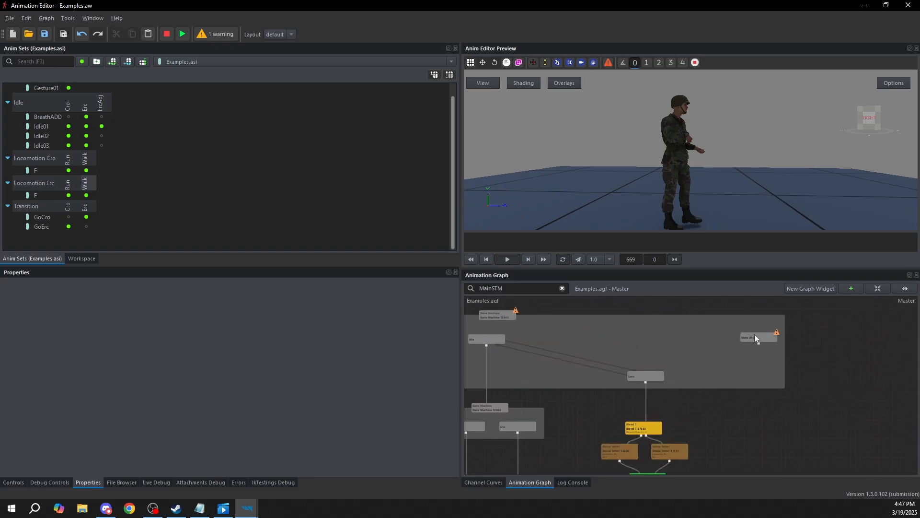
Rename the main state machine's new state to Transitions
click(754, 334)
key(F2)
text(T)
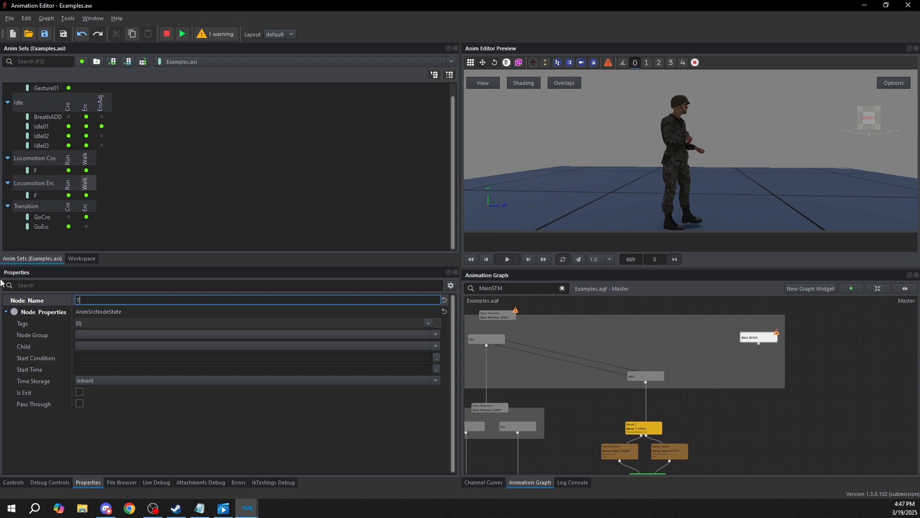
text(ransitions)
click(799, 440)
middle_drag(759, 377, 710, 352)
Preview the Transition group's GoCro animation for Erc and its GoErc animation for Cro
mouse_move(718, 387)
middle_down()
mouse_move(692, 371)
mouse_move(837, 381)
middle_up()
scroll(590, 394, up, 2)
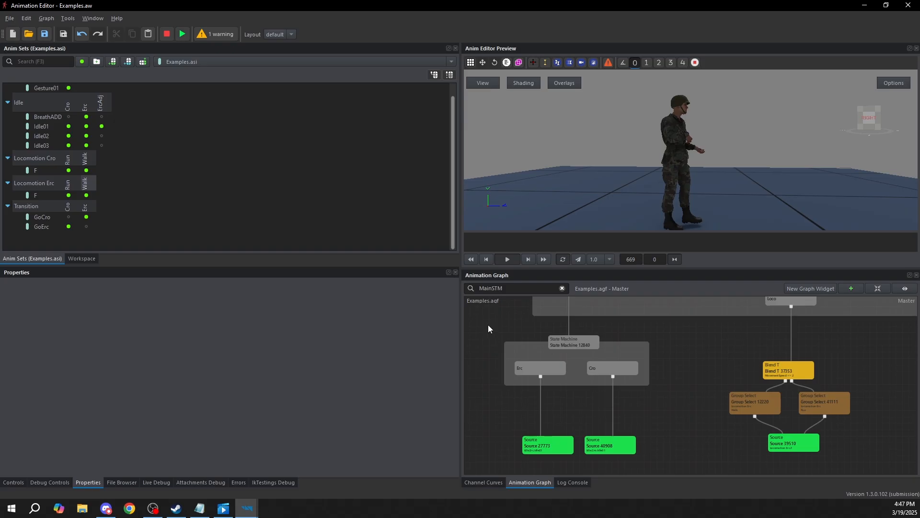
click(90, 217)
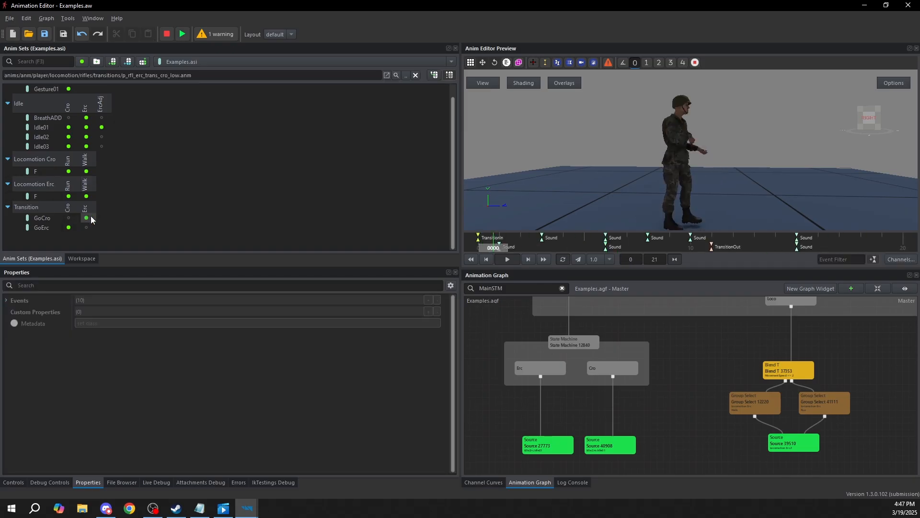
click(68, 228)
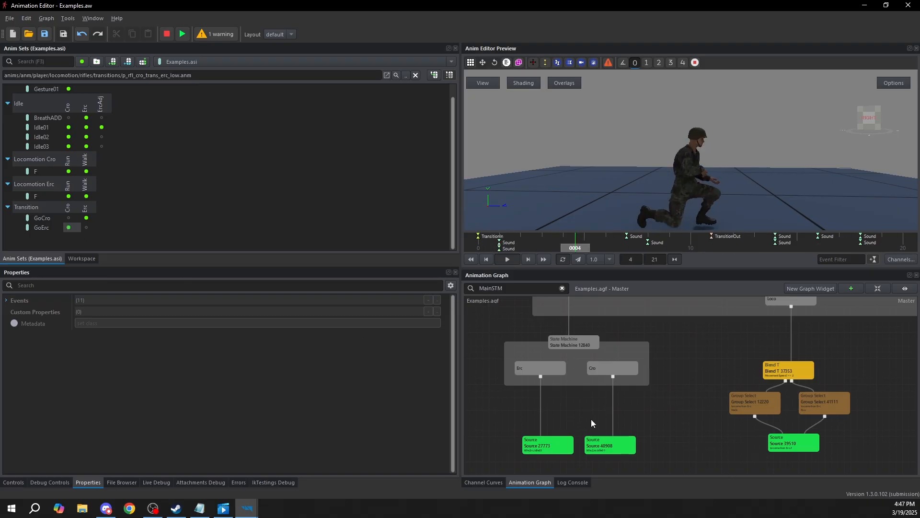
click(591, 418)
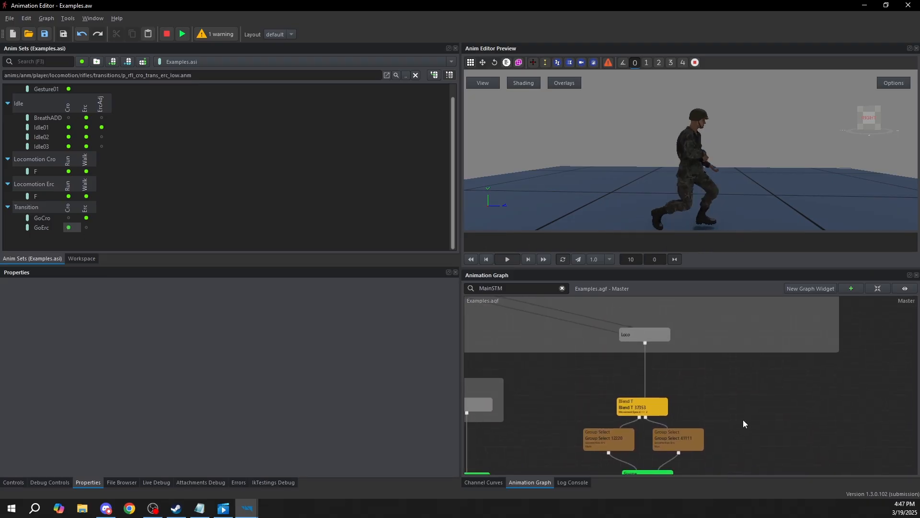
Duplicate the stance state machine with its Erc and Cro states beside the Loco blend branch, and connect the Transitions state to the copy
drag(529, 373, 648, 336)
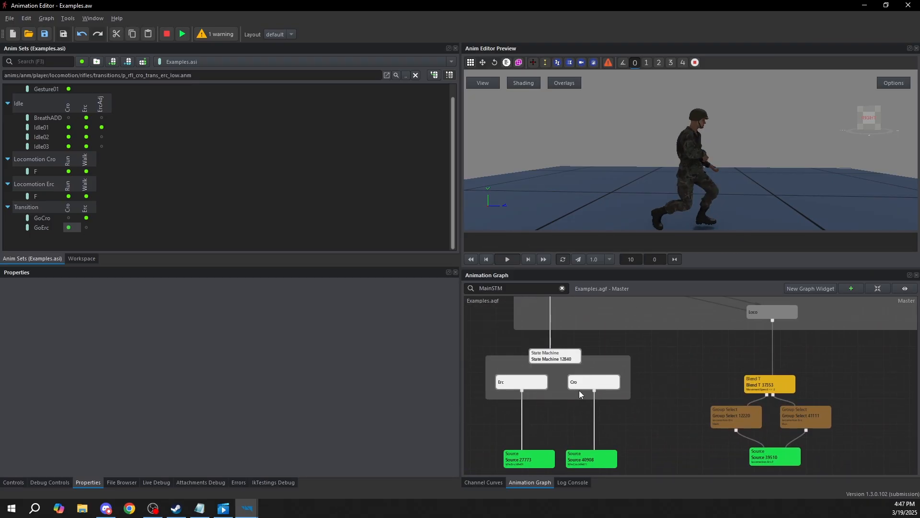
key(ctrl+x)
key(ctrl+v)
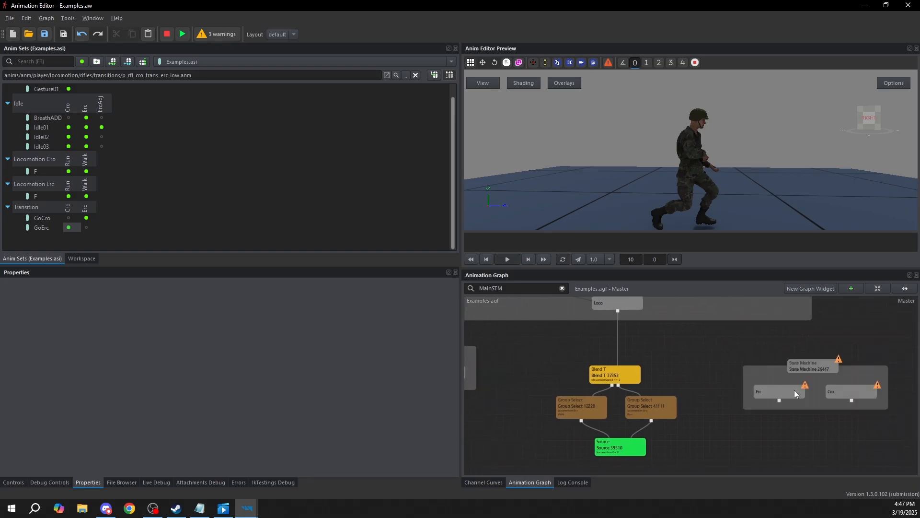
middle_drag(748, 356, 739, 387)
middle_drag(704, 307, 683, 372)
drag(688, 359, 721, 467)
middle_drag(721, 467, 721, 378)
drag(721, 378, 686, 379)
Rename the Erc state in the duplicated state machine to Cro2Erc
click(669, 400)
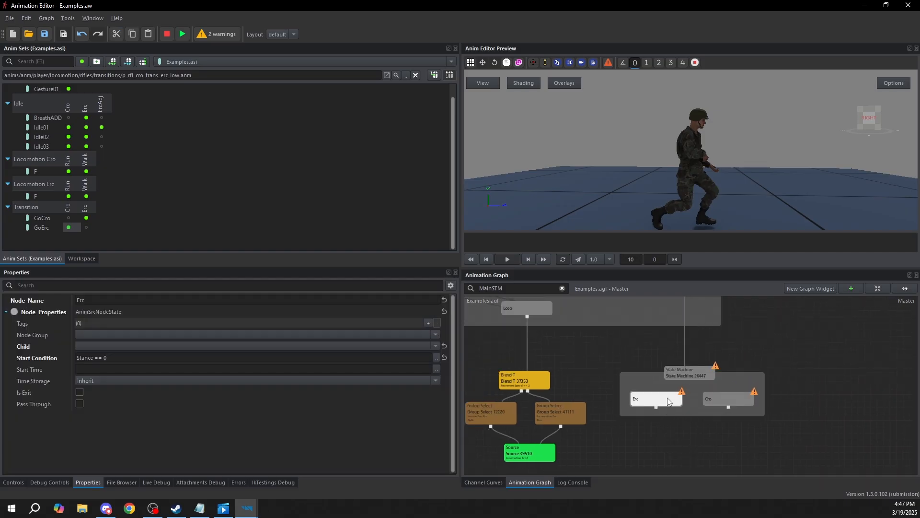
click(119, 357)
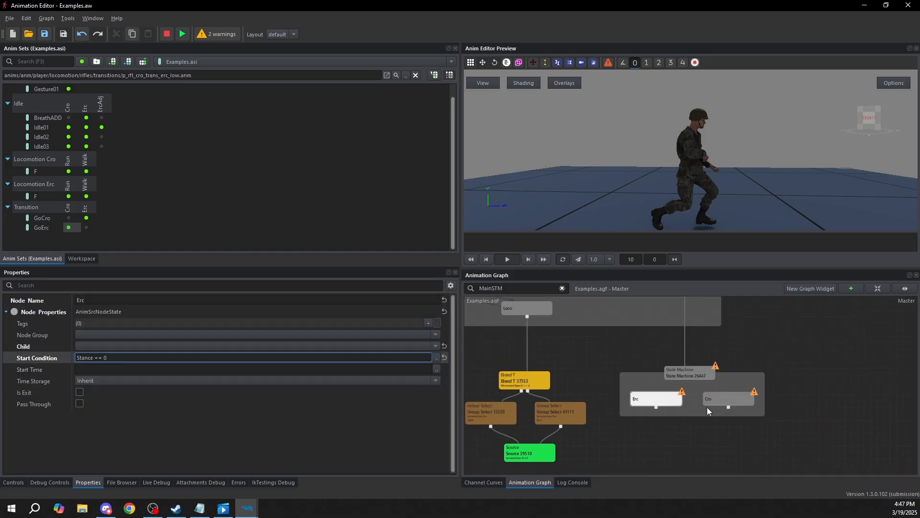
click(657, 402)
click(701, 438)
click(664, 399)
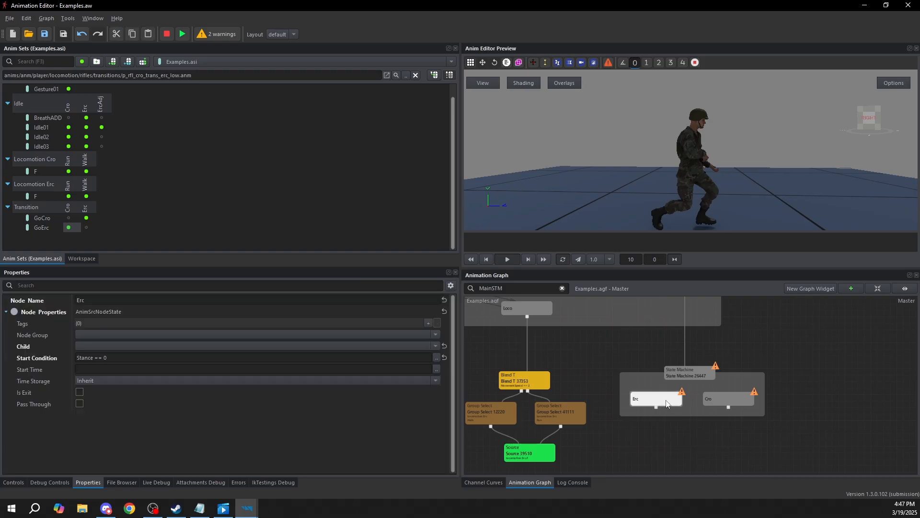
click(79, 300)
click(79, 299)
text(Cro2)
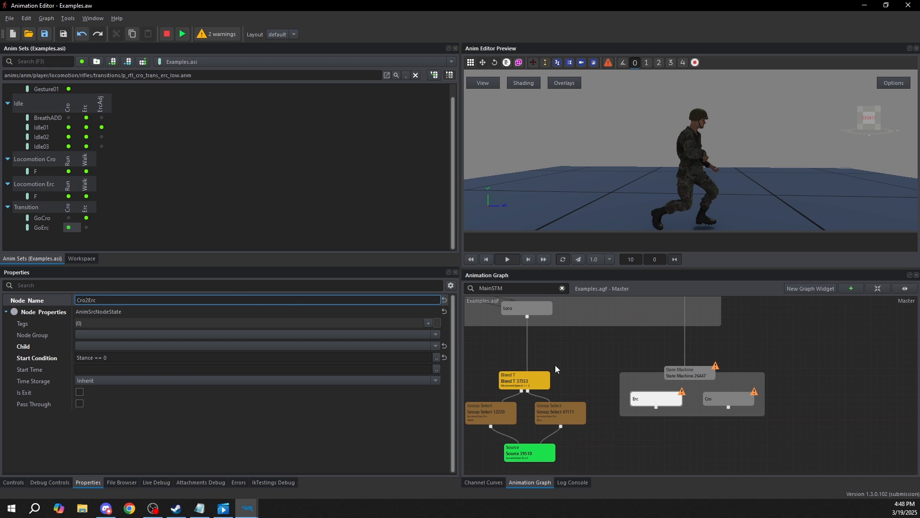
click(769, 419)
Rename the Cro state in the duplicated state machine to Erc2Cro
click(743, 404)
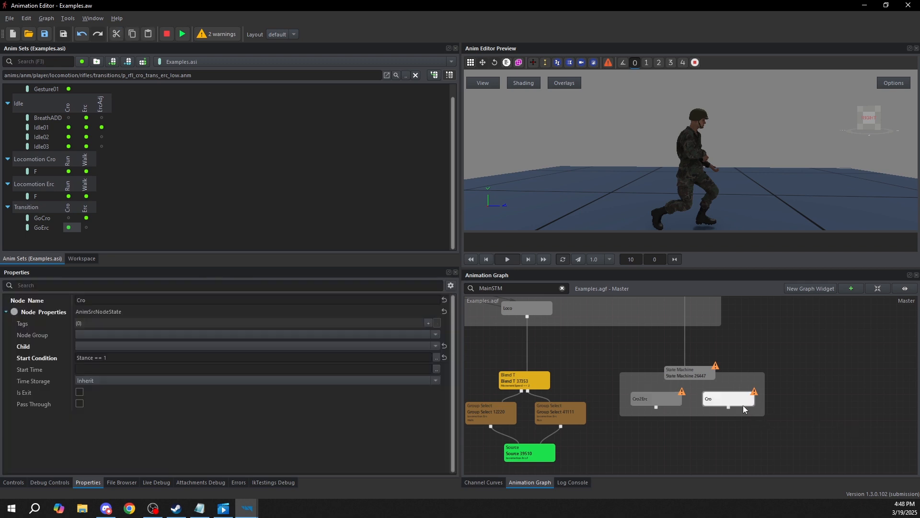
click(78, 300)
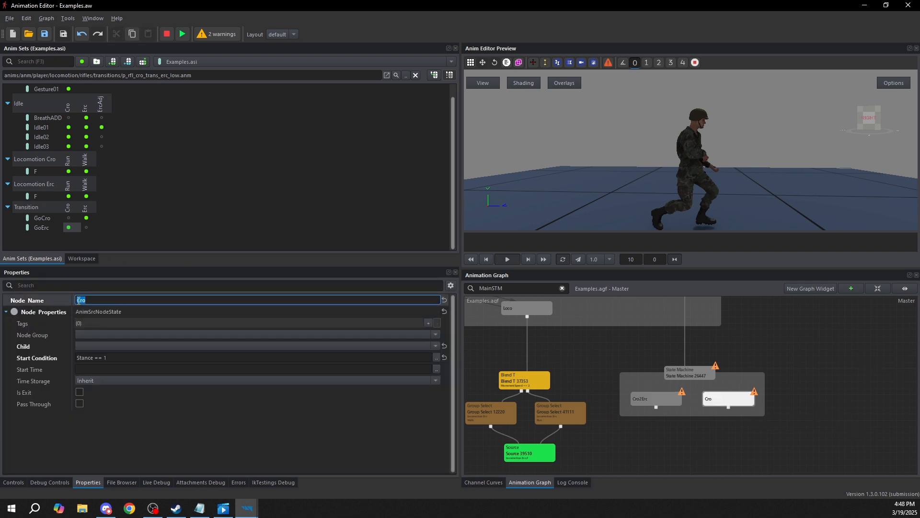
click(83, 299)
text(Erc2)
click(805, 399)
Create a Source node and place it directly beneath the Cro2Erc state
middle_drag(805, 395, 813, 371)
click(650, 370)
middle_drag(686, 439, 686, 411)
click(658, 406)
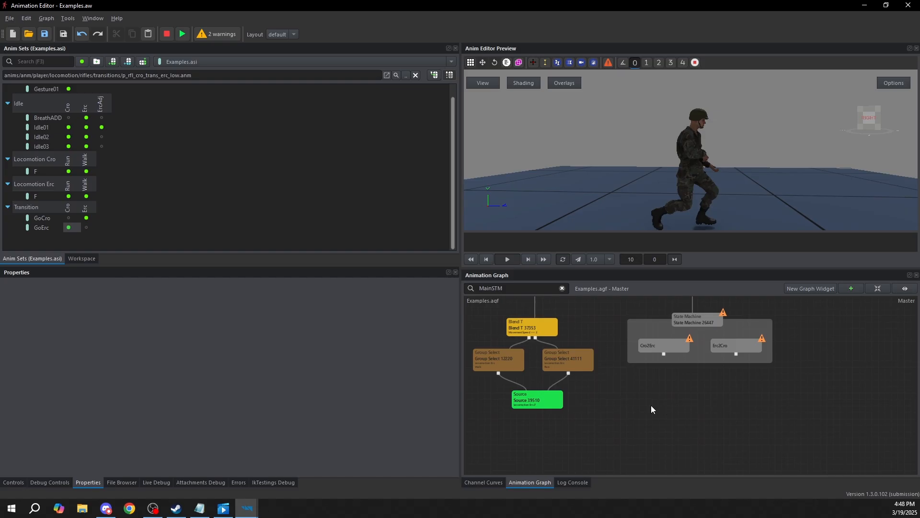
right_click(644, 407)
mouse_move(683, 413)
mouse_move(762, 468)
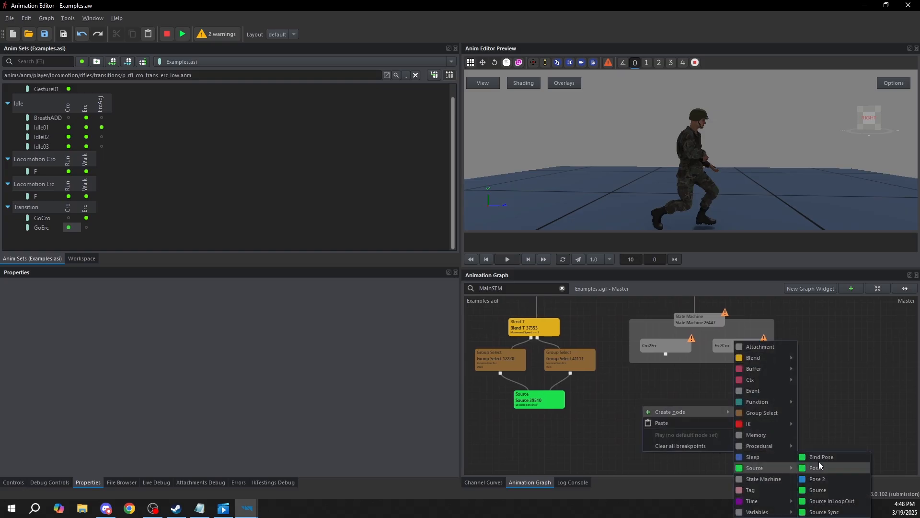
click(819, 490)
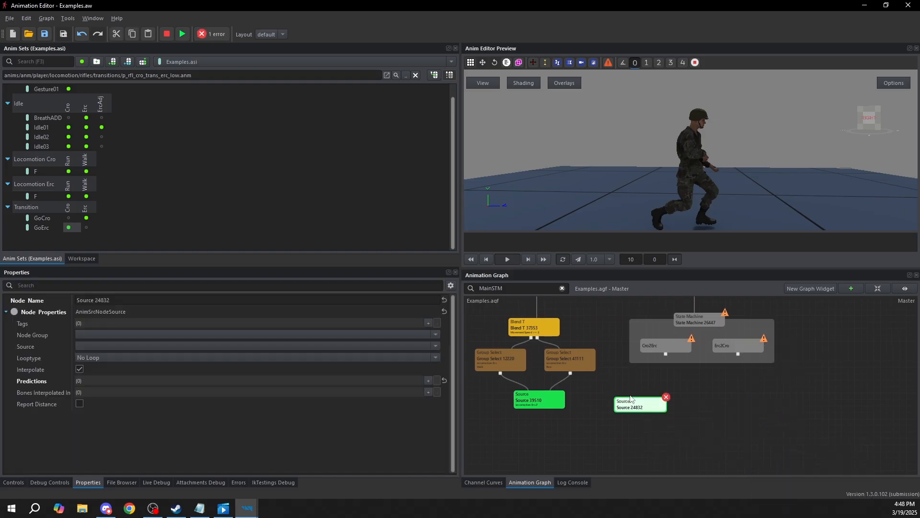
click(655, 346)
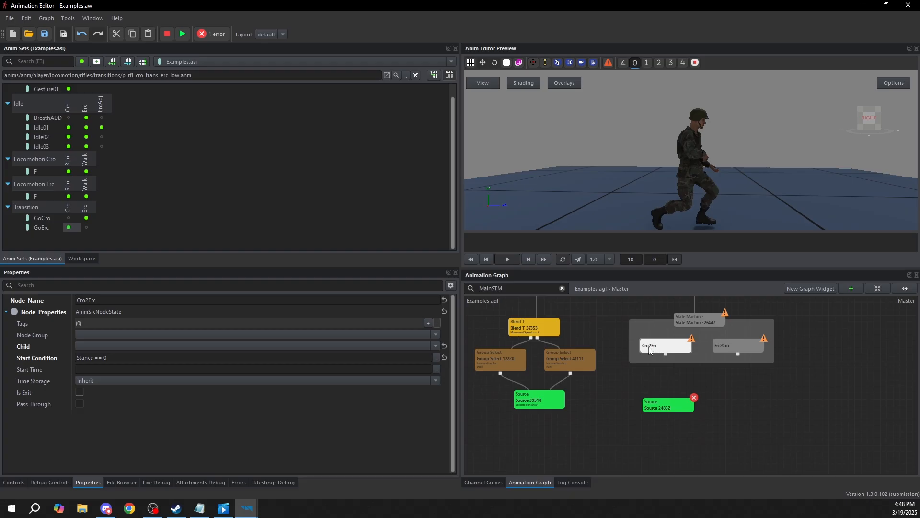
Set the new Source node's source to Transition.Cro.GoErc
click(671, 409)
click(88, 345)
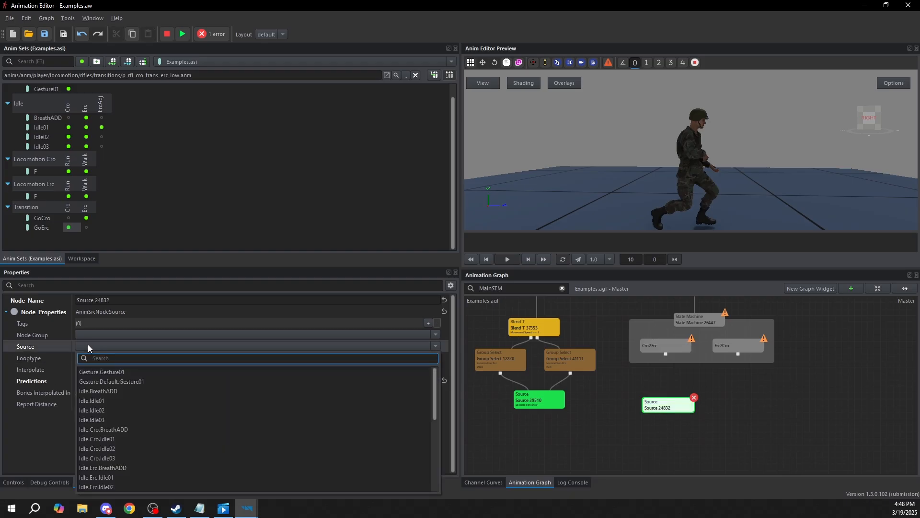
text(transition)
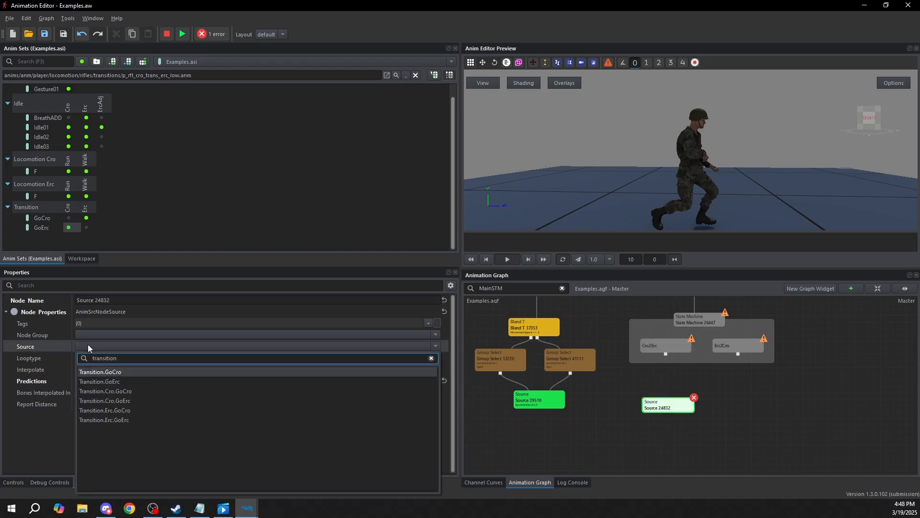
click(128, 401)
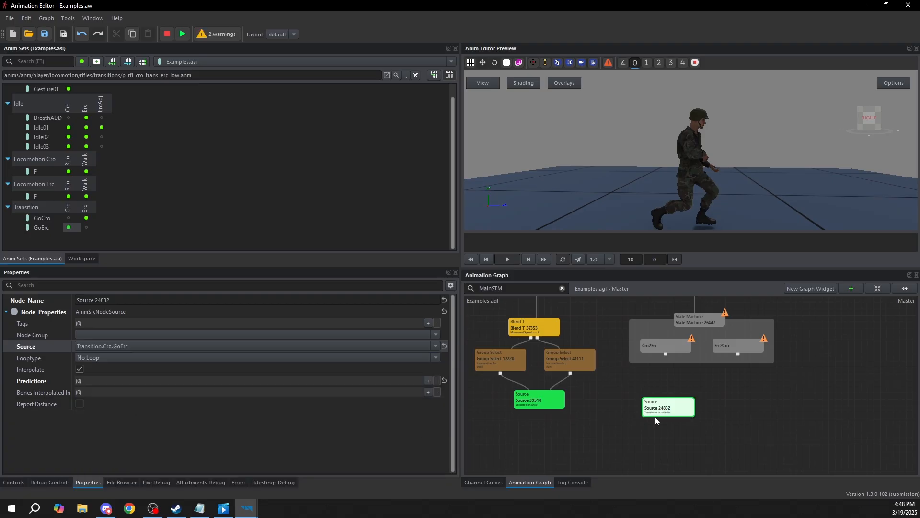
Preview the animation of the source node beneath the Cro2Erc state
click(693, 410)
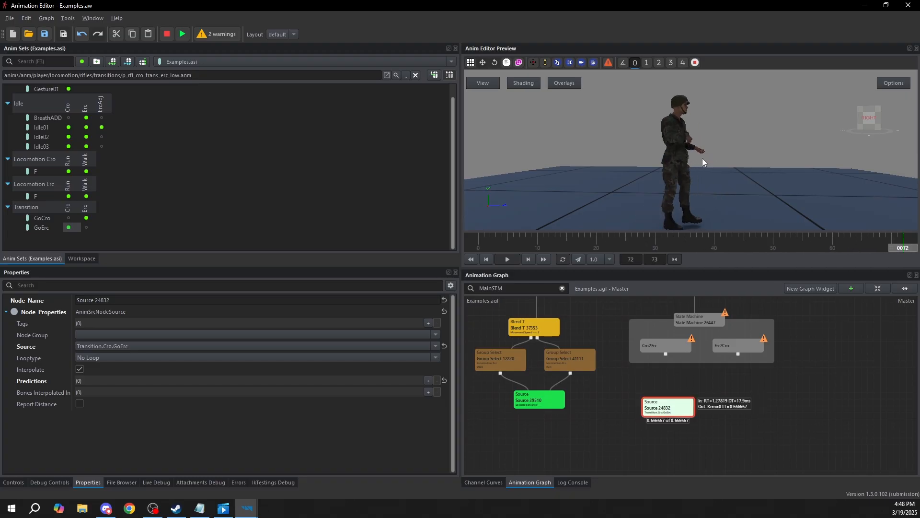
click(710, 427)
click(662, 413)
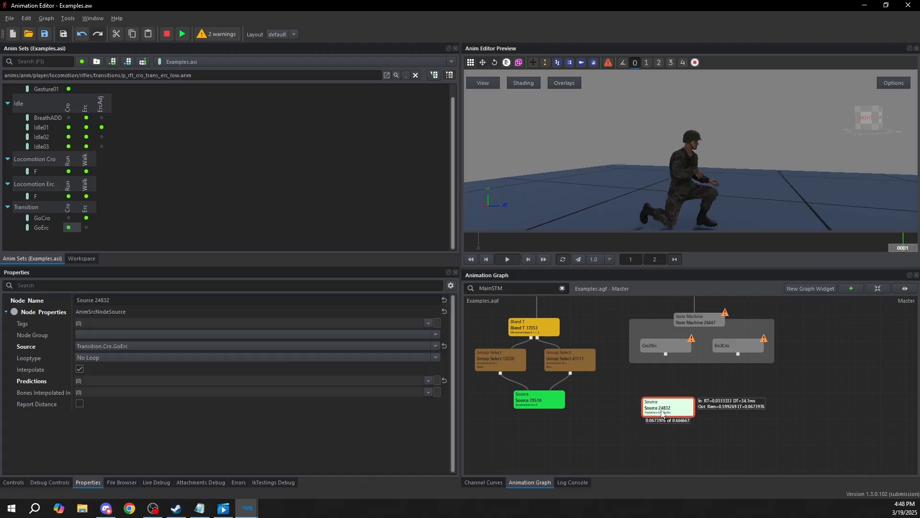
click(679, 382)
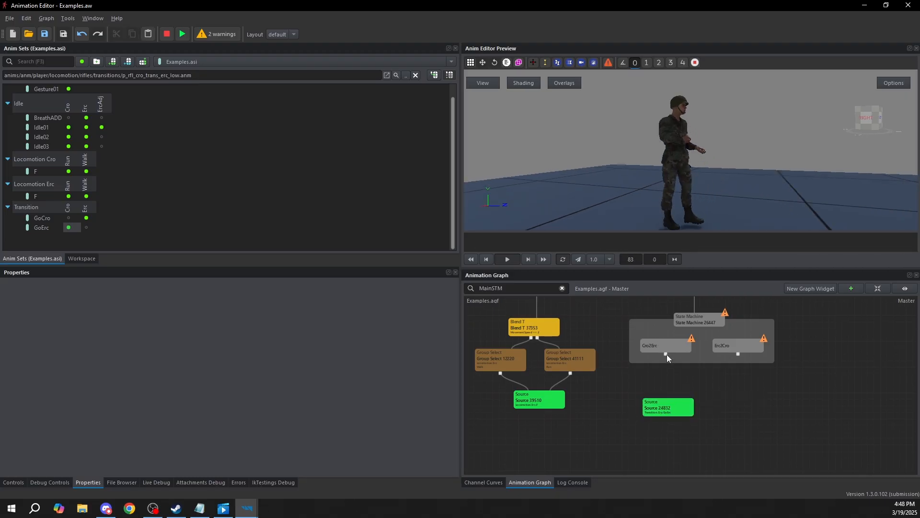
Connect Cro2Erc to its source node, and connect a duplicate of that node to the Erc2Cro state
drag(666, 354, 667, 406)
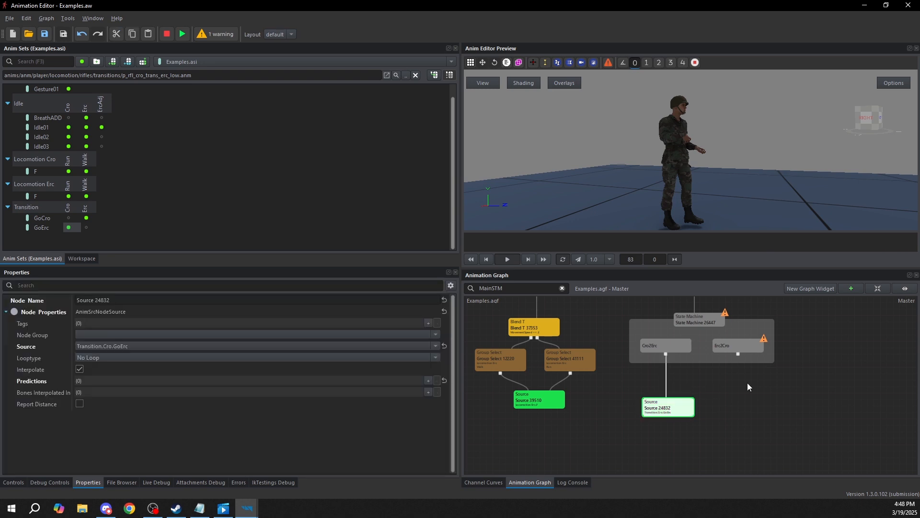
key(ctrl+c)
key(ctrl+v)
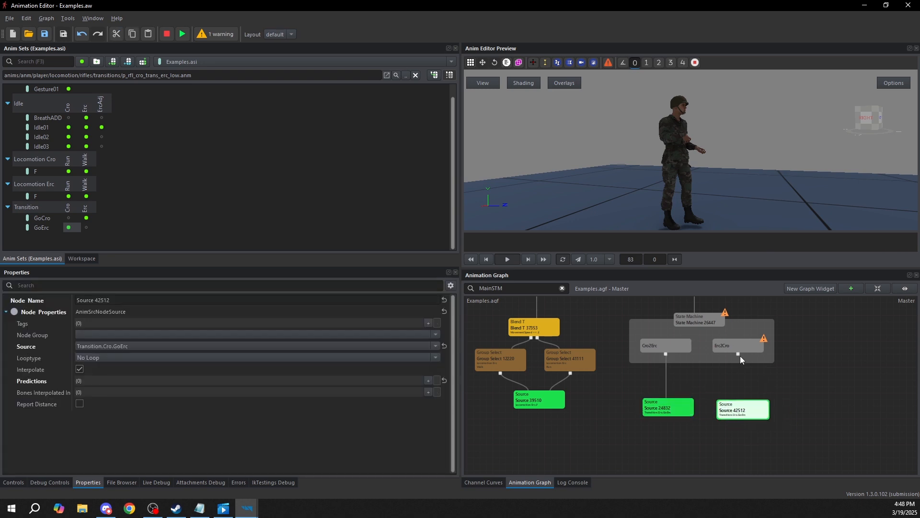
drag(738, 354, 742, 415)
click(725, 351)
Set the source of the node beneath Erc2Cro to Transition.Erc.GoCro
click(727, 409)
click(126, 345)
text(transition)
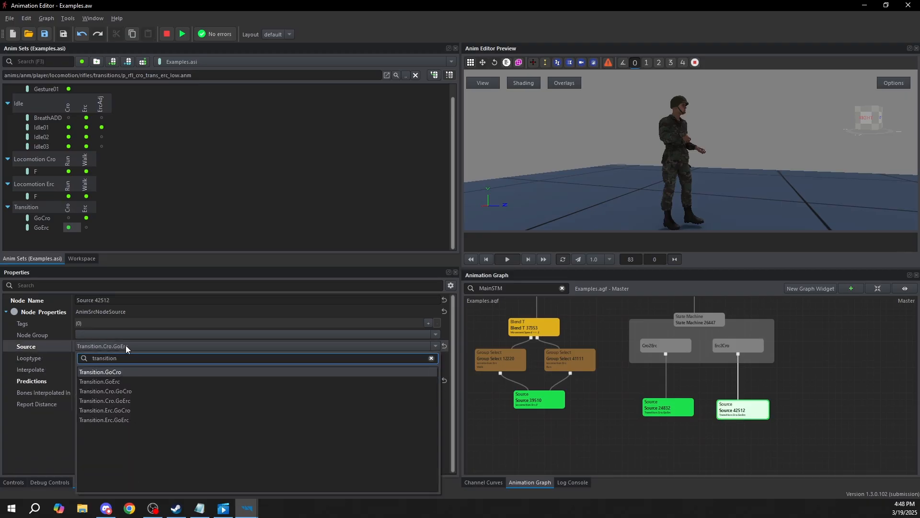
click(120, 410)
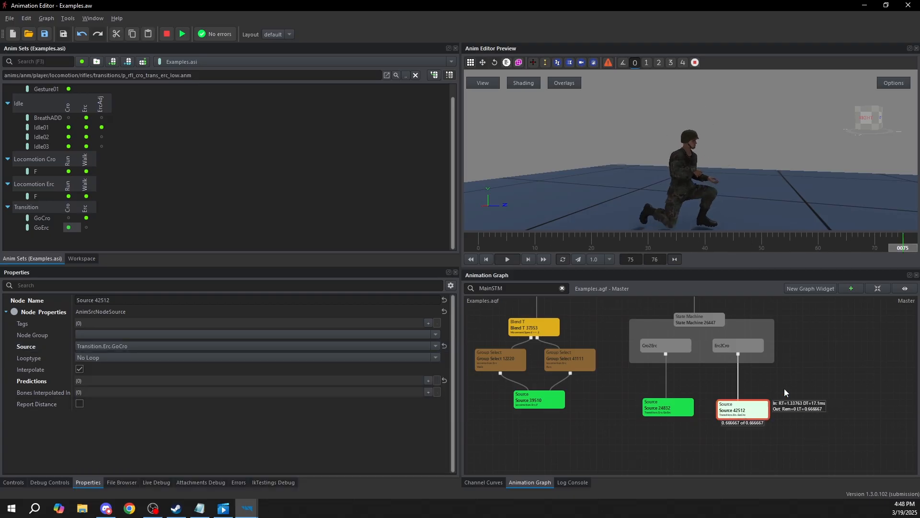
Preview the animation of the source node beneath the Erc2Cro state
click(798, 393)
click(733, 416)
click(801, 392)
click(745, 410)
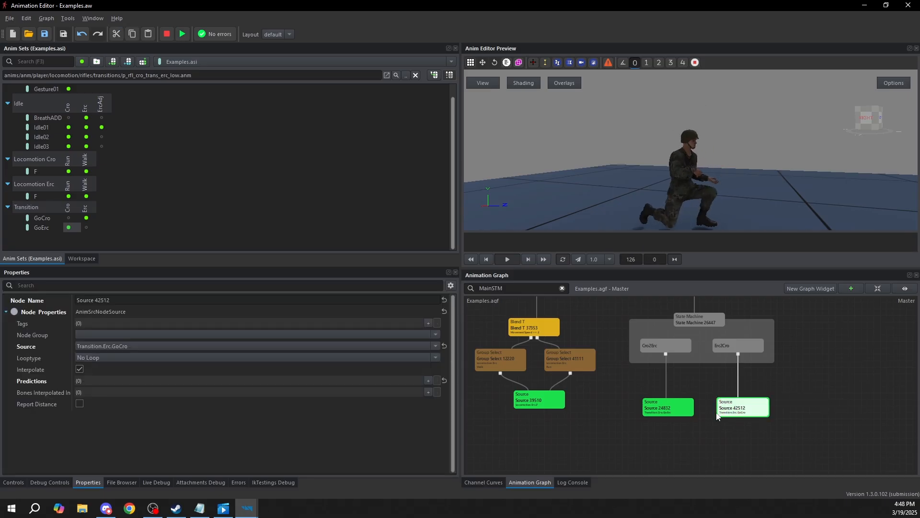
Add transitions in both directions between the Idle and Transitions states of the top-level state machine
middle_drag(786, 404, 770, 449)
middle_drag(666, 303, 700, 376)
scroll(674, 349, down, 3)
middle_drag(592, 358, 654, 372)
scroll(653, 372, down, 2)
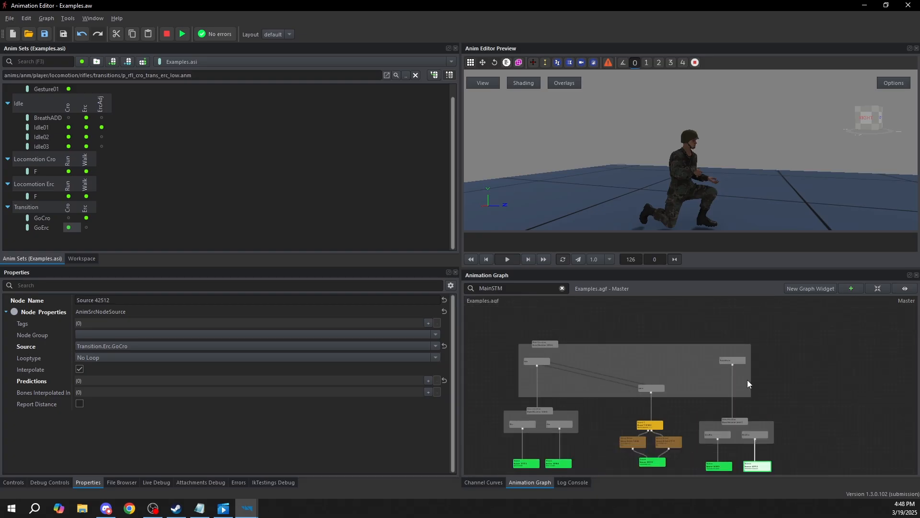
middle_drag(748, 378, 731, 359)
drag(685, 465, 805, 315)
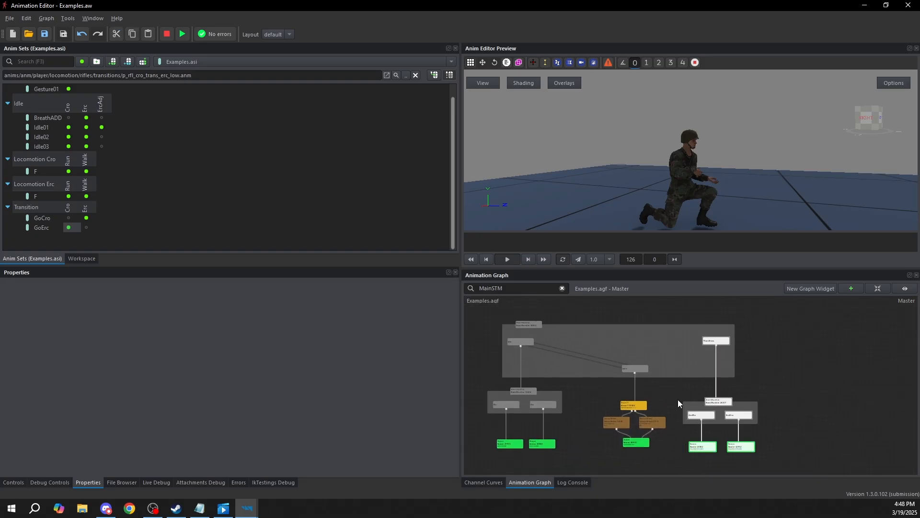
scroll(519, 344, up, 3)
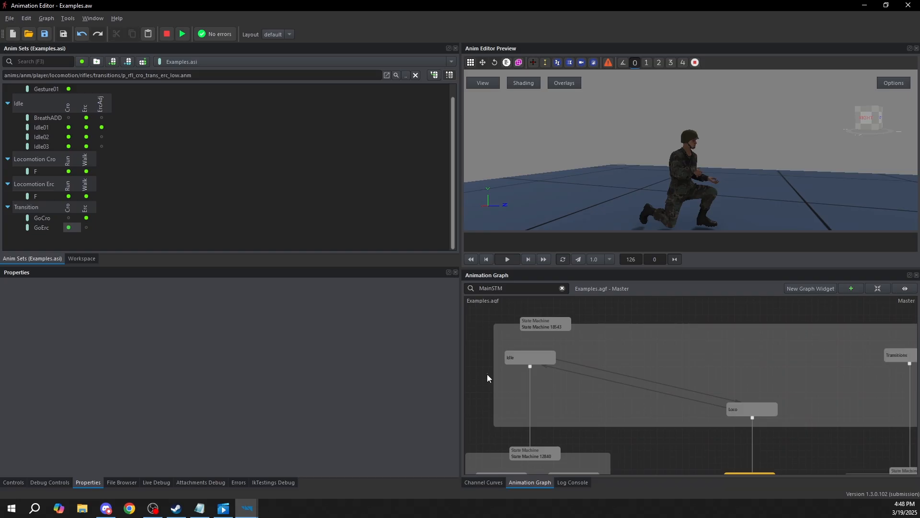
right_click(524, 362)
click(588, 395)
middle_drag(741, 367, 775, 383)
click(786, 361)
right_click(792, 359)
click(807, 386)
click(599, 358)
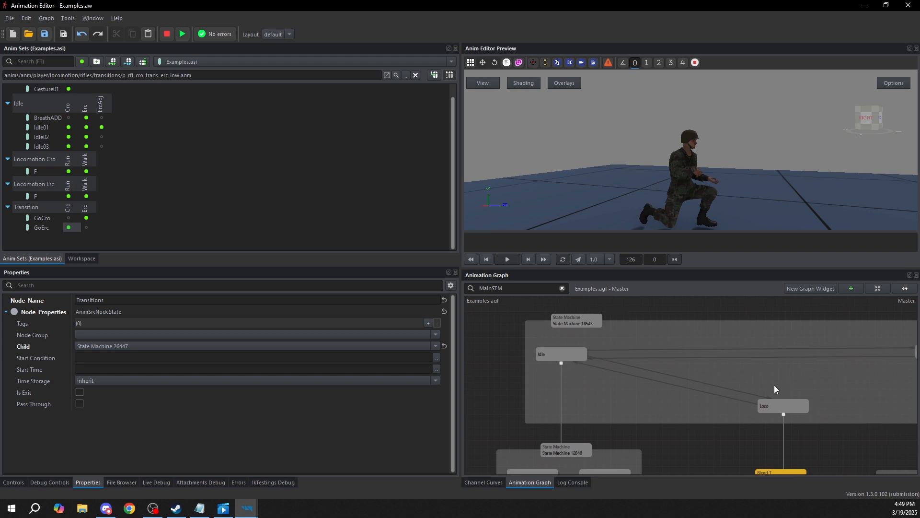
Set the duration of the transition from Idle to Transitions to 0.2
click(616, 353)
middle_drag(617, 348, 556, 347)
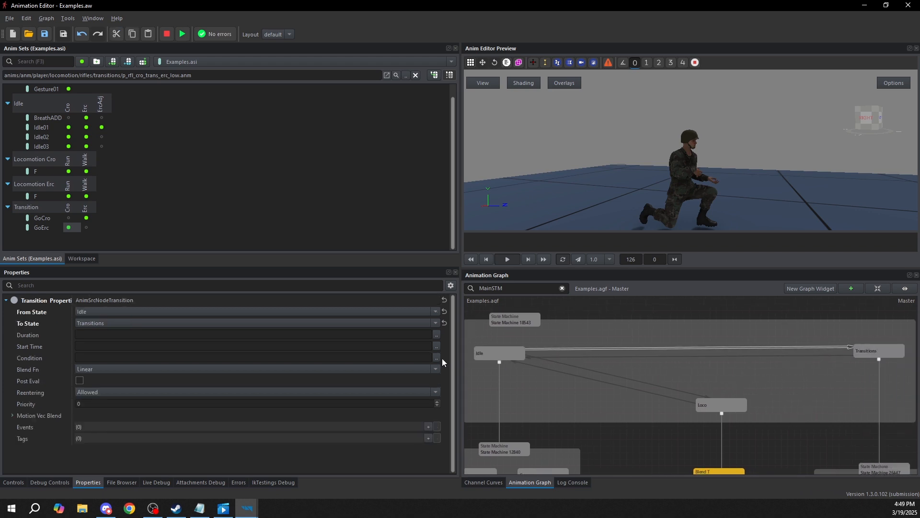
click(75, 335)
text(0.3)
key(BackSpace)
text(2)
click(33, 358)
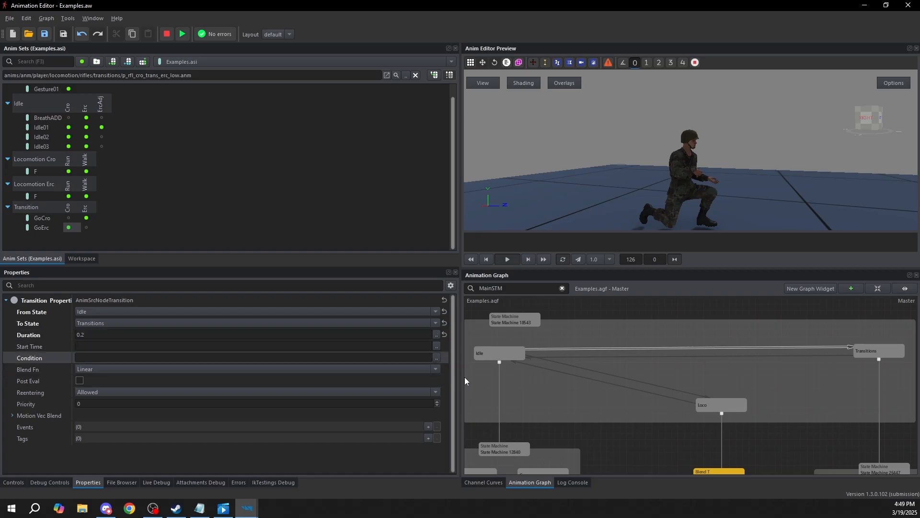
Set the condition of the transition from Idle to Transitions to HasVariableChanged(Stance)
click(437, 358)
text(HasVariableChanged)
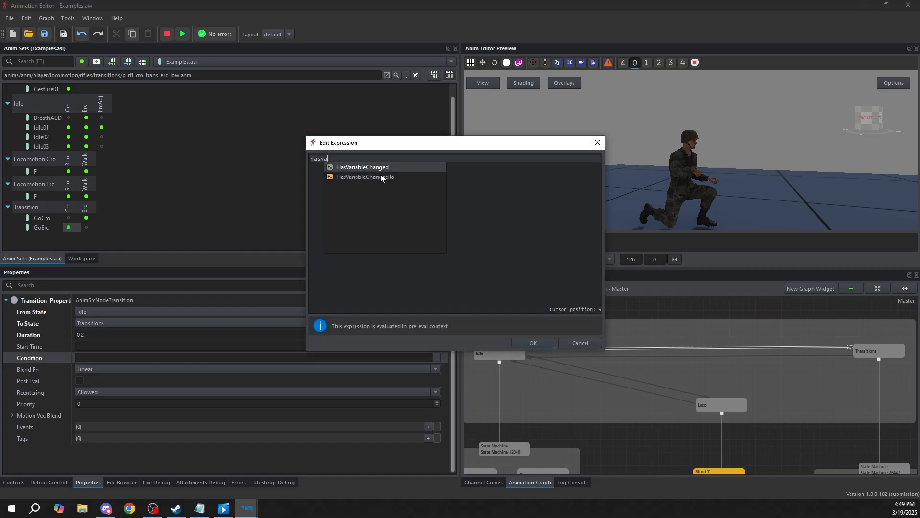
key(Return)
text((Stance))
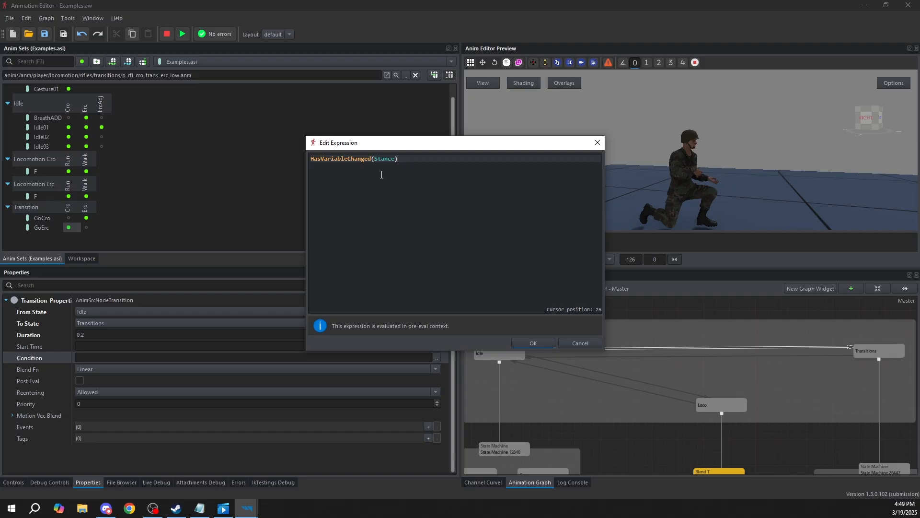
click(545, 344)
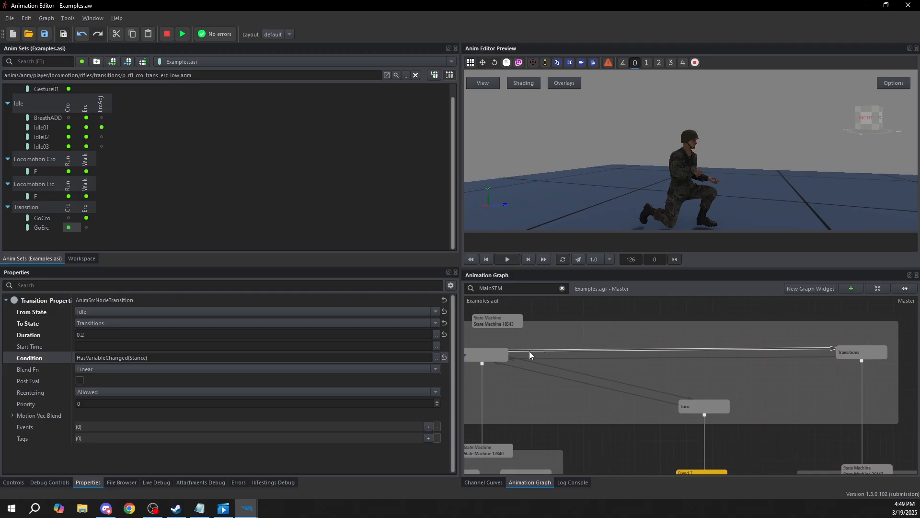
Set the Idle state's time storage to Real Time
middle_drag(529, 350, 579, 354)
click(550, 360)
click(846, 360)
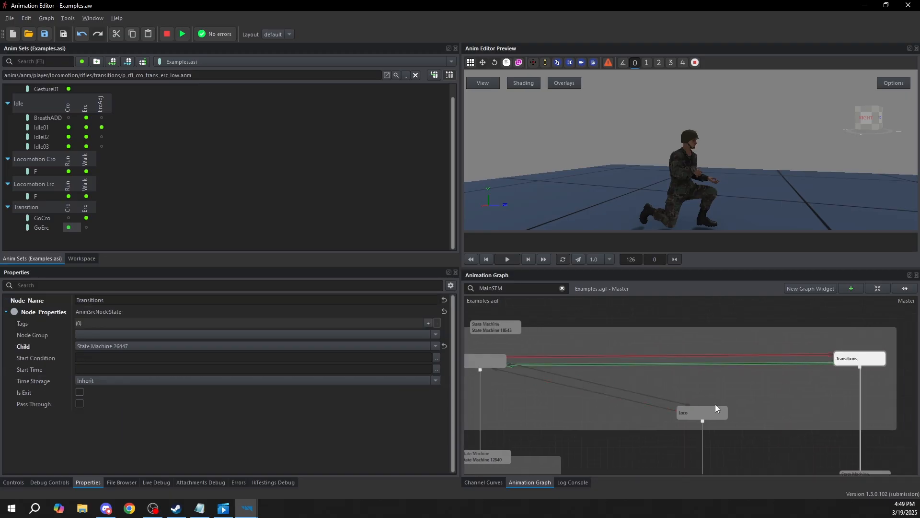
click(590, 357)
click(748, 352)
middle_drag(528, 376, 672, 376)
click(544, 352)
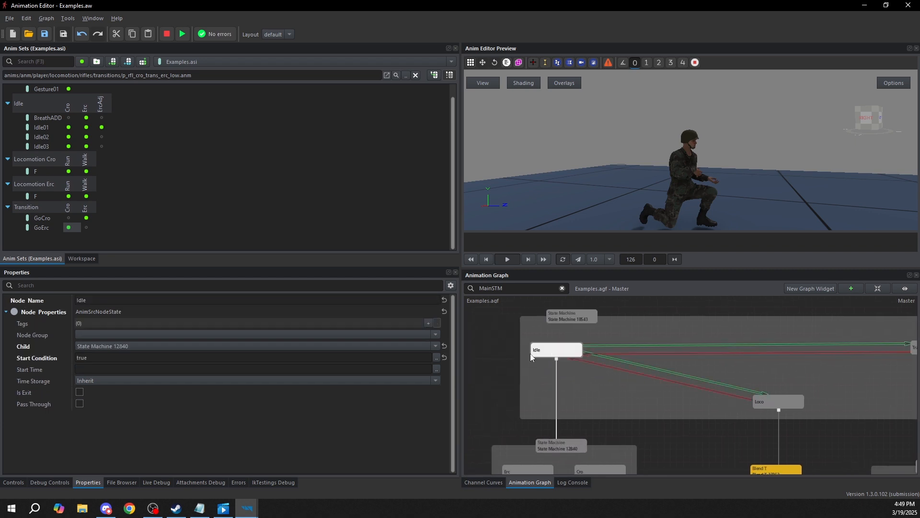
click(175, 382)
click(239, 393)
Set the time storage of the Loco and Transitions states to Real Time
click(809, 409)
click(771, 405)
click(100, 380)
click(98, 392)
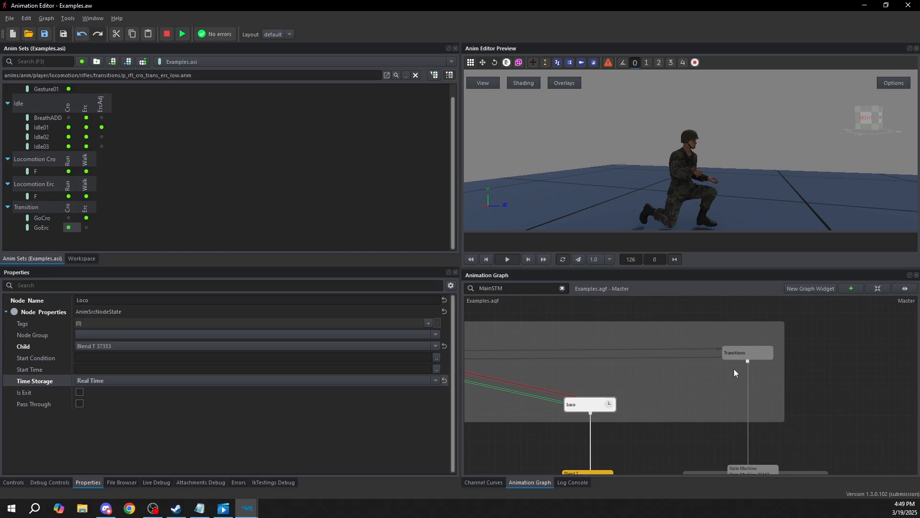
click(740, 353)
click(261, 381)
click(261, 394)
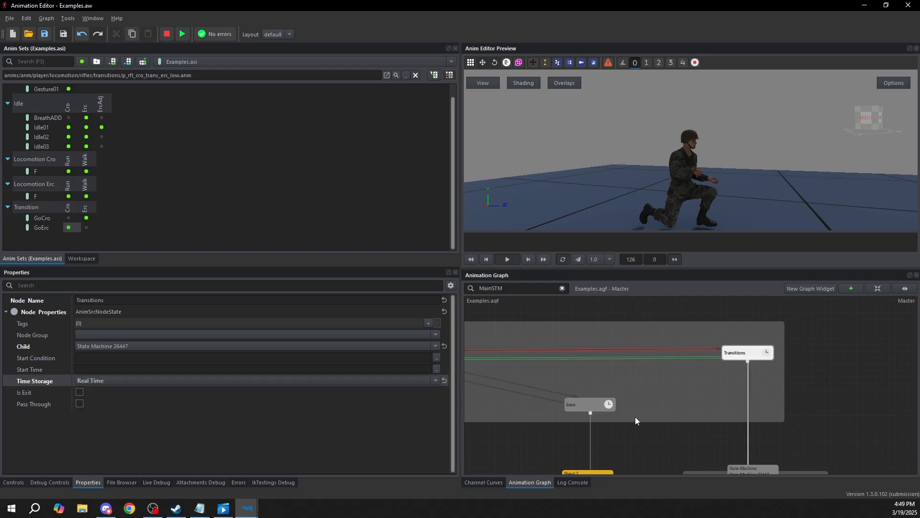
Give the transition from Transitions to Idle a duration of 0.2 and the condition RemainingTimeLess(0.2)
click(769, 355)
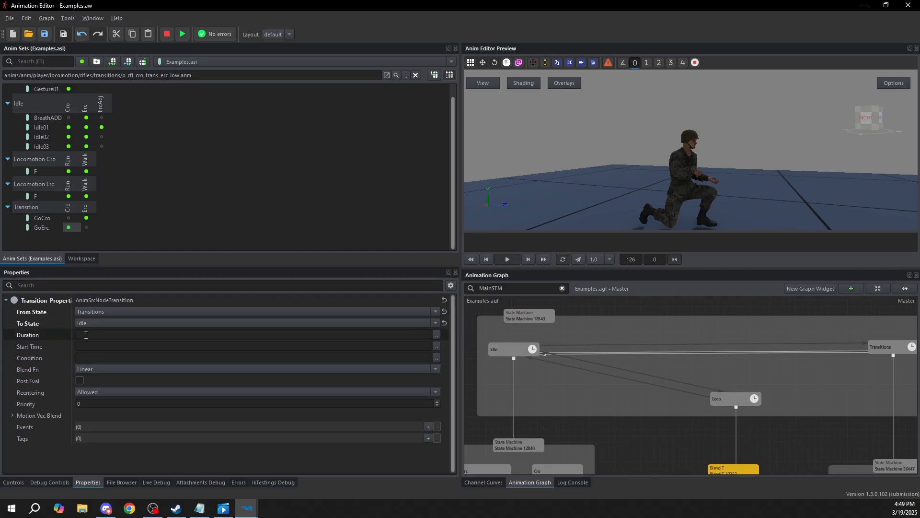
click(86, 335)
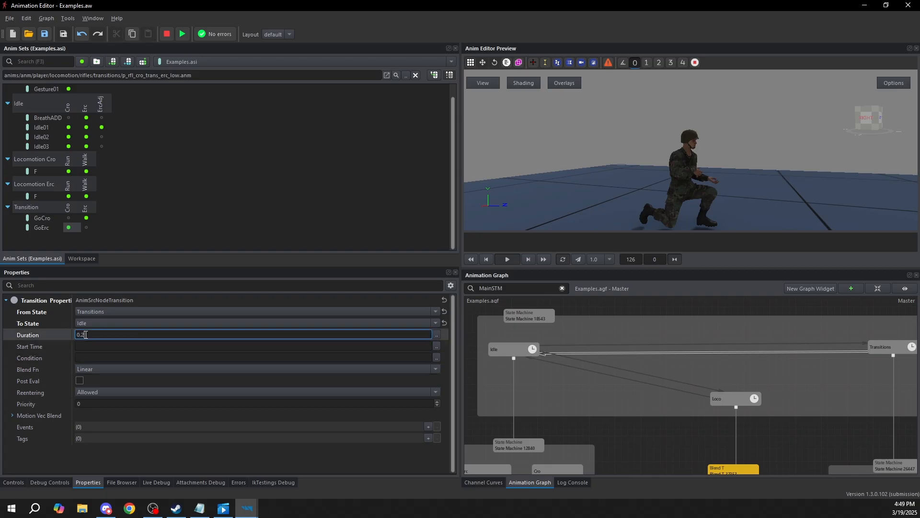
click(437, 358)
text(RemainingTimeLess(0.2)
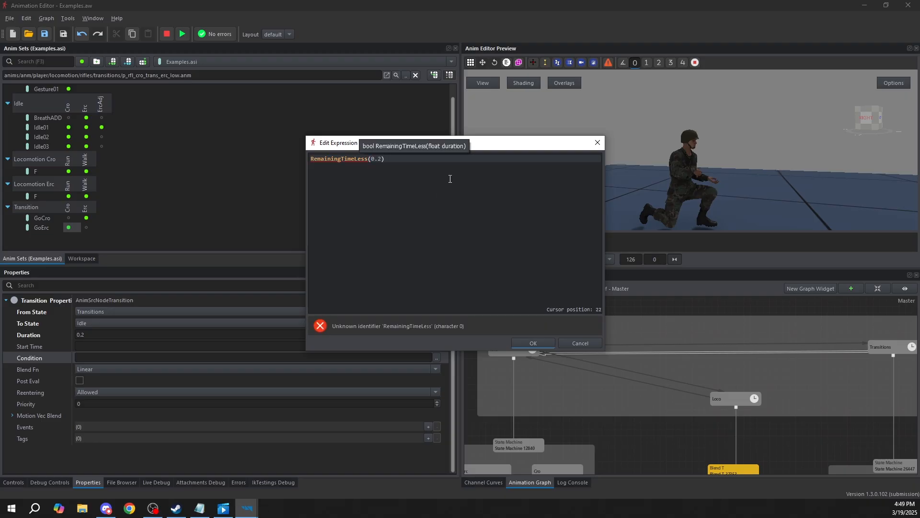
click(529, 343)
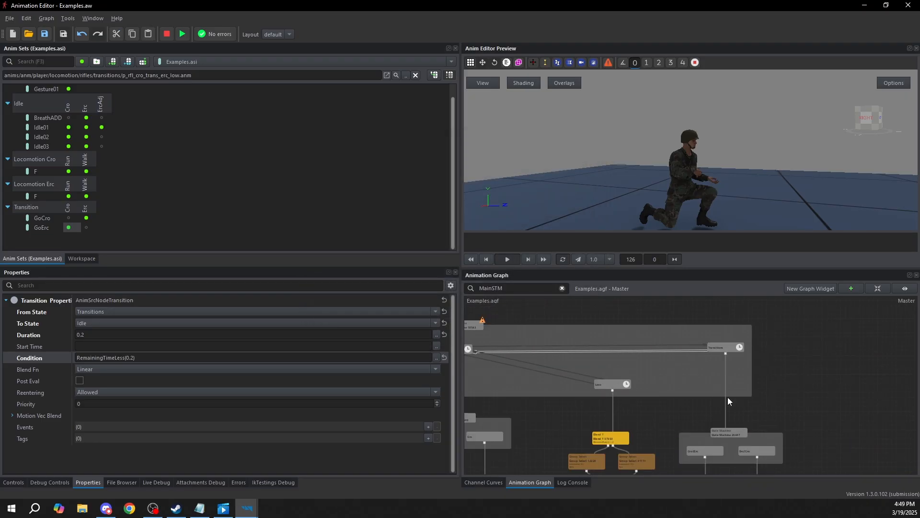
Check the condition expression of the transition from Transitions to Idle and enable Post Eval for that transition
middle_drag(722, 393, 689, 346)
middle_drag(693, 404, 767, 407)
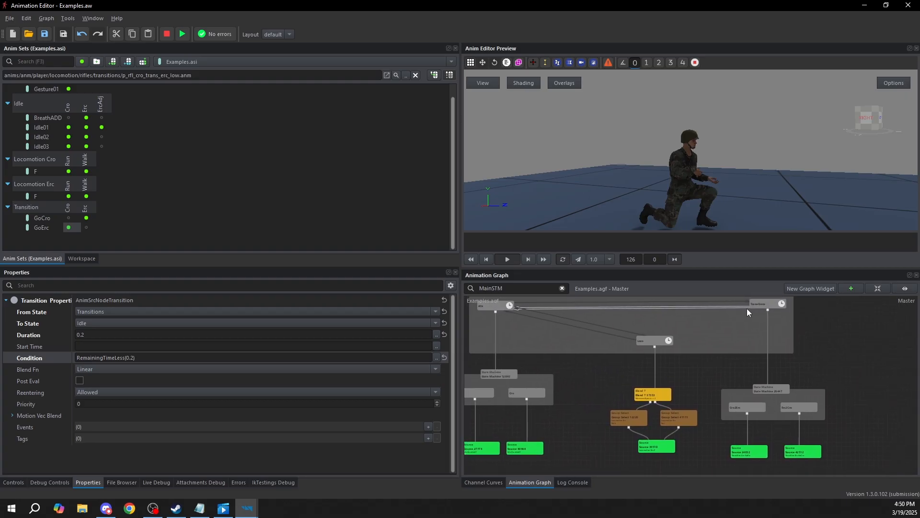
click(759, 456)
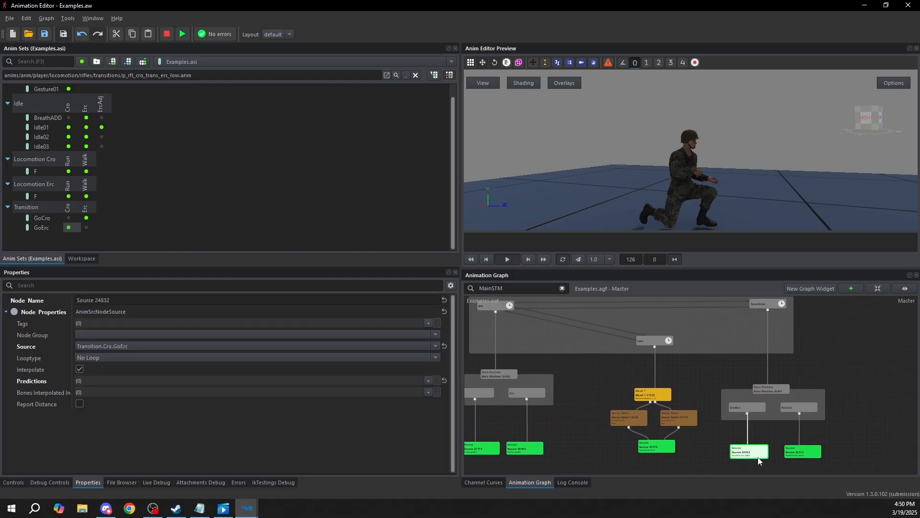
click(676, 303)
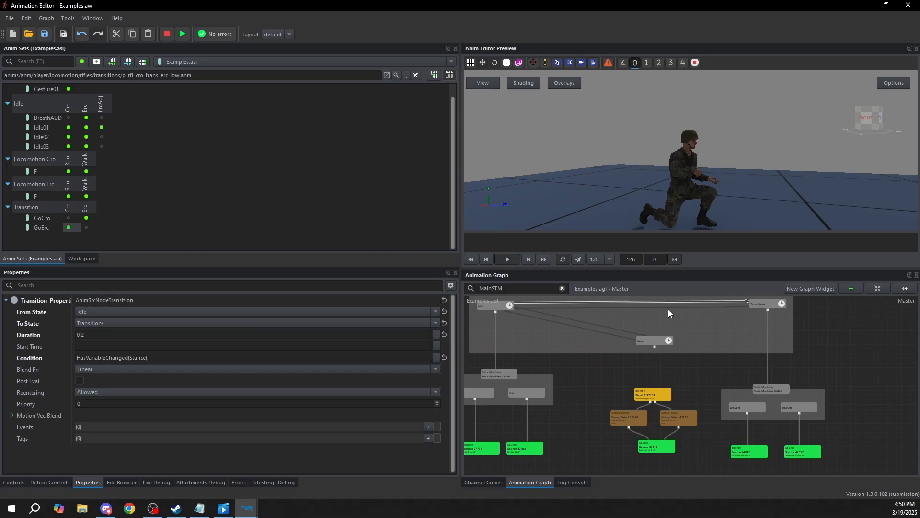
click(579, 307)
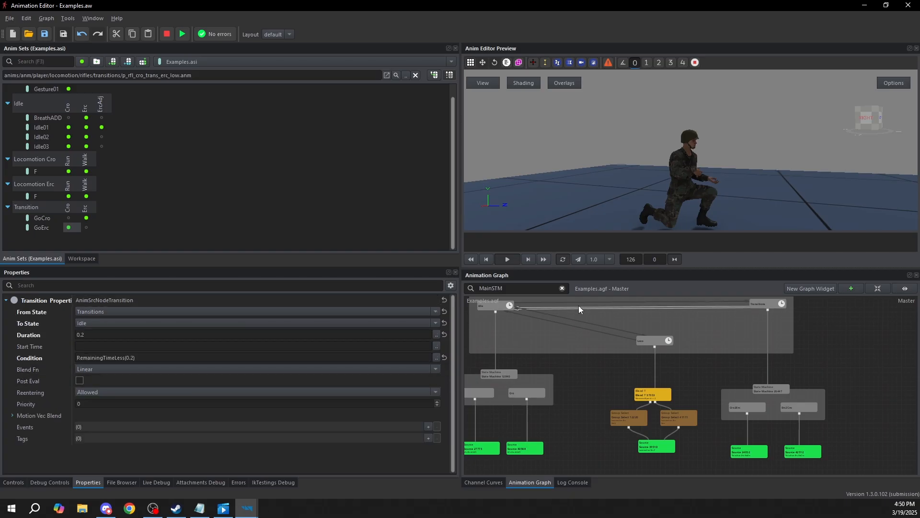
click(436, 357)
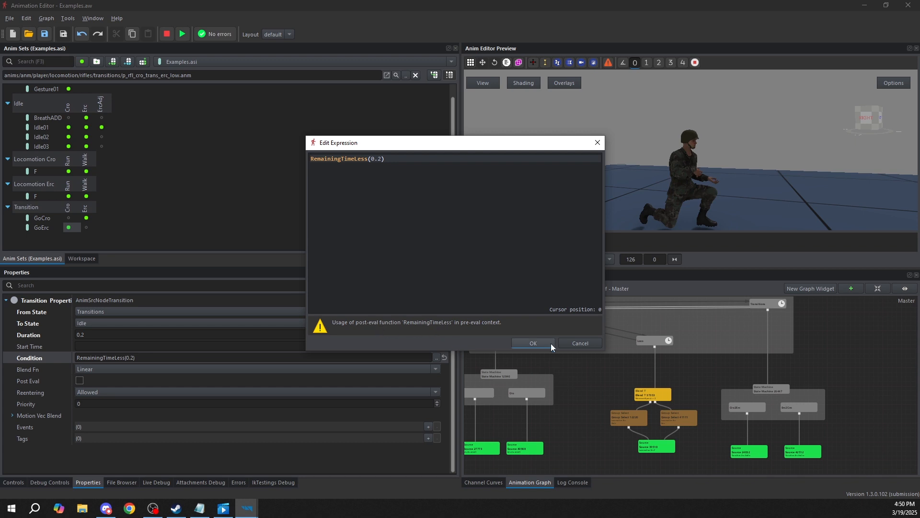
click(533, 343)
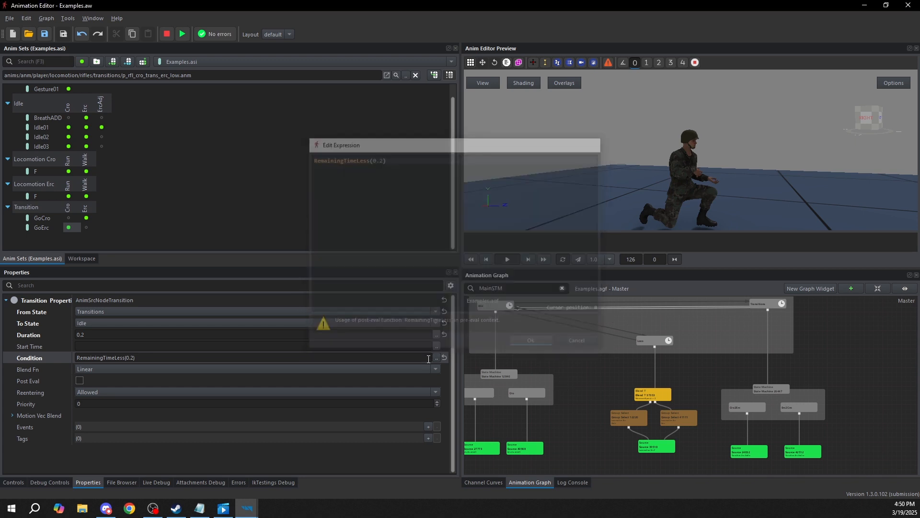
click(79, 380)
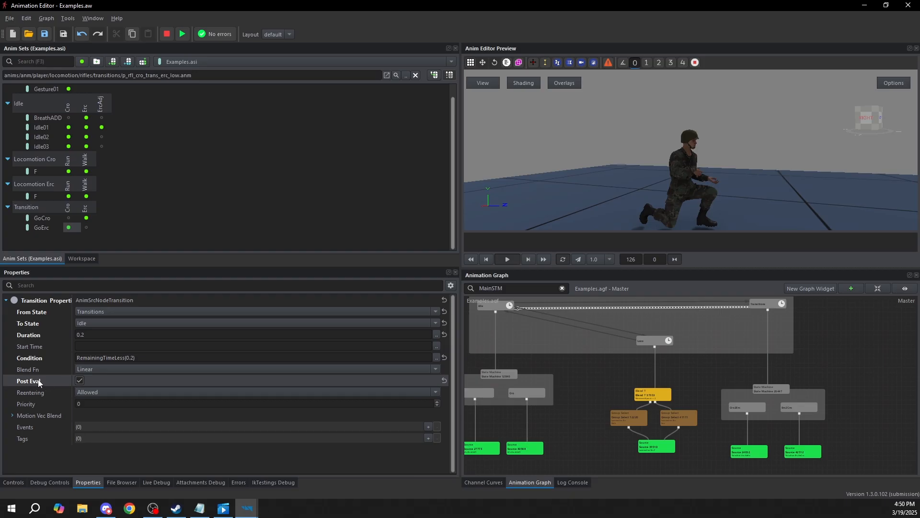
Preview the top-level state machine and set the Stance variable to 1
middle_drag(744, 326, 779, 376)
click(840, 353)
middle_drag(598, 357, 583, 383)
click(530, 338)
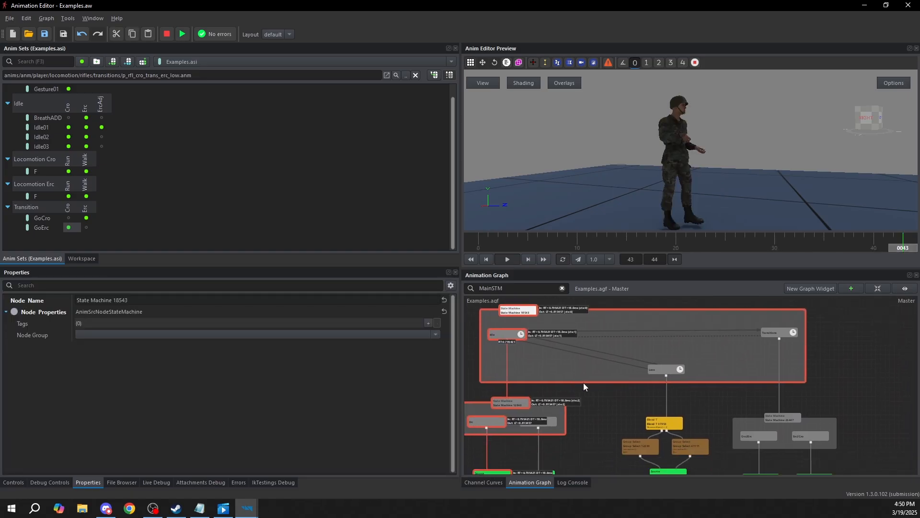
click(14, 483)
drag(78, 369, 451, 374)
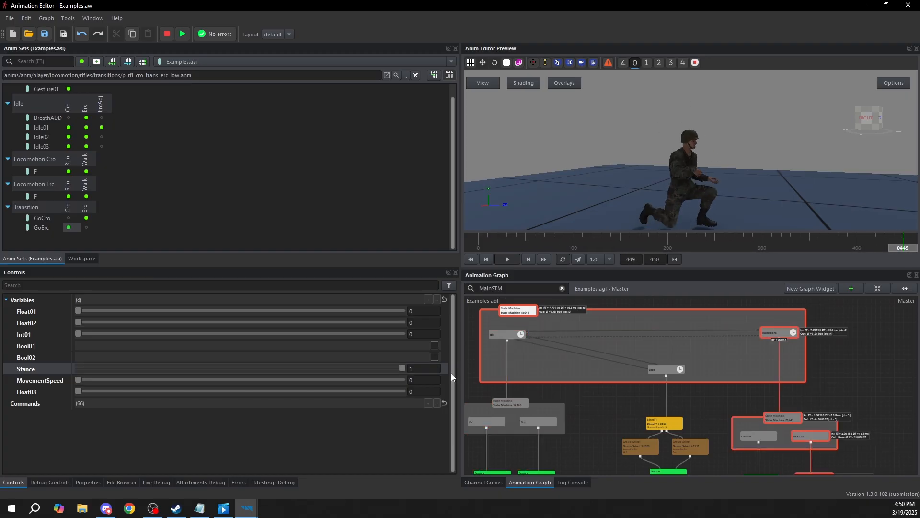
Examine the Transitions, Idle and Loco states of the running top-level state machine
middle_drag(779, 334, 755, 335)
scroll(754, 331, up, 7)
scroll(754, 331, down, 2)
middle_drag(589, 352, 839, 366)
middle_drag(472, 388, 640, 375)
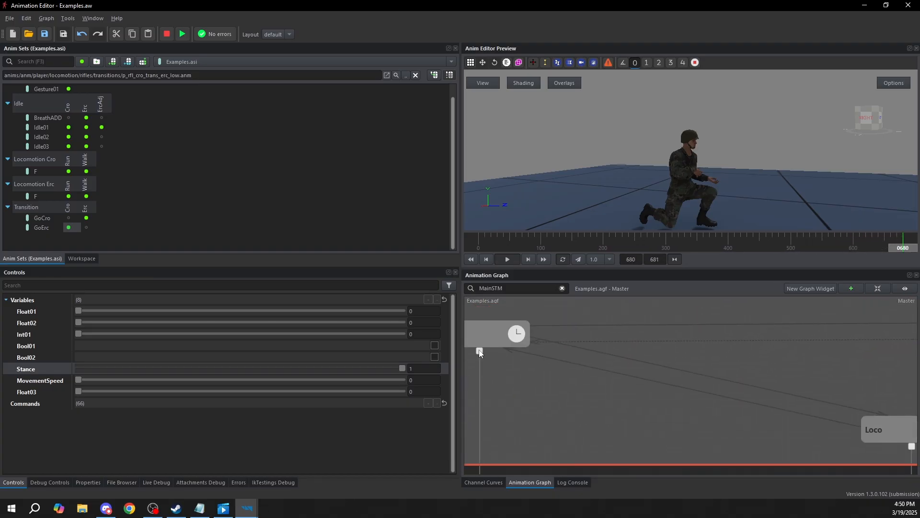
Stop the preview and examine the transition from Transitions to Idle and the nested state machine under Transitions
scroll(500, 347, down, 4)
middle_drag(496, 341, 567, 351)
middle_drag(721, 387, 545, 361)
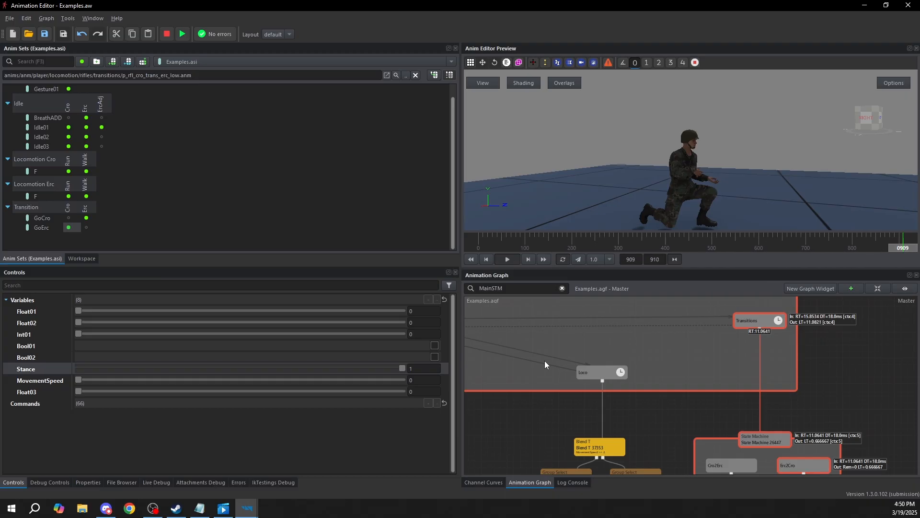
click(721, 413)
key(shift+F5)
middle_drag(742, 445, 717, 391)
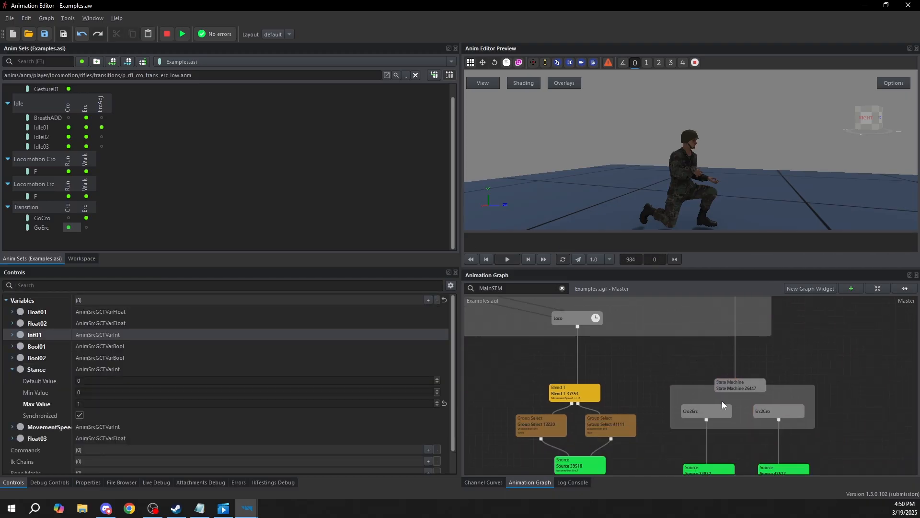
middle_drag(661, 312, 688, 374)
click(692, 333)
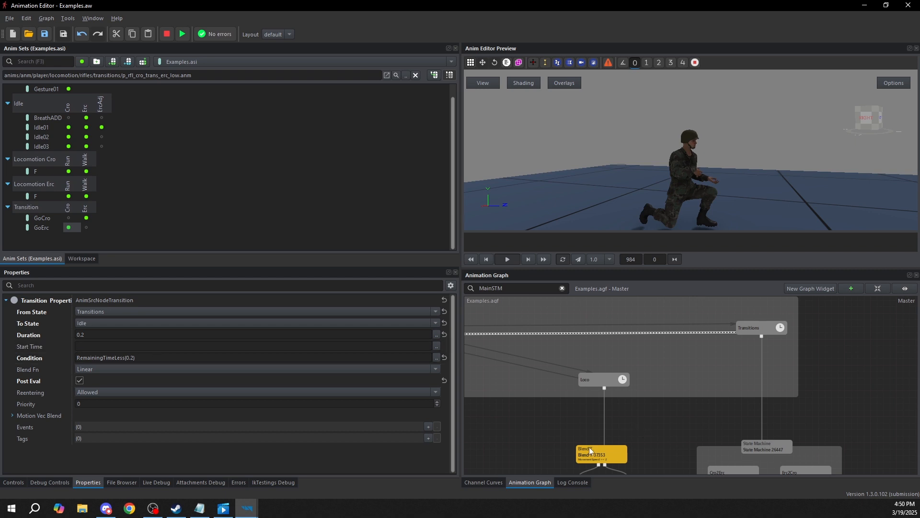
middle_drag(740, 402, 746, 356)
drag(680, 399, 866, 452)
click(844, 360)
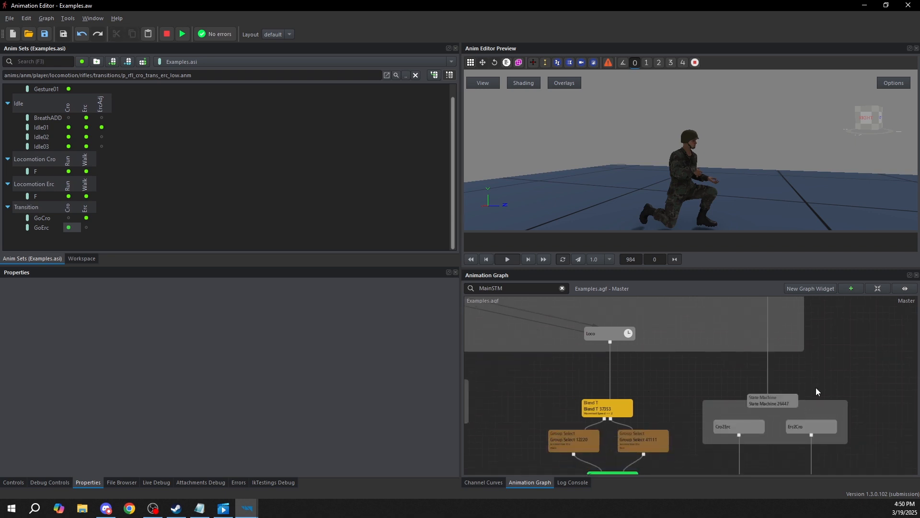
Enable Is Exit on both the Cro2Erc and Erc2Cro states of the nested state machine
click(732, 429)
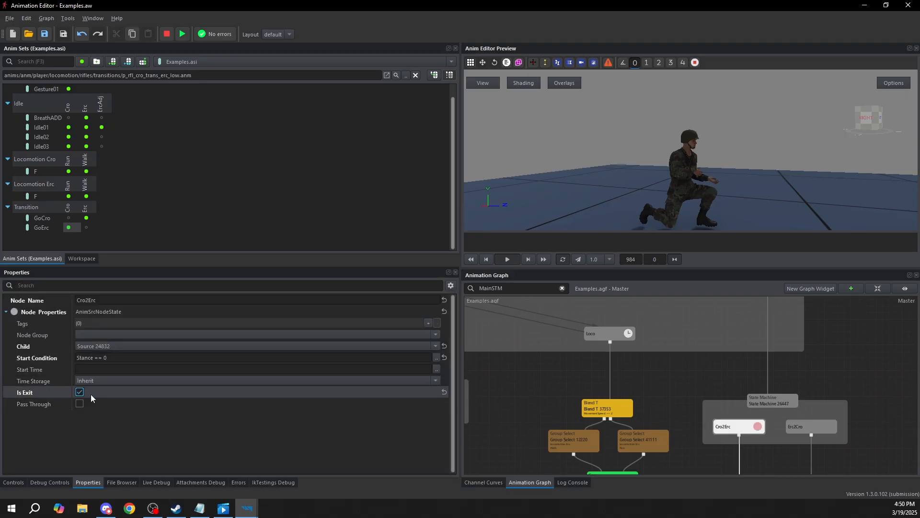
scroll(787, 411, up, 5)
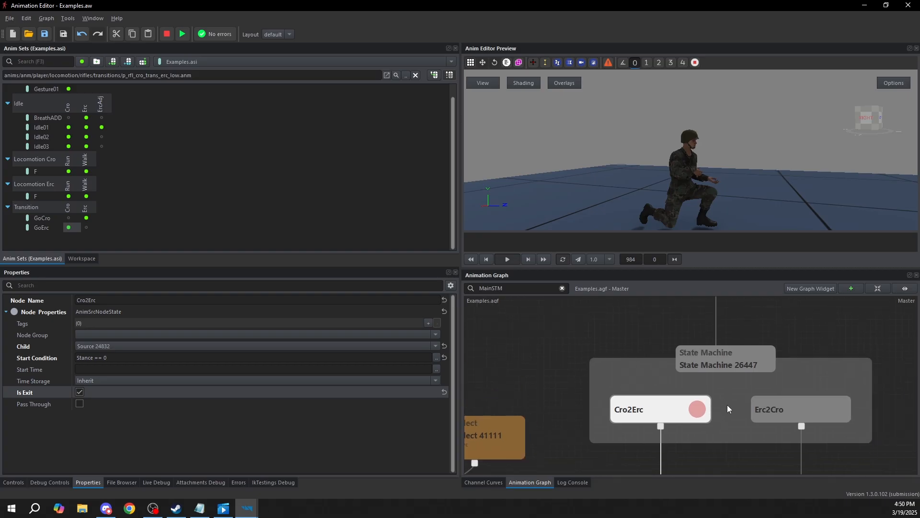
click(825, 410)
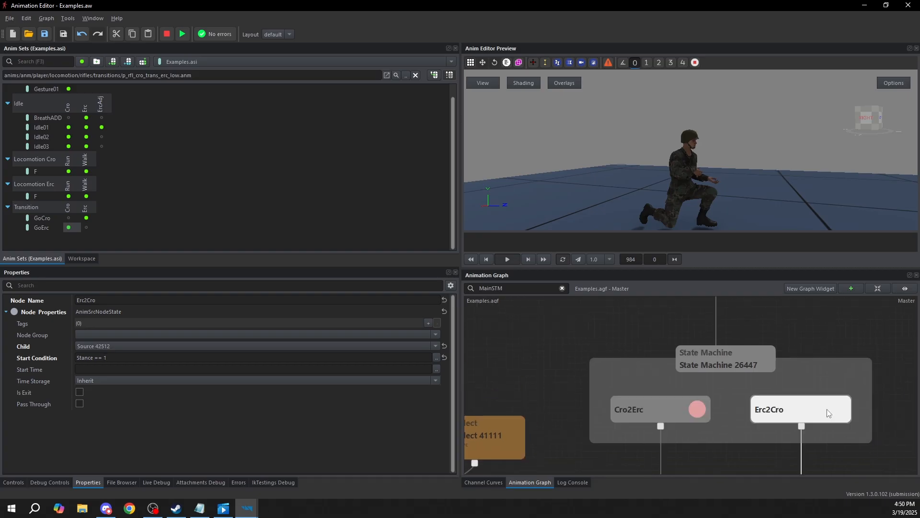
scroll(716, 387, down, 2)
scroll(716, 387, down, 2)
click(806, 333)
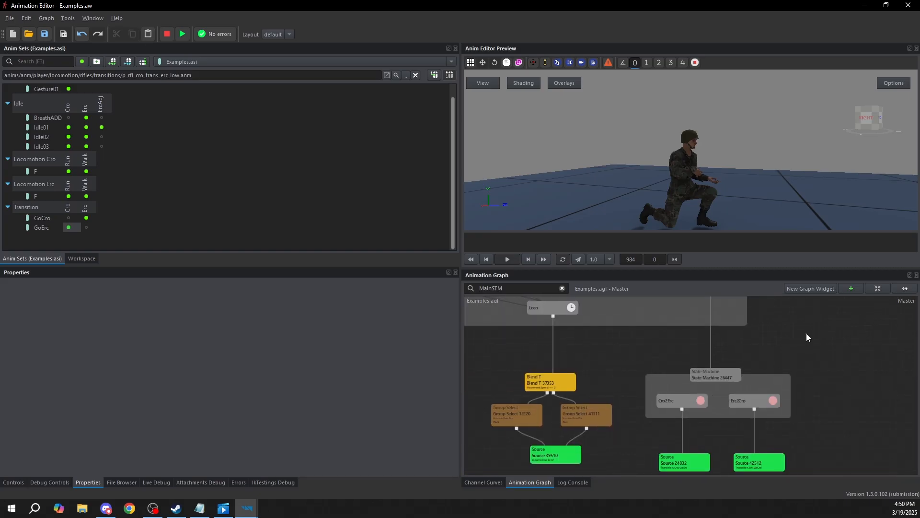
Create a transition from Cro2Erc to Erc2Cro and turn off Is Exit on the Cro2Erc state
click(677, 405)
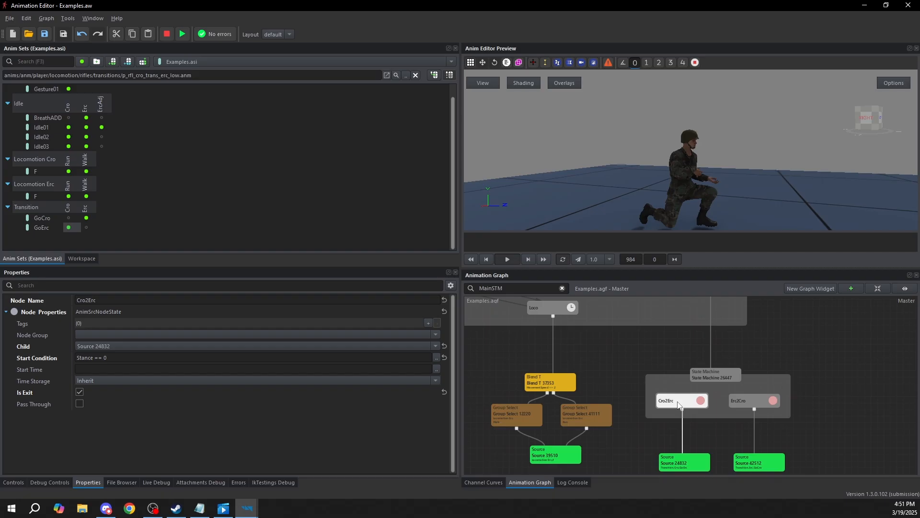
click(751, 359)
drag(709, 404, 712, 405)
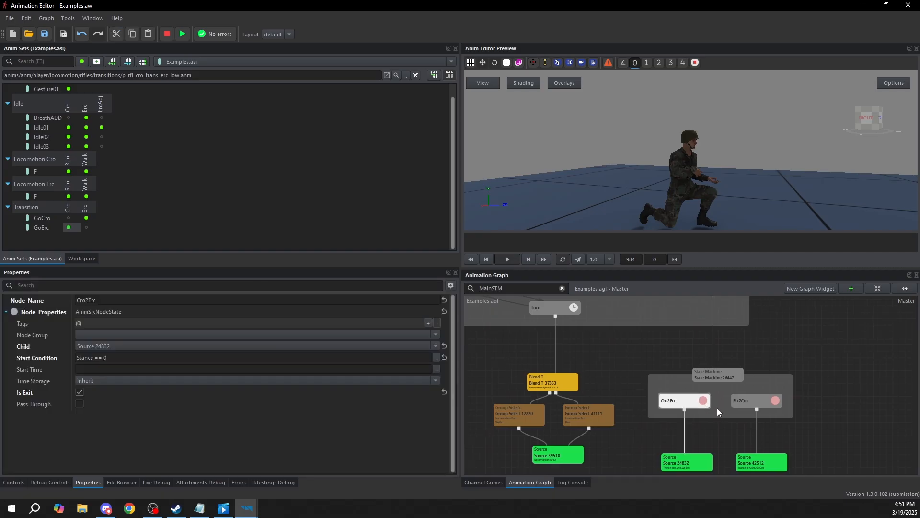
right_click(702, 408)
click(735, 433)
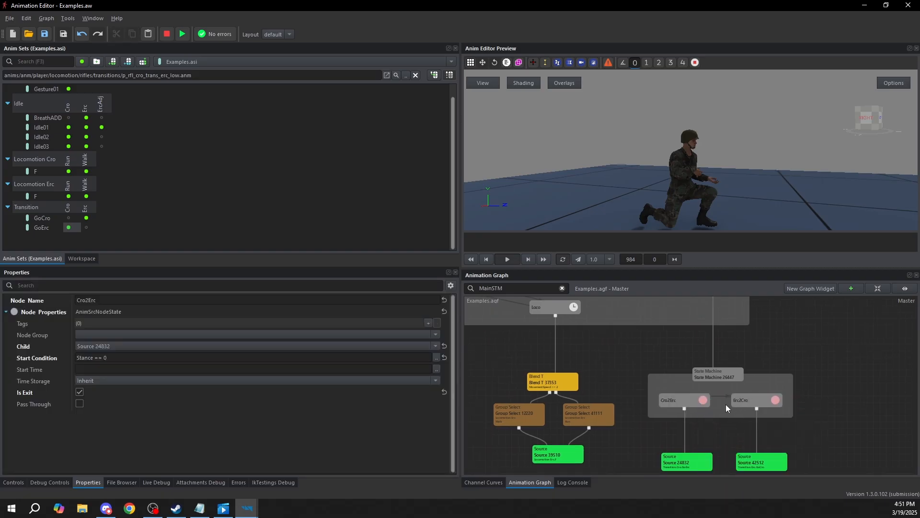
scroll(726, 404, up, 2)
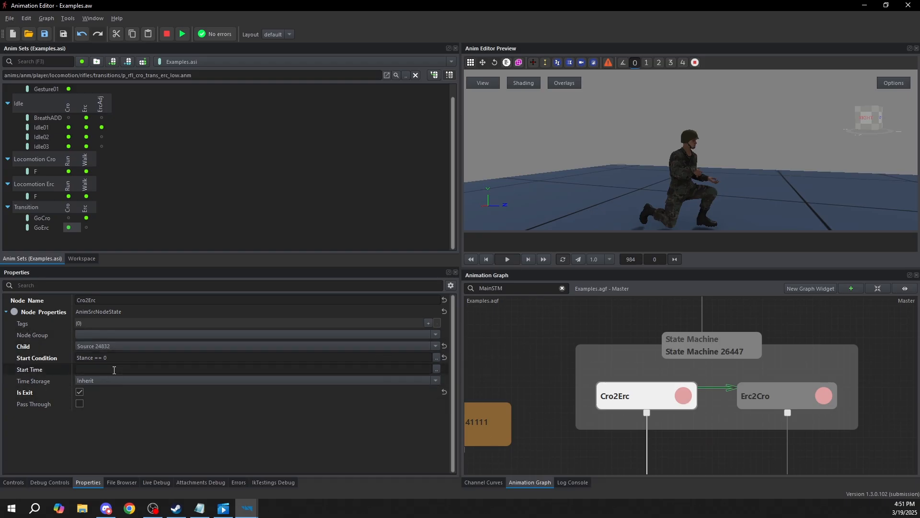
drag(783, 399, 768, 401)
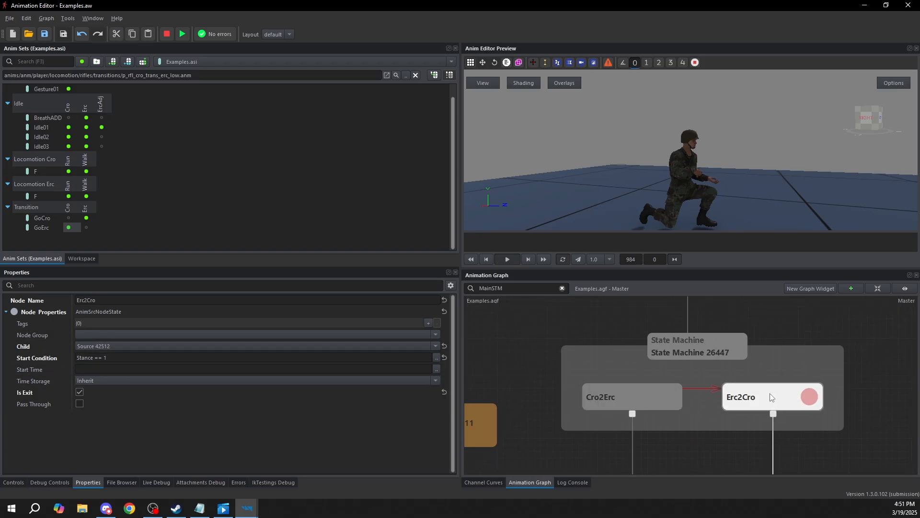
click(644, 396)
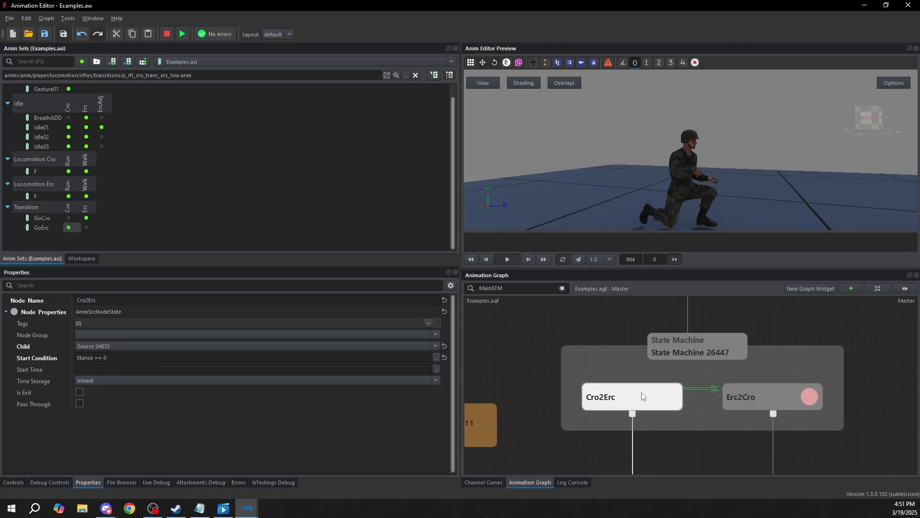
Delete the transition from Cro2Erc to Erc2Cro and enable Is Exit on Cro2Erc again
click(703, 389)
key(Delete)
click(669, 396)
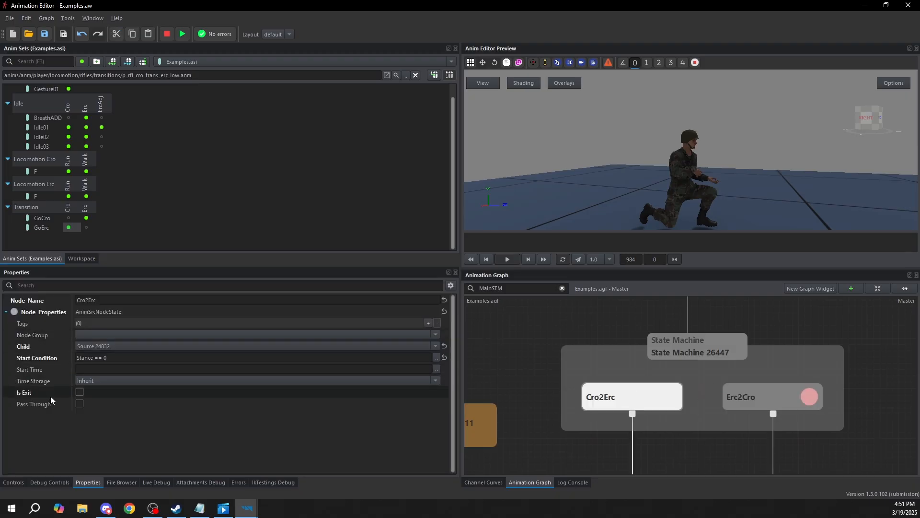
click(80, 392)
Preview the top-level state machine and set the Stance variable to 1 to test the change to crouch
scroll(797, 370, down, 5)
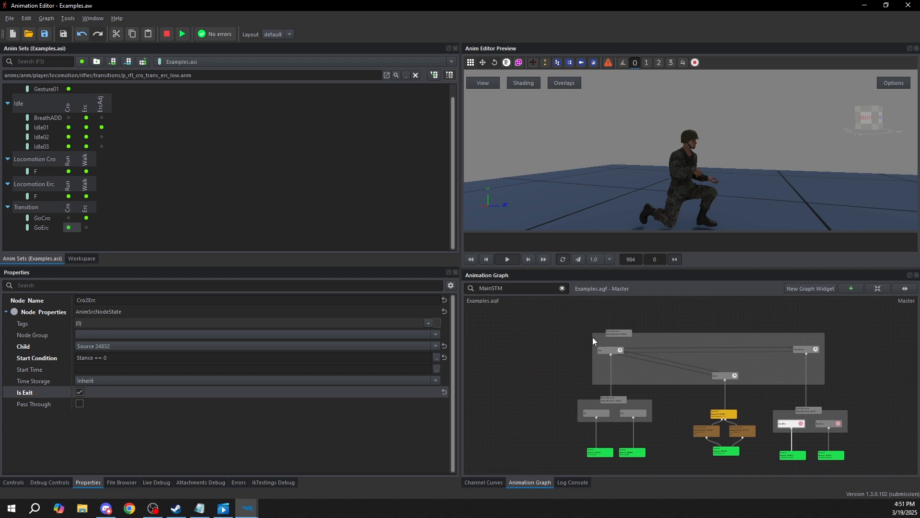
click(610, 334)
scroll(758, 335, up, 4)
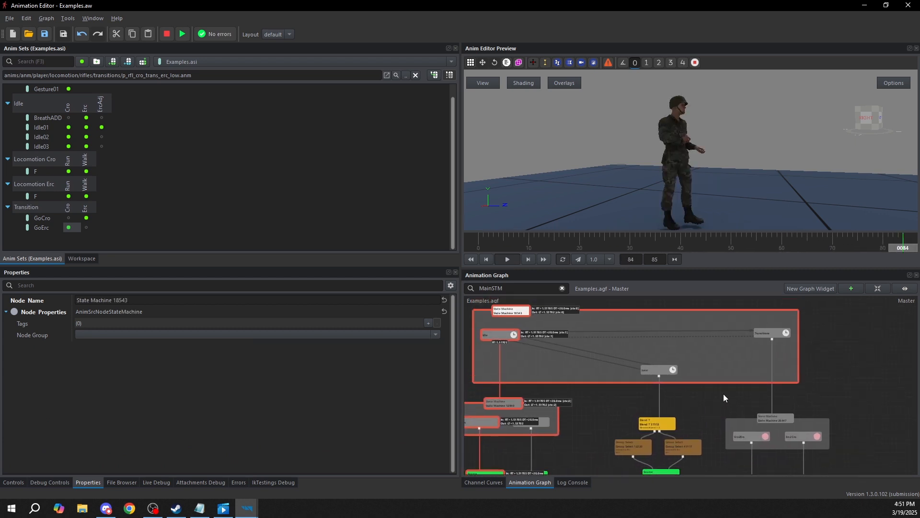
click(13, 482)
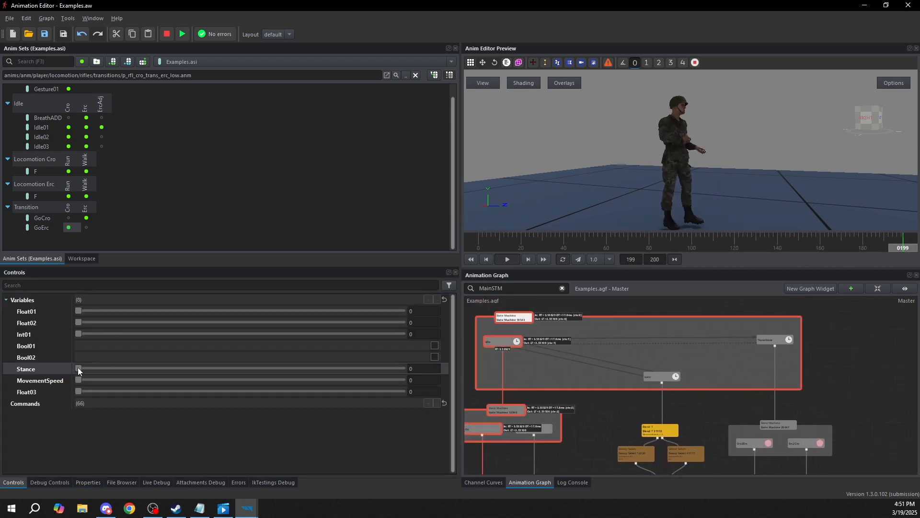
click(320, 369)
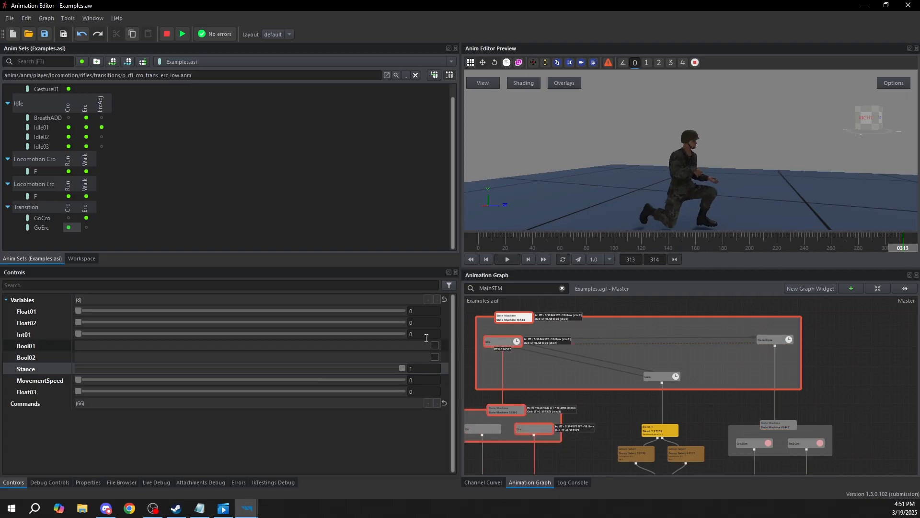
Check the Transitions state's properties and set Stance back to 0 in the running preview
click(804, 320)
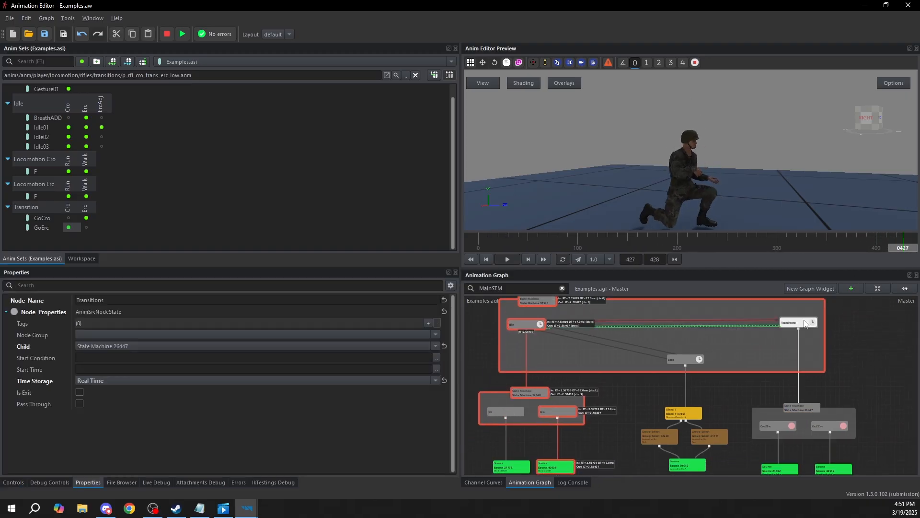
click(13, 483)
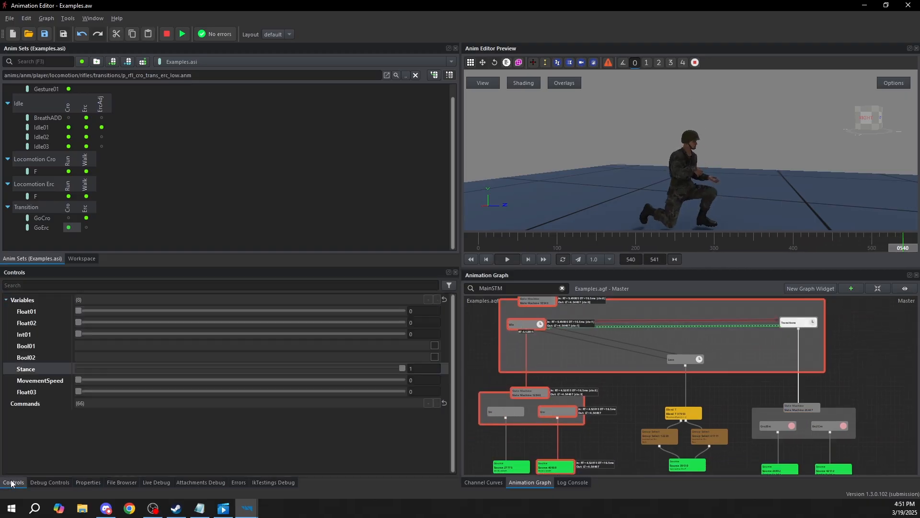
drag(402, 368, 179, 338)
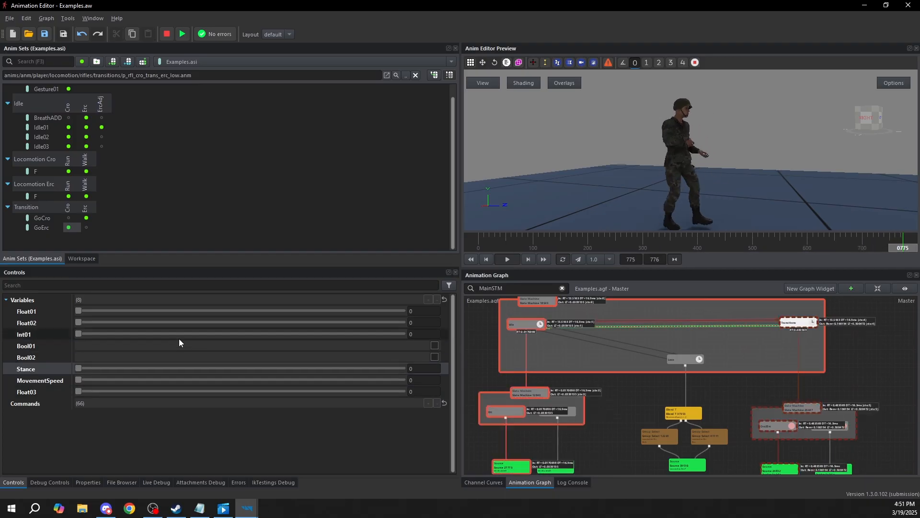
Set MovementSpeed to 1 and Stance to 1 in the running preview, and stop the preview
drag(79, 379, 280, 379)
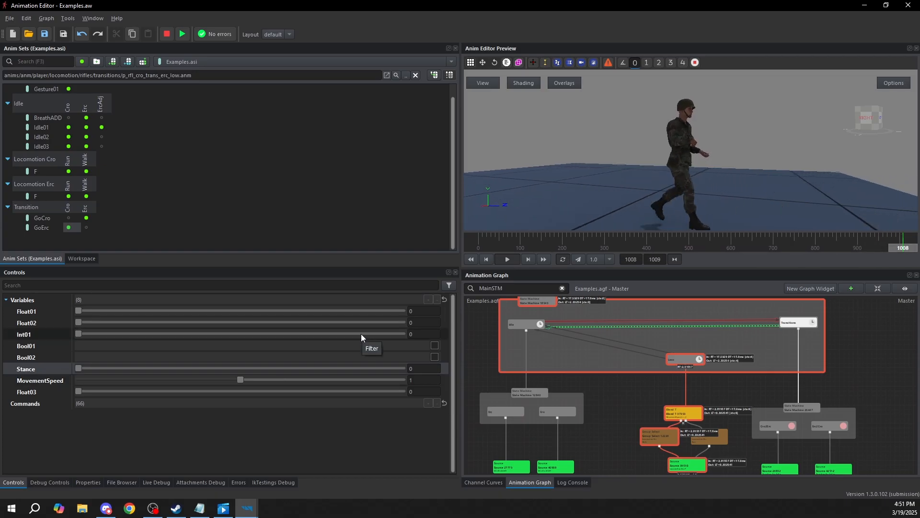
drag(78, 368, 100, 319)
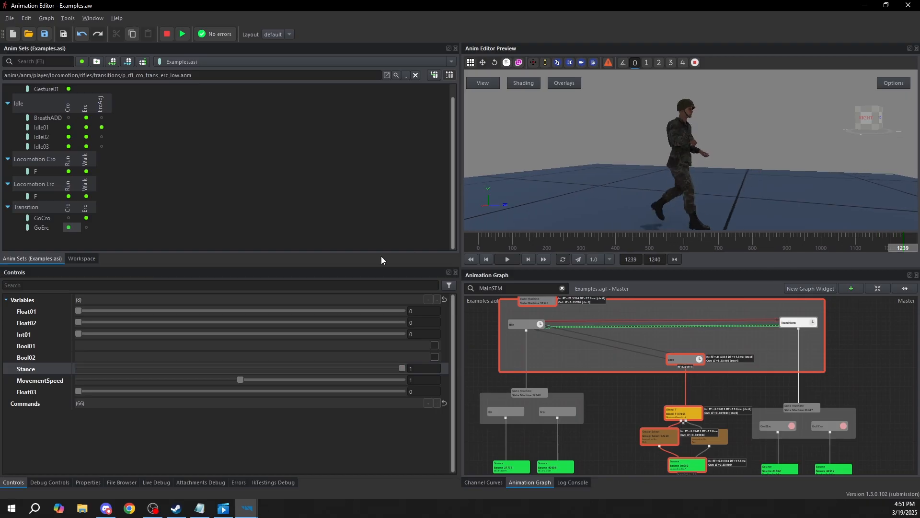
key(shift+F5)
Move Loco's Blend T node with its Group Select and Source nodes lower to free space beneath Loco
middle_drag(837, 404, 719, 380)
scroll(709, 386, down, 3)
drag(665, 455, 766, 334)
drag(691, 325, 739, 325)
middle_drag(644, 411, 659, 389)
drag(597, 425, 686, 350)
drag(629, 367, 626, 439)
click(576, 378)
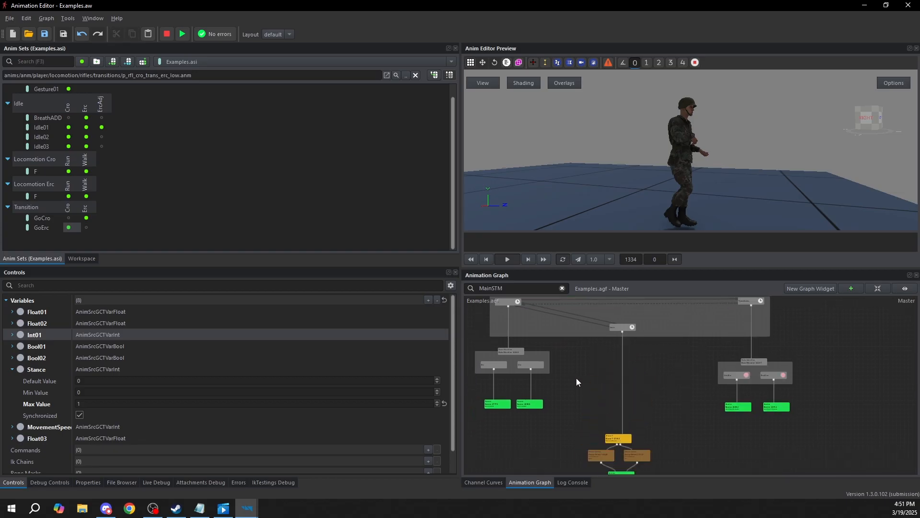
Copy the Erc/Cro state machine from under Idle and paste it between Loco and its Blend T node
middle_drag(576, 378, 645, 376)
scroll(567, 374, up, 4)
drag(511, 386, 697, 328)
key(ctrl+c)
middle_drag(783, 389, 633, 403)
key(ctrl+v)
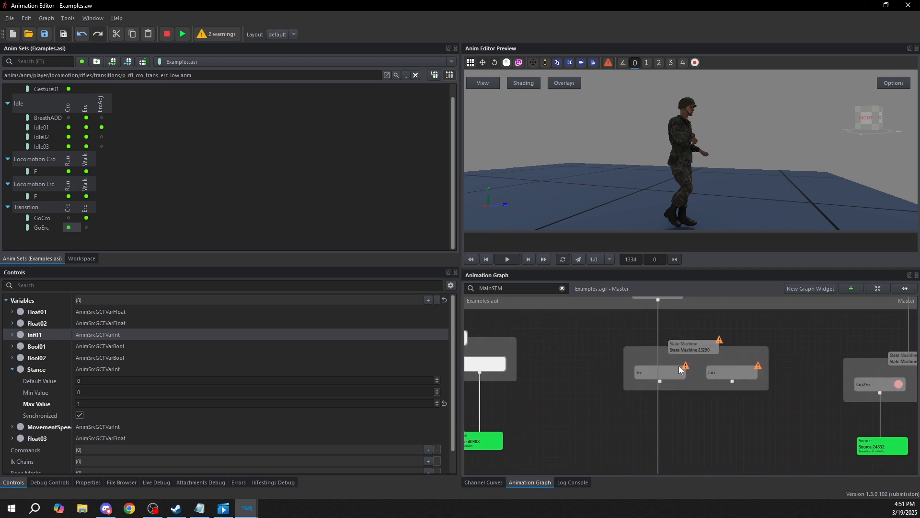
drag(634, 403, 672, 353)
click(695, 410)
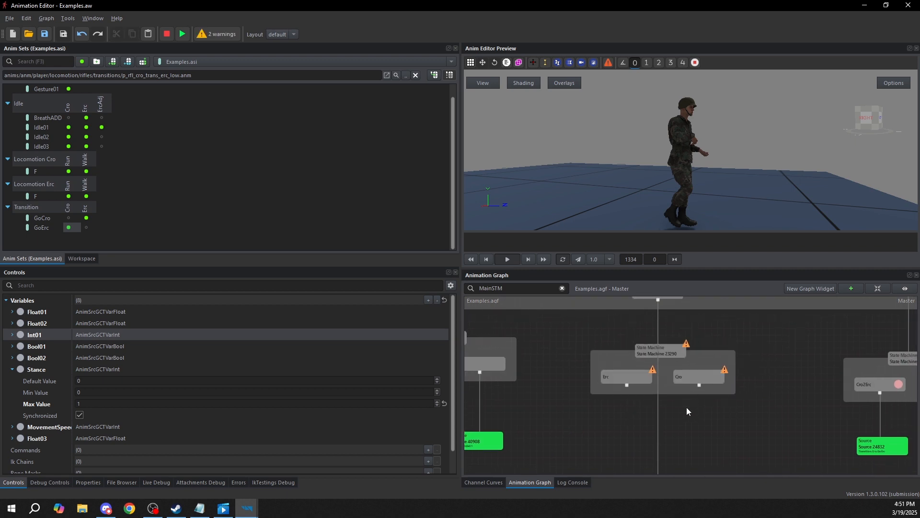
Check the start conditions of the Erc and Cro states in the pasted state machine
middle_drag(656, 429, 669, 412)
click(651, 356)
middle_drag(701, 355, 688, 367)
click(700, 364)
click(623, 369)
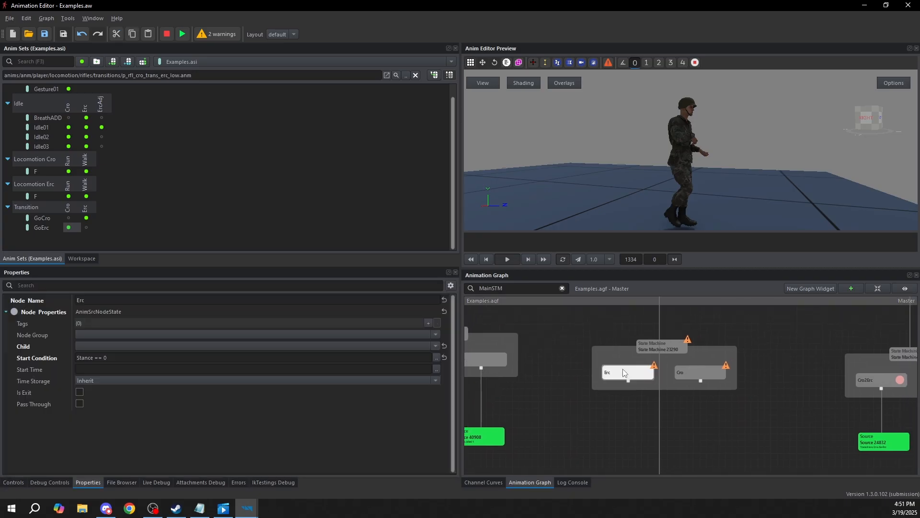
click(690, 373)
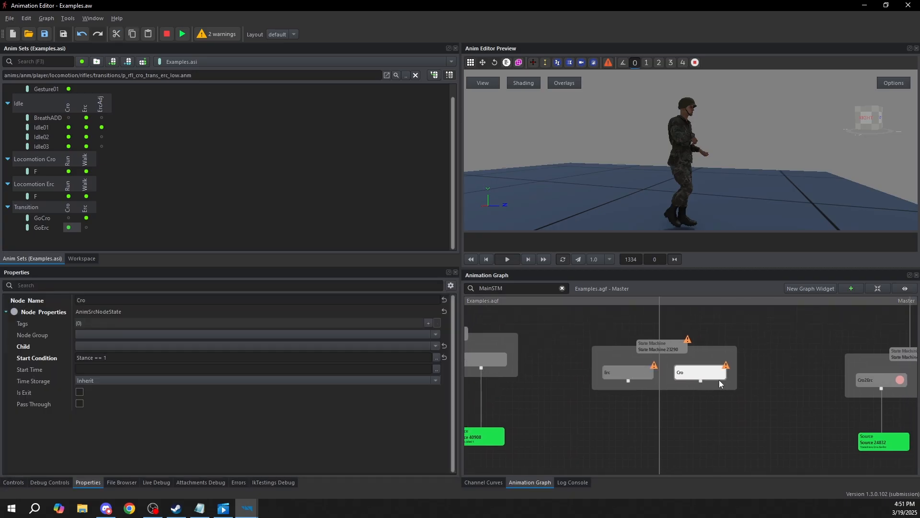
Create transitions in both directions between the pasted Erc and Cro states and move Erc slightly away from Cro
click(638, 374)
right_click(640, 372)
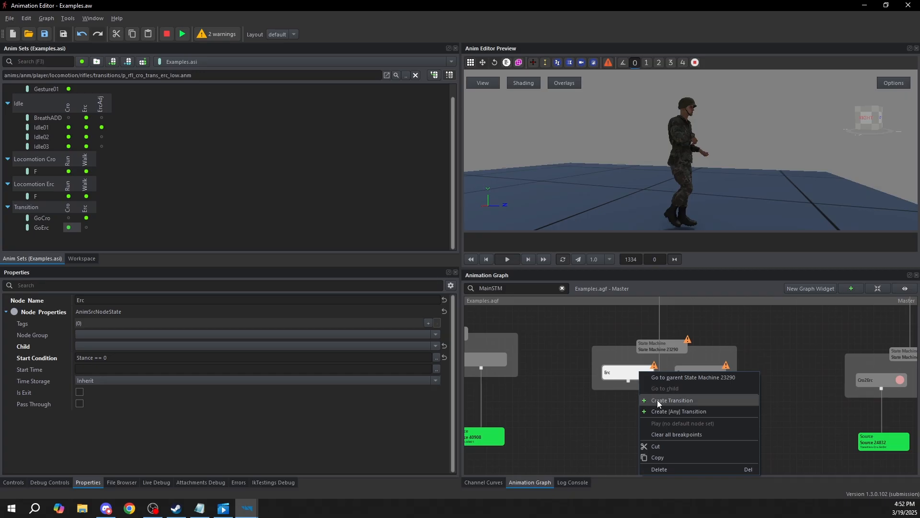
click(658, 400)
click(703, 378)
right_click(709, 378)
click(723, 403)
click(637, 377)
click(633, 377)
drag(627, 378, 613, 374)
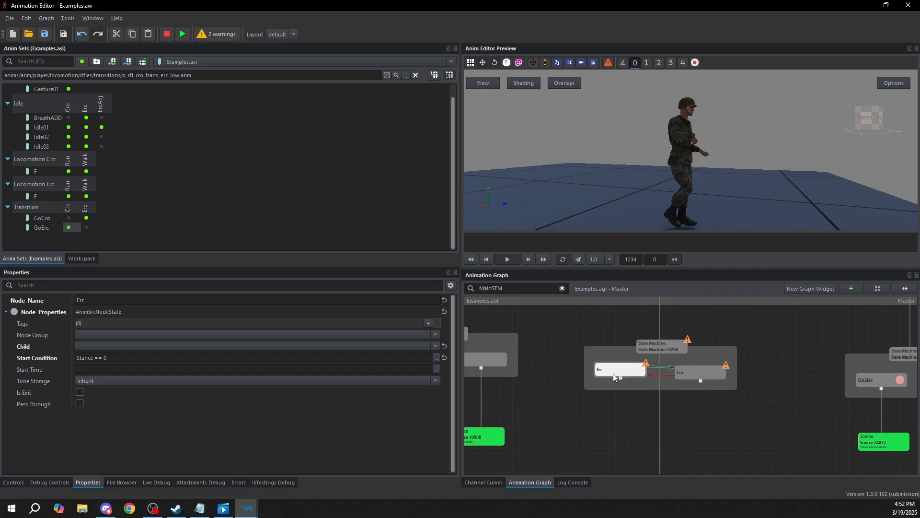
Set the Erc to Cro transition's duration to 0.2 and its condition to Stance == 1
click(654, 368)
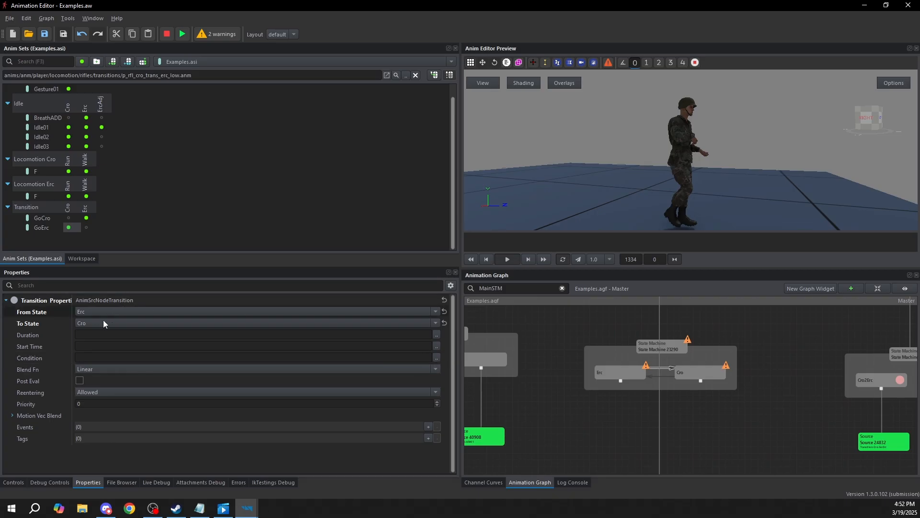
click(98, 335)
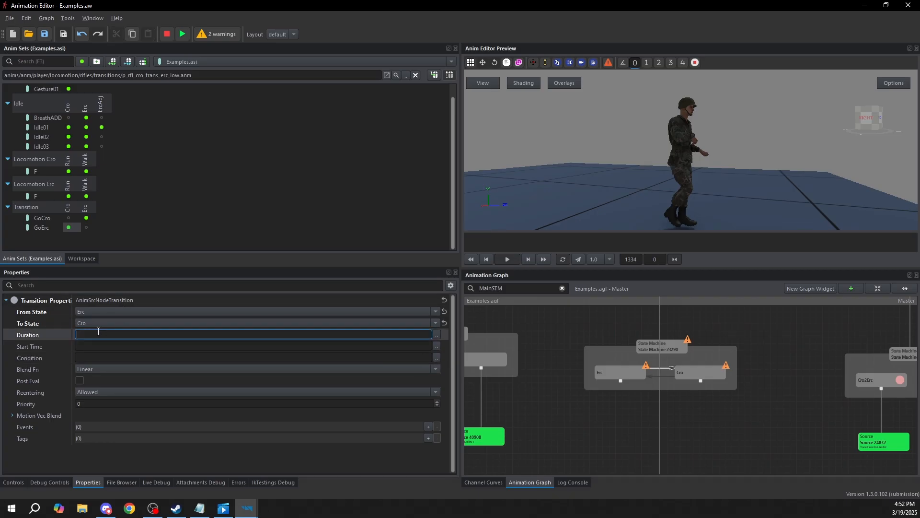
click(436, 357)
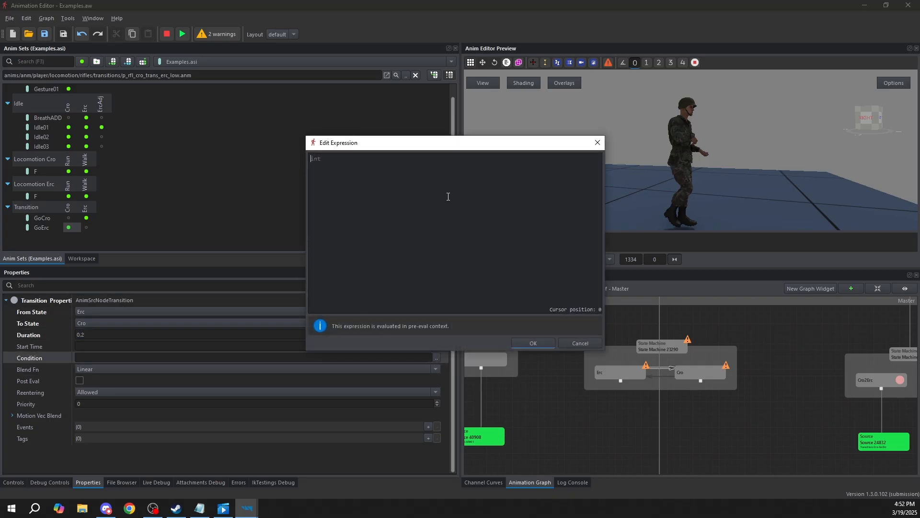
text(Stance == 1)
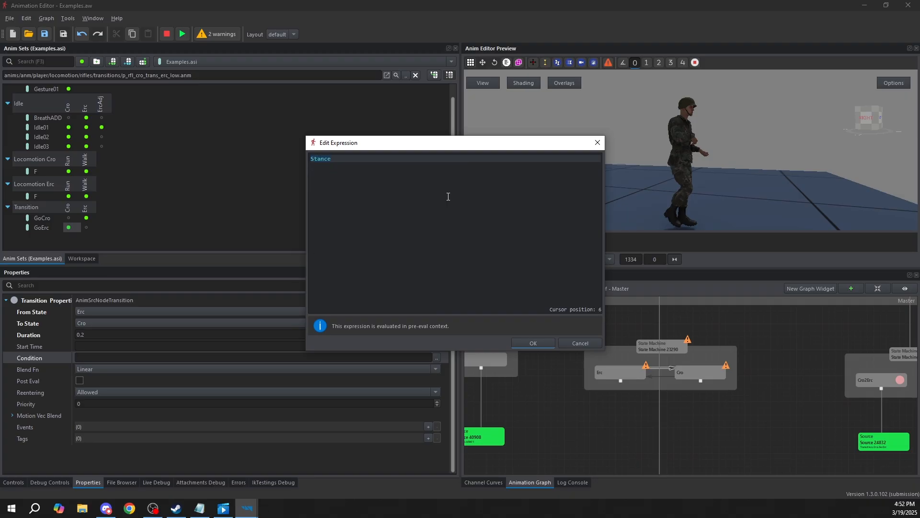
click(544, 343)
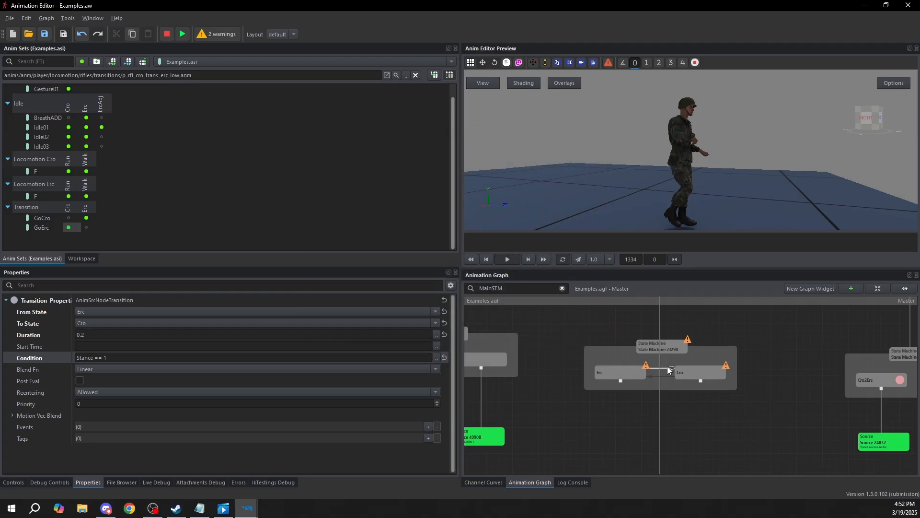
click(711, 412)
Set the Cro to Erc transition's duration to 0.2 and its condition to Stance == 0
click(659, 369)
click(660, 376)
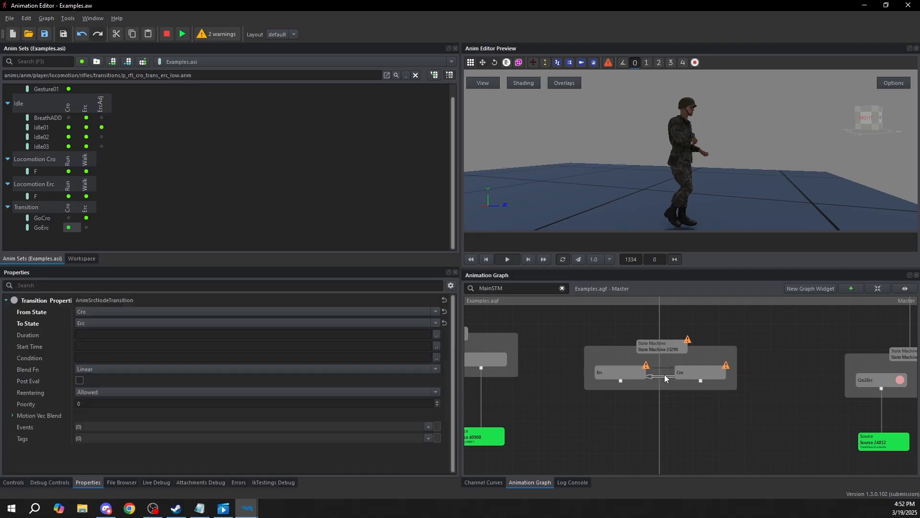
click(146, 357)
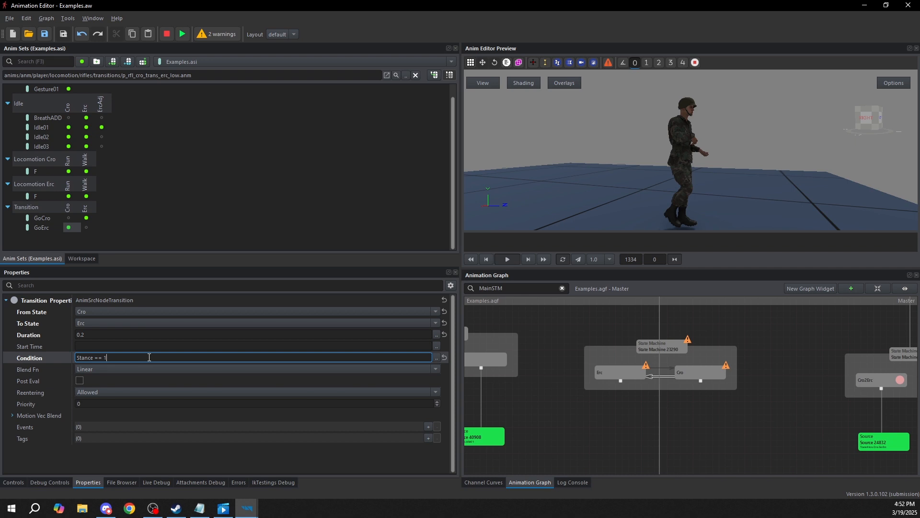
click(721, 422)
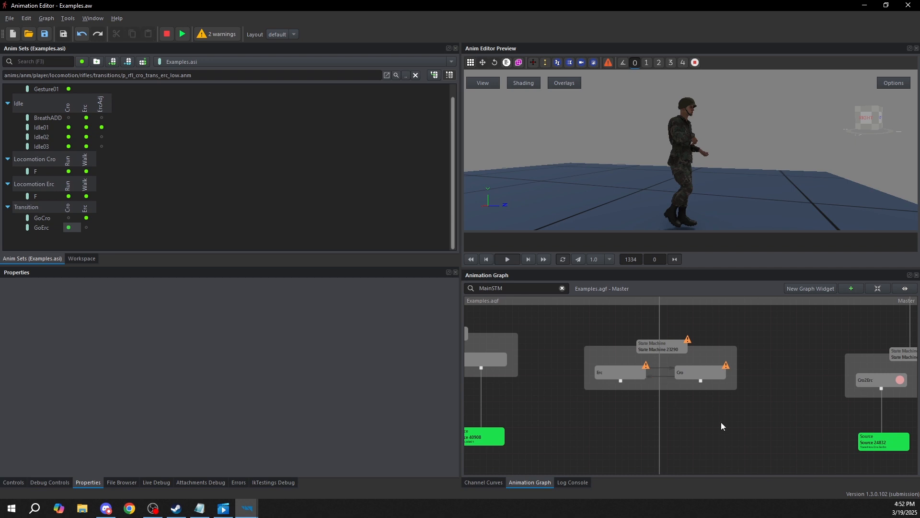
click(656, 375)
click(685, 418)
Duplicate Loco's Blend T node with its Group Select and Source nodes and place the copy beside the original
middle_drag(691, 424, 691, 347)
scroll(690, 348, down, 2)
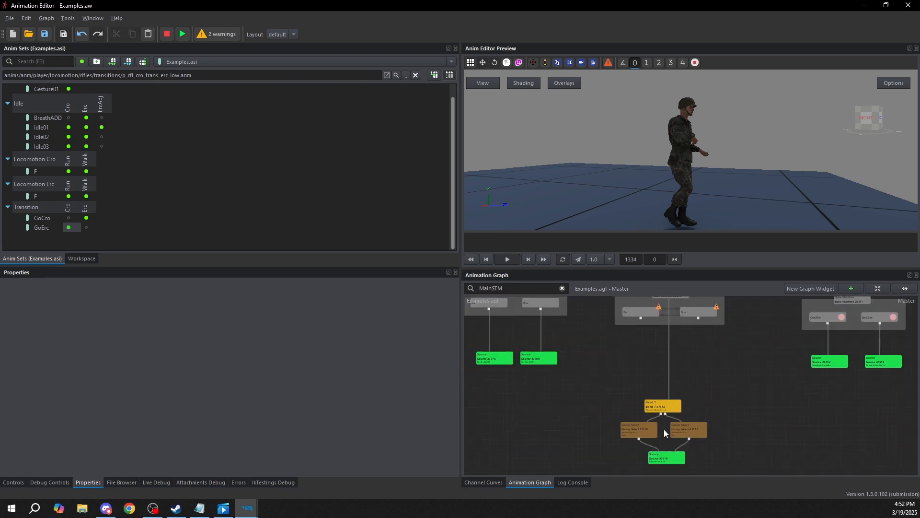
drag(612, 470, 645, 359)
scroll(626, 395, up, 3)
scroll(608, 386, up, 3)
scroll(745, 365, down, 3)
scroll(690, 378, up, 4)
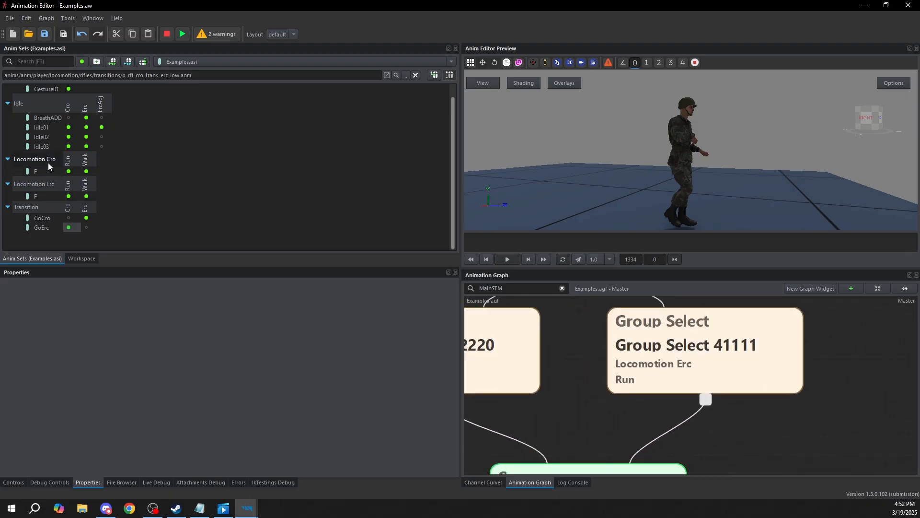
scroll(591, 298, down, 3)
scroll(658, 422, down, 3)
middle_drag(658, 419, 660, 420)
click(729, 351)
key(ctrl+v)
drag(751, 457, 791, 353)
click(691, 327)
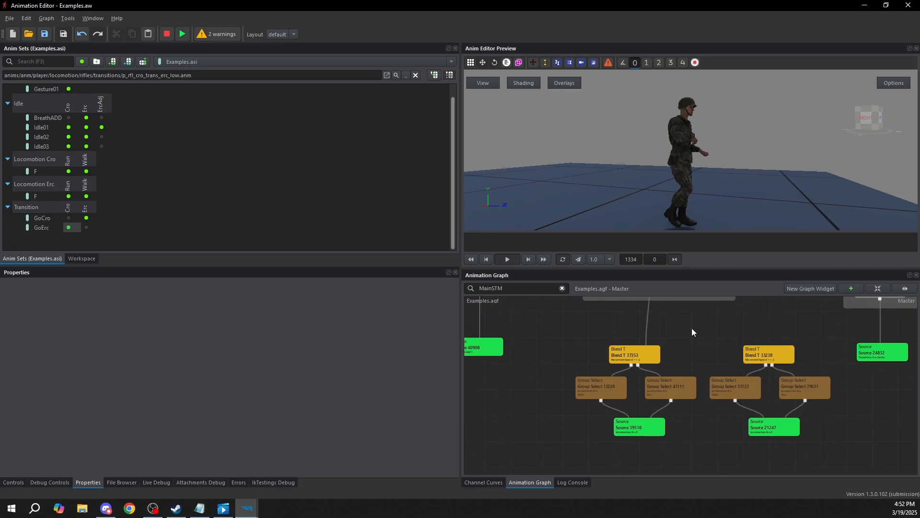
Change the group of both copied Group Select nodes to Locomotion Cro
scroll(730, 387, up, 5)
click(735, 379)
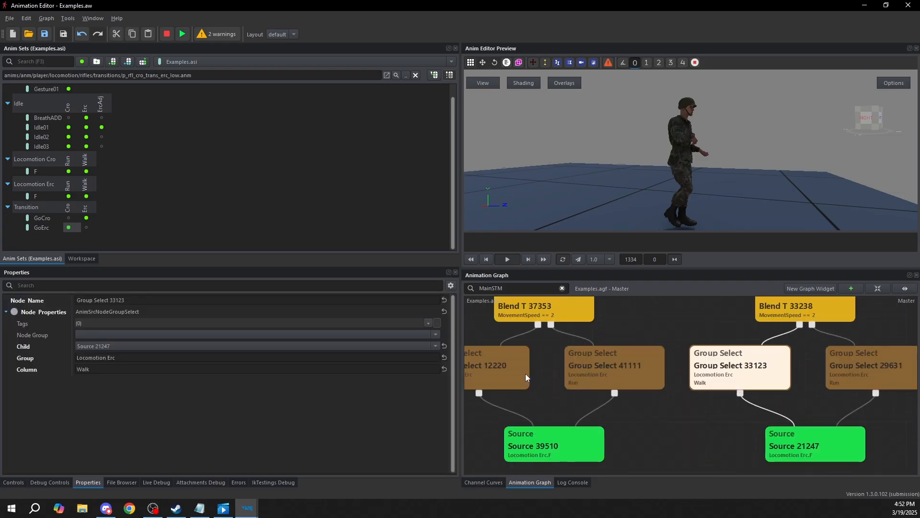
click(117, 357)
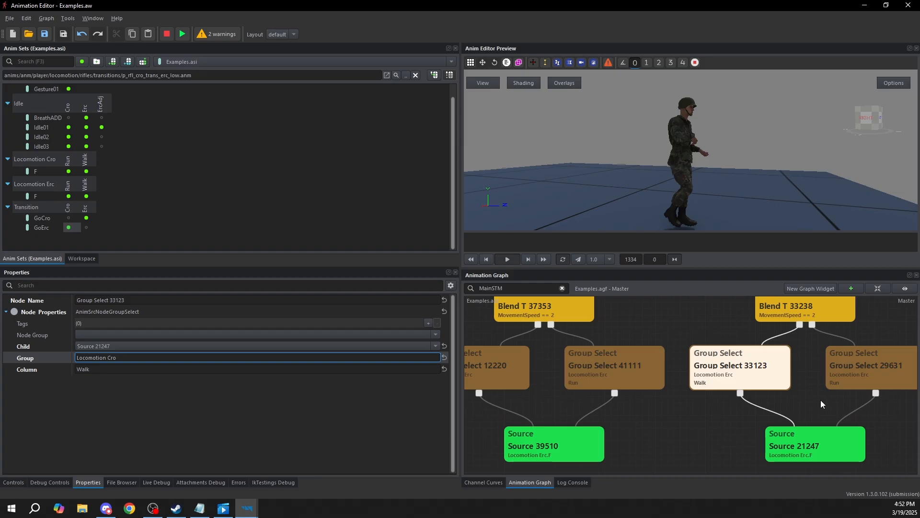
click(881, 385)
double_click(111, 358)
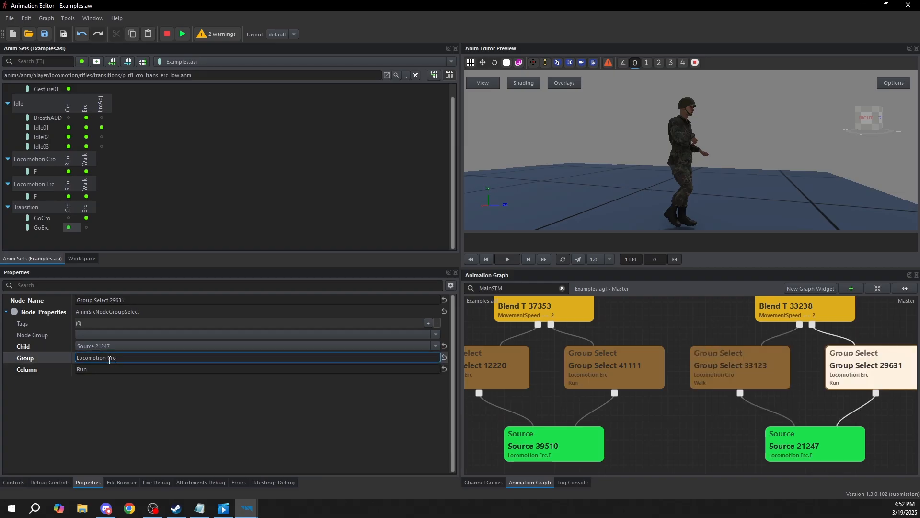
Set the copied Source node's source to Locomotion Cro.F
drag(743, 424, 728, 381)
click(794, 409)
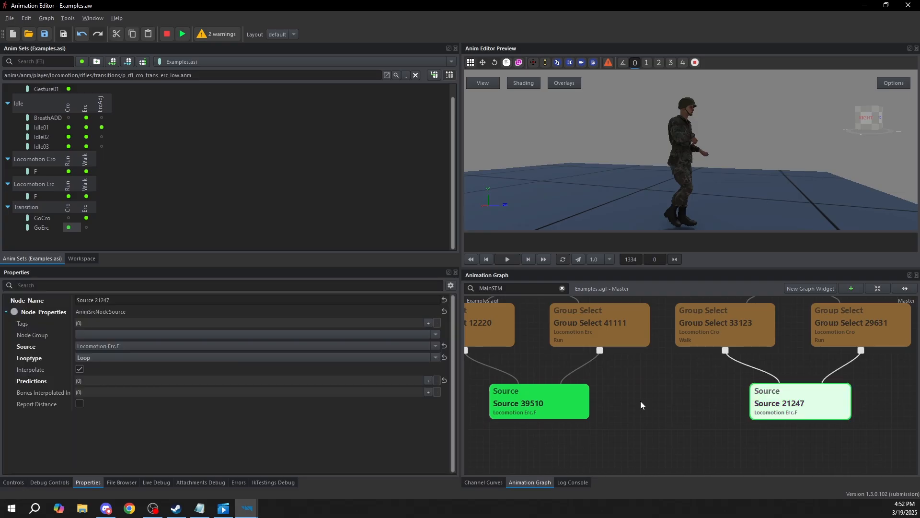
click(136, 346)
text(locomo)
text(cro)
click(131, 371)
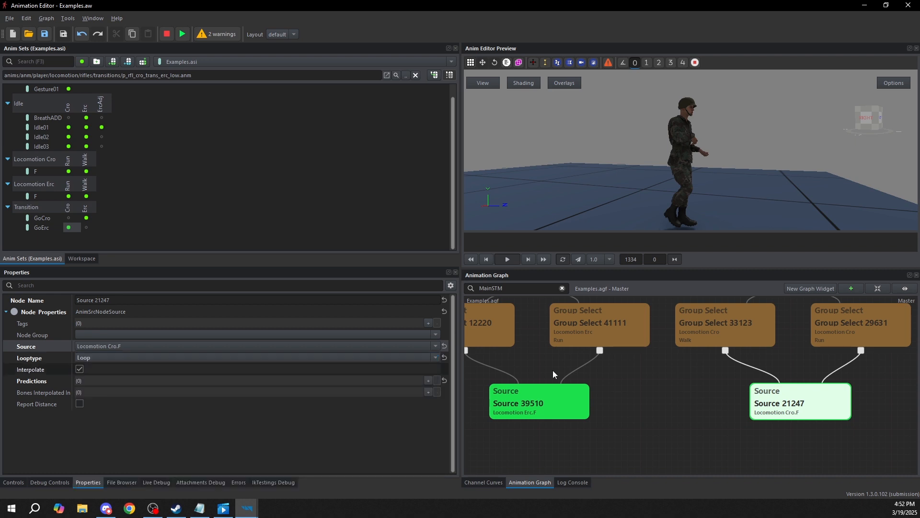
Connect the Erc state under Loco to the original Blend T node
scroll(717, 424, down, 3)
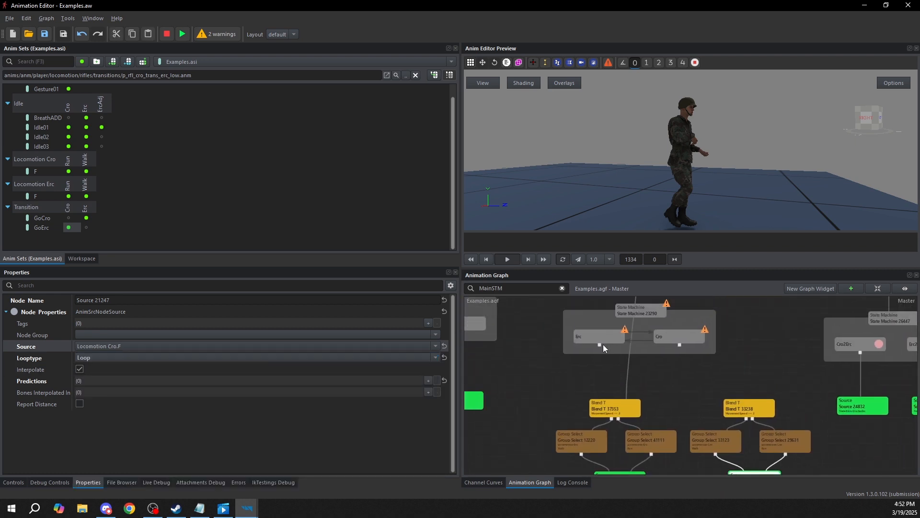
click(610, 408)
drag(609, 408, 611, 406)
middle_drag(611, 407, 606, 359)
drag(568, 453, 624, 362)
middle_drag(624, 359, 611, 393)
Connect the Cro state to the copied Blend T node and link Loco to the pasted state machine
drag(660, 332, 743, 359)
middle_drag(742, 356, 744, 385)
drag(743, 387, 731, 385)
click(632, 360)
middle_drag(629, 299, 625, 385)
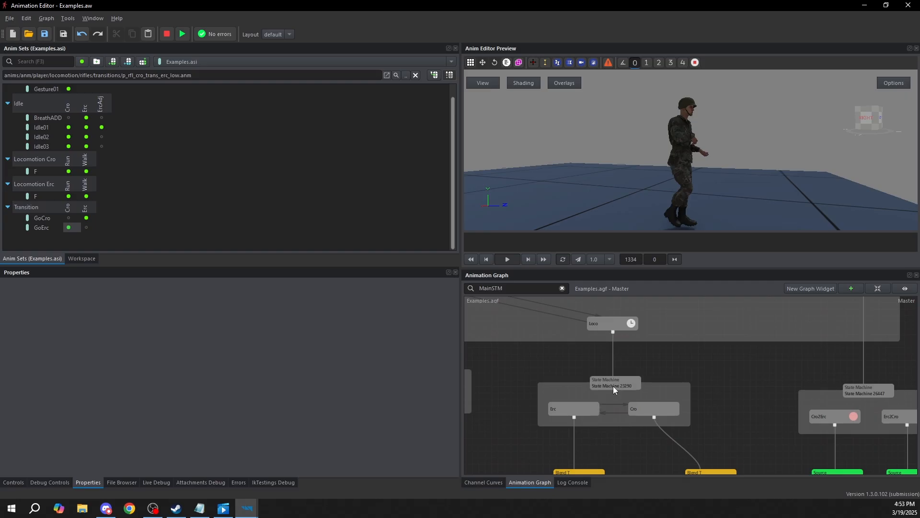
Preview the main state machine with MovementSpeed at 1 and Stance raised to 1 to test the crouched locomotion
scroll(637, 374, down, 5)
scroll(560, 323, up, 3)
click(557, 323)
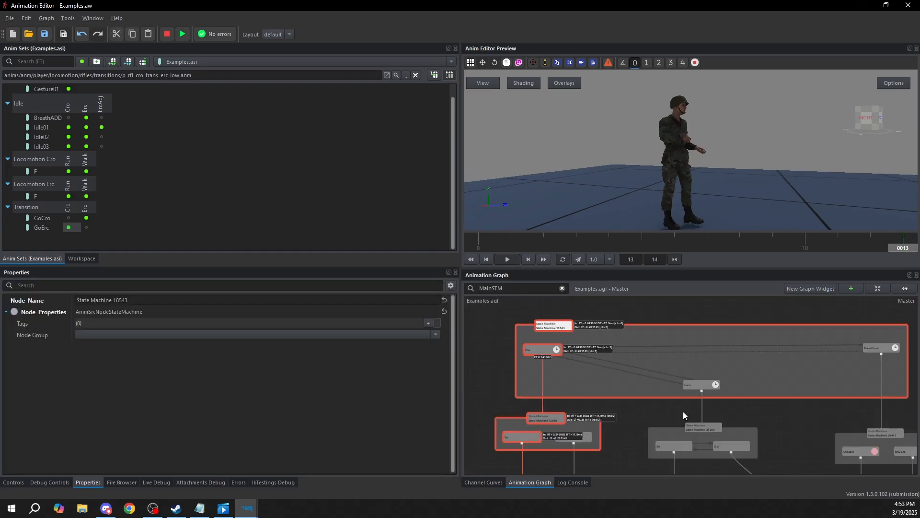
scroll(662, 393, down, 3)
click(13, 482)
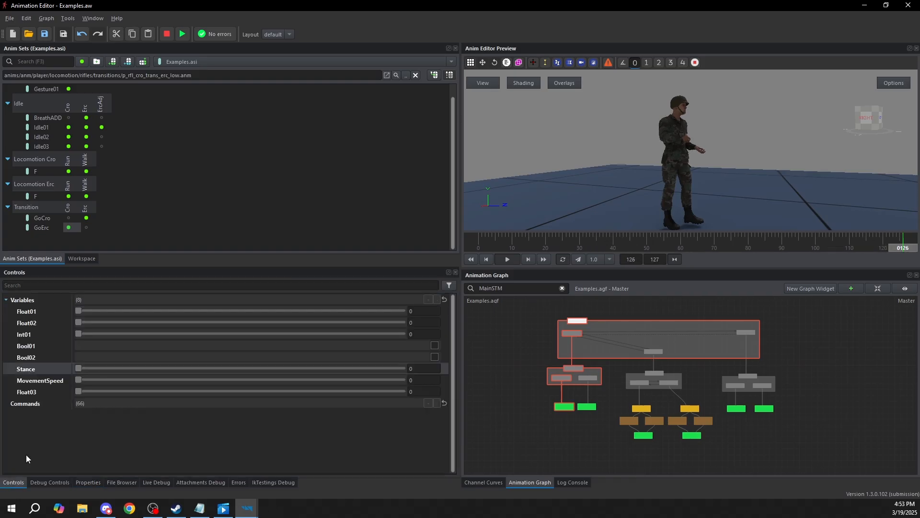
drag(80, 380, 220, 365)
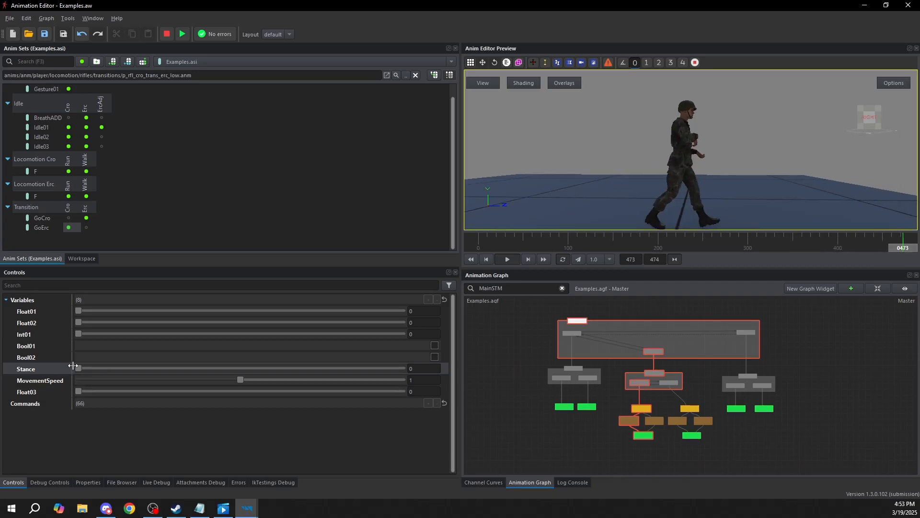
drag(78, 367, 364, 369)
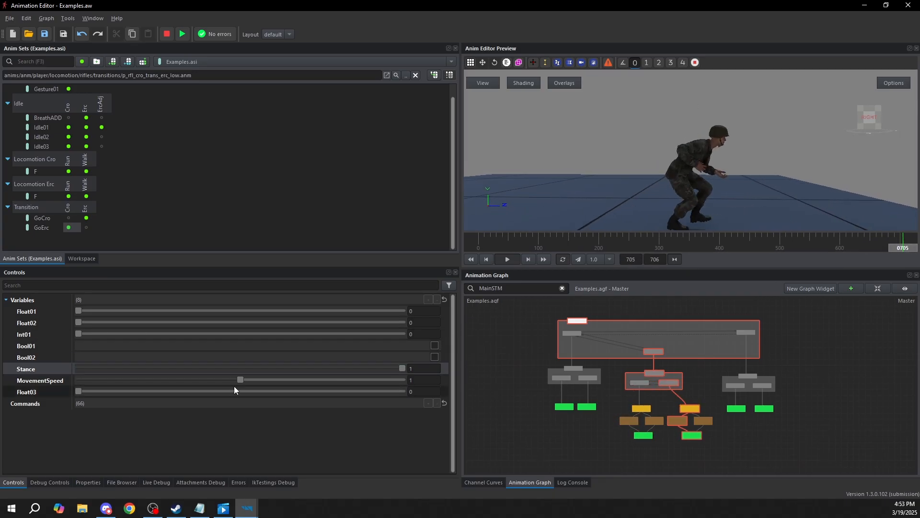
Lower MovementSpeed and bring it back to 1, and return Stance to 0 to test stopping, starting and standing up
drag(238, 381, 71, 339)
drag(79, 380, 374, 378)
click(365, 380)
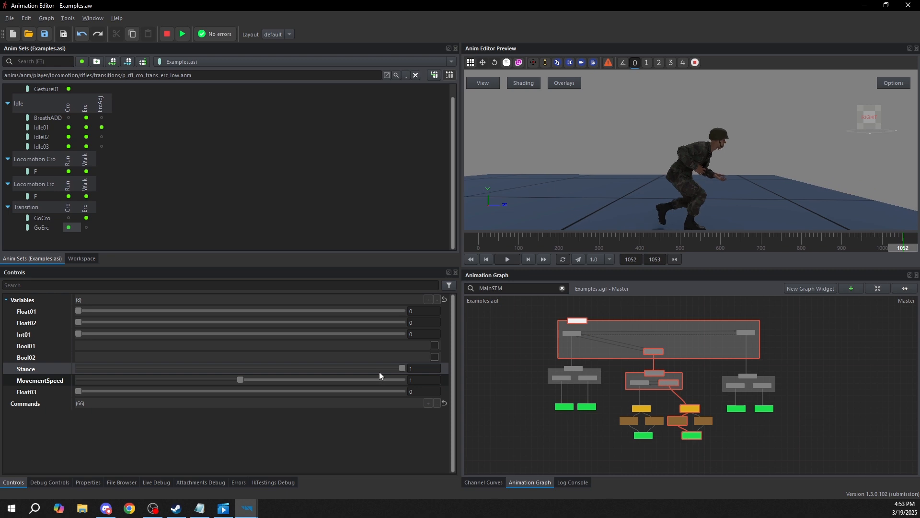
click(399, 369)
Set the duration of both the Erc to Cro and Cro to Erc transitions under Loco to 0.5
scroll(701, 390, up, 3)
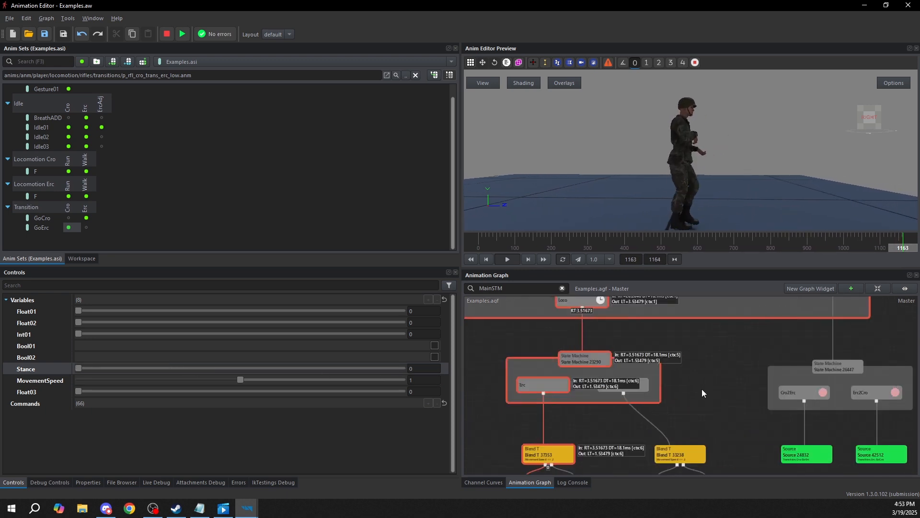
click(645, 379)
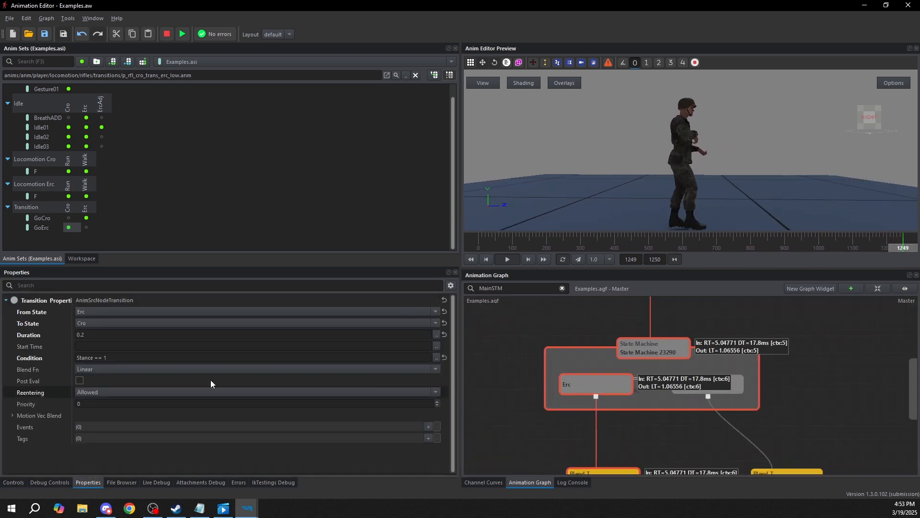
click(95, 332)
key(BackSpace)
click(631, 419)
click(654, 392)
click(116, 333)
key(BackSpace)
text(5)
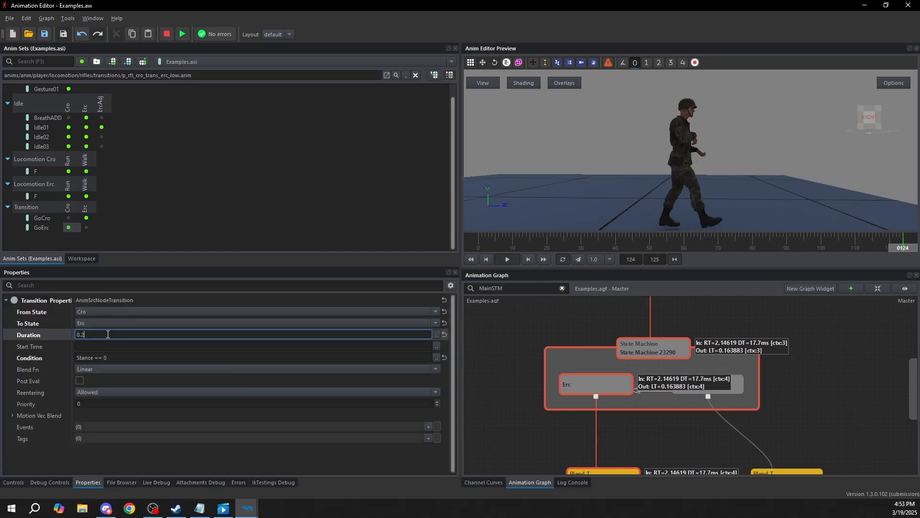
click(660, 461)
Restart the main state machine's preview, switch Stance to 1 with MovementSpeed at 1, and examine the Erc to Cro transition
scroll(617, 400, down, 5)
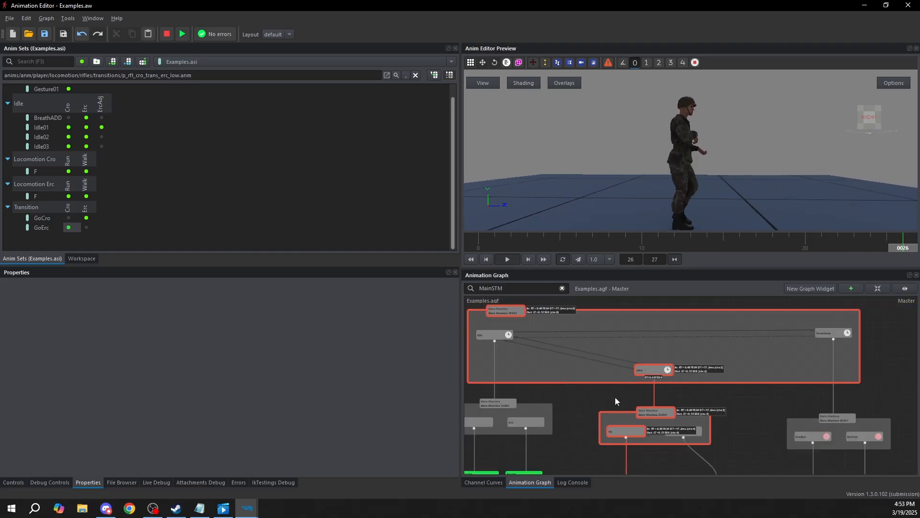
click(13, 482)
drag(80, 367, 329, 369)
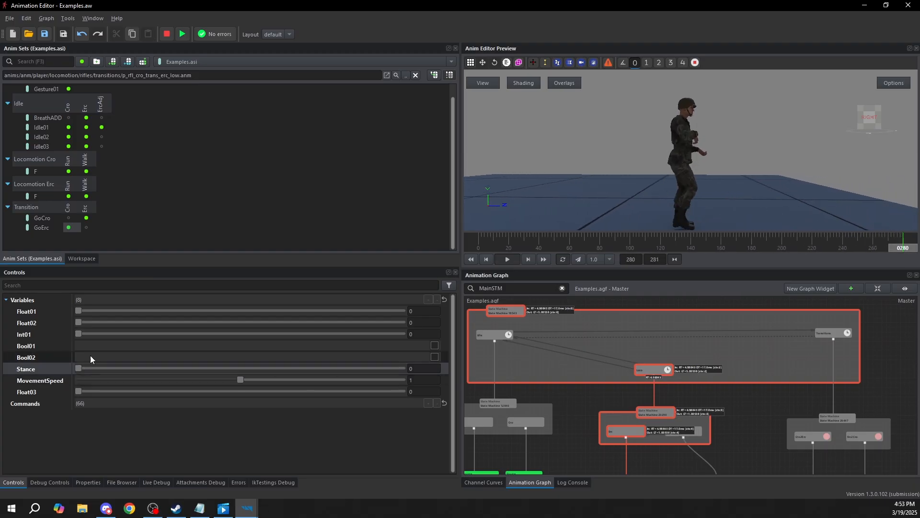
click(608, 423)
key(F5)
click(505, 309)
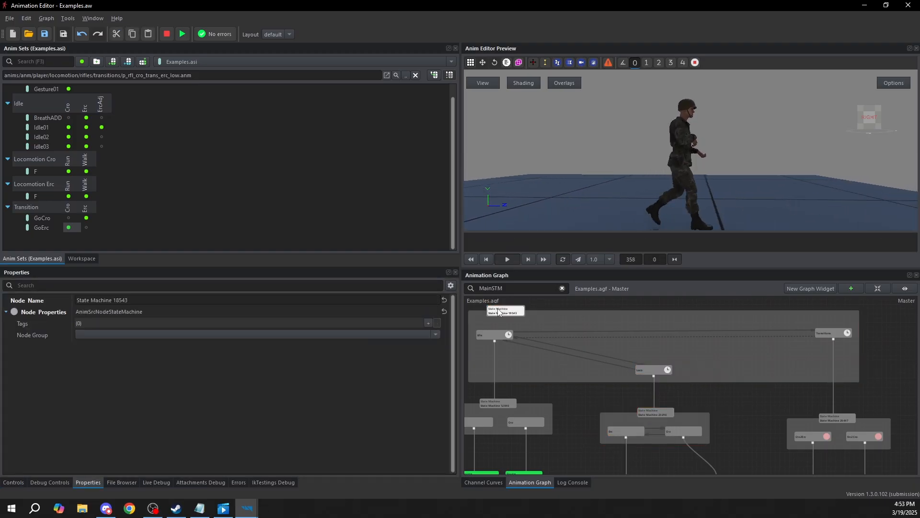
key(F5)
click(4, 481)
click(95, 379)
drag(79, 367, 263, 370)
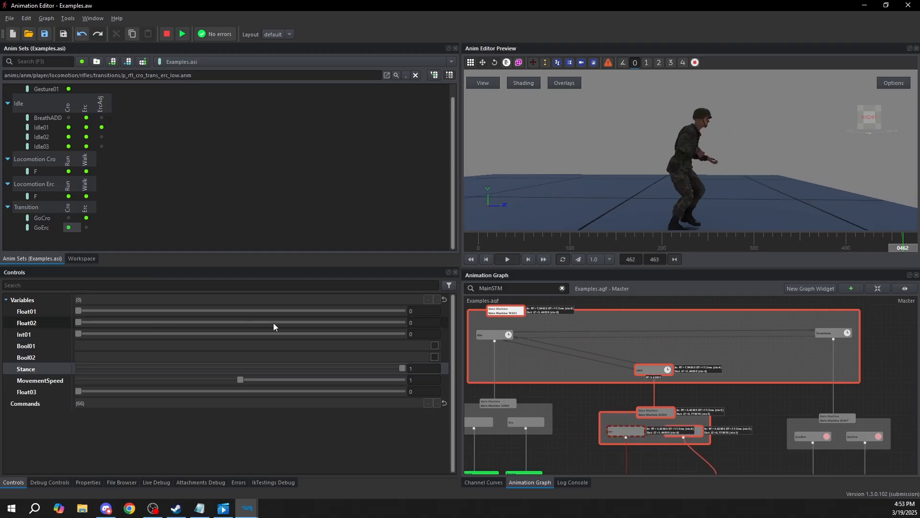
scroll(646, 441, up, 3)
click(649, 414)
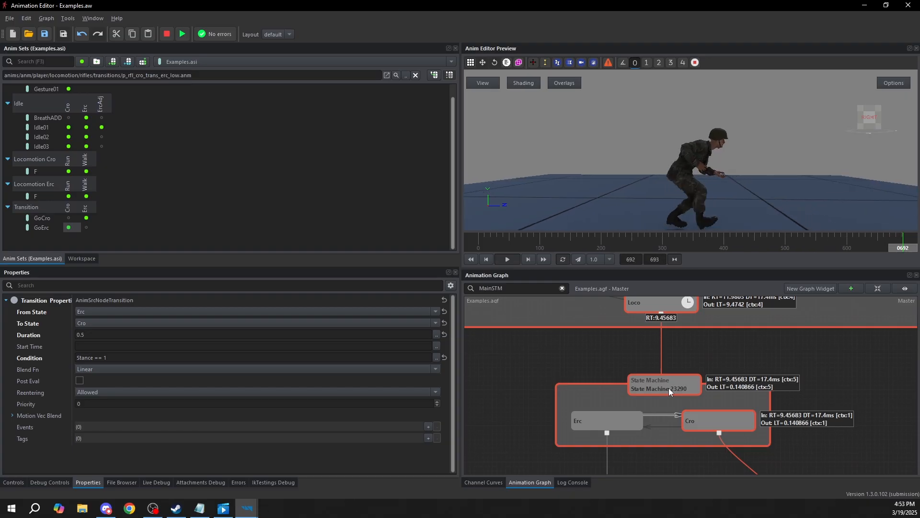
Stop the preview and review the whole main state machine graph alongside the earlier example groups
scroll(655, 388, down, 5)
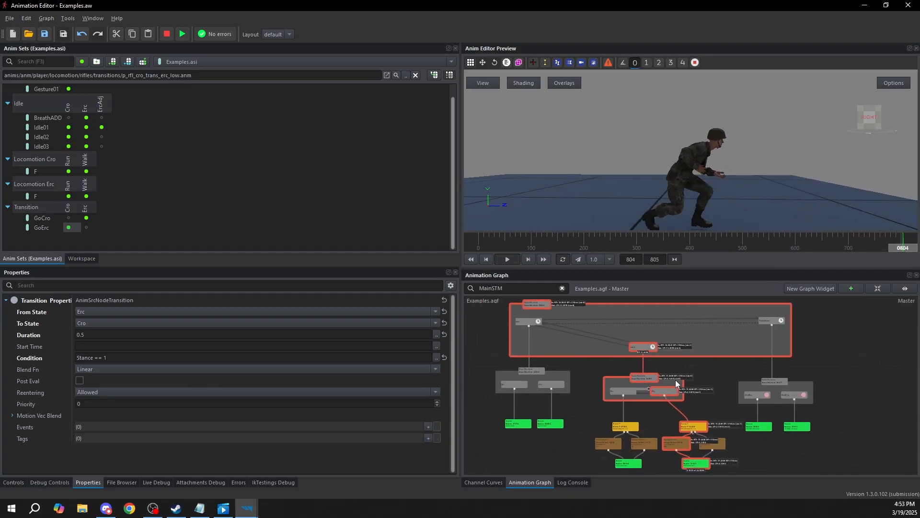
scroll(676, 380, down, 2)
click(728, 413)
scroll(727, 417, down, 5)
middle_drag(784, 422, 645, 344)
scroll(762, 391, up, 5)
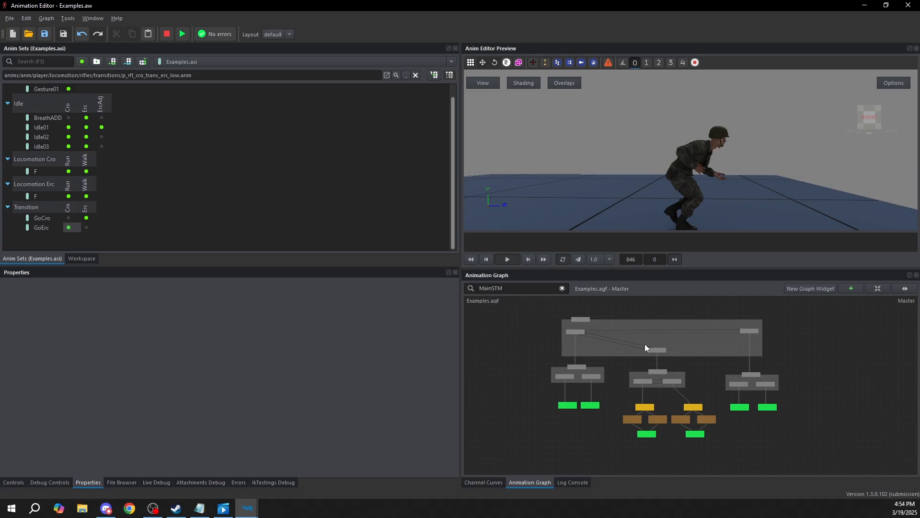
middle_drag(584, 388, 651, 409)
scroll(610, 420, down, 5)
middle_drag(597, 430, 588, 365)
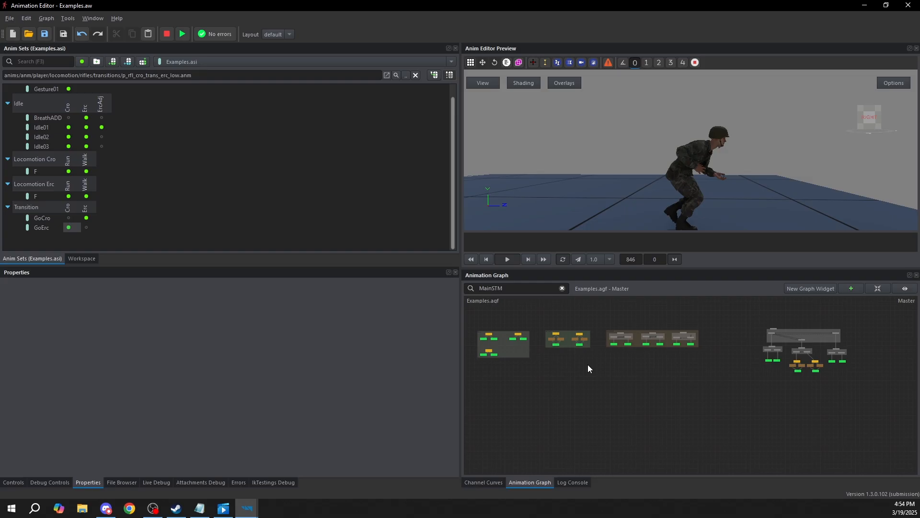
scroll(603, 353, up, 4)
middle_drag(632, 339, 577, 378)
middle_drag(807, 421, 633, 401)
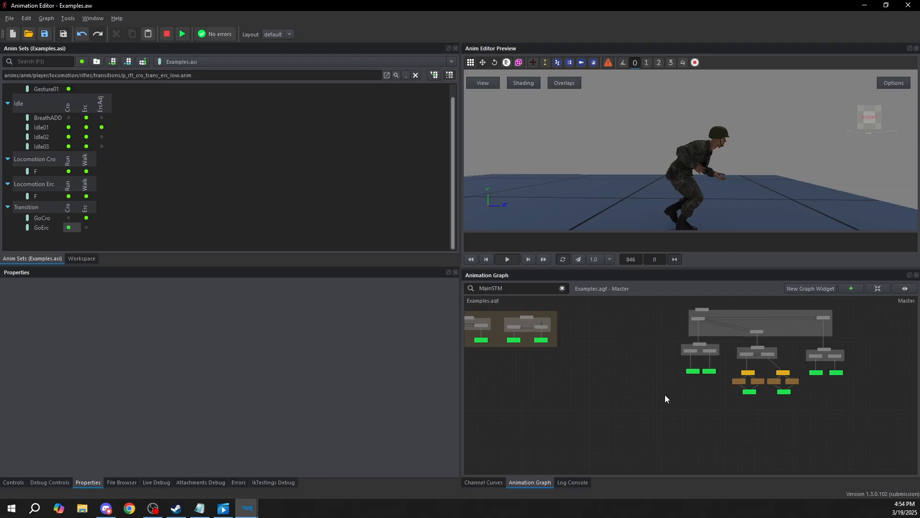
middle_drag(762, 381, 692, 411)
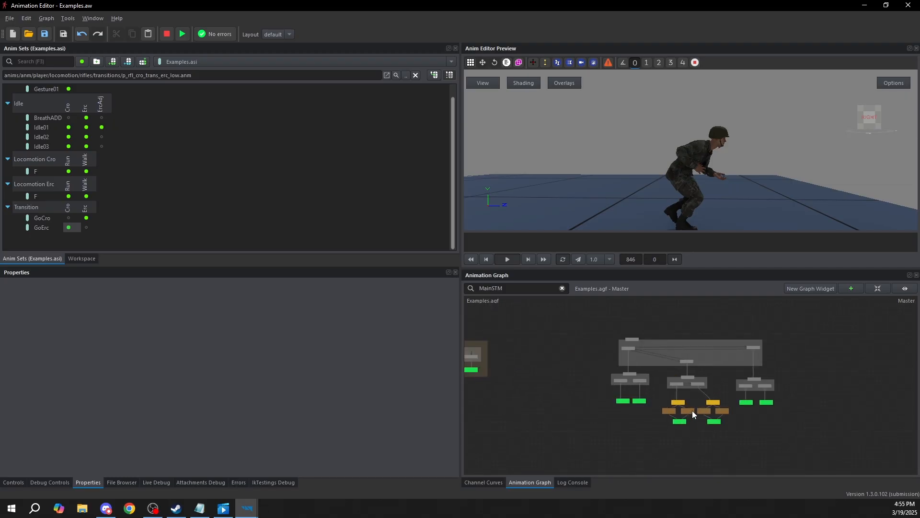
scroll(700, 410, down, 3)
drag(919, 335, 918, 335)
click(746, 369)
middle_drag(732, 384, 782, 391)
scroll(642, 388, up, 2)
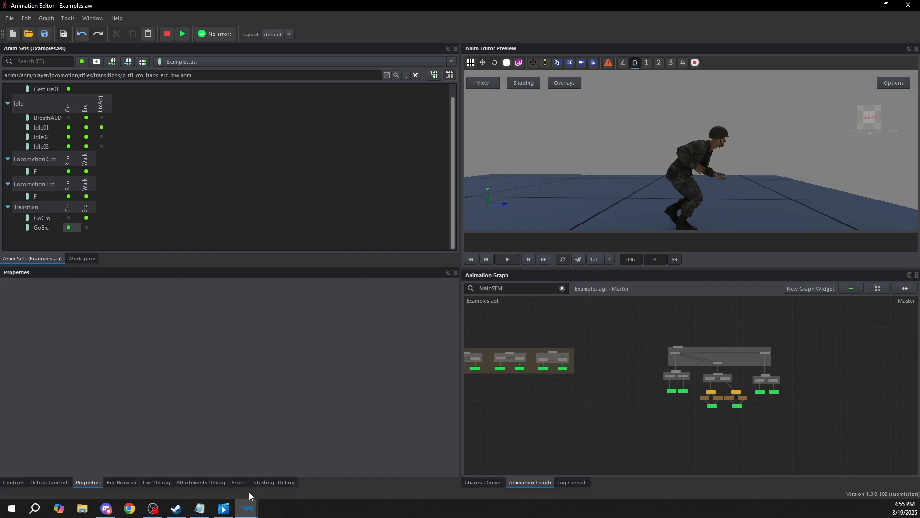
Switch to the Filmy a TV pořady video player, play the MotionBuilder AK-74 magazine reload clip full screen, and close the player
mouse_move(238, 509)
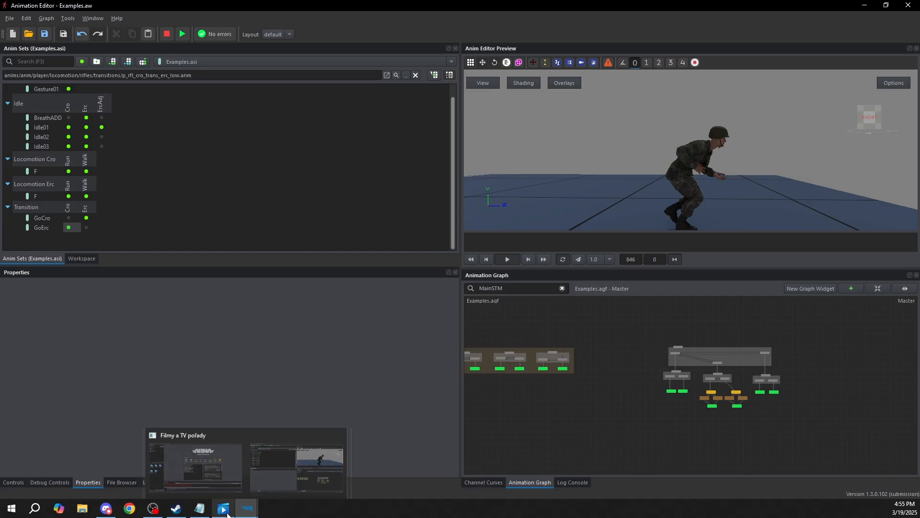
click(226, 509)
click(786, 32)
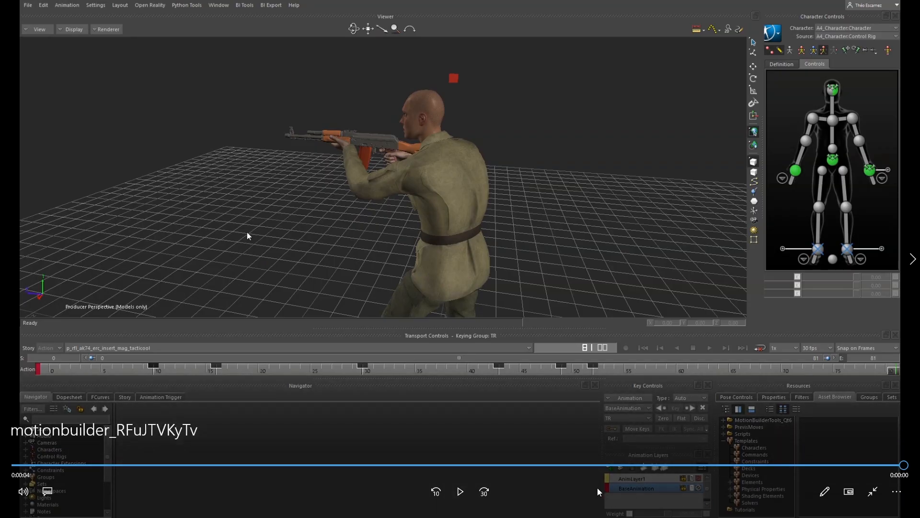
click(460, 491)
click(874, 488)
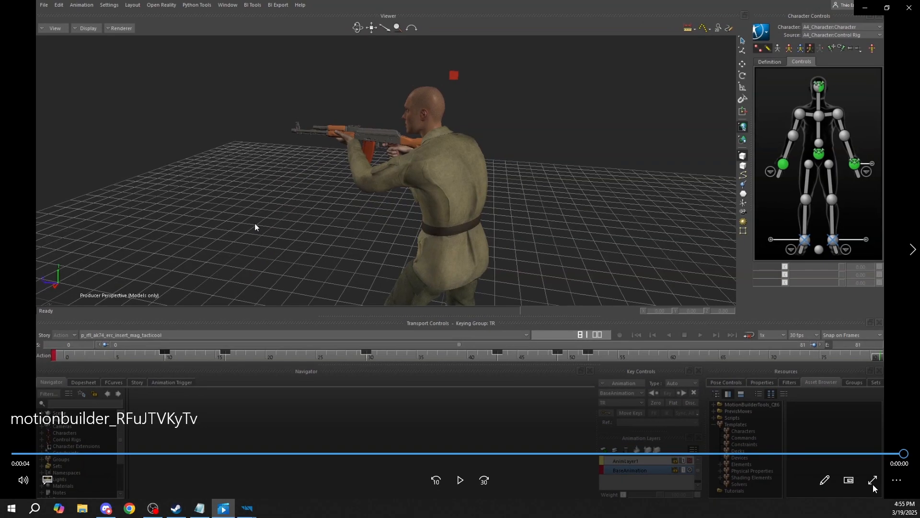
click(908, 8)
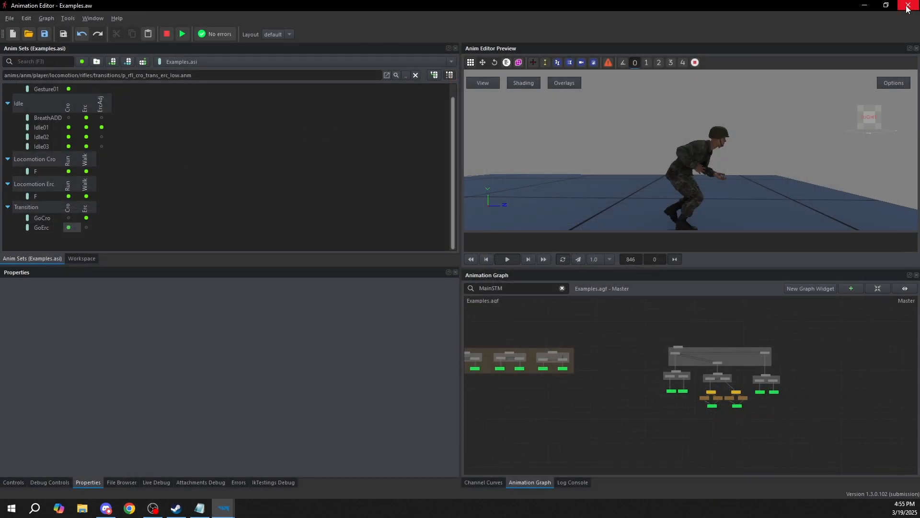
Open the ArmaReforger rifle workspace ak74.aw without saving the Examples changes, and show its control variables beside the whole graph
click(8, 19)
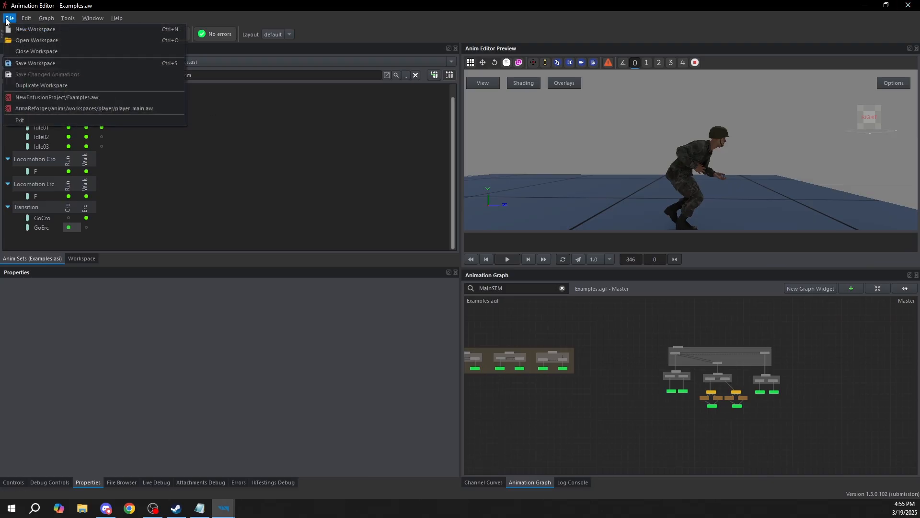
click(21, 42)
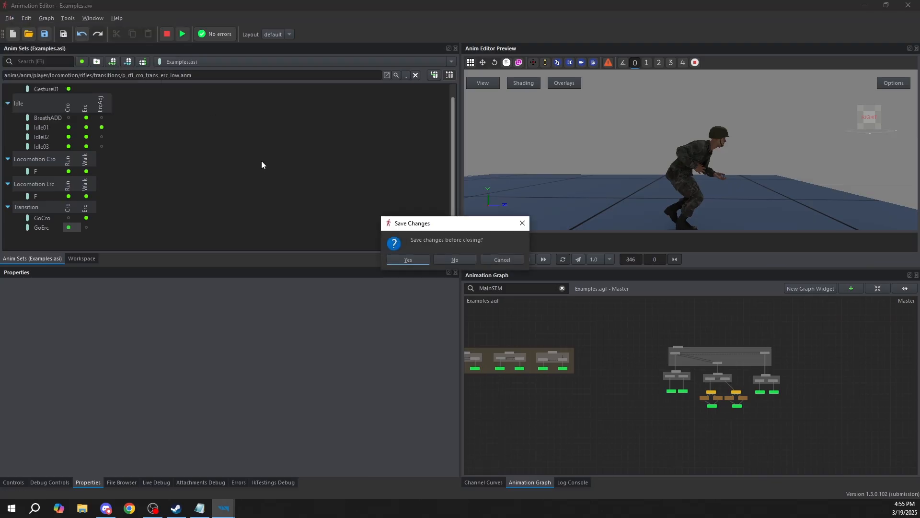
click(453, 259)
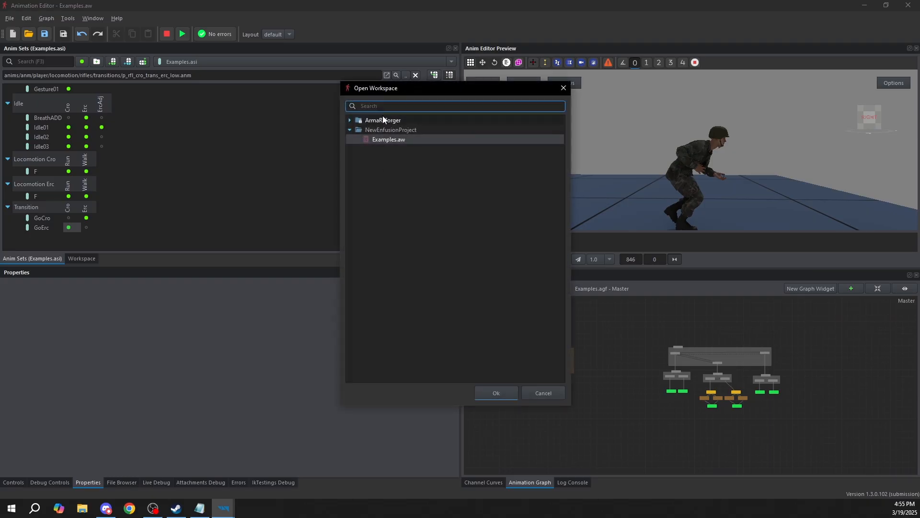
text(ak)
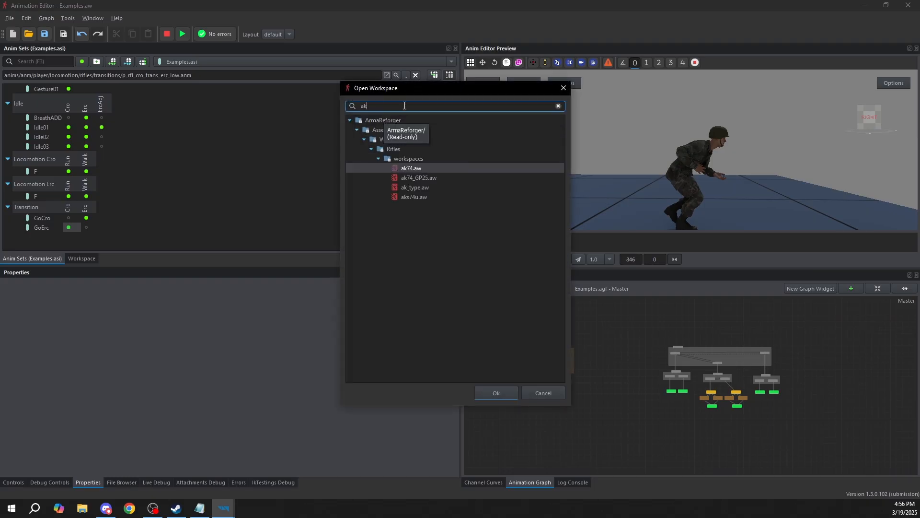
double_click(424, 166)
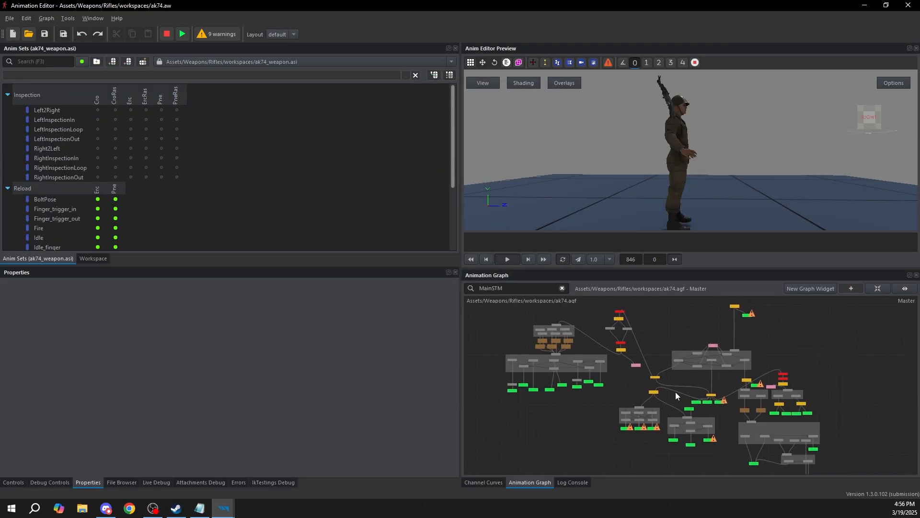
click(15, 482)
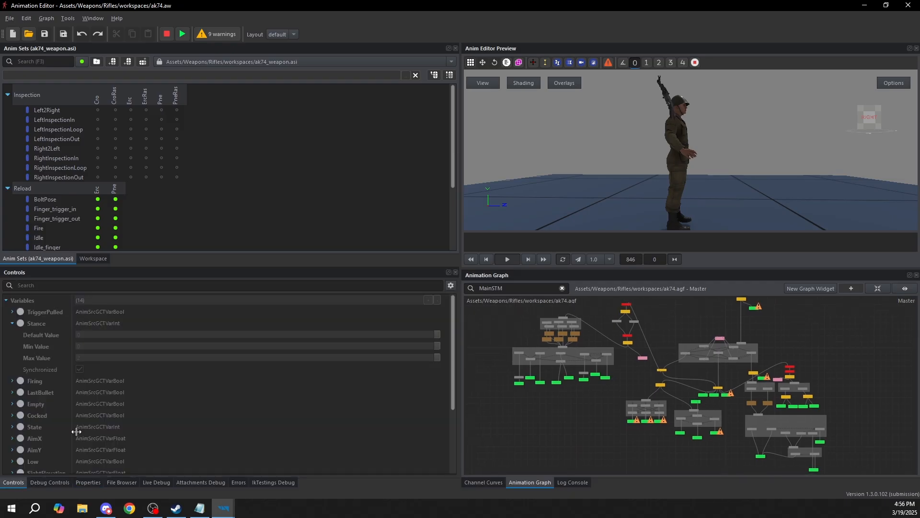
scroll(728, 365, down, 2)
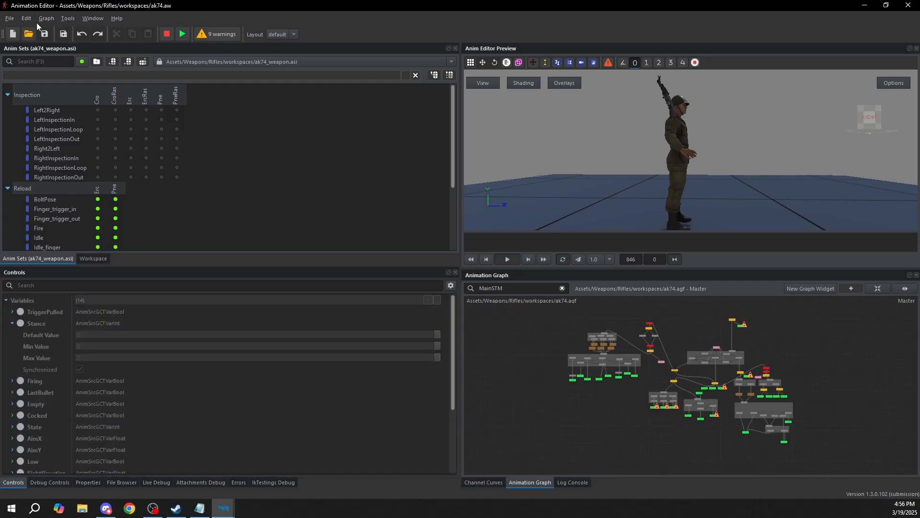
Start duplicating the ak74 workspace, setting the target to Ak74 in NewEnfusionProject's TacticoolReload_Finished/workspace folder
click(10, 20)
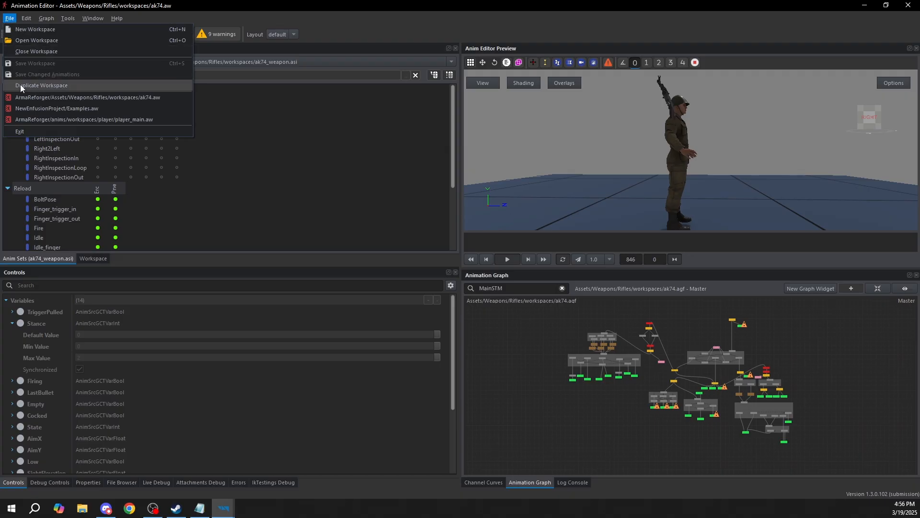
click(79, 87)
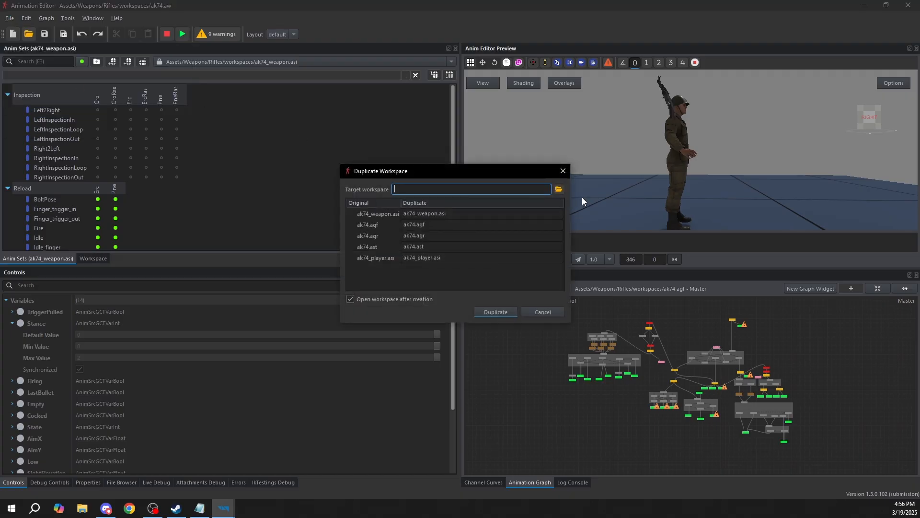
click(559, 189)
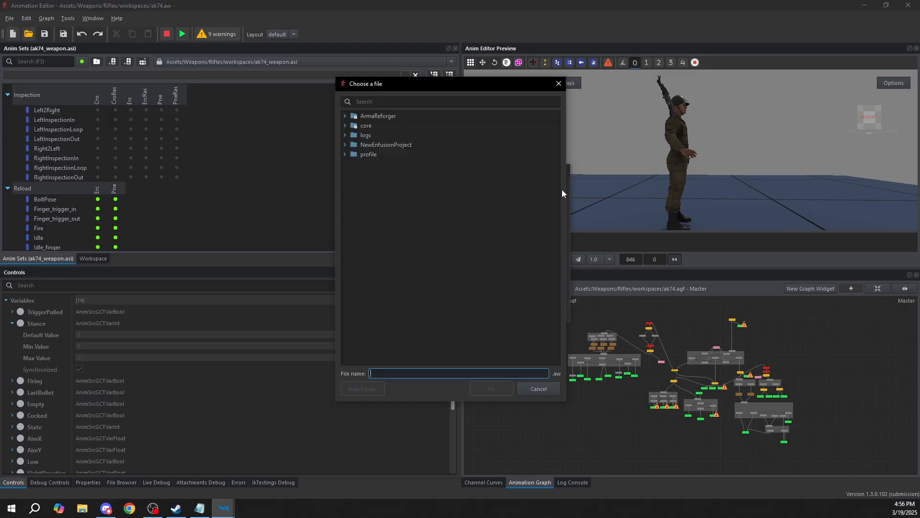
click(345, 144)
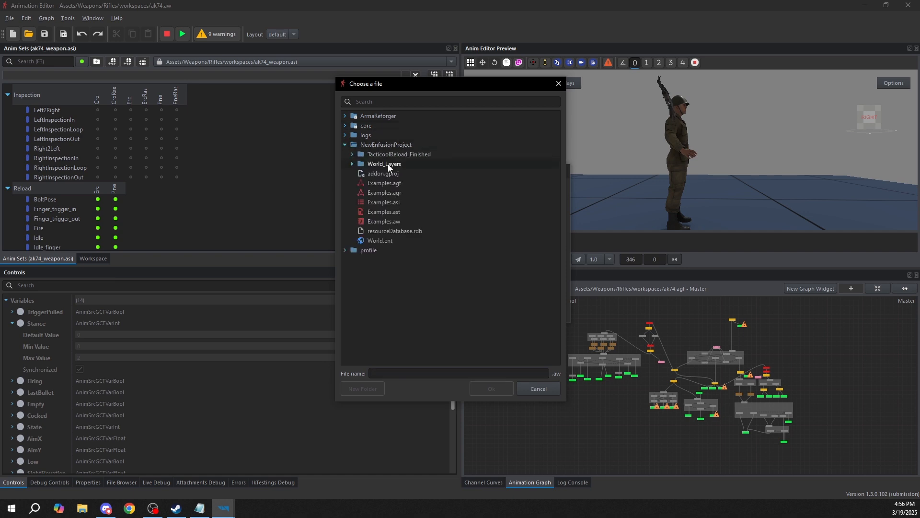
click(352, 154)
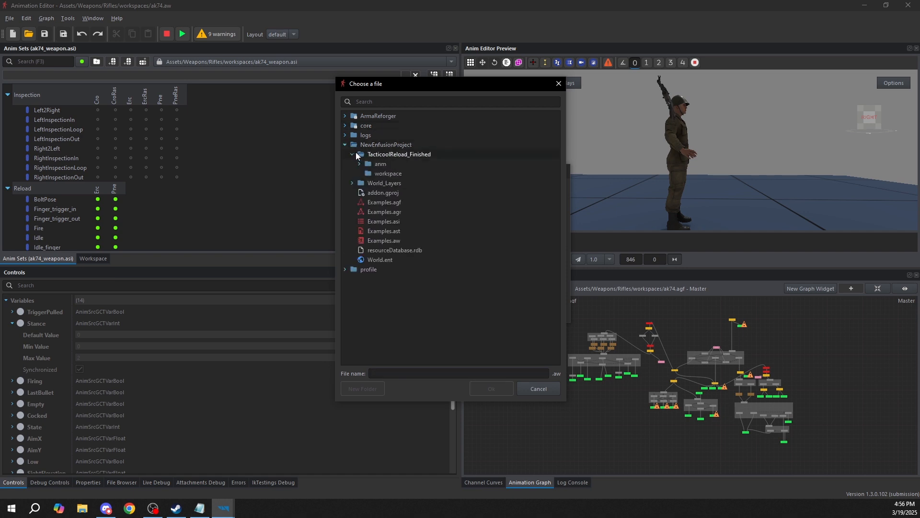
click(388, 174)
click(384, 373)
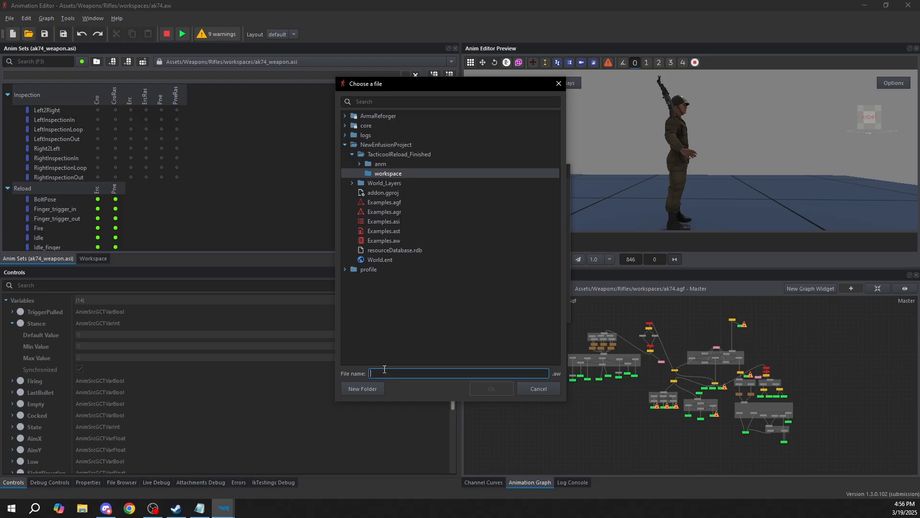
text(Ak74)
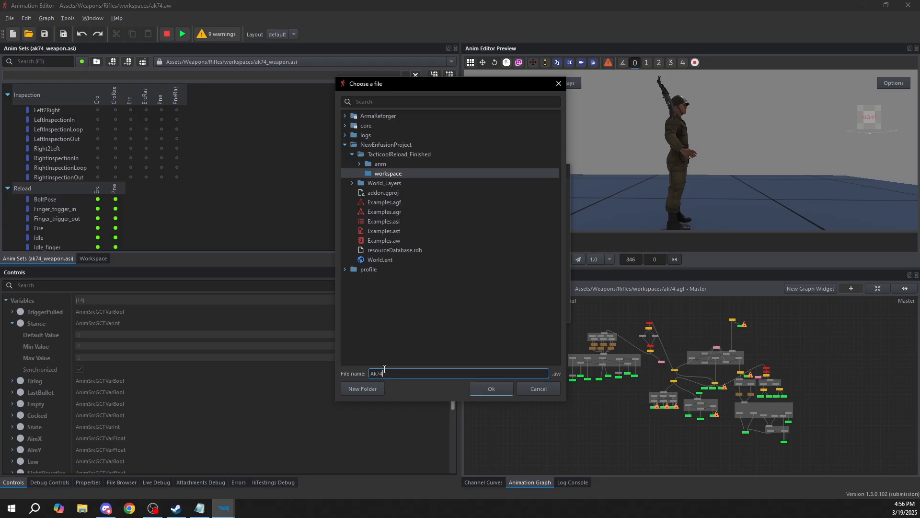
click(496, 388)
Check the duplicate file names, keep them as they are, and create the duplicated workspace
click(372, 214)
double_click(441, 214)
double_click(426, 225)
click(408, 244)
double_click(408, 245)
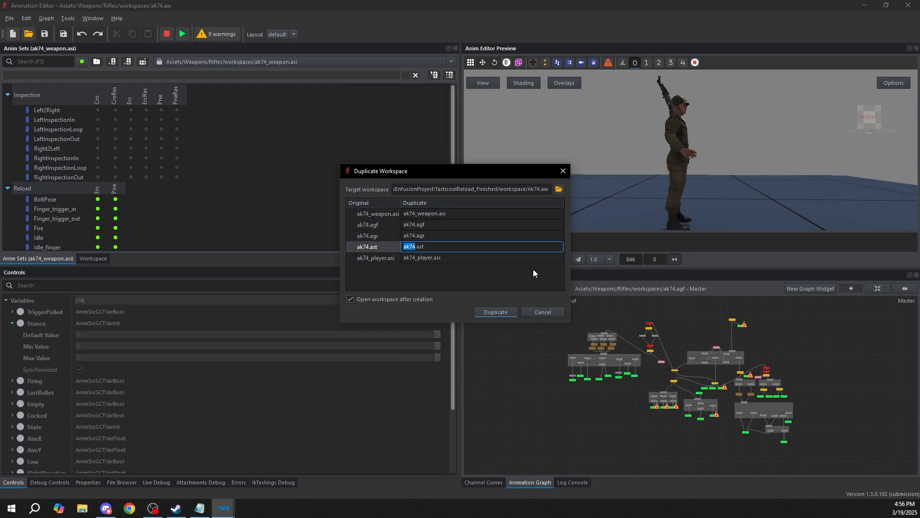
click(502, 312)
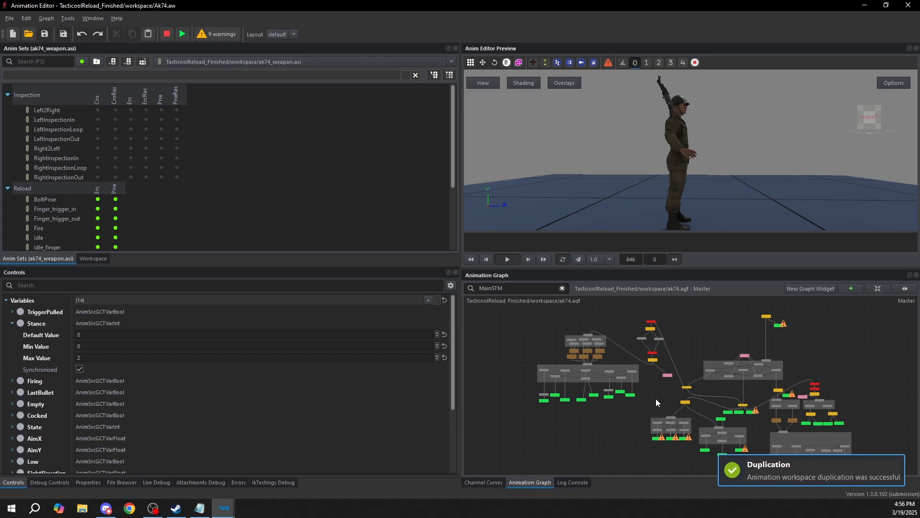
Open the list of workspace file commands
click(11, 19)
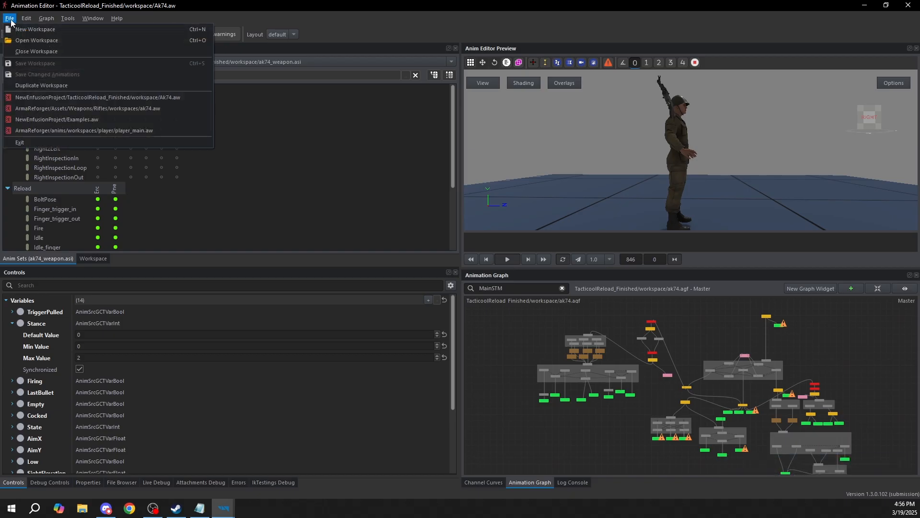
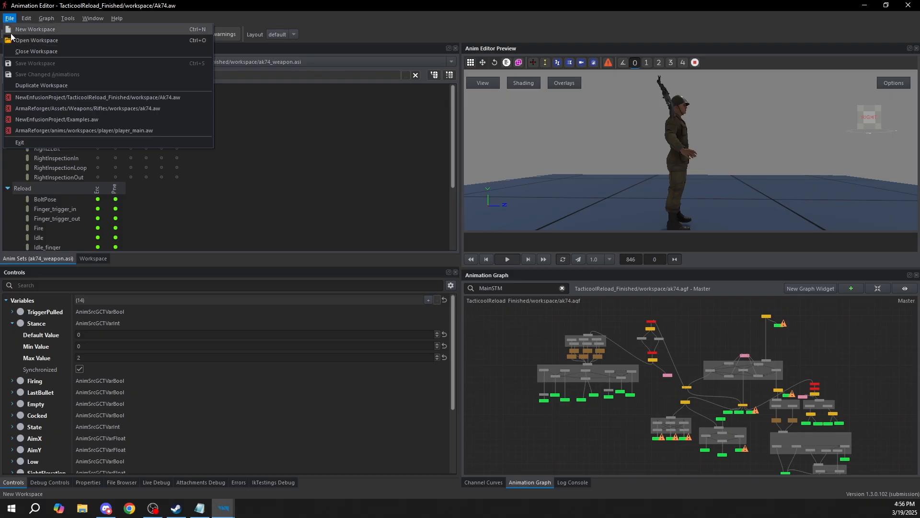
Examine the WeaponReloadSTM state machine in the ak74 graph and the reload states it contains
middle_drag(809, 431, 792, 403)
scroll(687, 363, down, 2)
drag(549, 426, 841, 289)
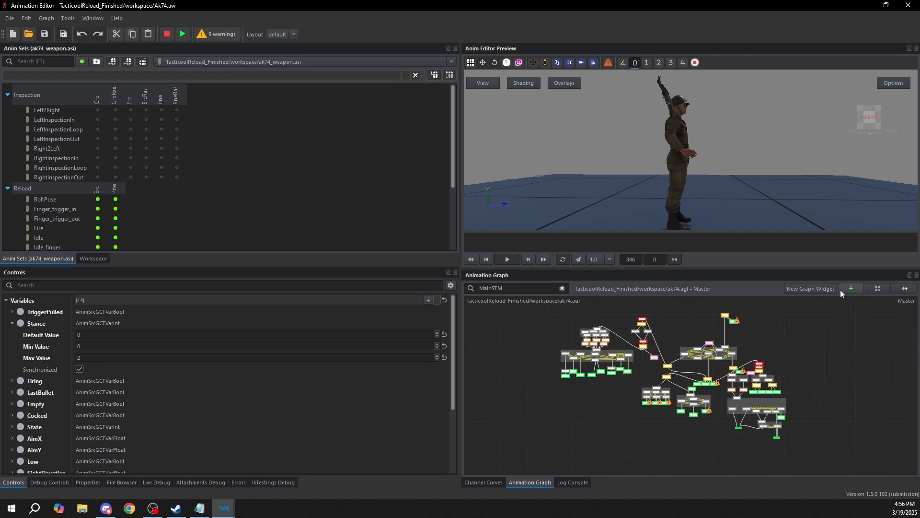
scroll(677, 353, up, 3)
click(653, 361)
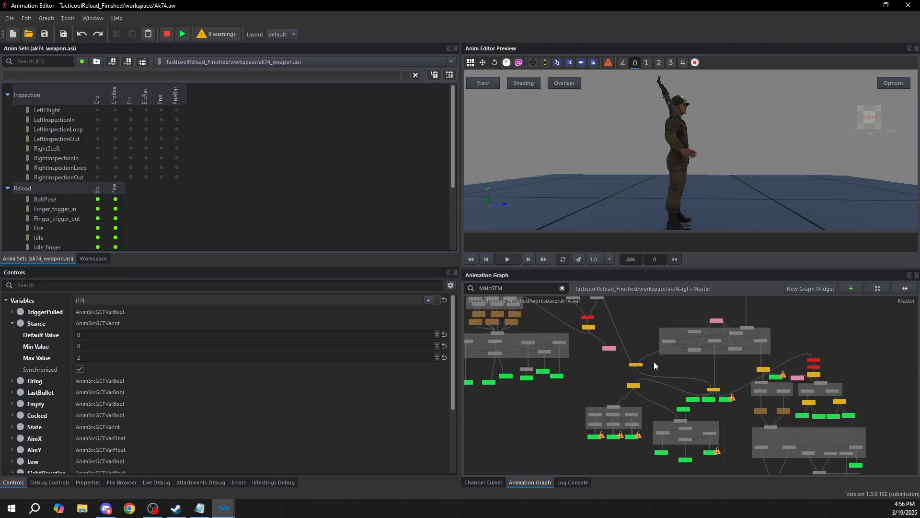
scroll(747, 401, up, 3)
scroll(729, 367, up, 3)
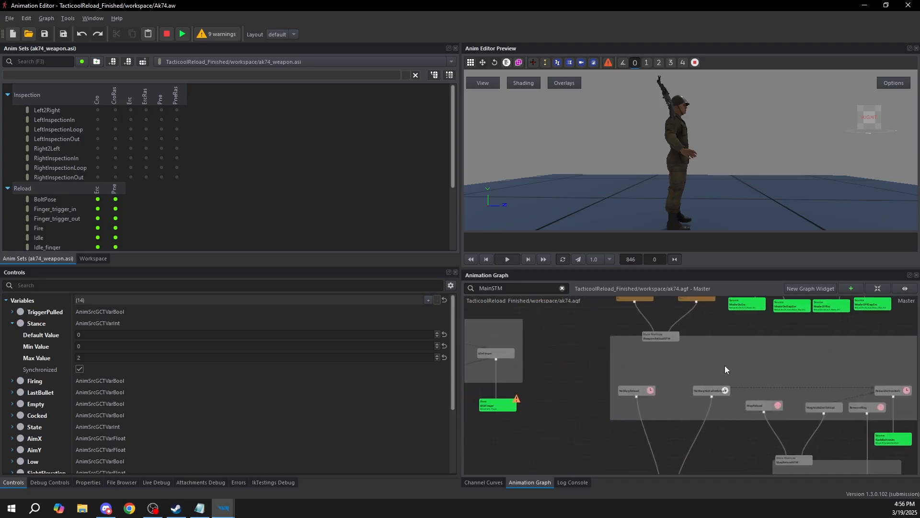
middle_drag(729, 367, 716, 362)
click(669, 337)
middle_drag(669, 337, 630, 331)
drag(533, 313, 910, 422)
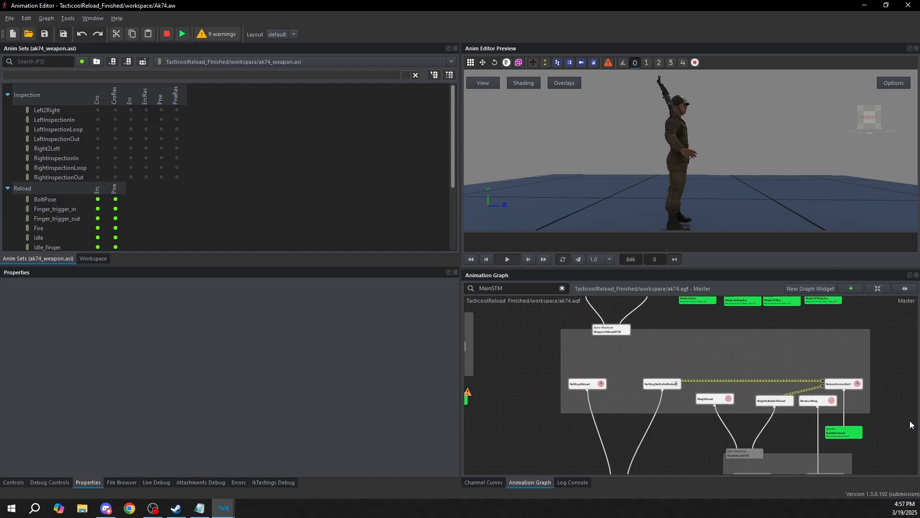
middle_drag(783, 393, 774, 386)
click(567, 432)
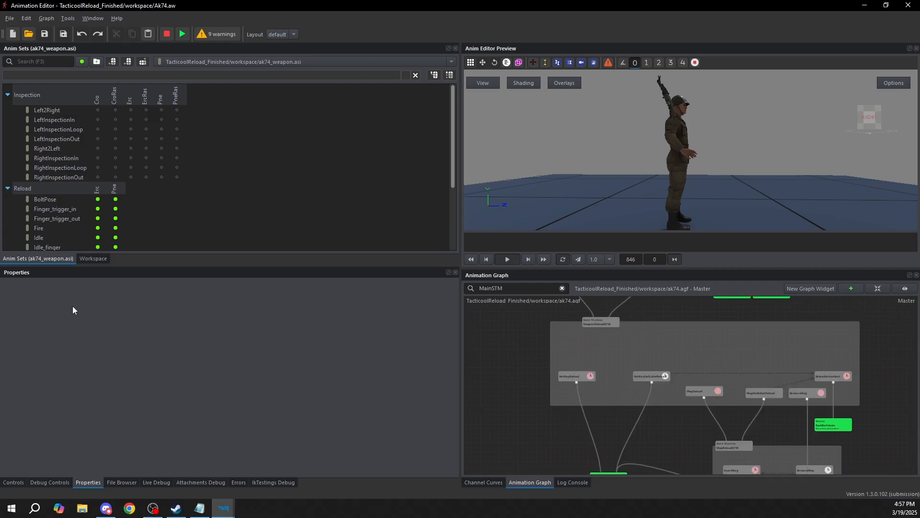
Create an animation row named Reload_InsertMag_Tacticool in the Reload group
scroll(87, 171, down, 4)
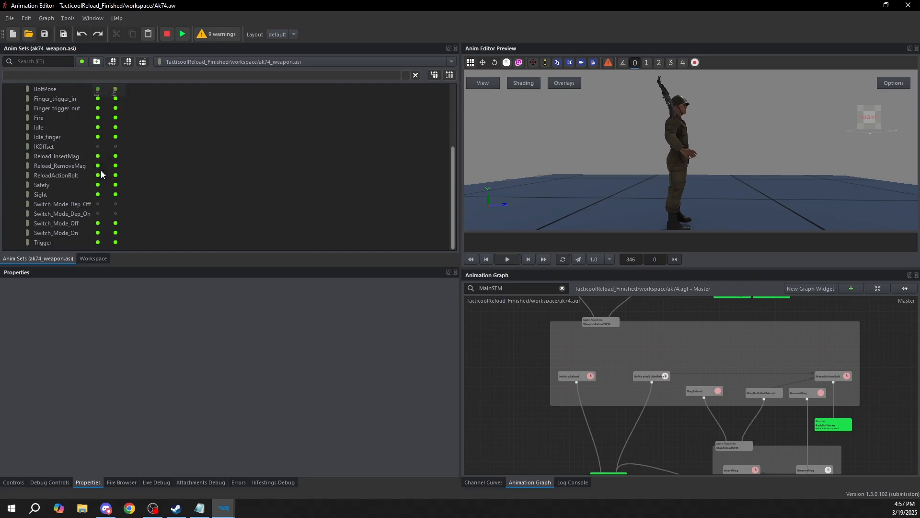
scroll(72, 163, up, 2)
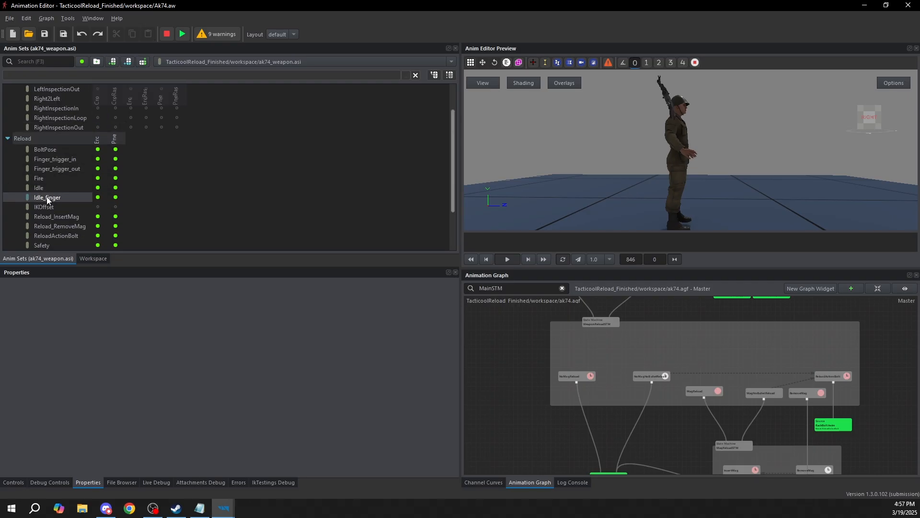
scroll(53, 202, down, 1)
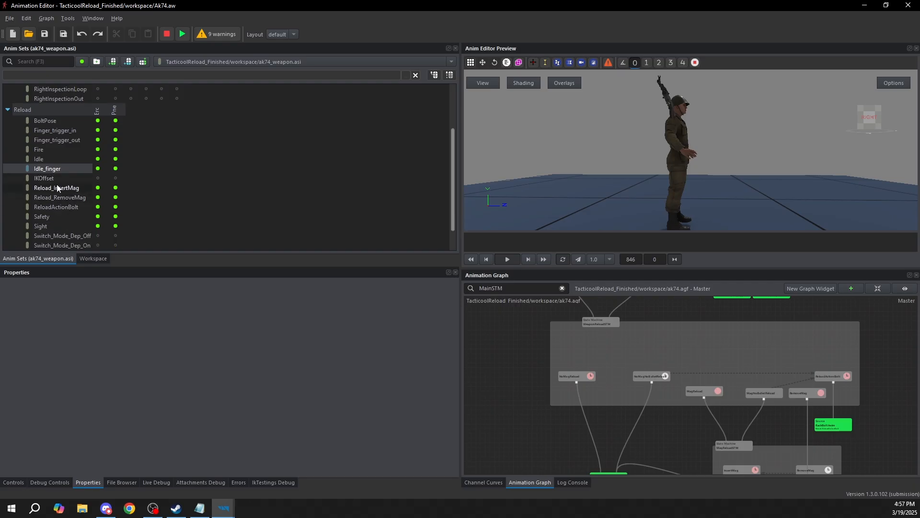
right_click(55, 188)
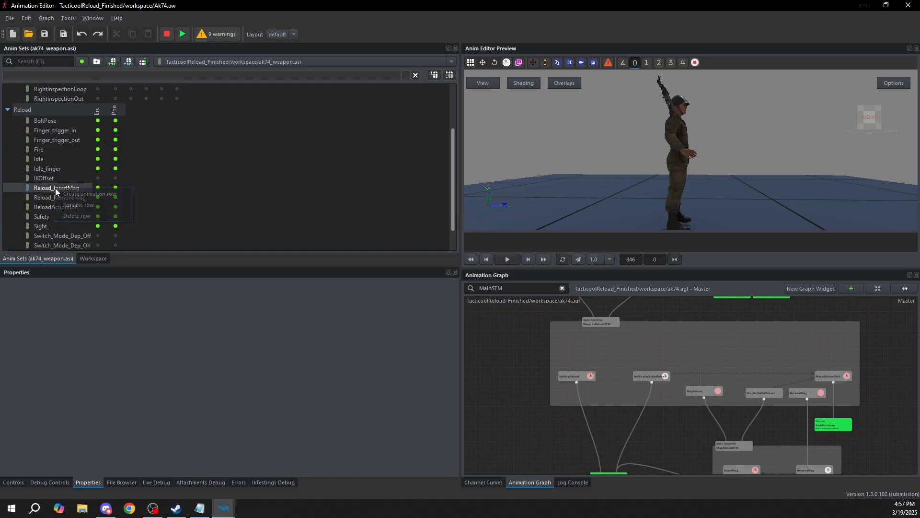
click(82, 198)
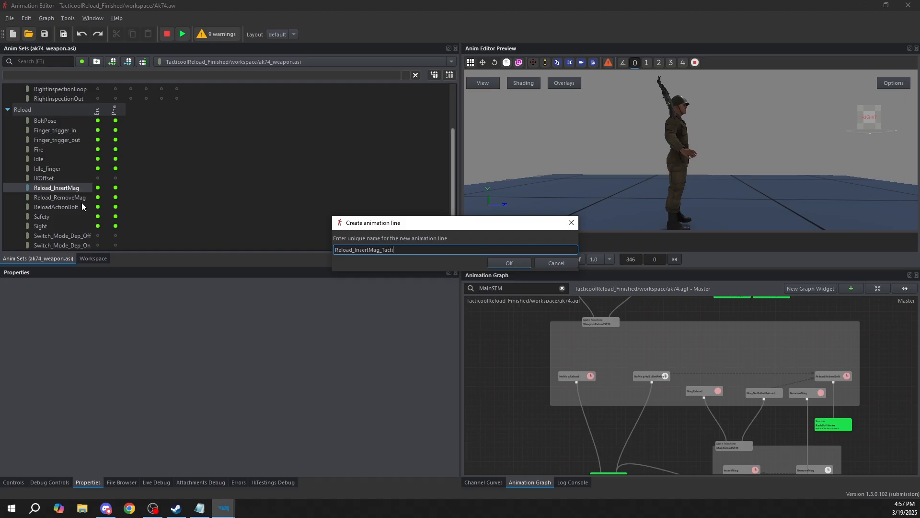
text(Reload_InsertMag_Tacticool)
key(Return)
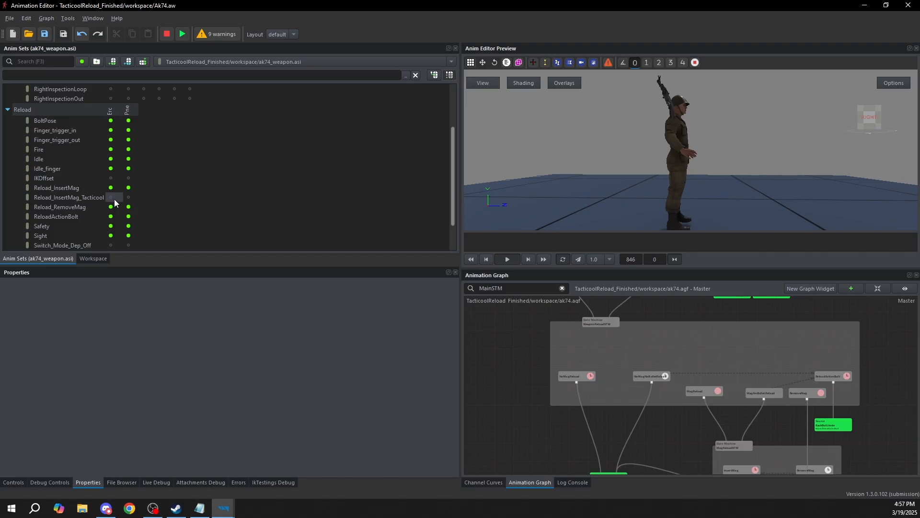
Show the NewEnfusionProject files and preview p_rfl_ak74_erc_insert_mag_tacticool.anm with the soldier's upper body and rifle in view
click(120, 482)
scroll(48, 302, up, 10)
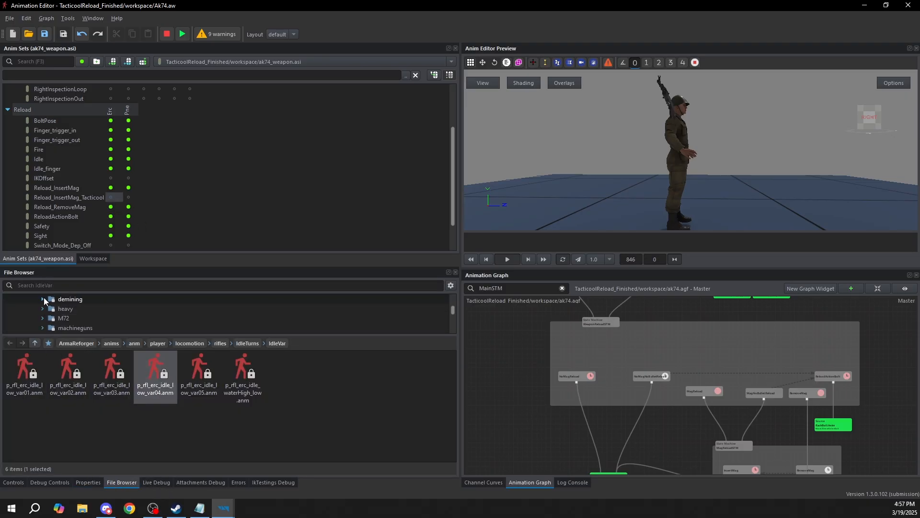
click(7, 299)
click(28, 310)
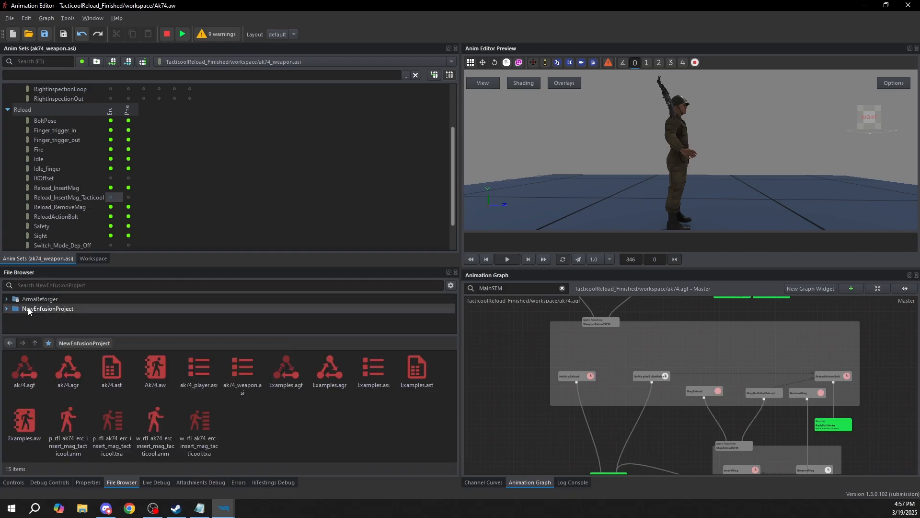
double_click(70, 424)
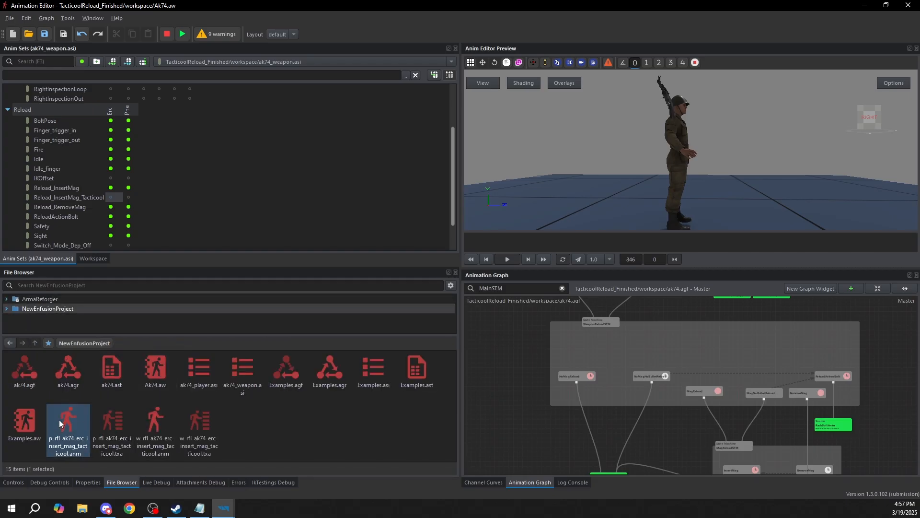
drag(719, 146, 693, 141)
scroll(693, 141, up, 5)
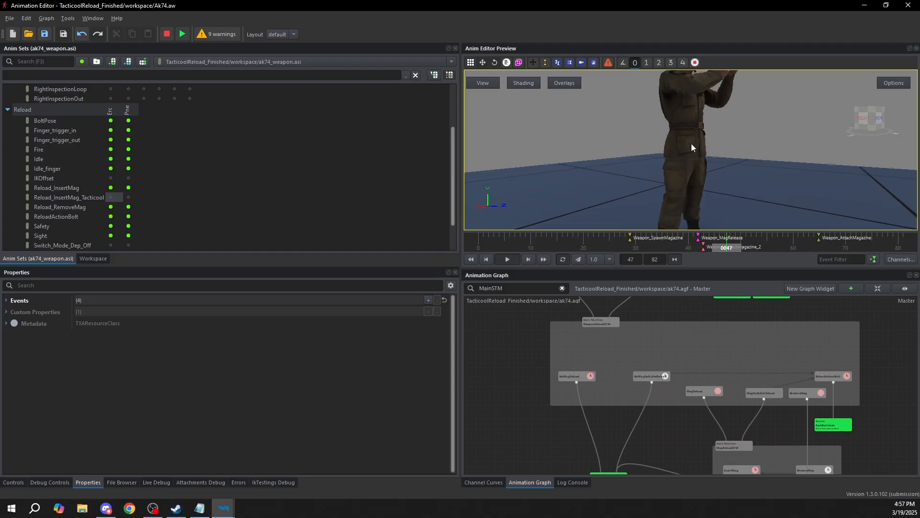
middle_drag(694, 141, 682, 214)
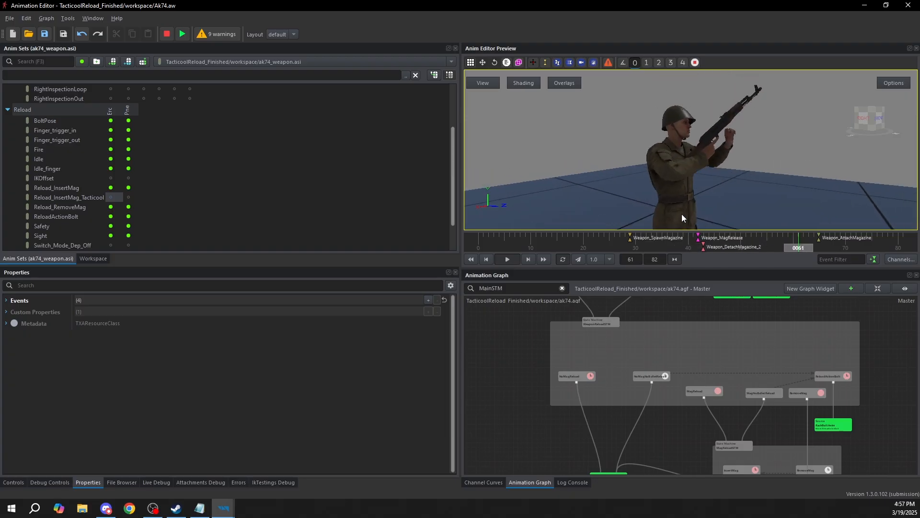
Compare the player and weapon versions of the tacticool magazine insertion animation files in NewEnfusionProject
click(122, 482)
click(168, 418)
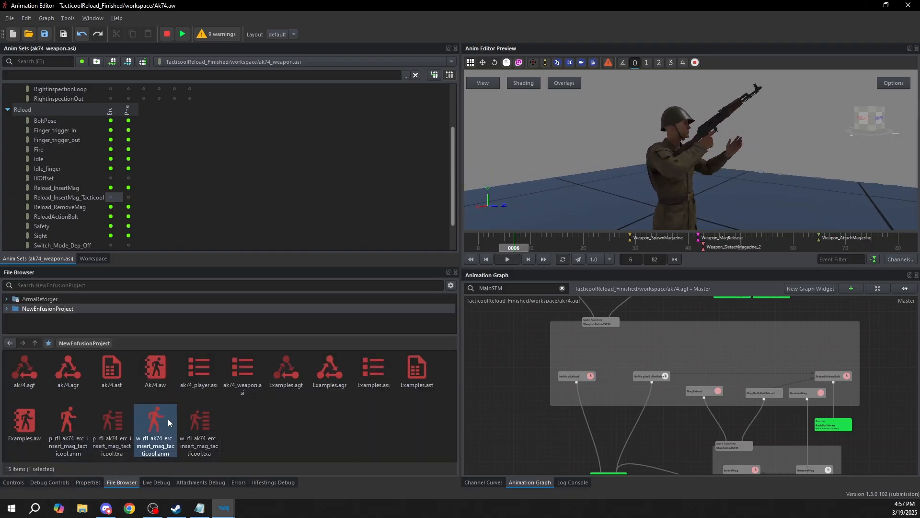
click(82, 419)
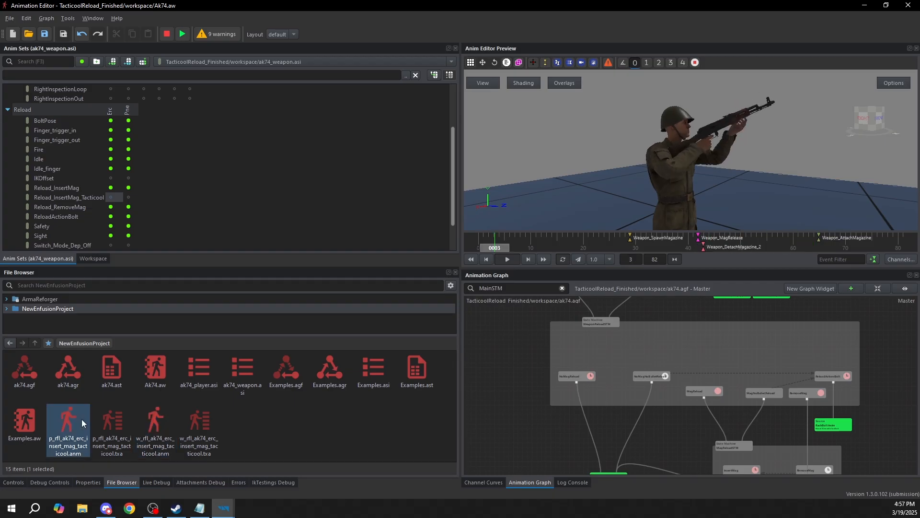
double_click(68, 424)
click(14, 482)
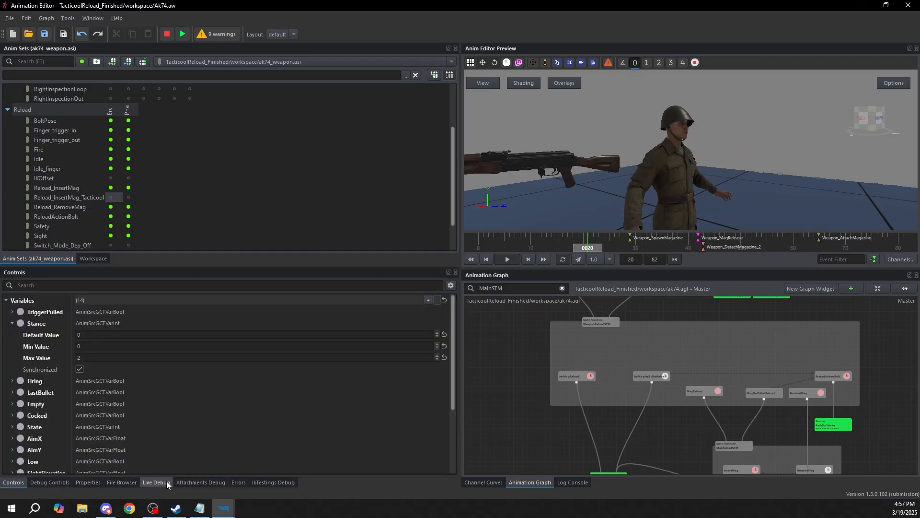
click(110, 479)
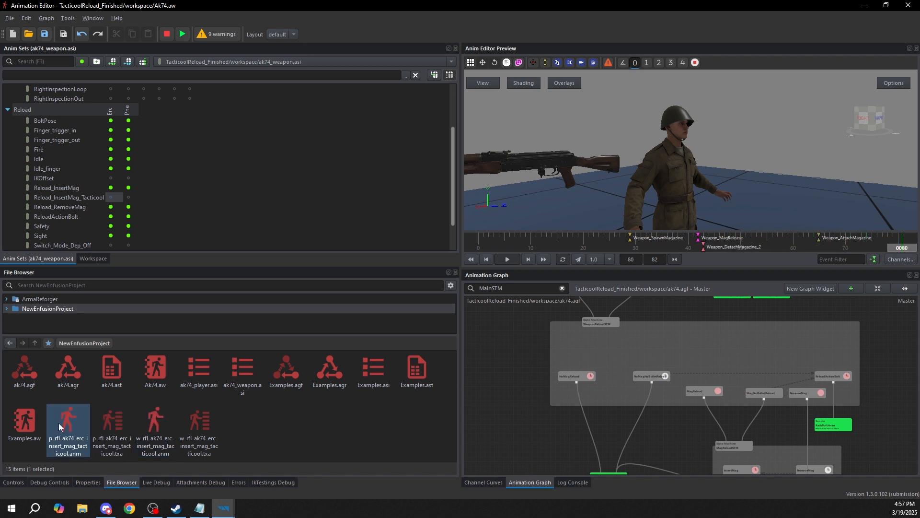
Inspect the workspace's animation instances, activating ak74_player.asi and then ak74_weapon.asi
click(294, 60)
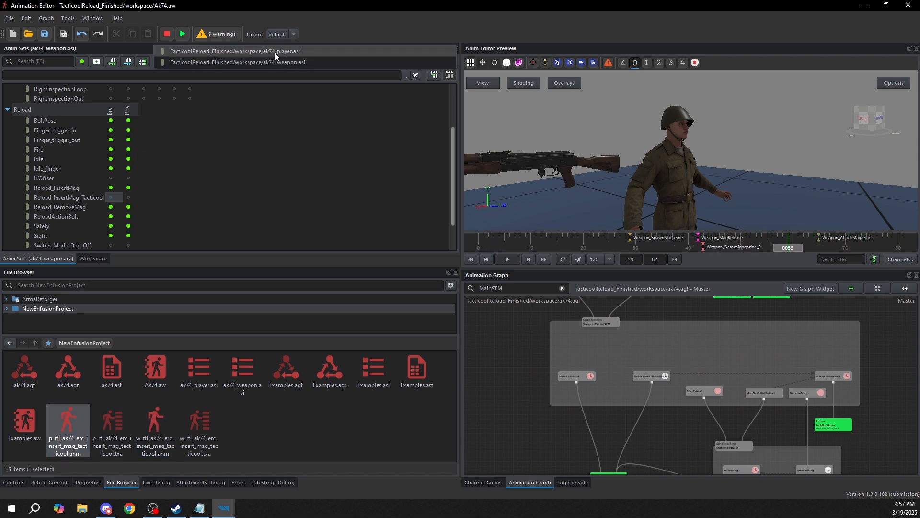
click(274, 53)
click(82, 259)
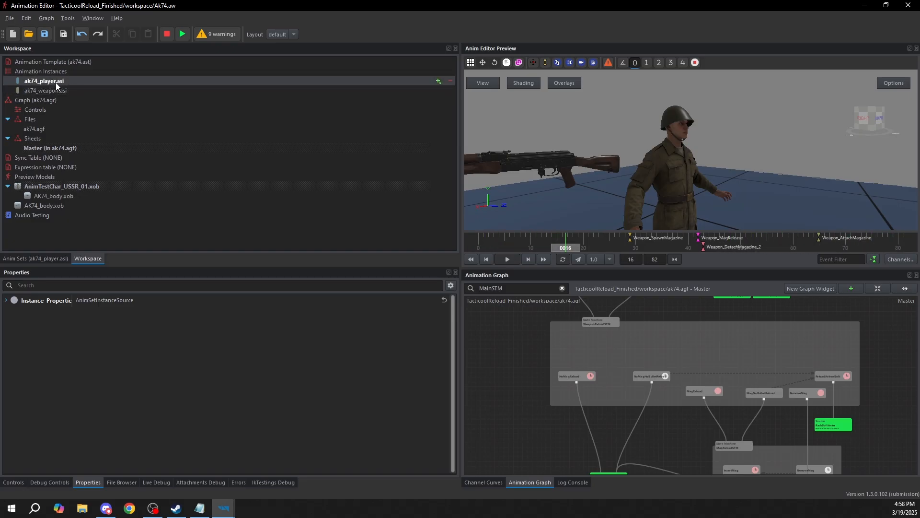
right_drag(734, 178, 717, 180)
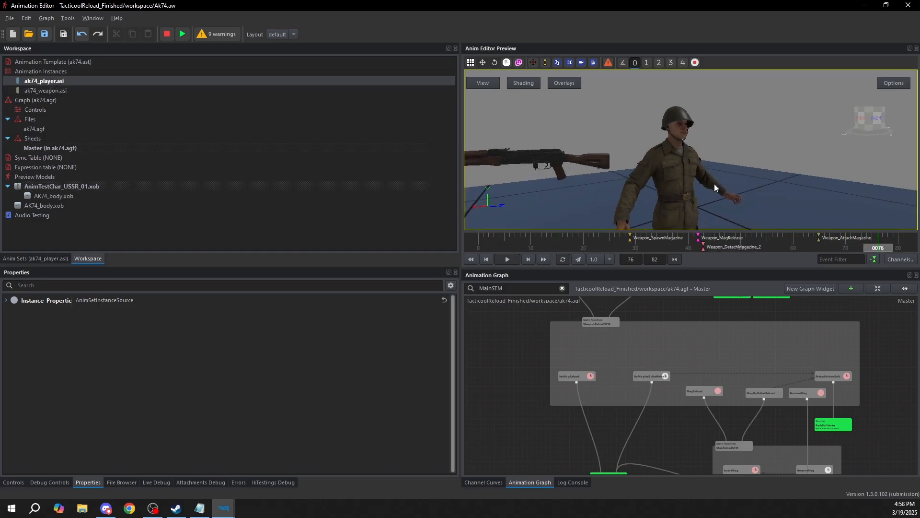
click(34, 91)
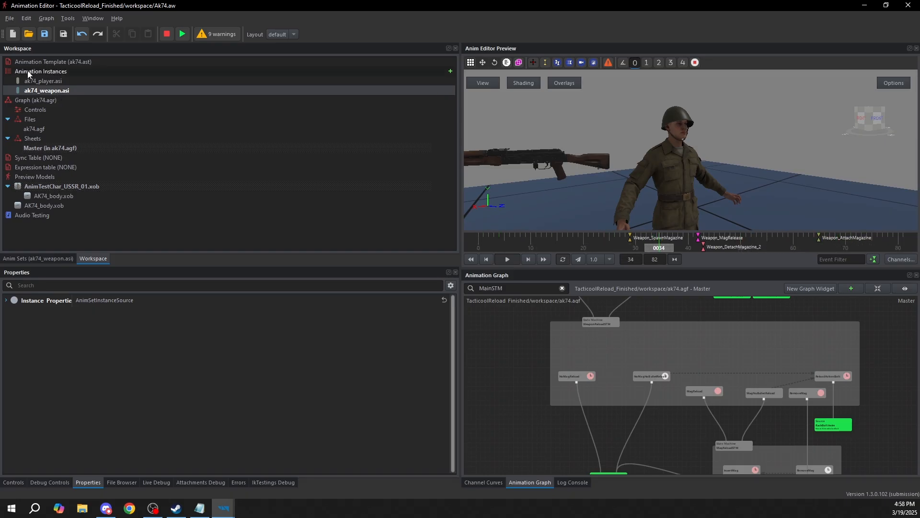
Assign p_rfl_ak74_erc_insert_mag_tacticool.anm to the Erc and Pne slots of Reload_InsertMag_Tacticool in ak74_player.asi
click(48, 259)
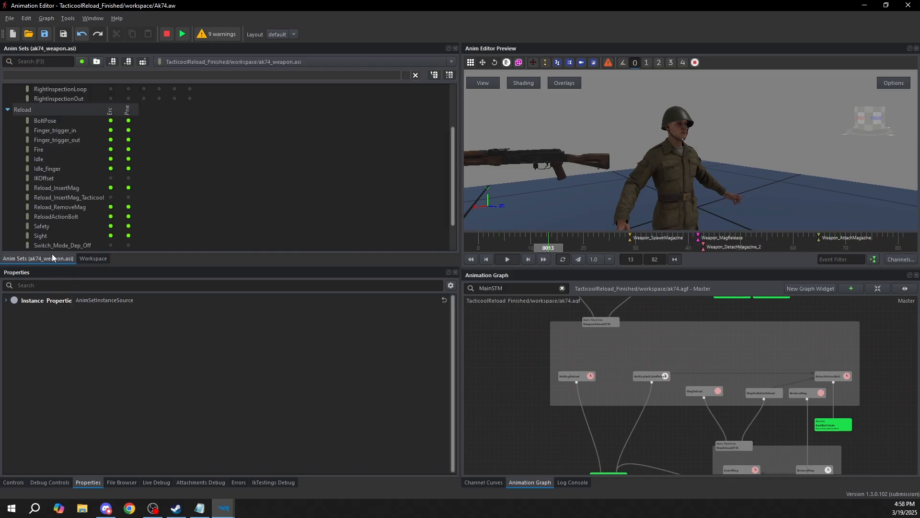
click(211, 62)
click(253, 53)
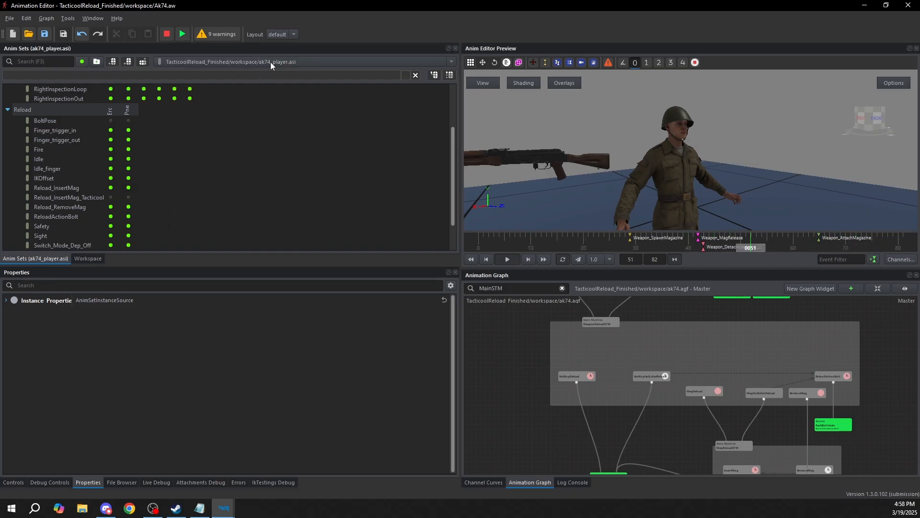
click(121, 482)
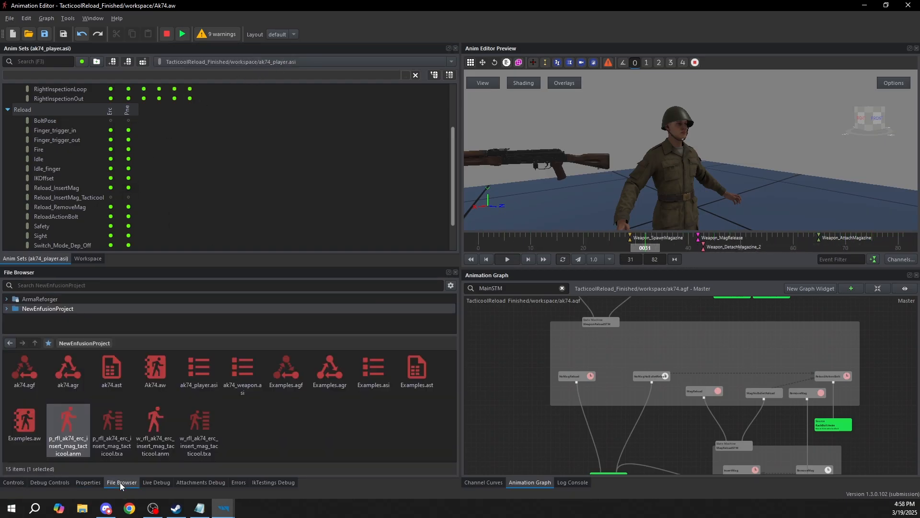
drag(71, 409, 111, 197)
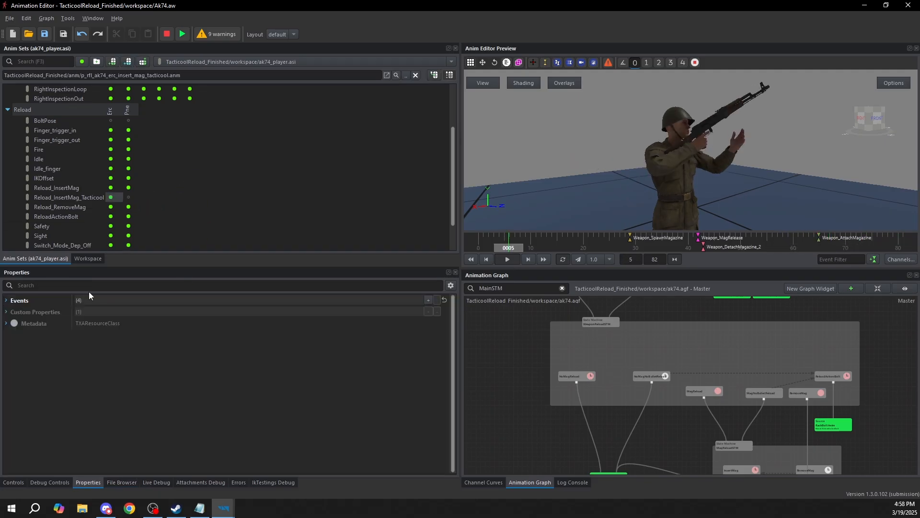
click(122, 482)
drag(74, 425, 128, 197)
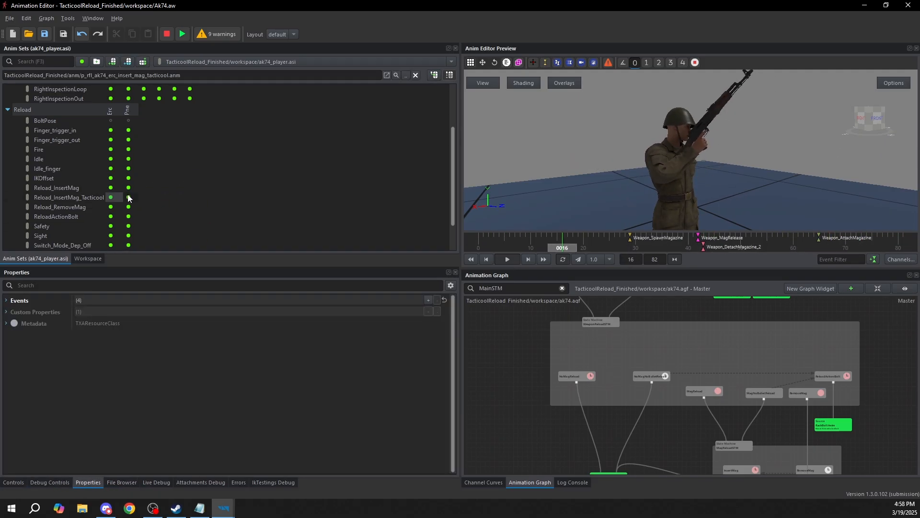
Assign w_rfl_ak74_erc_insert_mag_tacticool.anm to the Erc and Pne slots of Reload_InsertMag_Tacticool in ak74_weapon.asi
middle_drag(820, 164, 760, 164)
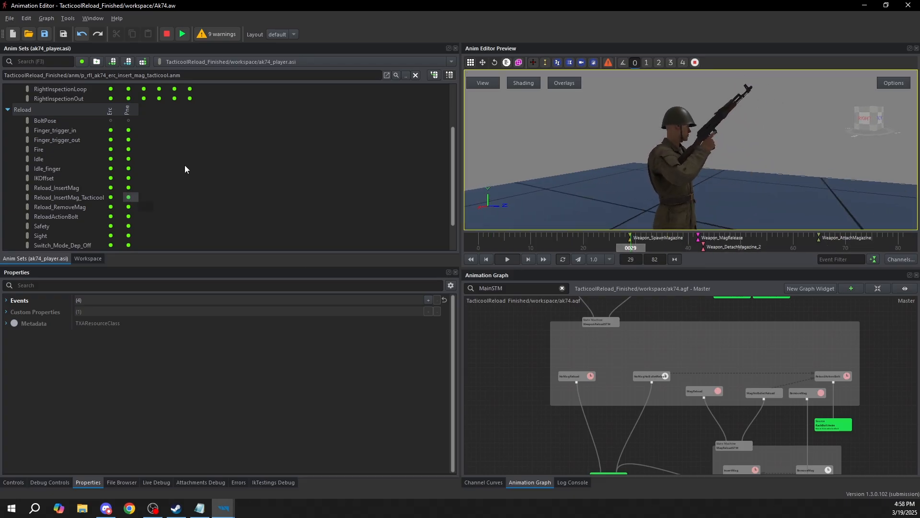
click(229, 58)
click(221, 67)
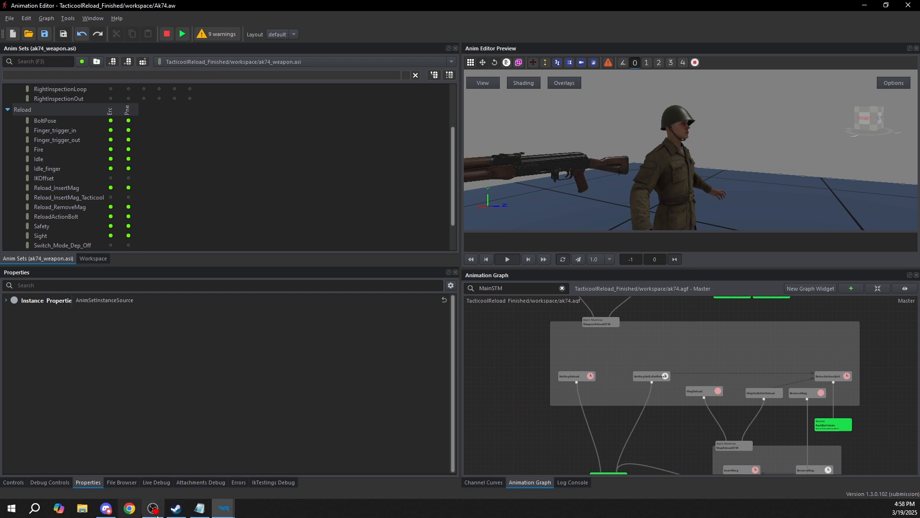
click(123, 483)
drag(156, 422, 110, 189)
drag(166, 429, 125, 187)
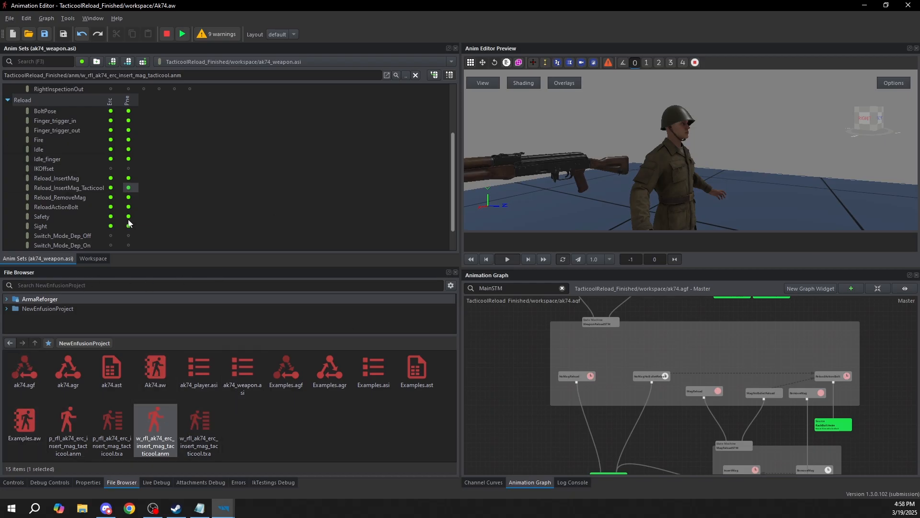
Examine the weapon's Erc Reload_InsertMag animation and MagReloadSTM, and scrub the Erc Reload_RemoveMag animation to its Weapon_DetachMagazine event
click(113, 178)
middle_drag(710, 342, 686, 332)
scroll(714, 351, down, 1)
scroll(780, 384, up, 2)
middle_drag(793, 396, 735, 418)
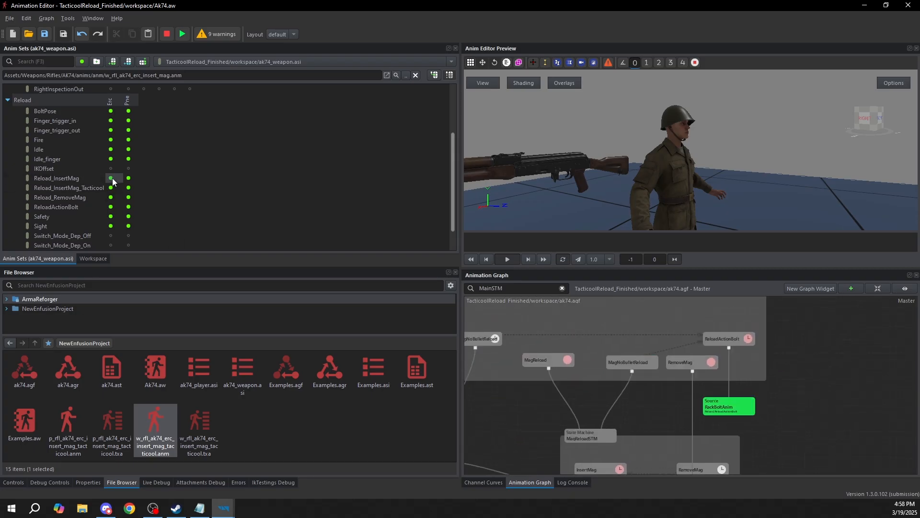
click(111, 197)
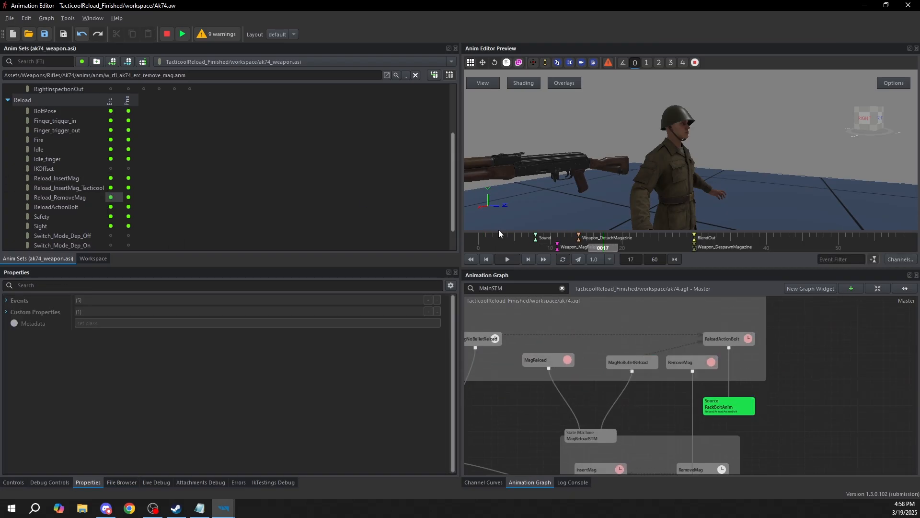
click(506, 258)
mouse_move(516, 248)
mouse_down()
mouse_move(595, 251)
mouse_move(565, 247)
mouse_move(579, 248)
mouse_up()
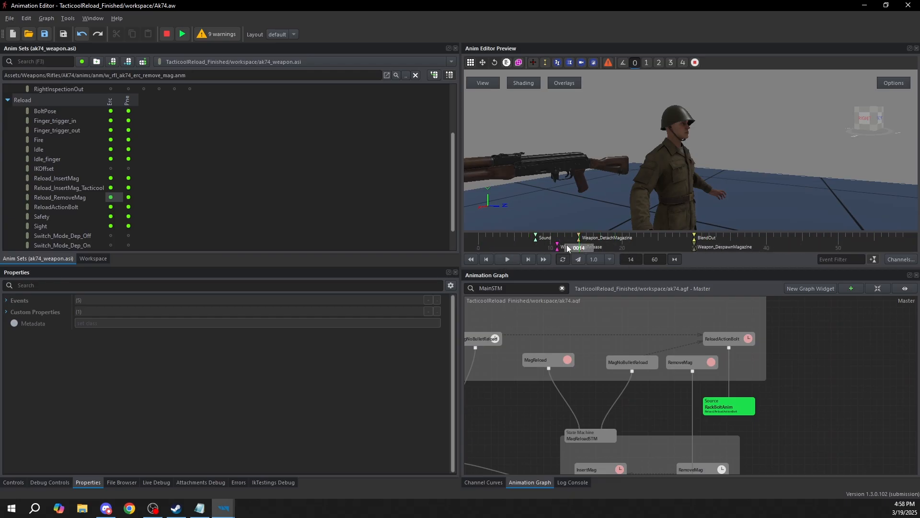
Examine the Weapon_MagRelease, Weapon_DetachMagazine, BlendOut and Weapon_DespawnMagazine events along the Erc Reload_RemoveMag animation's timeline
click(557, 247)
click(580, 240)
click(635, 246)
click(709, 242)
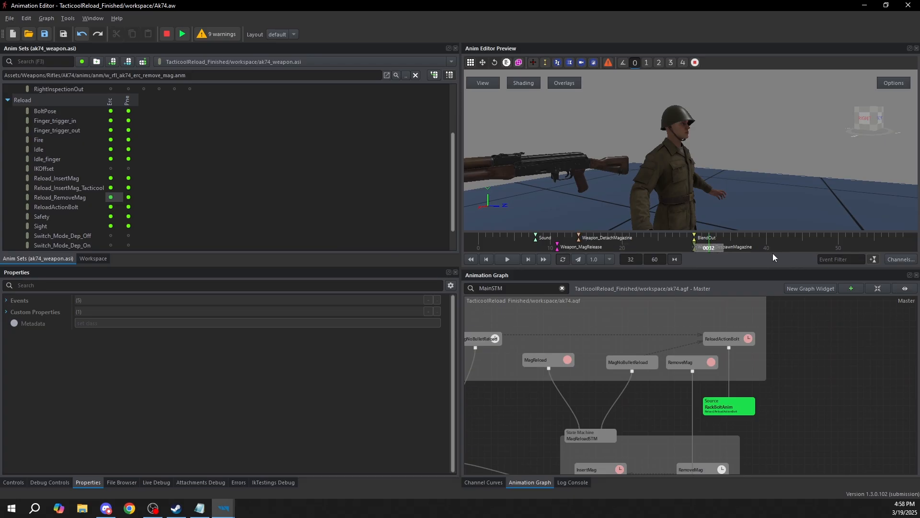
click(749, 246)
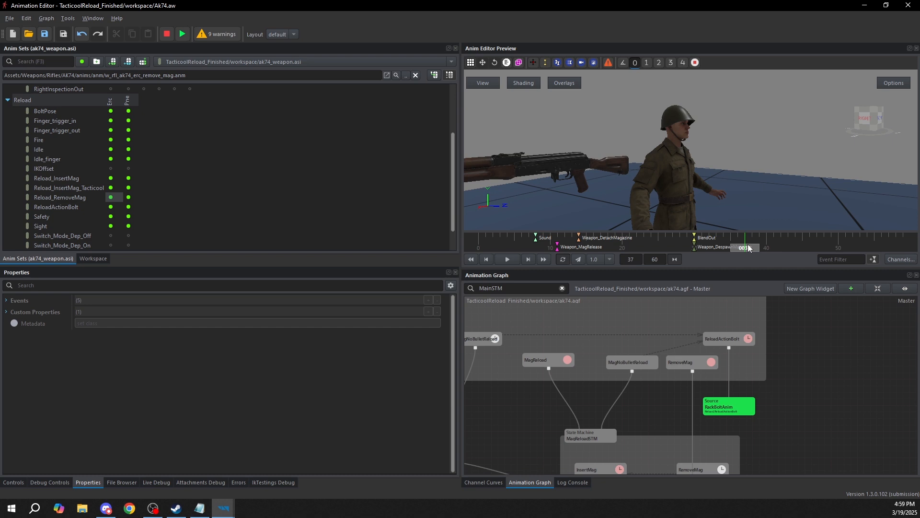
Select and copy all events of the weapon's Erc Reload_RemoveMag animation, from Sound through Weapon_DespawnMagazine
click(17, 301)
click(27, 312)
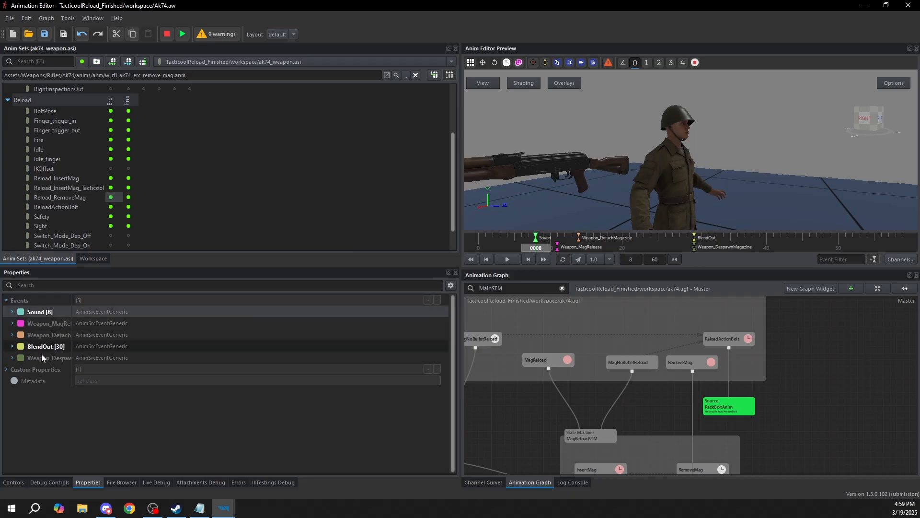
click(38, 359)
click(38, 313)
ctrl+click(40, 326)
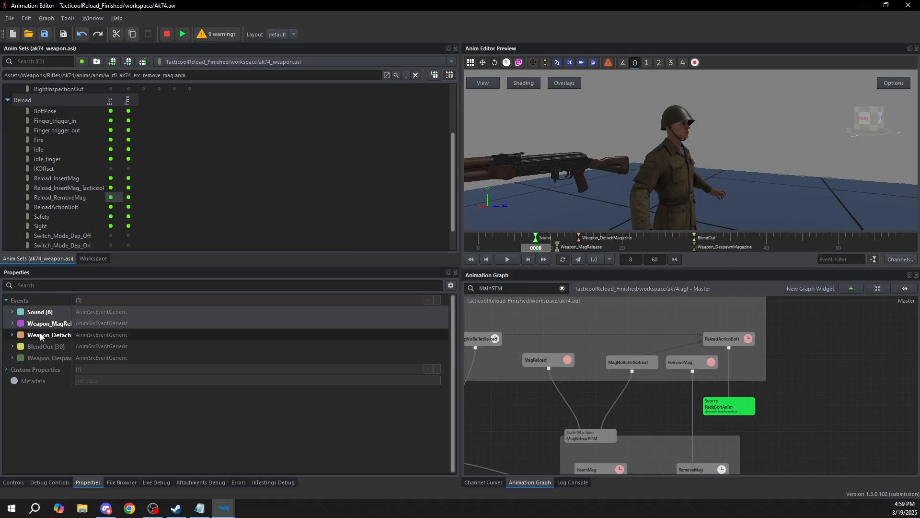
ctrl+click(41, 335)
ctrl+click(40, 347)
ctrl+click(40, 358)
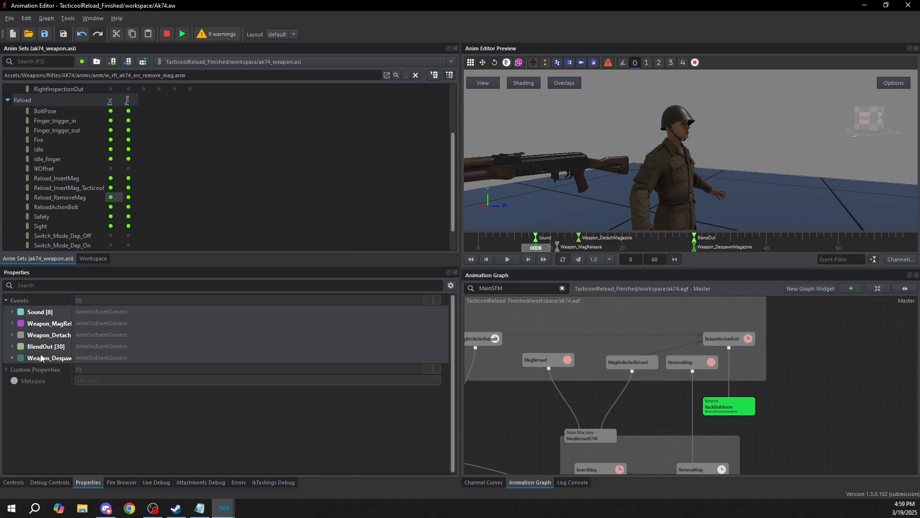
Switch the animation set to ak74_player.asi and open its Erc Reload_InsertMag_Tacticool animation
click(111, 187)
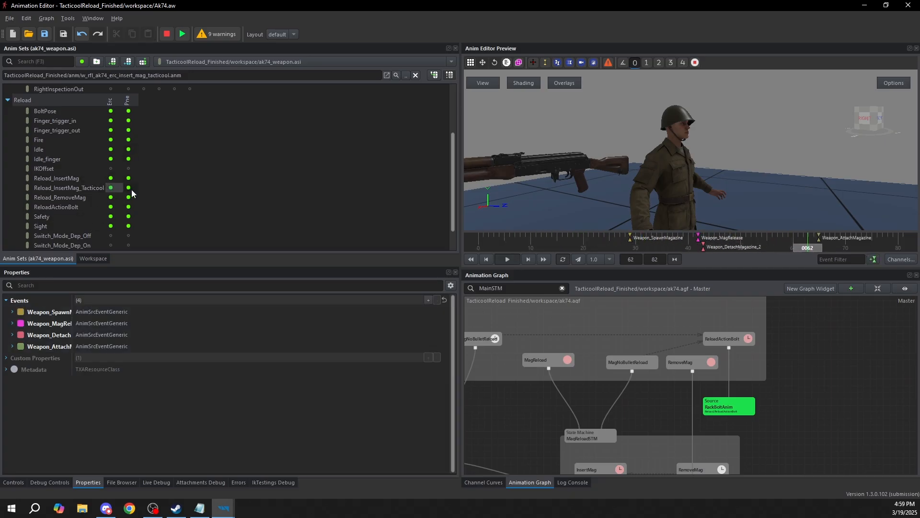
click(111, 178)
click(254, 61)
click(235, 51)
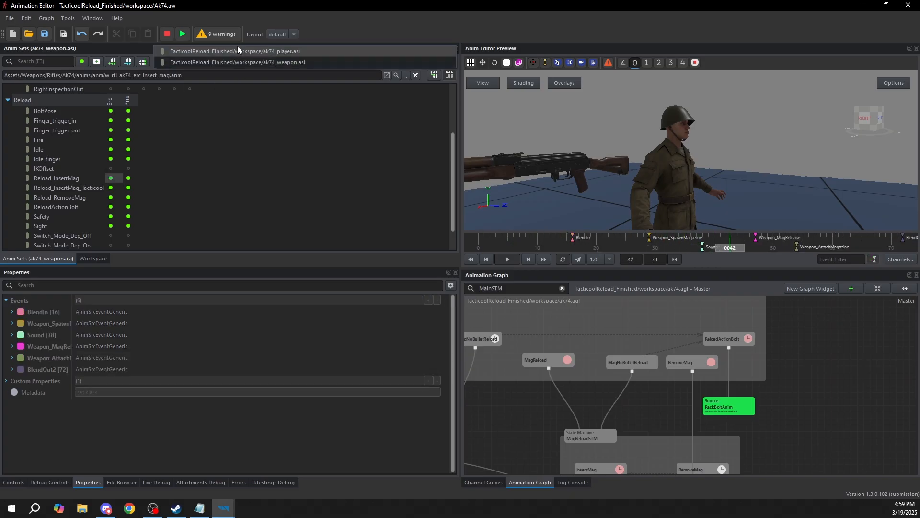
click(111, 189)
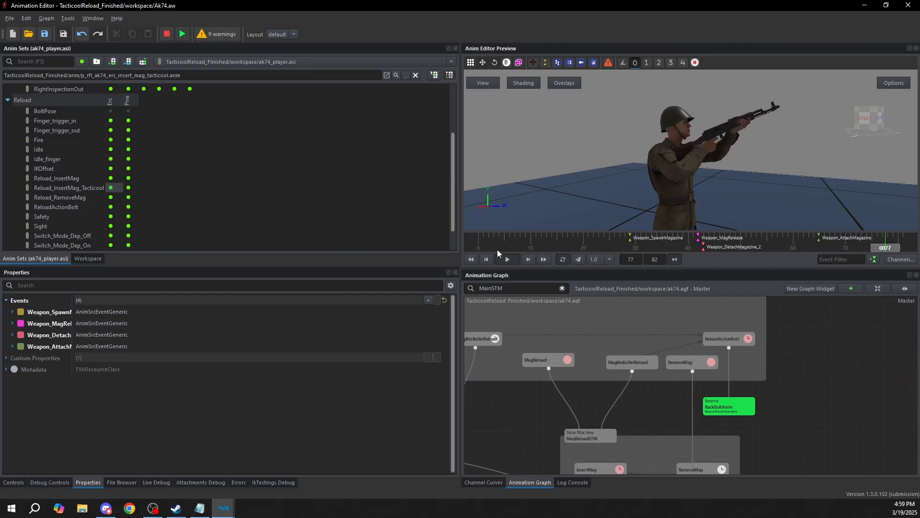
Paste the copied RemoveMag events into the player's Erc Reload_InsertMag_Tacticool animation, and undo the paste
drag(537, 247, 596, 249)
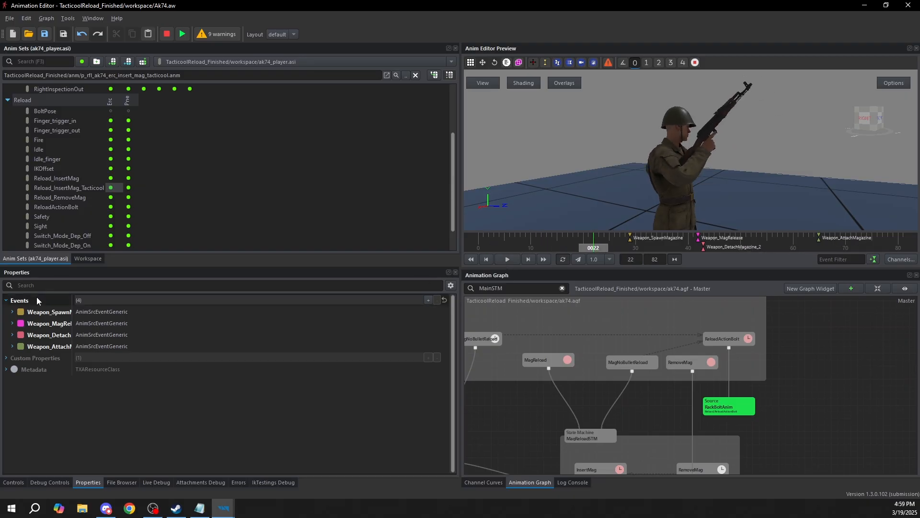
key(ctrl+v)
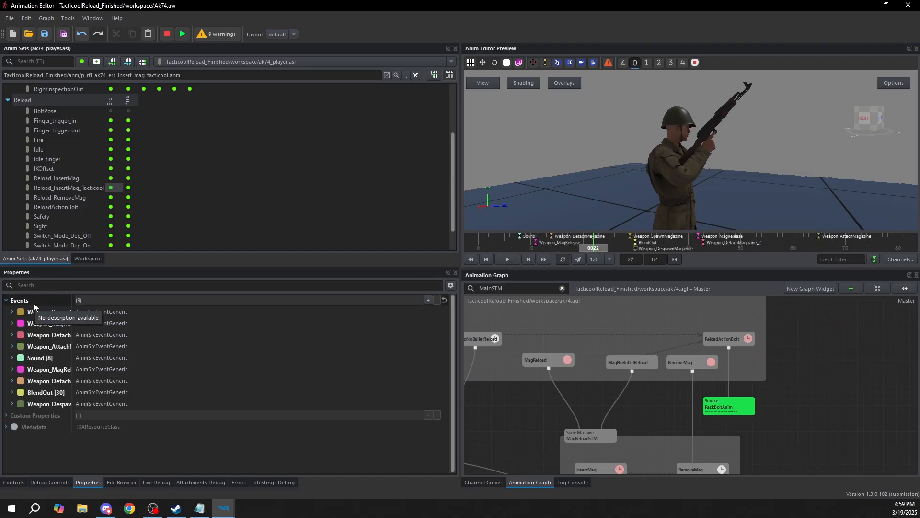
key(ctrl+z)
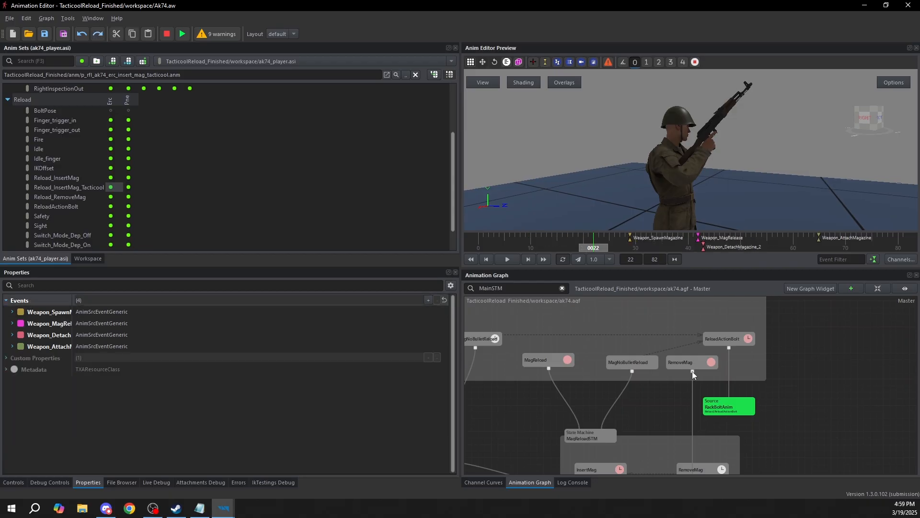
Check the tactical reload's Weapon_SpawnMagazine event, paste the copied events into the animation's event list again, and undo that paste
click(112, 188)
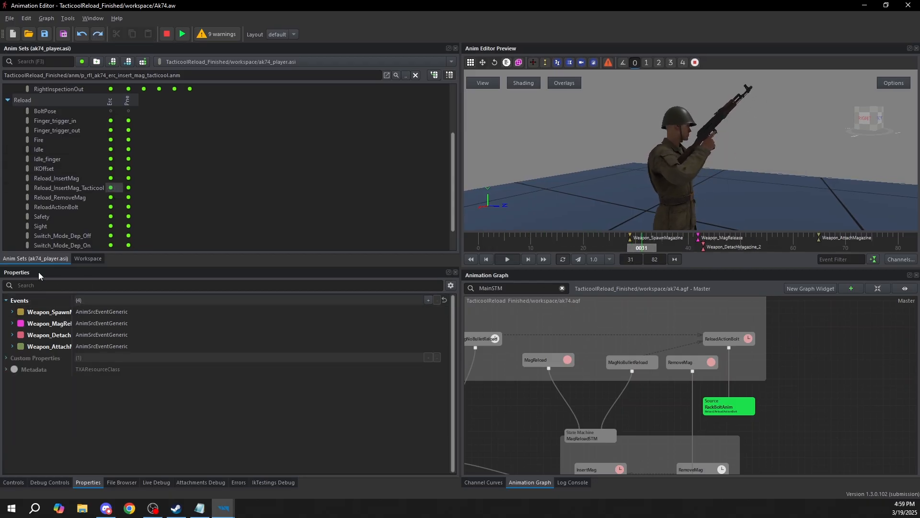
click(48, 334)
click(12, 311)
click(12, 311)
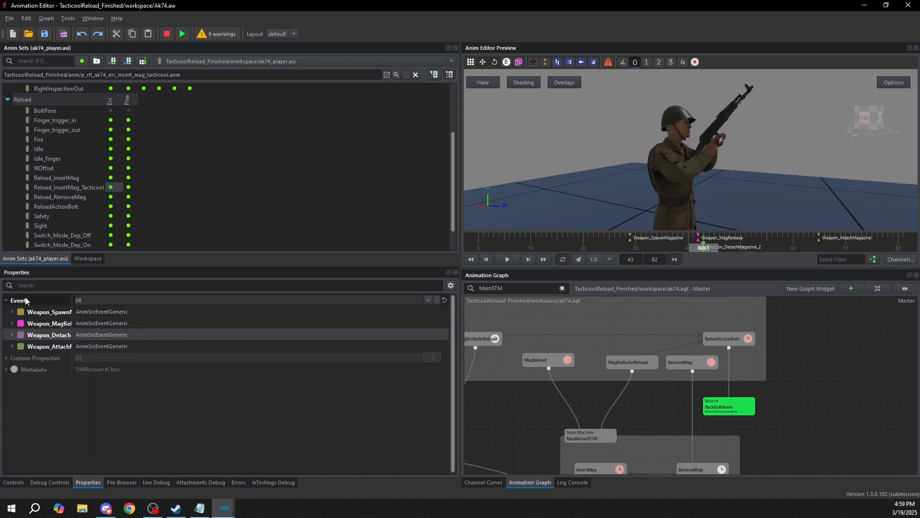
click(26, 301)
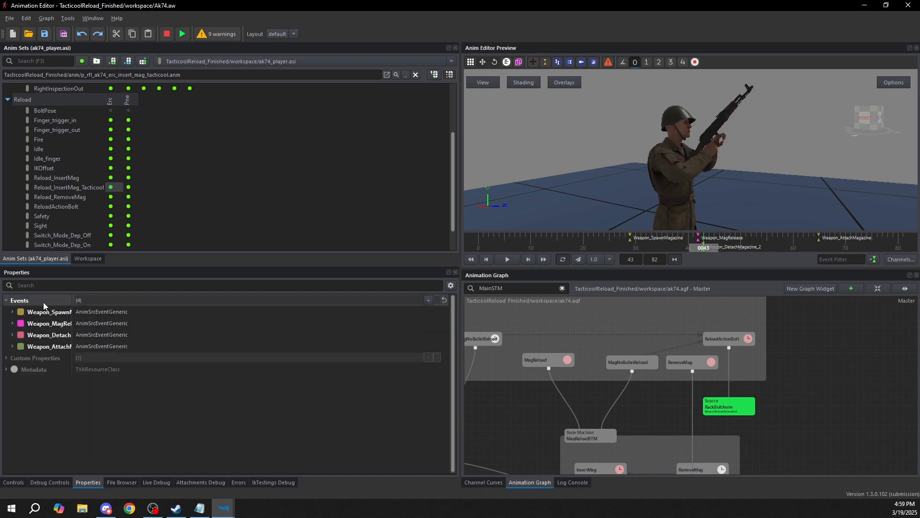
key(ctrl+v)
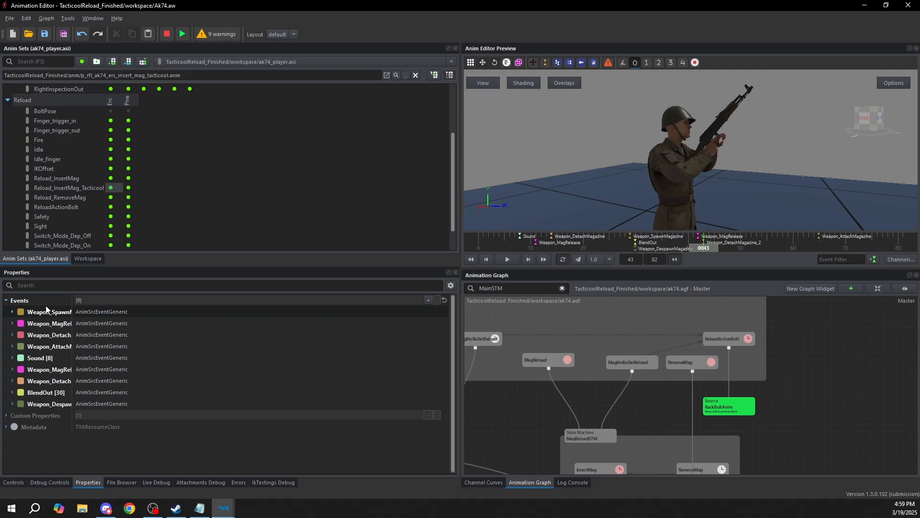
key(ctrl+z)
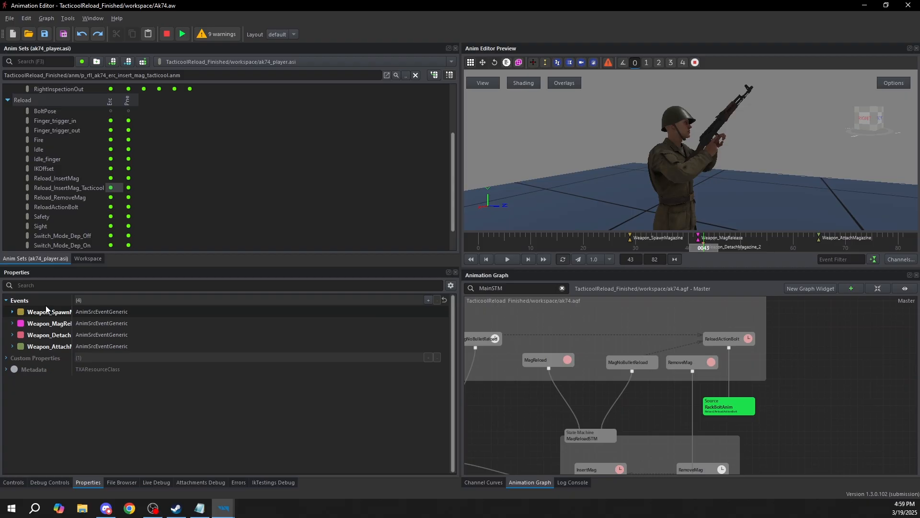
Move the Weapon_SpawnMagazine event of the player's Erc Reload_InsertMag_Tacticool animation to frame 27
click(632, 240)
drag(630, 244, 662, 258)
click(631, 239)
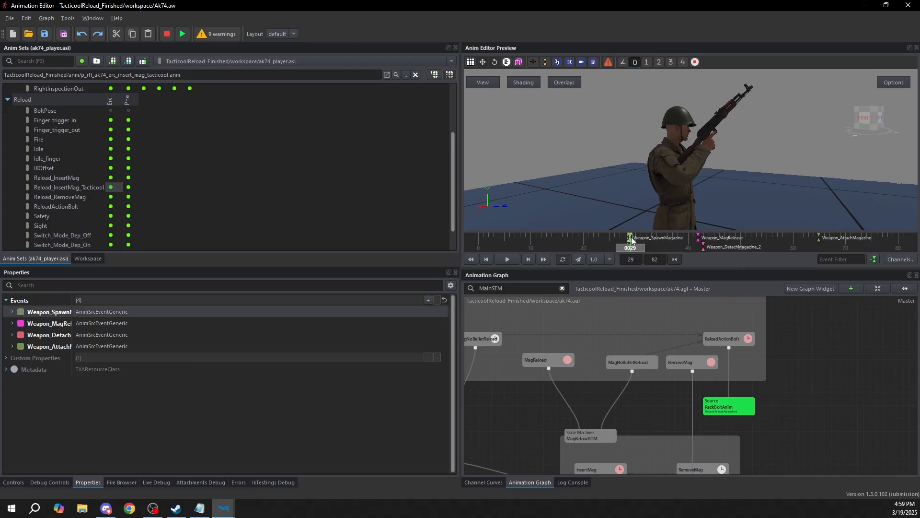
mouse_move(631, 240)
mouse_down()
mouse_move(665, 242)
mouse_move(567, 243)
mouse_move(636, 247)
mouse_move(619, 245)
mouse_up()
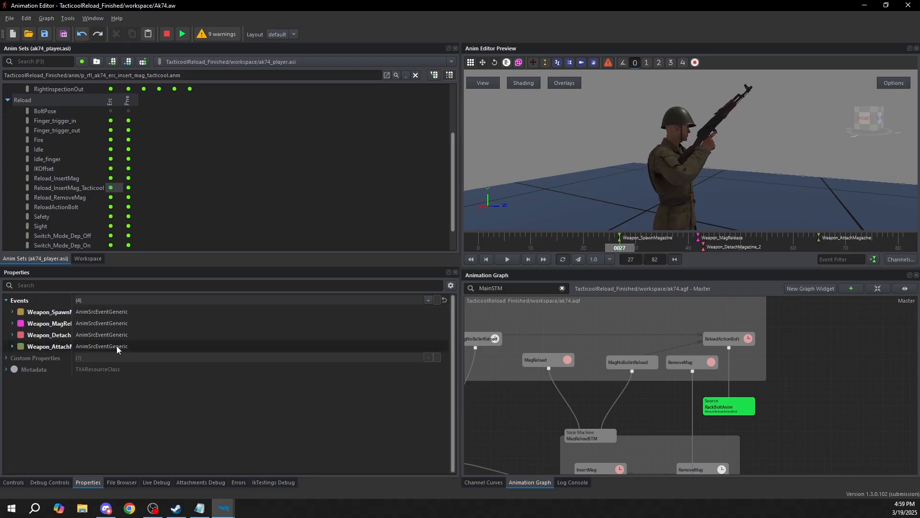
Expand the Weapon_SpawnMagazine event's properties and open its Frame value for editing
click(12, 312)
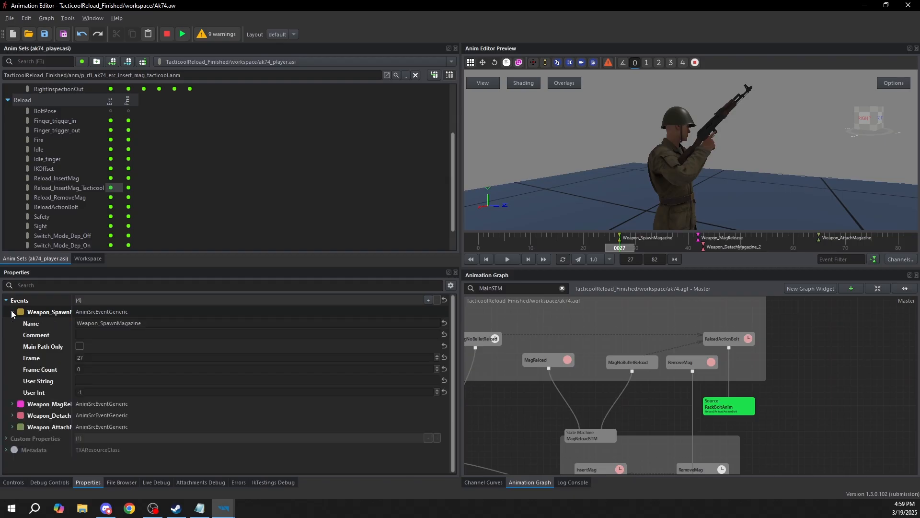
click(47, 313)
drag(91, 358, 29, 347)
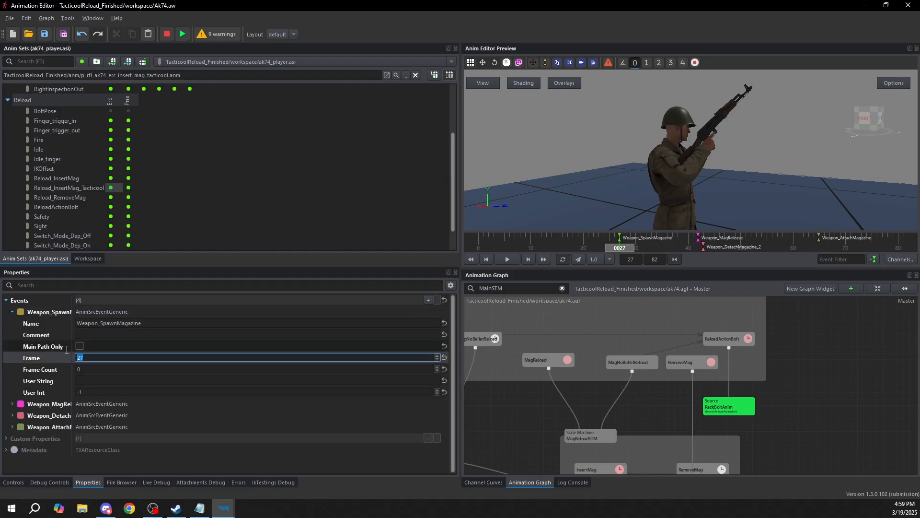
click(676, 415)
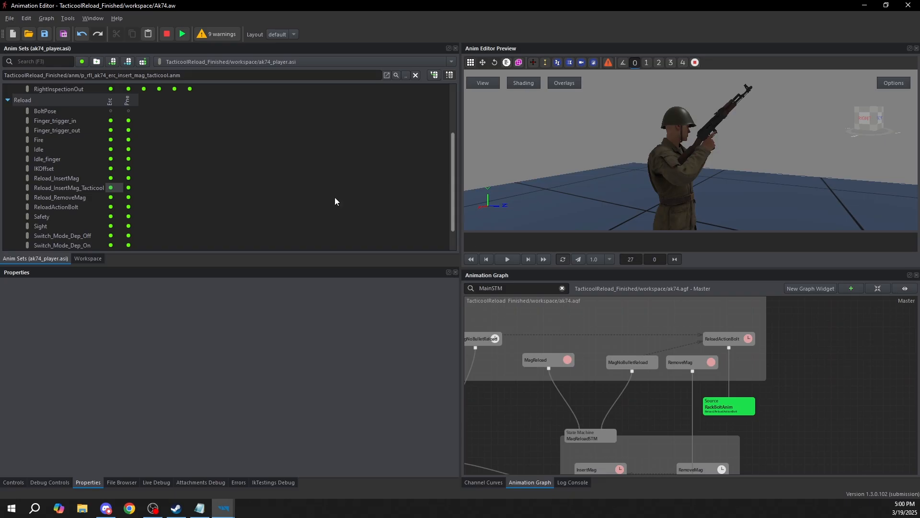
Open the player's Erc Reload_InsertMag animation and hide its sound events on the timeline with the event filter -sound
click(128, 188)
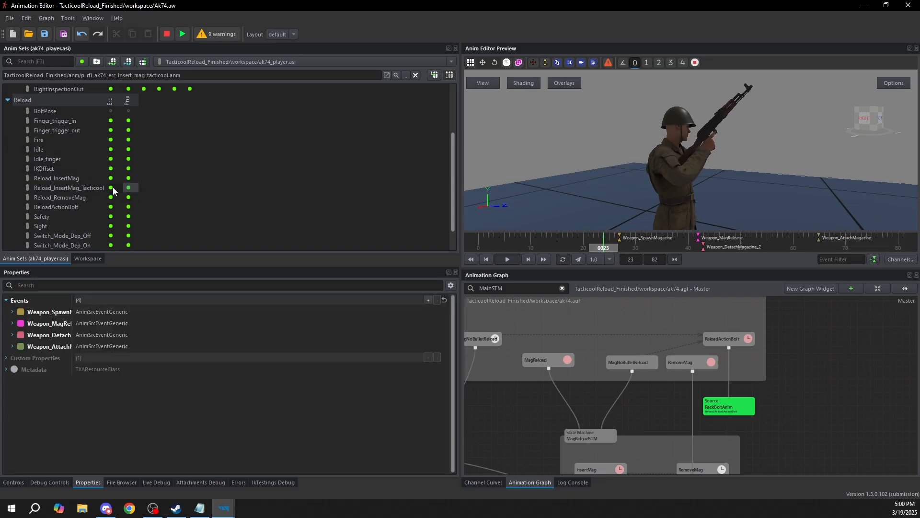
double_click(114, 179)
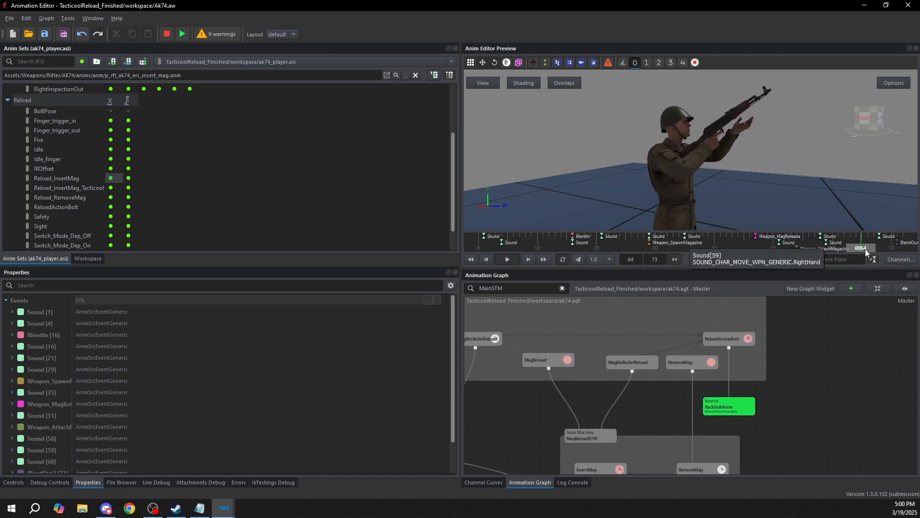
click(825, 259)
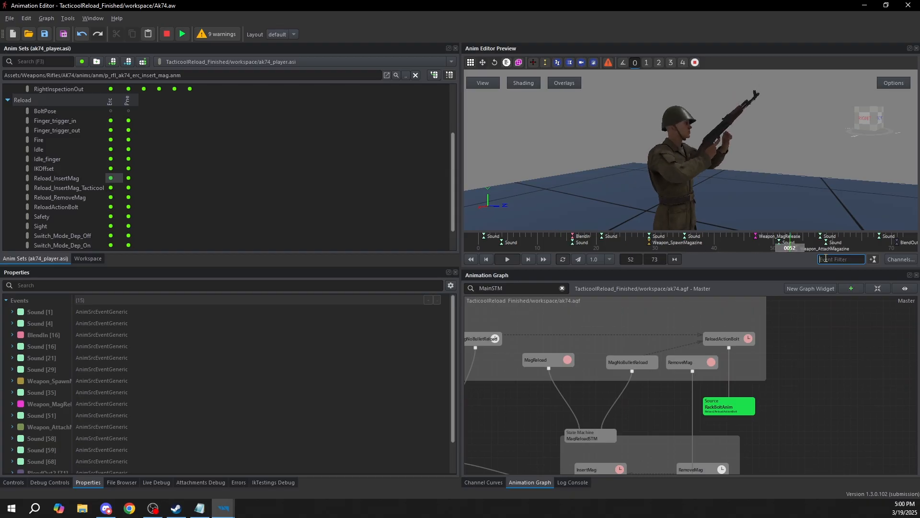
text(-sound)
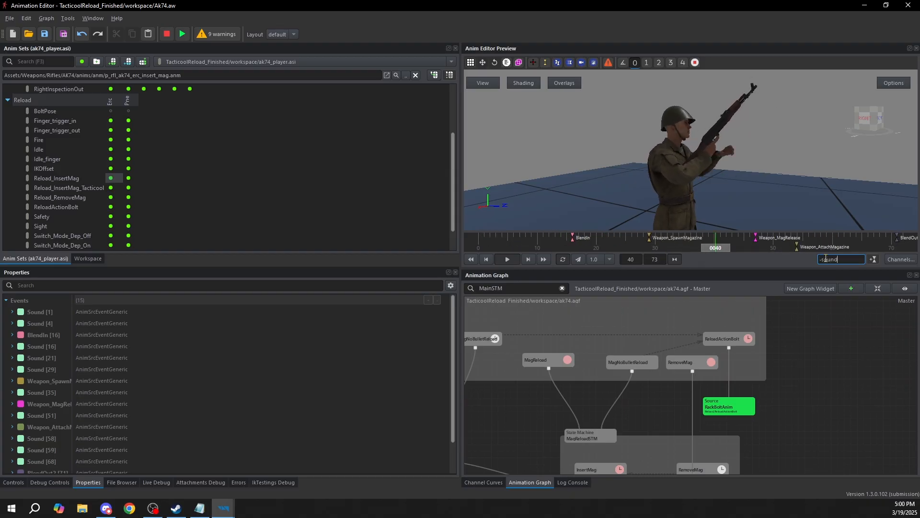
key(Return)
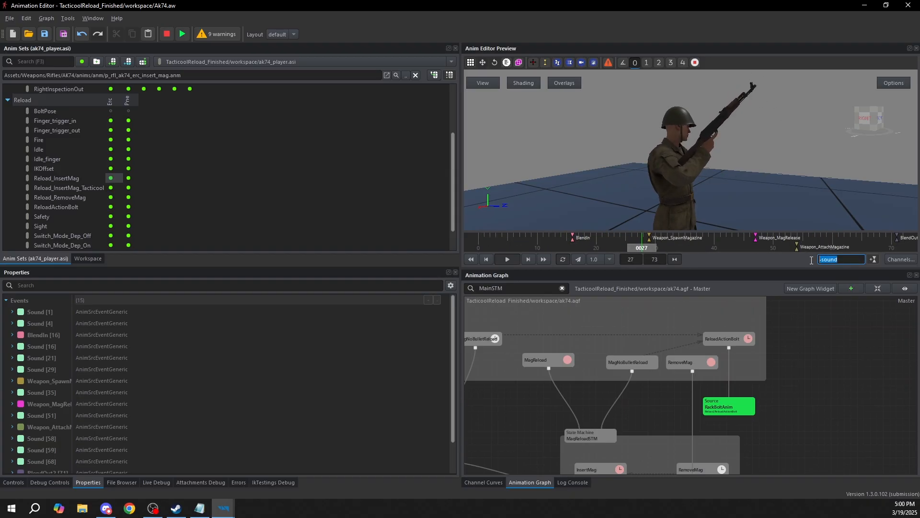
click(829, 259)
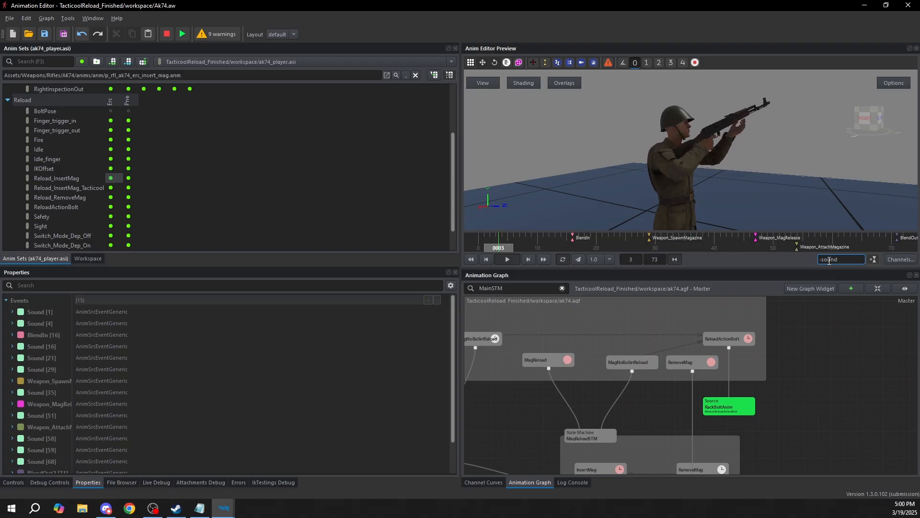
drag(852, 260, 819, 262)
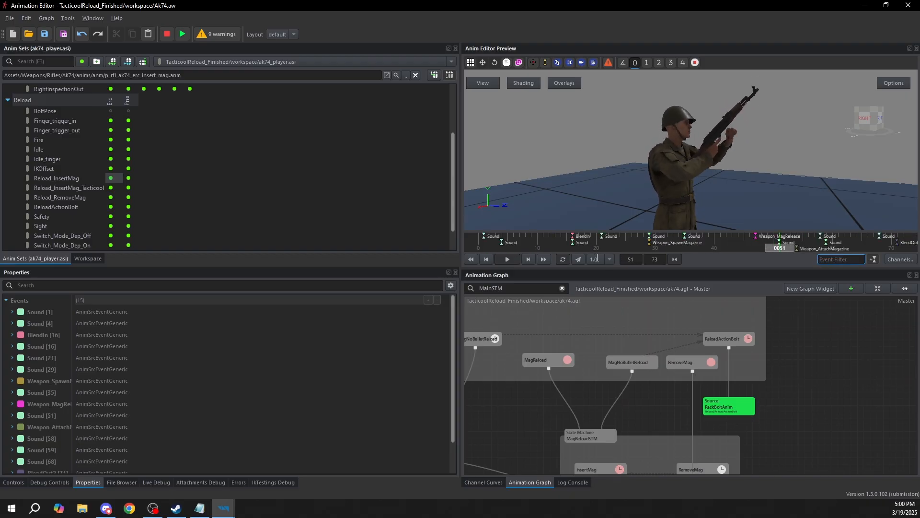
key(BackSpace)
click(487, 242)
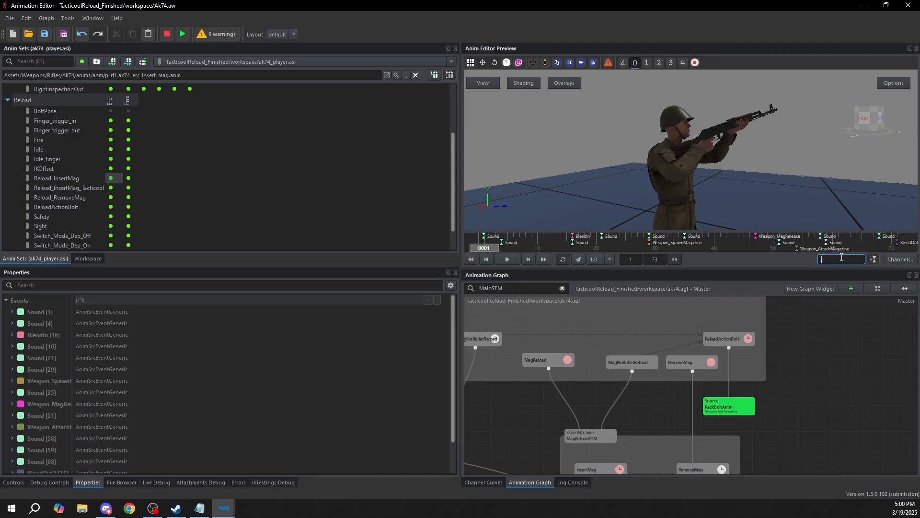
text(-sound)
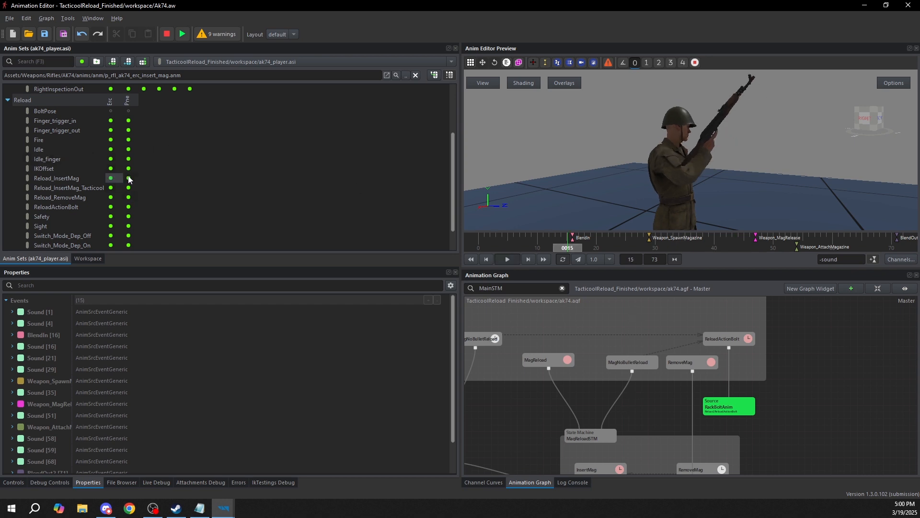
Create a new Source node in the animation graph beside the RackBoltAnim node
middle_drag(732, 350, 640, 309)
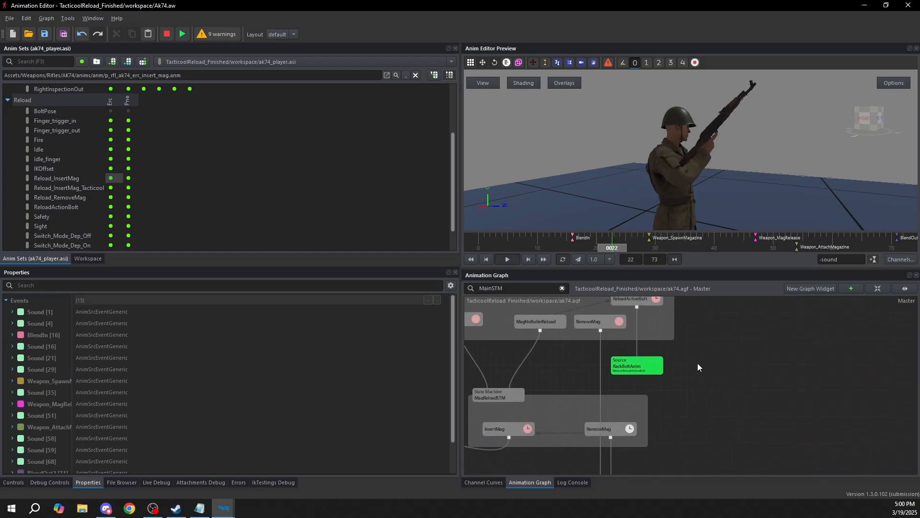
right_click(698, 367)
mouse_move(729, 368)
mouse_move(812, 468)
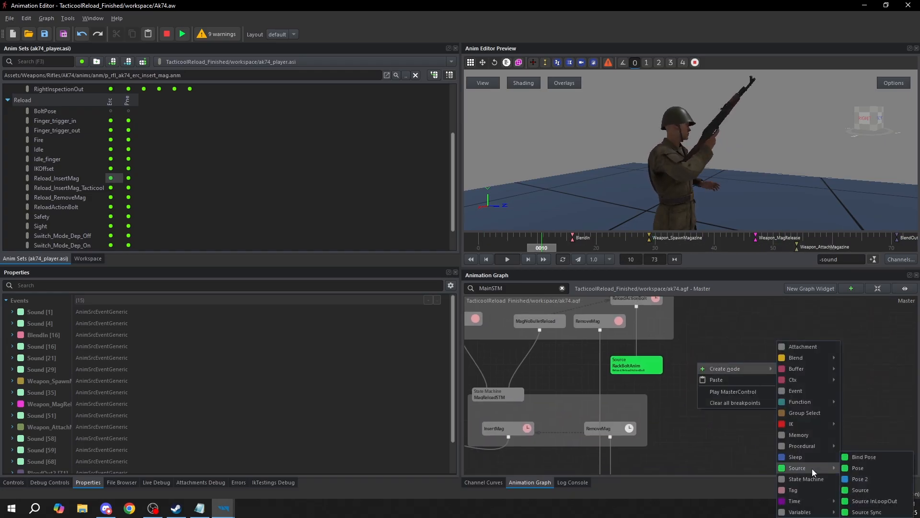
click(877, 486)
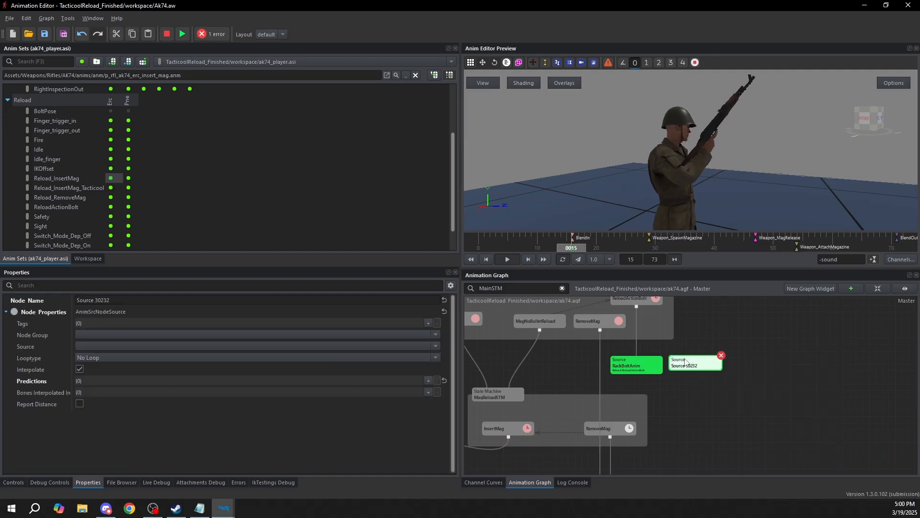
Set the new source node's Source to Reload.Reload_InsertMag_Tacticool
click(99, 343)
text(reload)
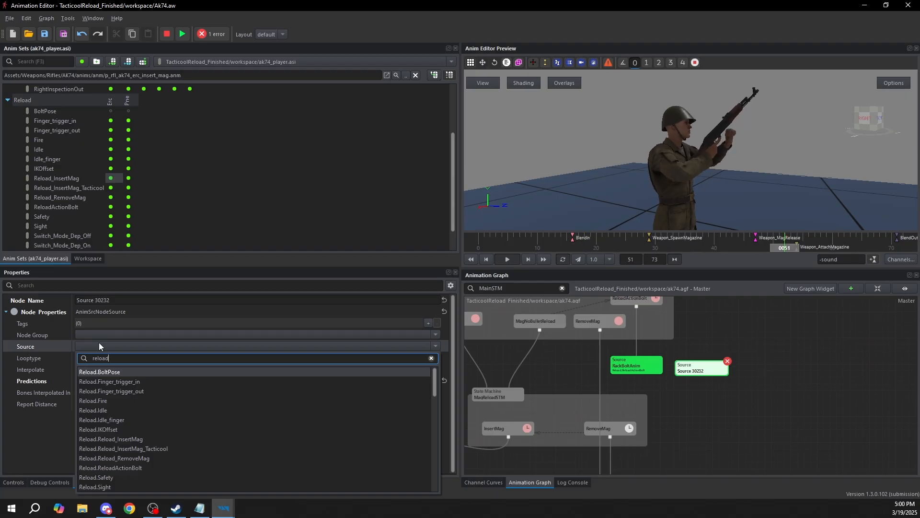
text(.)
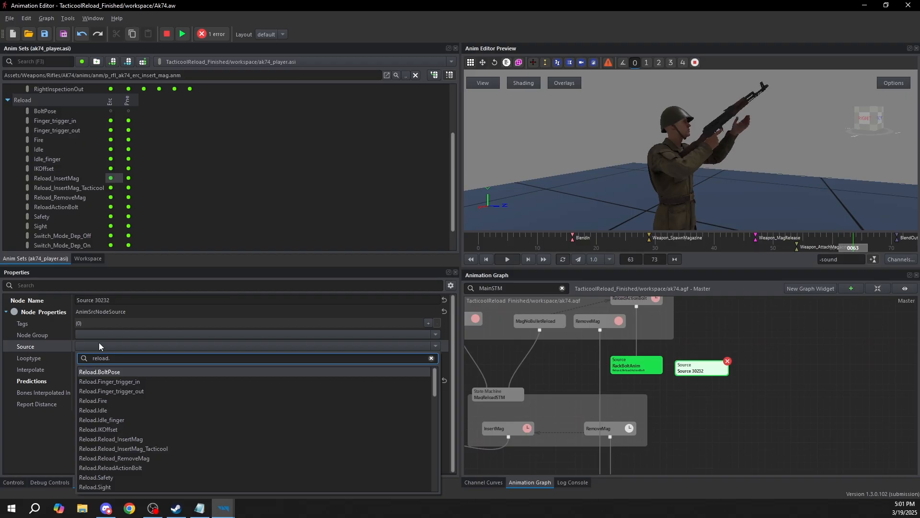
text(in)
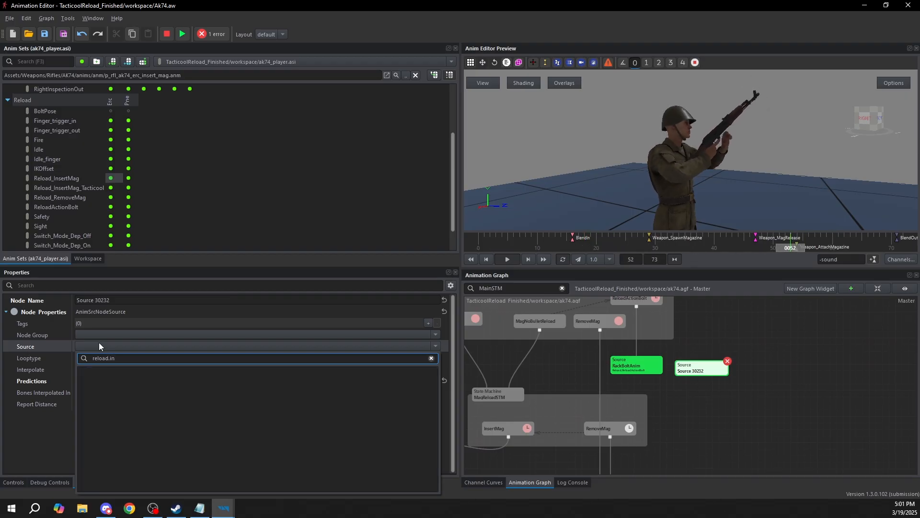
key(BackSpace)
key(BackSpace)
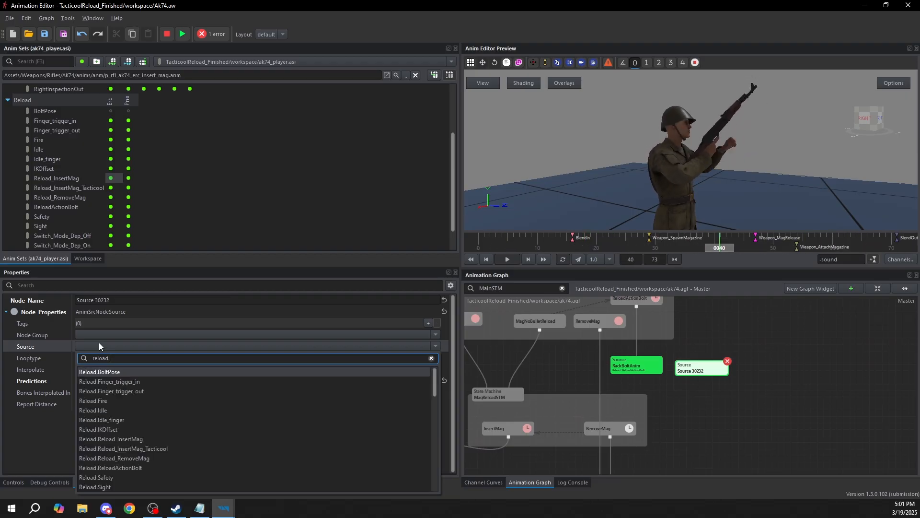
text(reload)
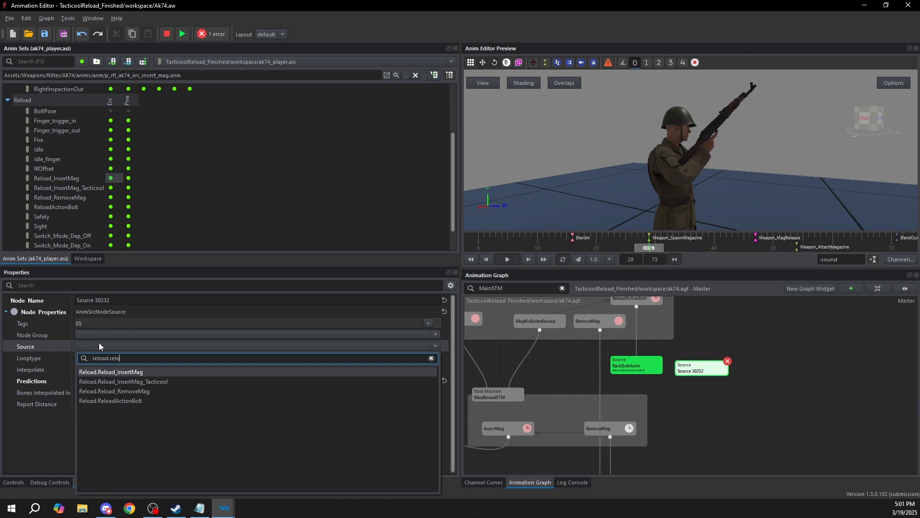
text(_)
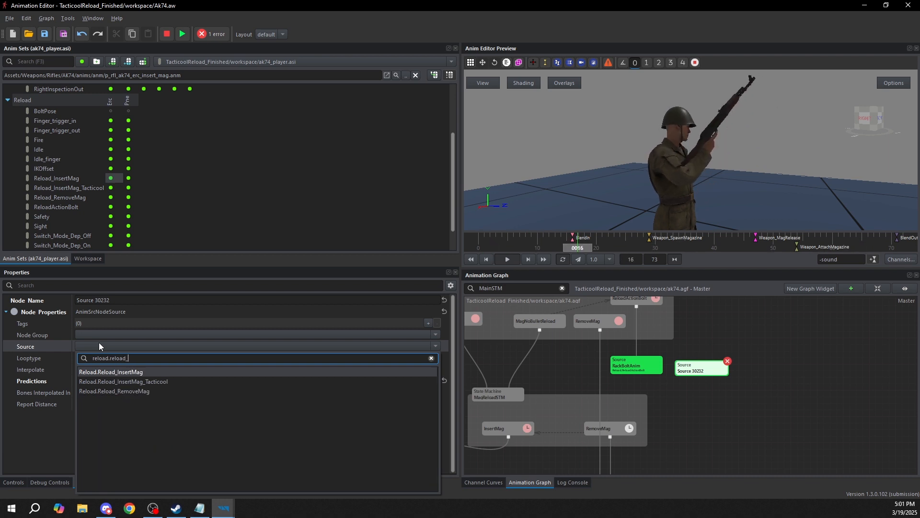
click(154, 382)
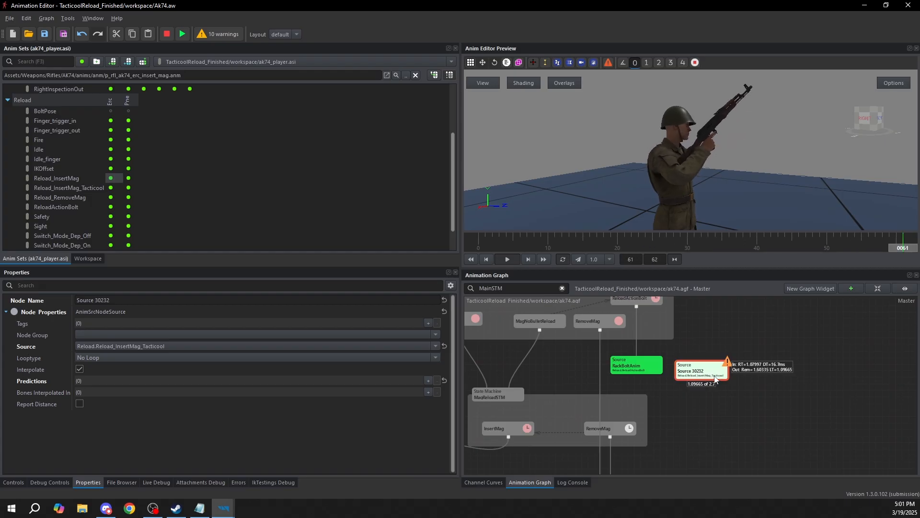
Move the Reload_InsertMag_Tacticool source node slightly down, beside the RackBoltAnim node
drag(765, 138, 748, 139)
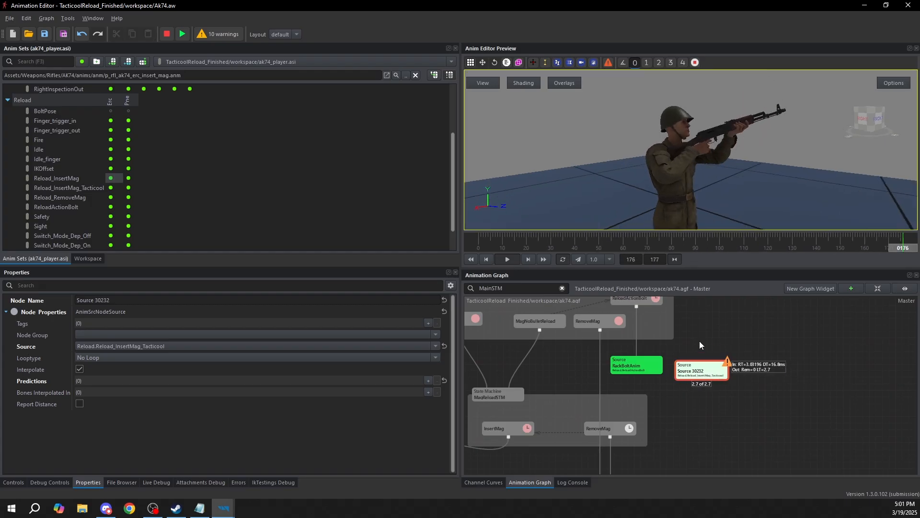
click(714, 336)
drag(702, 374, 709, 389)
middle_drag(706, 364, 690, 412)
mouse_move(627, 350)
mouse_down()
mouse_move(671, 342)
mouse_move(634, 341)
mouse_up()
middle_drag(688, 365, 750, 390)
Create a new State node in the WeaponReloadSTM group, beside the ReloadActionBolt state
scroll(752, 391, down, 4)
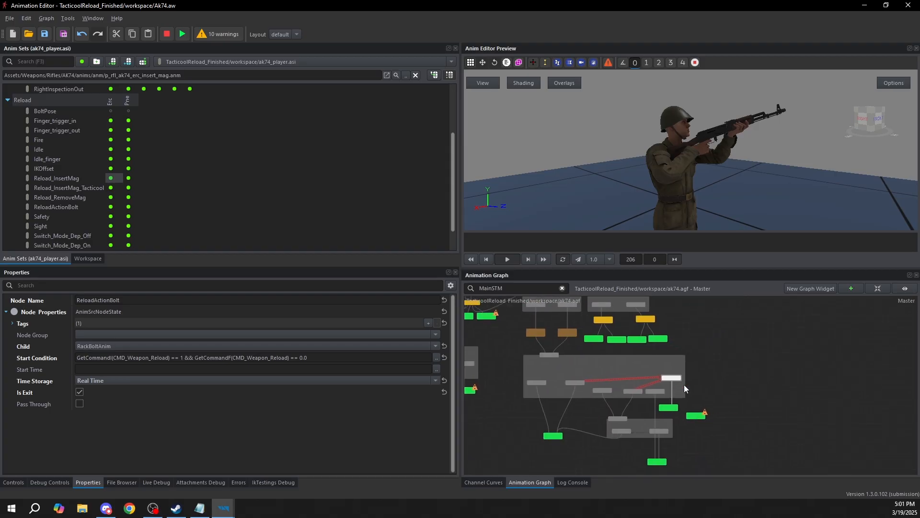
scroll(684, 384, up, 3)
click(617, 397)
middle_drag(617, 397, 821, 401)
drag(574, 428, 803, 372)
click(689, 330)
middle_drag(689, 334, 494, 334)
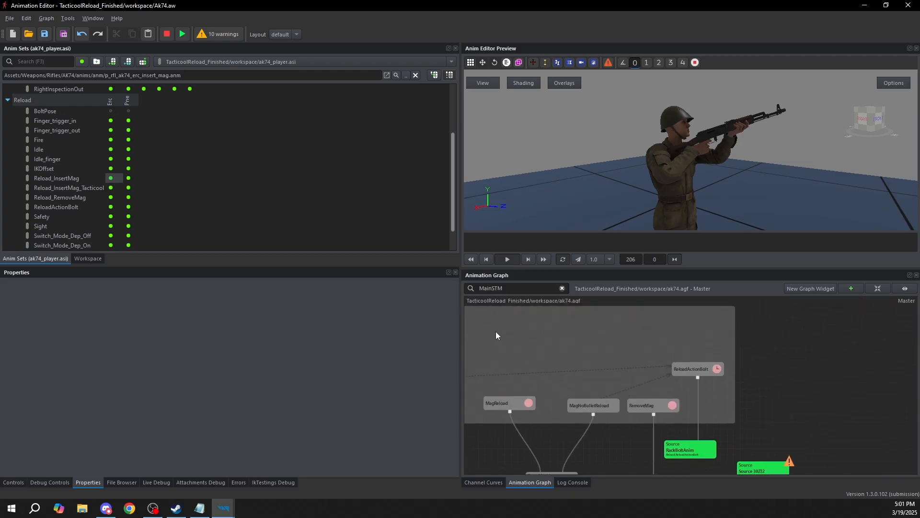
middle_drag(716, 401, 650, 400)
right_click(641, 343)
click(674, 349)
drag(641, 352, 696, 407)
Name the new state Tacticool and connect it to the Reload_InsertMag_Tacticool source node as its child
click(121, 299)
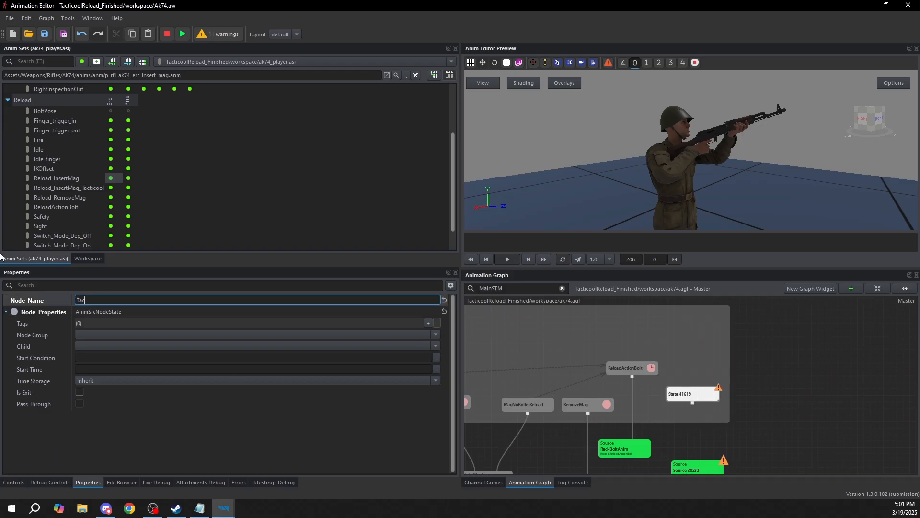
click(848, 409)
middle_drag(739, 441, 745, 391)
drag(698, 353, 703, 418)
middle_drag(726, 357, 714, 355)
drag(698, 350, 703, 350)
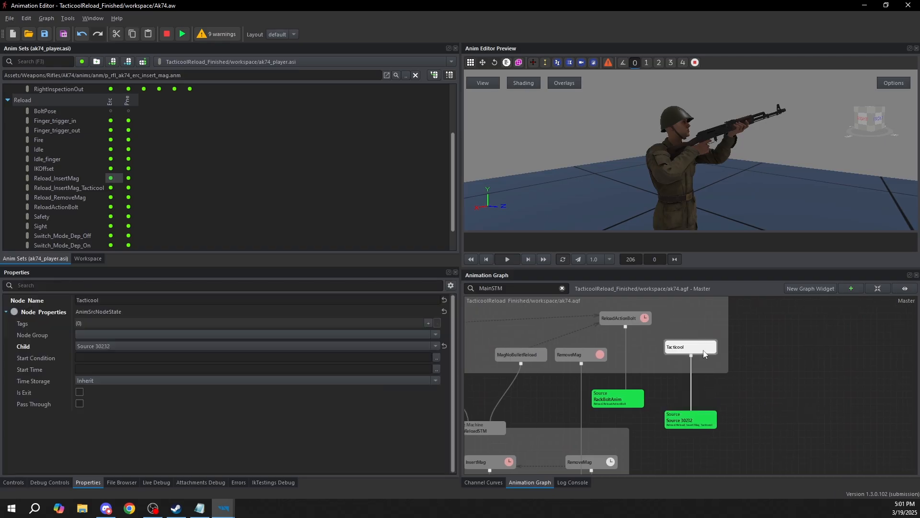
Examine the start condition expression of the NoMagReload state
middle_drag(573, 403, 715, 421)
middle_drag(571, 344, 694, 358)
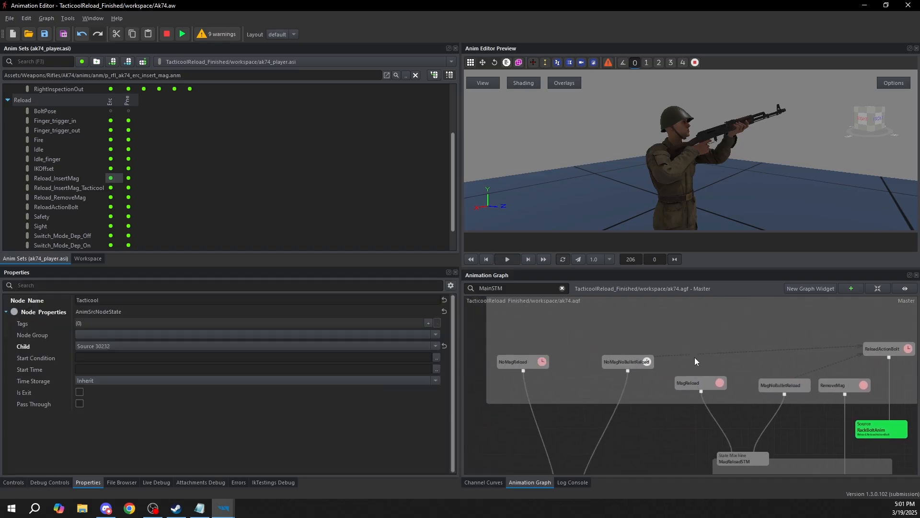
click(502, 362)
middle_drag(605, 390, 601, 412)
click(111, 357)
click(436, 358)
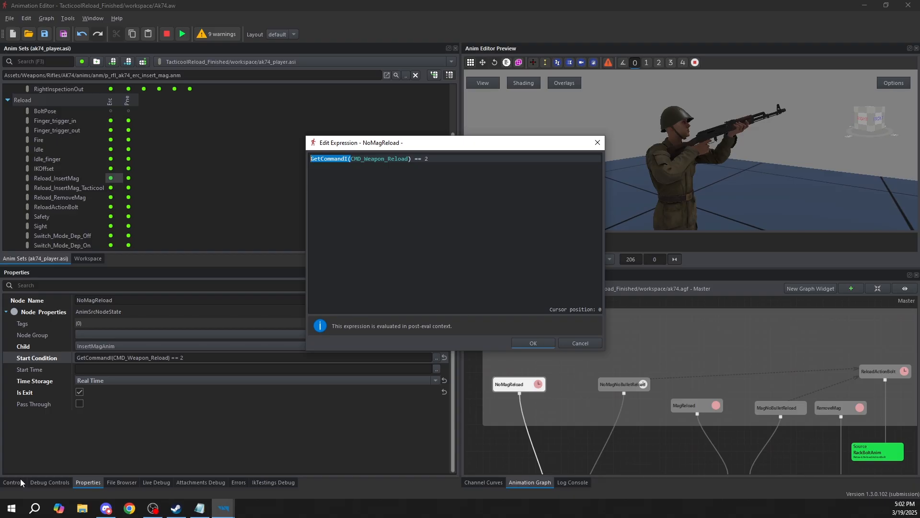
click(421, 170)
drag(348, 160, 371, 159)
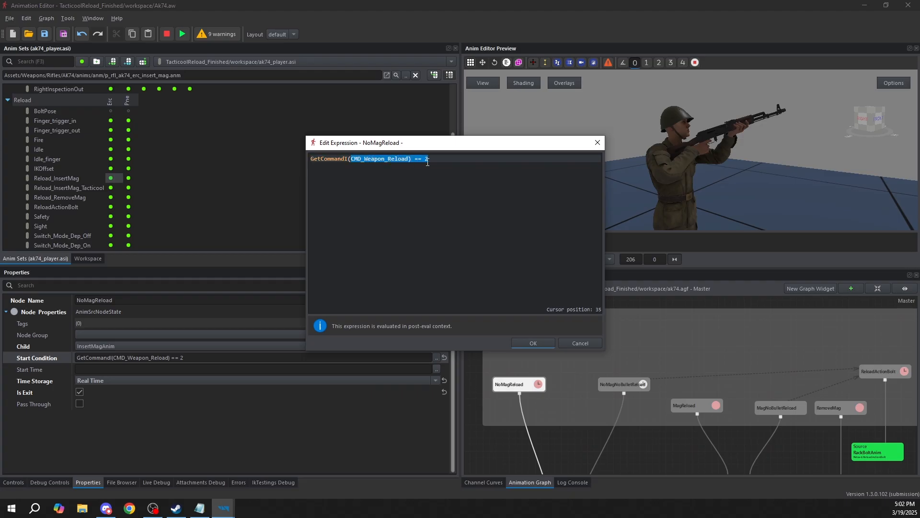
click(443, 162)
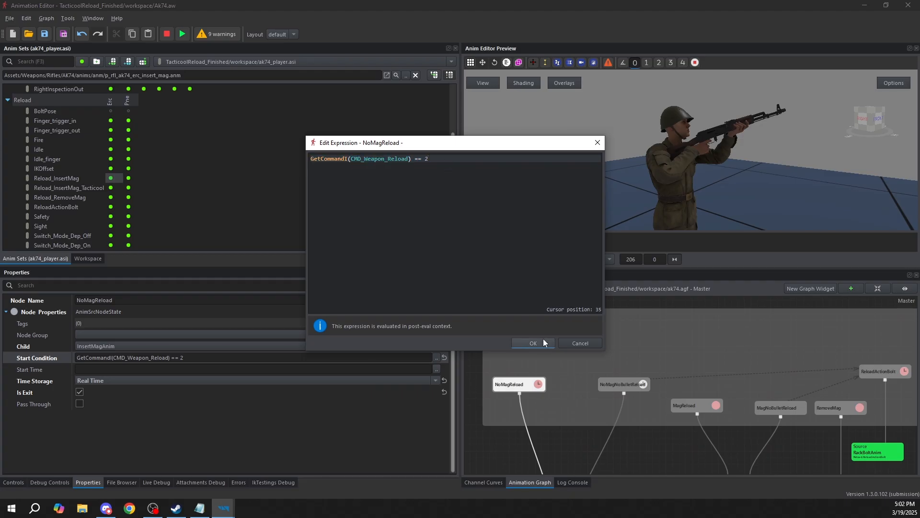
click(541, 342)
Try reducing the NoMagNoBulletReload state's start condition to GetCommandI(CMD_Weapon_Reload) == 3
click(616, 384)
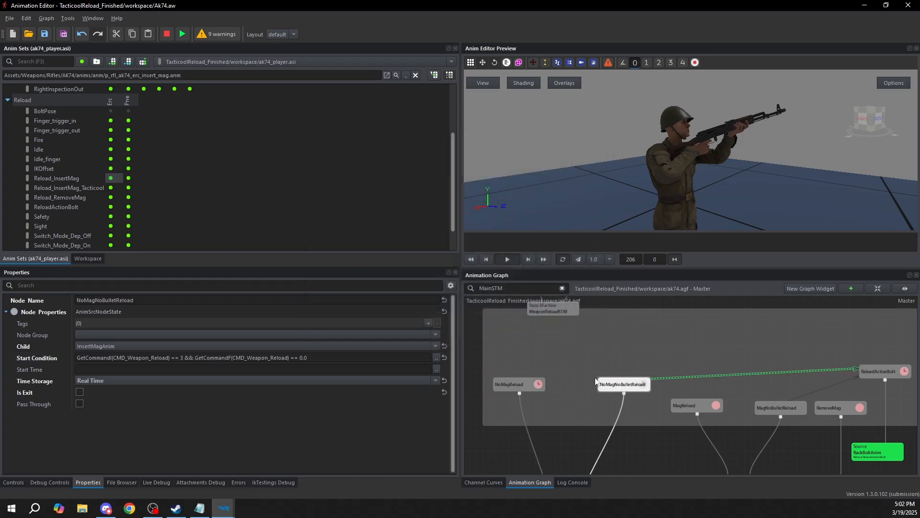
click(437, 358)
drag(430, 162, 297, 153)
click(429, 165)
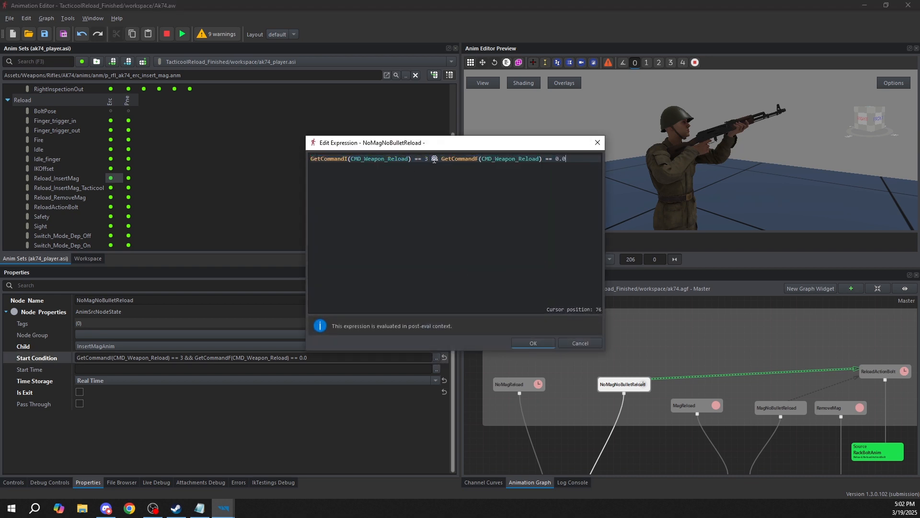
drag(431, 159, 630, 159)
text(== 3)
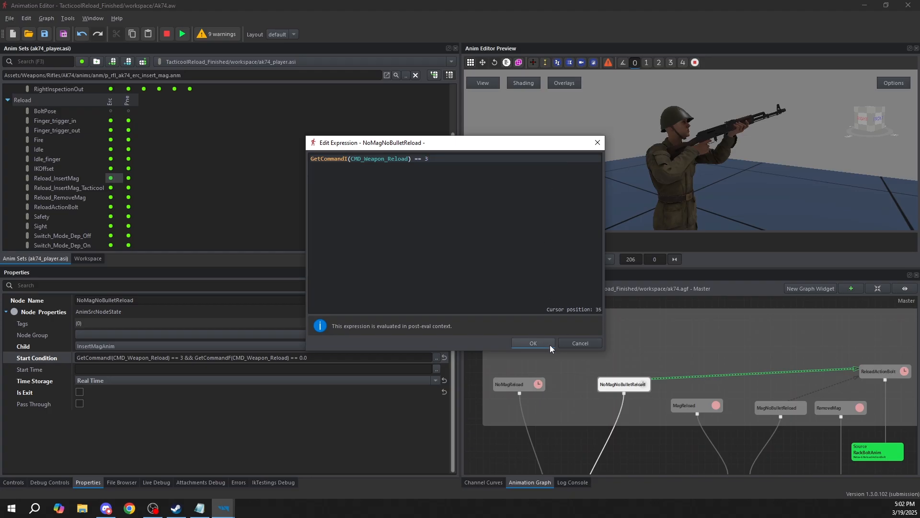
click(577, 338)
Examine the start conditions of the MagReload, MagNoBulletReload and RemoveMag states to see which reload command numbers are used
click(713, 408)
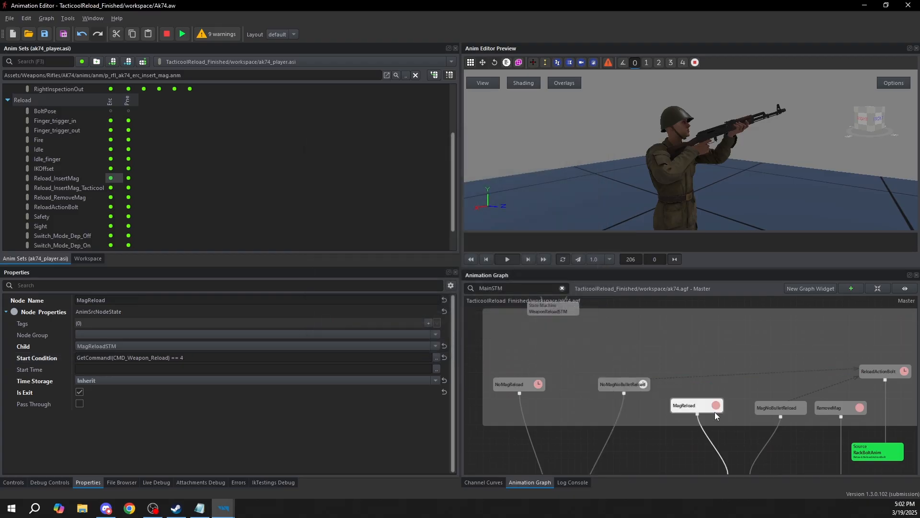
click(195, 359)
middle_drag(736, 394, 598, 393)
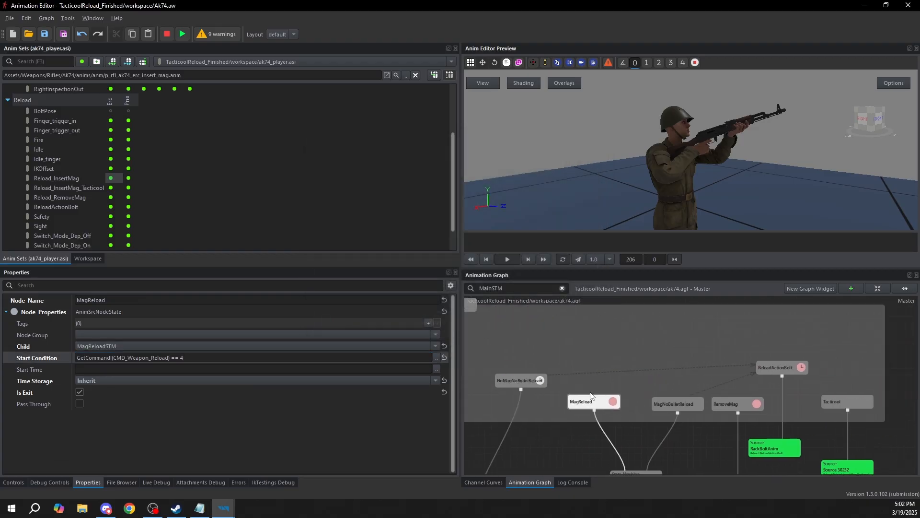
click(673, 403)
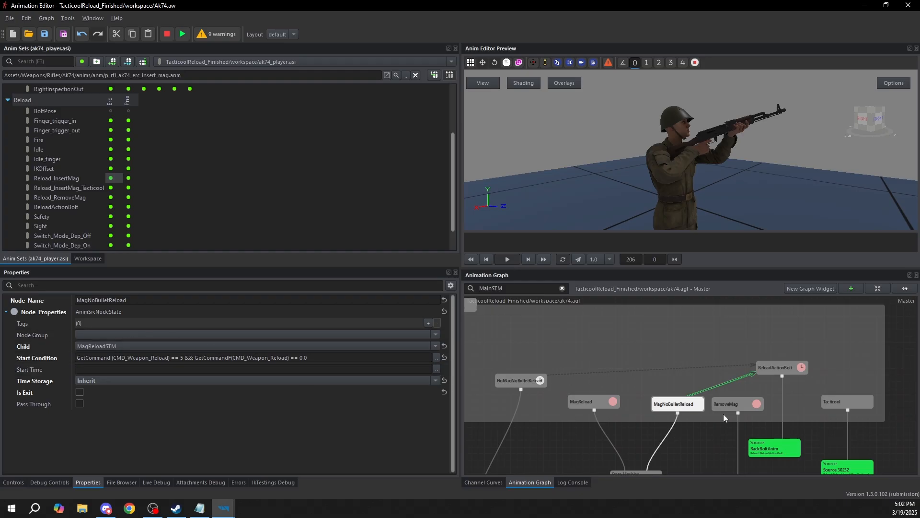
middle_drag(735, 404, 685, 407)
click(688, 407)
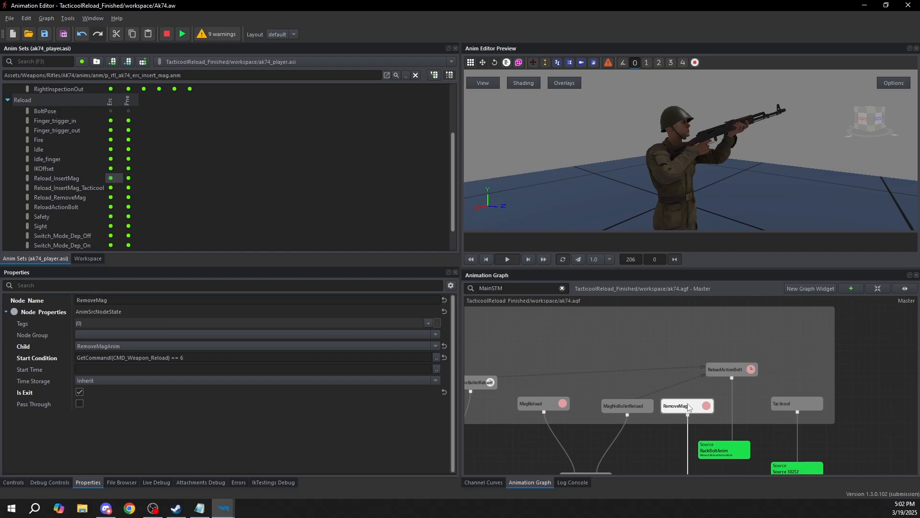
click(732, 369)
middle_drag(667, 416, 723, 397)
click(747, 391)
click(685, 386)
click(741, 386)
click(187, 357)
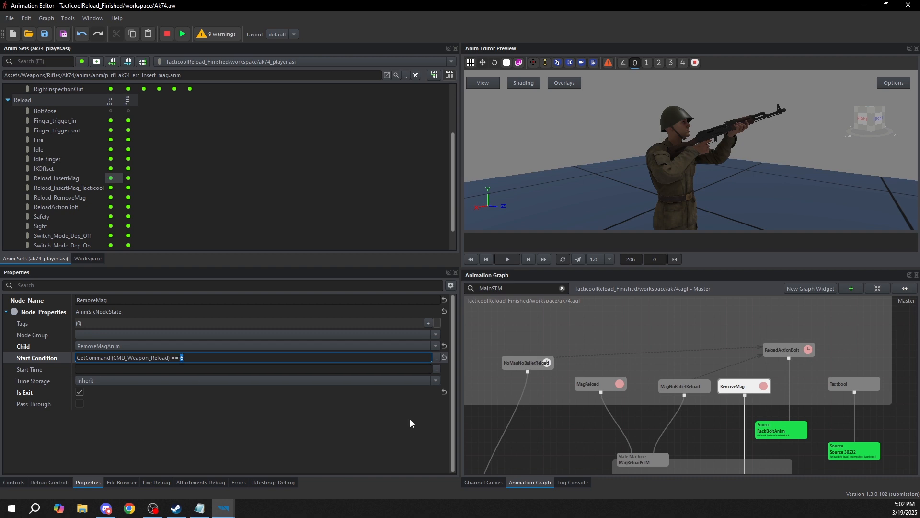
Copy the RemoveMag state's start condition to the Tacticool state and change it to GetCommandI(CMD_Weapon_Reload) == 7
middle_drag(746, 382, 662, 374)
click(205, 359)
key(ctrl+a)
key(ctrl+c)
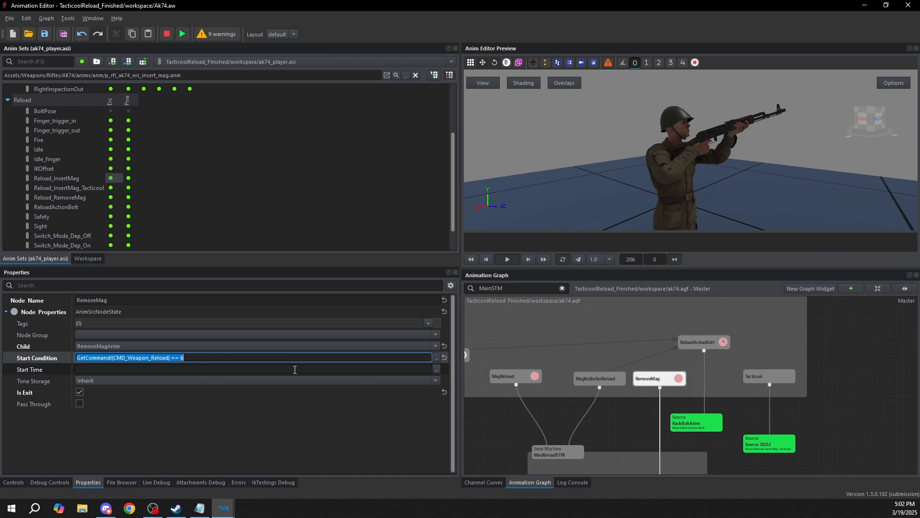
click(771, 377)
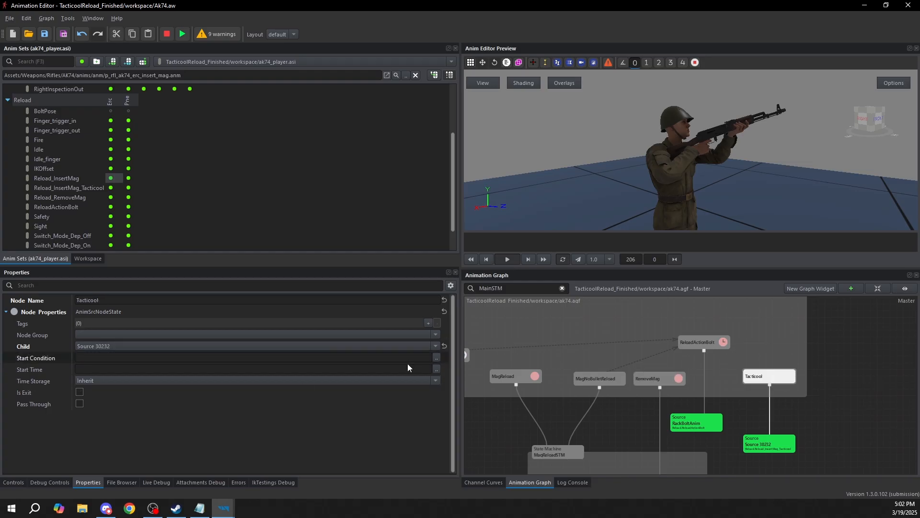
click(436, 369)
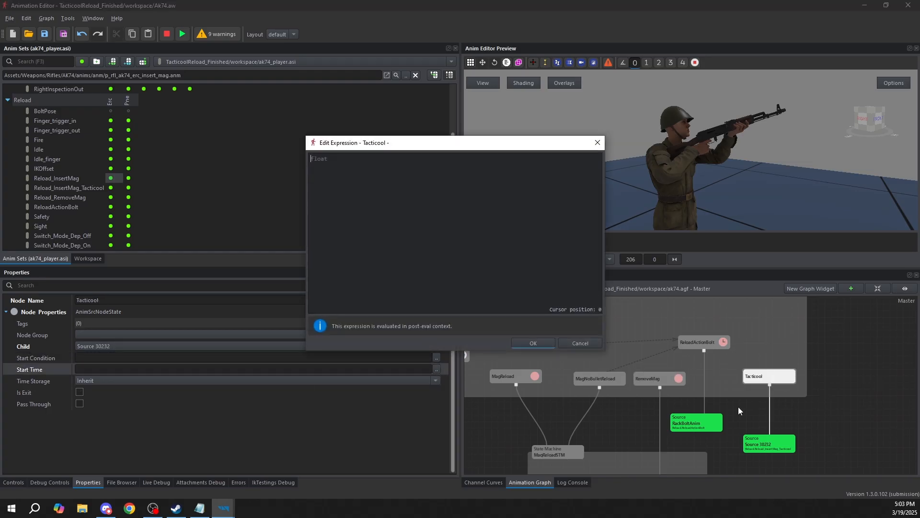
click(574, 343)
click(436, 357)
key(ctrl+v)
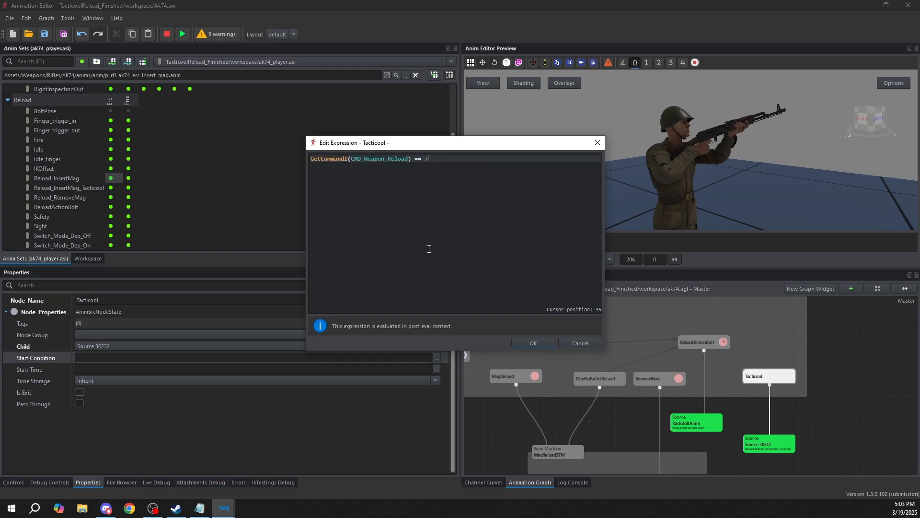
click(526, 344)
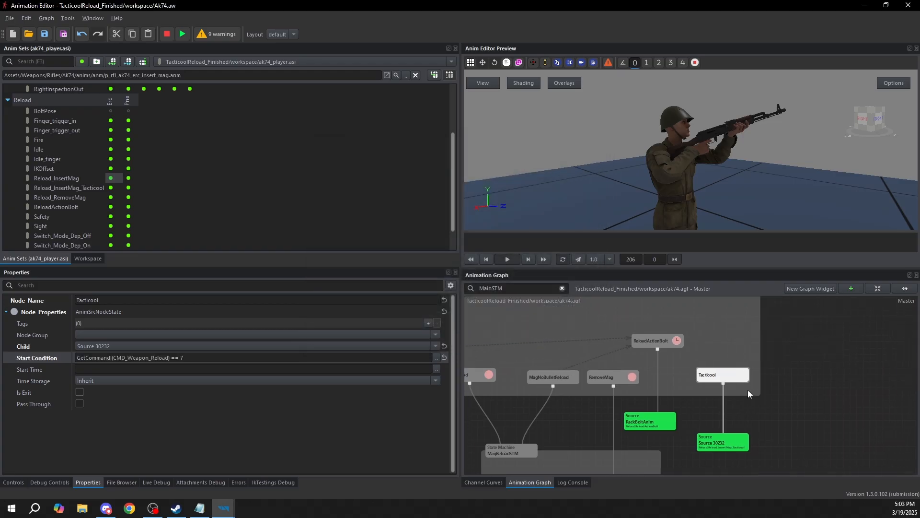
Enable Is Exit on the Tacticool state and set its Time Storage to Real Time
click(127, 381)
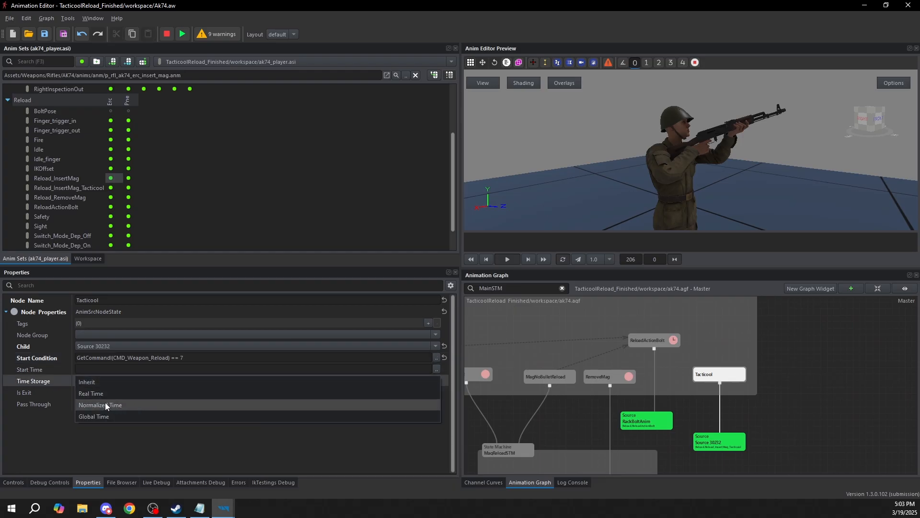
click(111, 444)
click(79, 392)
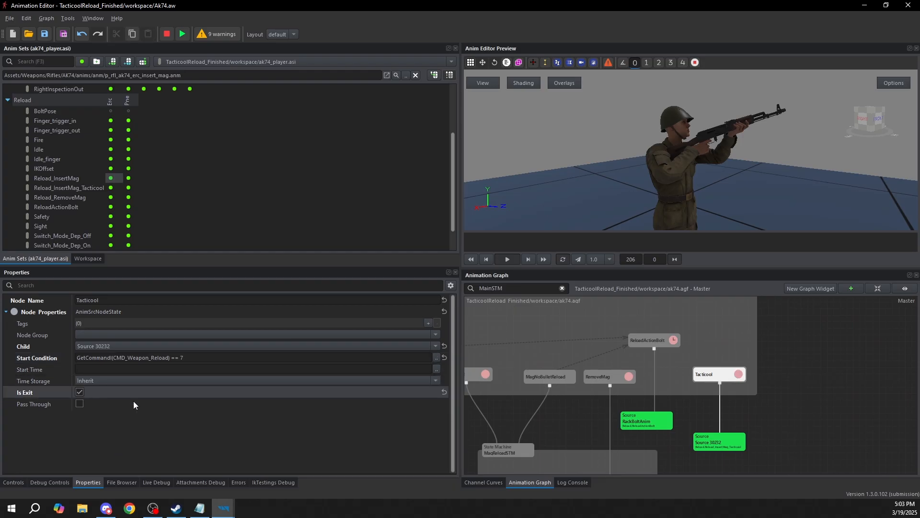
middle_drag(730, 396, 807, 449)
scroll(807, 449, down, 1)
scroll(763, 423, down, 1)
mouse_move(694, 360)
middle_down()
mouse_move(763, 423)
mouse_move(676, 358)
middle_up()
scroll(749, 385, up, 1)
middle_drag(749, 386, 729, 372)
scroll(729, 372, up, 2)
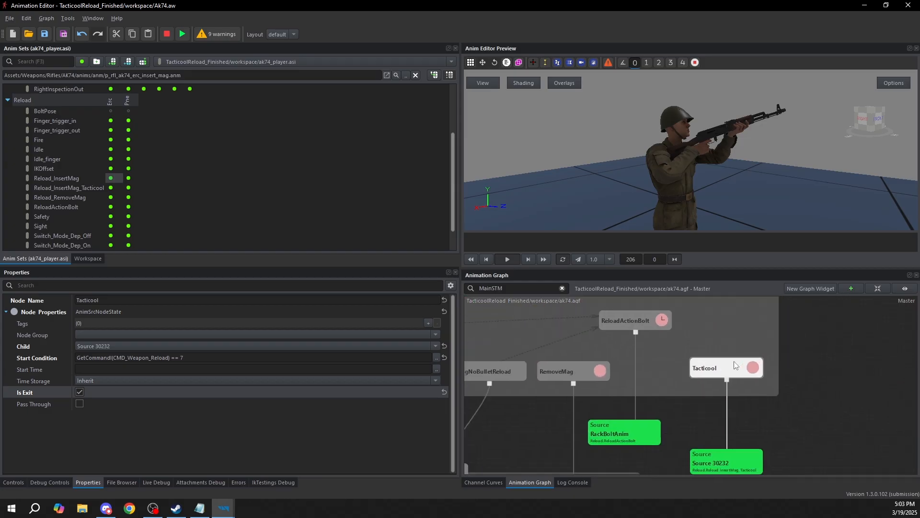
click(101, 381)
click(105, 393)
click(818, 420)
Move the Reload_InsertMag_Tacticool source node up, closer beneath the Tacticool state
middle_drag(761, 436, 736, 404)
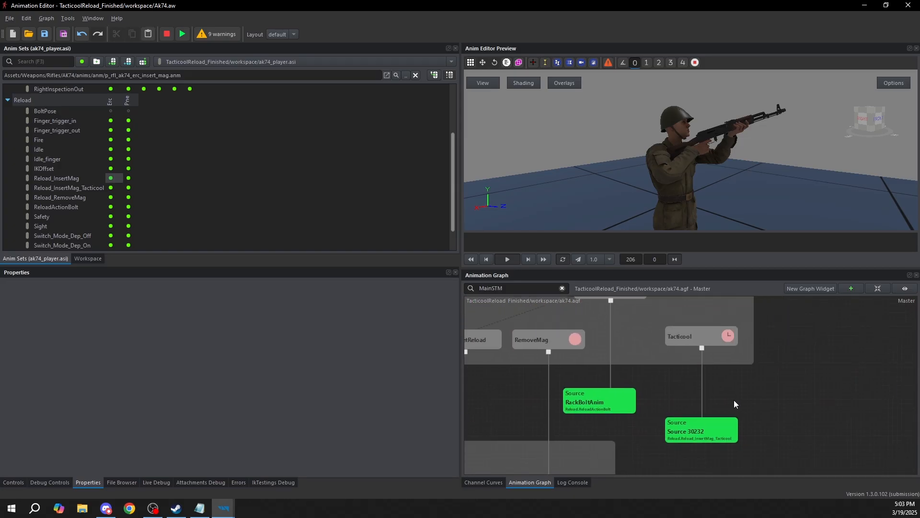
drag(700, 442, 700, 426)
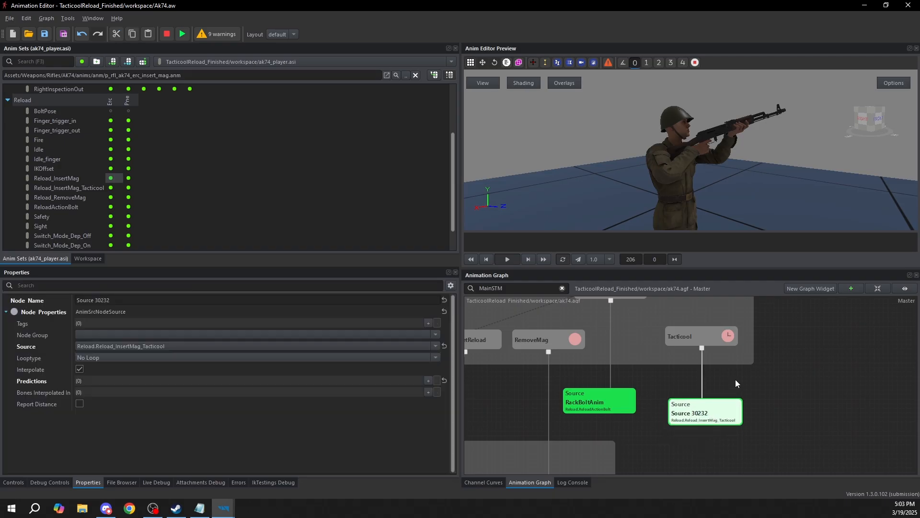
scroll(748, 398, down, 4)
middle_drag(736, 390, 708, 376)
scroll(723, 394, down, 5)
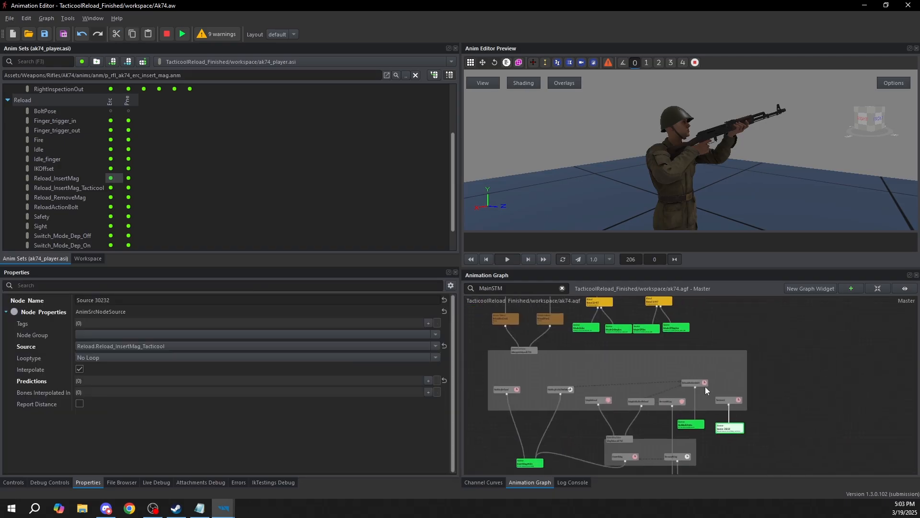
Start the live preview and fire the CMD_Weapon_Reload command with an integer value of 7
scroll(685, 388, up, 5)
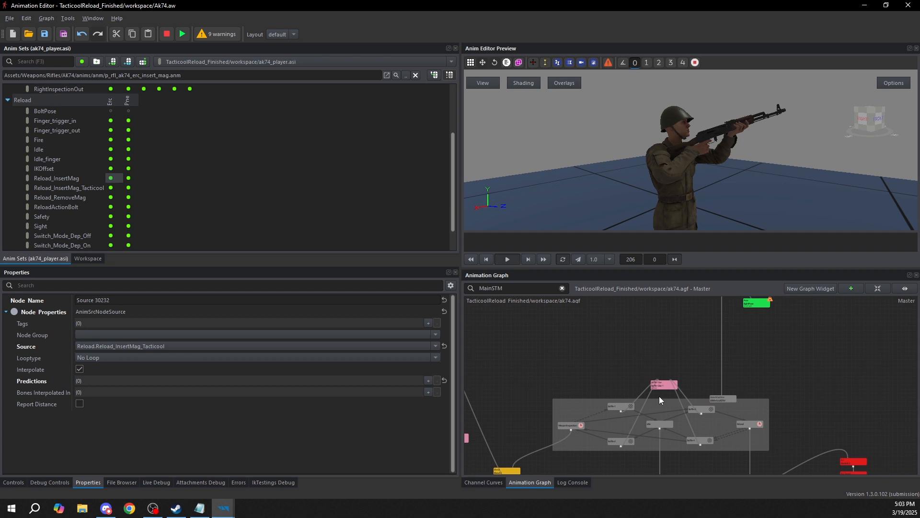
click(181, 35)
mouse_move(747, 433)
middle_down()
mouse_move(655, 313)
mouse_move(684, 312)
middle_up()
middle_drag(771, 415, 719, 359)
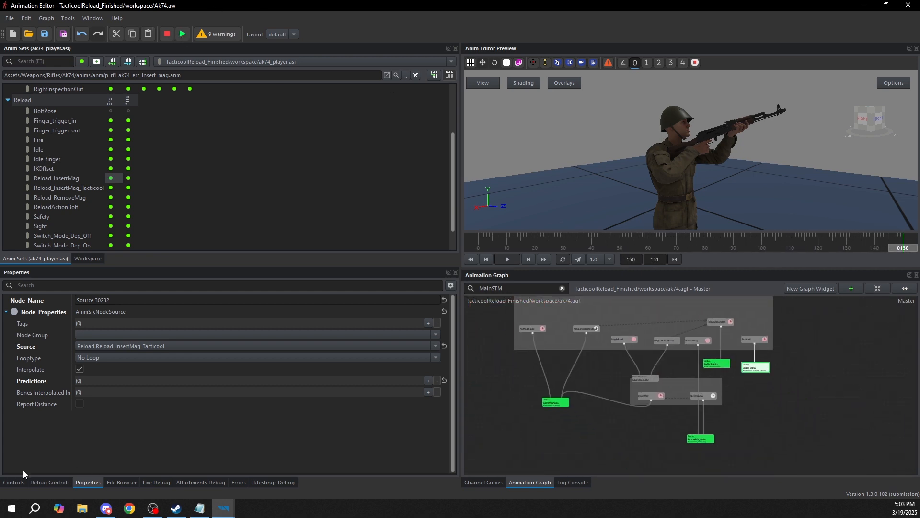
click(13, 482)
click(27, 284)
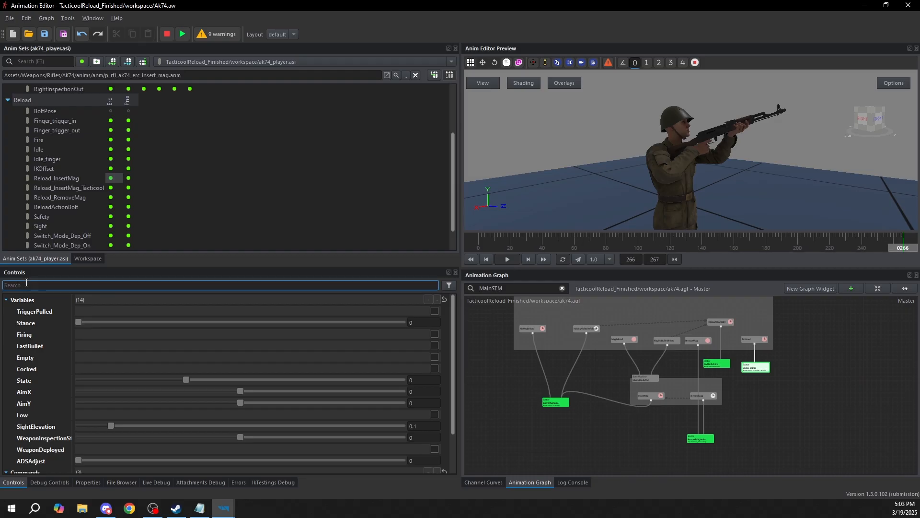
text(reload)
click(351, 311)
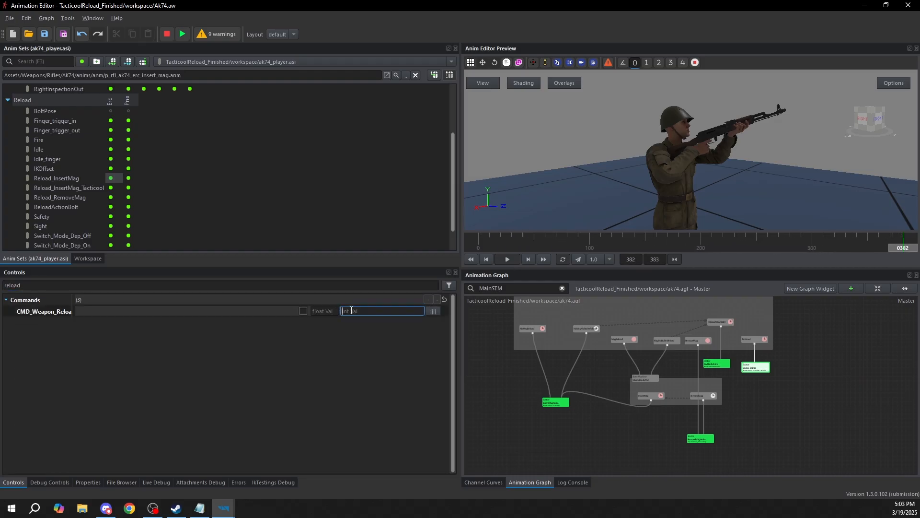
click(304, 311)
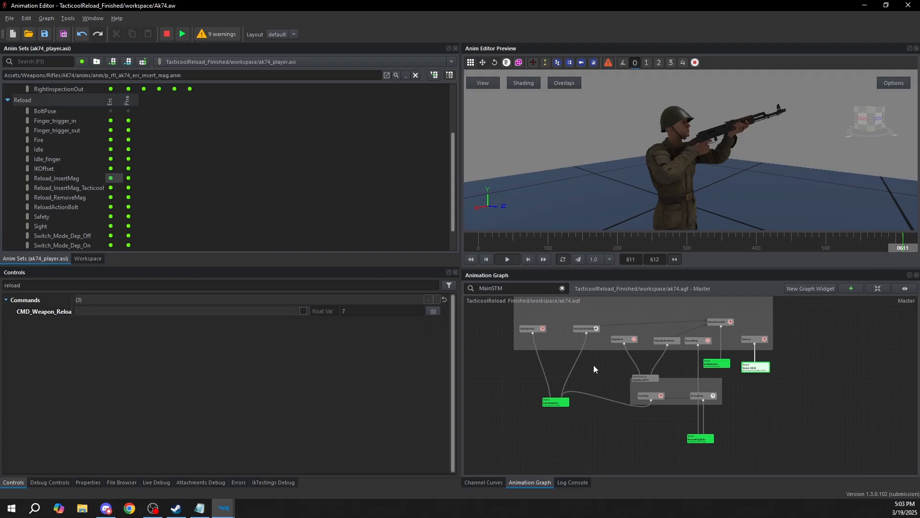
Fire reload command 7 again and check which state is active in the IdleReloadSTM state machine
scroll(593, 365, down, 3)
middle_drag(594, 365, 614, 415)
middle_drag(601, 304, 637, 395)
scroll(577, 373, up, 5)
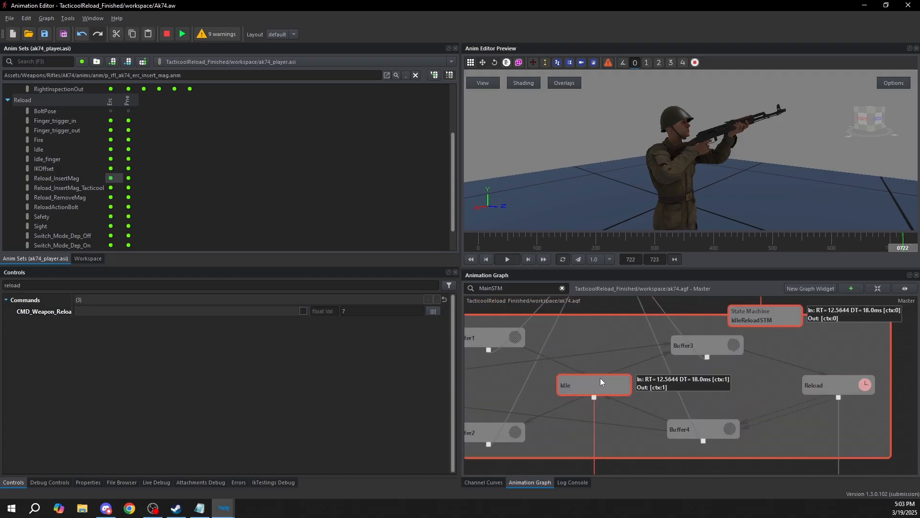
scroll(594, 386, down, 4)
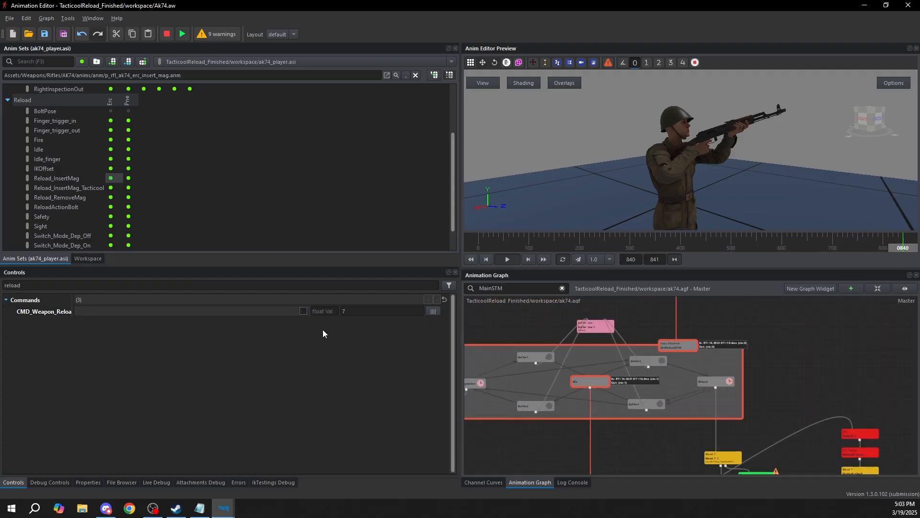
click(304, 311)
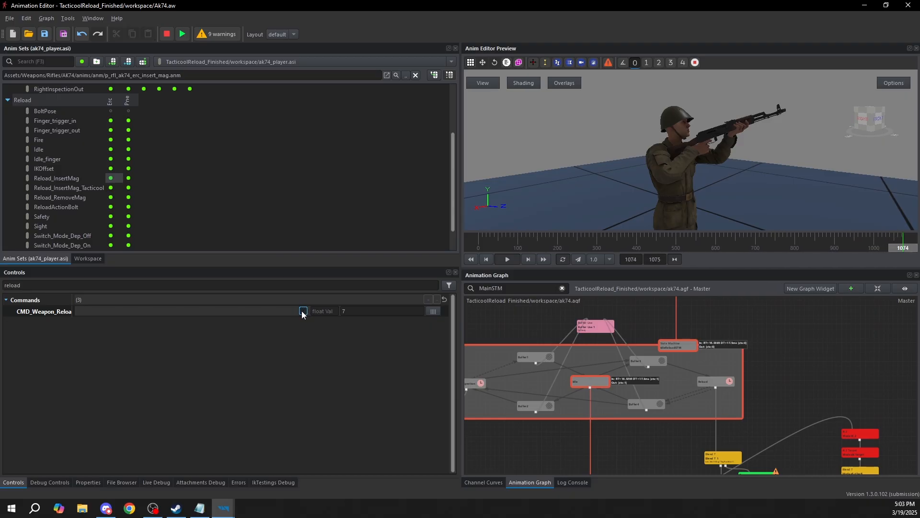
scroll(657, 370, up, 4)
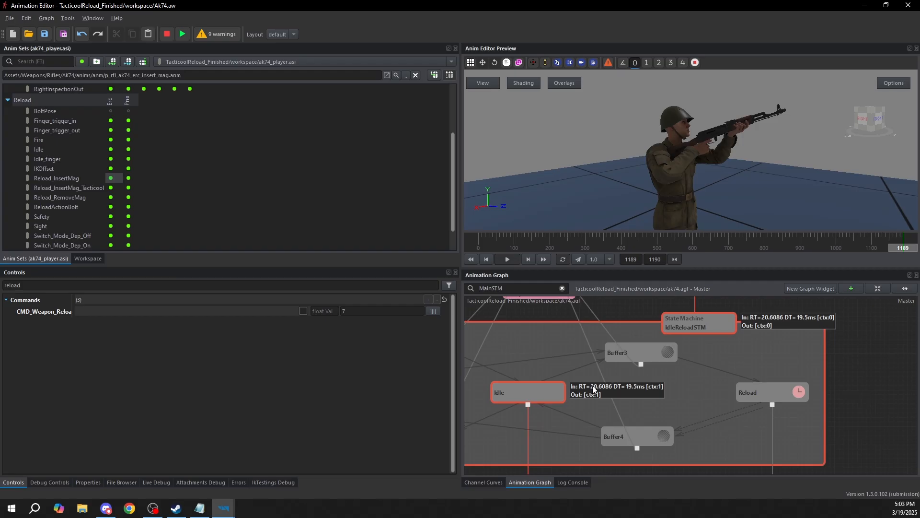
Examine the Idle and Buffer3 states and the transition between them in IdleReloadSTM
click(574, 372)
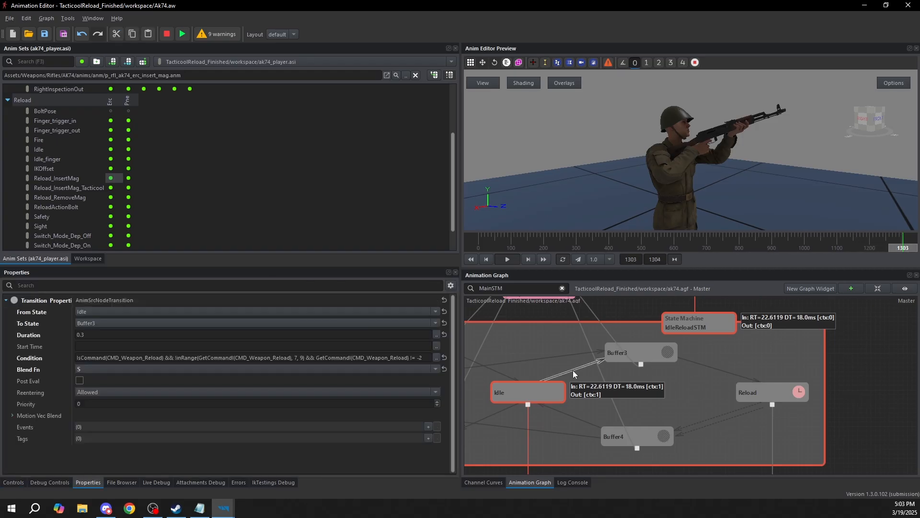
click(623, 353)
click(716, 365)
click(546, 389)
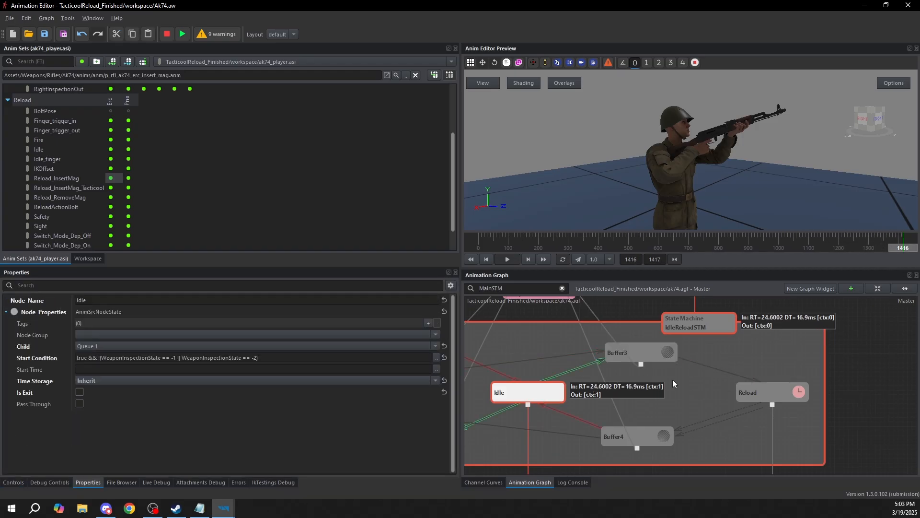
click(573, 369)
click(690, 361)
click(578, 368)
click(520, 387)
click(627, 357)
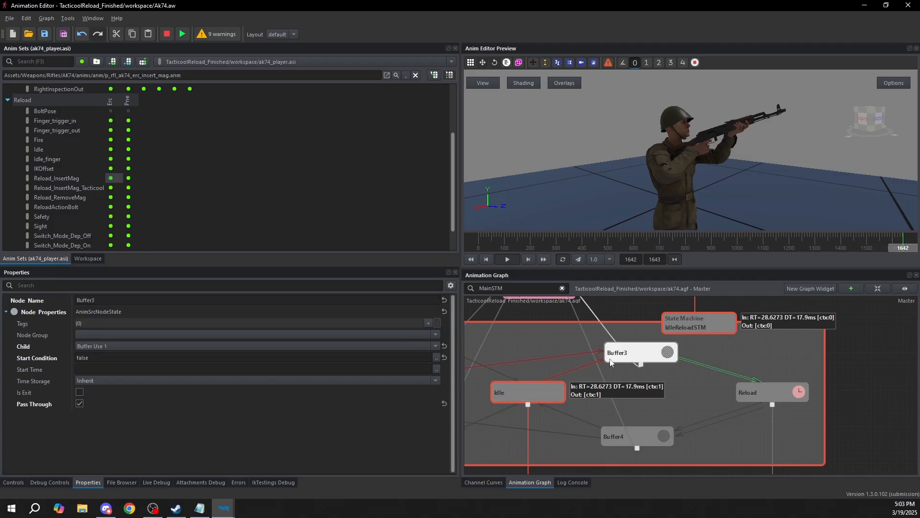
Read the full condition of the Idle to Buffer3 transition, especially its excluded command range, and close it unchanged
click(573, 367)
click(437, 357)
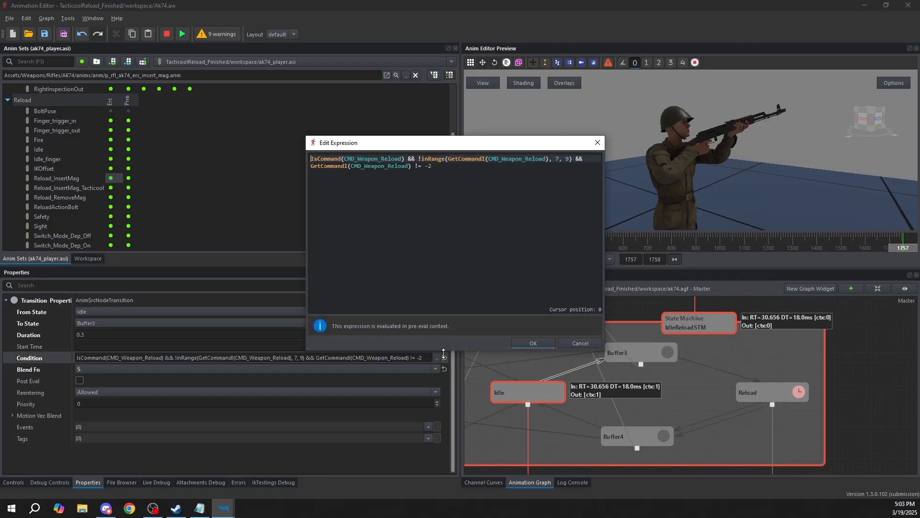
drag(420, 158, 570, 157)
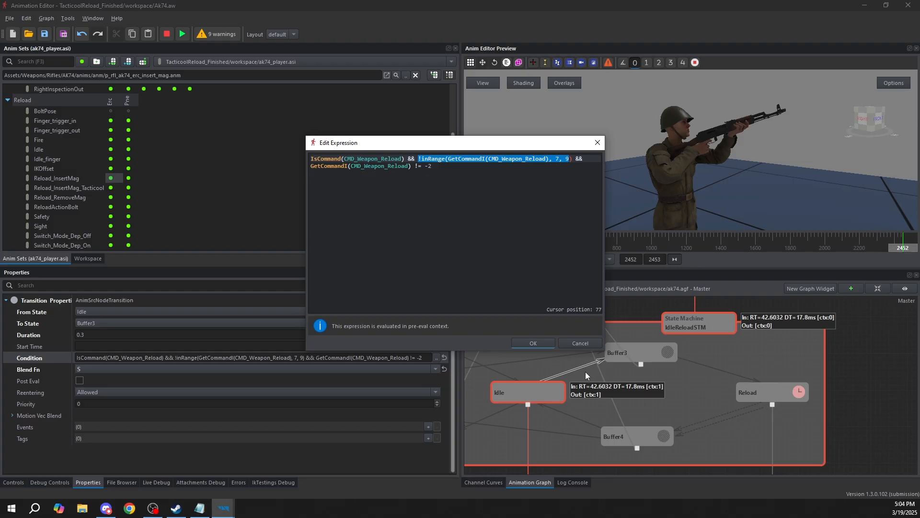
click(585, 343)
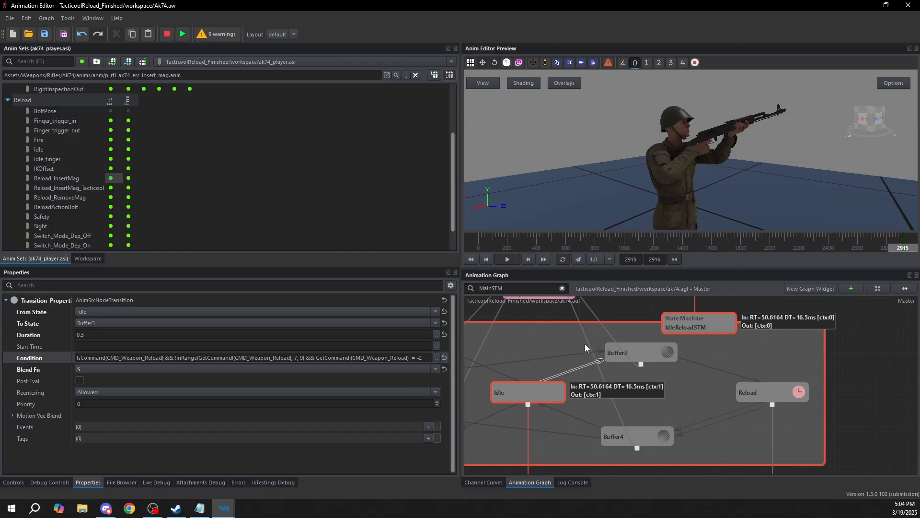
Change the Tacticool state's start condition to GetCommandI(CMD_Weapon_Reload) == 10
scroll(643, 401, down, 8)
middle_drag(695, 446, 640, 358)
click(718, 352)
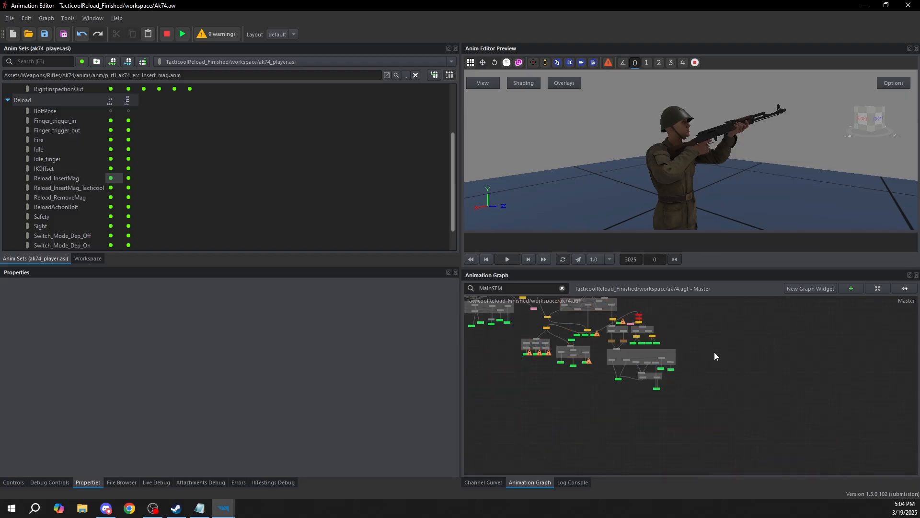
scroll(668, 362, up, 8)
click(738, 362)
click(196, 357)
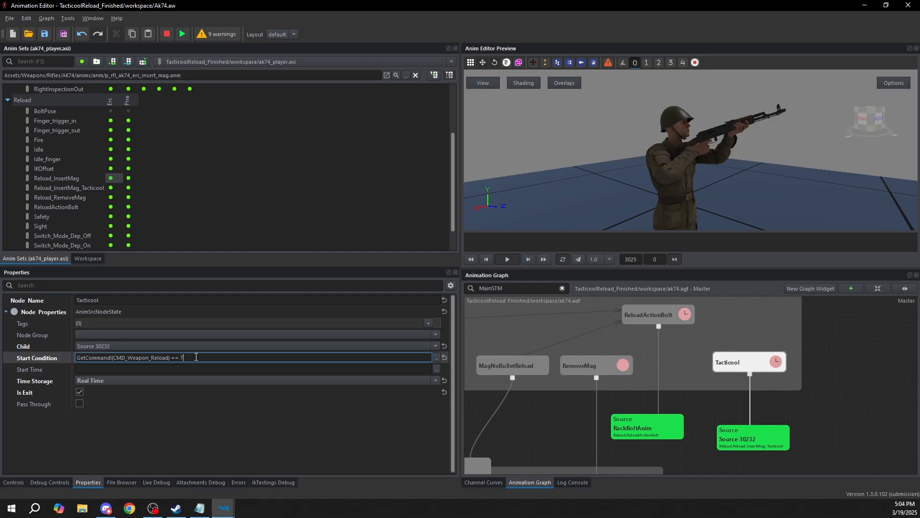
click(807, 368)
Restart the live preview of the edited reload graph
scroll(734, 328, down, 5)
middle_drag(649, 374, 697, 472)
middle_drag(571, 317, 653, 370)
middle_drag(599, 386, 607, 392)
middle_drag(644, 300, 648, 354)
scroll(649, 412, down, 2)
scroll(649, 408, up, 1)
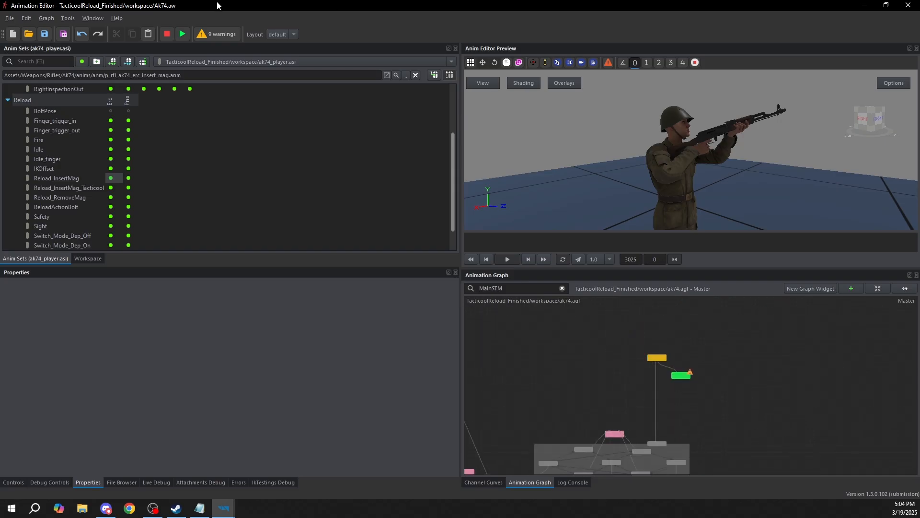
click(186, 33)
scroll(771, 446, down, 3)
middle_drag(771, 447, 729, 306)
scroll(748, 390, up, 6)
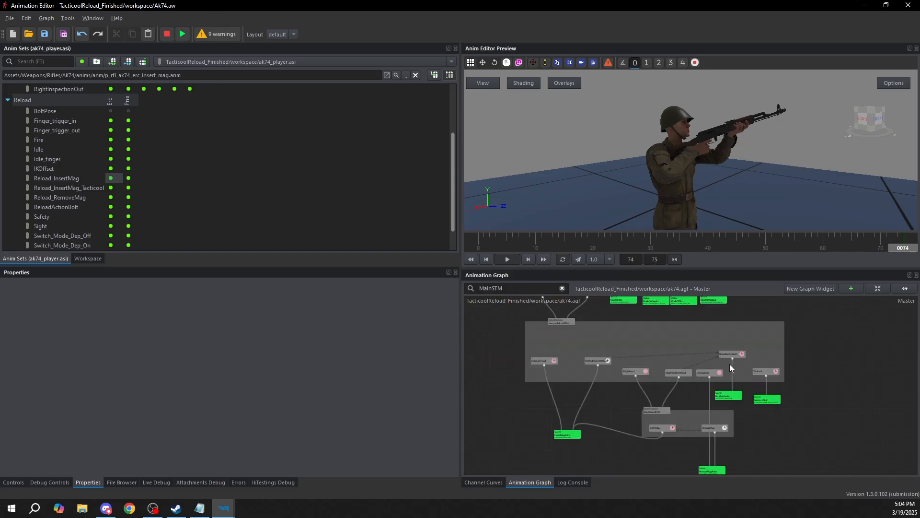
Set the CMD_Weapon_Reload integer value to 10 and fire the command to test the Tacticool state
click(14, 482)
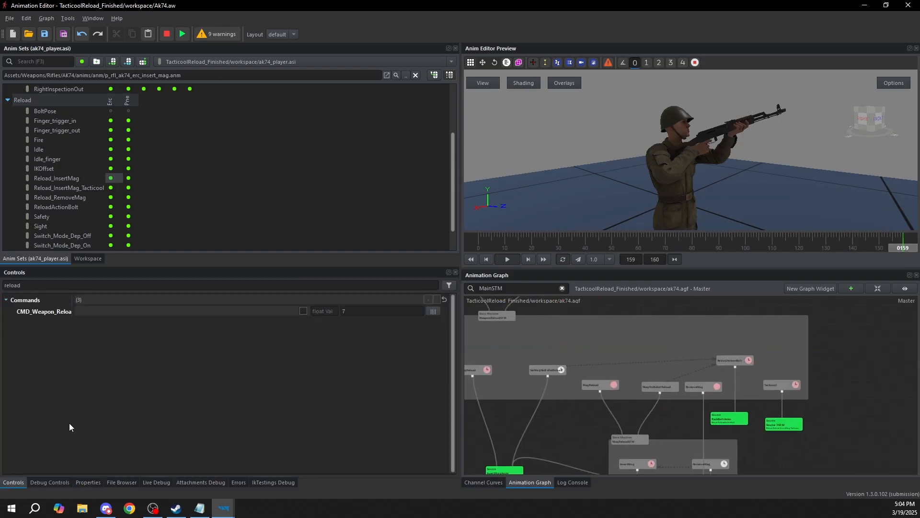
click(55, 312)
click(356, 311)
text(100)
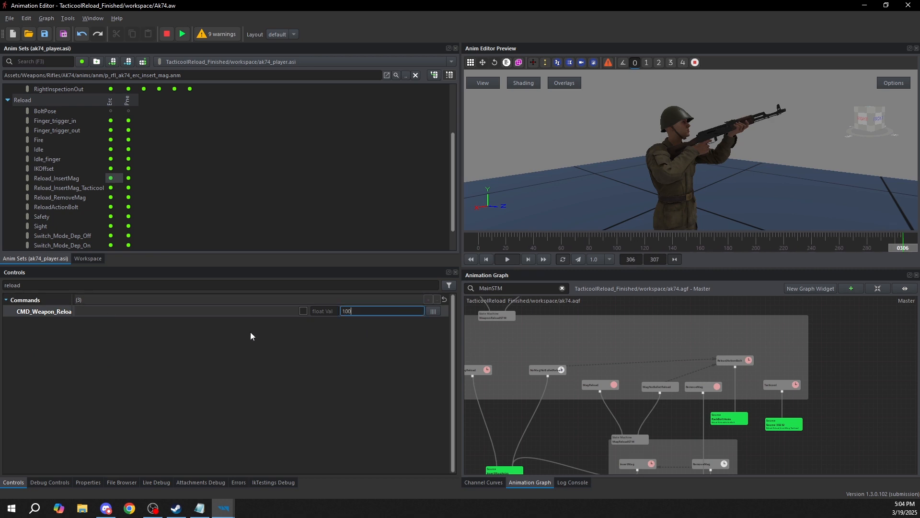
key(BackSpace)
click(303, 311)
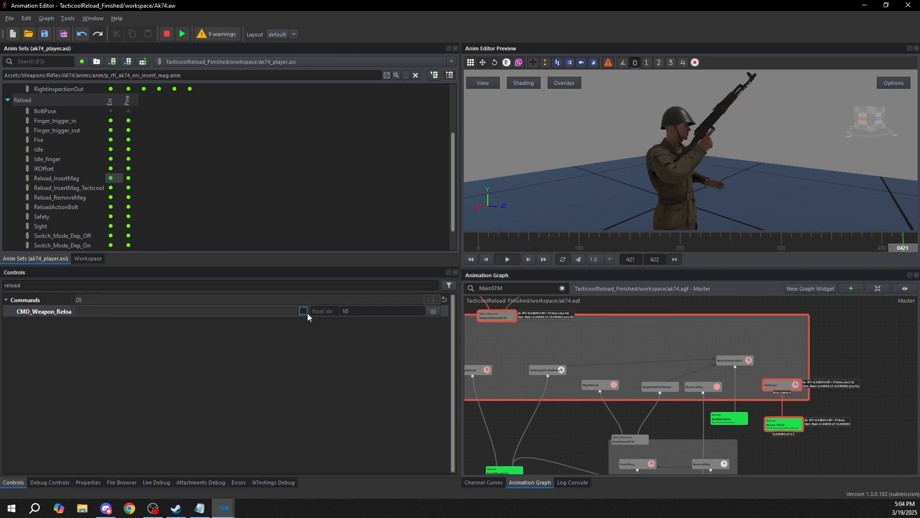
middle_drag(831, 393, 786, 384)
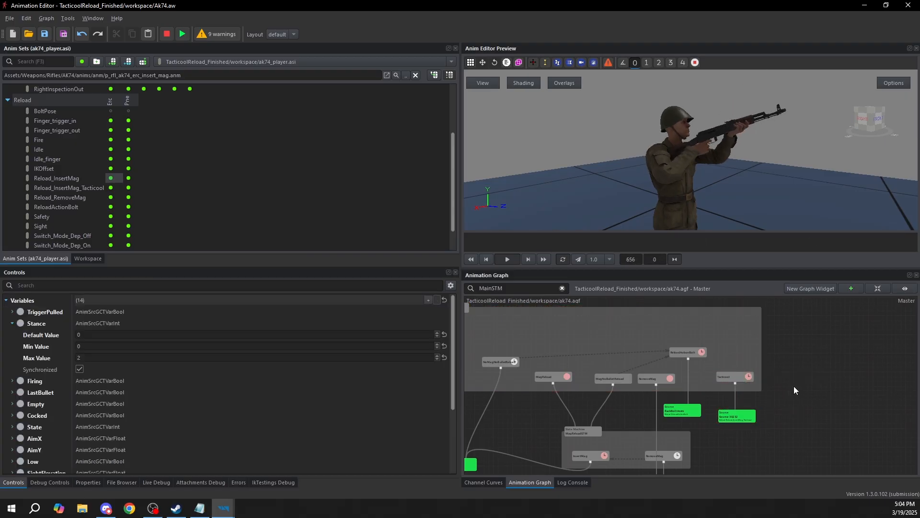
Add a new state to the weapon reload state machine and place it beside the Tacticool state
scroll(689, 439, up, 1)
click(694, 381)
scroll(685, 368, up, 3)
drag(686, 366, 686, 385)
click(709, 343)
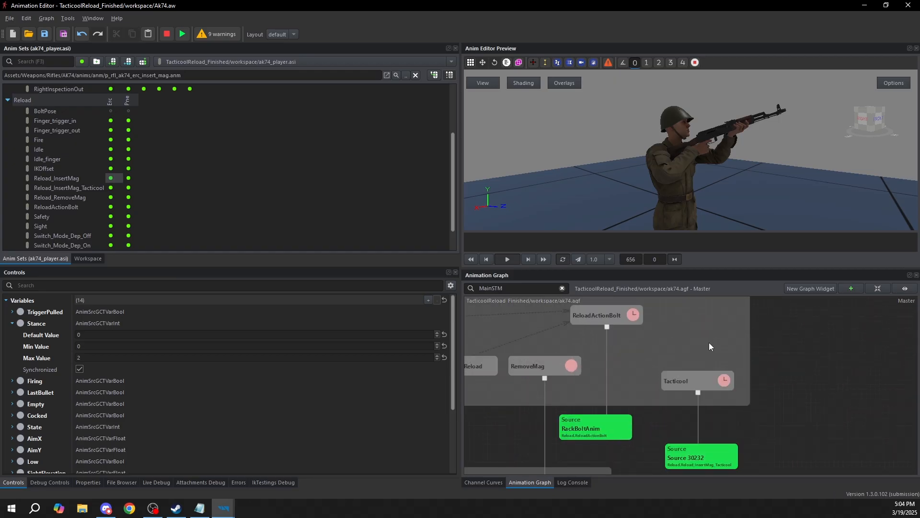
middle_drag(712, 341, 659, 349)
right_click(672, 343)
click(673, 344)
drag(673, 344, 738, 391)
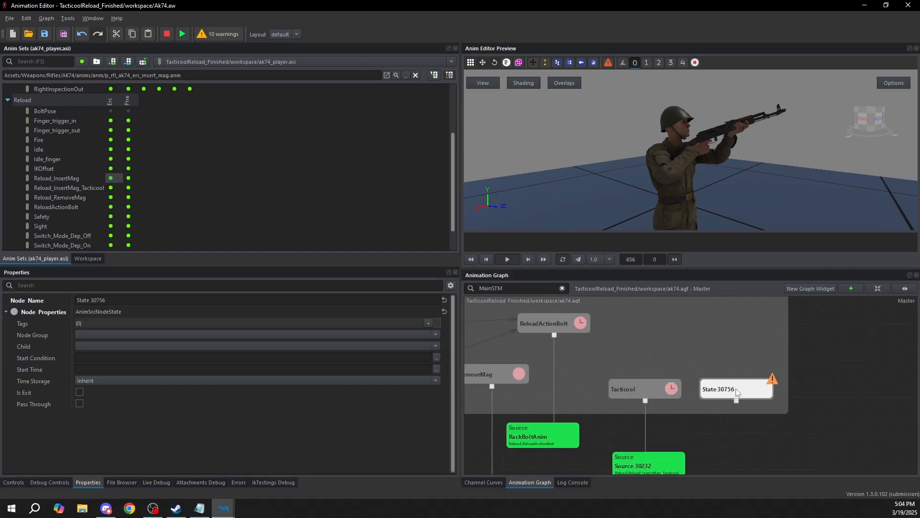
Move the ReloadActionBolt state above and slightly to the right of the newly added state
click(580, 324)
drag(580, 324, 818, 317)
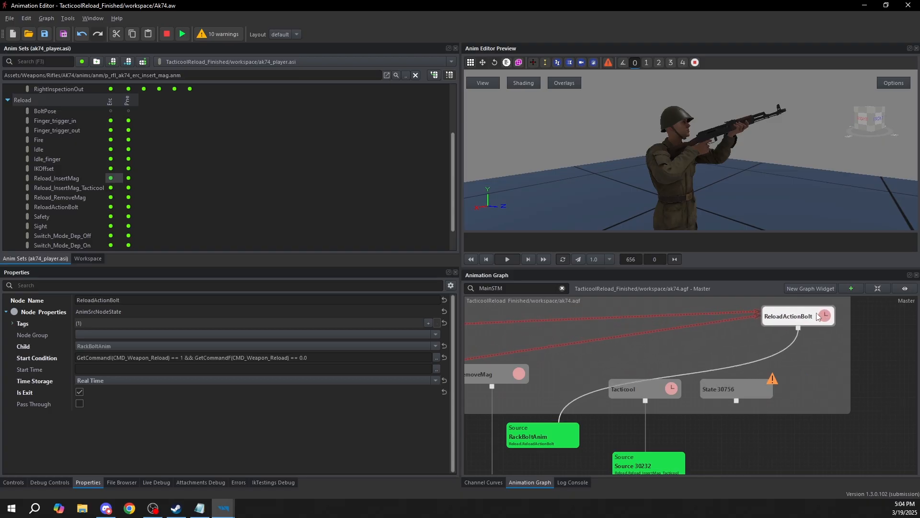
middle_drag(798, 383, 756, 385)
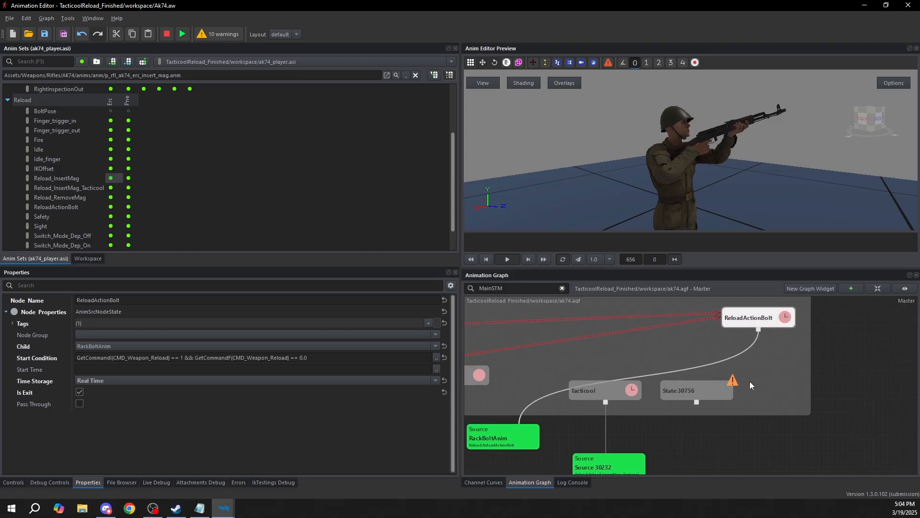
Rename the new state beside Tacticool as Tacticool_Empty
click(623, 393)
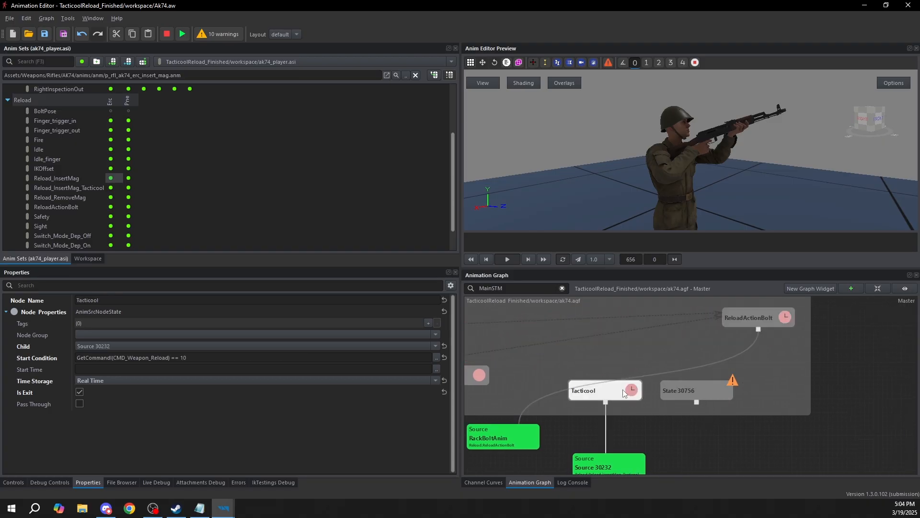
click(692, 392)
scroll(692, 393, down, 3)
scroll(674, 401, up, 3)
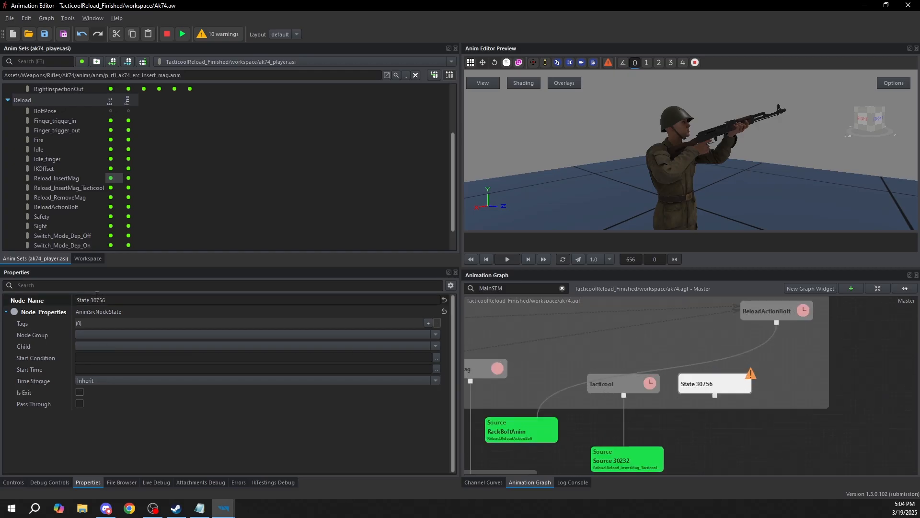
drag(113, 300, 1, 286)
text(Tacticool_)
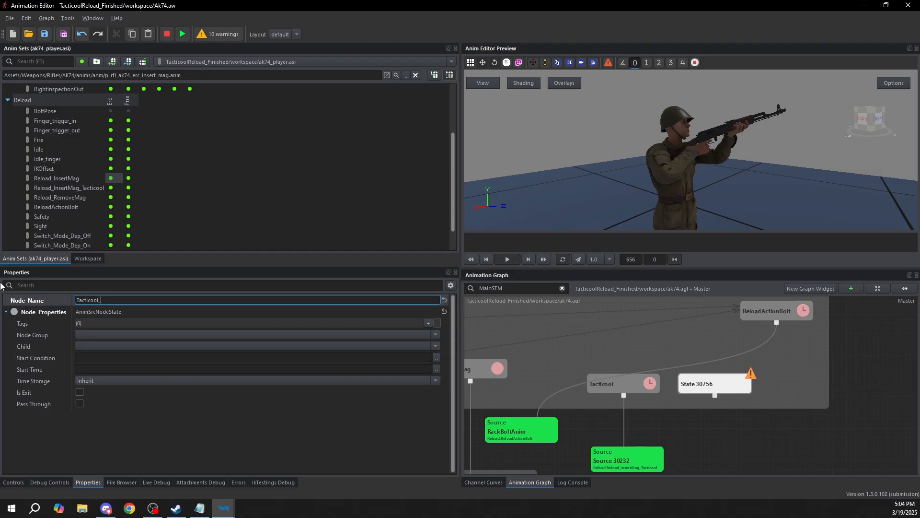
text(Empty)
click(715, 405)
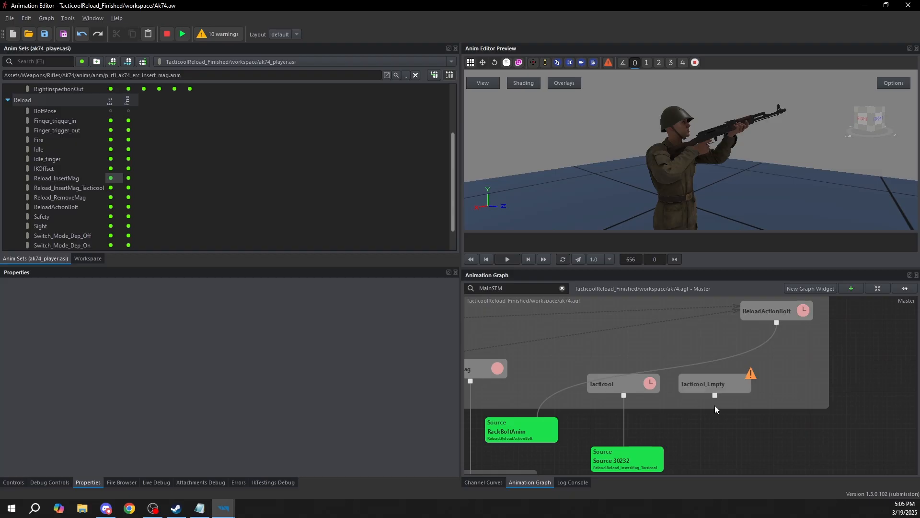
Connect Tacticool_Empty to the Reload_InsertMag_Tacticool source node and place that source between and below the two Tacticool states
middle_drag(703, 399, 734, 379)
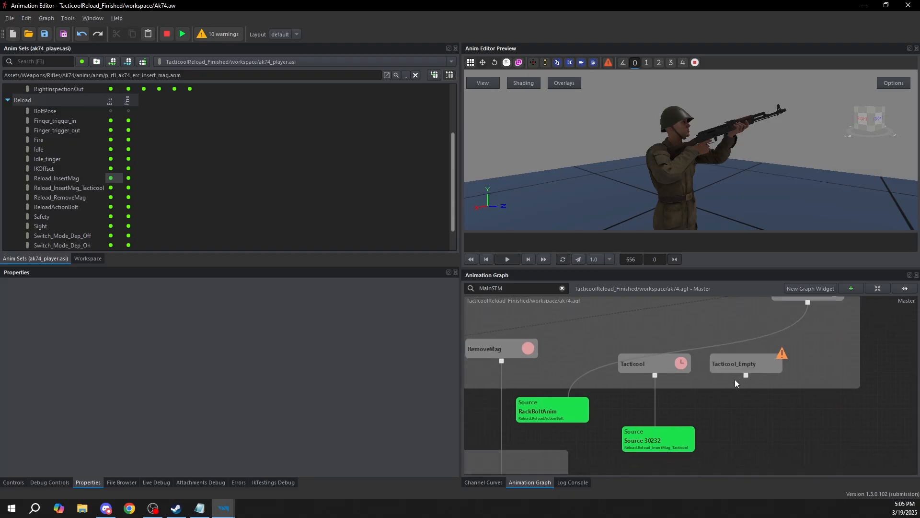
drag(746, 376, 693, 434)
middle_drag(729, 402, 685, 420)
drag(621, 459, 657, 461)
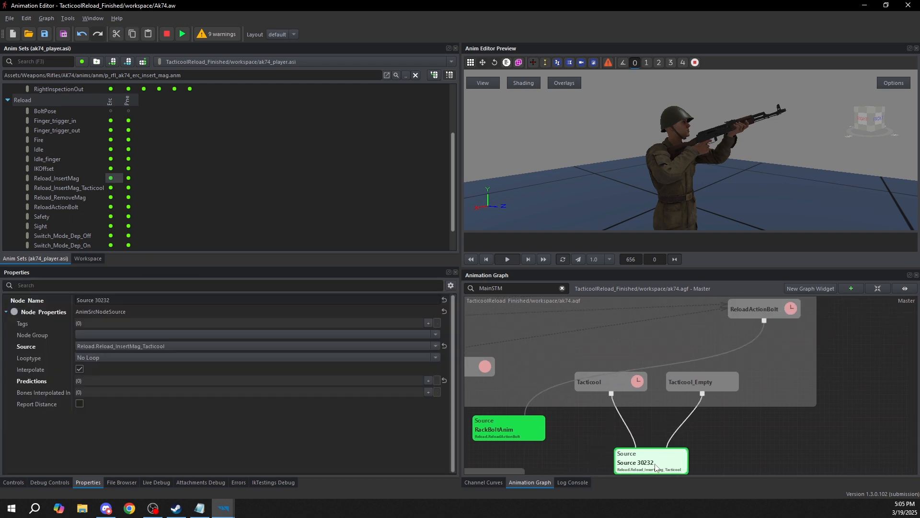
Create a transition from the Tacticool_Empty state to the ReloadActionBolt state
middle_drag(740, 373, 694, 404)
click(649, 420)
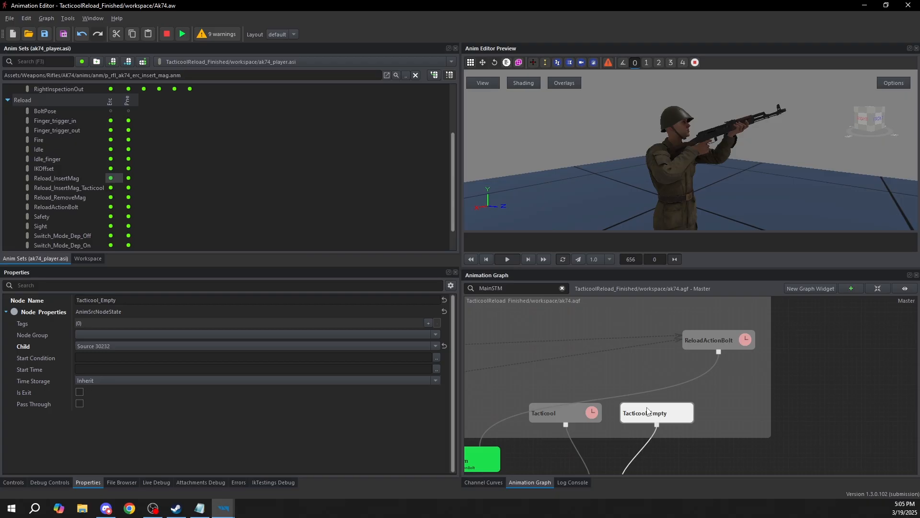
right_click(665, 420)
click(694, 343)
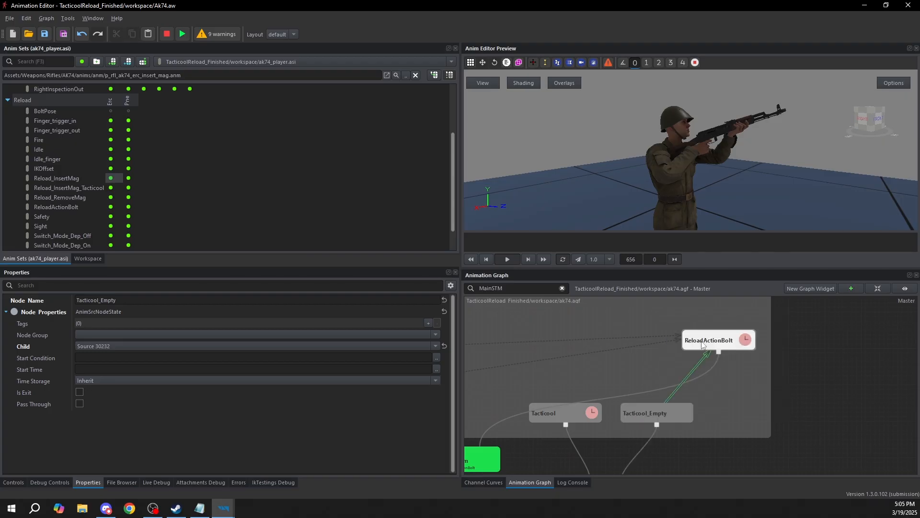
Copy the NoMagNoBulletReload-to-ReloadActionBolt transition settings onto the Tacticool_Empty-to-ReloadActionBolt transition: duration 0.3, condition RemainingTimeLess(0.1), blend function S, Post Eval enabled
click(666, 416)
click(685, 373)
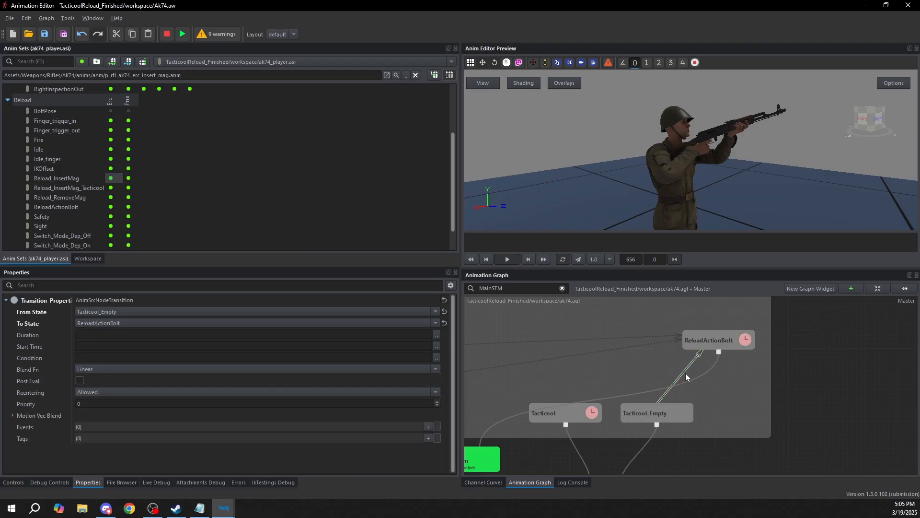
click(692, 347)
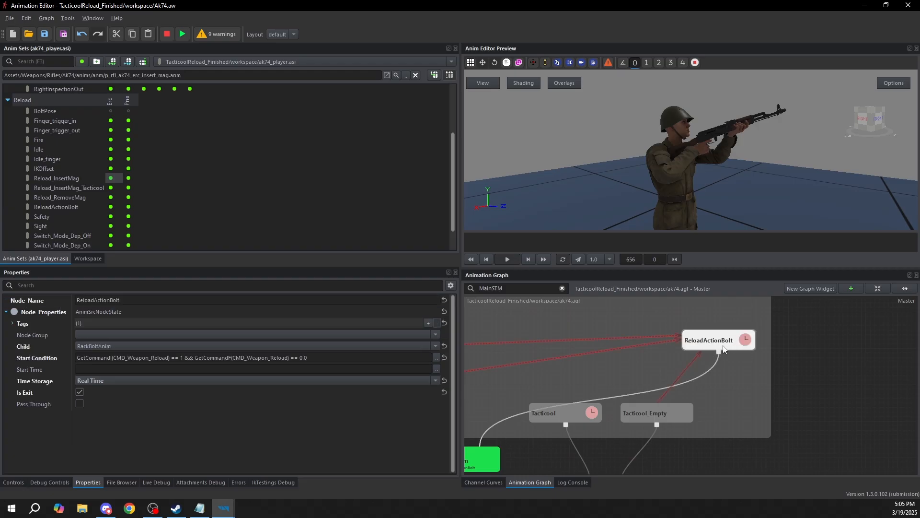
click(630, 346)
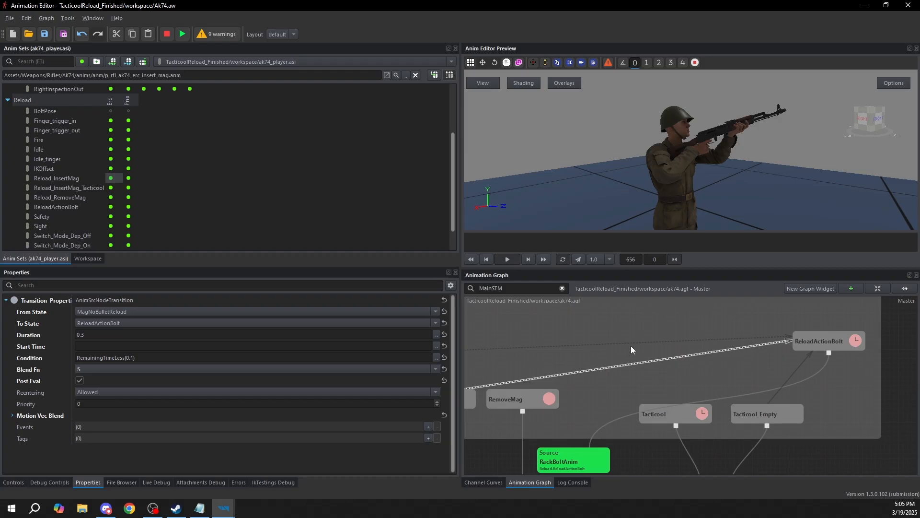
click(624, 367)
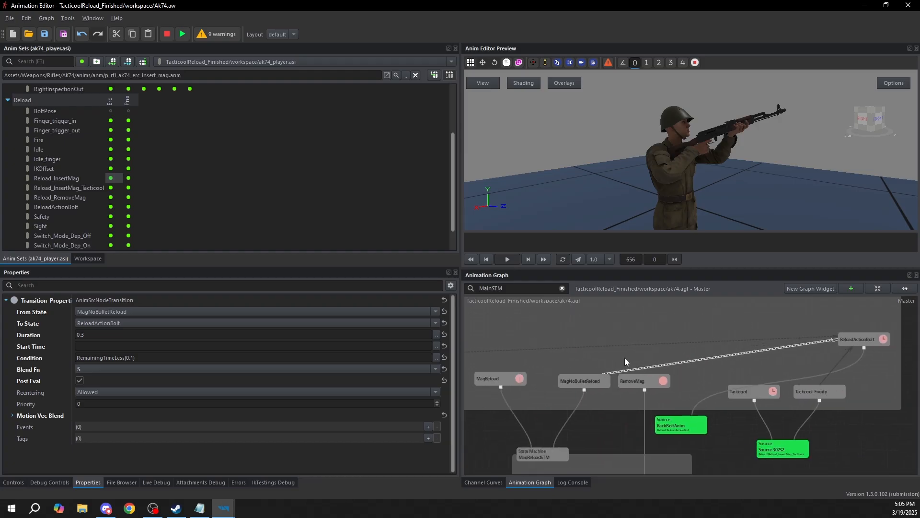
click(688, 367)
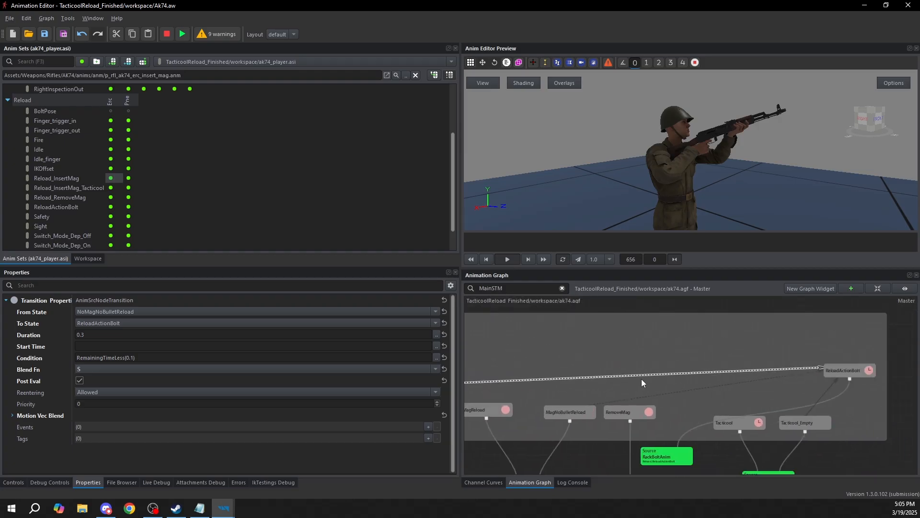
click(712, 364)
click(703, 373)
scroll(798, 396, up, 3)
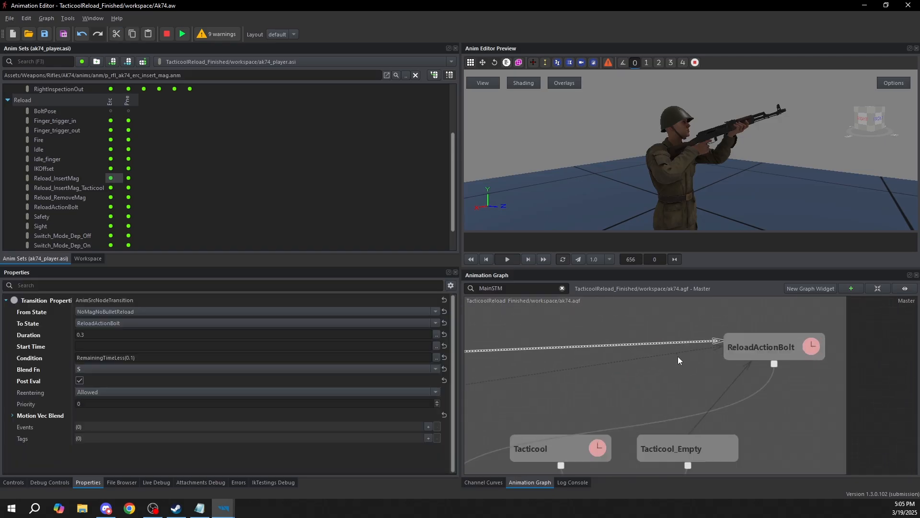
click(731, 384)
key(ctrl+v)
middle_drag(720, 390, 651, 373)
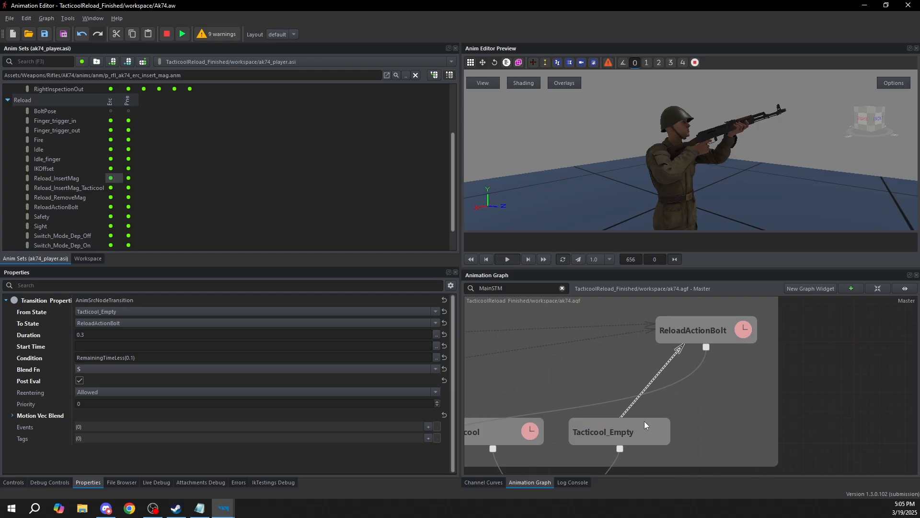
Preview the source animation shared by the two Tacticool states and review the properties of ReloadActionBolt and Tacticool_Empty
scroll(642, 420, down, 3)
click(650, 392)
click(613, 444)
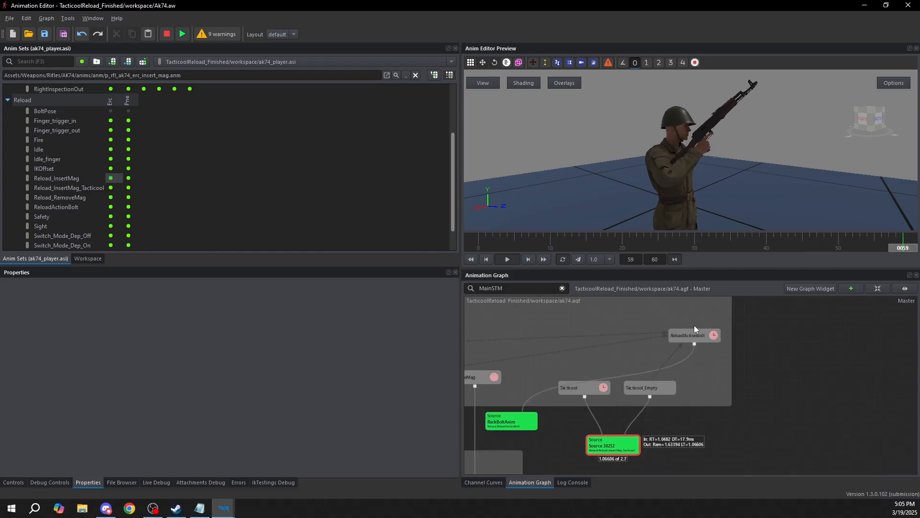
click(692, 335)
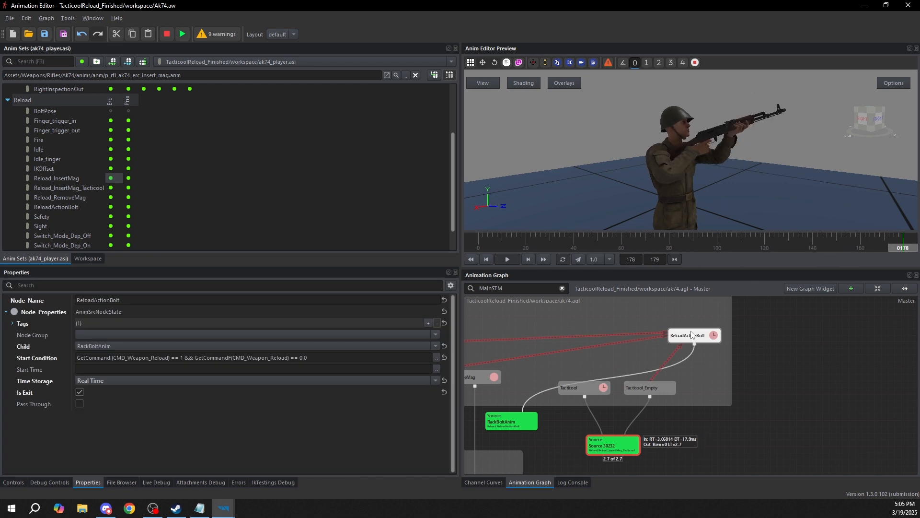
click(749, 319)
click(650, 390)
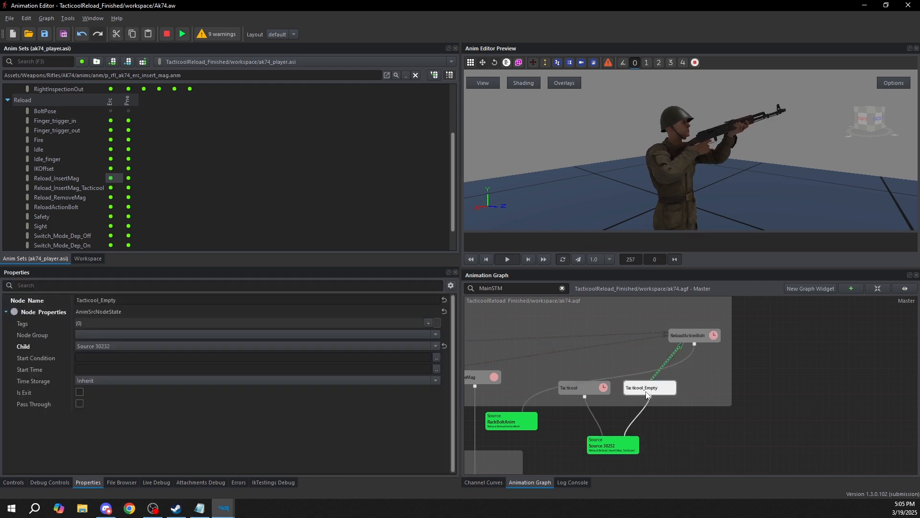
scroll(653, 395, up, 3)
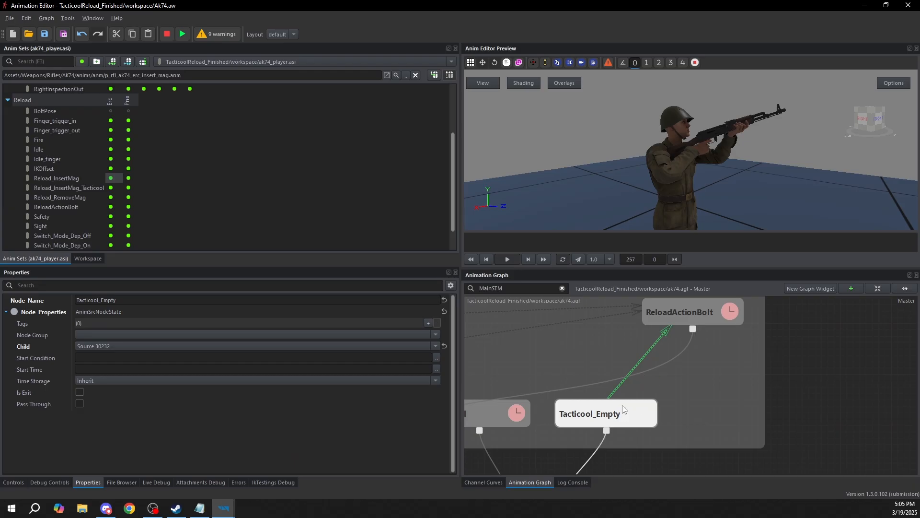
click(619, 399)
click(695, 310)
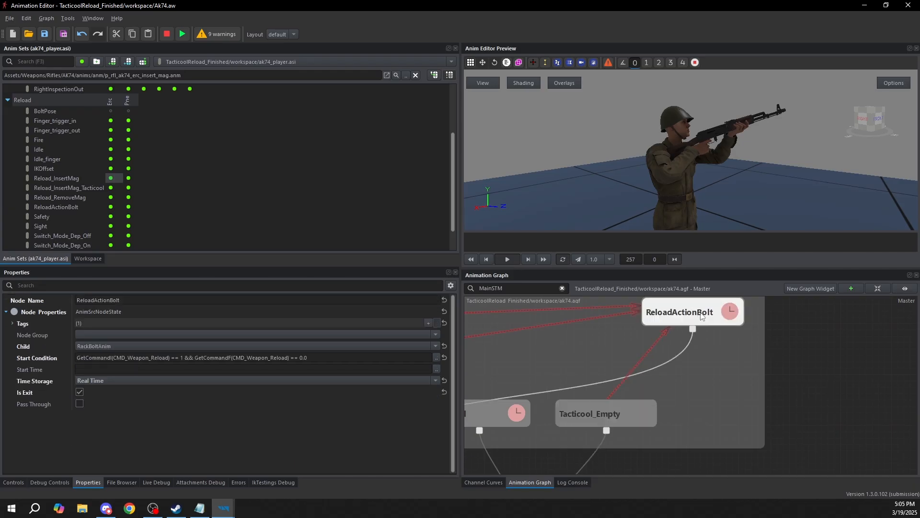
scroll(695, 312, down, 4)
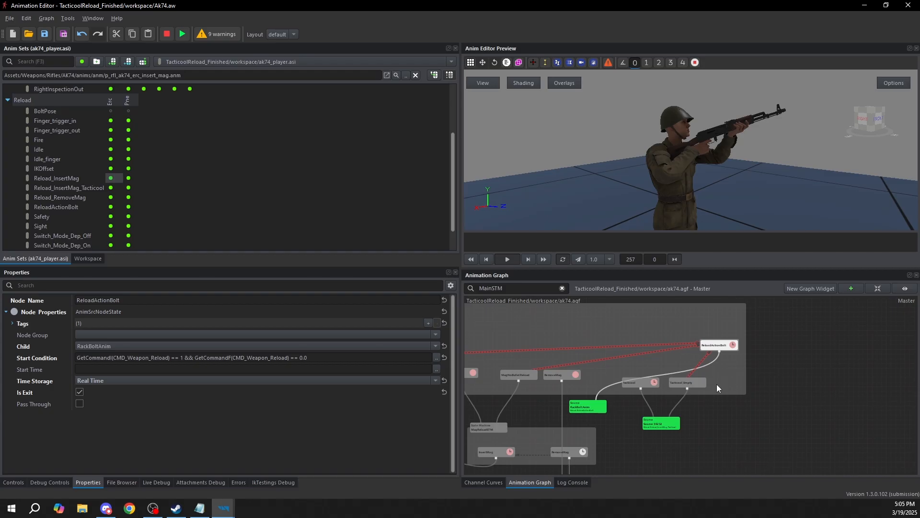
click(715, 416)
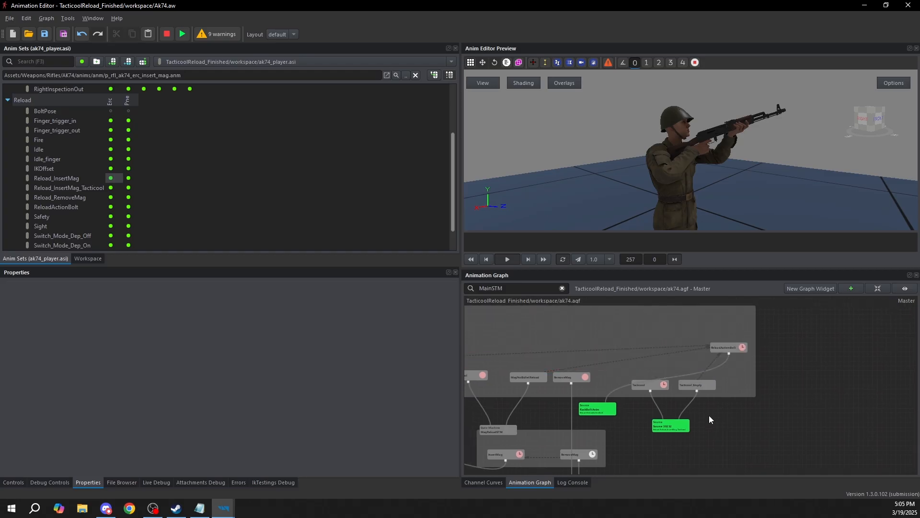
scroll(695, 387, up, 2)
Copy Tacticool's start condition to the Tacticool_Empty state and adapt it to GetCommandI(CMD_Weapon_Reload) == 11
click(699, 382)
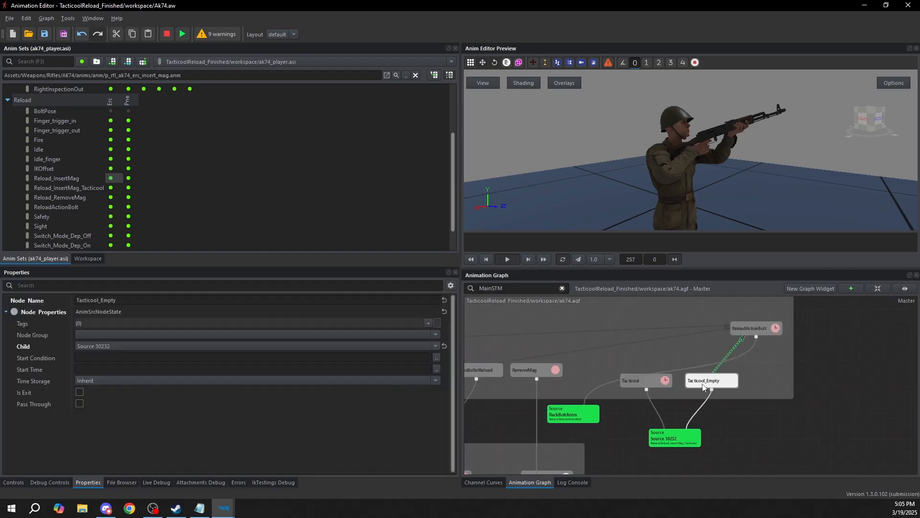
click(660, 384)
click(217, 357)
key(ctrl+c)
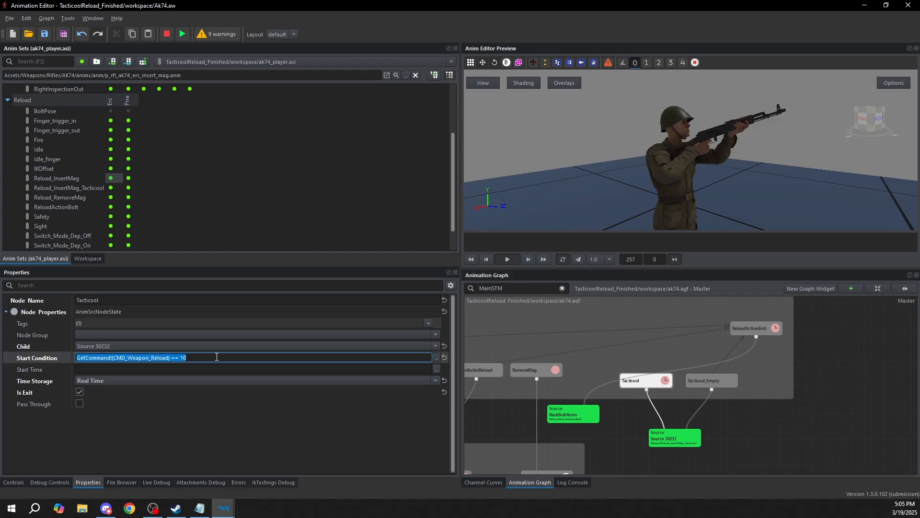
click(700, 381)
click(182, 368)
click(189, 358)
key(ctrl+v)
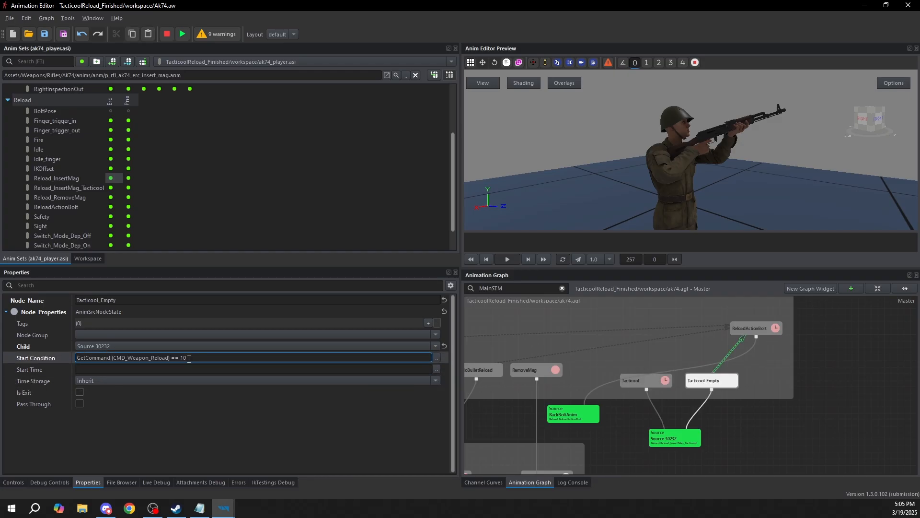
click(776, 372)
Run the graph preview, trigger CMD_Weapon_Reload with the value 11 to test Tacticool_Empty, and stop the preview
scroll(779, 371, down, 1)
scroll(643, 338, down, 2)
middle_drag(644, 339, 798, 437)
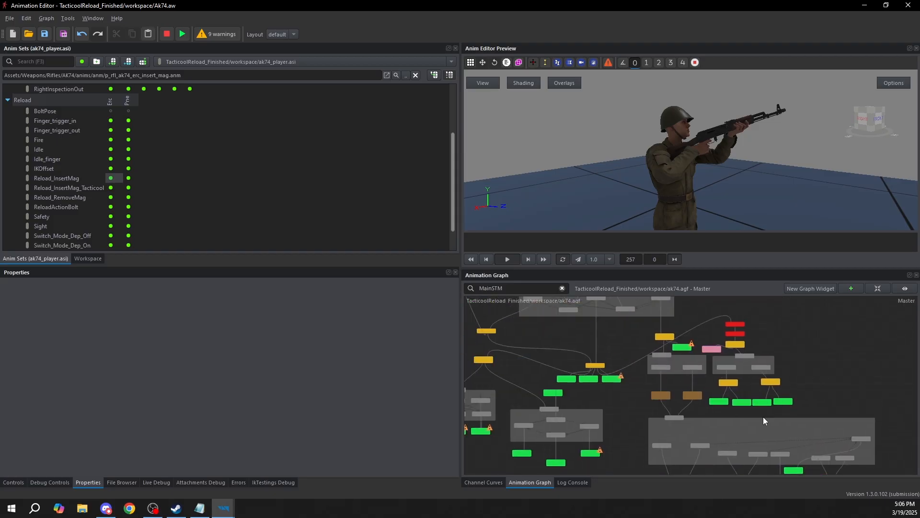
middle_drag(595, 302, 622, 355)
scroll(621, 335, up, 1)
click(184, 36)
middle_drag(788, 394, 594, 203)
middle_drag(816, 460, 754, 411)
scroll(698, 370, up, 2)
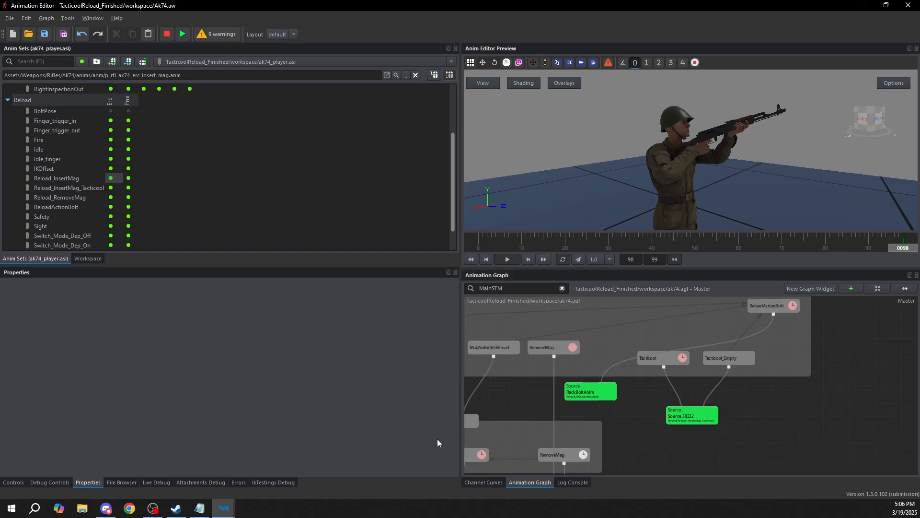
click(14, 483)
drag(366, 311, 259, 303)
text(11)
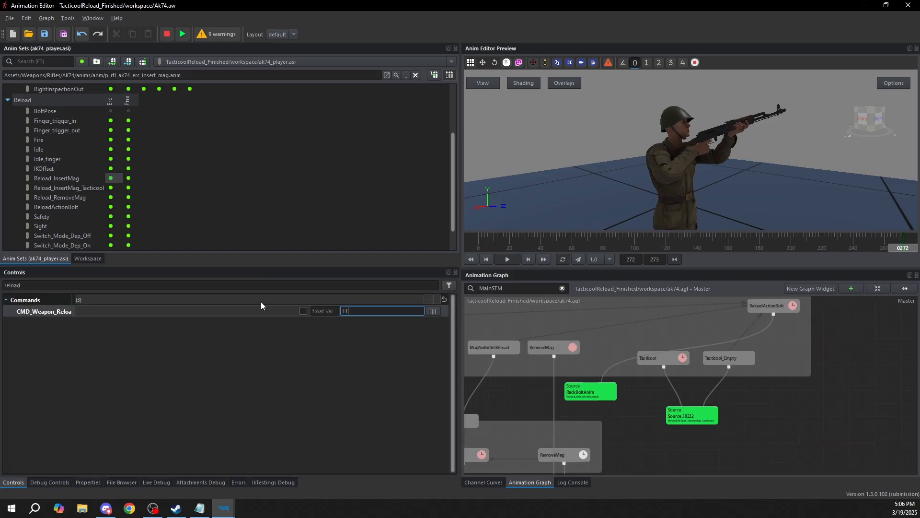
click(303, 311)
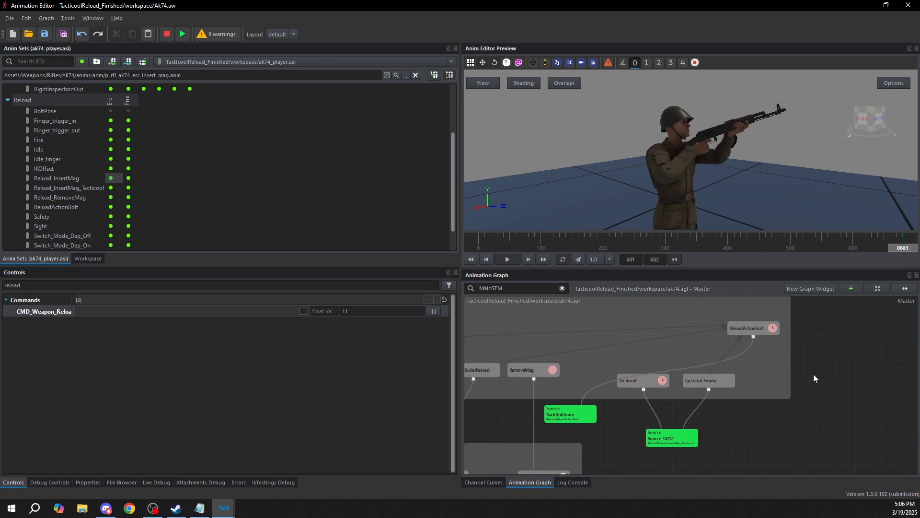
key(shift+F5)
Review Tacticool_Empty's properties and the list of variables in the graph's controls
click(714, 378)
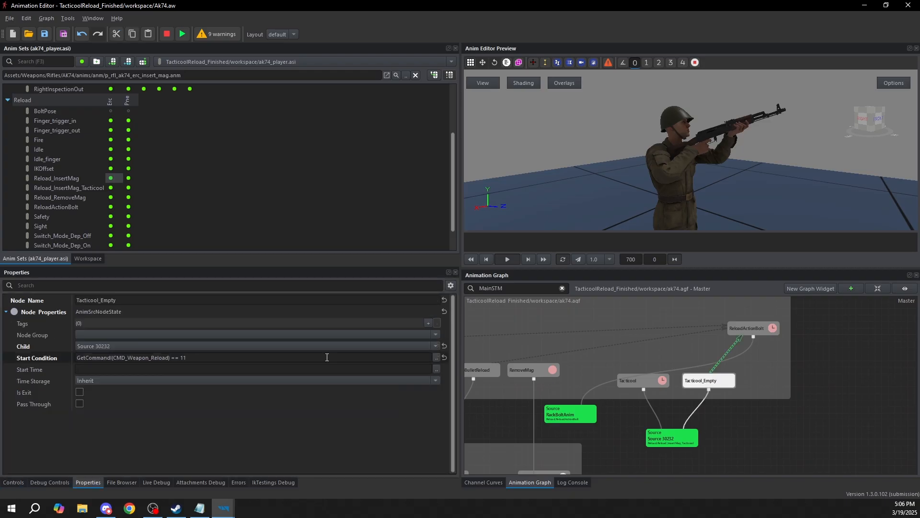
click(17, 484)
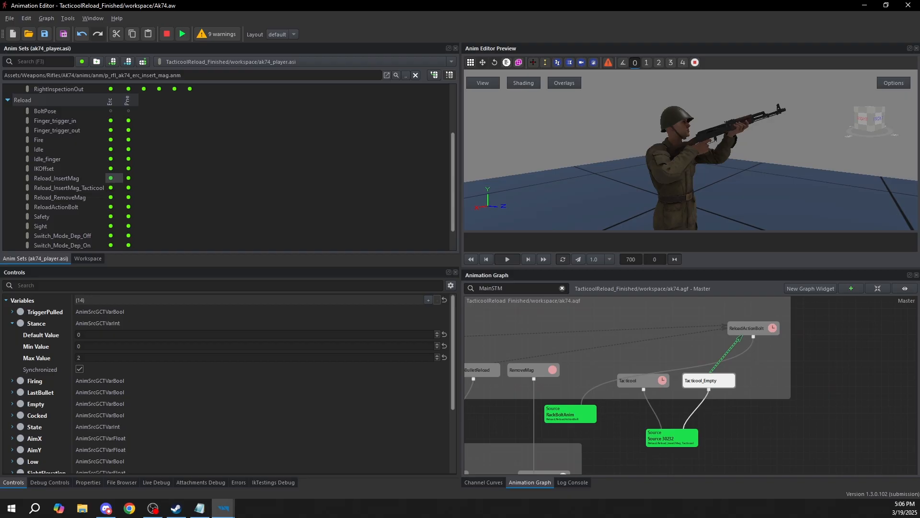
click(838, 459)
Change Tacticool_Empty's start condition to GetCommandI(CMD_Weapon_Reload) == 10 && Empty in the expression editor
click(731, 387)
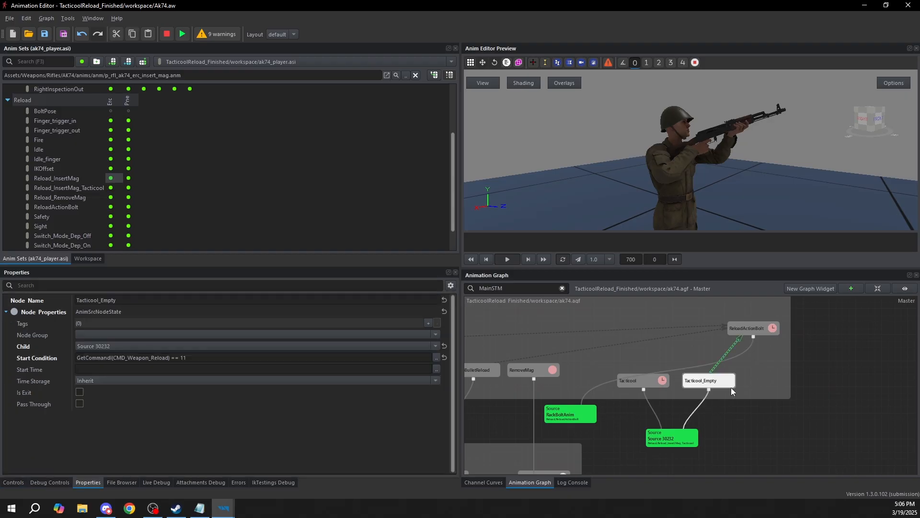
double_click(182, 357)
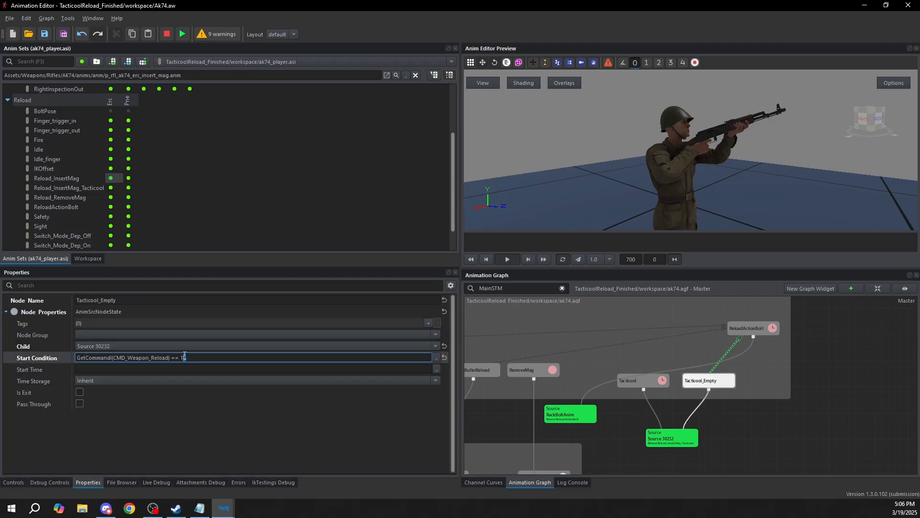
drag(181, 357, 184, 357)
click(436, 358)
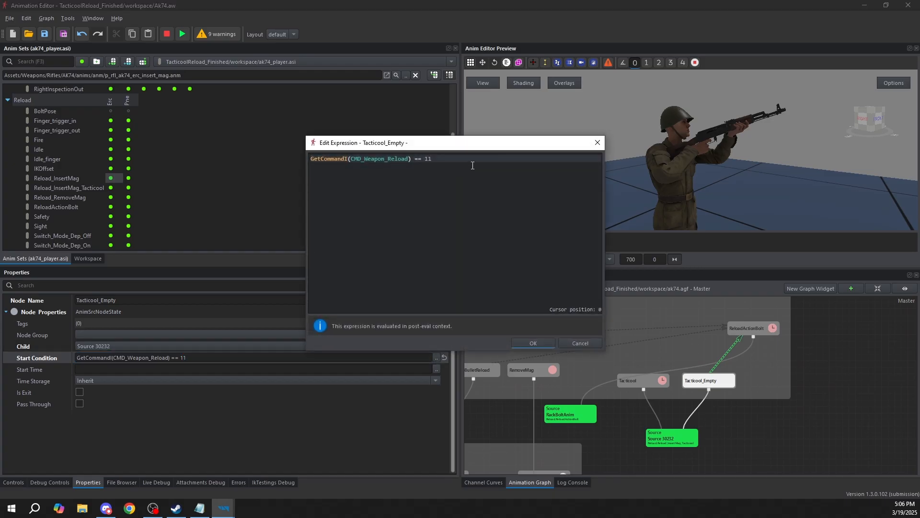
text(0 && empty)
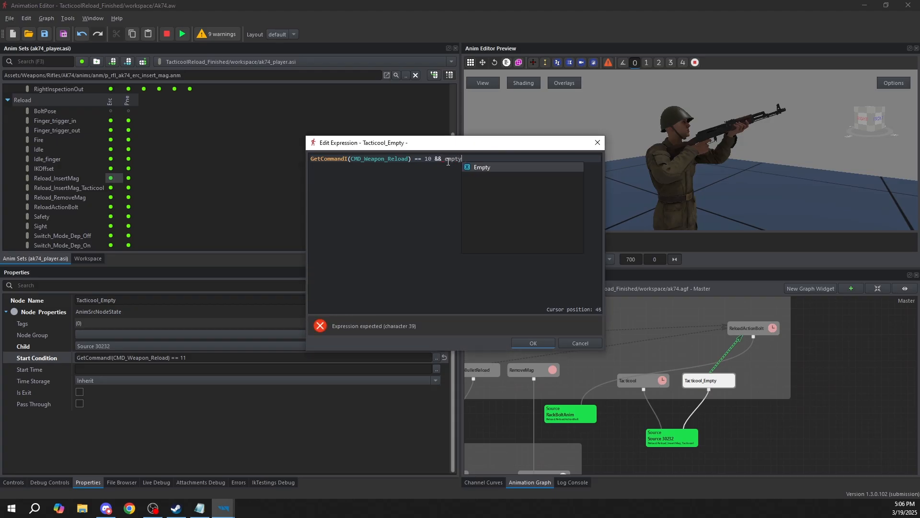
key(Return)
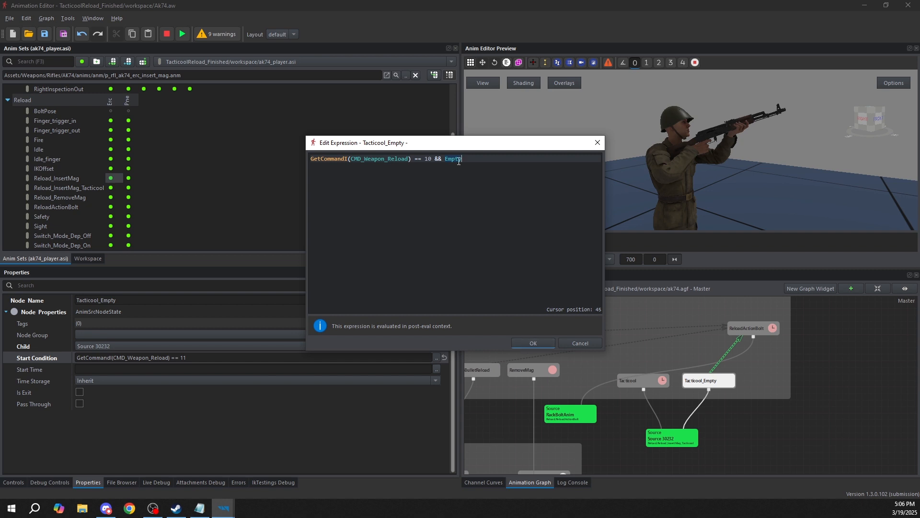
mouse_move(461, 161)
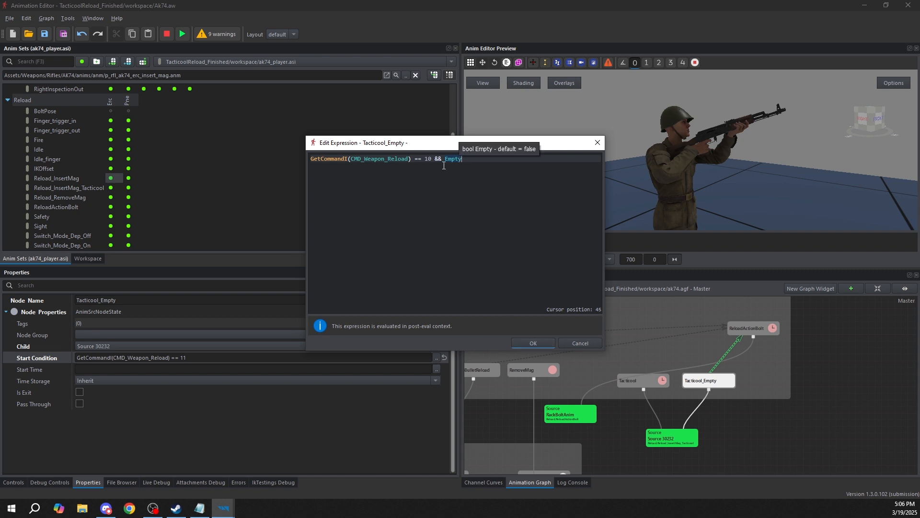
drag(338, 159, 439, 159)
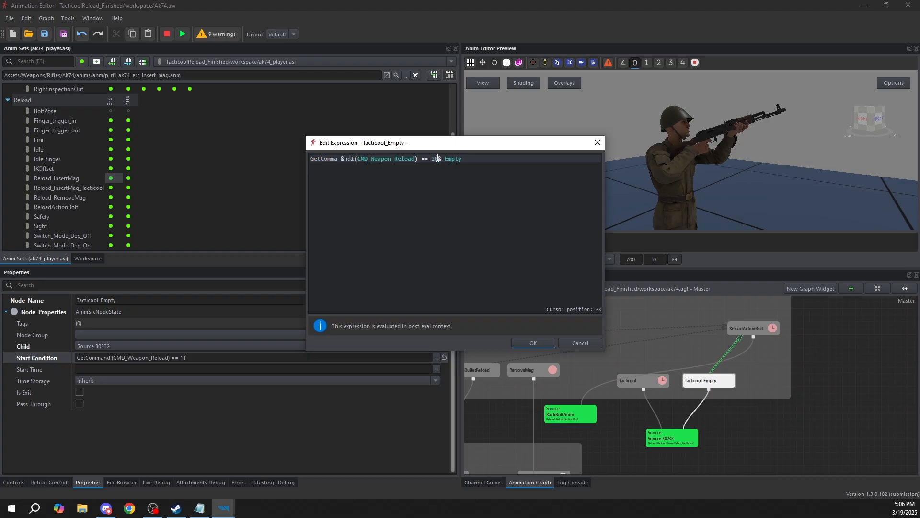
key(ctrl+z)
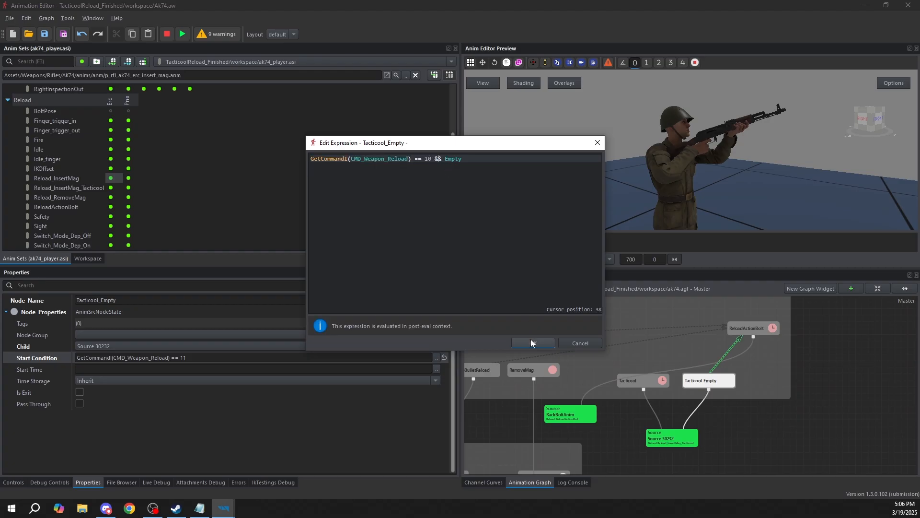
click(533, 343)
Compare the start conditions and other properties of the Tacticool and Tacticool_Empty states
click(655, 383)
click(702, 382)
click(651, 385)
click(694, 381)
click(637, 382)
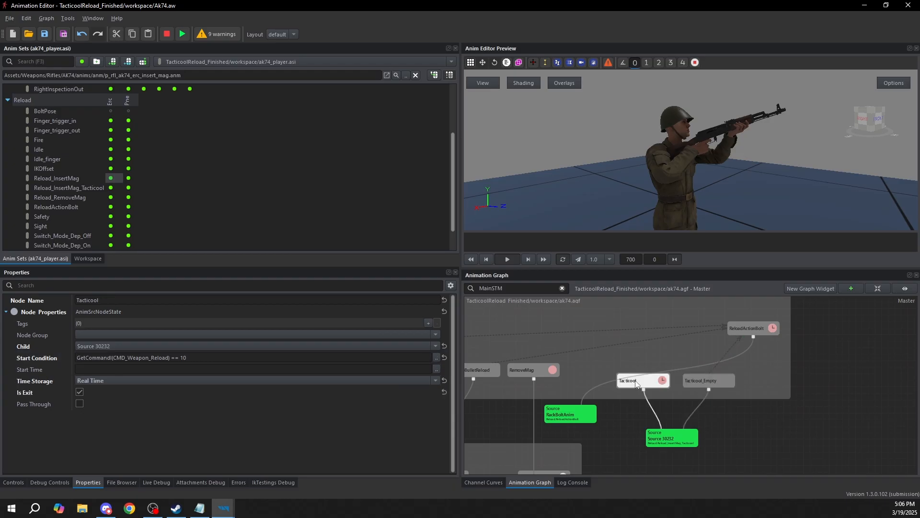
click(696, 382)
Run the graph preview, filter the graph's controls by "empty", and enable the Empty variable
scroll(562, 354, down, 6)
middle_drag(570, 352, 598, 374)
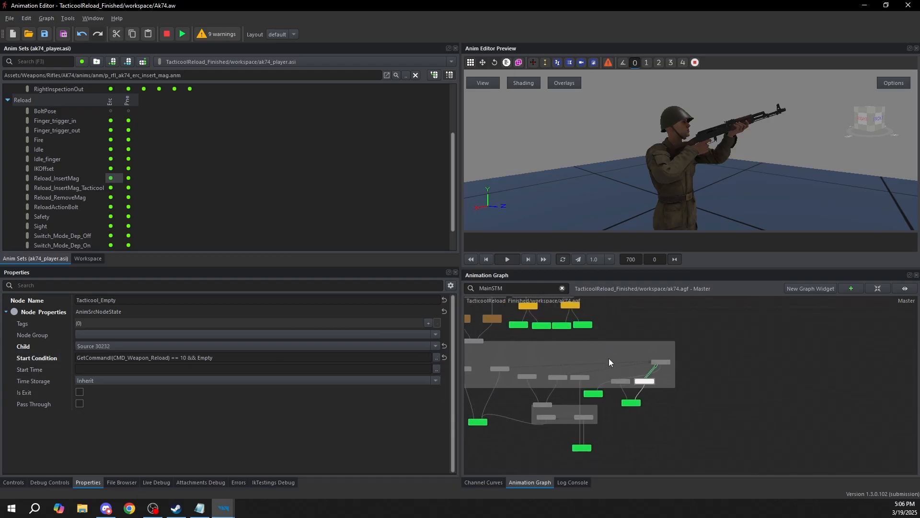
scroll(605, 368, up, 4)
click(182, 34)
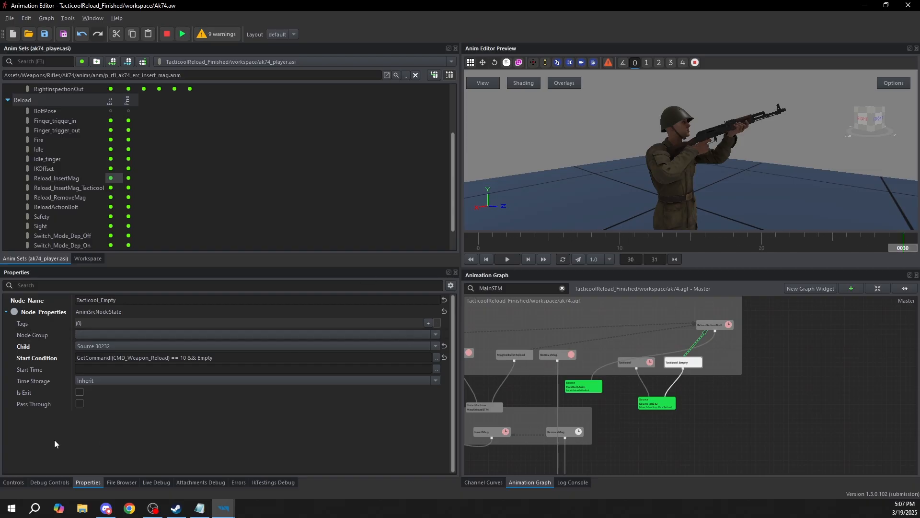
click(13, 482)
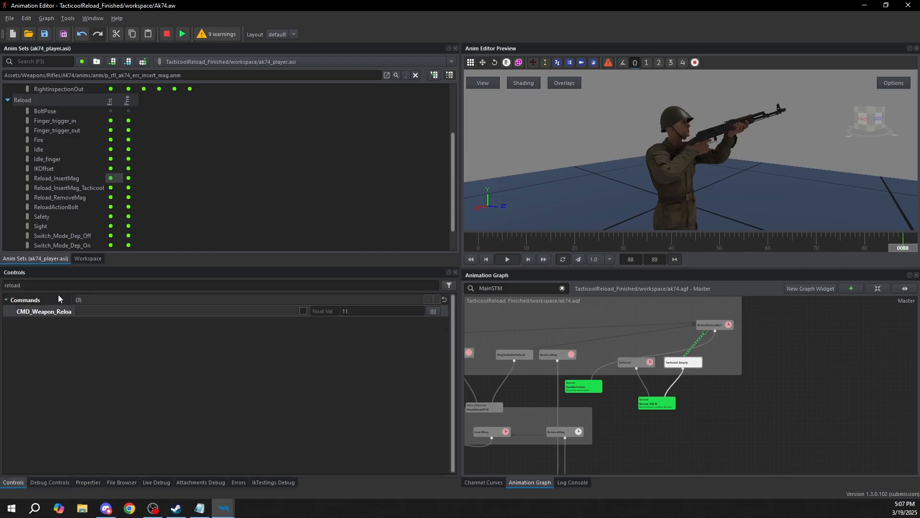
double_click(34, 285)
text(empty)
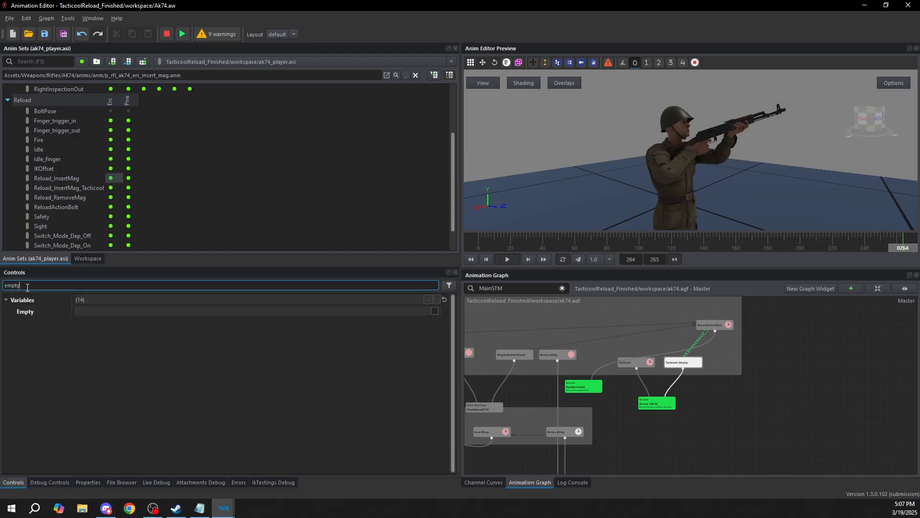
click(434, 311)
Filter the controls by "empty reload" and set the CMD_Weapon_Reload value to 10
click(106, 285)
text(reload)
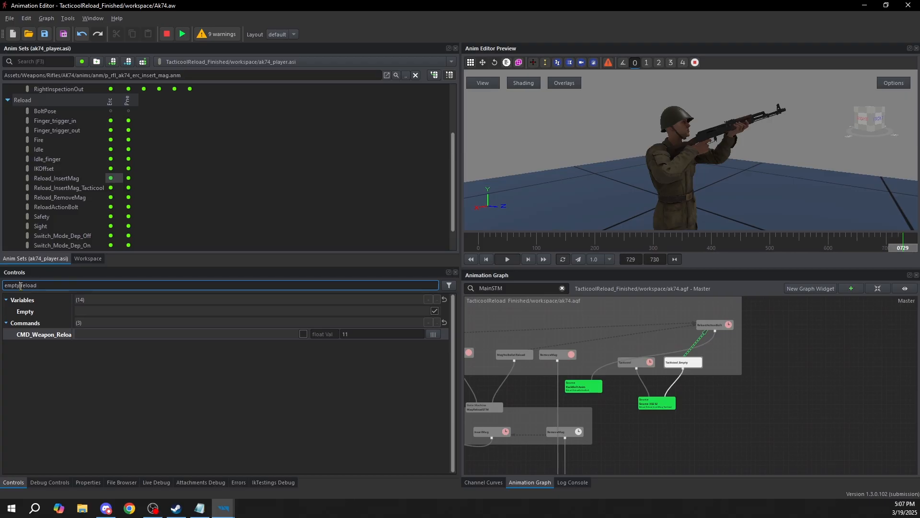
drag(22, 286, 41, 289)
click(20, 286)
click(33, 314)
click(38, 335)
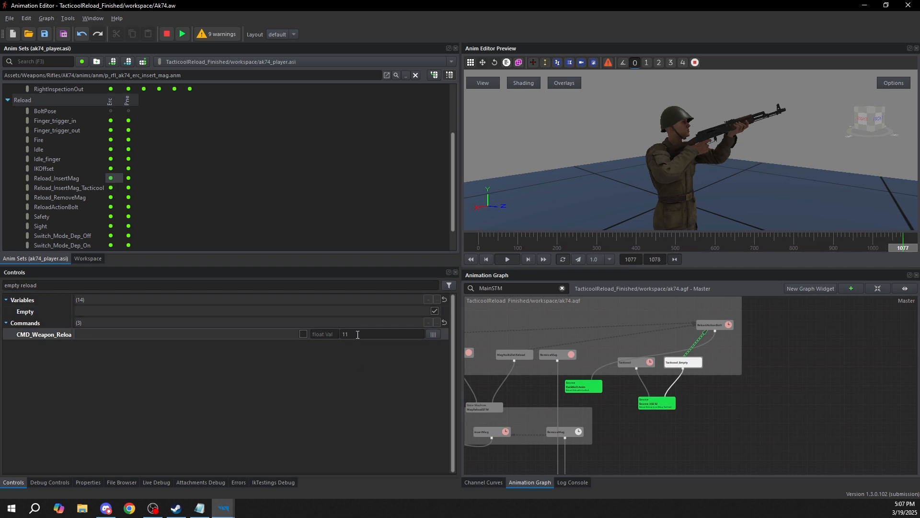
click(376, 333)
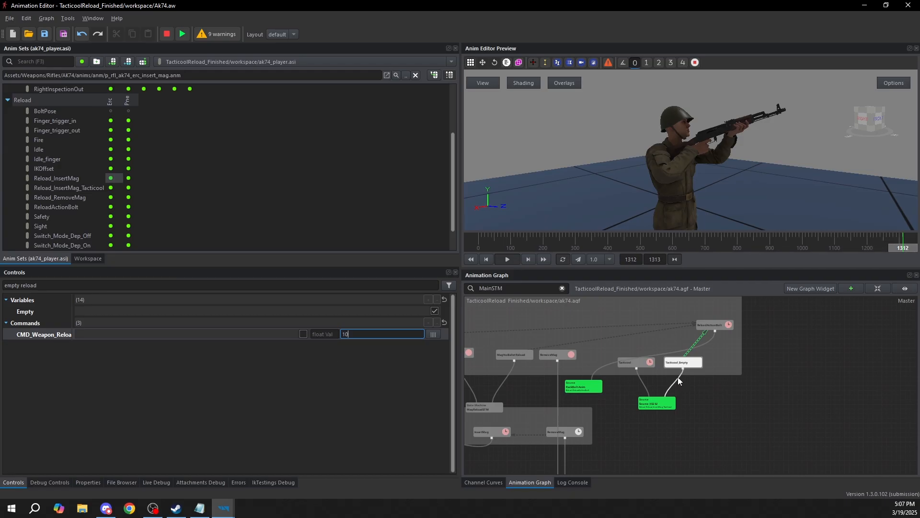
Check the Tacticool state's start condition and trigger CMD_Weapon_Reload with Empty enabled
scroll(678, 377, up, 3)
click(636, 367)
scroll(659, 381, down, 3)
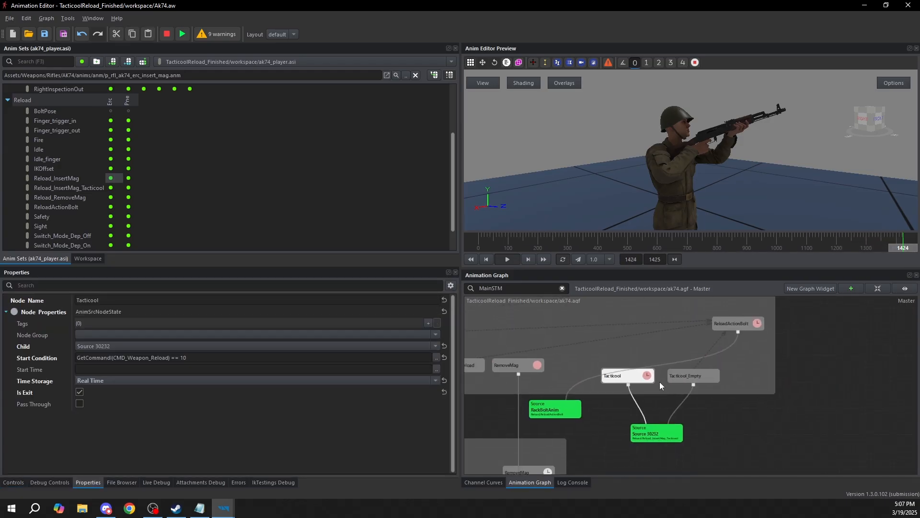
click(14, 482)
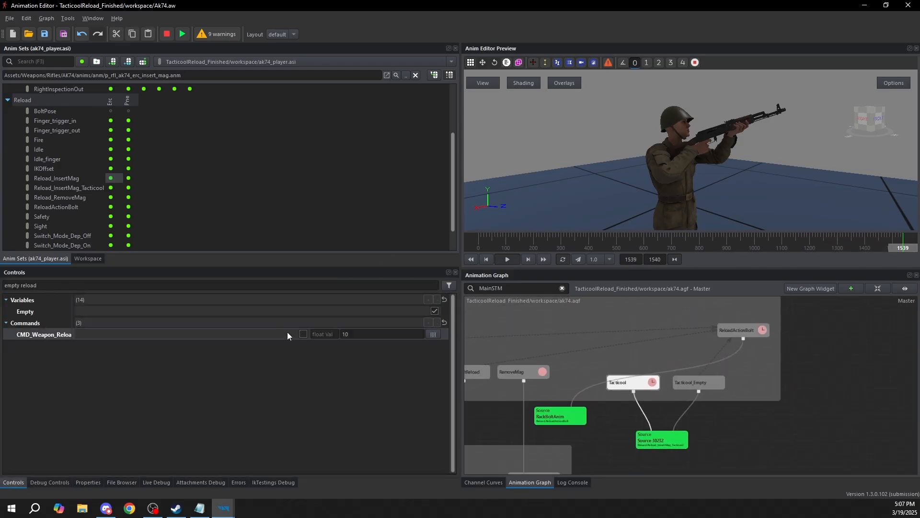
click(303, 334)
Examine which reload state plays, compare the start conditions of Tacticool_Empty and Tacticool, and stop the preview
scroll(692, 382, up, 2)
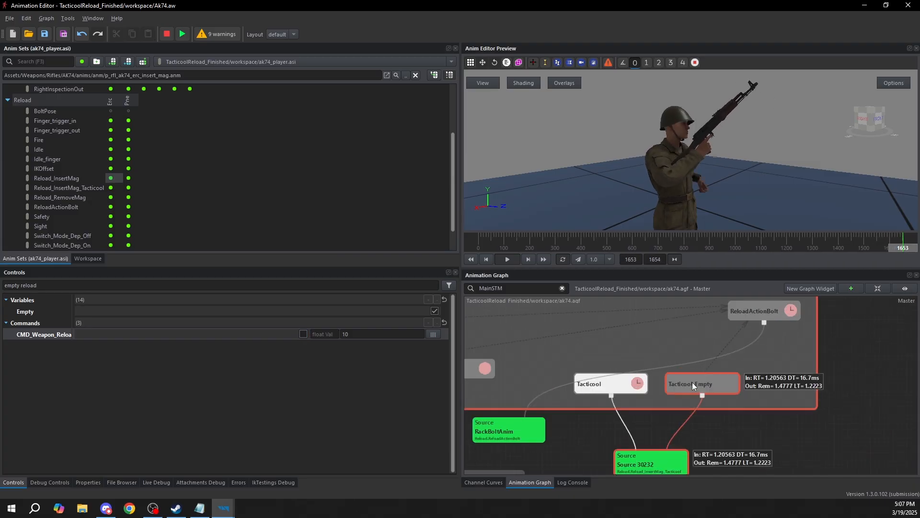
click(691, 381)
click(210, 357)
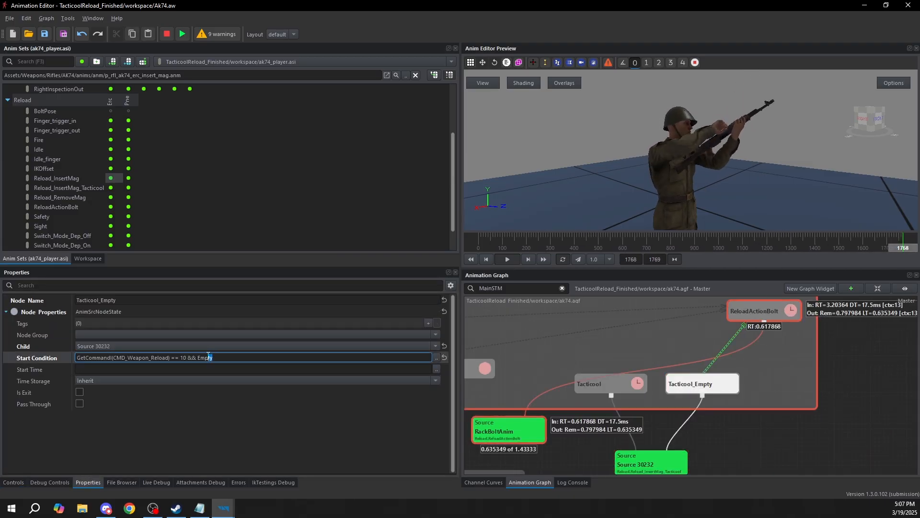
click(613, 386)
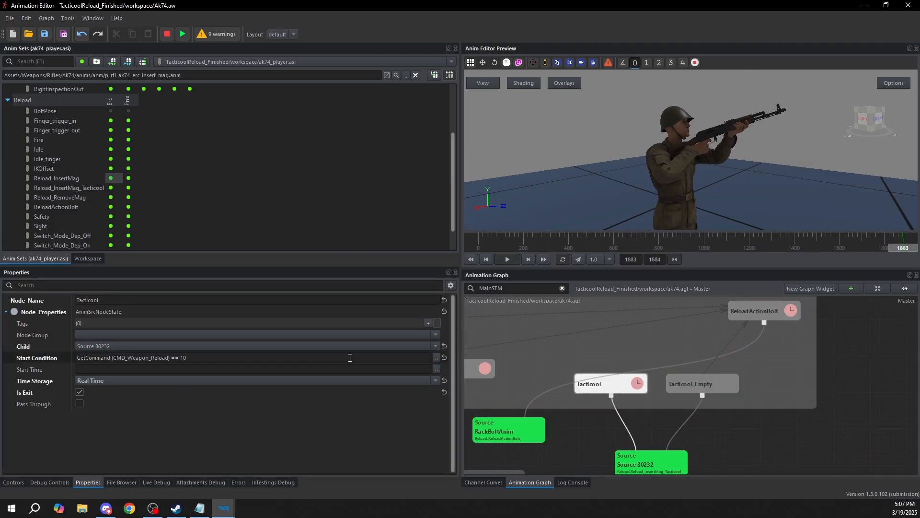
click(821, 434)
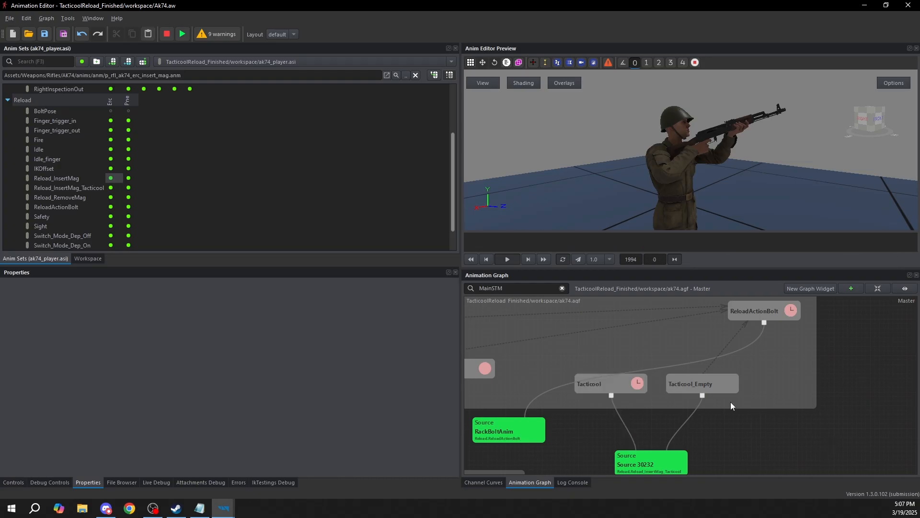
Change Tacticool_Empty's start condition to GetCommandI(CMD_Weapon_Reload) == 11
click(692, 383)
drag(213, 357, 185, 360)
text(11)
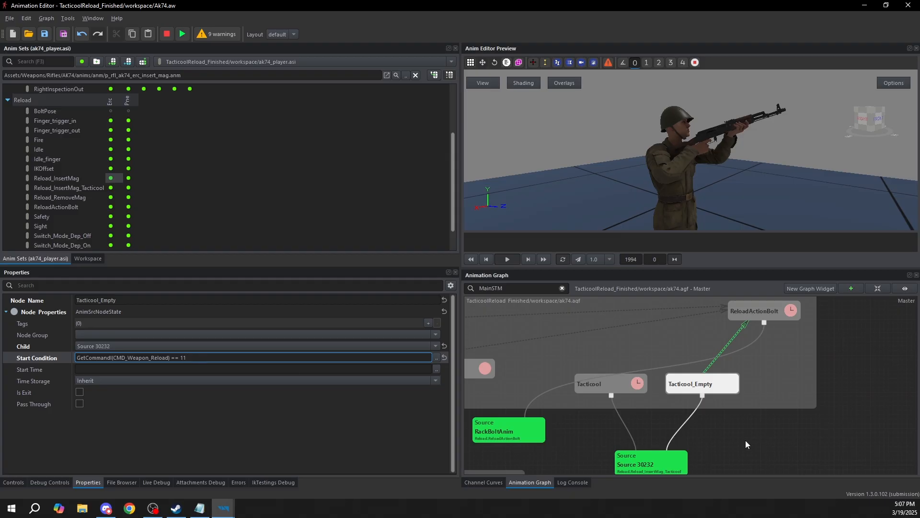
click(728, 450)
Review the reload state machine's layout and the variables in the graph's controls
scroll(799, 424, down, 5)
middle_drag(767, 426, 770, 402)
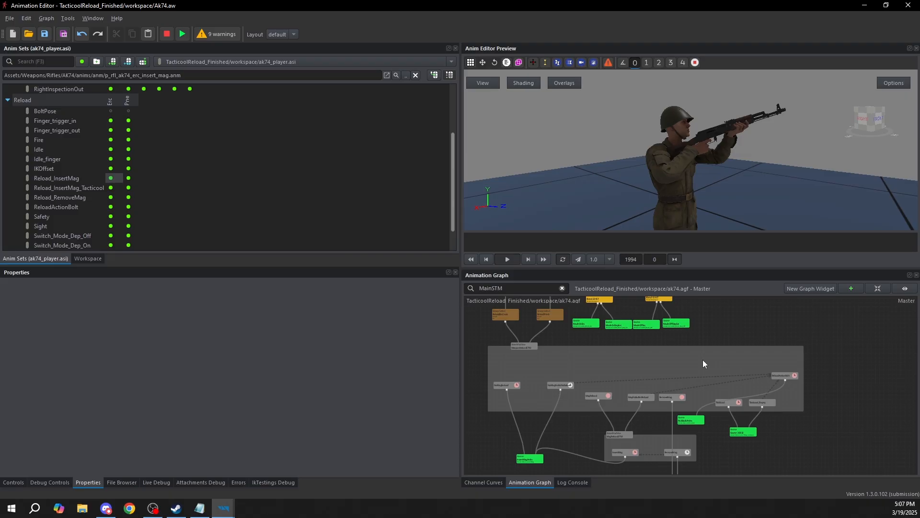
click(14, 482)
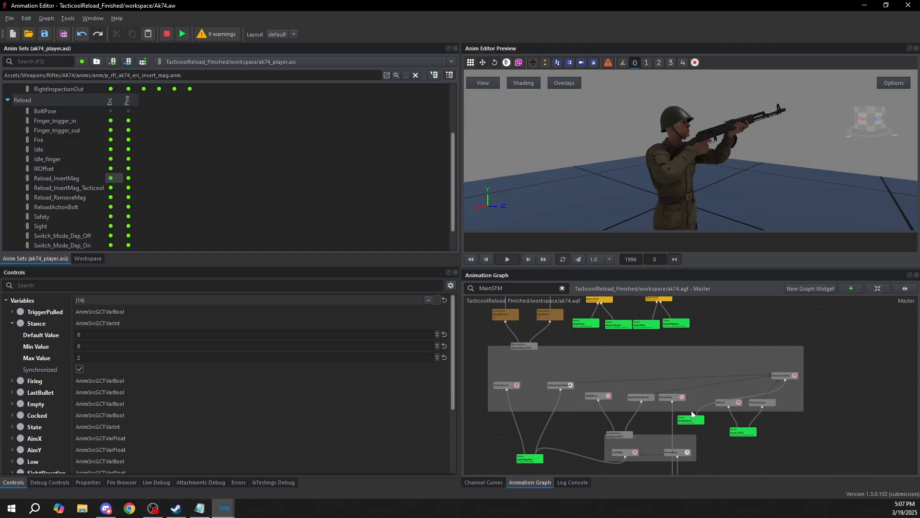
scroll(671, 421, down, 4)
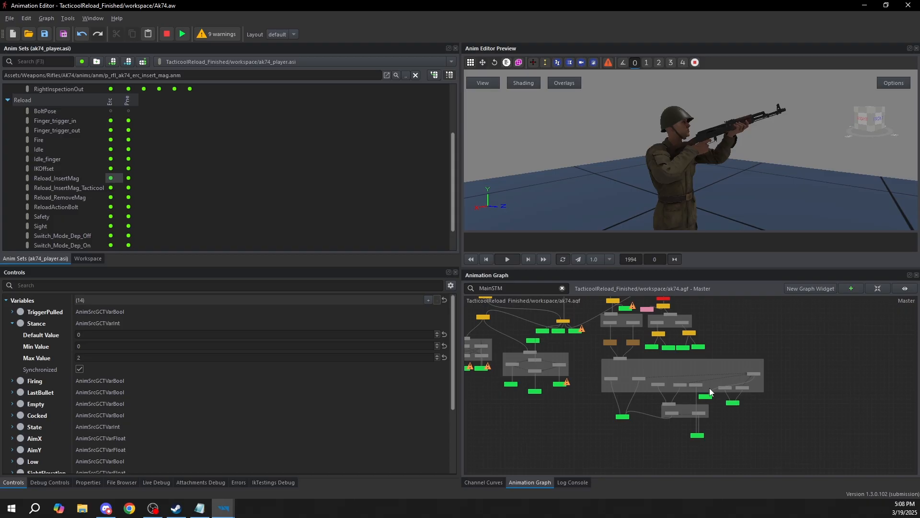